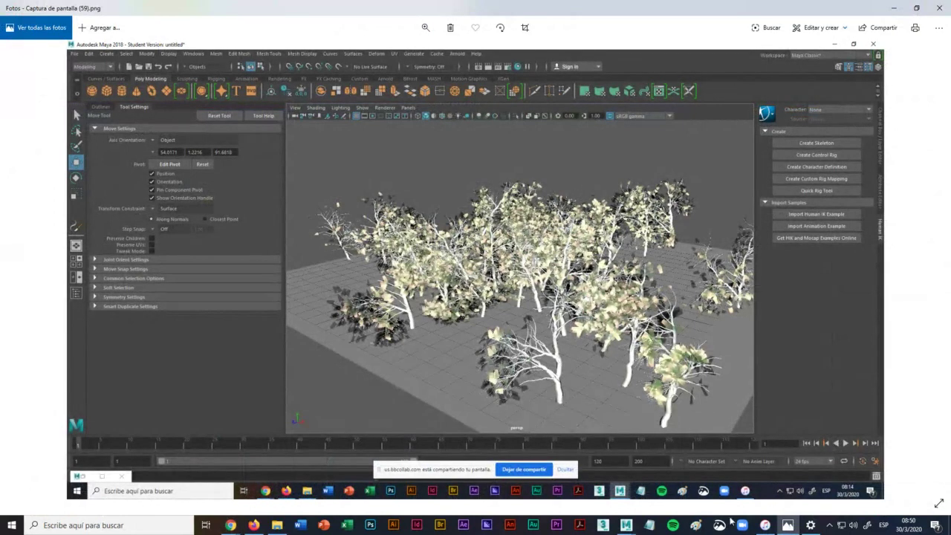
Step: Close the screenshot image and place a second File Explorer window beside the Capturas de pantalla window
{"action": "left_click", "coordinate": [940, 8]}
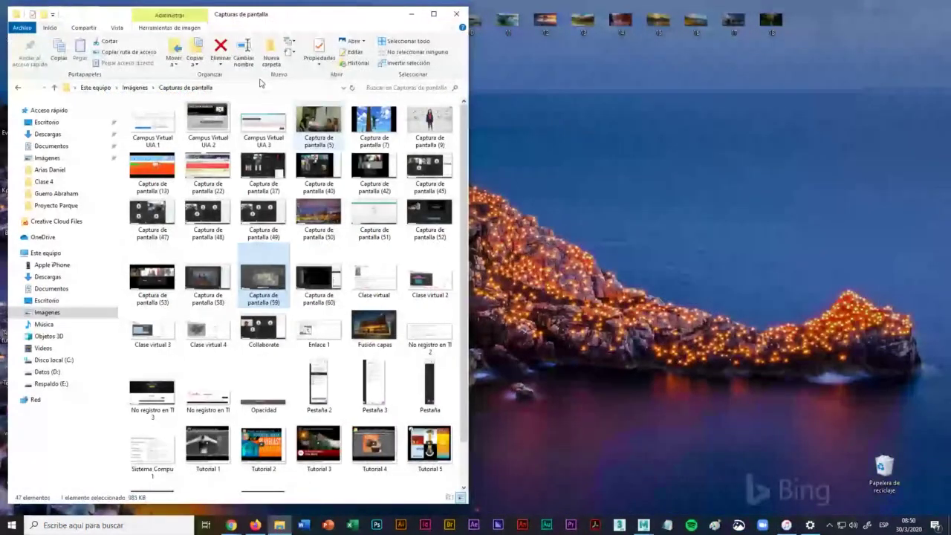
{"action": "key", "text": "super+e"}
{"action": "left_click_drag", "start_coordinate": [216, 12], "coordinate": [675, 21]}
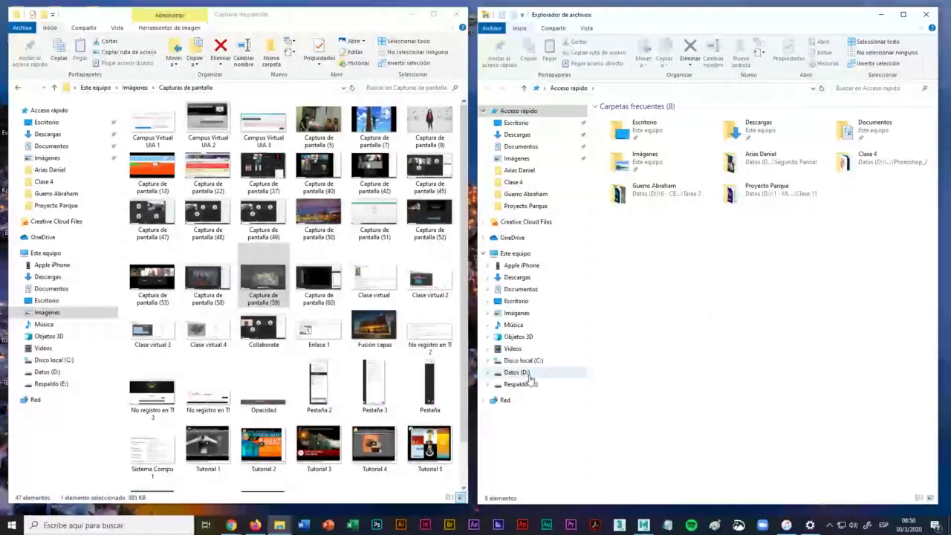
Step: In the new File Explorer window, open the folder D:\1 - ULACIT\ICO 2020\Iluminación y Texturizado en 3D\Maya
{"action": "left_click", "coordinate": [529, 373]}
{"action": "left_click", "coordinate": [627, 128]}
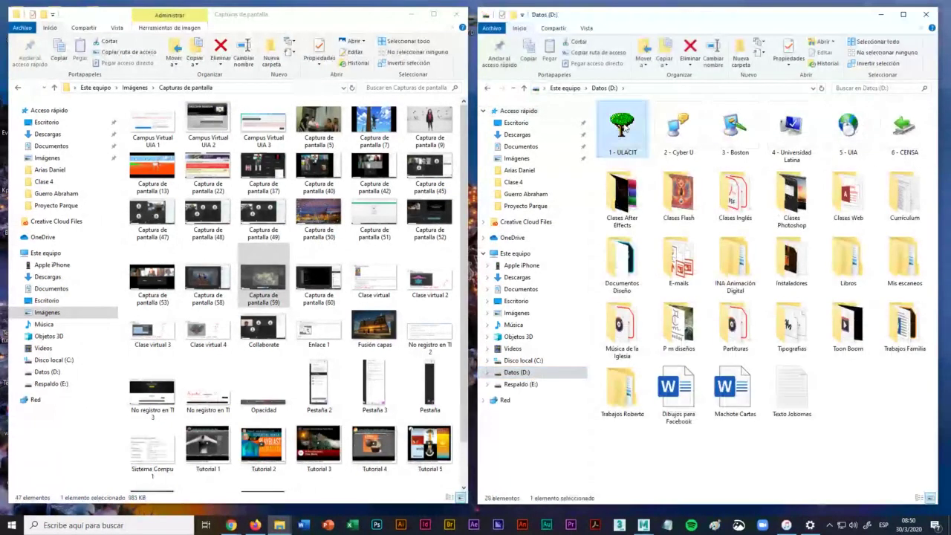
{"action": "double_click", "coordinate": [626, 129]}
{"action": "double_click", "coordinate": [784, 263]}
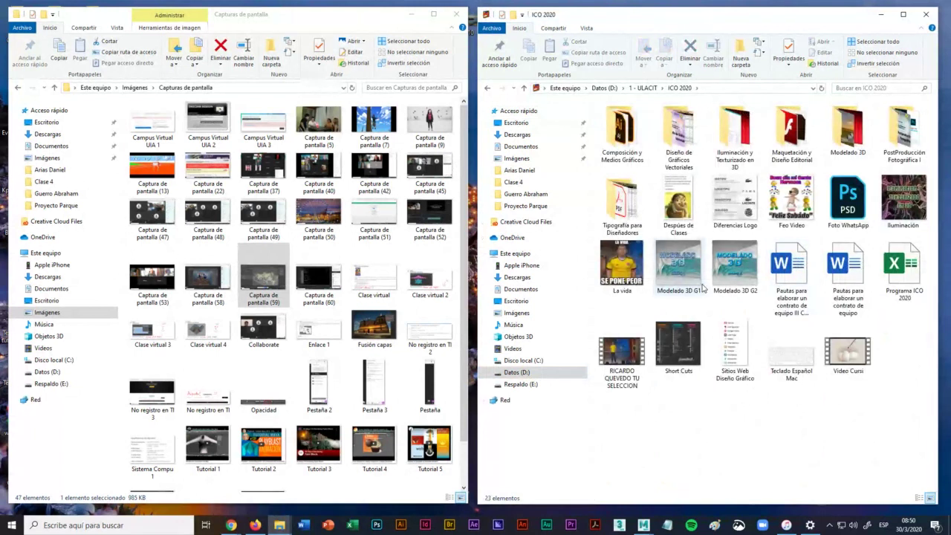
{"action": "left_click", "coordinate": [729, 138]}
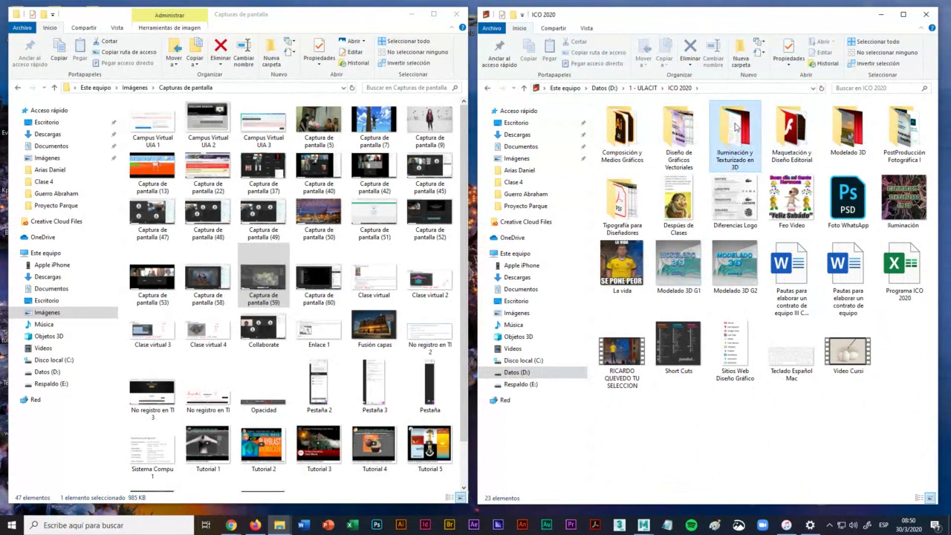
{"action": "double_click", "coordinate": [734, 128]}
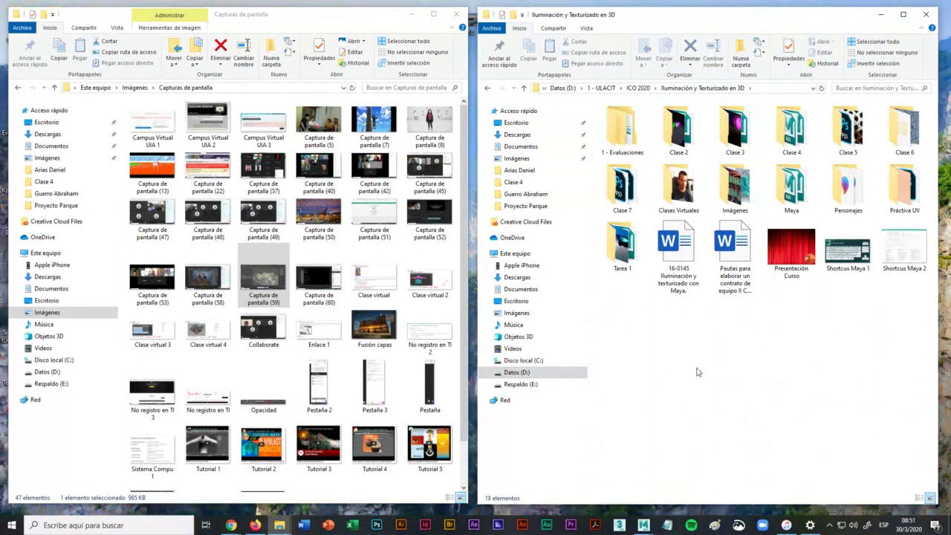
{"action": "double_click", "coordinate": [791, 192]}
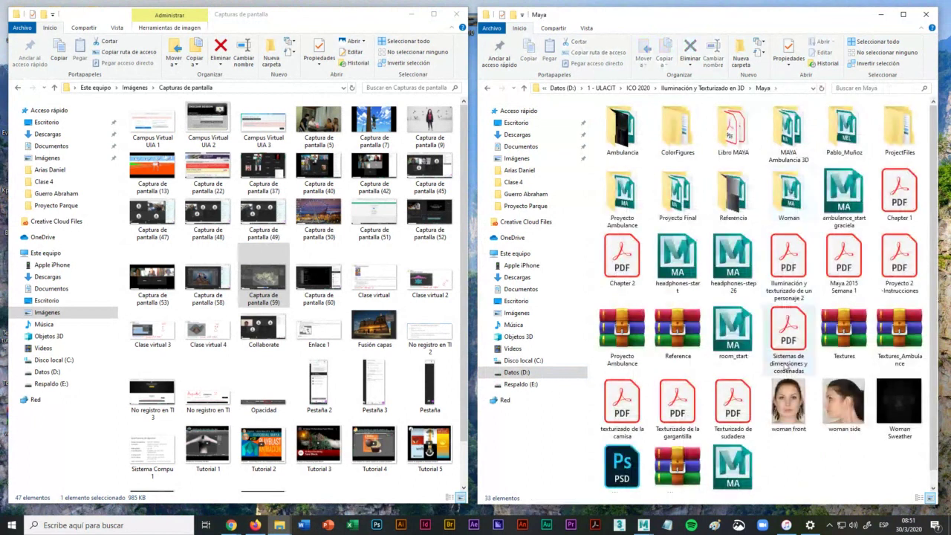
Step: Copy the Proyecto Ambulance folder from Maya into Iluminación y Texturizado en 3D and check the copy's contents
{"action": "left_click", "coordinate": [623, 191]}
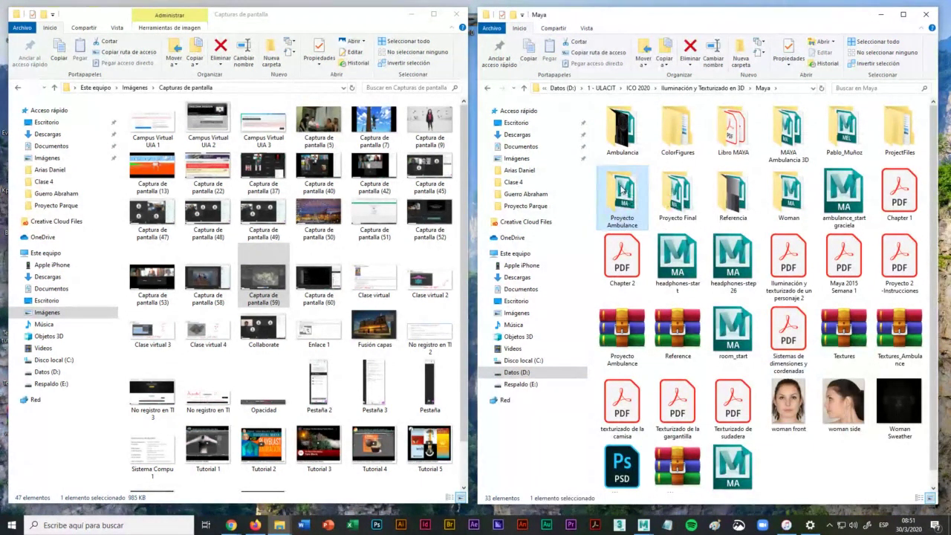
{"action": "left_click", "coordinate": [702, 87]}
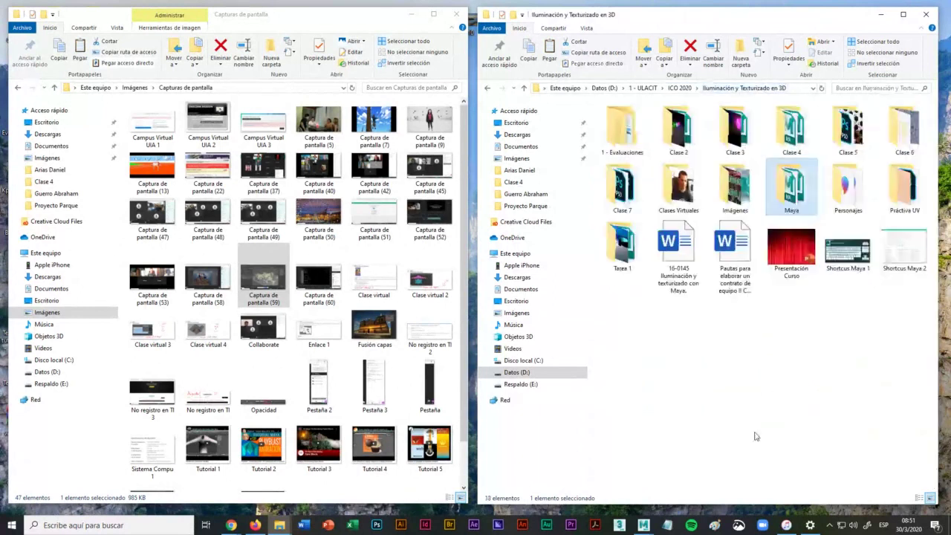
{"action": "left_click", "coordinate": [743, 396]}
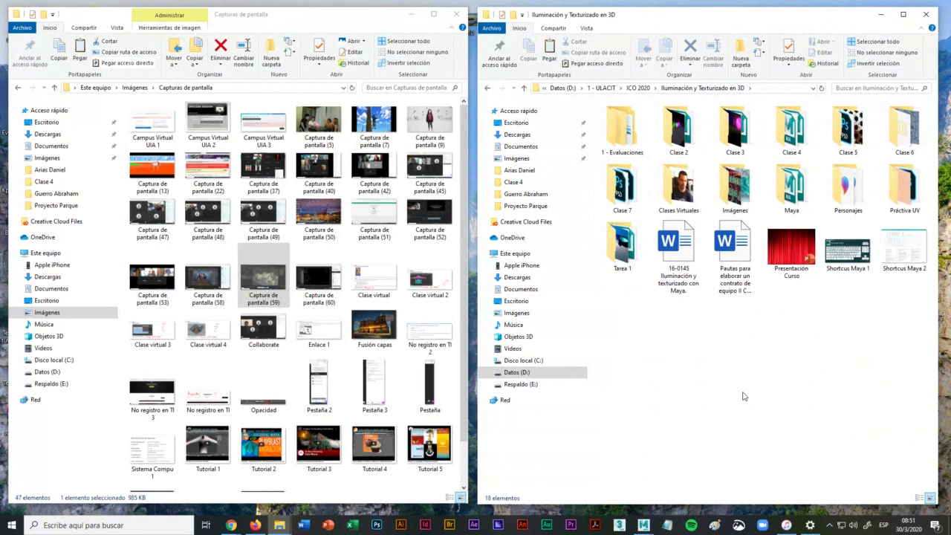
{"action": "key", "text": "ctrl+v"}
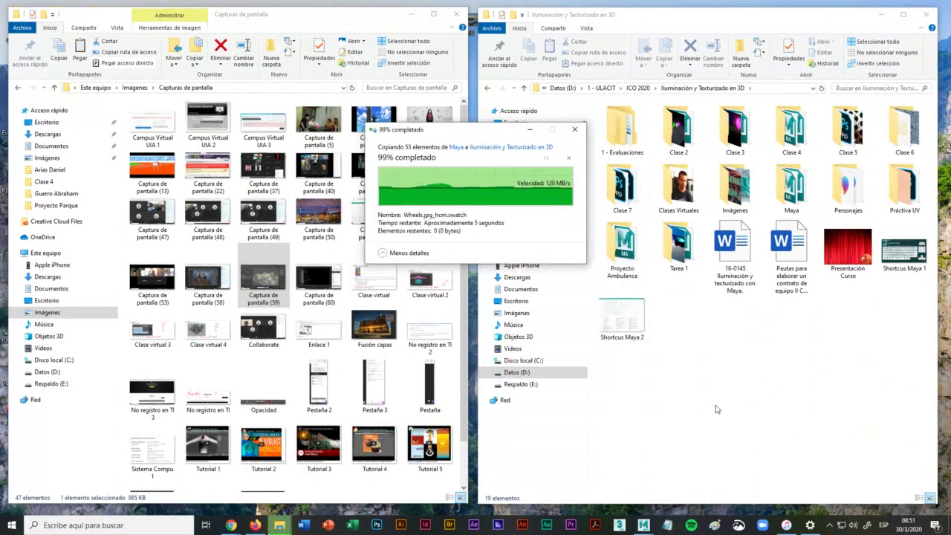
{"action": "double_click", "coordinate": [632, 244]}
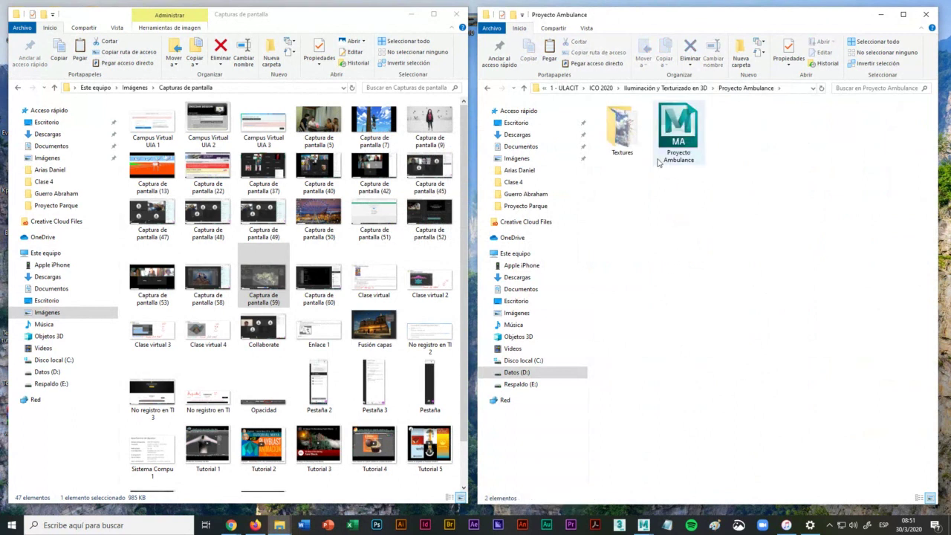
{"action": "left_click", "coordinate": [667, 87]}
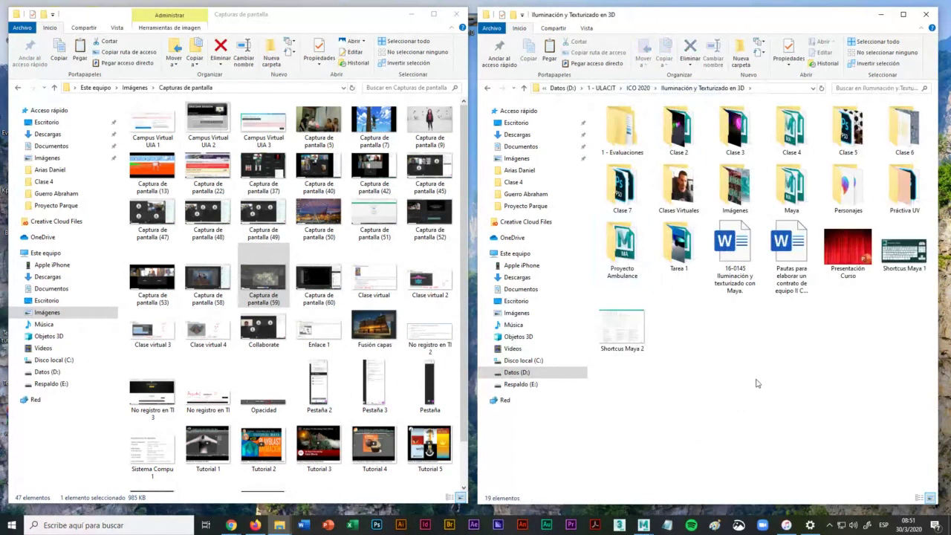
Step: Switch to Autodesk Maya, close the Content Browser and start a new scene without saving the tree scene
{"action": "mouse_move", "coordinate": [644, 525]}
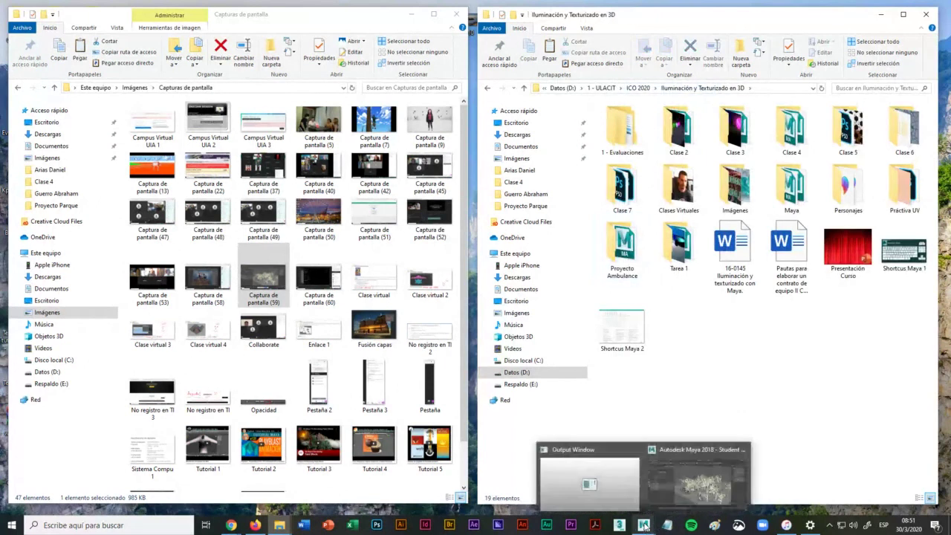
{"action": "left_click", "coordinate": [689, 476]}
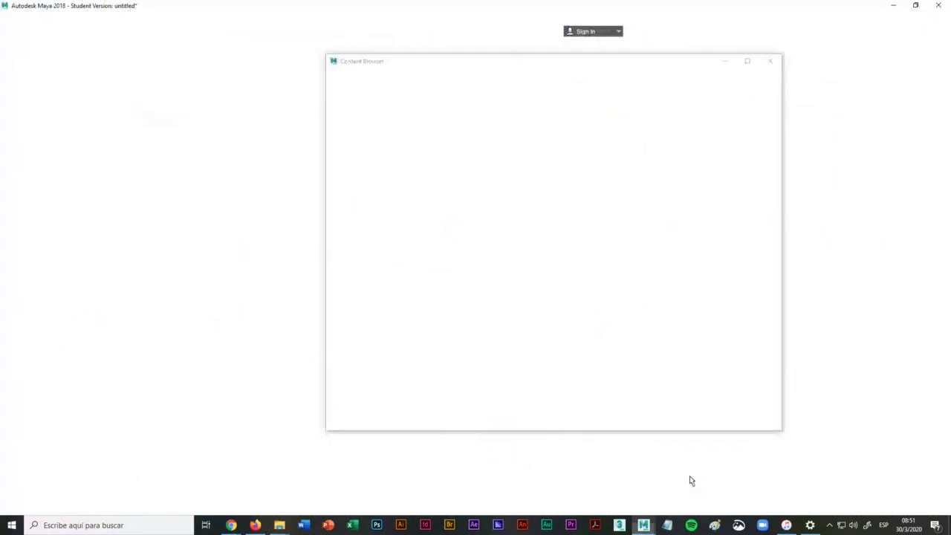
{"action": "left_click", "coordinate": [770, 61]}
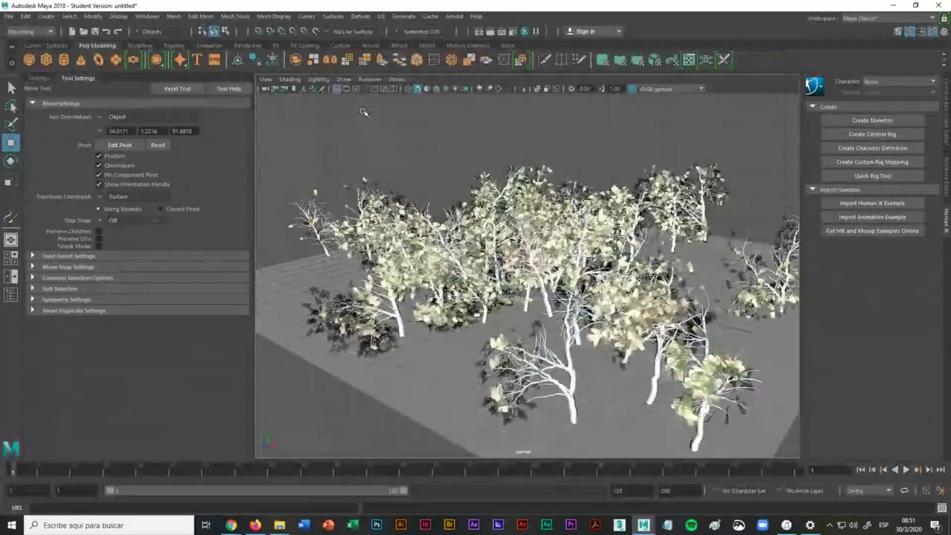
{"action": "left_click", "coordinate": [9, 17]}
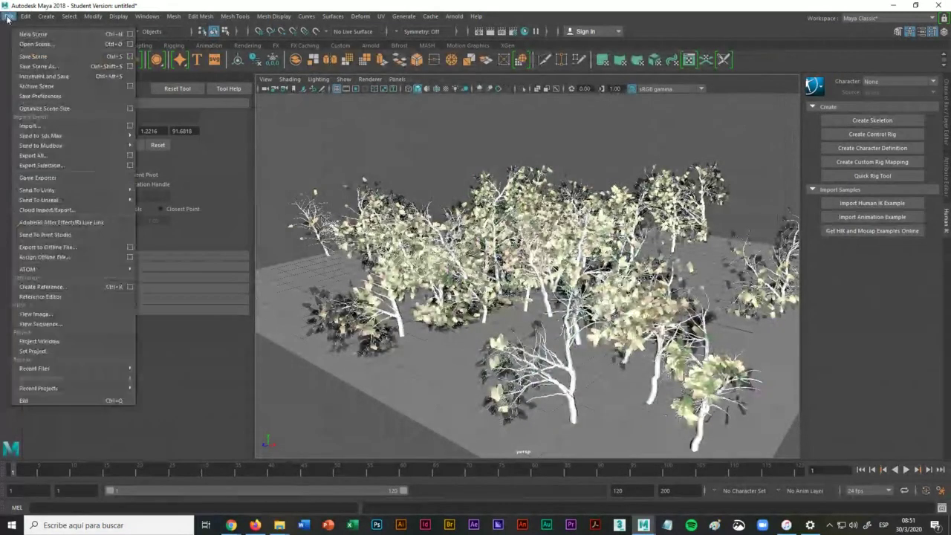
{"action": "left_click", "coordinate": [29, 35]}
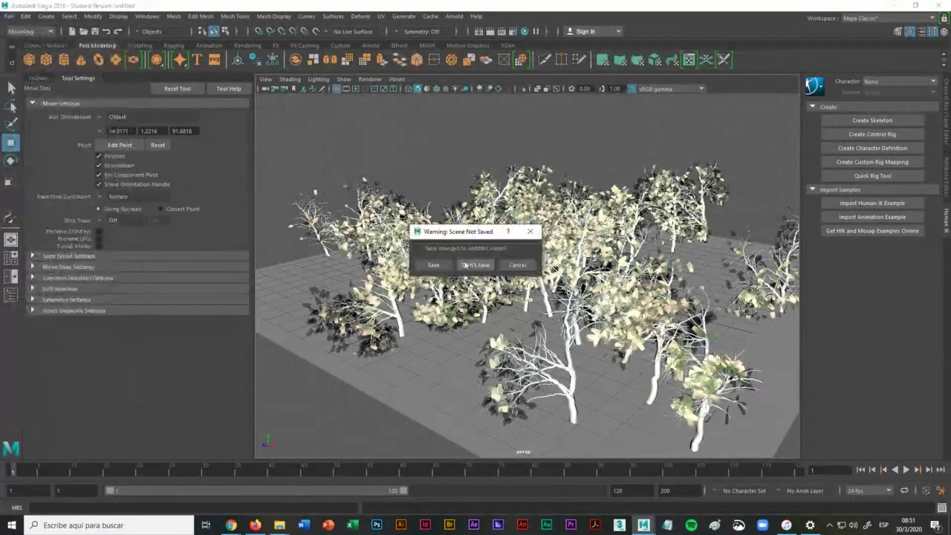
{"action": "left_click", "coordinate": [471, 265]}
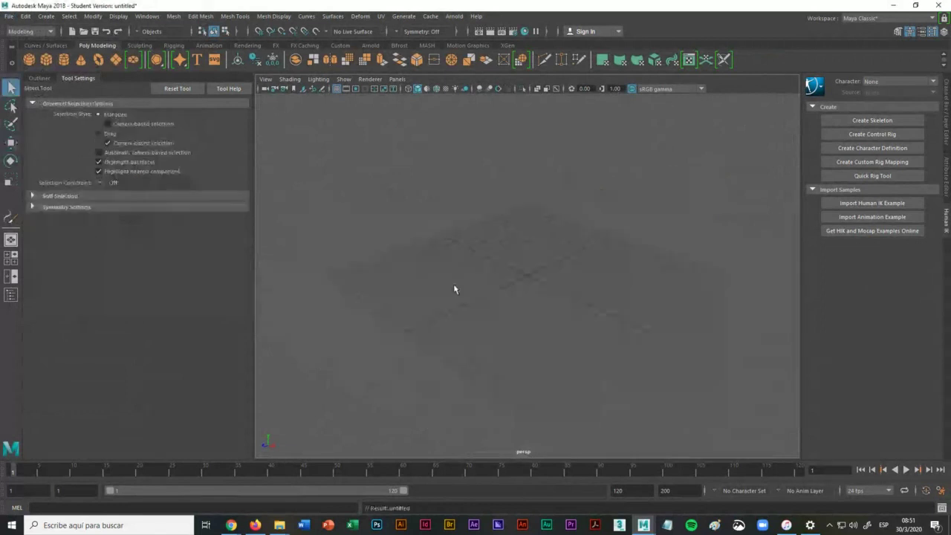
Step: Start a new Maya project and name it Proyecto Ambulancia
{"action": "left_click", "coordinate": [9, 17]}
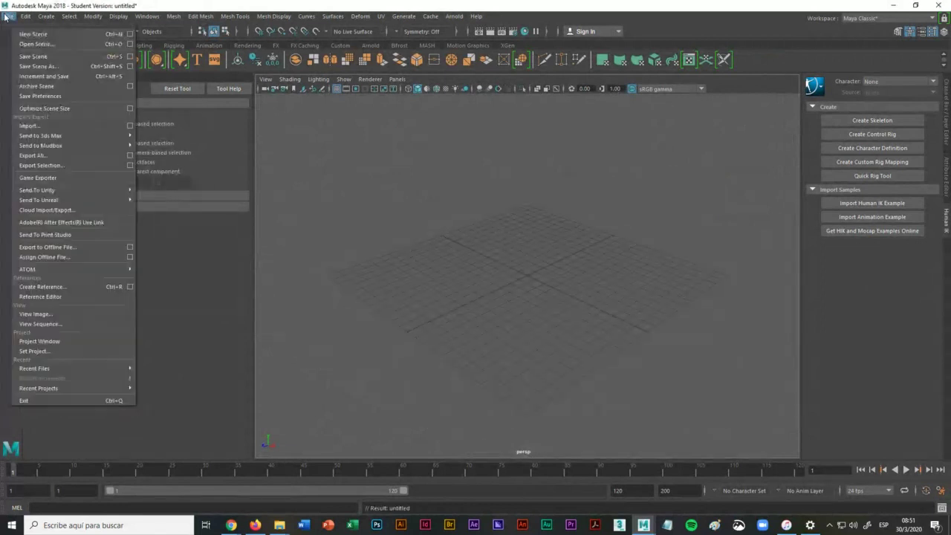
{"action": "left_click", "coordinate": [60, 340]}
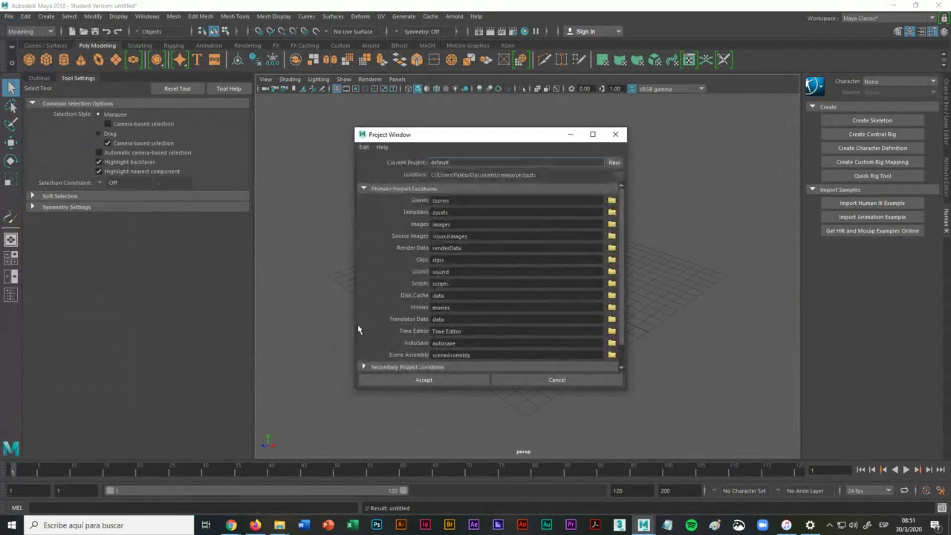
{"action": "left_click", "coordinate": [614, 162]}
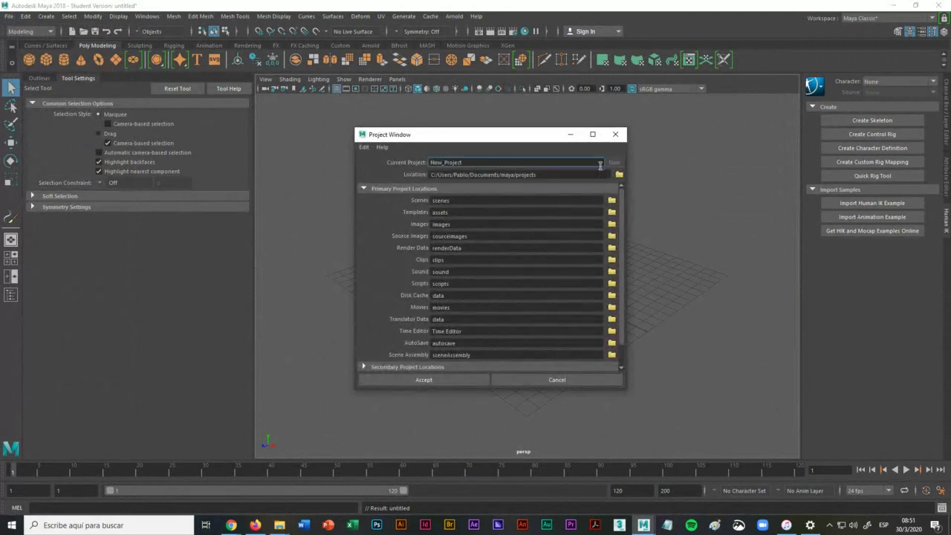
{"action": "type", "text": "Proyec"}
Step: Set the project location to D:/1 - ULACIT/ICO 2020/Iluminación y Texturizado en 3D and create the project
{"action": "left_click", "coordinate": [619, 175]}
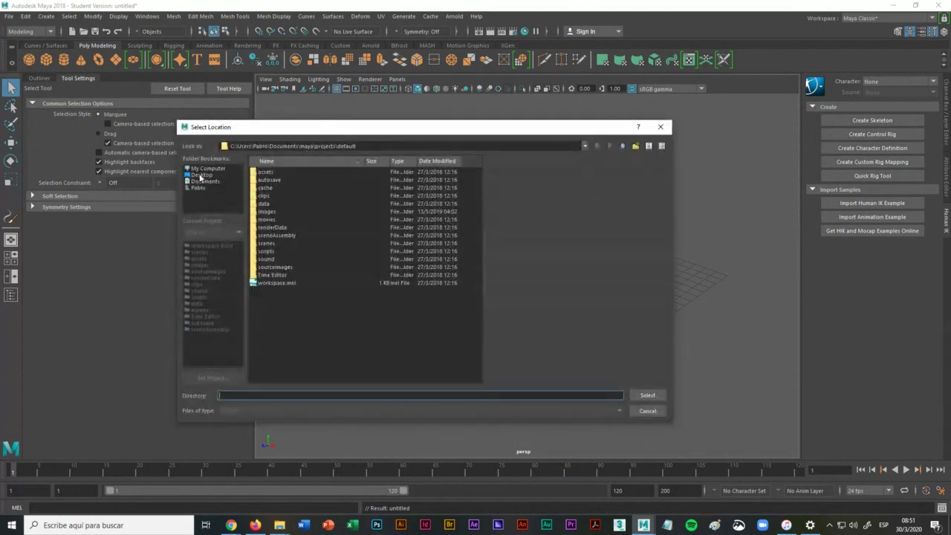
{"action": "left_click", "coordinate": [201, 176]}
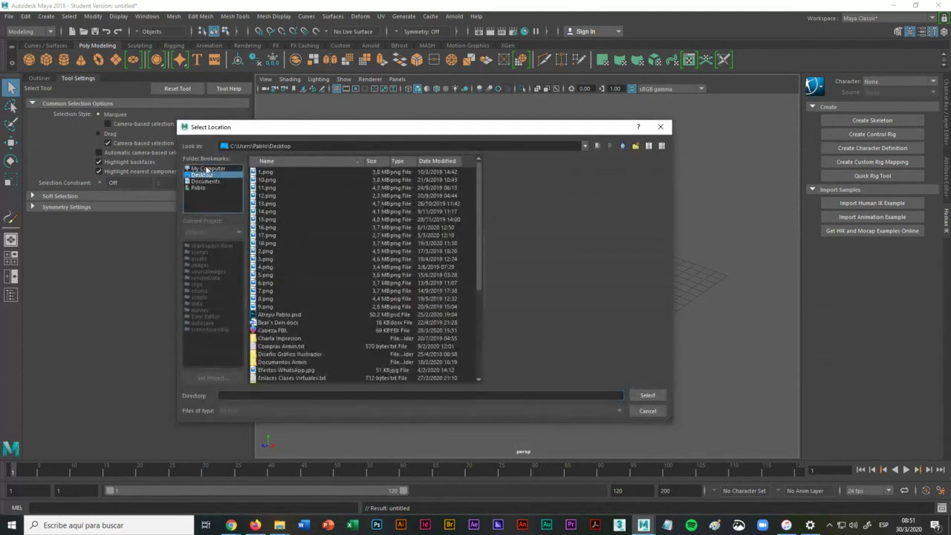
{"action": "left_click", "coordinate": [206, 170]}
{"action": "double_click", "coordinate": [279, 180]}
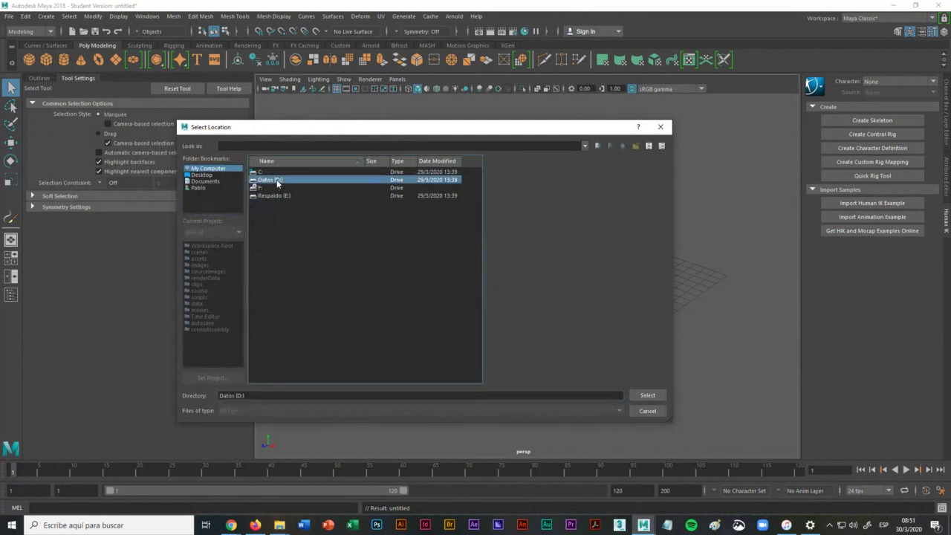
{"action": "double_click", "coordinate": [281, 173]}
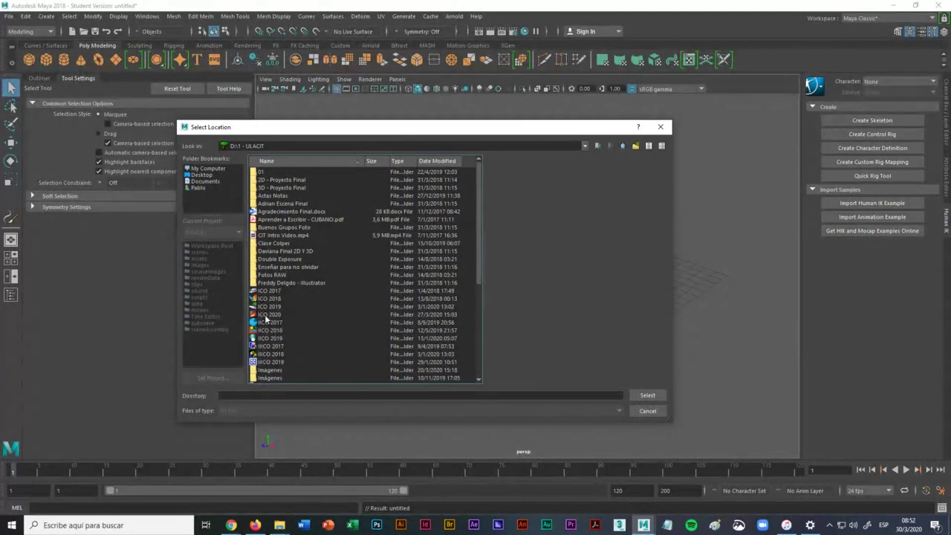
{"action": "double_click", "coordinate": [267, 315]}
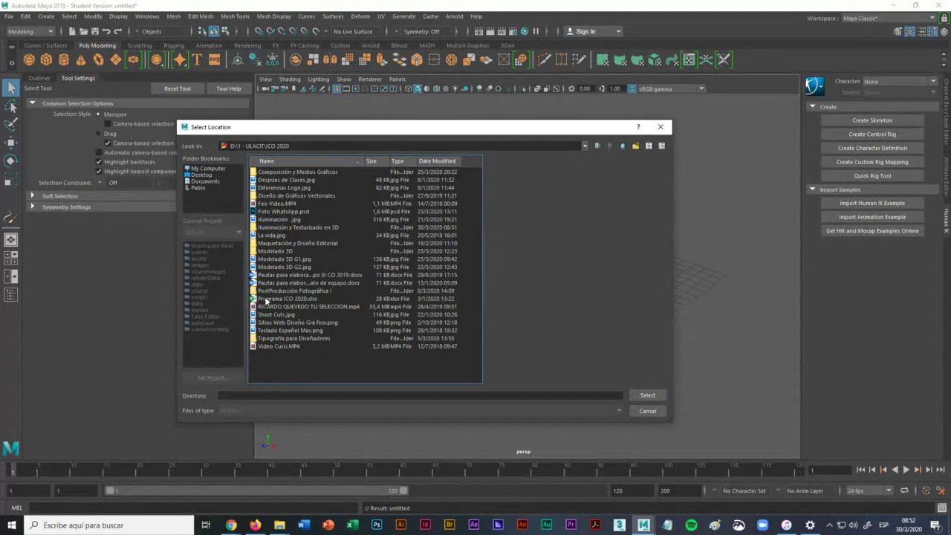
{"action": "double_click", "coordinate": [295, 226]}
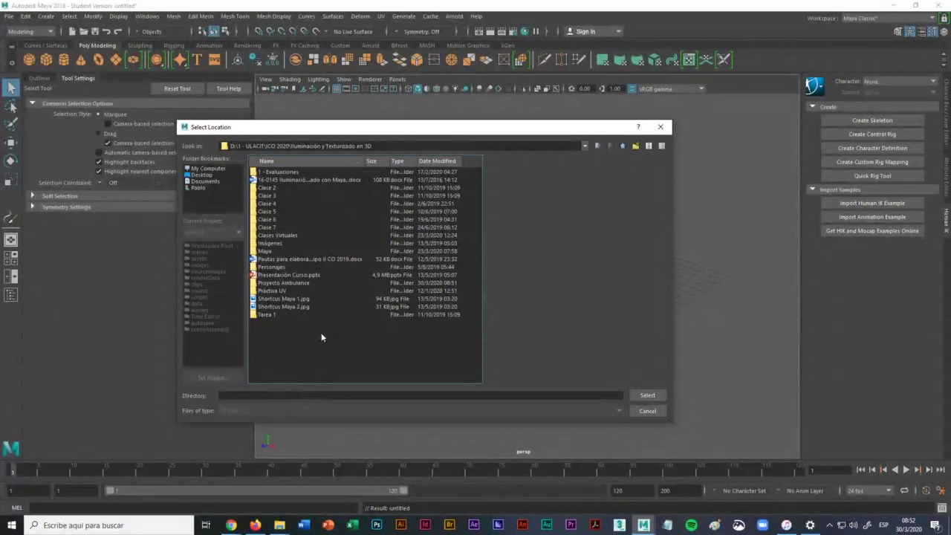
{"action": "left_click", "coordinate": [623, 147]}
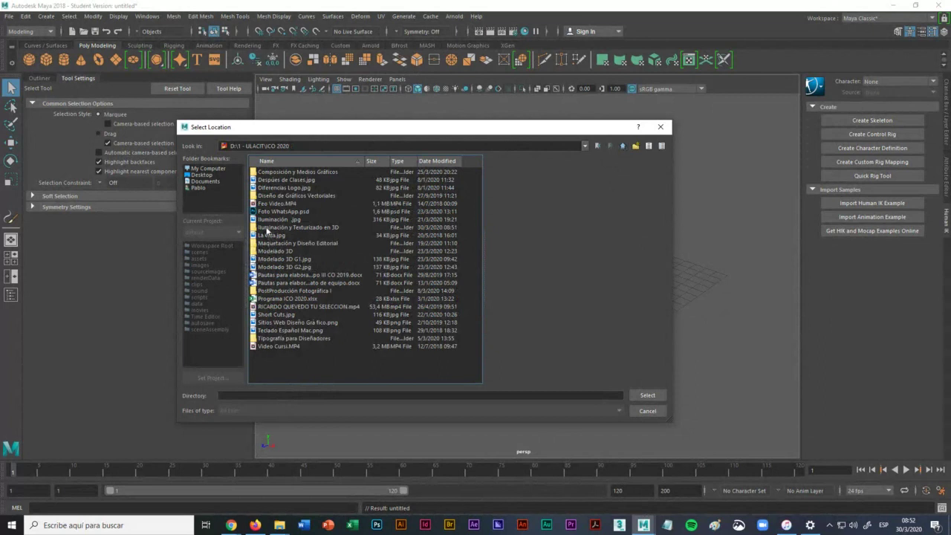
{"action": "left_click", "coordinate": [267, 229]}
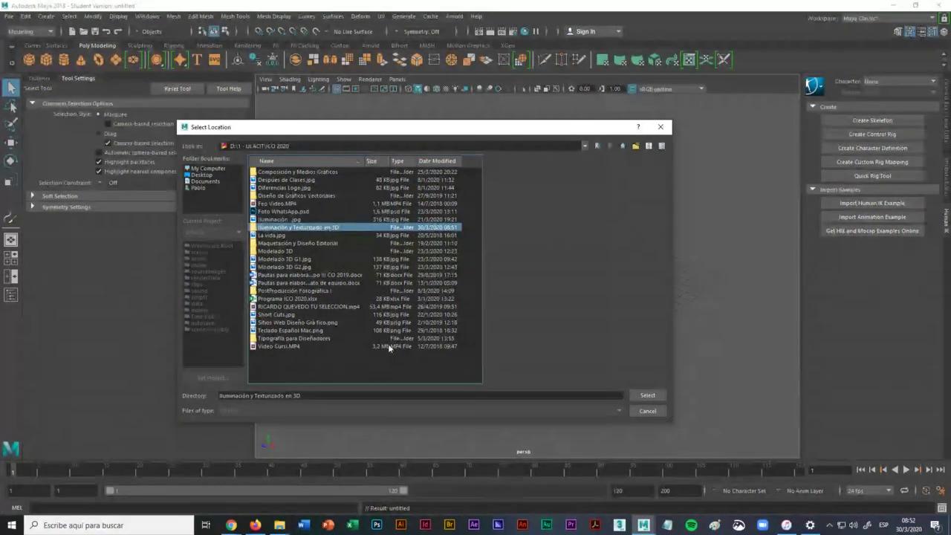
{"action": "left_click", "coordinate": [648, 395]}
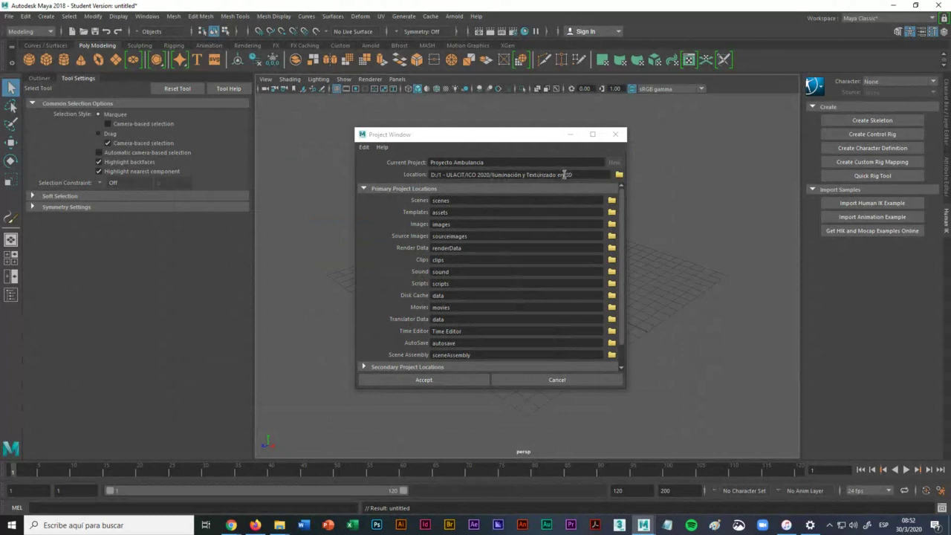
{"action": "left_click", "coordinate": [429, 380]}
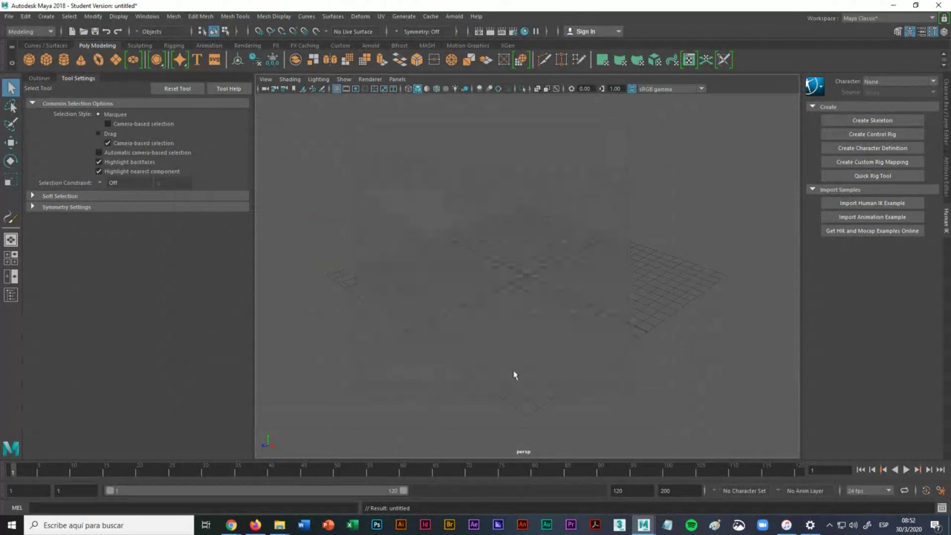
Step: Minimise Maya and open the Proyecto Ambulance folder in the second File Explorer window, via D:/1 - ULACIT/ICO 2020/Iluminación y Texturizado en 3D
{"action": "left_click", "coordinate": [895, 6]}
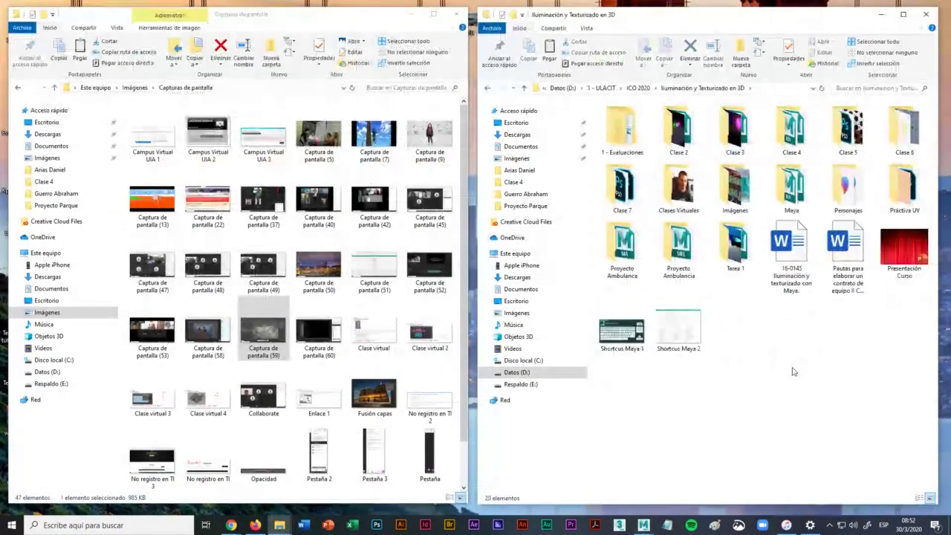
{"action": "left_click", "coordinate": [623, 249]}
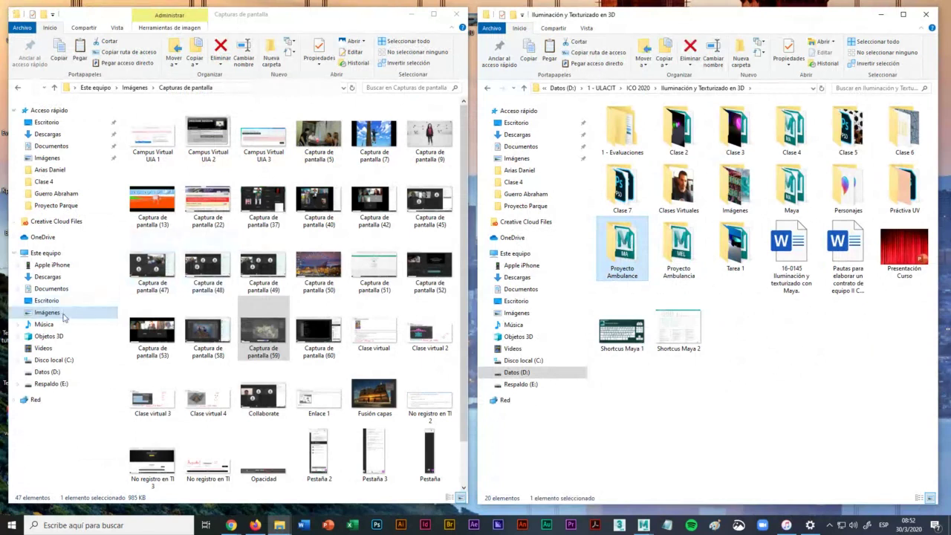
{"action": "left_click", "coordinate": [47, 372]}
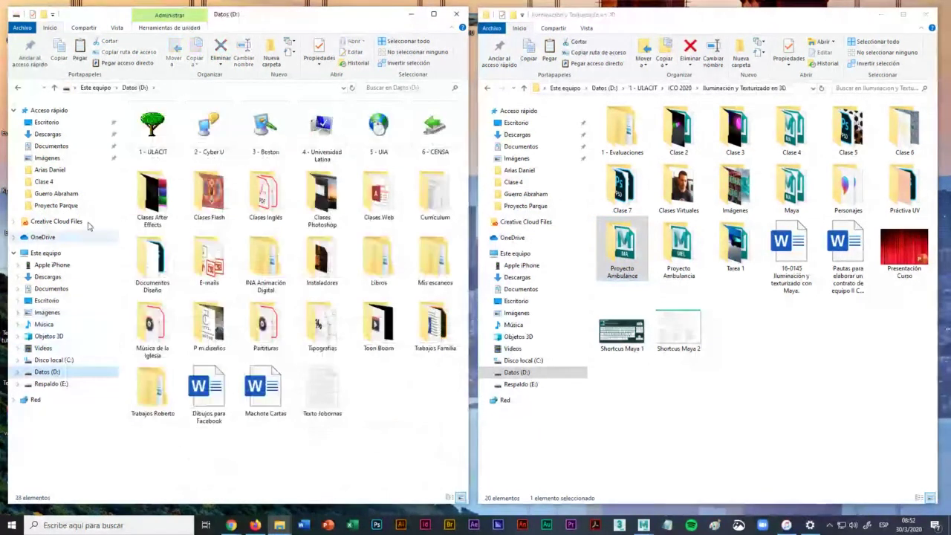
{"action": "double_click", "coordinate": [152, 127]}
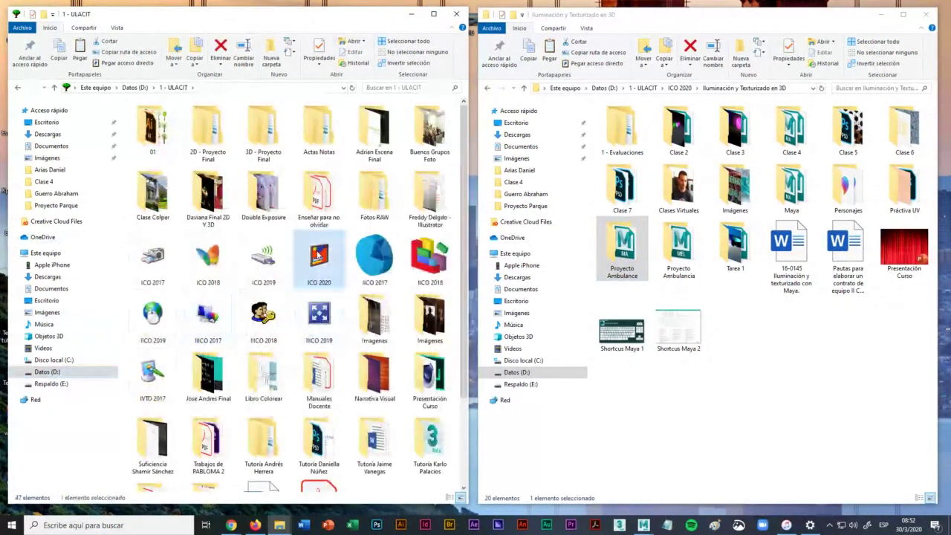
{"action": "double_click", "coordinate": [318, 256]}
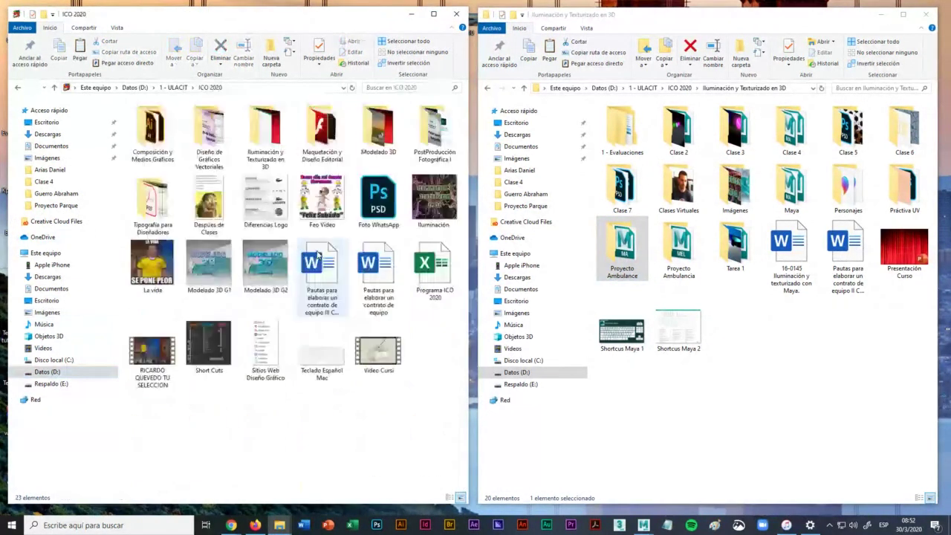
{"action": "double_click", "coordinate": [265, 134]}
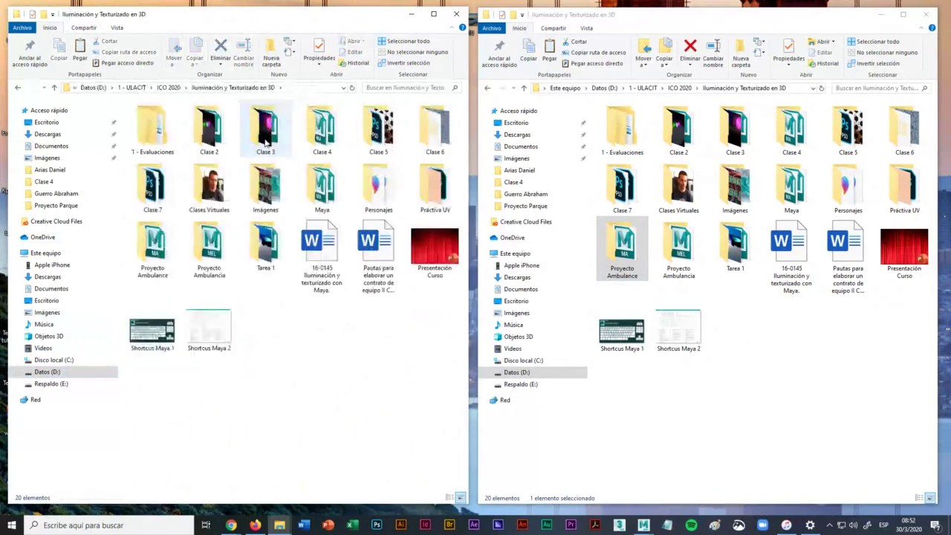
{"action": "left_click", "coordinate": [157, 249]}
{"action": "double_click", "coordinate": [157, 250]}
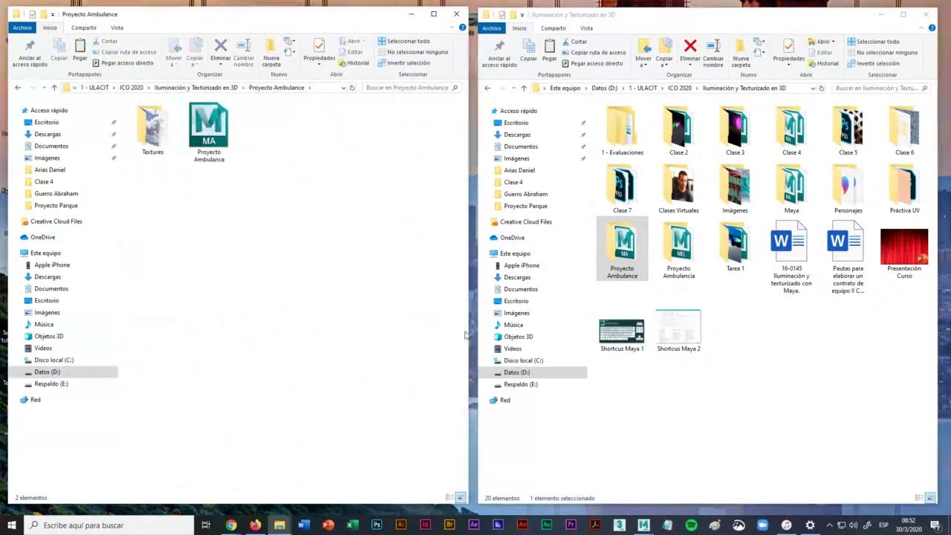
Step: Move the Proyecto Ambulance scene file into the scenes folder of the Proyecto Ambulancia project
{"action": "left_click", "coordinate": [682, 237]}
{"action": "double_click", "coordinate": [682, 237]}
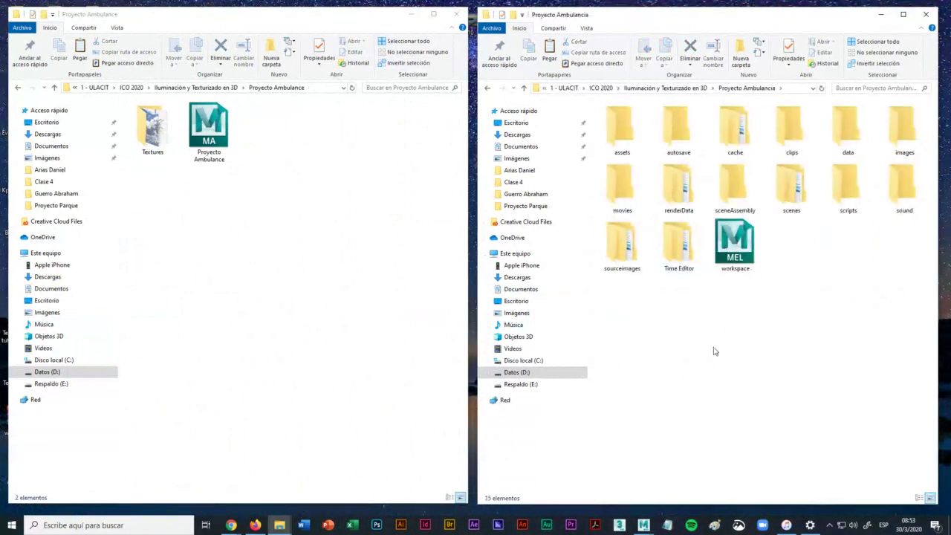
{"action": "left_click", "coordinate": [797, 196]}
{"action": "double_click", "coordinate": [797, 196]}
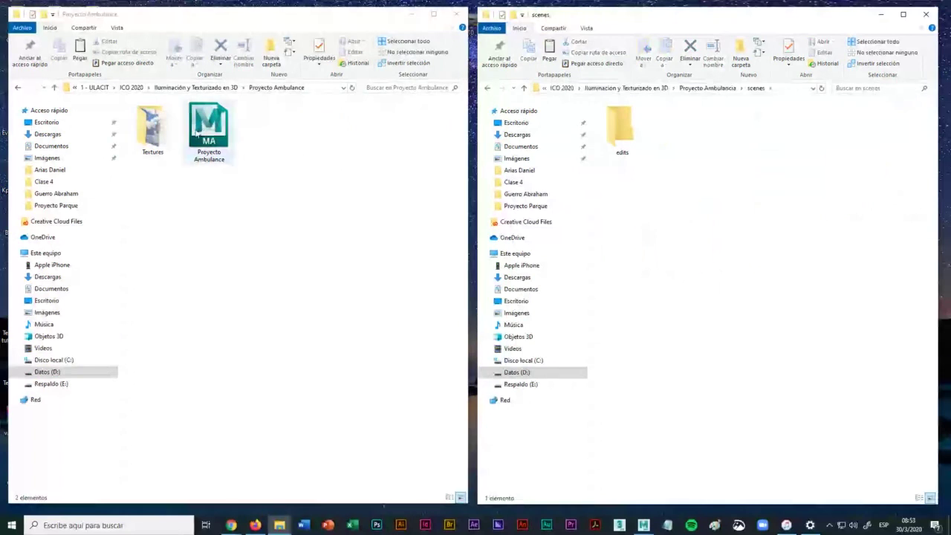
{"action": "left_click", "coordinate": [200, 128]}
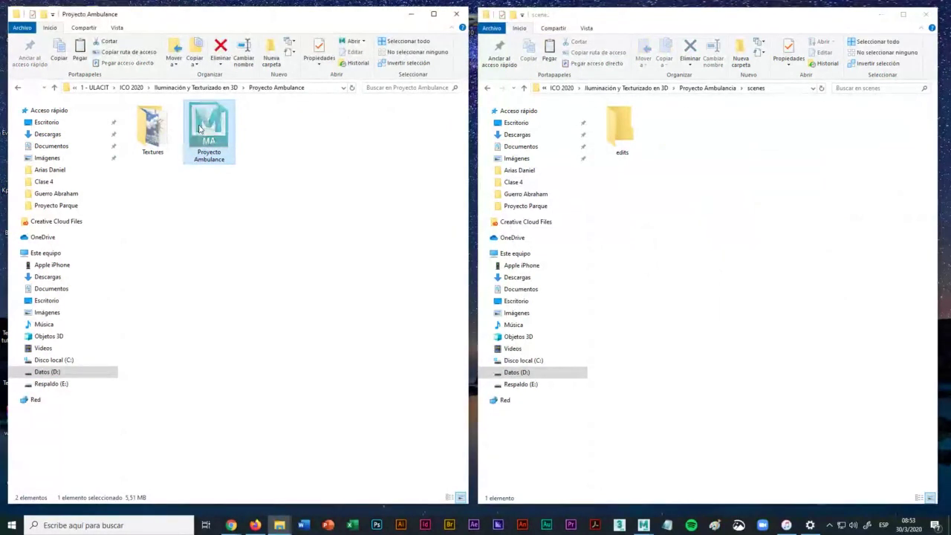
{"action": "left_click", "coordinate": [683, 211]}
{"action": "key", "text": "ctrl+v"}
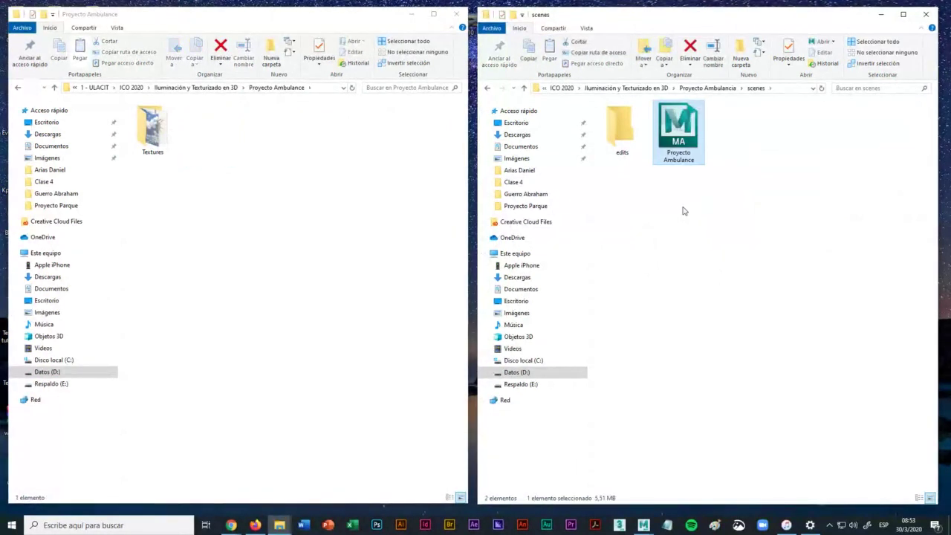
Step: Move all files from the Proyecto Ambulance Textures folder into the Proyecto Ambulancia project's sourceimages folder
{"action": "left_click", "coordinate": [713, 88]}
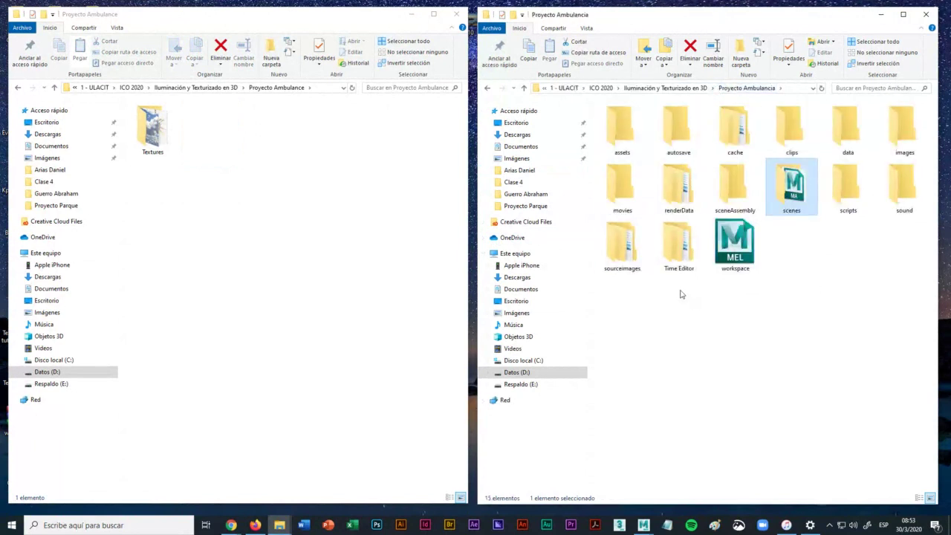
{"action": "double_click", "coordinate": [622, 245]}
{"action": "double_click", "coordinate": [151, 134]}
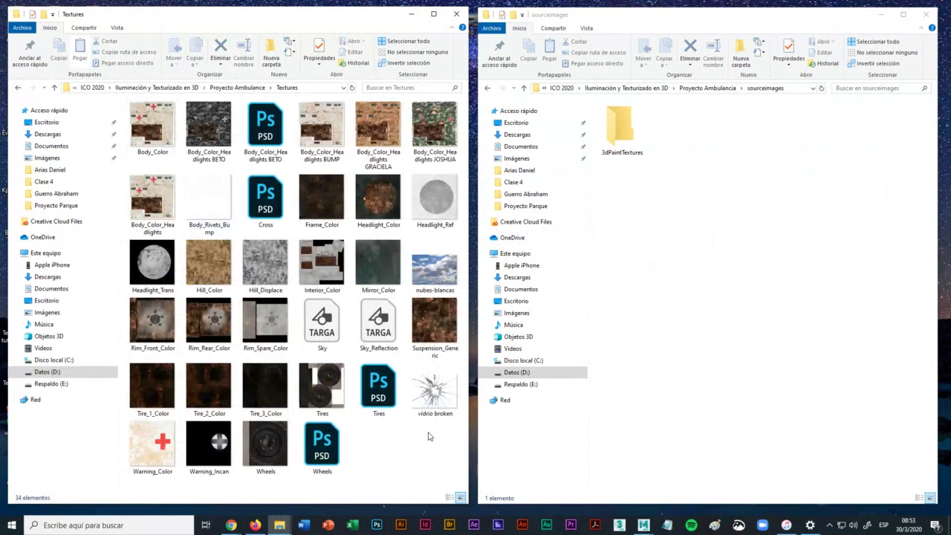
{"action": "key", "text": "ctrl+a"}
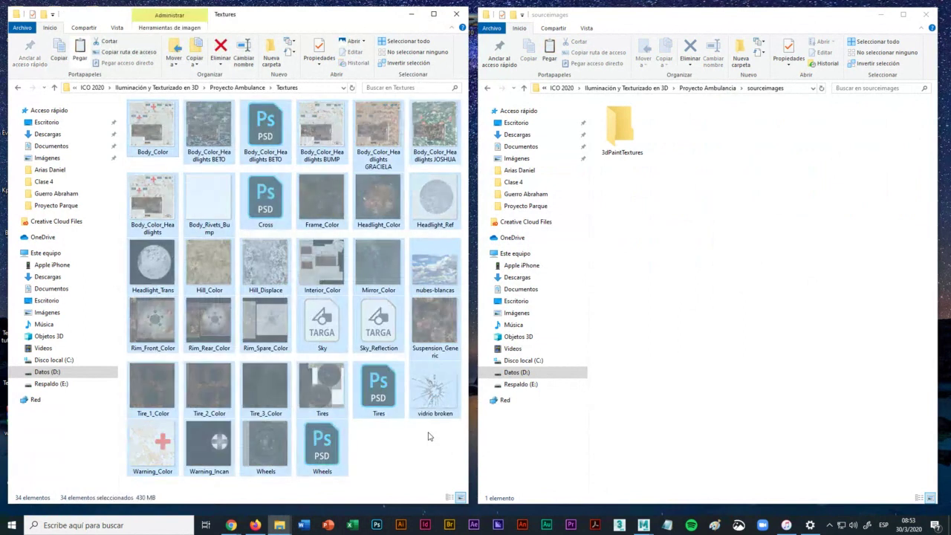
{"action": "left_click", "coordinate": [758, 320]}
{"action": "key", "text": "ctrl+v"}
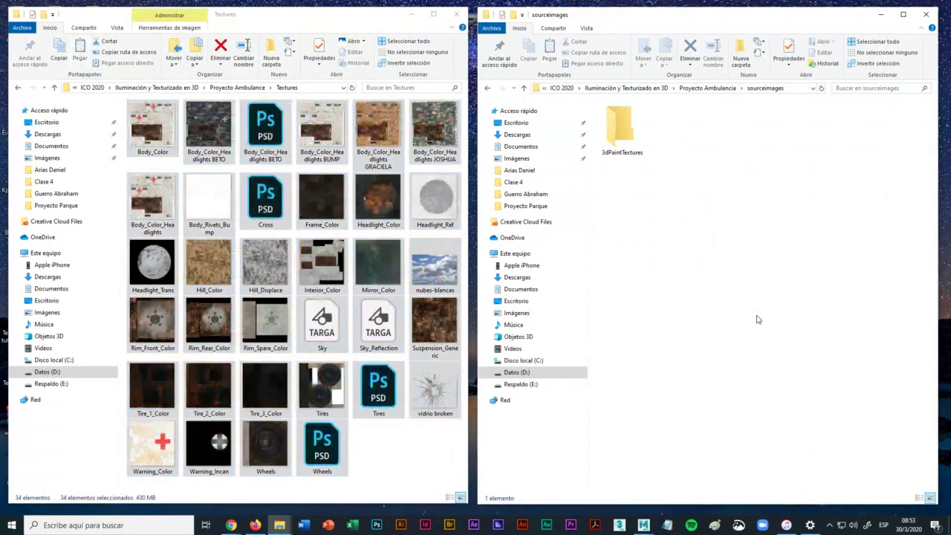
{"action": "left_click", "coordinate": [910, 452]}
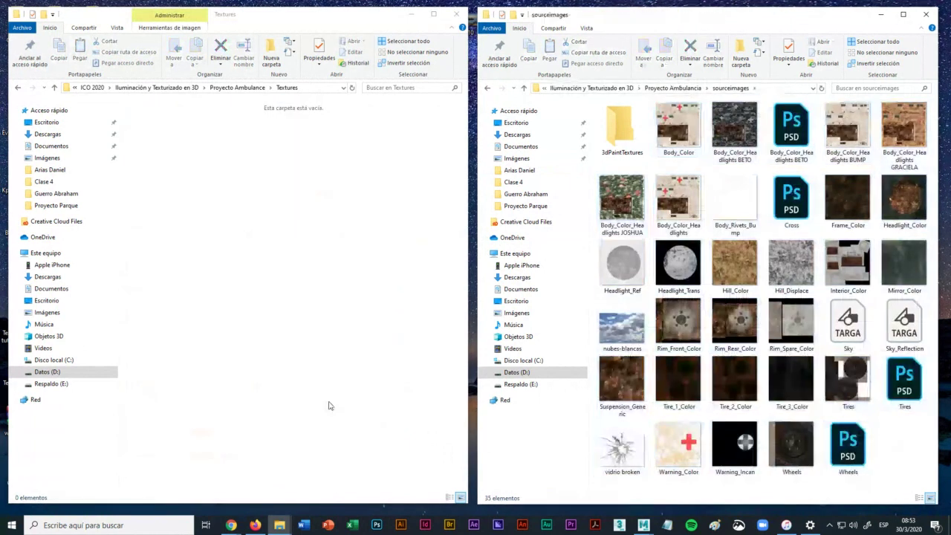
Step: Delete the emptied Proyecto Ambulance folder from Iluminación y Texturizado en 3D and switch that window to Descargas
{"action": "left_click", "coordinate": [329, 403]}
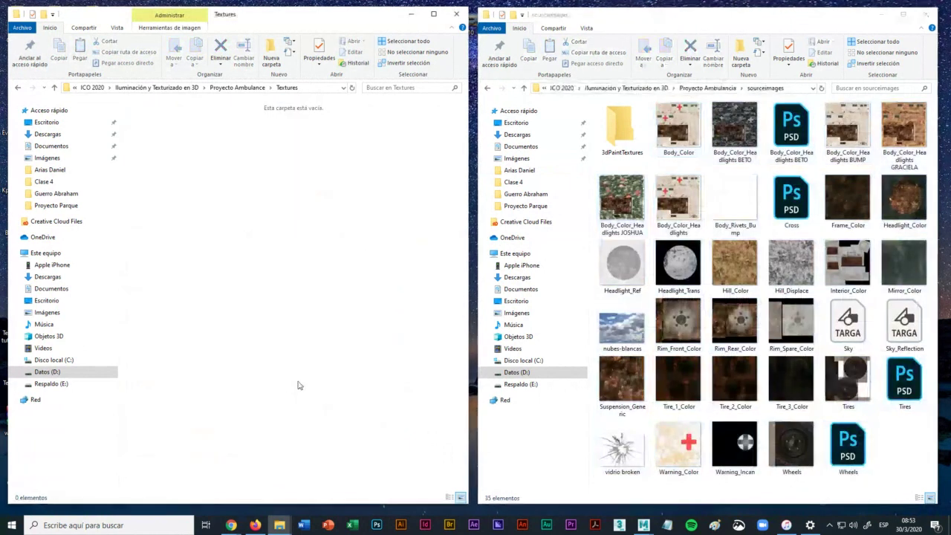
{"action": "left_click", "coordinate": [232, 88]}
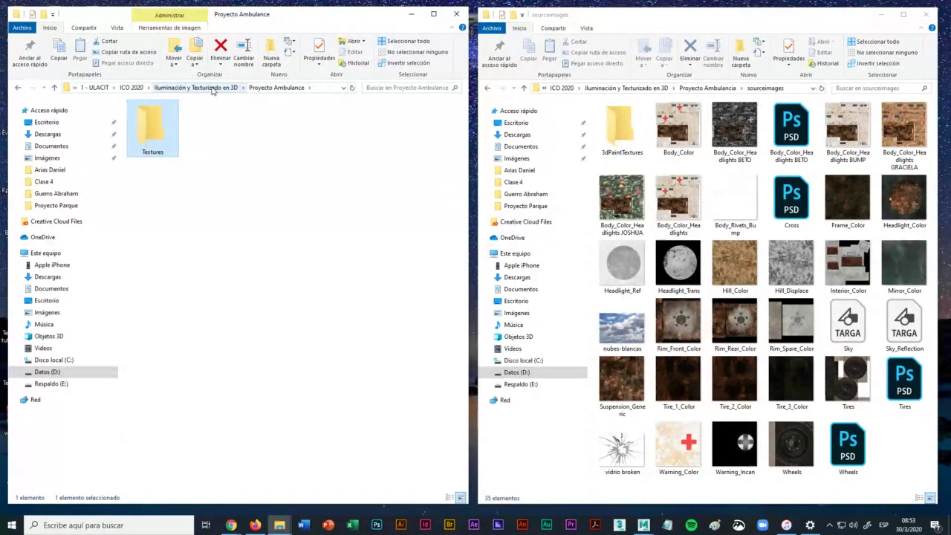
{"action": "left_click", "coordinate": [212, 87]}
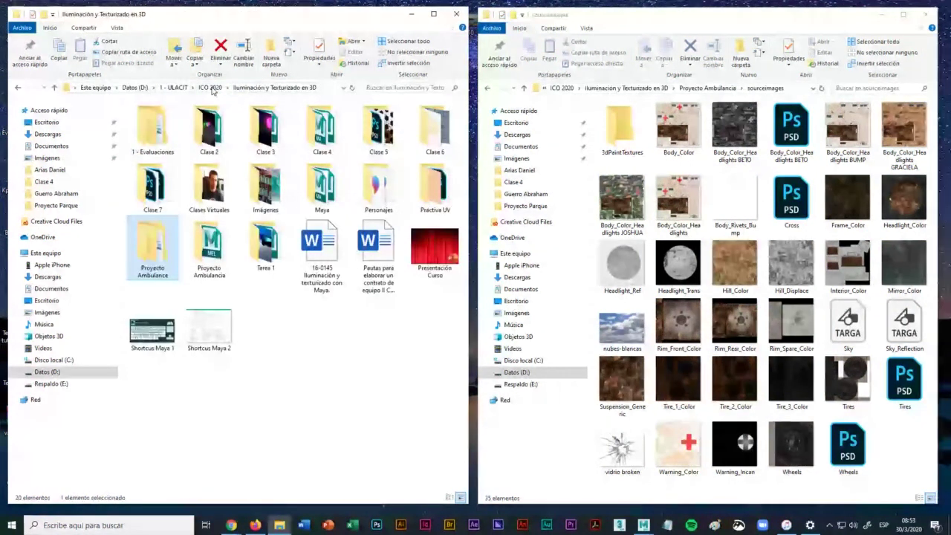
{"action": "left_click_drag", "start_coordinate": [152, 249], "coordinate": [209, 252]}
{"action": "left_click", "coordinate": [48, 134]}
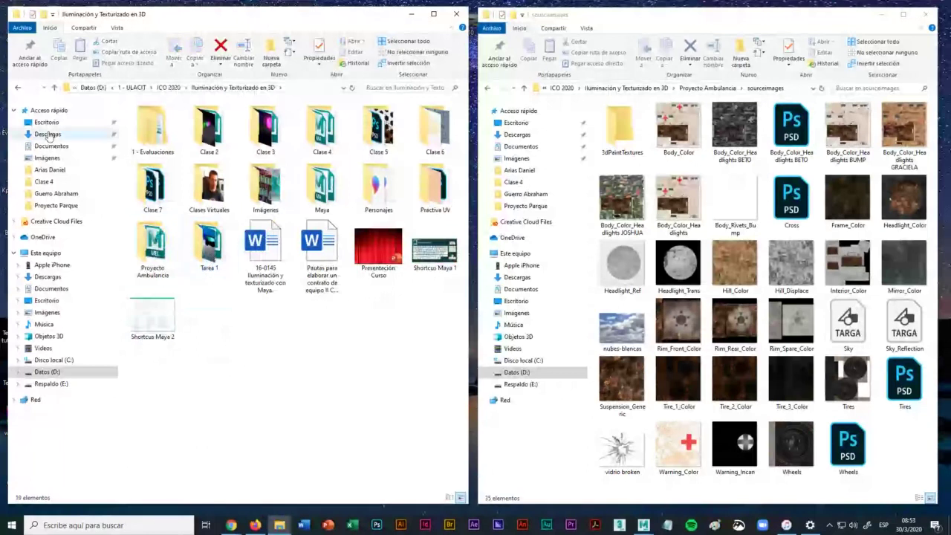
Step: Check the contents of the scenes and sourceimages folders inside the Proyecto Ambulancia project
{"action": "left_click", "coordinate": [708, 88]}
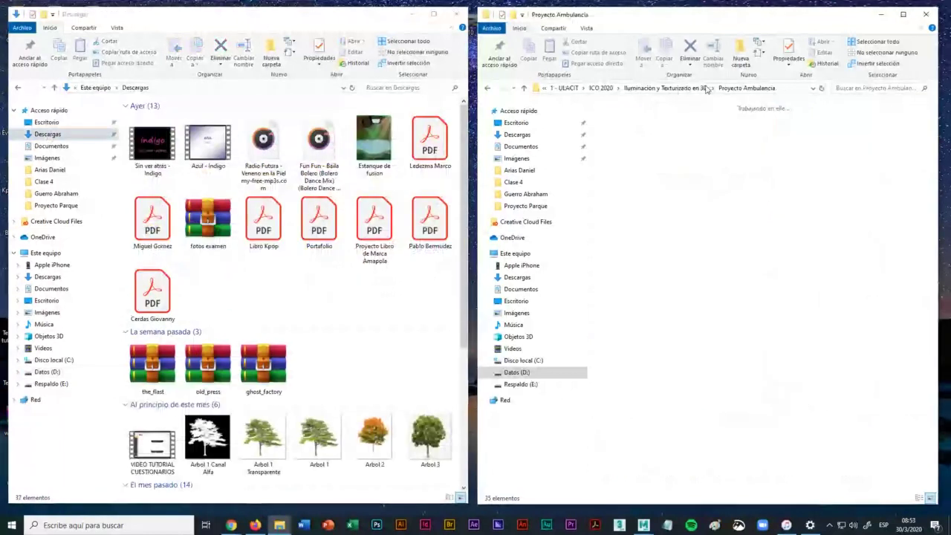
{"action": "left_click", "coordinate": [672, 89]}
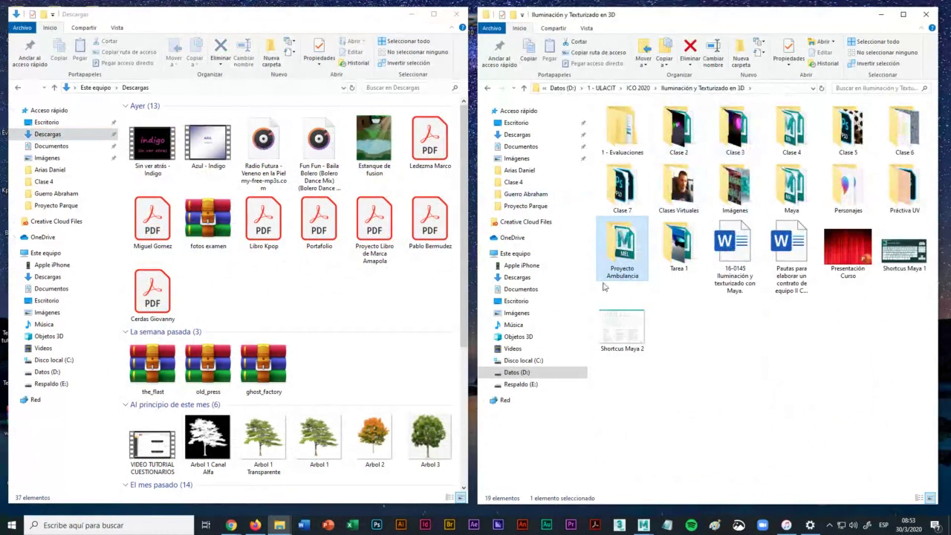
{"action": "double_click", "coordinate": [630, 251]}
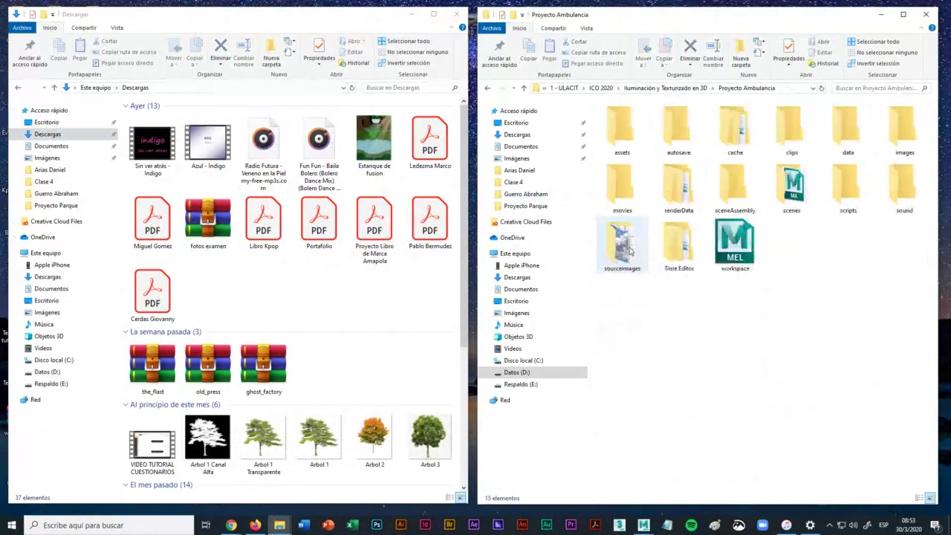
{"action": "double_click", "coordinate": [792, 190]}
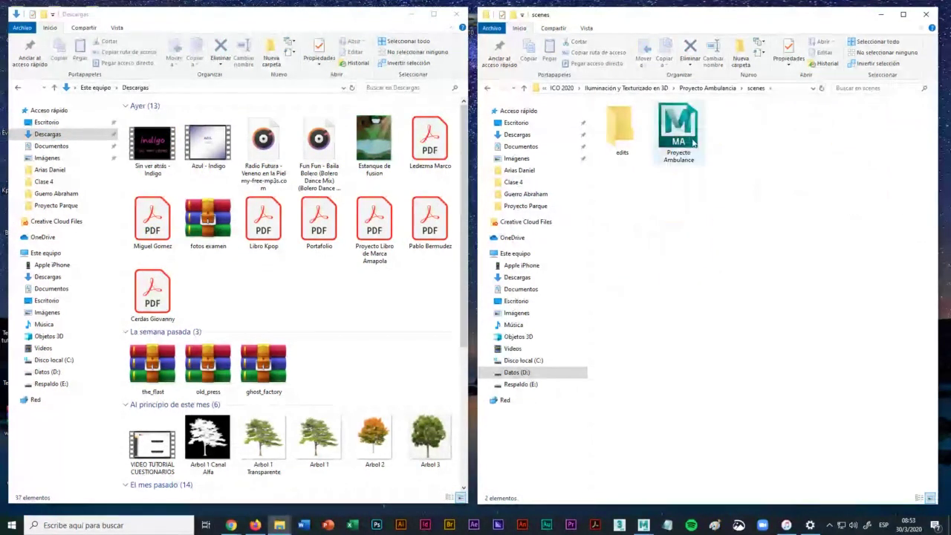
{"action": "left_click", "coordinate": [707, 88]}
{"action": "double_click", "coordinate": [622, 267]}
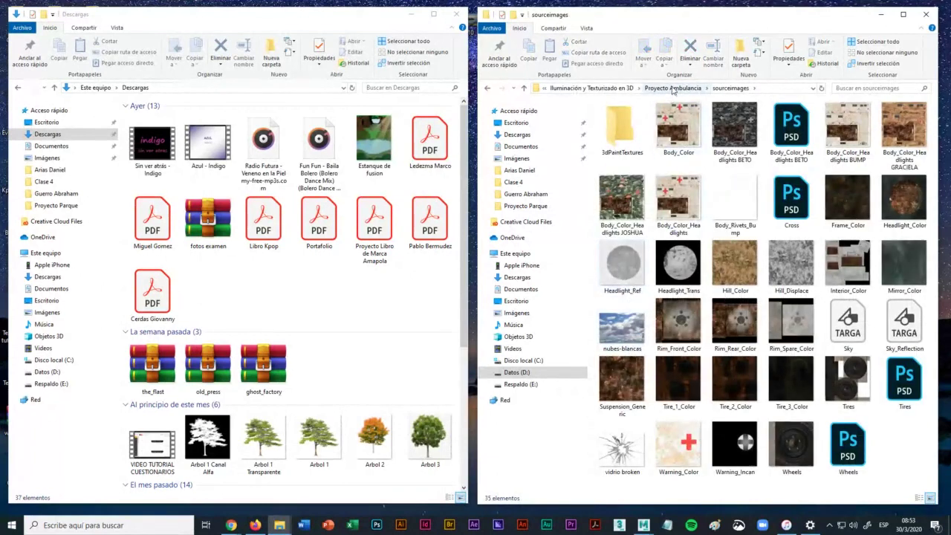
{"action": "left_click", "coordinate": [672, 88]}
{"action": "left_click", "coordinate": [429, 305]}
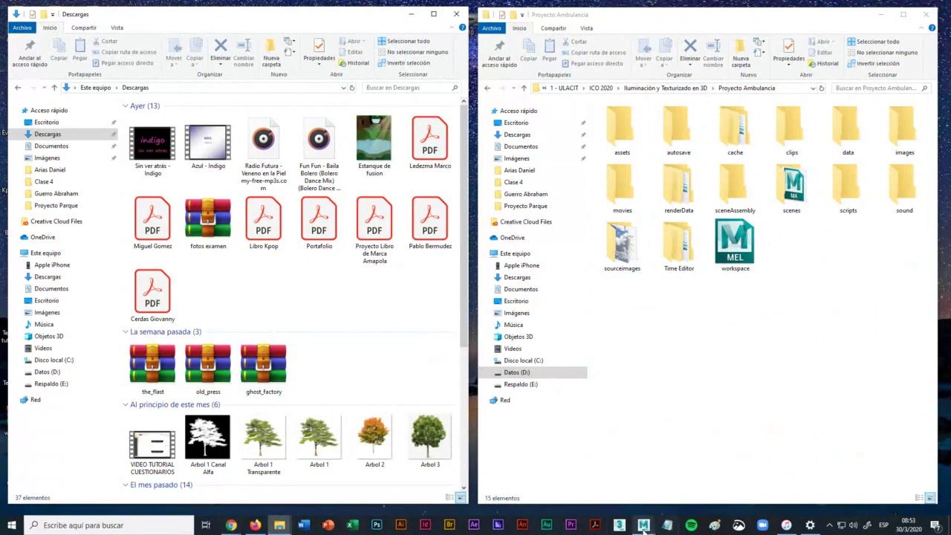
Step: Switch to Autodesk Maya and bring up the Open Scene dialog
{"action": "mouse_move", "coordinate": [644, 526]}
{"action": "left_click", "coordinate": [706, 479]}
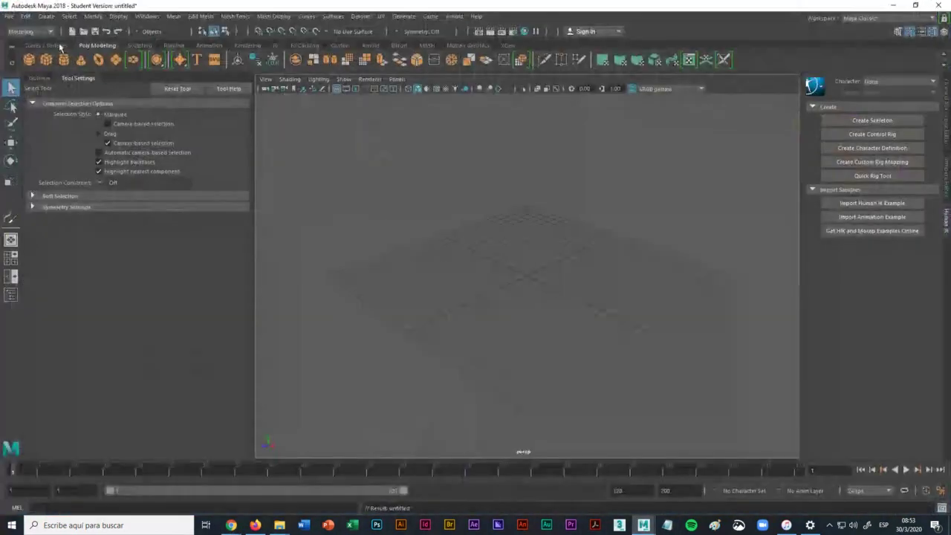
{"action": "left_click", "coordinate": [7, 16]}
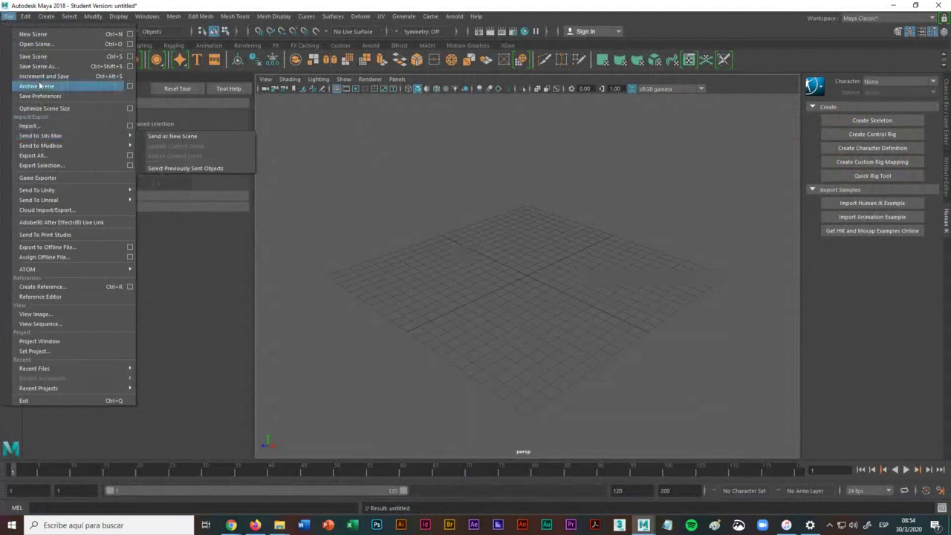
{"action": "left_click", "coordinate": [37, 44]}
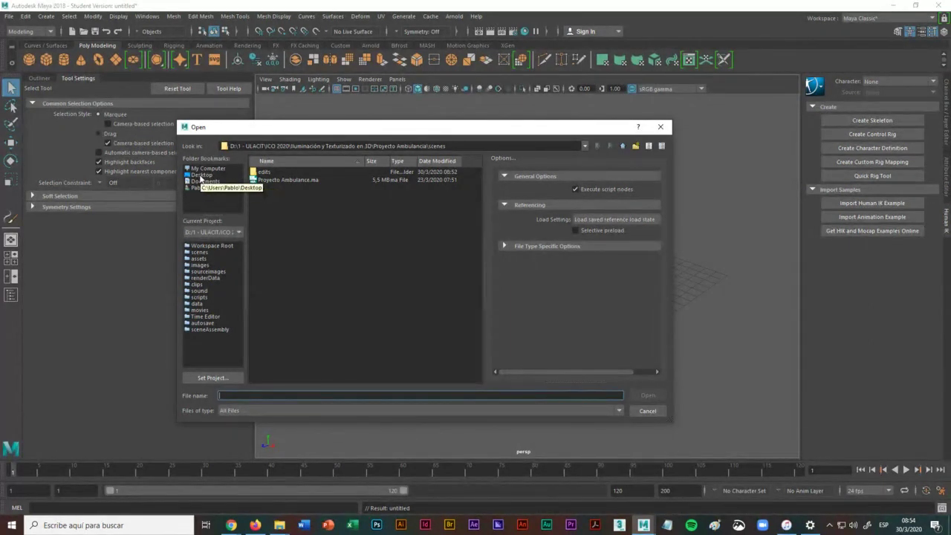
Step: Browse from the D: drive through 1 - ULACIT, ICO 2020 and Iluminación y Texturizado en 3D to Proyecto Ambulancia's scenes folder
{"action": "left_click", "coordinate": [201, 175]}
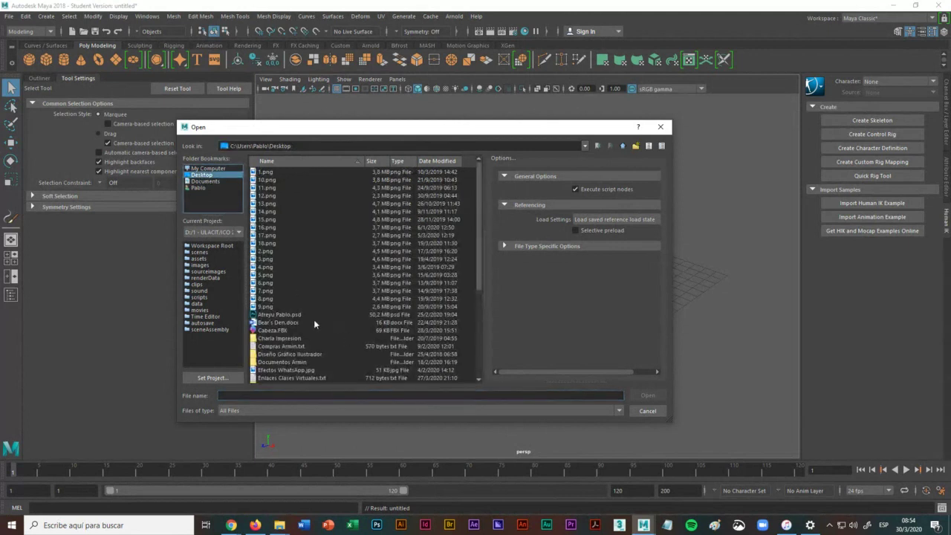
{"action": "scroll", "coordinate": [314, 323], "scroll_direction": "down", "scroll_amount": 6}
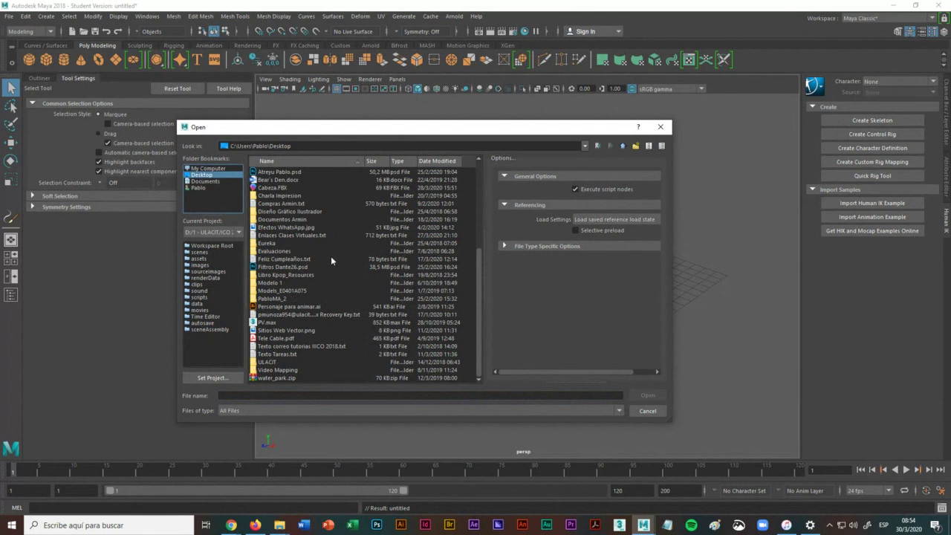
{"action": "left_click", "coordinate": [207, 168]}
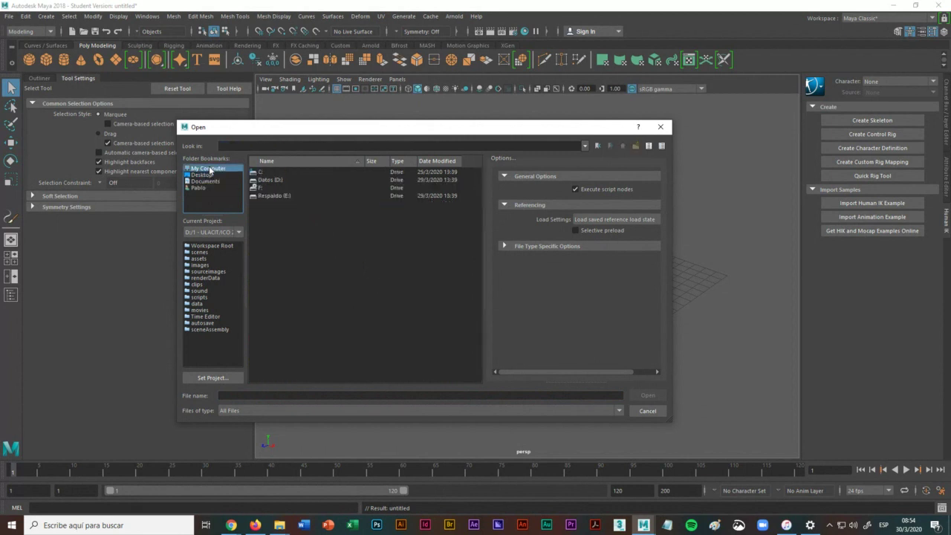
{"action": "double_click", "coordinate": [271, 179]}
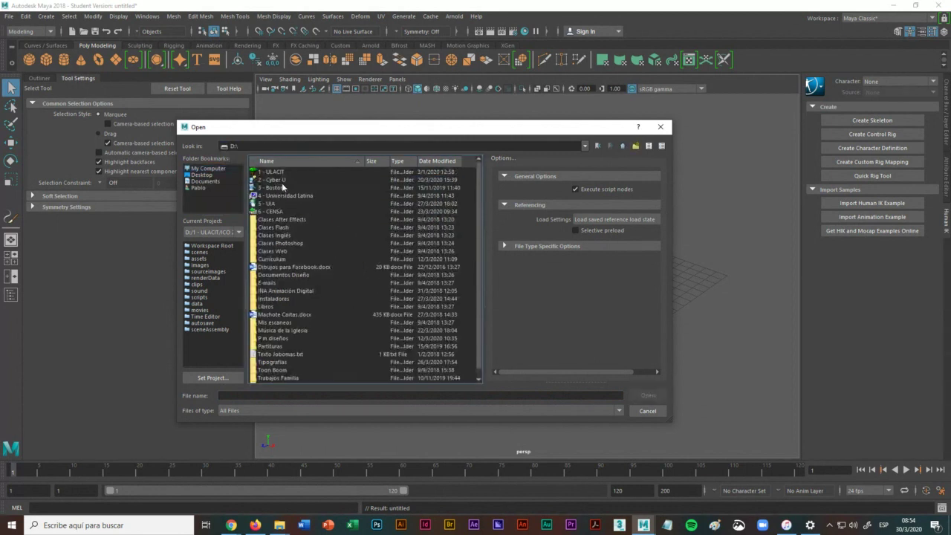
{"action": "left_click", "coordinate": [275, 174]}
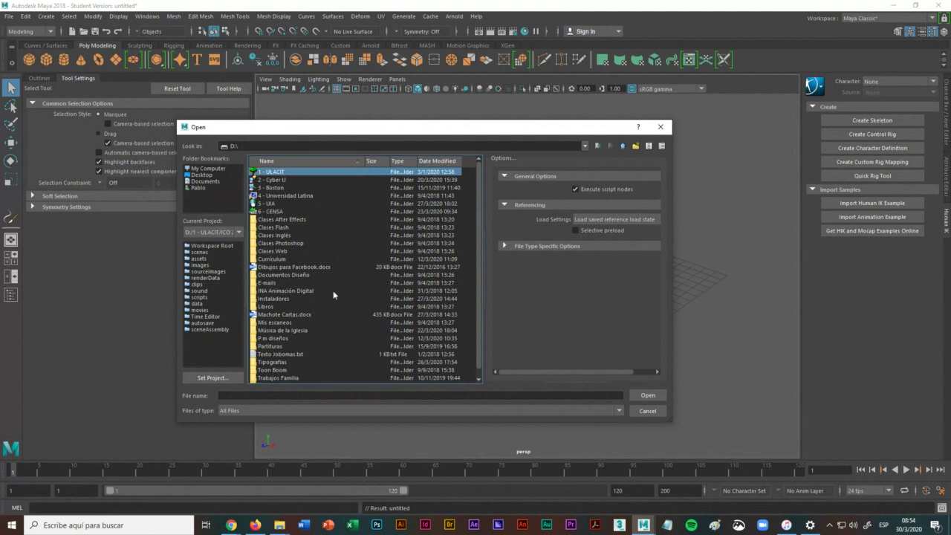
{"action": "double_click", "coordinate": [279, 172]}
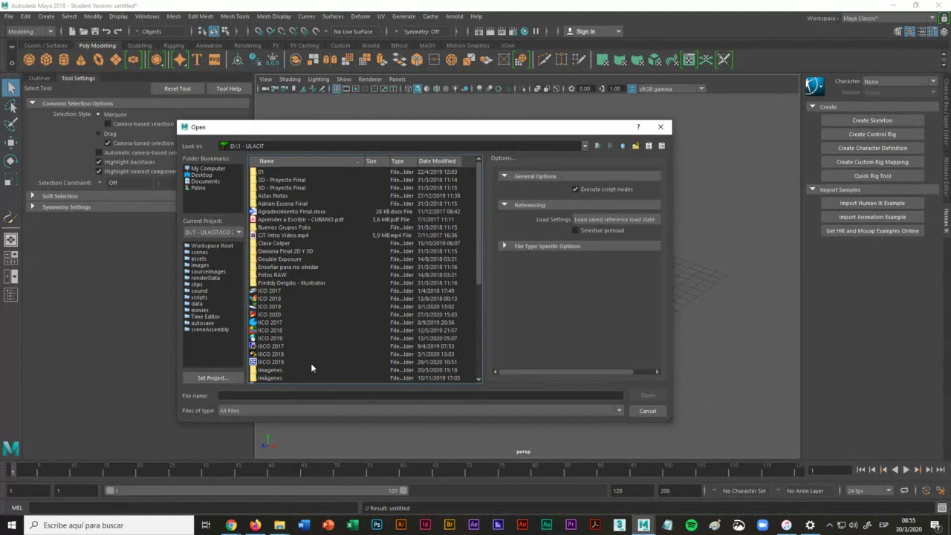
{"action": "double_click", "coordinate": [269, 314]}
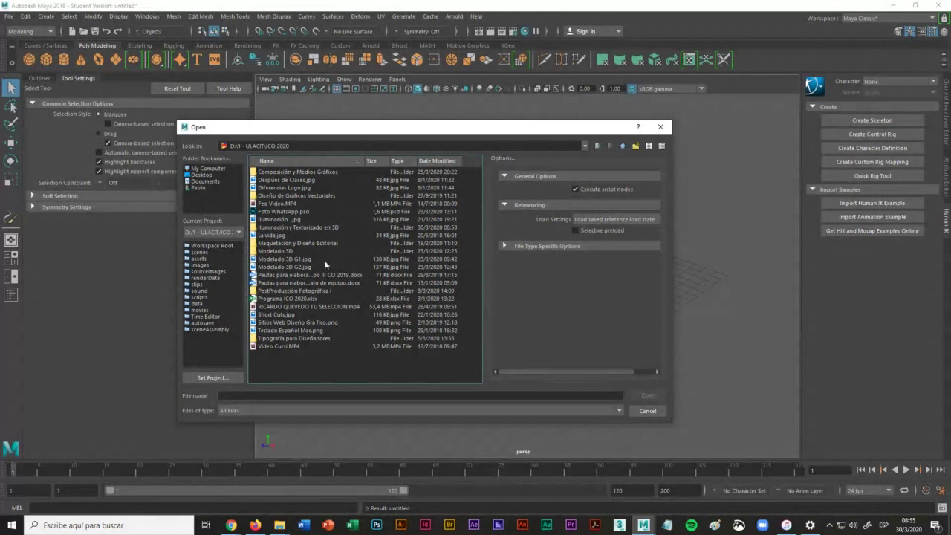
{"action": "double_click", "coordinate": [304, 227]}
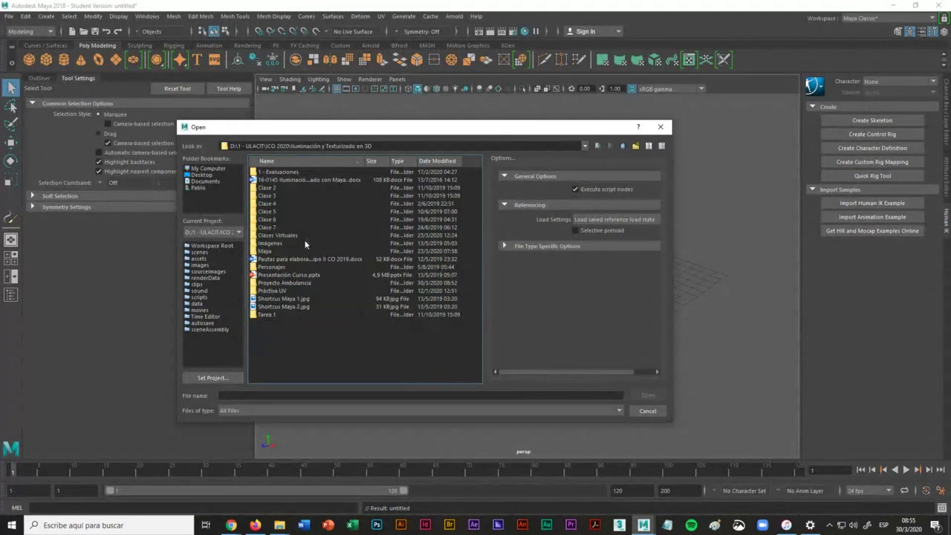
{"action": "double_click", "coordinate": [291, 282]}
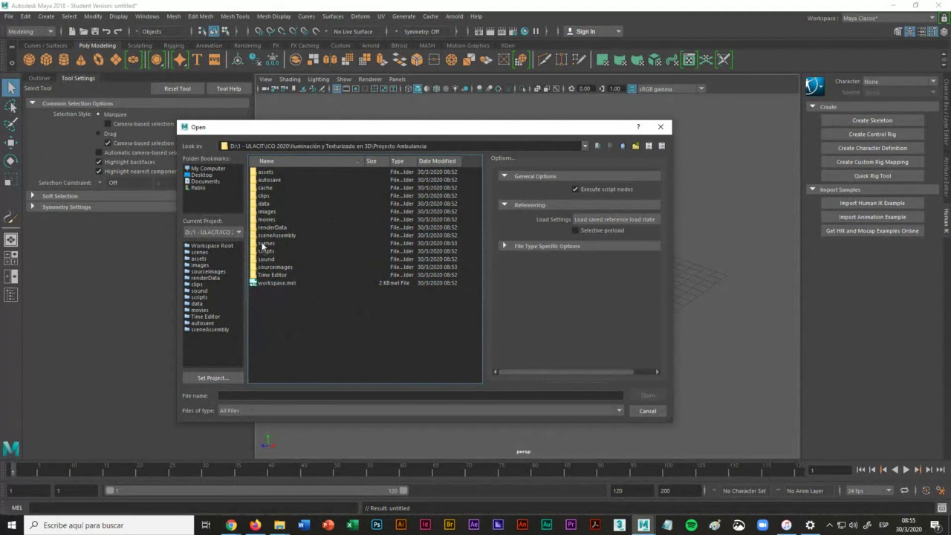
{"action": "double_click", "coordinate": [266, 243]}
{"action": "left_click", "coordinate": [286, 180]}
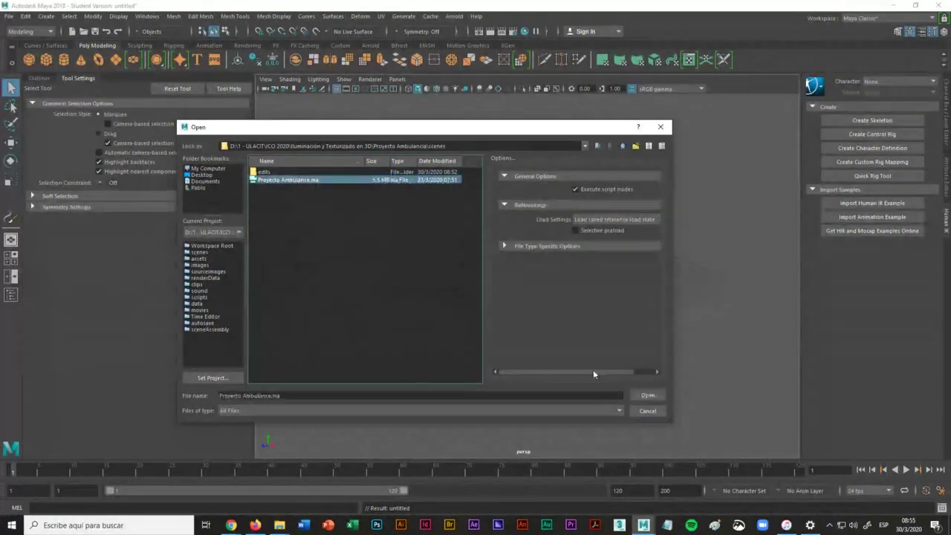
{"action": "left_click", "coordinate": [648, 395]}
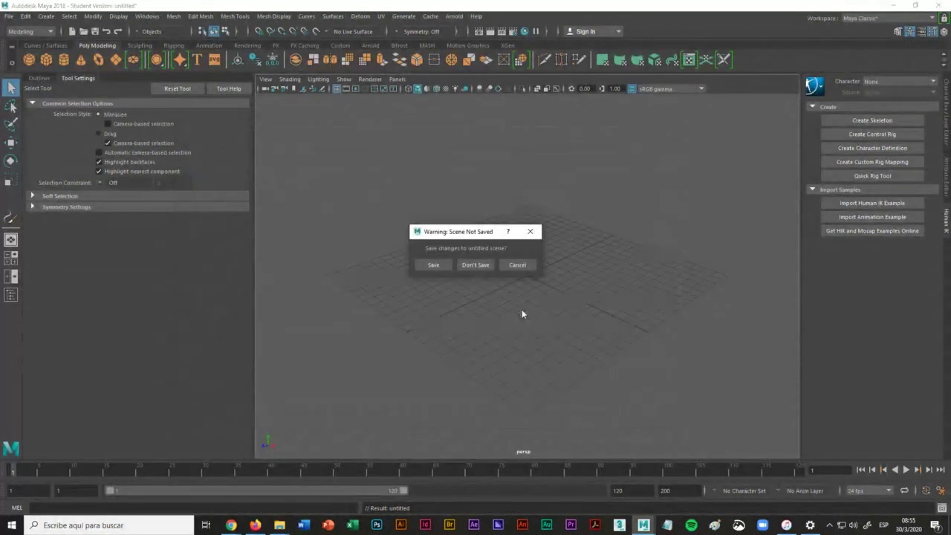
{"action": "left_click", "coordinate": [431, 265]}
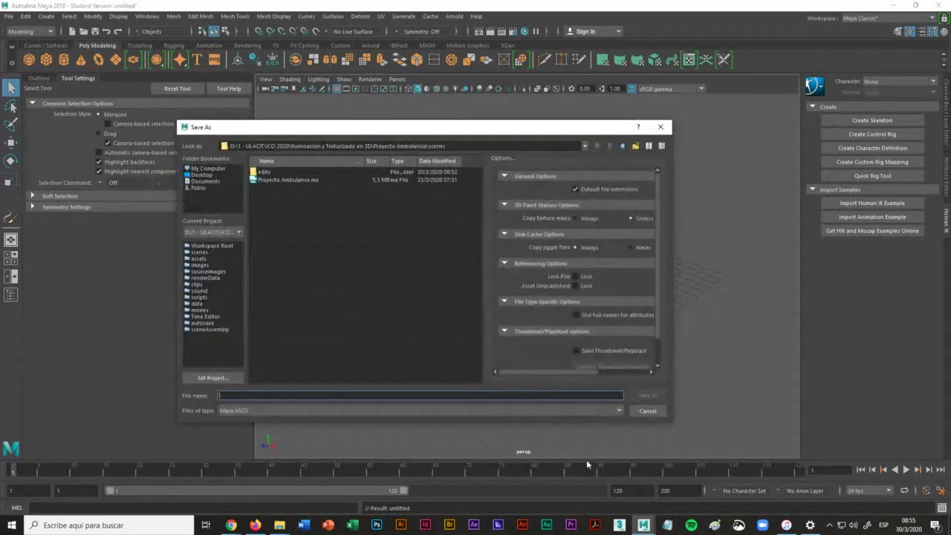
{"action": "left_click", "coordinate": [647, 412]}
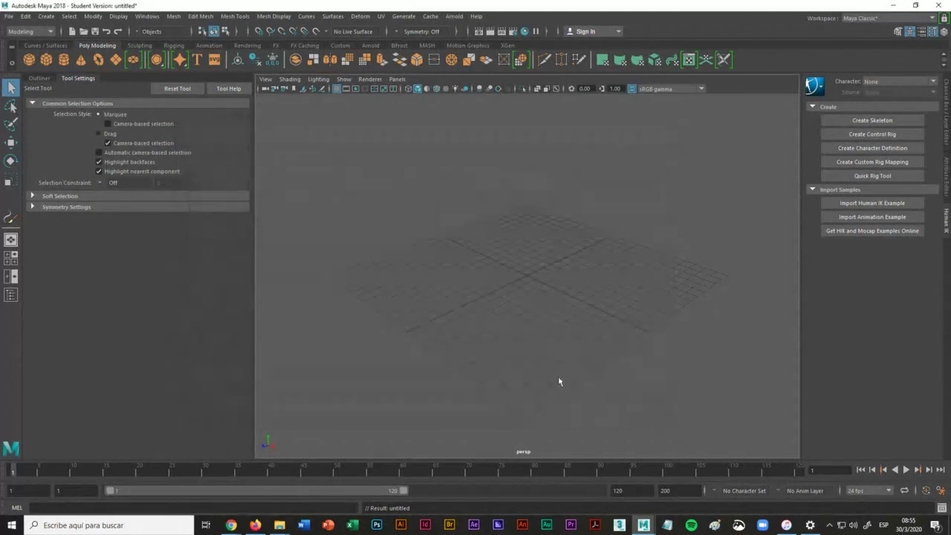
Step: Open Proyecto Ambulance.ma from the project's scenes folder without saving the untitled scene
{"action": "left_click", "coordinate": [8, 16]}
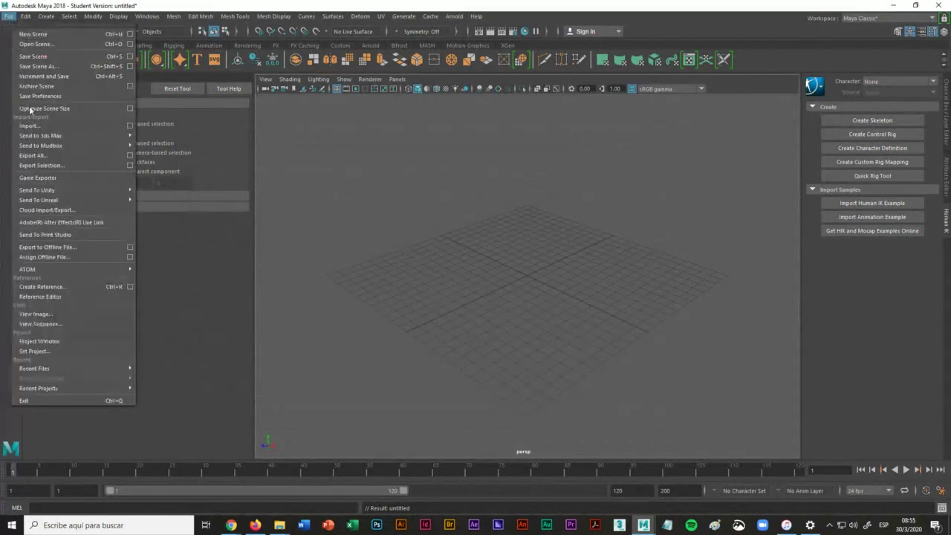
{"action": "left_click", "coordinate": [35, 37]}
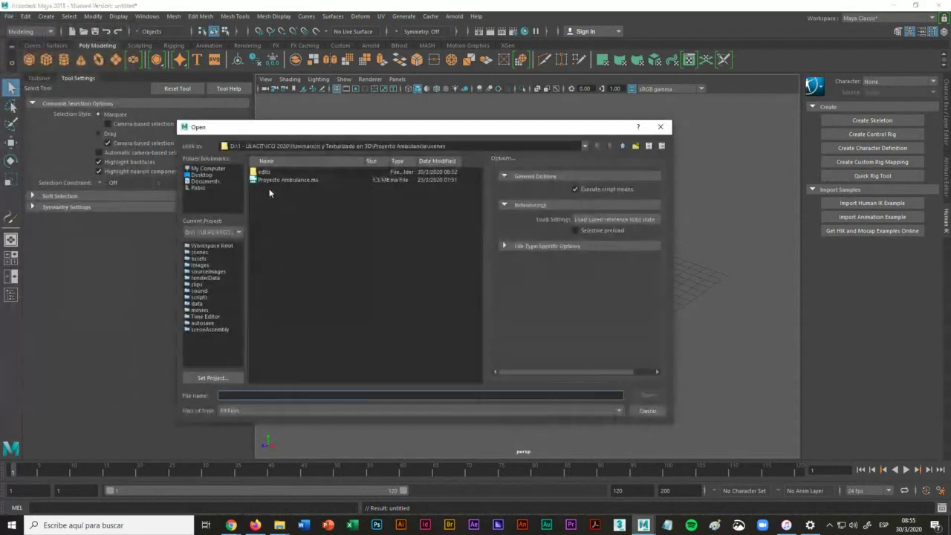
{"action": "left_click", "coordinate": [285, 179]}
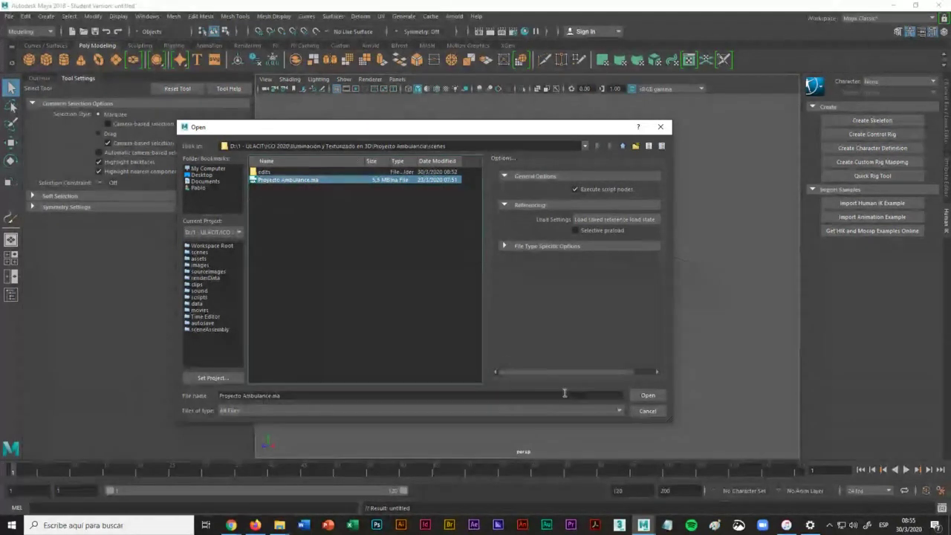
{"action": "left_click", "coordinate": [648, 396]}
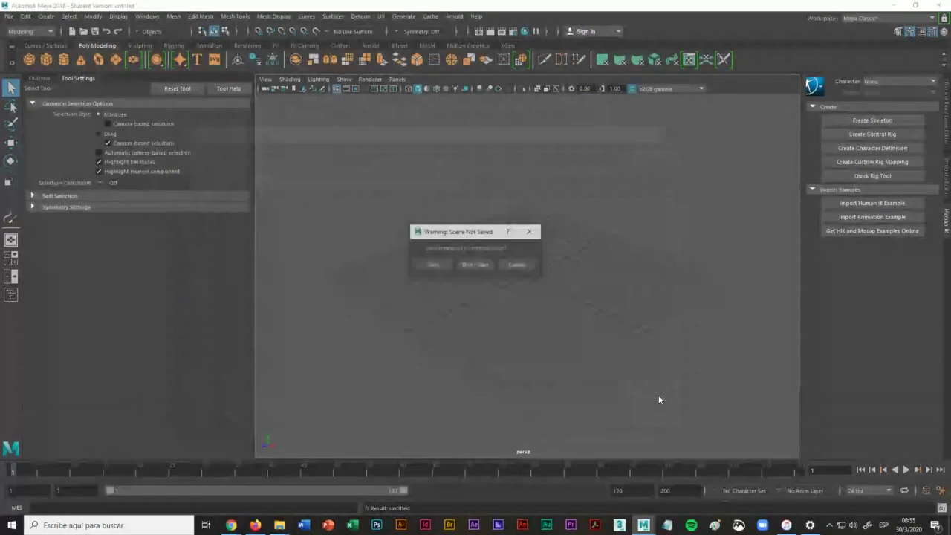
{"action": "left_click", "coordinate": [474, 265]}
{"action": "left_click", "coordinate": [454, 272]}
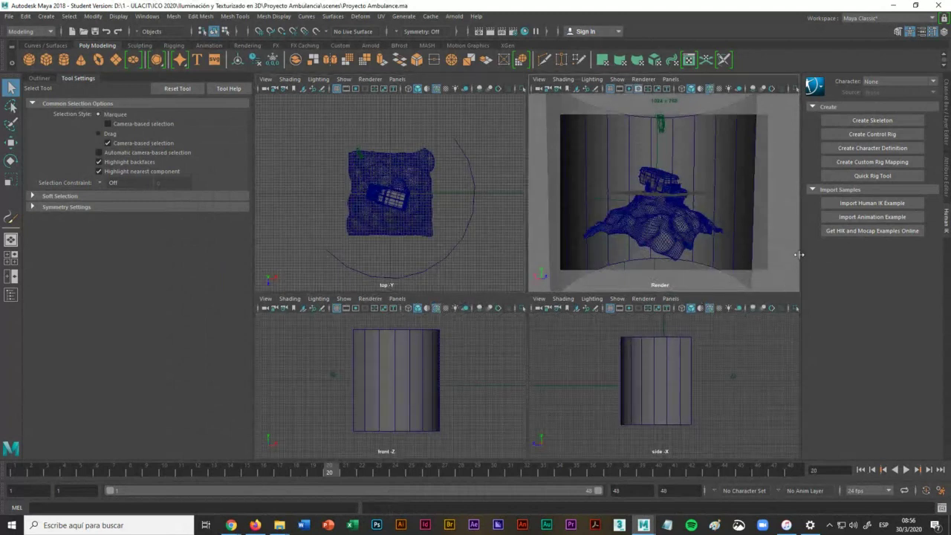
Step: Maximize the Render camera view, turn off wireframe on shaded, and frame the ambulance on the hill close up
{"action": "key", "text": "space"}
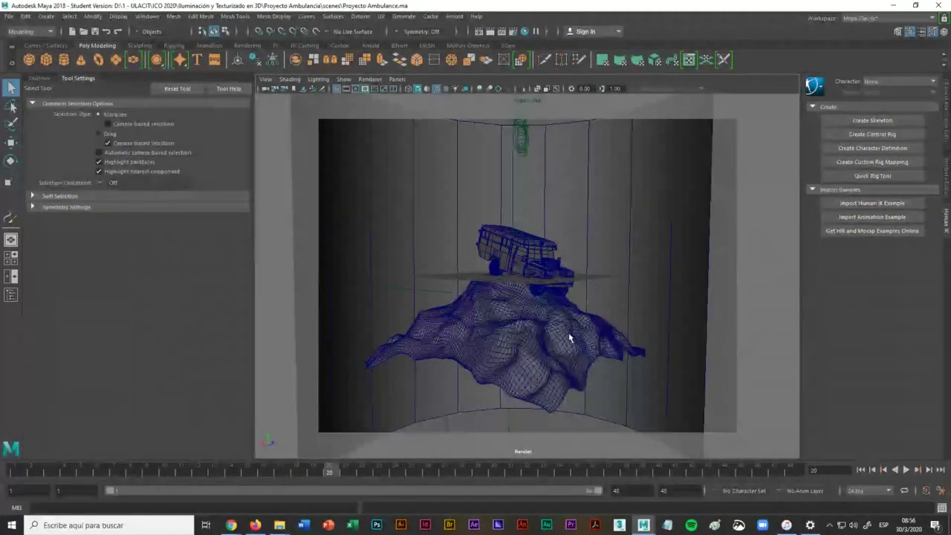
{"action": "left_click_drag", "start_coordinate": [569, 338], "coordinate": [598, 339], "text": "alt"}
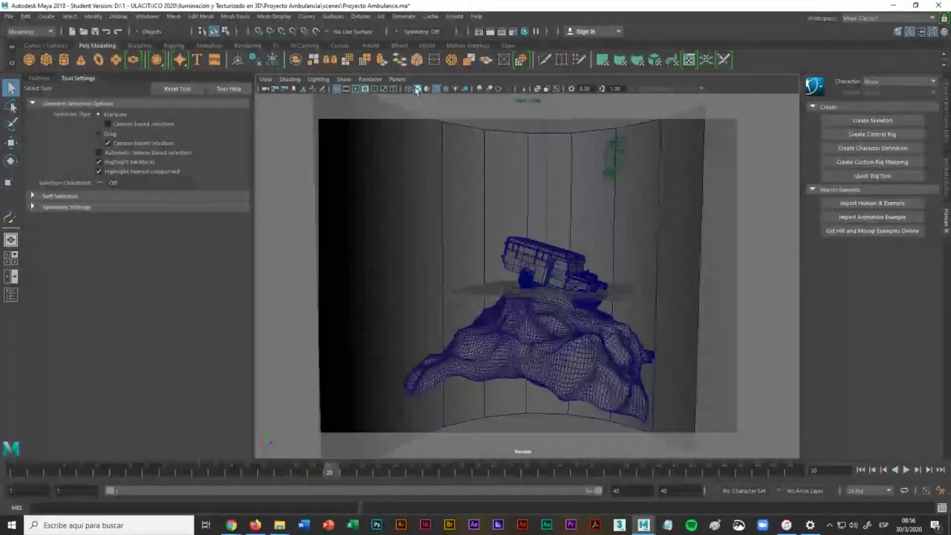
{"action": "left_click", "coordinate": [436, 89]}
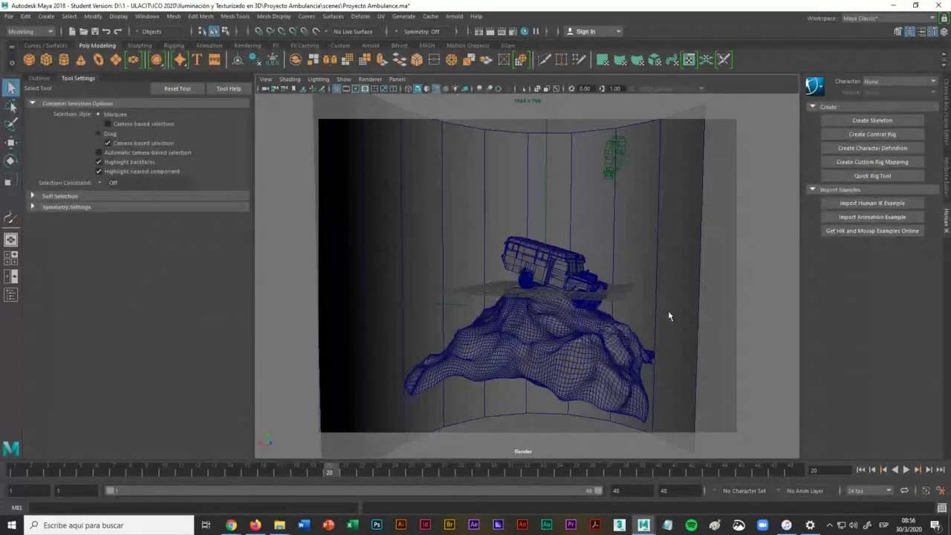
{"action": "left_click", "coordinate": [435, 90]}
{"action": "mouse_move", "coordinate": [679, 315]}
{"action": "left_mouse_down", "text": "alt"}
{"action": "mouse_move", "coordinate": [638, 307]}
{"action": "mouse_move", "coordinate": [650, 349]}
{"action": "mouse_move", "coordinate": [671, 304]}
{"action": "mouse_move", "coordinate": [645, 324]}
{"action": "mouse_move", "coordinate": [631, 314]}
{"action": "mouse_move", "coordinate": [654, 391]}
{"action": "mouse_move", "coordinate": [599, 319]}
{"action": "mouse_move", "coordinate": [616, 293]}
{"action": "mouse_move", "coordinate": [614, 361]}
{"action": "mouse_move", "coordinate": [616, 319]}
{"action": "left_mouse_up", "text": "alt"}
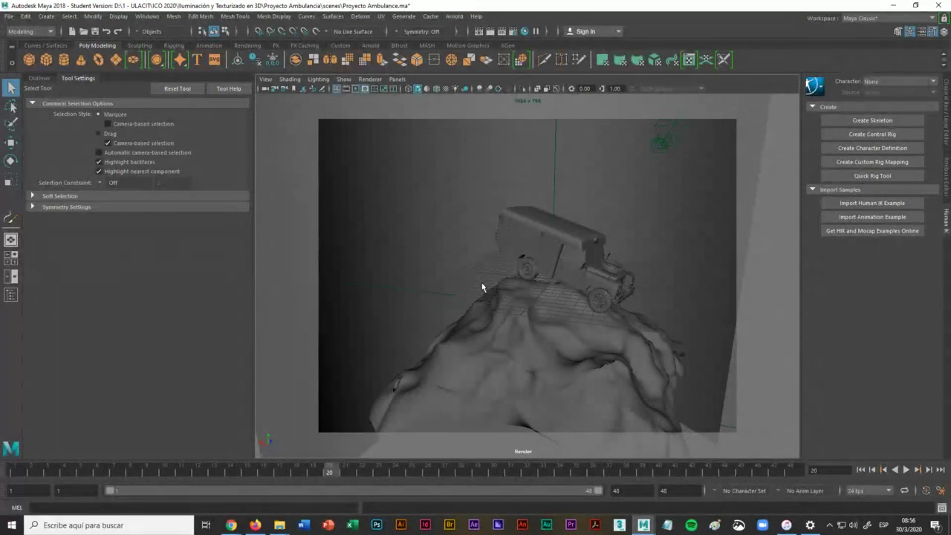
{"action": "left_click_drag", "start_coordinate": [481, 287], "coordinate": [598, 293], "text": "alt"}
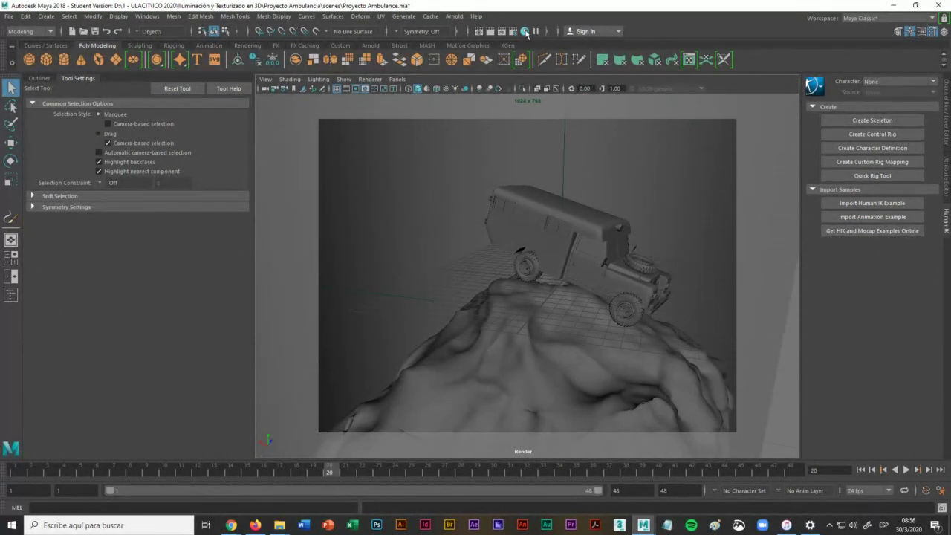
Step: Create a Lambert material in the Hypershade and name it Suelo
{"action": "left_click", "coordinate": [524, 31]}
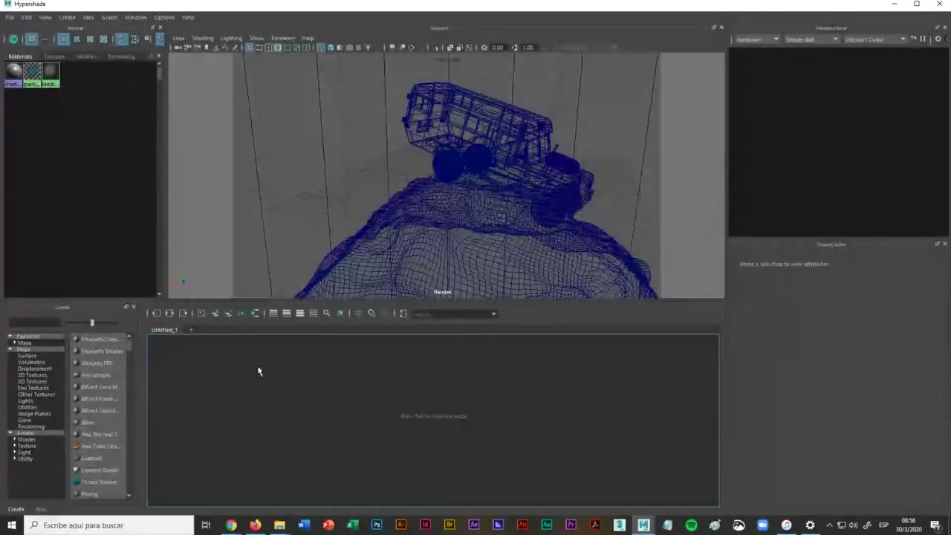
{"action": "left_click_drag", "start_coordinate": [392, 299], "coordinate": [398, 259]}
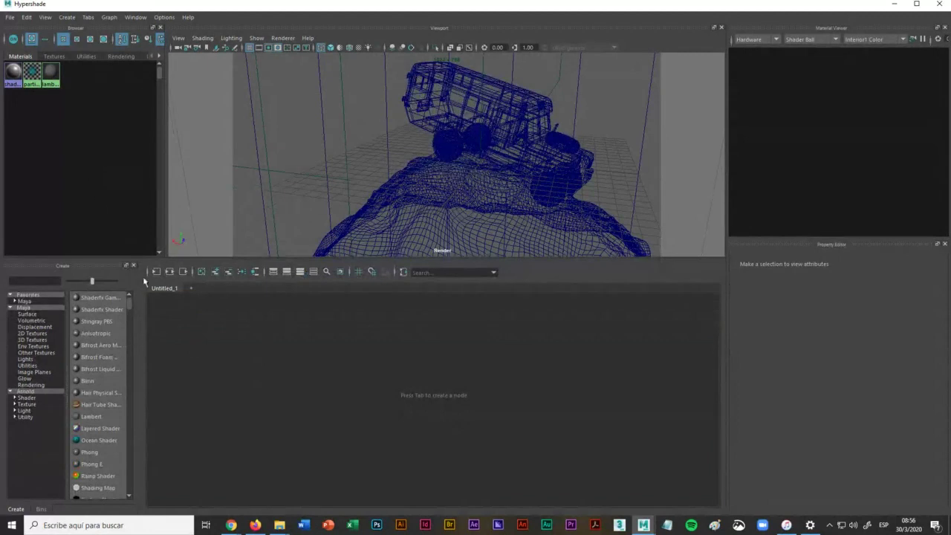
{"action": "left_click", "coordinate": [94, 416]}
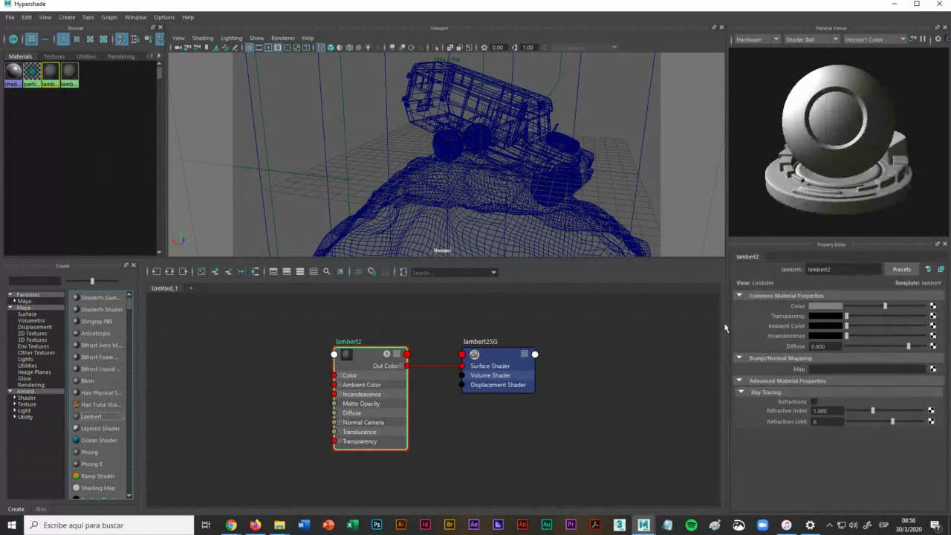
{"action": "double_click", "coordinate": [843, 269]}
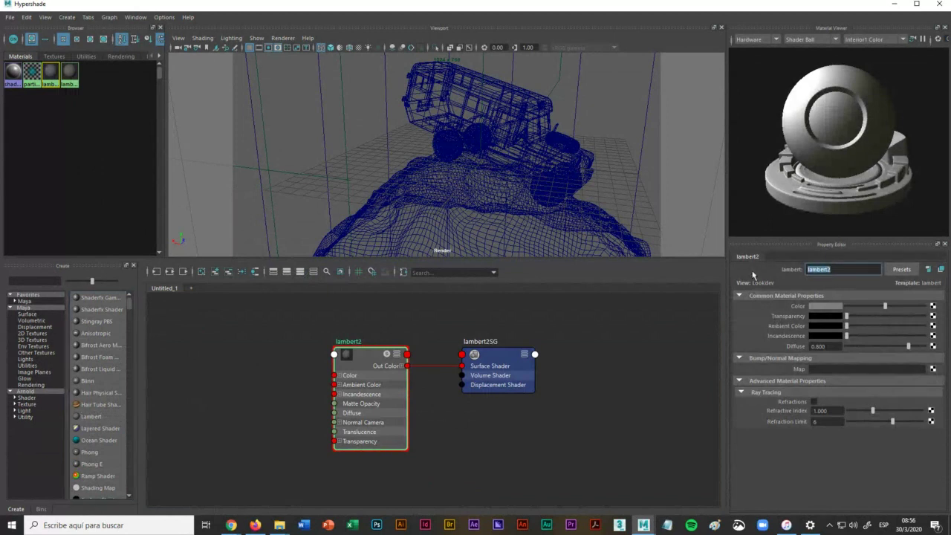
{"action": "type", "text": "Suelo"}
{"action": "left_click", "coordinate": [652, 394]}
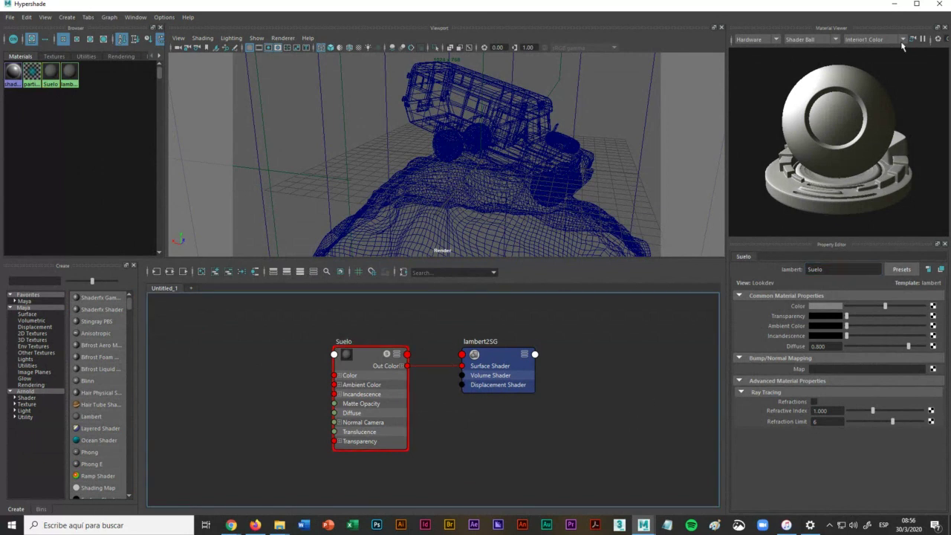
Step: Set the Proyecto Ambulancia folder as the current project and return to the Hypershade
{"action": "left_click", "coordinate": [894, 4]}
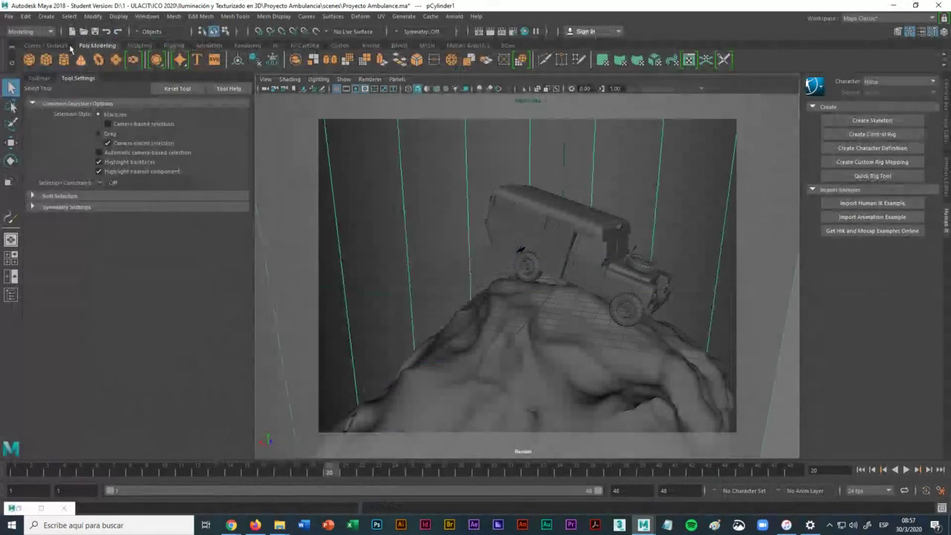
{"action": "left_click", "coordinate": [8, 16]}
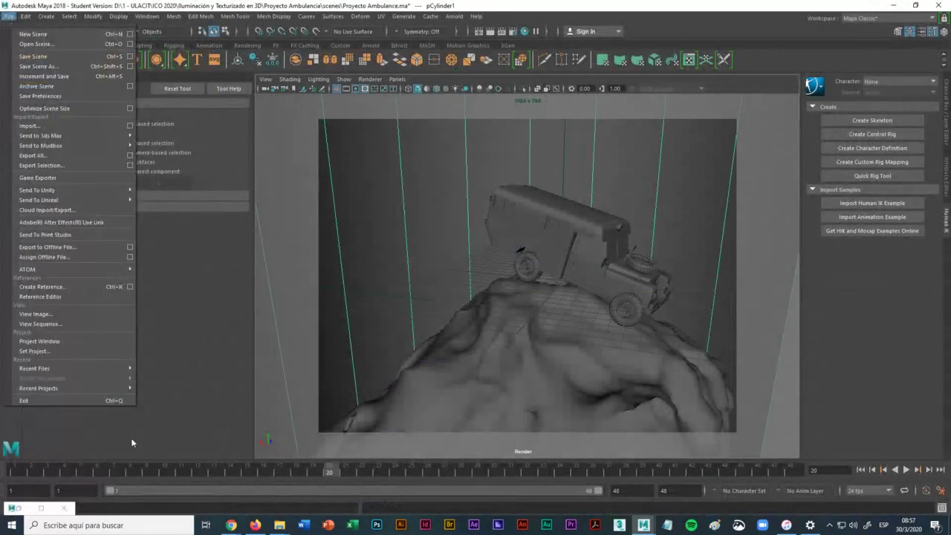
{"action": "left_click", "coordinate": [272, 369]}
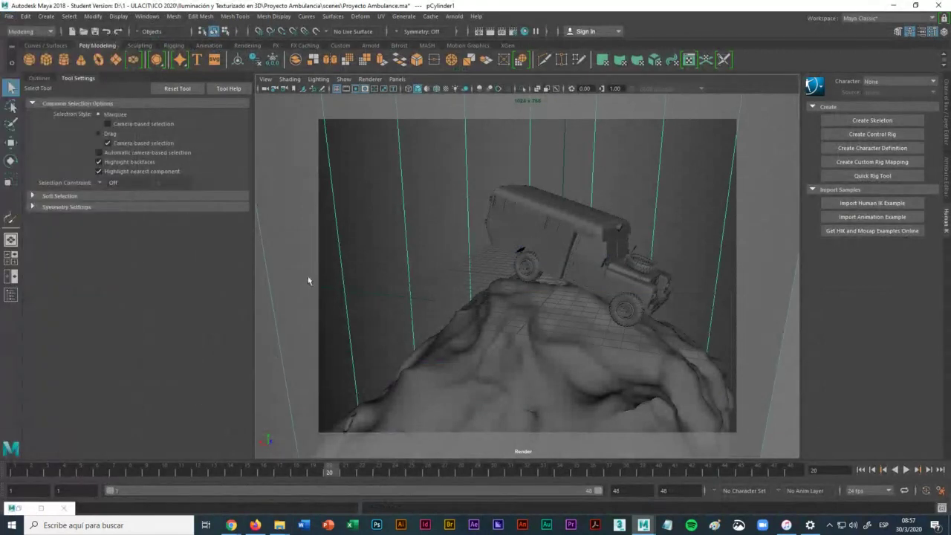
{"action": "left_click", "coordinate": [9, 17]}
{"action": "left_click", "coordinate": [37, 351]}
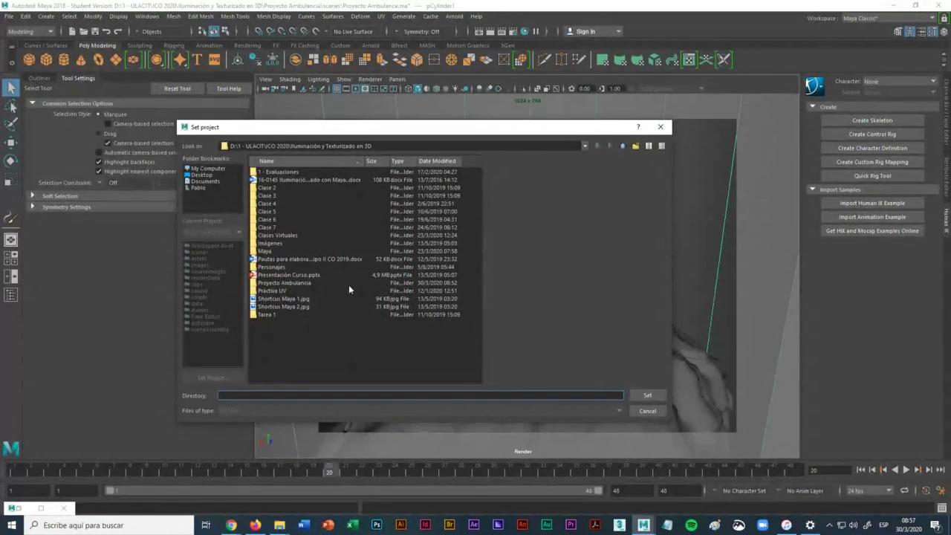
{"action": "left_click", "coordinate": [282, 284]}
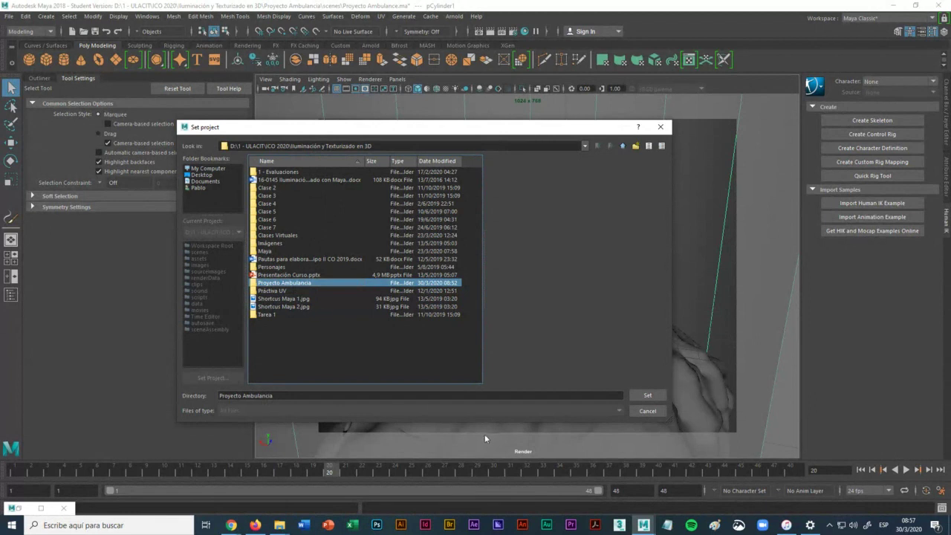
{"action": "left_click", "coordinate": [648, 396]}
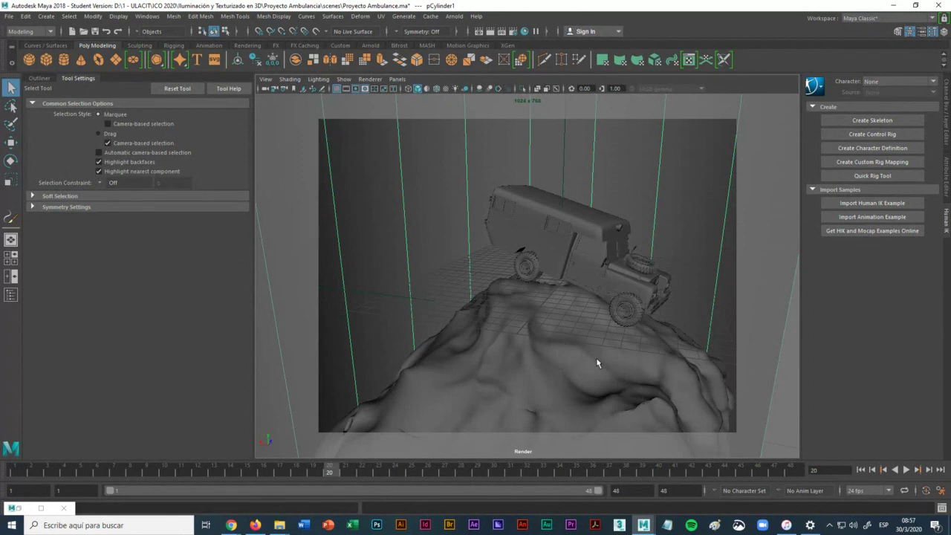
{"action": "left_click", "coordinate": [526, 31]}
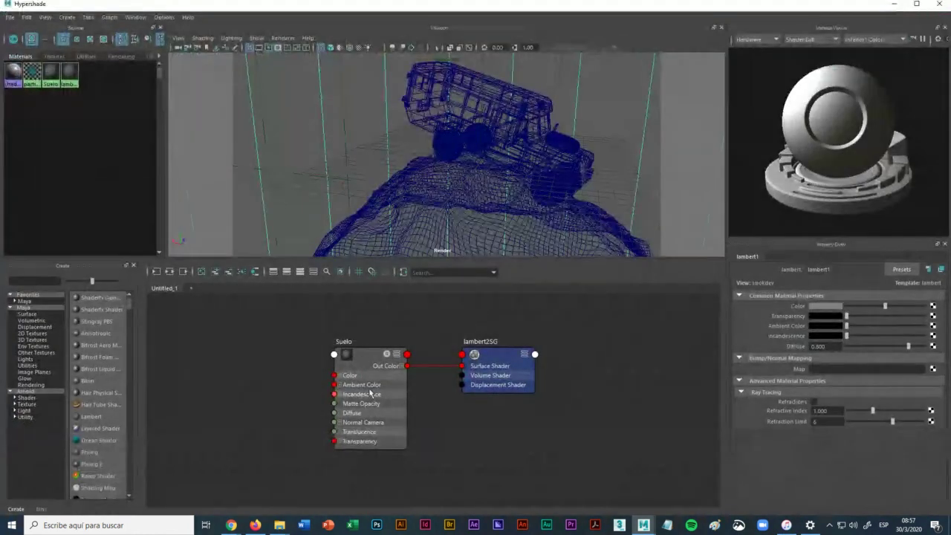
Step: Connect a File texture node to the Color attribute of the Suelo material
{"action": "left_click", "coordinate": [363, 361]}
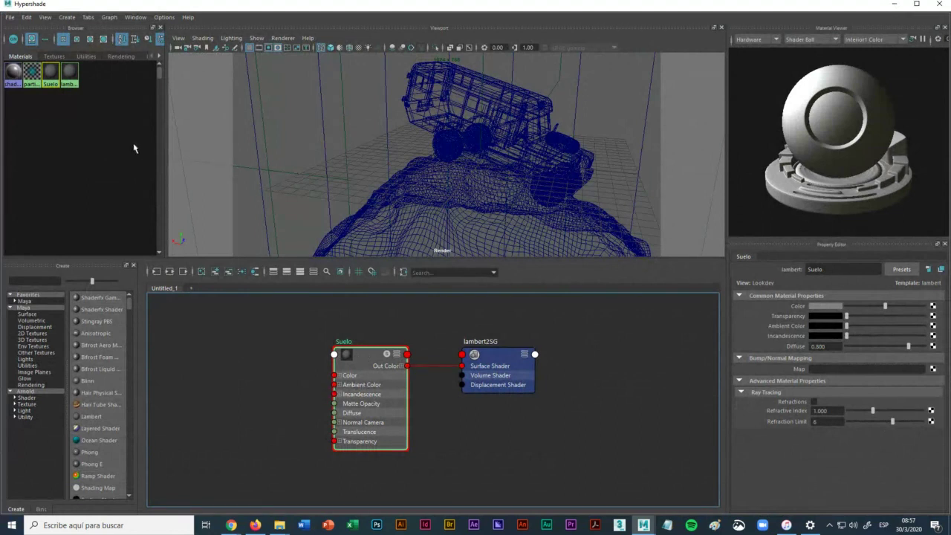
{"action": "left_click", "coordinate": [50, 72]}
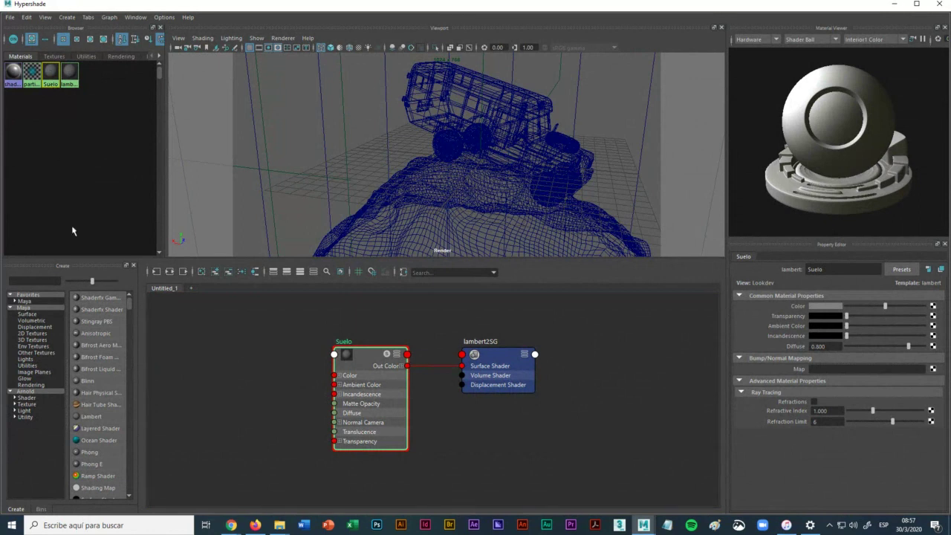
{"action": "left_click", "coordinate": [364, 356]}
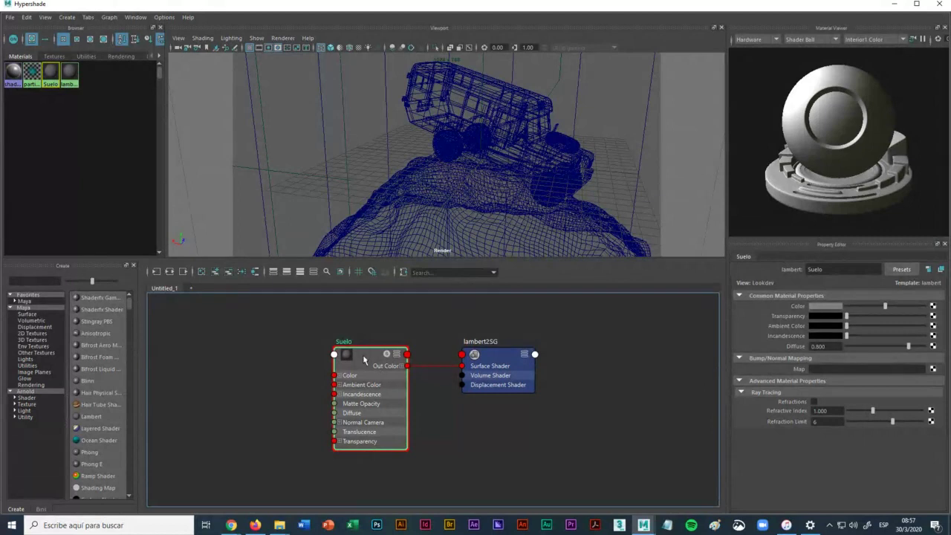
{"action": "left_click", "coordinate": [934, 305]}
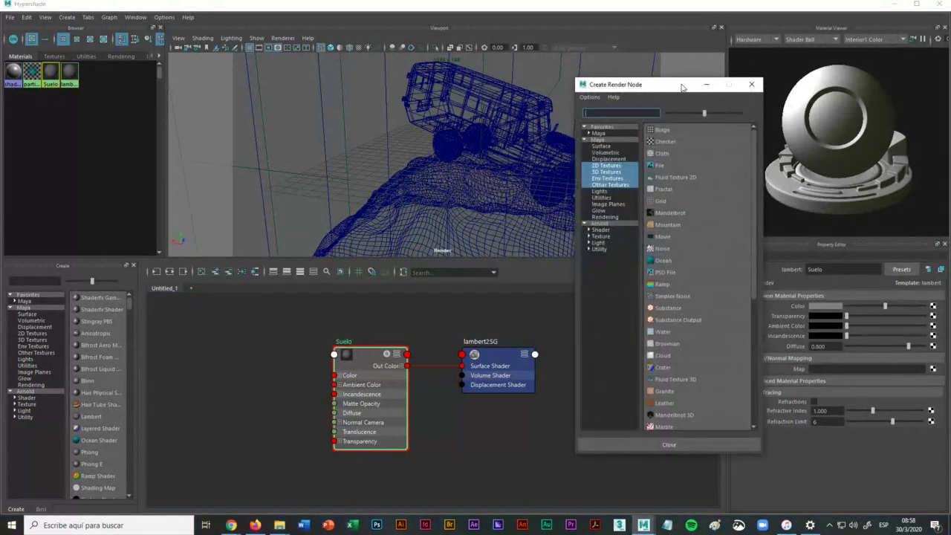
{"action": "left_click_drag", "start_coordinate": [679, 84], "coordinate": [574, 84]}
{"action": "left_click", "coordinate": [569, 159]}
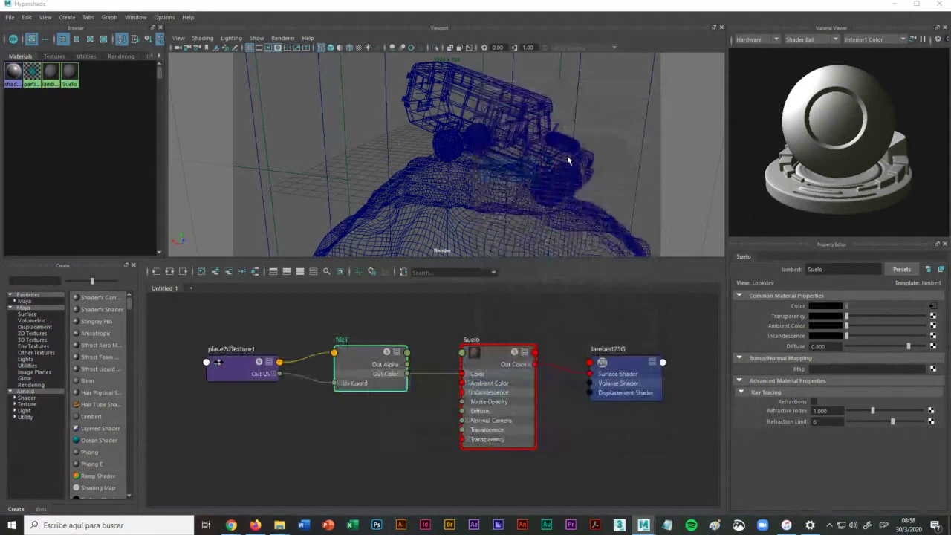
Step: Load Hill_Color.tif from the project's sourceimages folder into the Suelo material's file texture node
{"action": "left_click", "coordinate": [361, 359]}
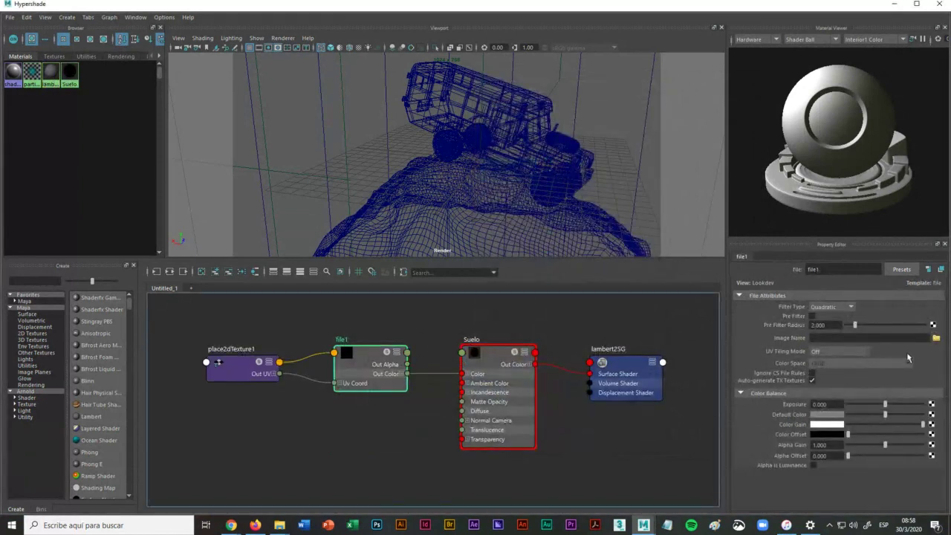
{"action": "left_click", "coordinate": [936, 338]}
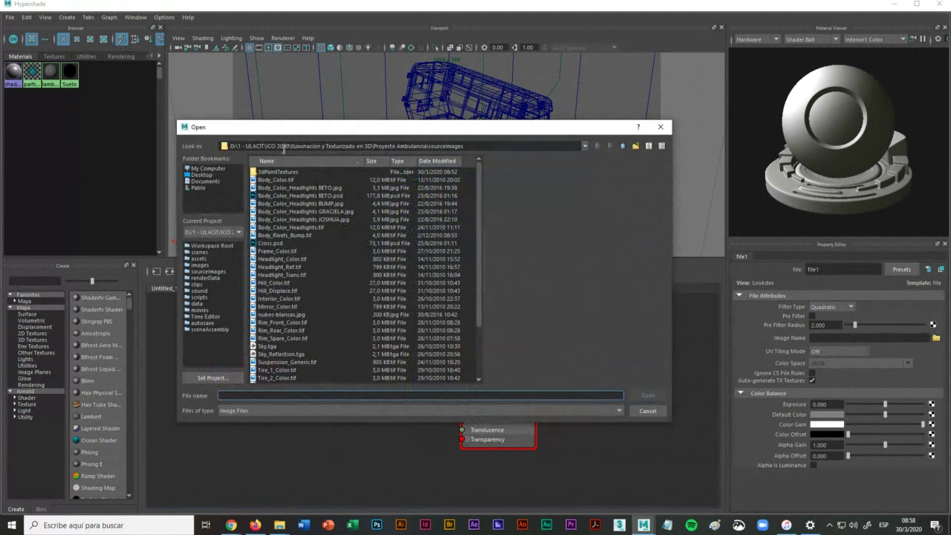
{"action": "left_click_drag", "start_coordinate": [293, 147], "coordinate": [435, 146]}
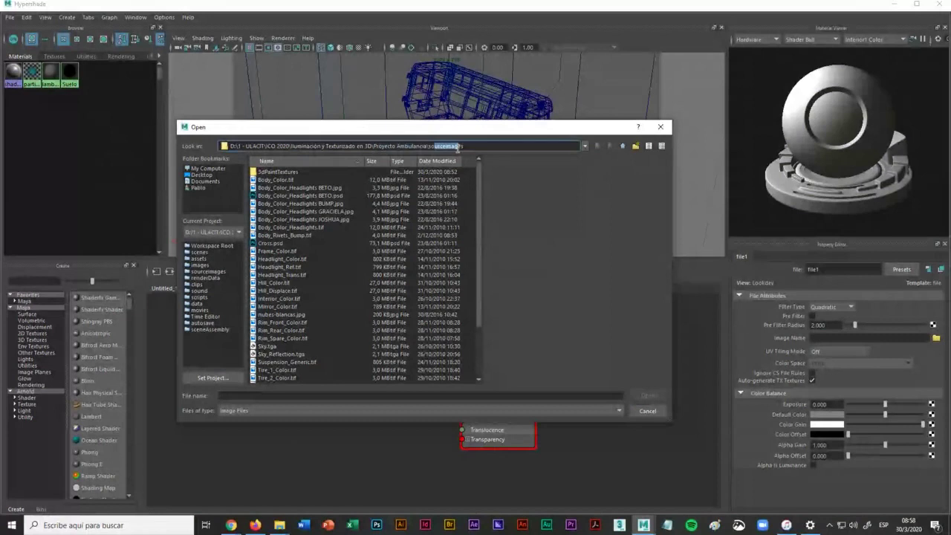
{"action": "scroll", "coordinate": [310, 309], "scroll_direction": "down", "scroll_amount": 3}
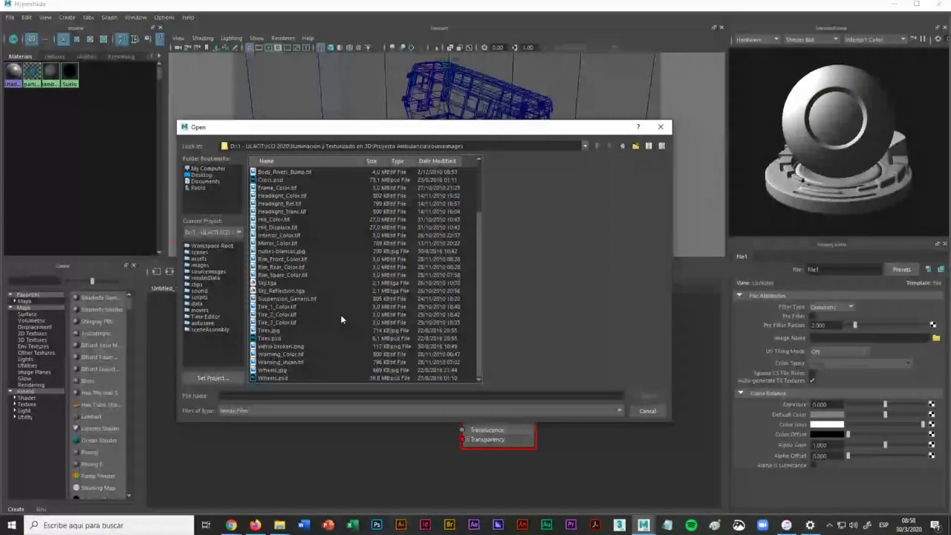
{"action": "scroll", "coordinate": [341, 315], "scroll_direction": "up", "scroll_amount": 1}
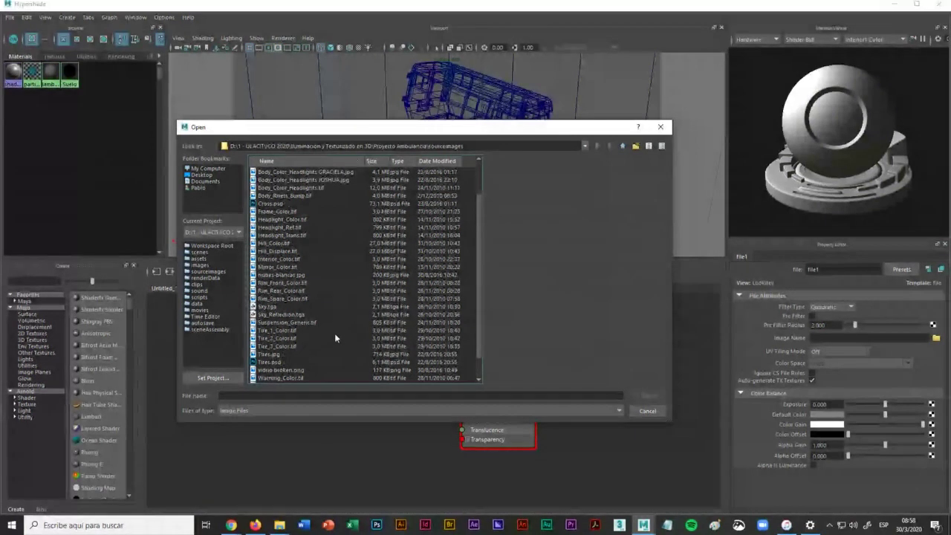
{"action": "left_click", "coordinate": [272, 244]}
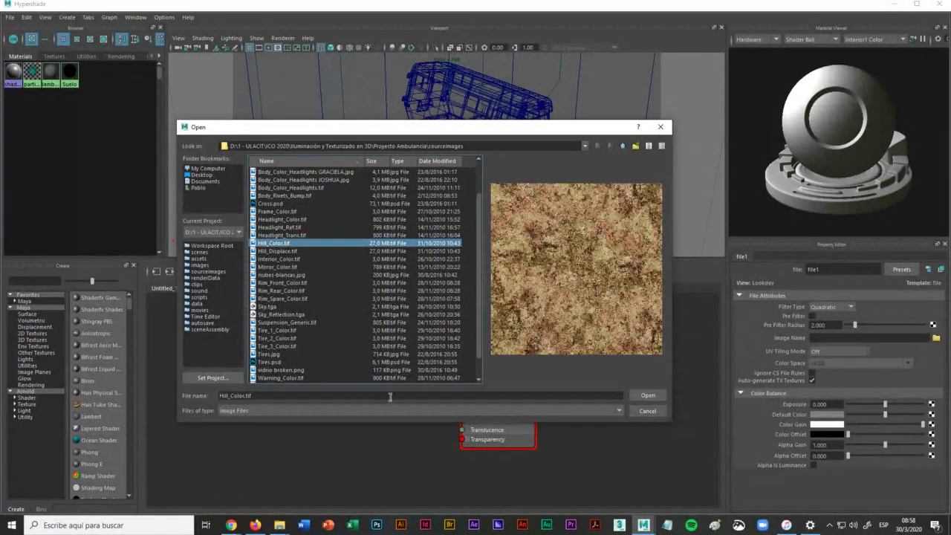
{"action": "left_click", "coordinate": [647, 395]}
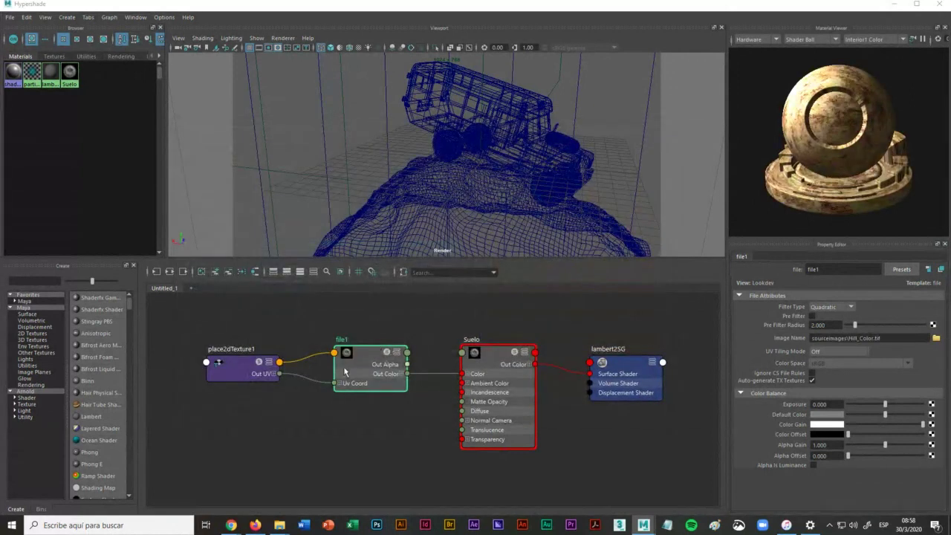
Step: Display the Hypershade viewport shaded with textures and assign the Suelo material to the hill mesh
{"action": "left_click", "coordinate": [330, 48]}
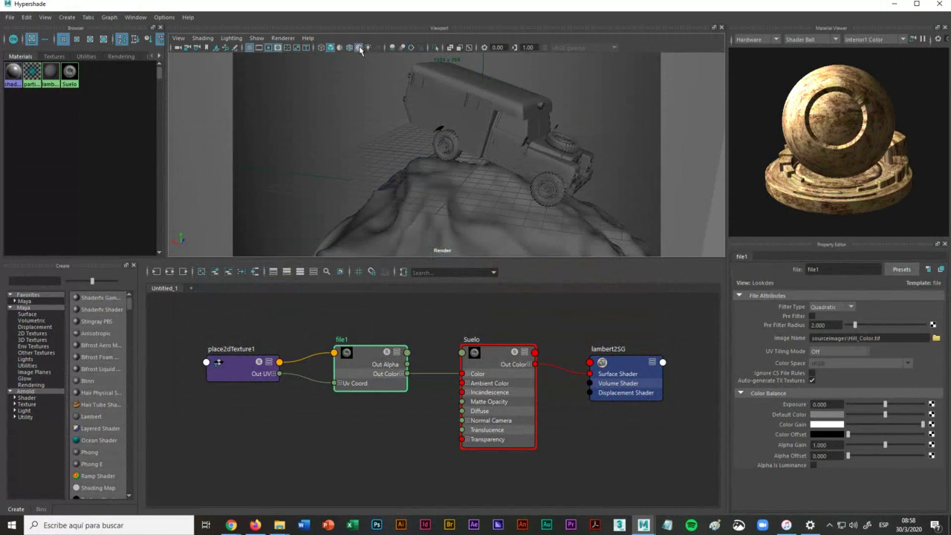
{"action": "left_click", "coordinate": [360, 48]}
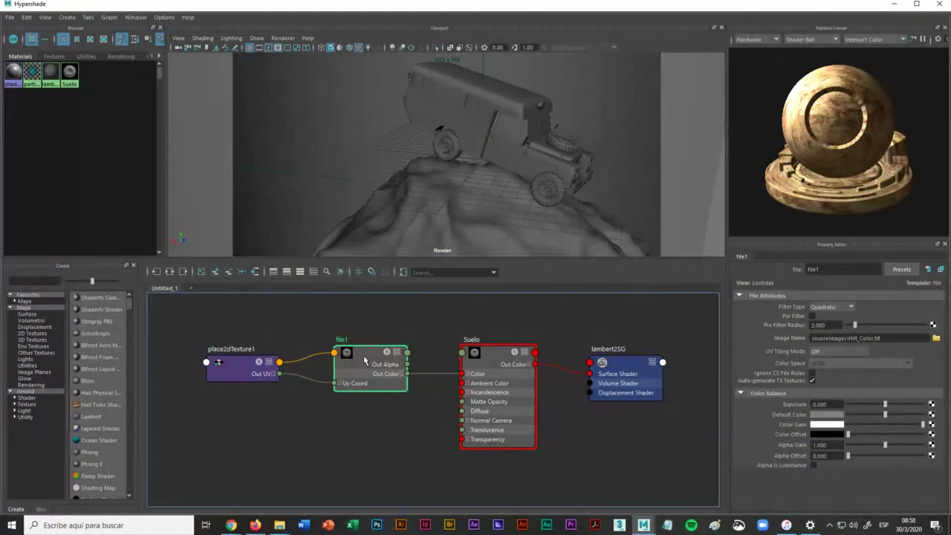
{"action": "left_click", "coordinate": [432, 245]}
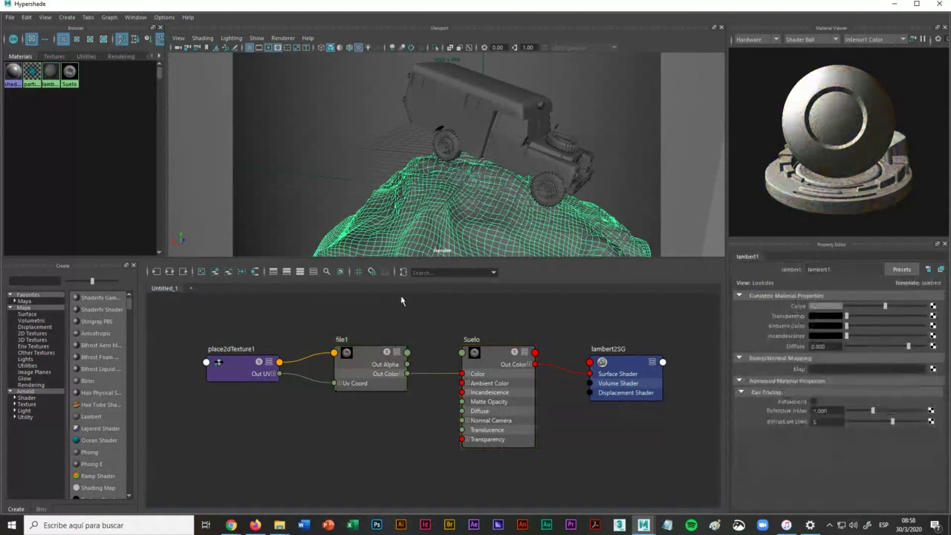
{"action": "right_click", "coordinate": [365, 355]}
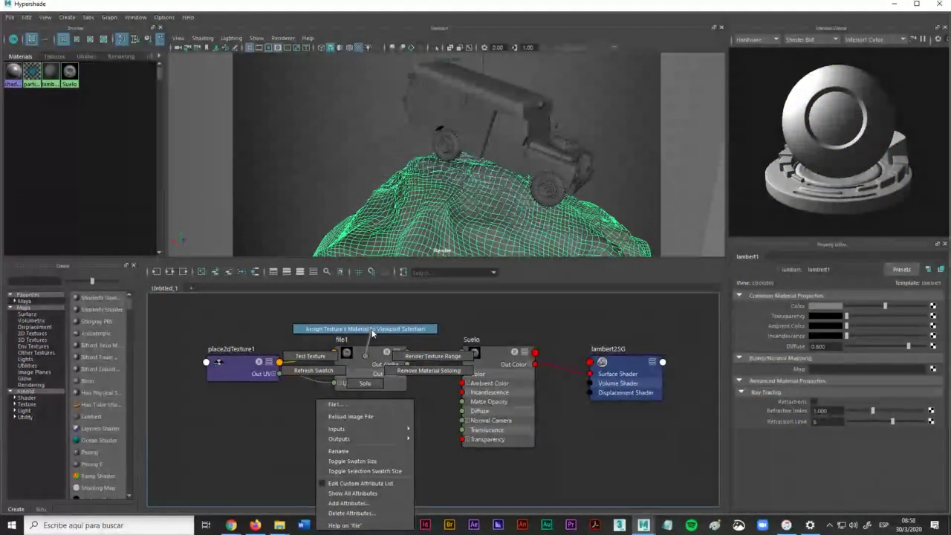
{"action": "left_click", "coordinate": [371, 329]}
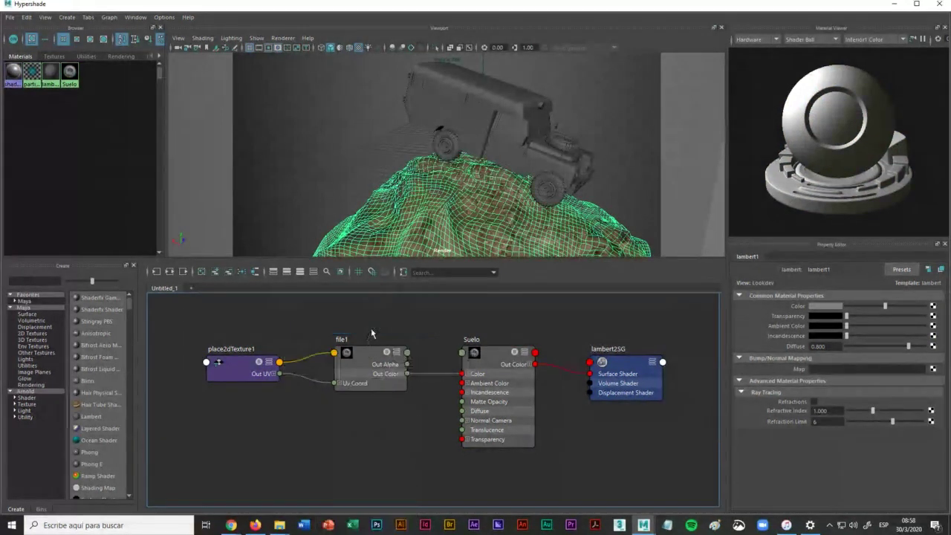
{"action": "left_click", "coordinate": [711, 214]}
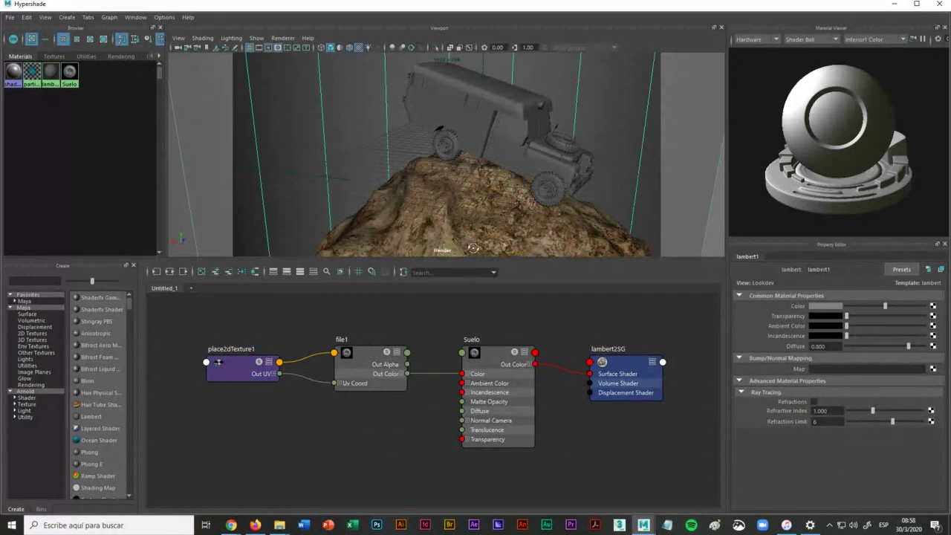
{"action": "left_click_drag", "start_coordinate": [473, 248], "coordinate": [363, 113], "text": "alt"}
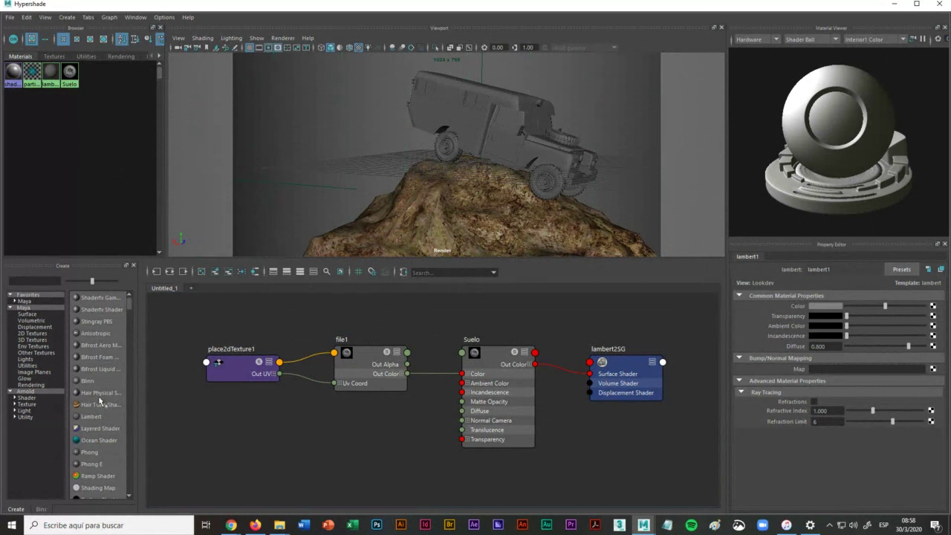
Step: Create a second Lambert material and name it Cielo
{"action": "left_click", "coordinate": [101, 417]}
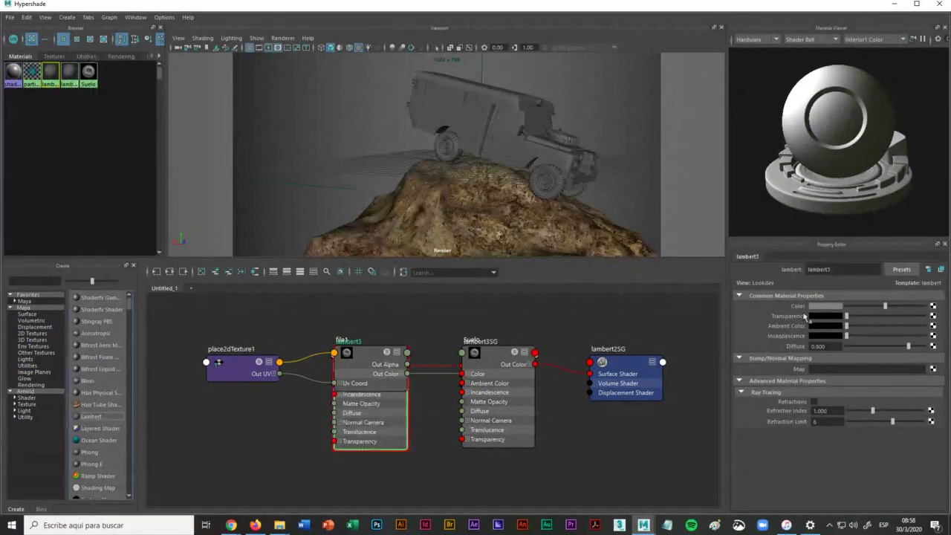
{"action": "double_click", "coordinate": [844, 269]}
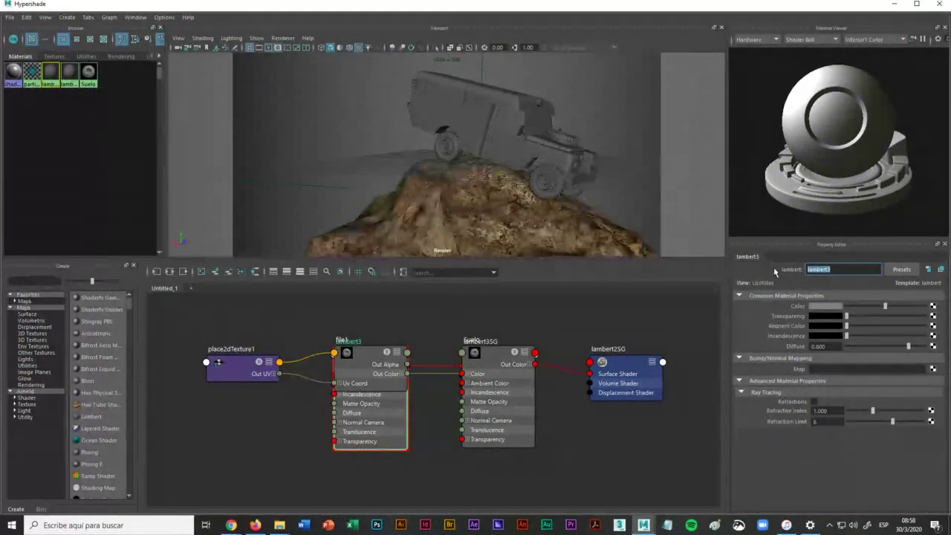
{"action": "type", "text": "S"}
{"action": "key", "text": "BackSpace"}
{"action": "type", "text": "Cielo"}
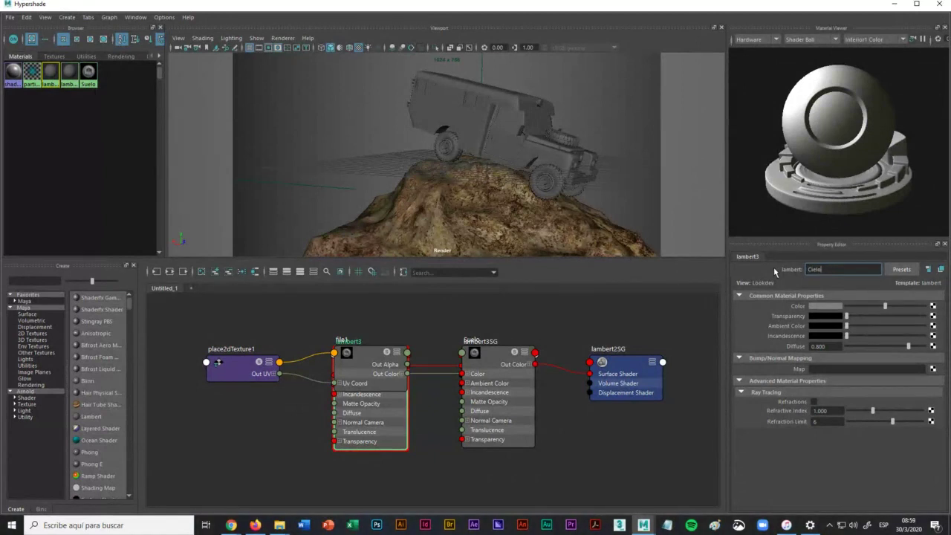
{"action": "key", "text": "Return"}
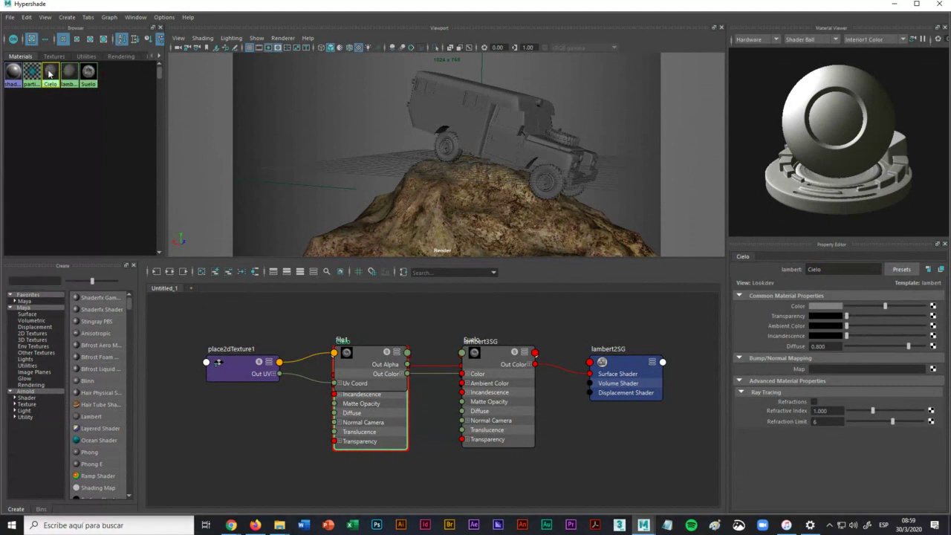
Step: Graph the Cielo material on its own and connect a File texture node to its Color attribute
{"action": "right_click_drag", "start_coordinate": [85, 71], "coordinate": [82, 99]}
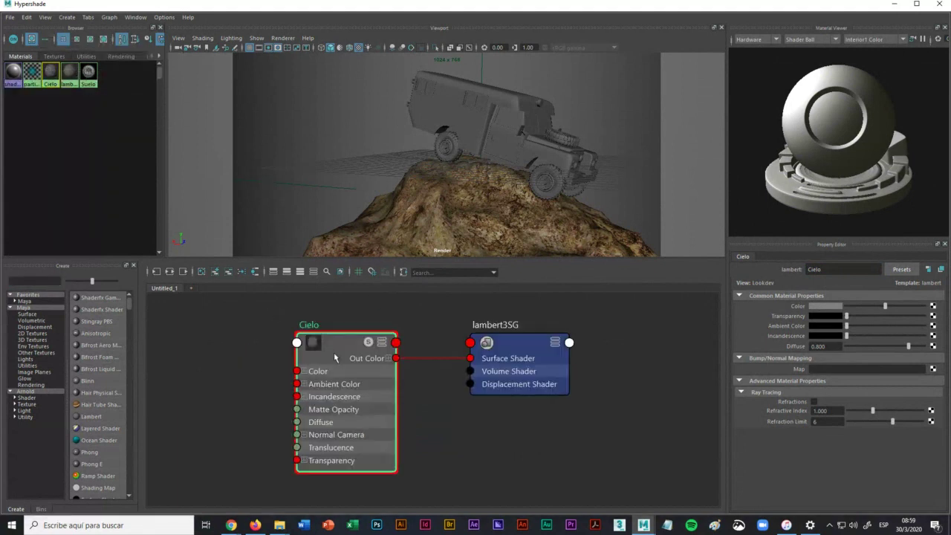
{"action": "left_click", "coordinate": [933, 305]}
{"action": "left_click", "coordinate": [678, 165]}
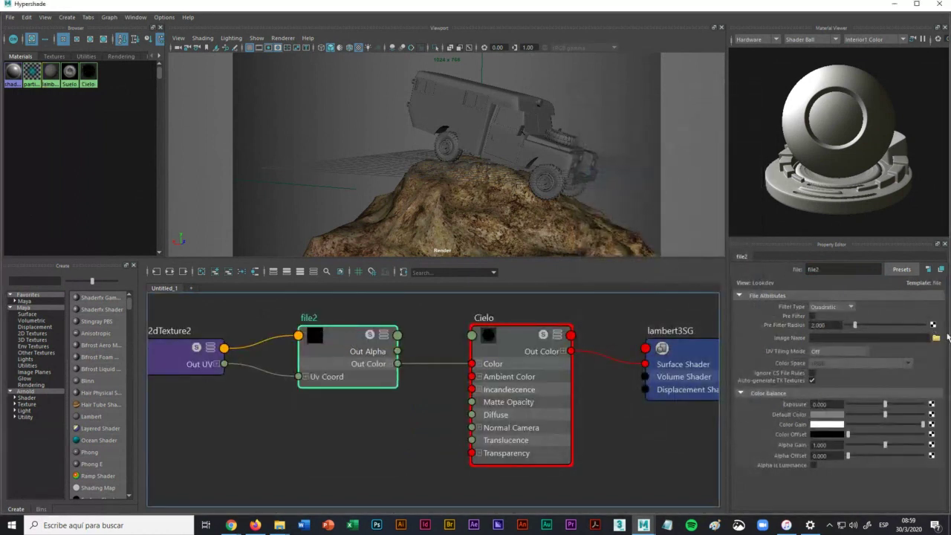
Step: Preview the sky images in the sourceimages folder and load Sky_Reflection.tga into the Cielo material's file texture node
{"action": "left_click", "coordinate": [936, 338]}
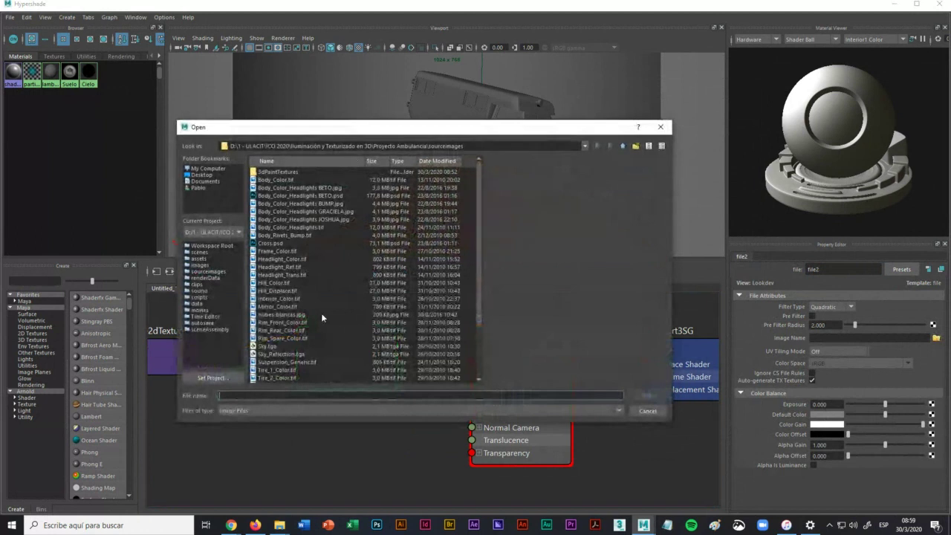
{"action": "left_click", "coordinate": [264, 346]}
{"action": "left_click", "coordinate": [264, 355]}
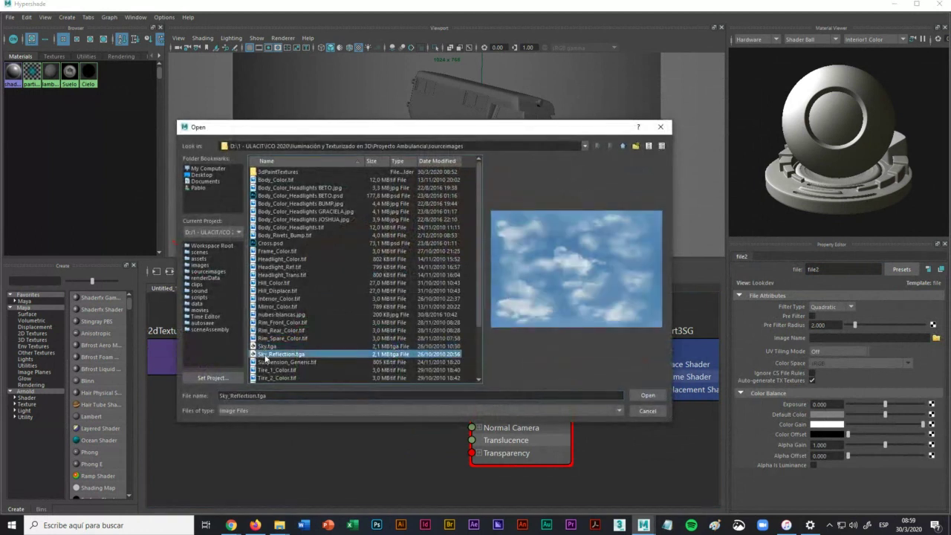
{"action": "scroll", "coordinate": [269, 360], "scroll_direction": "down", "scroll_amount": 3}
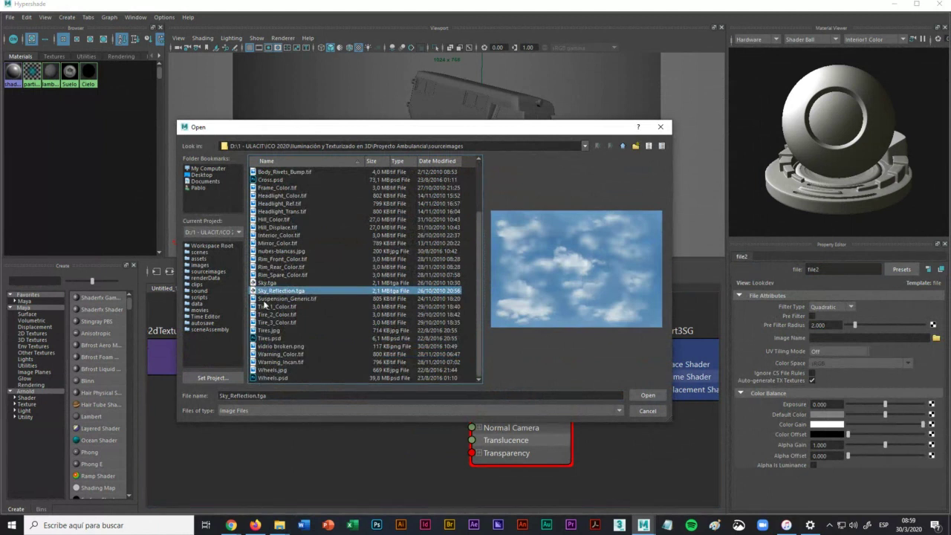
{"action": "left_click", "coordinate": [265, 299]}
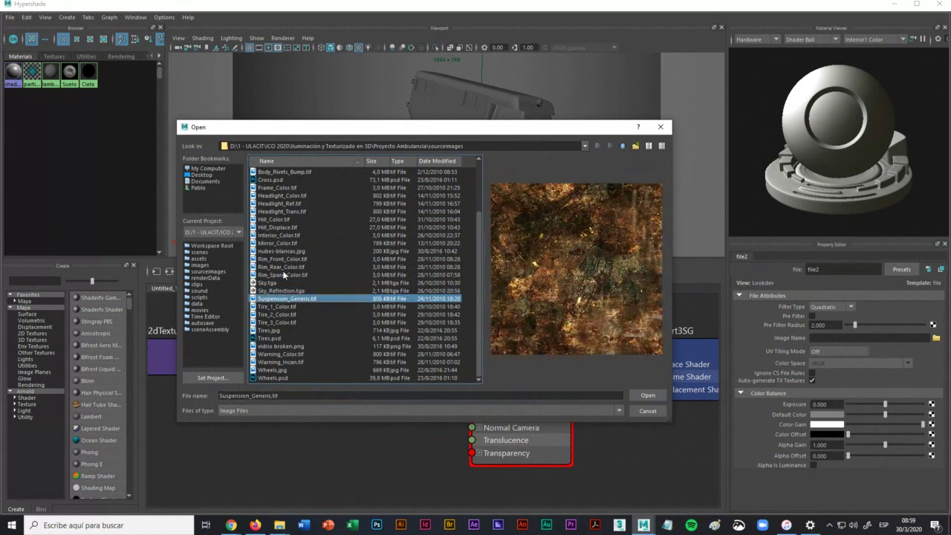
{"action": "scroll", "coordinate": [283, 245], "scroll_direction": "up", "scroll_amount": 3}
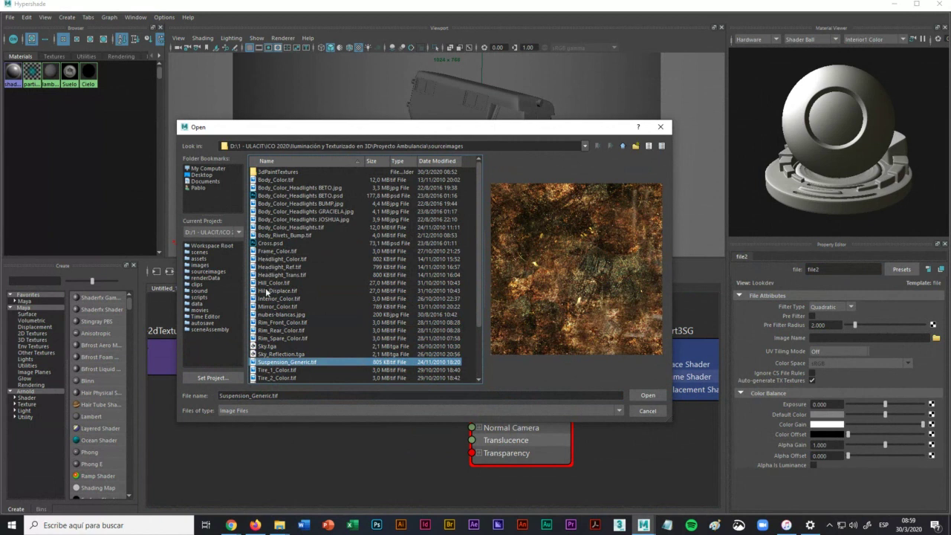
{"action": "left_click", "coordinate": [270, 354]}
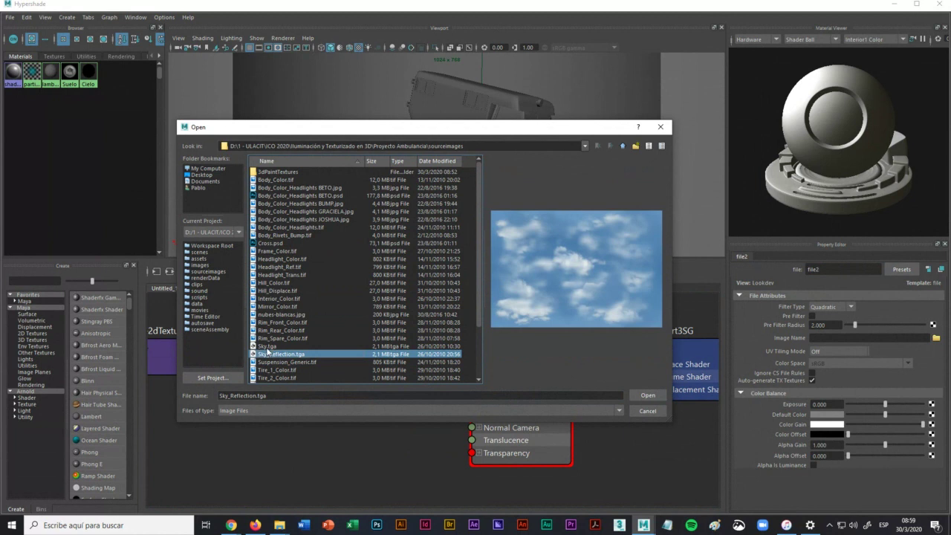
{"action": "left_click", "coordinate": [269, 347]}
{"action": "left_click", "coordinate": [645, 396]}
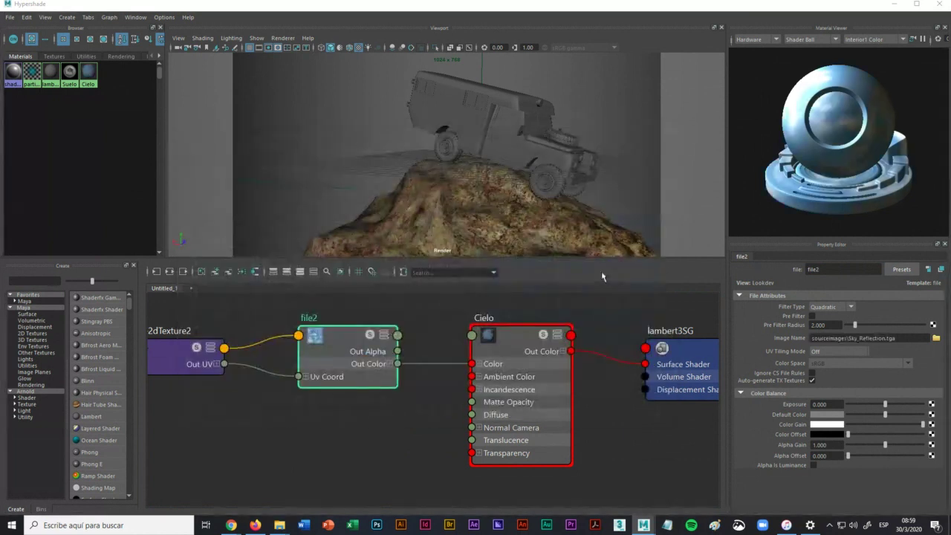
Step: Assign the Cielo material to the curved backdrop surface behind the ambulance and inspect the textured sky
{"action": "left_click", "coordinate": [267, 223]}
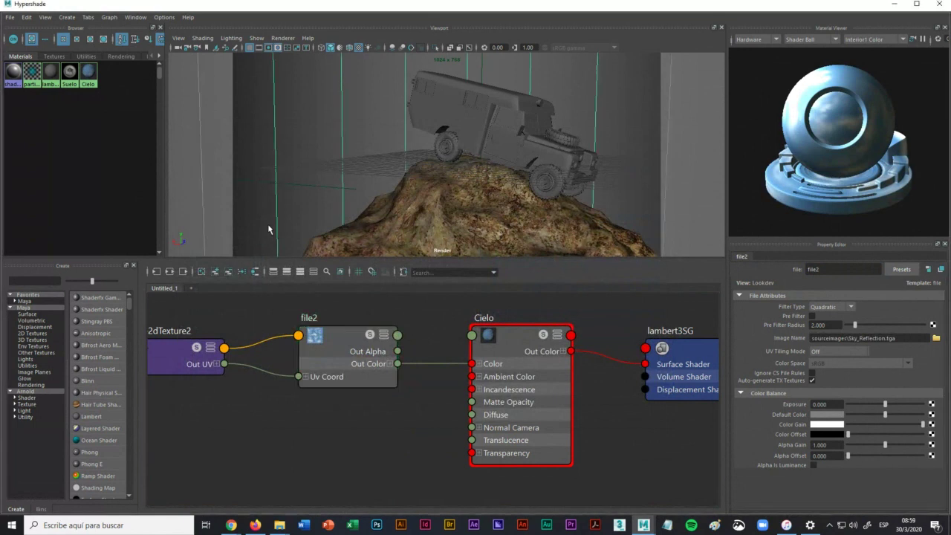
{"action": "right_click_drag", "start_coordinate": [347, 341], "coordinate": [357, 306]}
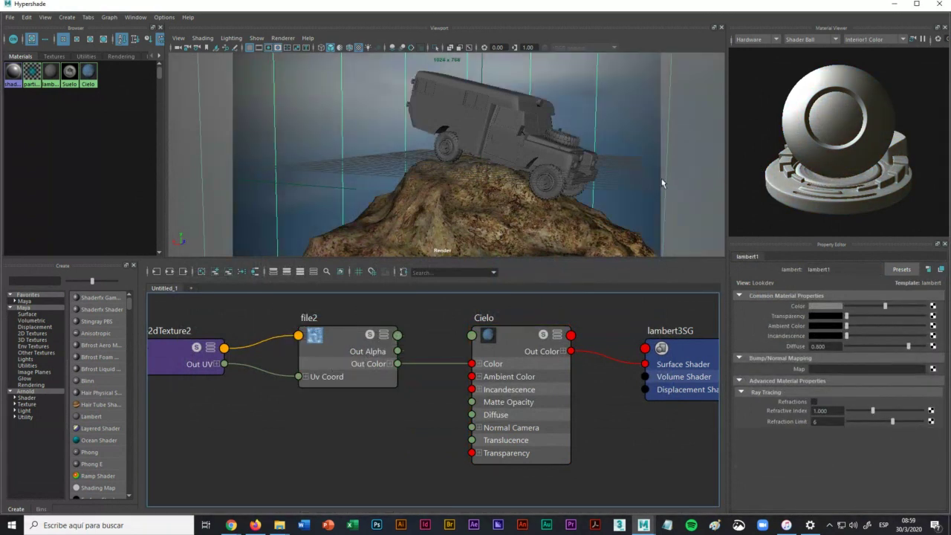
{"action": "left_click_drag", "start_coordinate": [661, 179], "coordinate": [559, 205], "text": "alt"}
{"action": "scroll", "coordinate": [559, 205], "scroll_direction": "down", "scroll_amount": 3}
{"action": "scroll", "coordinate": [510, 194], "scroll_direction": "up", "scroll_amount": 3}
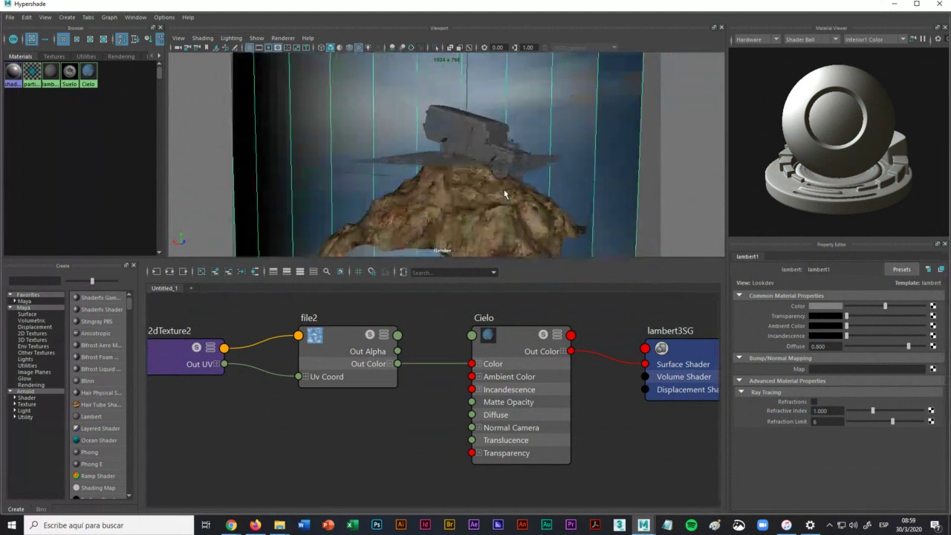
{"action": "left_click_drag", "start_coordinate": [493, 195], "coordinate": [511, 208], "text": "alt"}
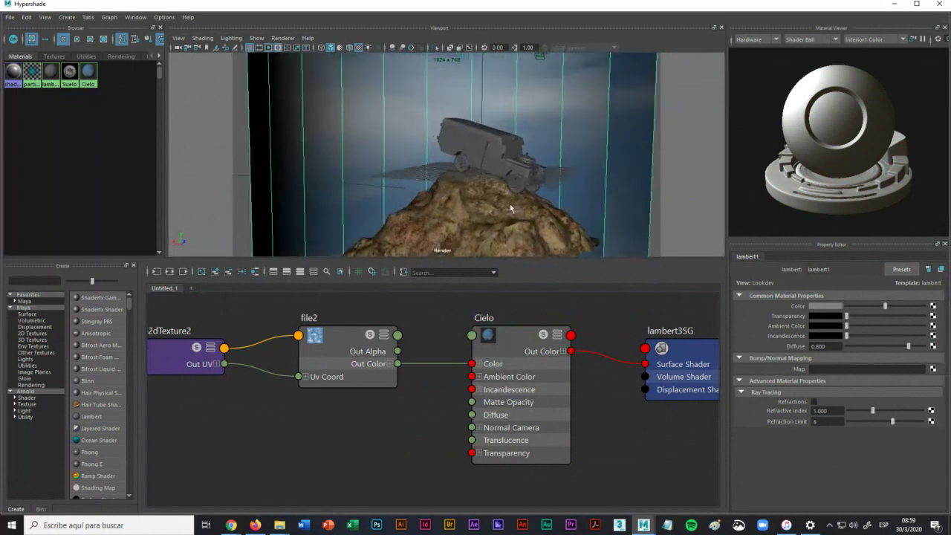
{"action": "scroll", "coordinate": [498, 193], "scroll_direction": "up", "scroll_amount": 5}
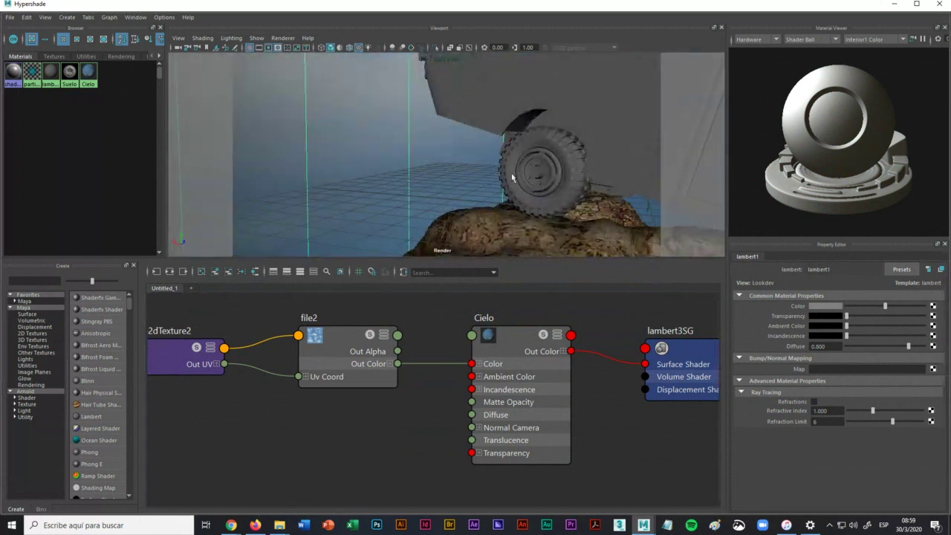
{"action": "left_click_drag", "start_coordinate": [611, 158], "coordinate": [449, 216], "text": "alt"}
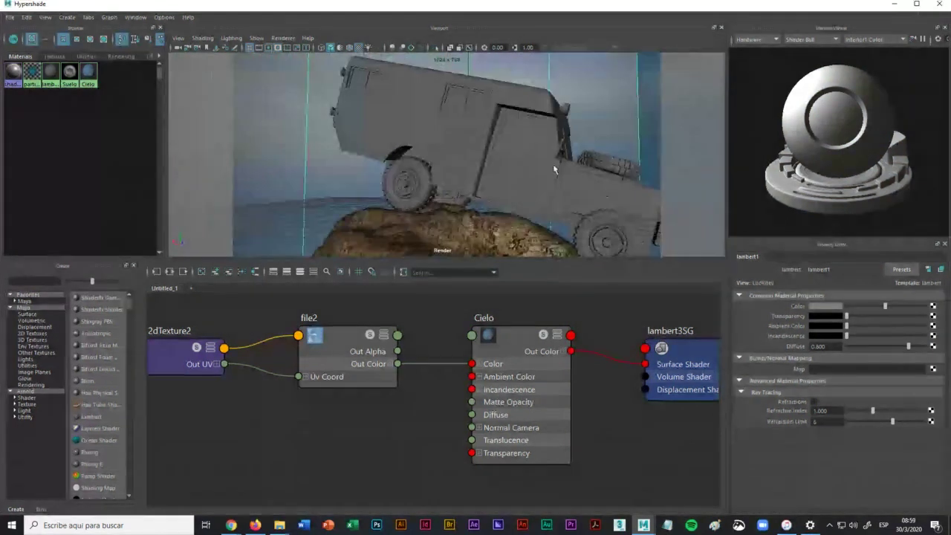
{"action": "left_click_drag", "start_coordinate": [553, 163], "coordinate": [487, 200], "text": "alt"}
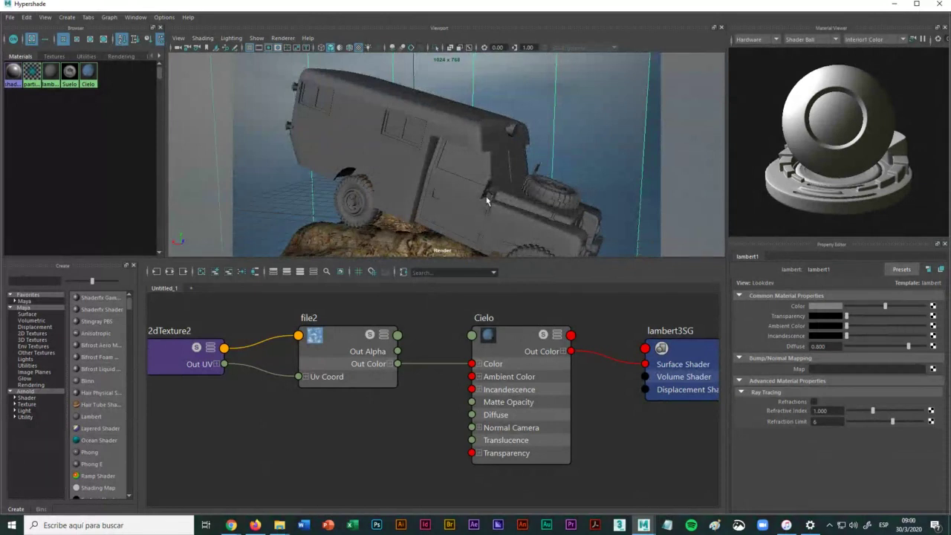
Step: Switch to the YouTube channel in Firefox and look through the full Iluminación y Texturizado en 3D playlist
{"action": "left_click", "coordinate": [232, 526]}
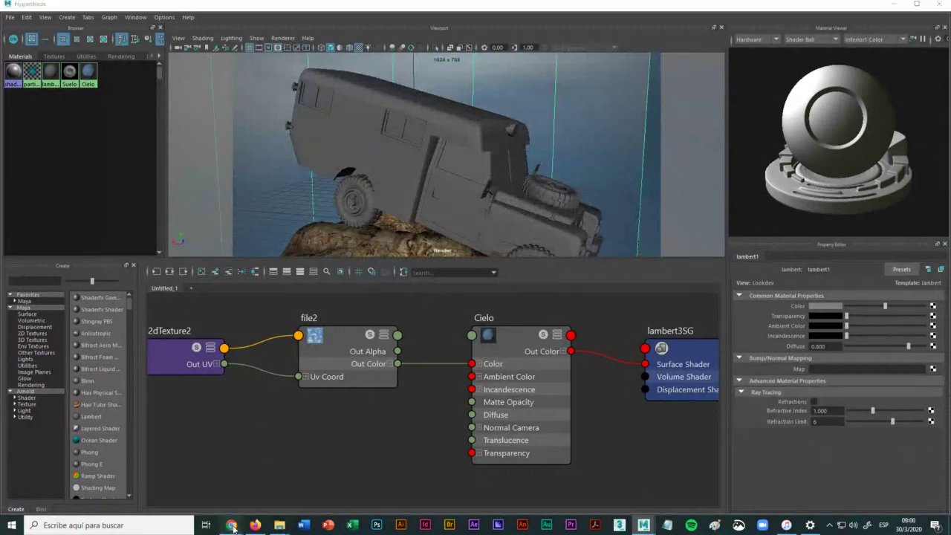
{"action": "left_click", "coordinate": [177, 449]}
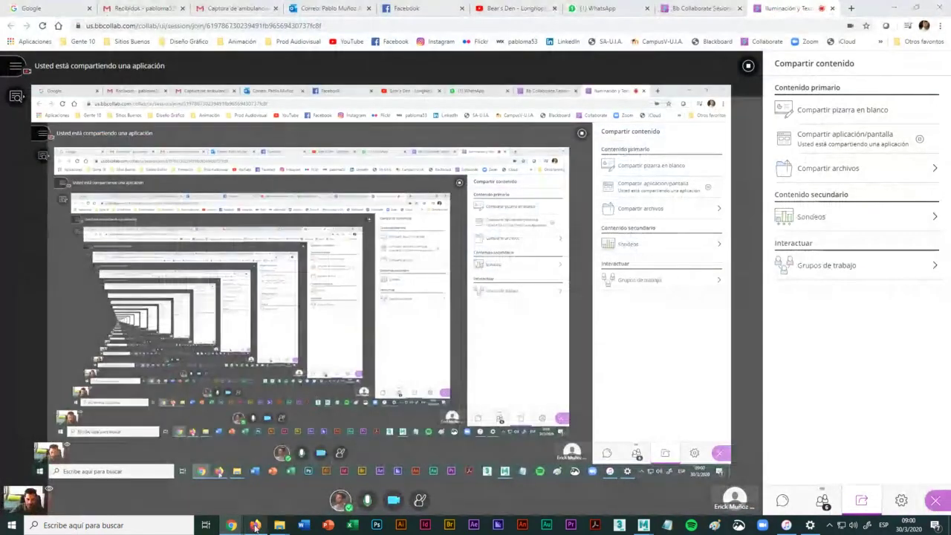
{"action": "left_click", "coordinate": [344, 480]}
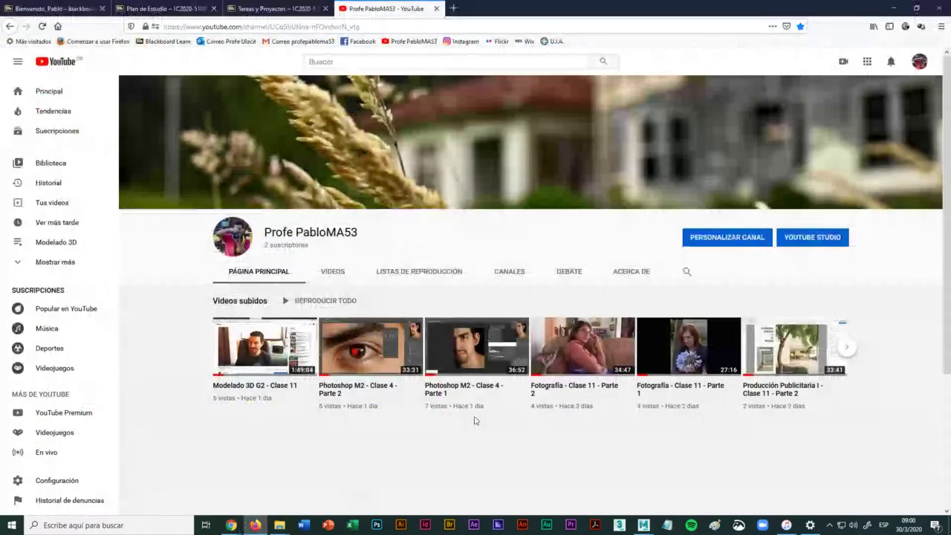
{"action": "left_click", "coordinate": [438, 271]}
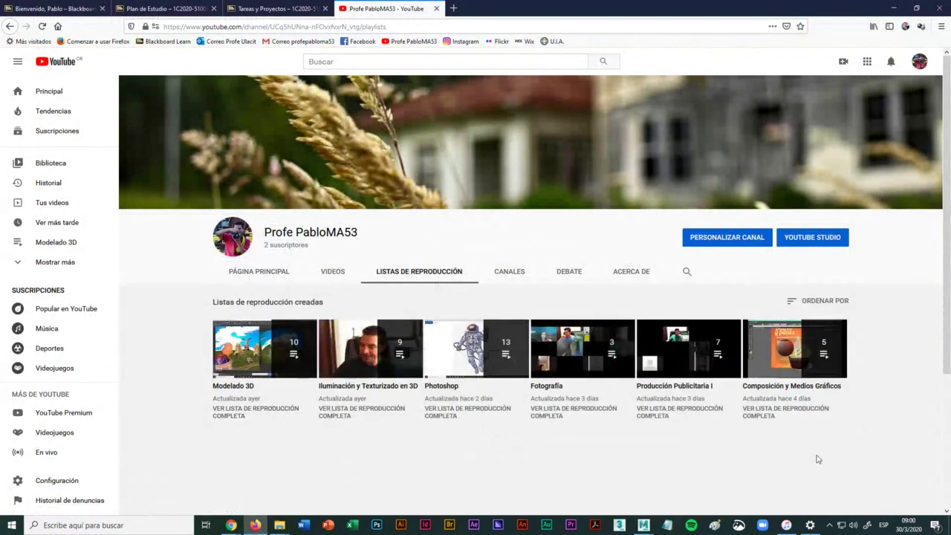
{"action": "left_click", "coordinate": [364, 413]}
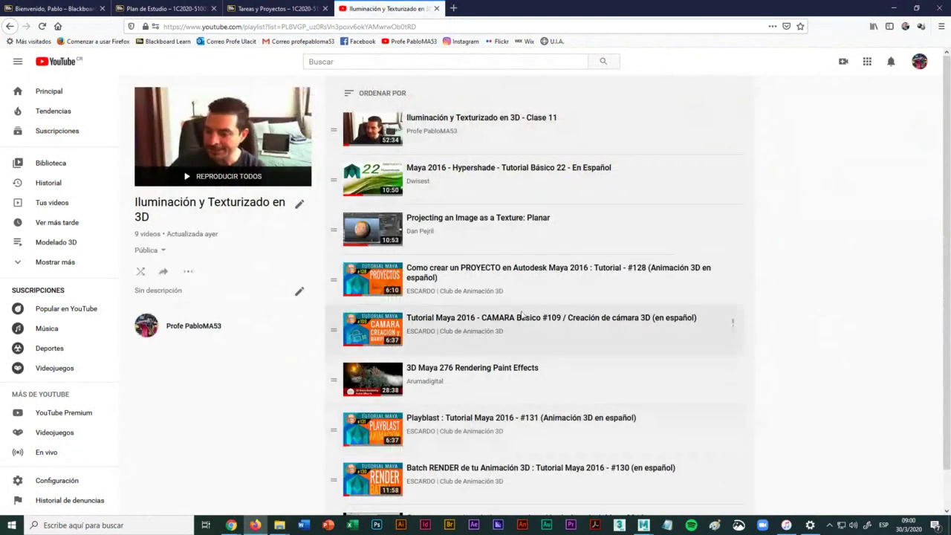
{"action": "scroll", "coordinate": [476, 372], "scroll_direction": "down", "scroll_amount": 1}
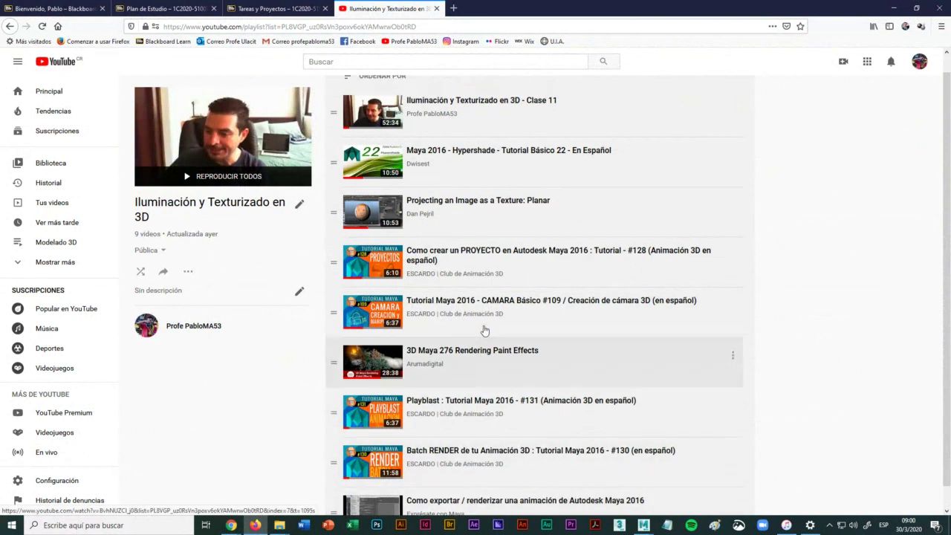
{"action": "scroll", "coordinate": [490, 134], "scroll_direction": "up", "scroll_amount": 1}
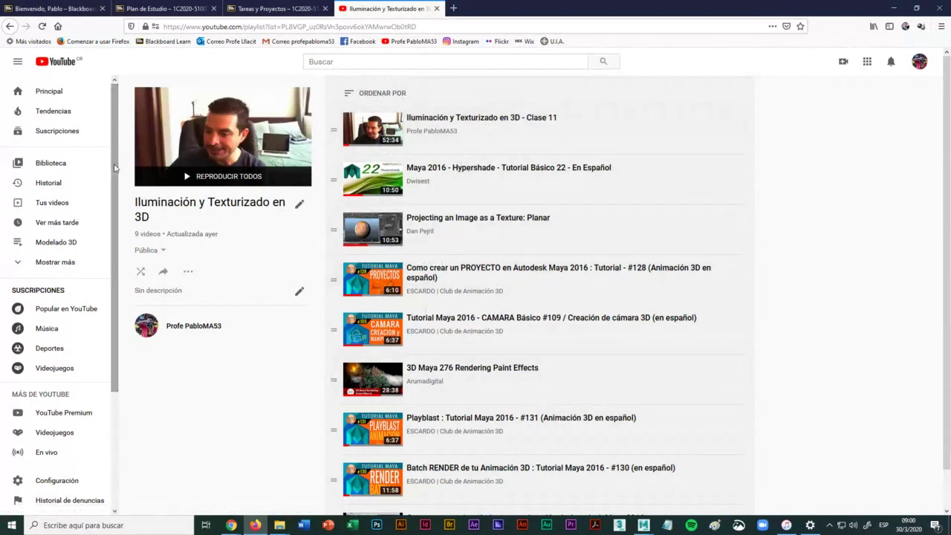
Step: Return to the YouTube channel's home page and copy its web address
{"action": "left_click", "coordinate": [9, 27]}
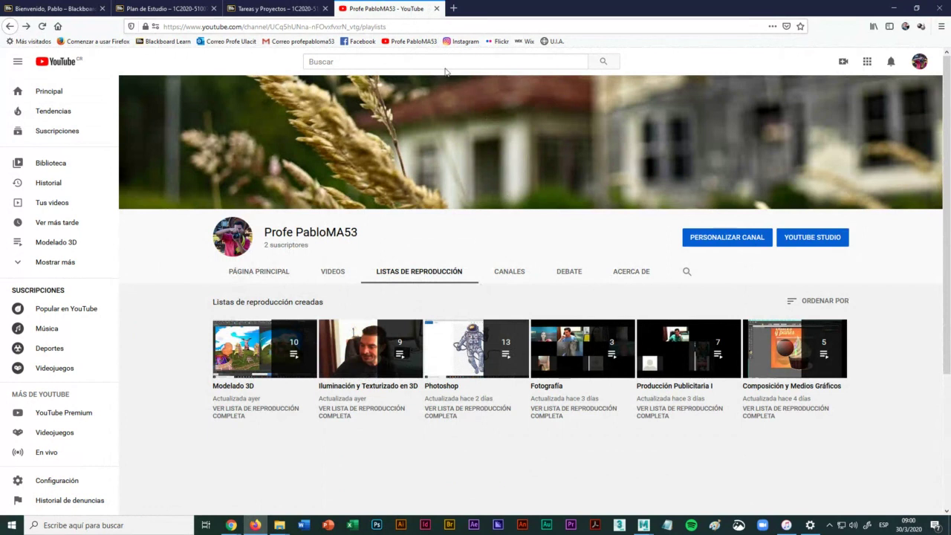
{"action": "left_click", "coordinate": [411, 43]}
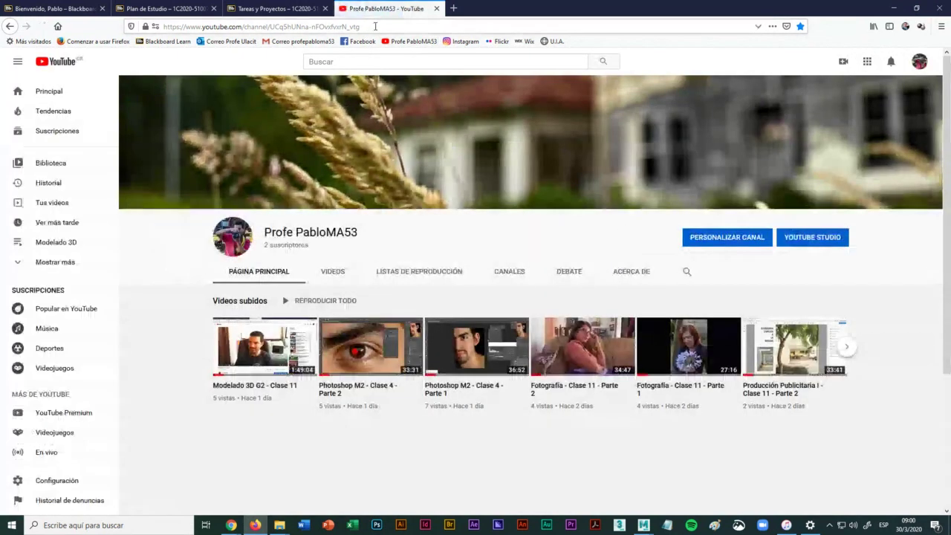
{"action": "left_click", "coordinate": [375, 26]}
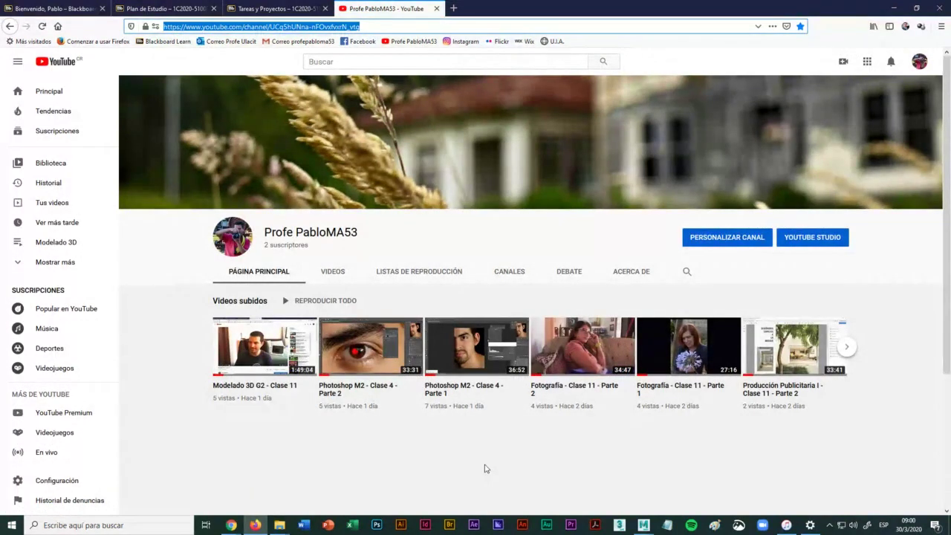
Step: Switch to WhatsApp Web in Chrome and send the YouTube channel link to the Iluminación y Texturizado group
{"action": "left_click", "coordinate": [232, 525]}
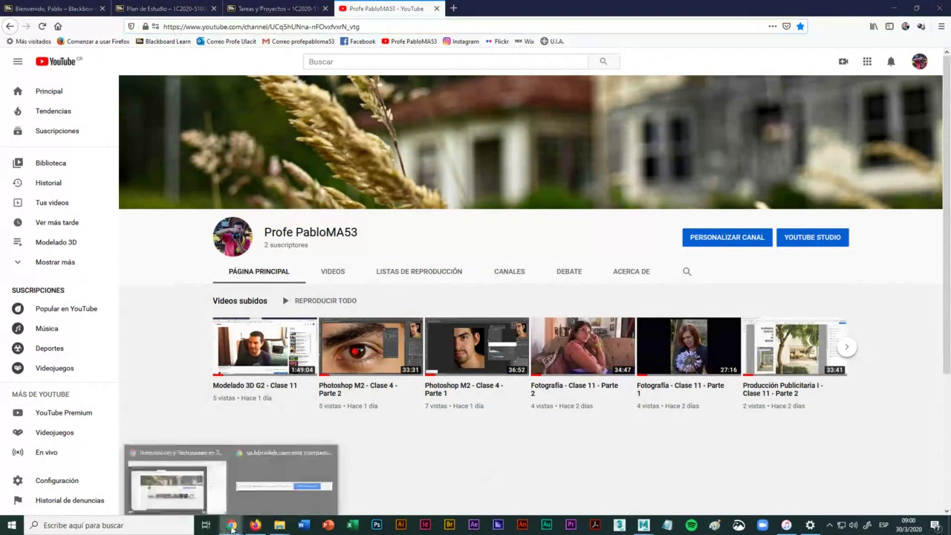
{"action": "left_click", "coordinate": [176, 487]}
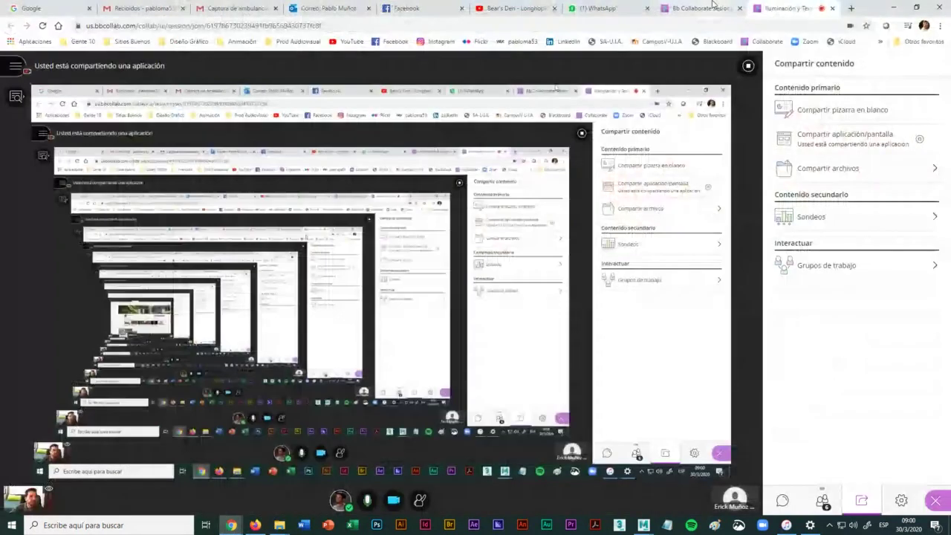
{"action": "left_click", "coordinate": [599, 8]}
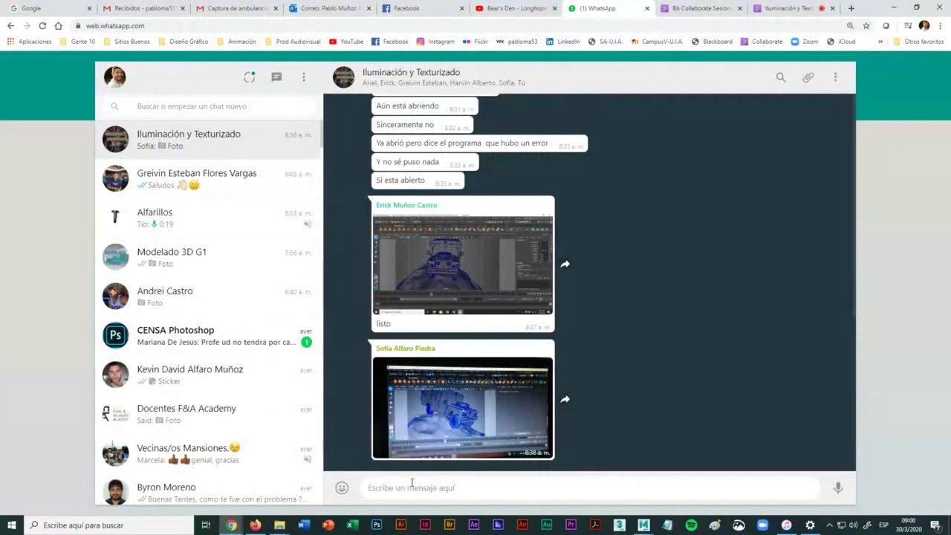
{"action": "type", "text": "https://www.youtube.com/channel/UCq5hUNna-nFOvxfvxrN_vtg"}
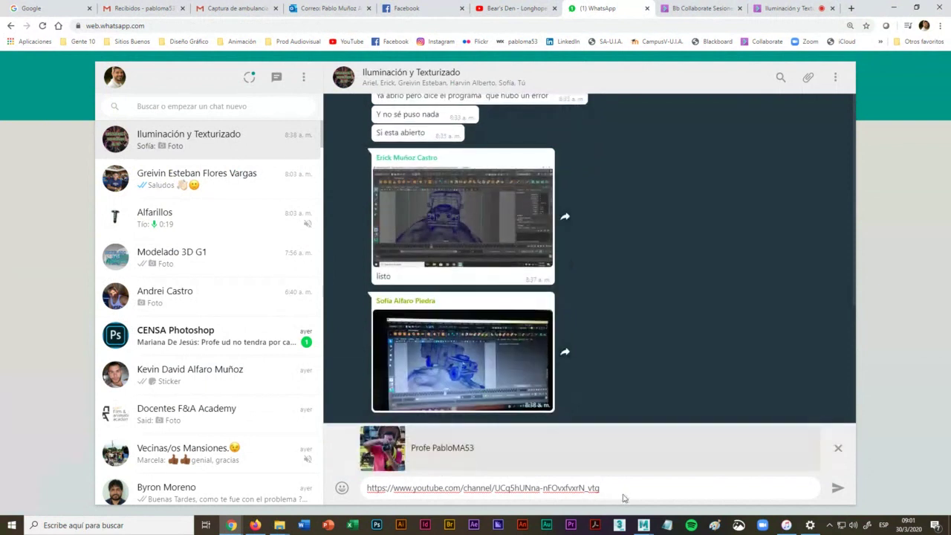
{"action": "key", "text": "Return"}
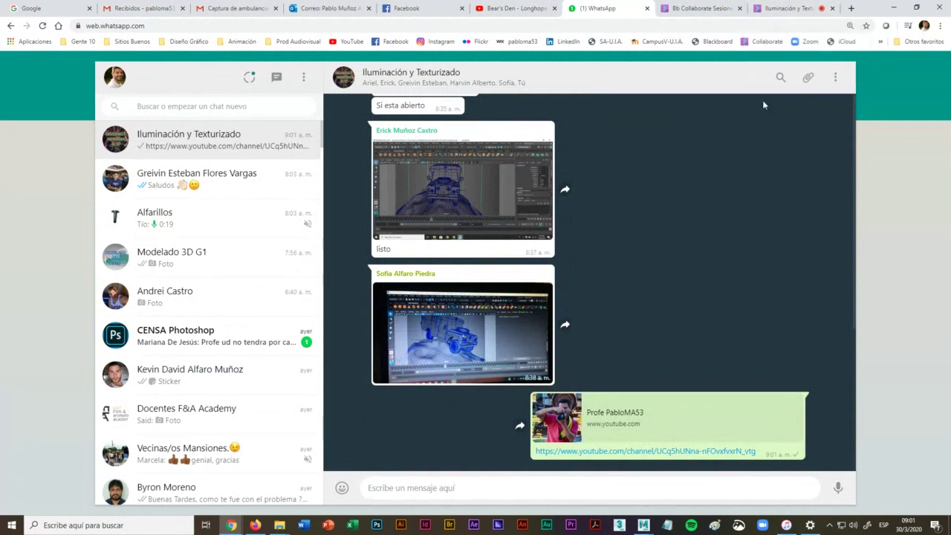
Step: Switch back to Maya's Hypershade and select the ambulance body in its viewport
{"action": "left_click", "coordinate": [773, 8]}
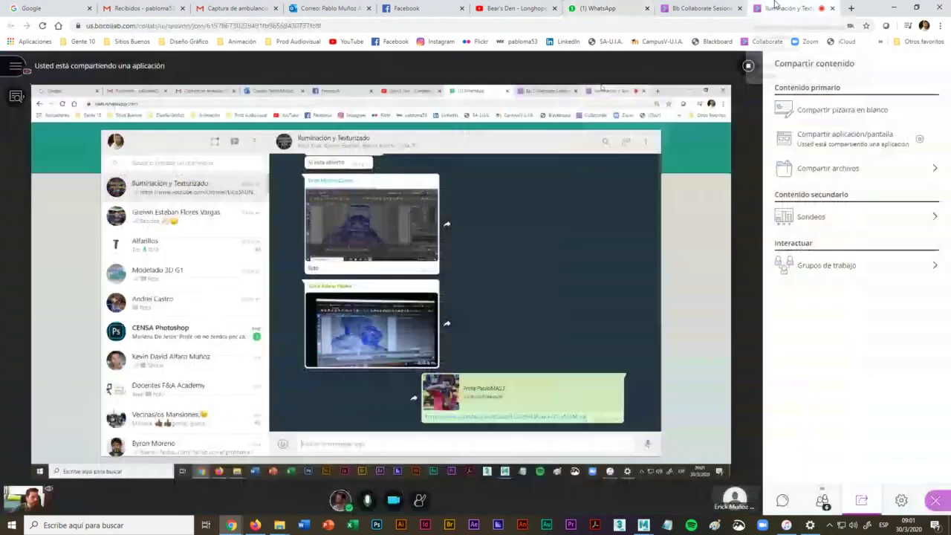
{"action": "left_click", "coordinate": [895, 8]}
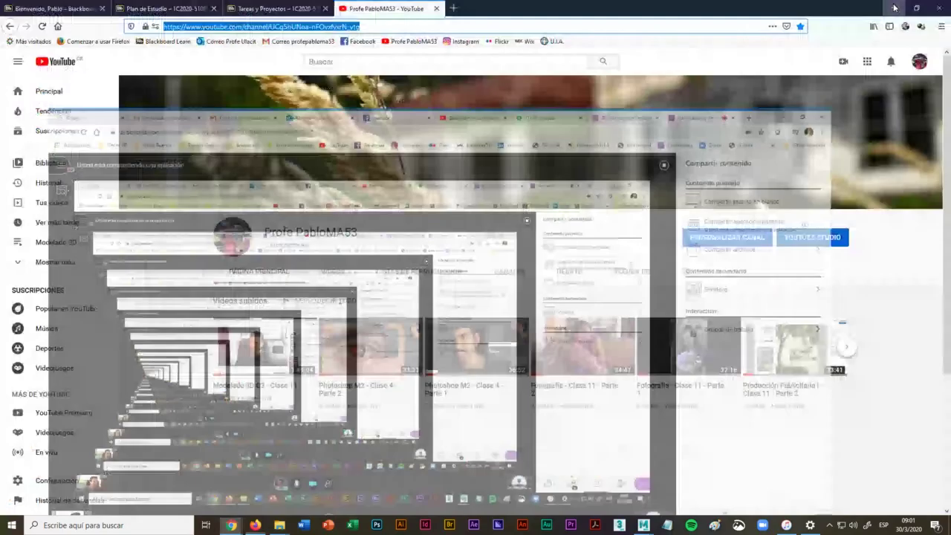
{"action": "mouse_move", "coordinate": [643, 526]}
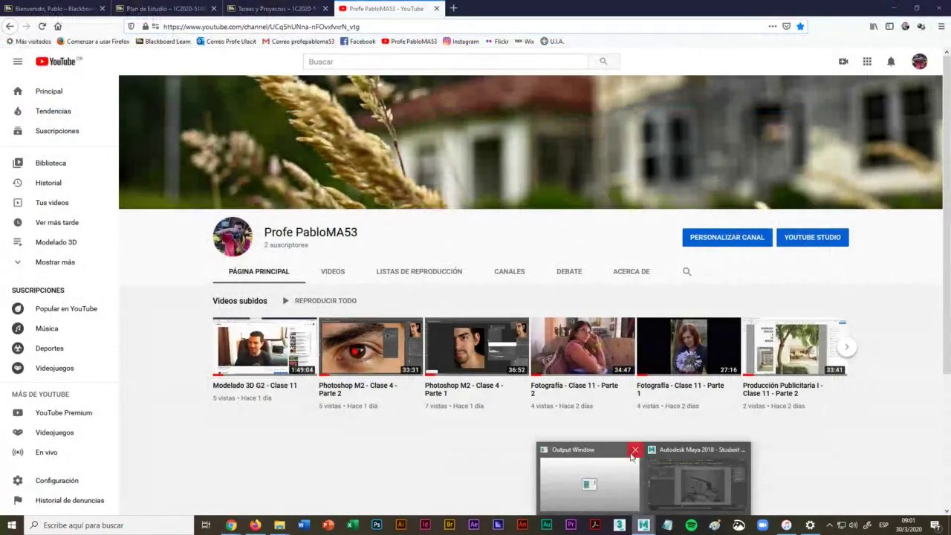
{"action": "mouse_move", "coordinate": [634, 451]}
{"action": "left_click", "coordinate": [696, 479]}
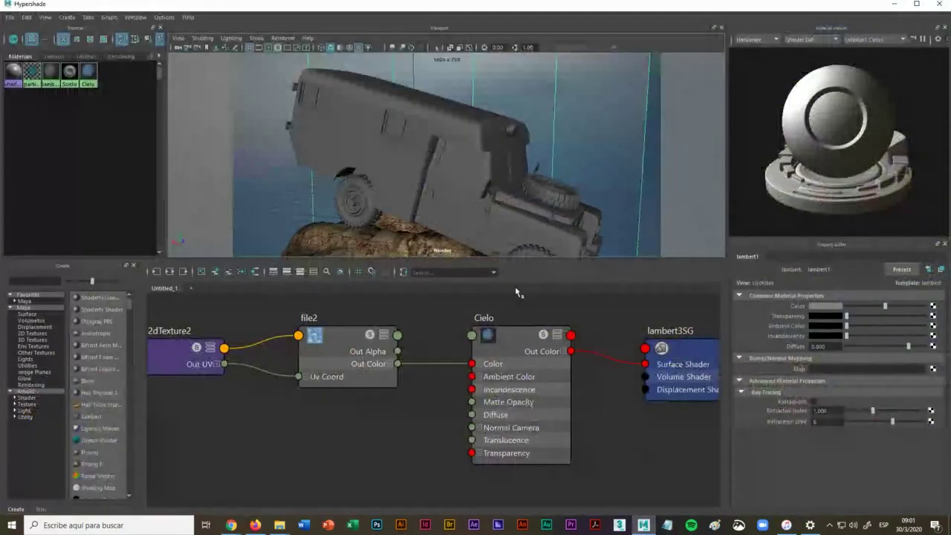
{"action": "left_click", "coordinate": [402, 193]}
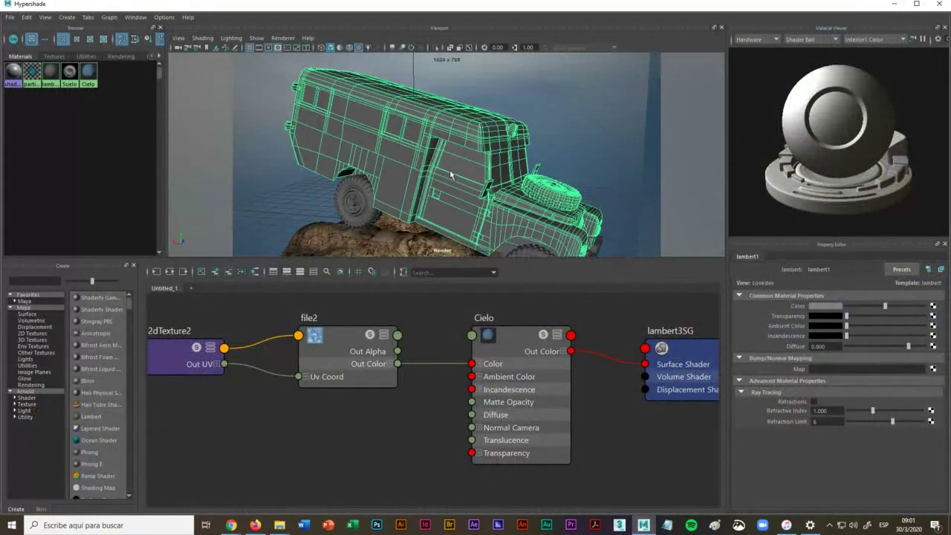
{"action": "left_click_drag", "start_coordinate": [450, 175], "coordinate": [436, 162], "text": "alt"}
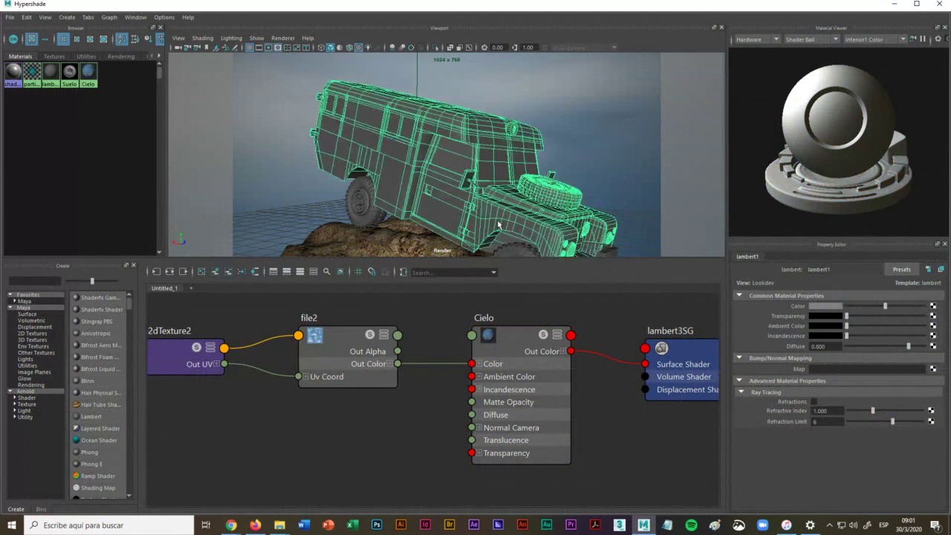
Step: Minimize the Hypershade and examine the ambulance's separate objects in the main viewport by selecting the tires, glass, spare tire, spare nut and body one by one
{"action": "left_click", "coordinate": [895, 3]}
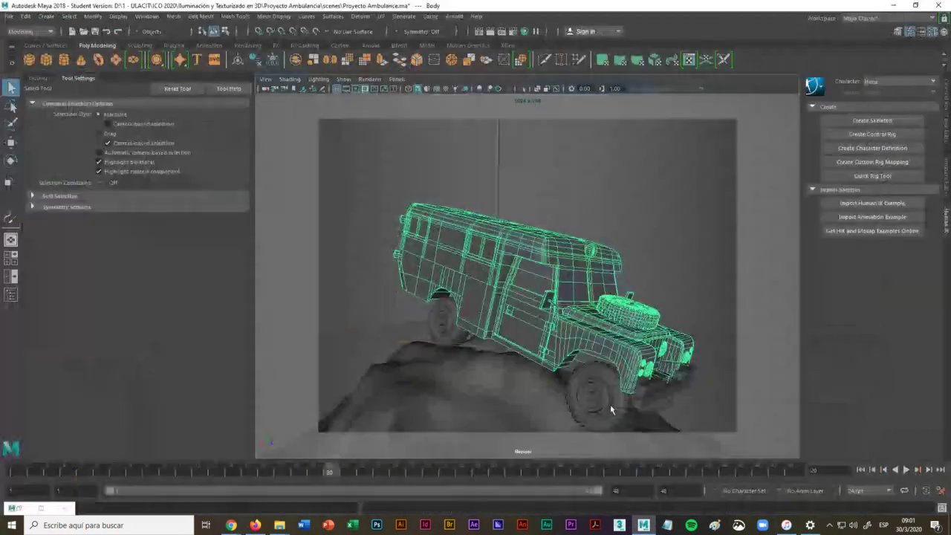
{"action": "left_click", "coordinate": [746, 358]}
{"action": "left_click", "coordinate": [598, 405]}
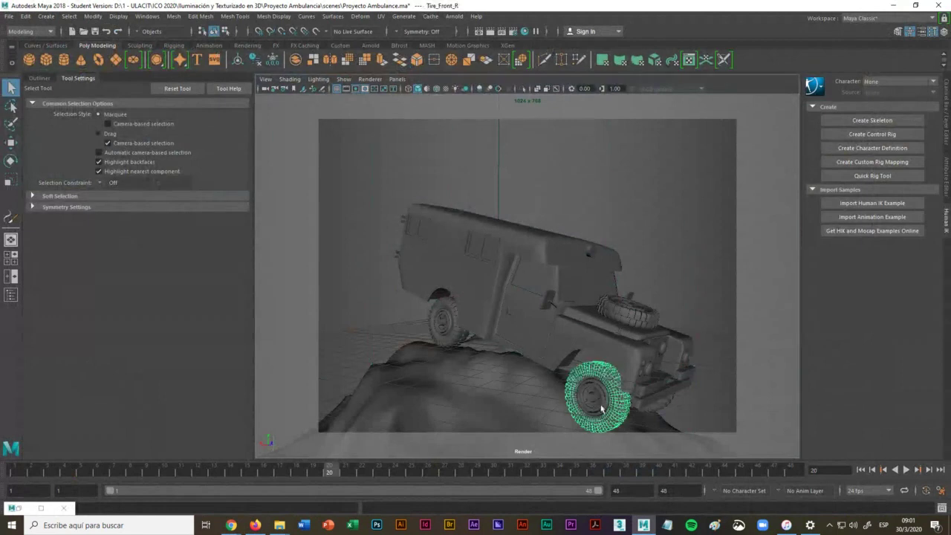
{"action": "left_click", "coordinate": [449, 340]}
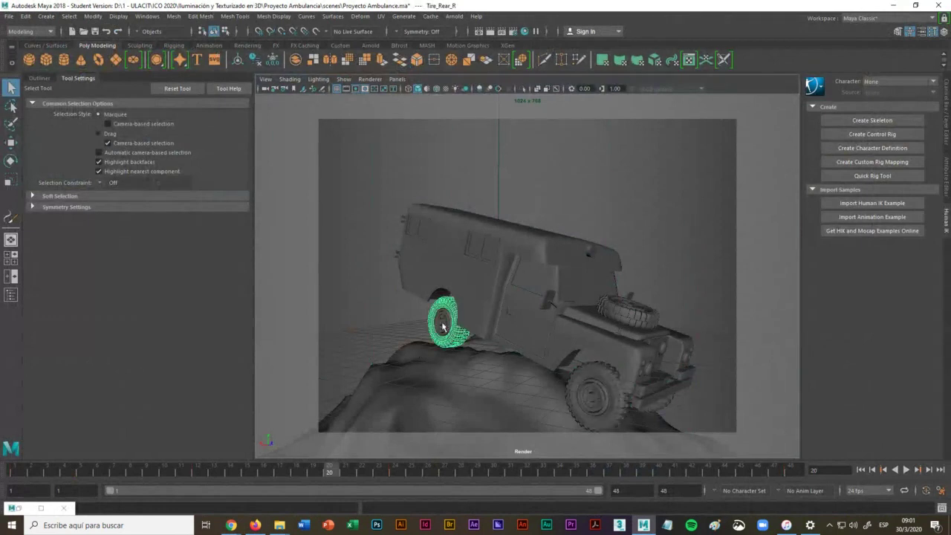
{"action": "left_click", "coordinate": [528, 280]}
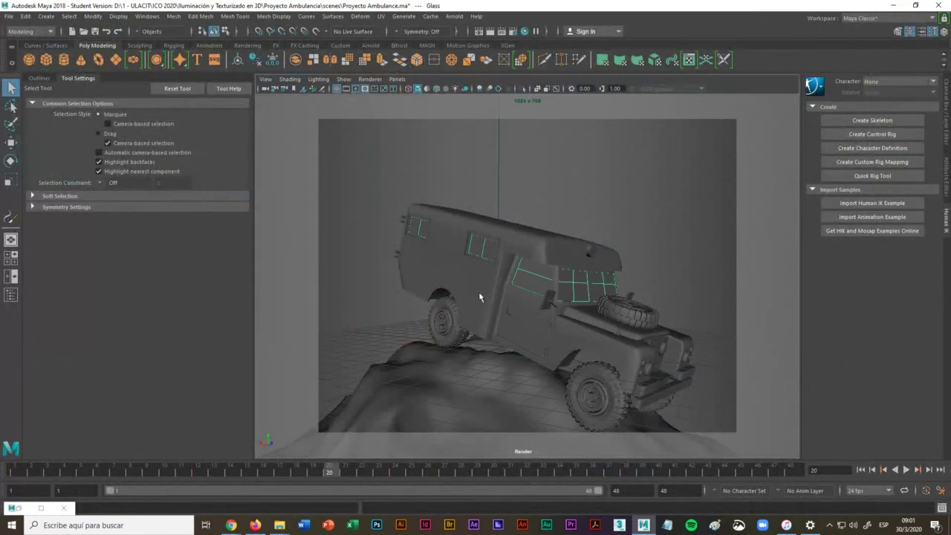
{"action": "left_click", "coordinate": [479, 297]}
{"action": "left_click", "coordinate": [535, 350]}
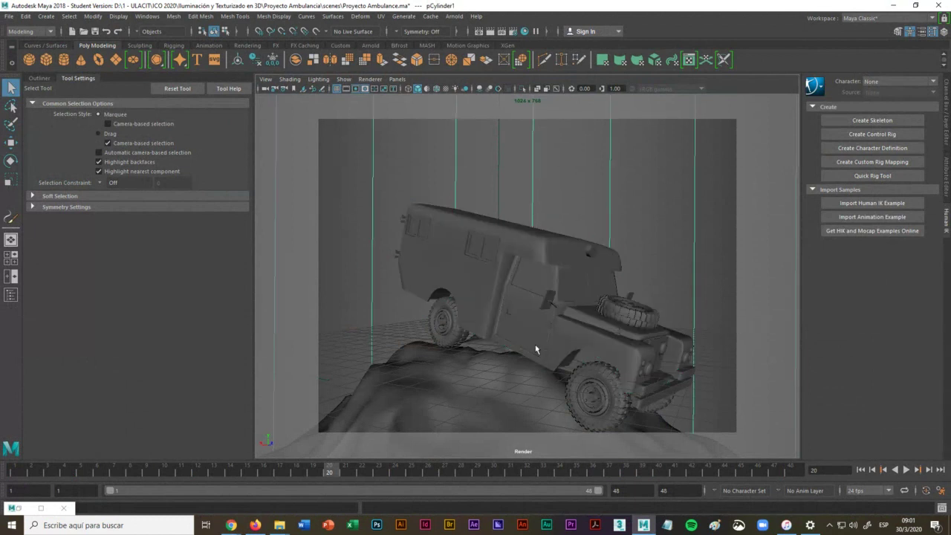
{"action": "left_click", "coordinate": [527, 337]}
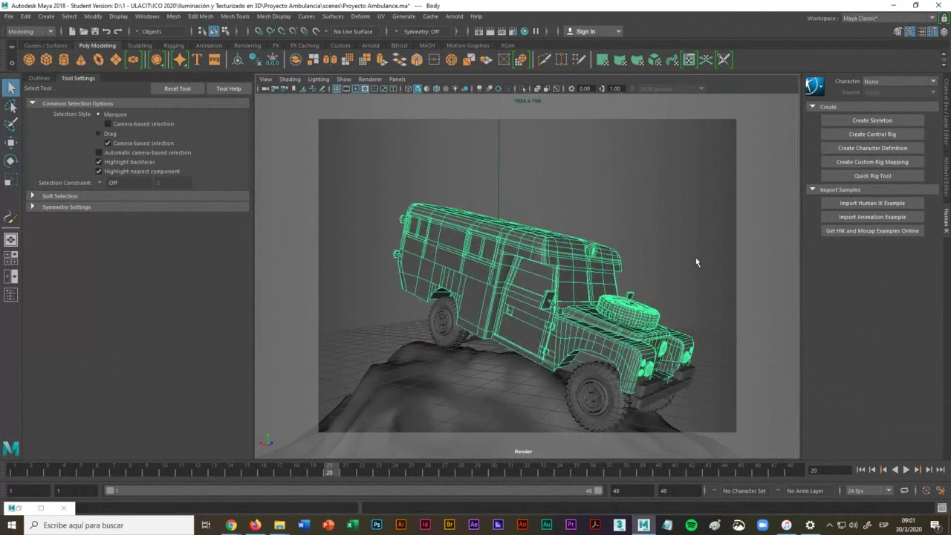
{"action": "left_click", "coordinate": [660, 340]}
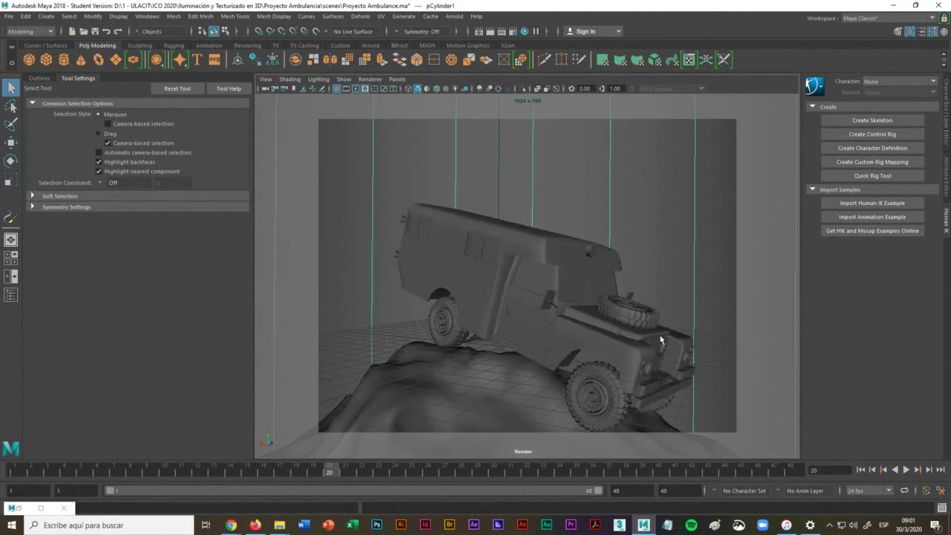
{"action": "left_click", "coordinate": [641, 324]}
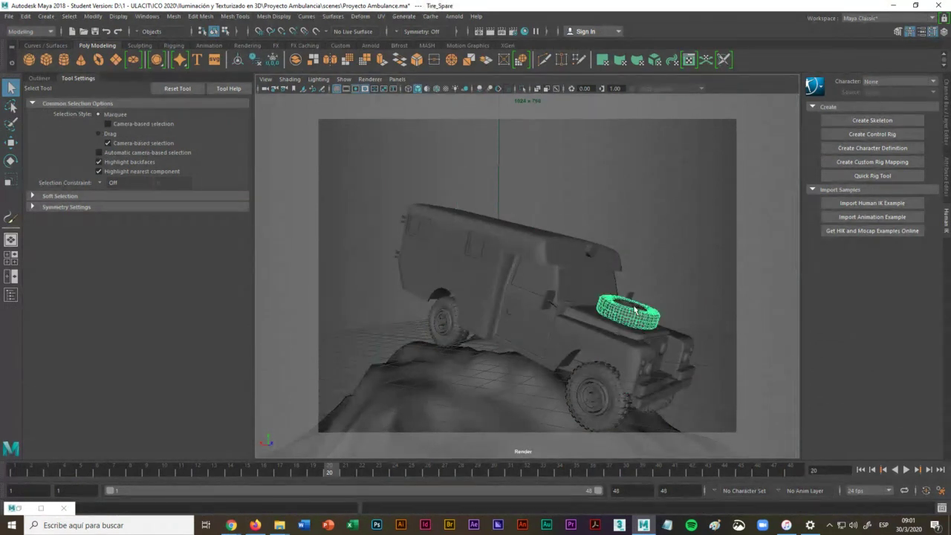
{"action": "left_click", "coordinate": [632, 306]}
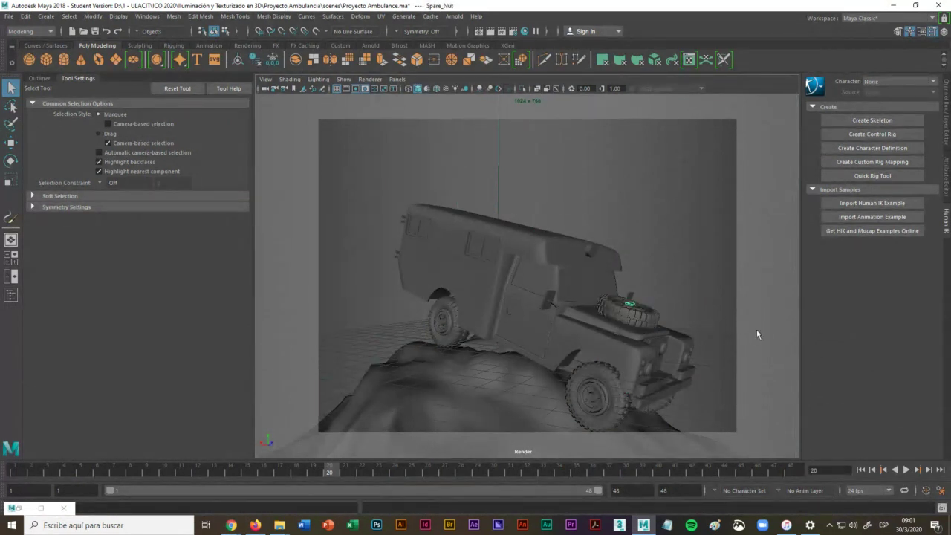
{"action": "left_click", "coordinate": [694, 353]}
{"action": "left_click", "coordinate": [624, 364]}
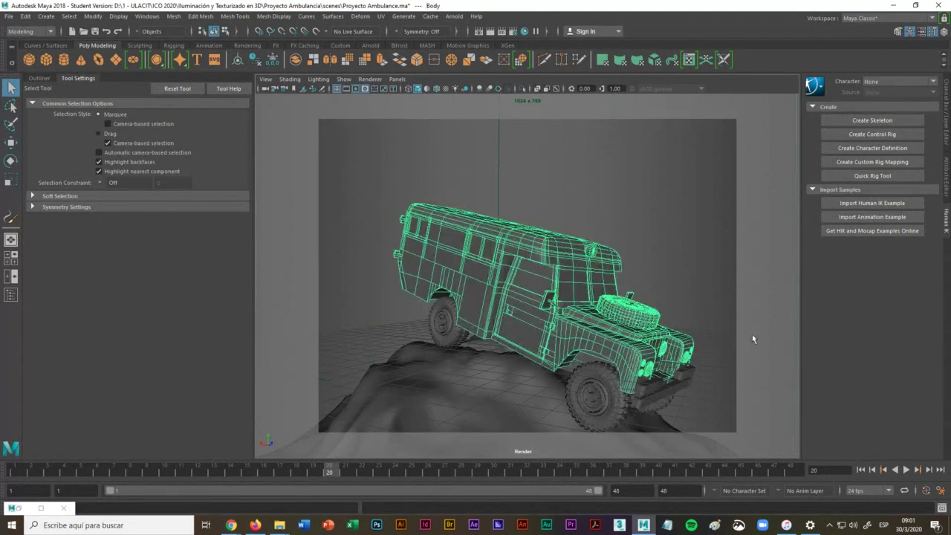
Step: Examine the separate lights on the ambulance's front up close by selecting the right fog light and the right top signal light
{"action": "left_click", "coordinate": [760, 377]}
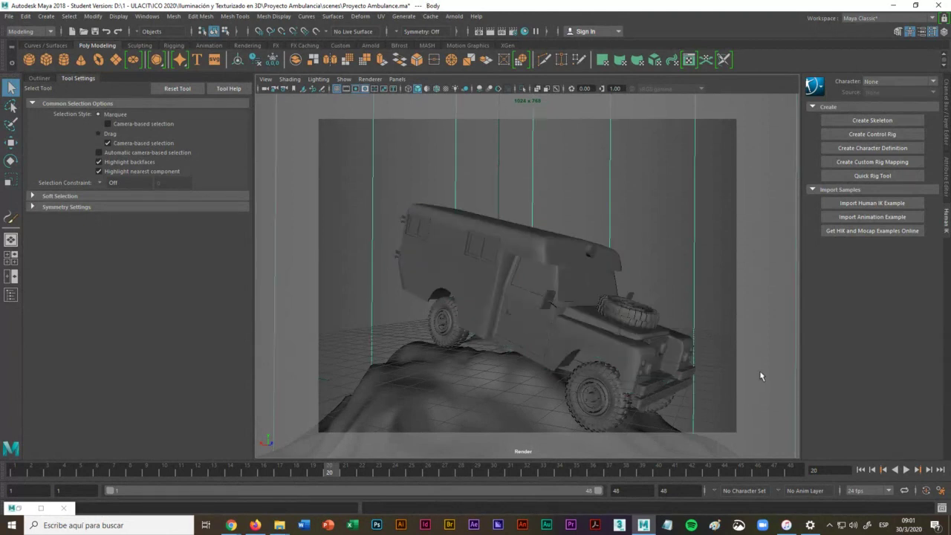
{"action": "left_click", "coordinate": [645, 372]}
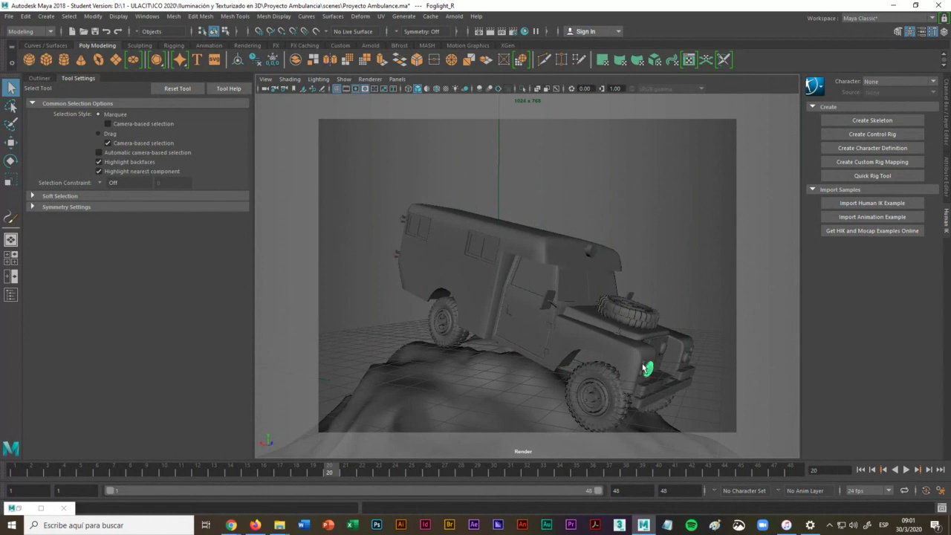
{"action": "left_click", "coordinate": [643, 375]}
{"action": "left_click", "coordinate": [679, 388]}
{"action": "scroll", "coordinate": [654, 375], "scroll_direction": "up", "scroll_amount": 5}
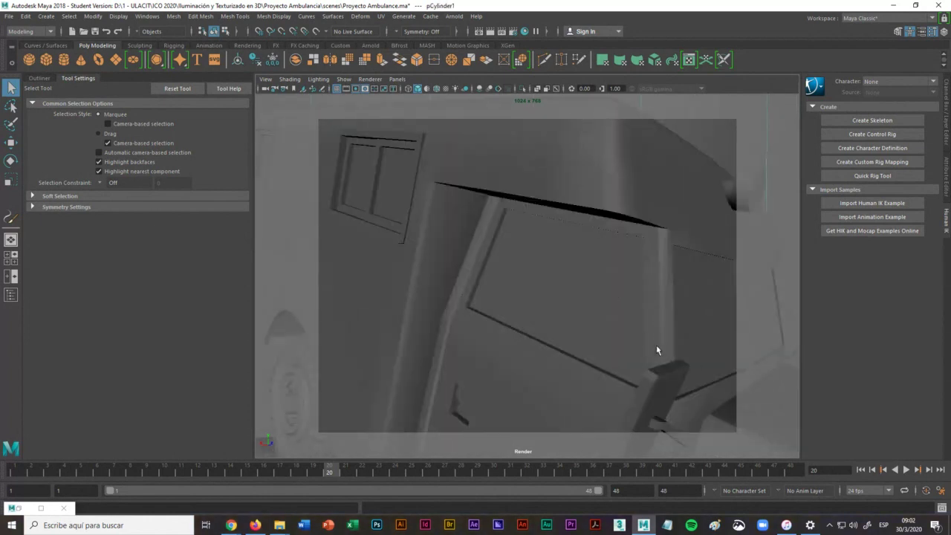
{"action": "scroll", "coordinate": [656, 350], "scroll_direction": "down", "scroll_amount": 5}
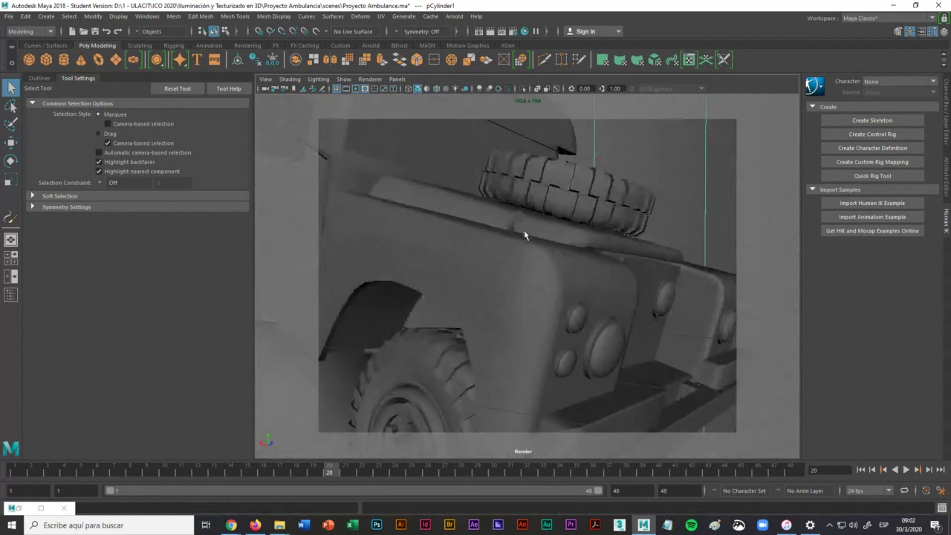
{"action": "left_click", "coordinate": [568, 364]}
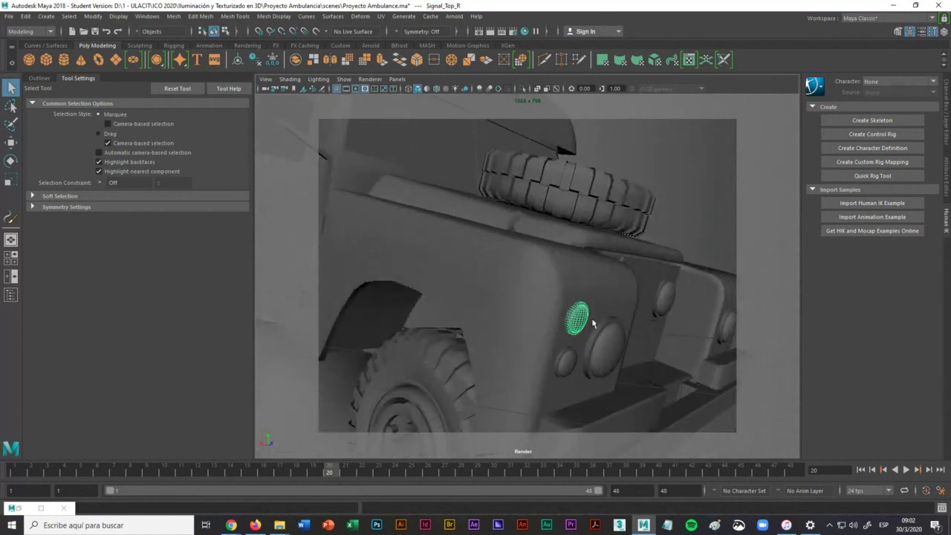
{"action": "left_click", "coordinate": [772, 349]}
{"action": "key", "text": "f"}
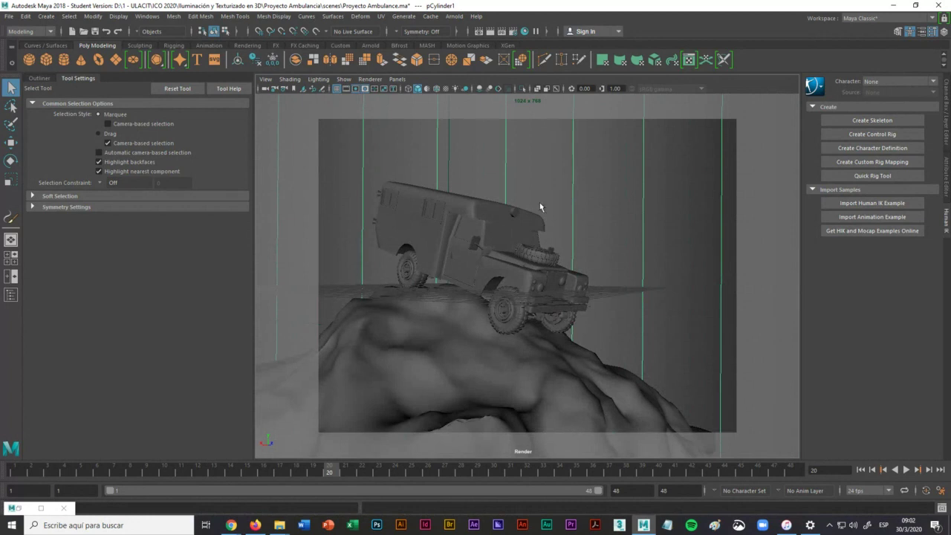
Step: Reopen the Hypershade and create a Blinn material named Carroceria
{"action": "left_click", "coordinate": [524, 31]}
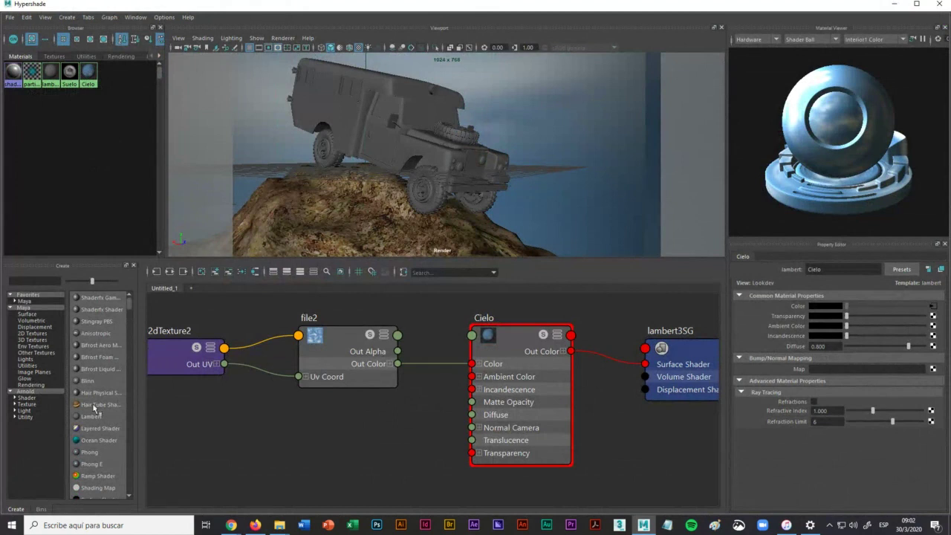
{"action": "left_click", "coordinate": [98, 381]}
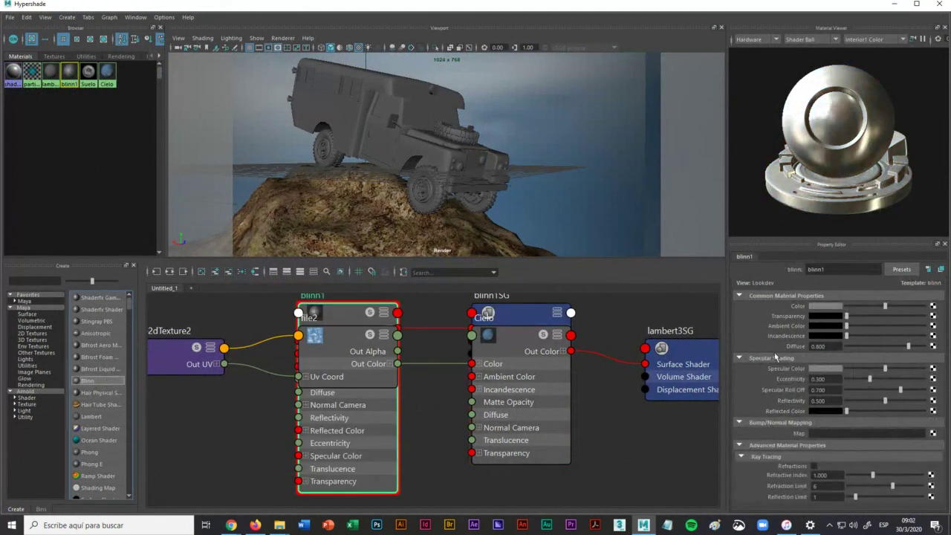
{"action": "left_click_drag", "start_coordinate": [842, 266], "coordinate": [786, 269]}
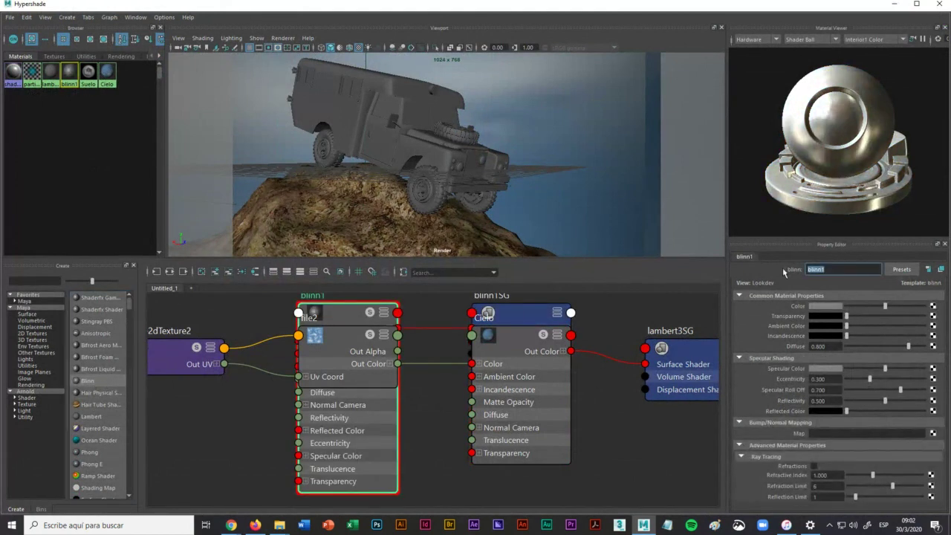
{"action": "type", "text": "Carroceria"}
{"action": "key", "text": "Return"}
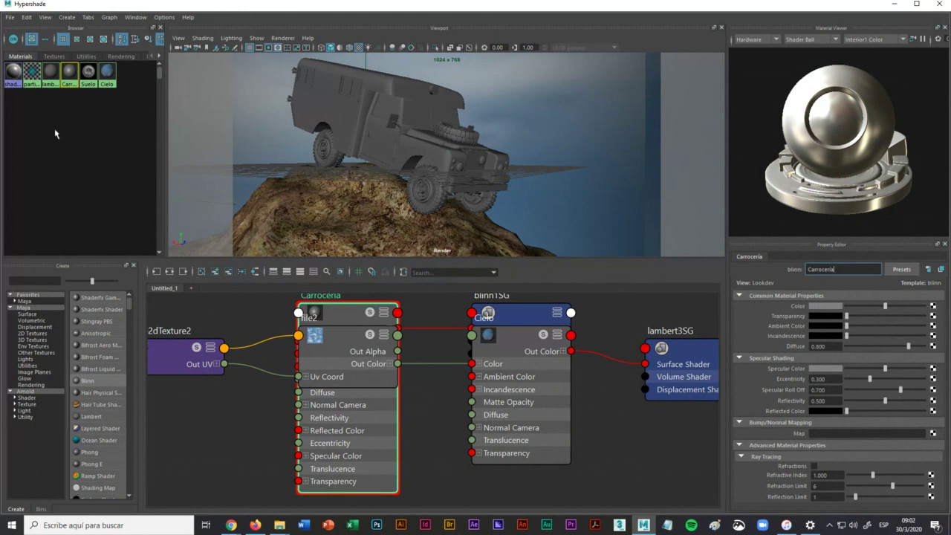
Step: Graph only the Carroceria material's network in the Hypershade work area and select its node
{"action": "left_click", "coordinate": [87, 75]}
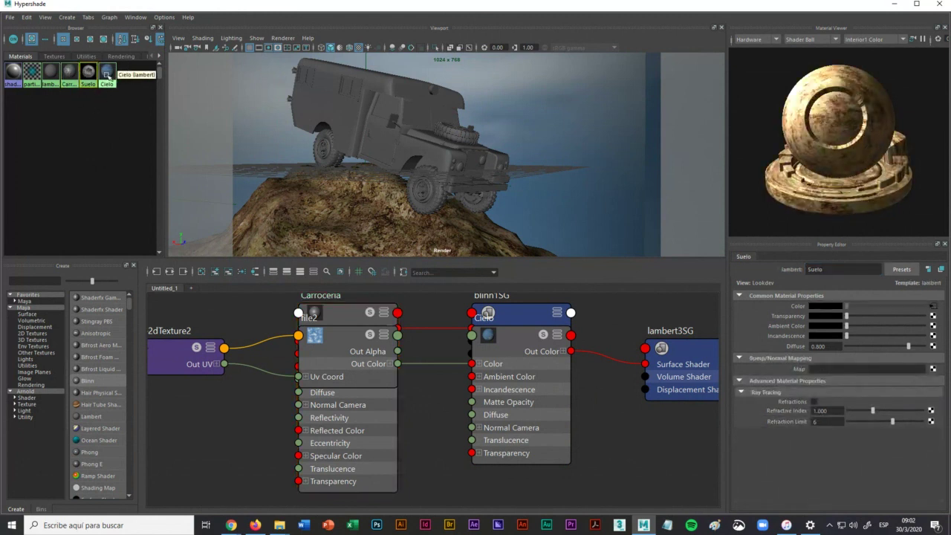
{"action": "left_click", "coordinate": [107, 71]}
{"action": "left_click", "coordinate": [69, 74]}
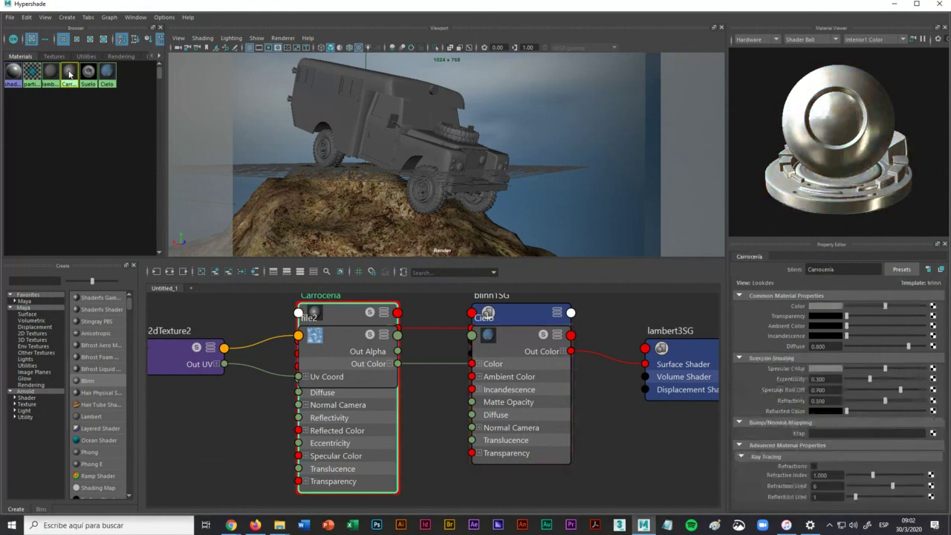
{"action": "right_click", "coordinate": [69, 73]}
{"action": "left_click", "coordinate": [106, 157]}
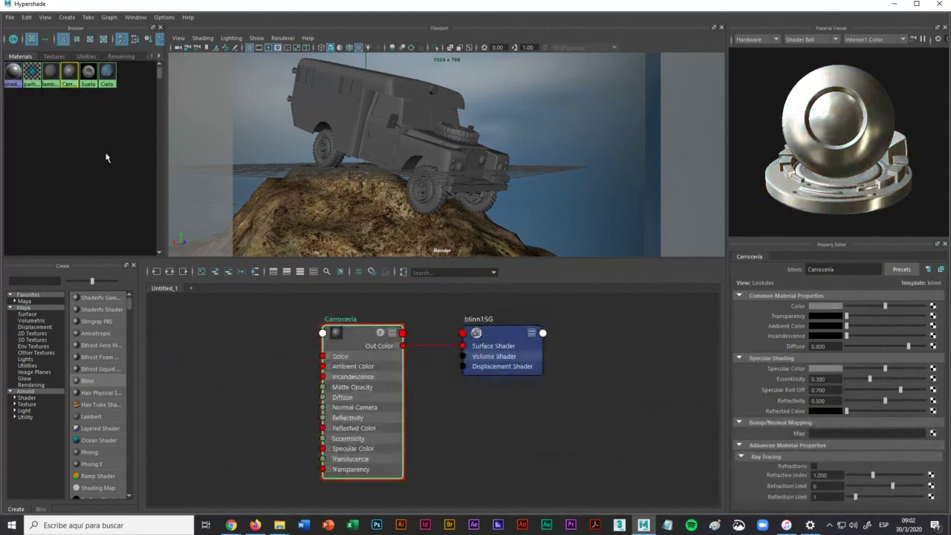
{"action": "left_click", "coordinate": [367, 338]}
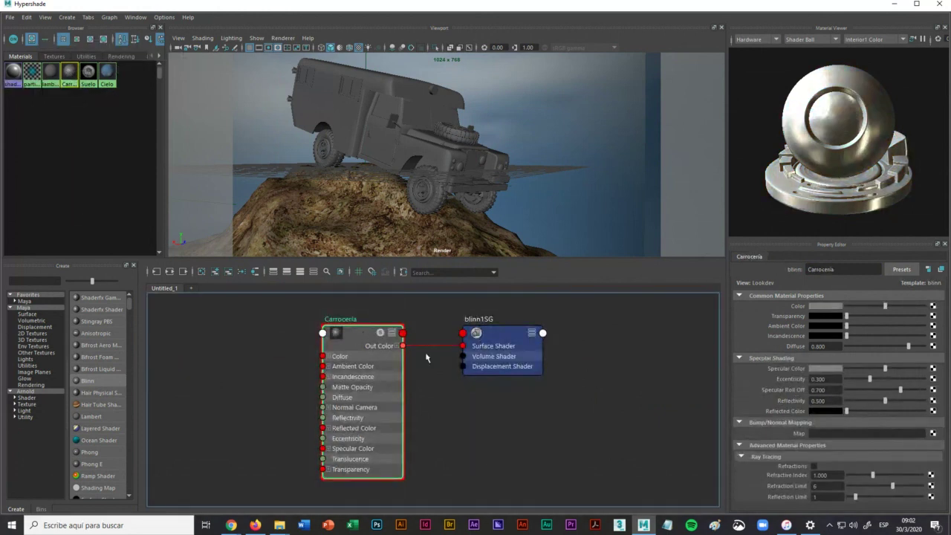
Step: Map a File texture to the Carroceria material's Color attribute
{"action": "left_click", "coordinate": [933, 307]}
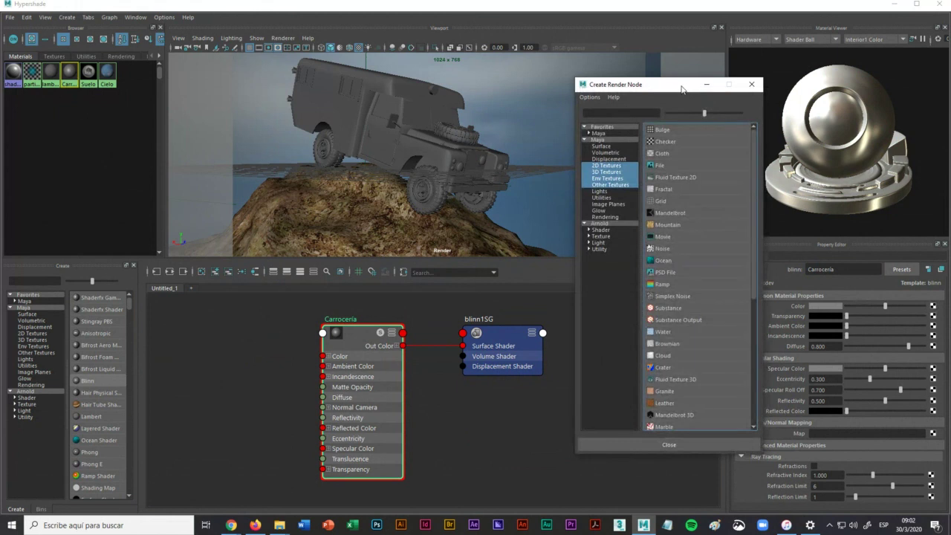
{"action": "left_click_drag", "start_coordinate": [682, 88], "coordinate": [696, 83]}
{"action": "left_click", "coordinate": [659, 166]}
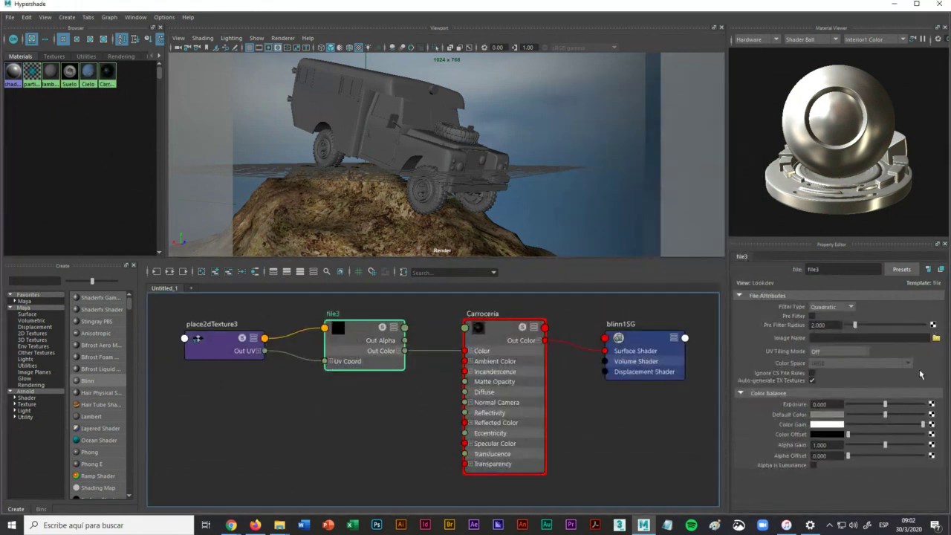
Step: Preview the body texture variants in the sourceimages folder and load Body_Color.tif into the Carroceria file texture
{"action": "left_click", "coordinate": [935, 339]}
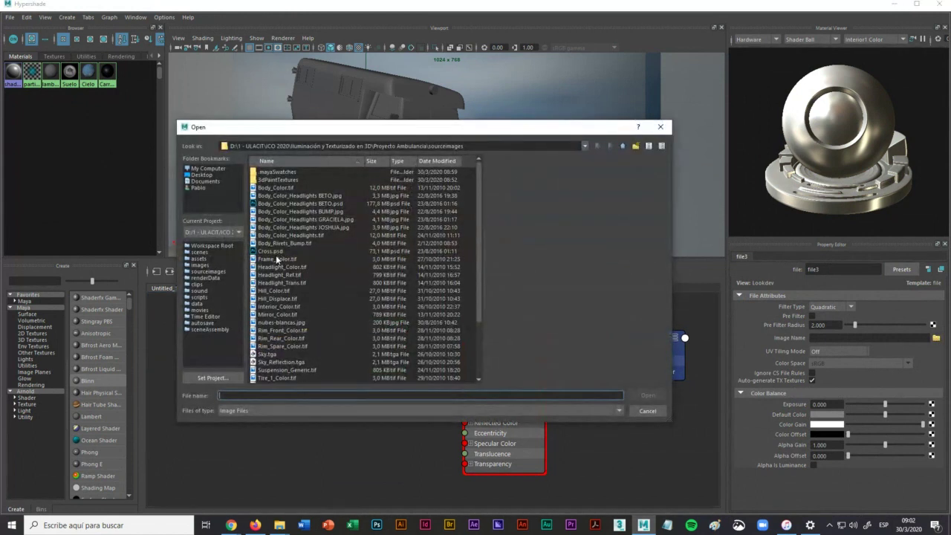
{"action": "left_click", "coordinate": [283, 227]}
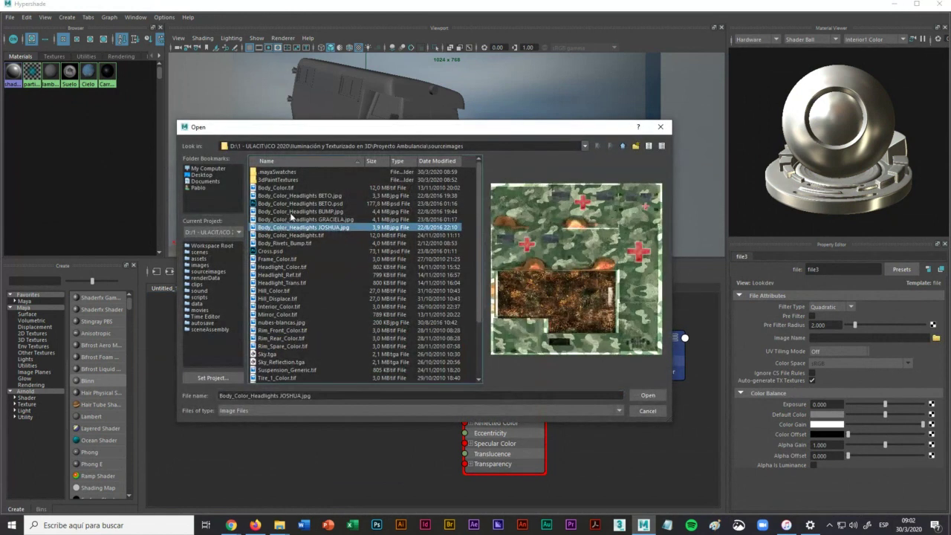
{"action": "left_click", "coordinate": [300, 197]}
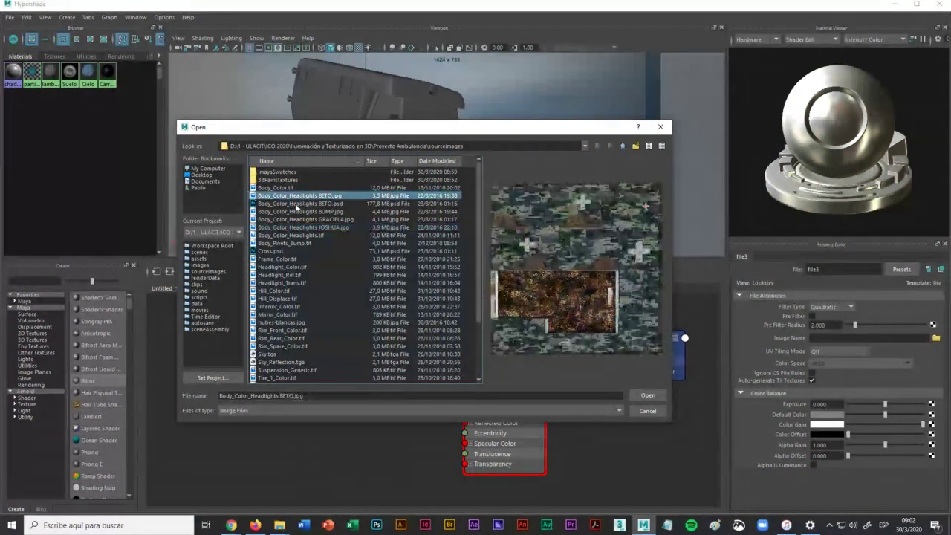
{"action": "left_click", "coordinate": [296, 204]}
{"action": "left_click", "coordinate": [297, 213]}
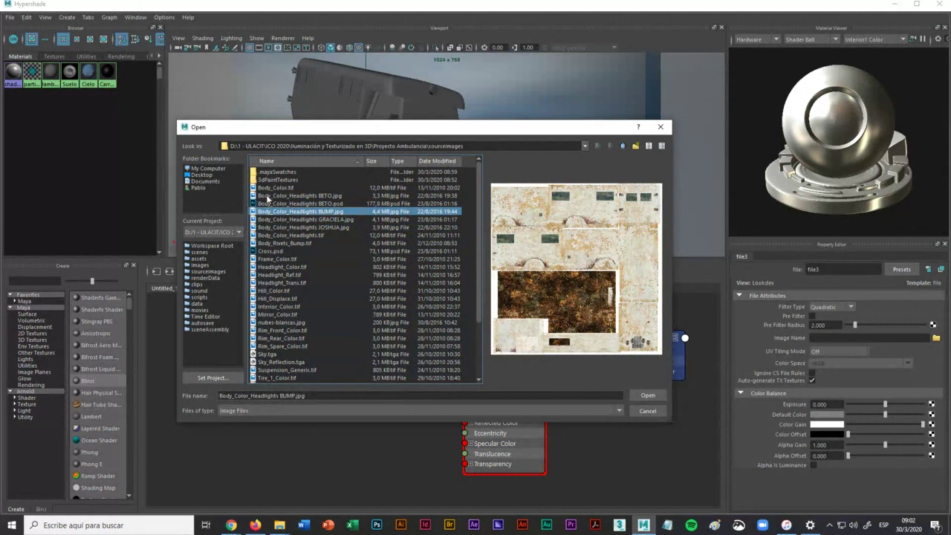
{"action": "left_click", "coordinate": [268, 189]}
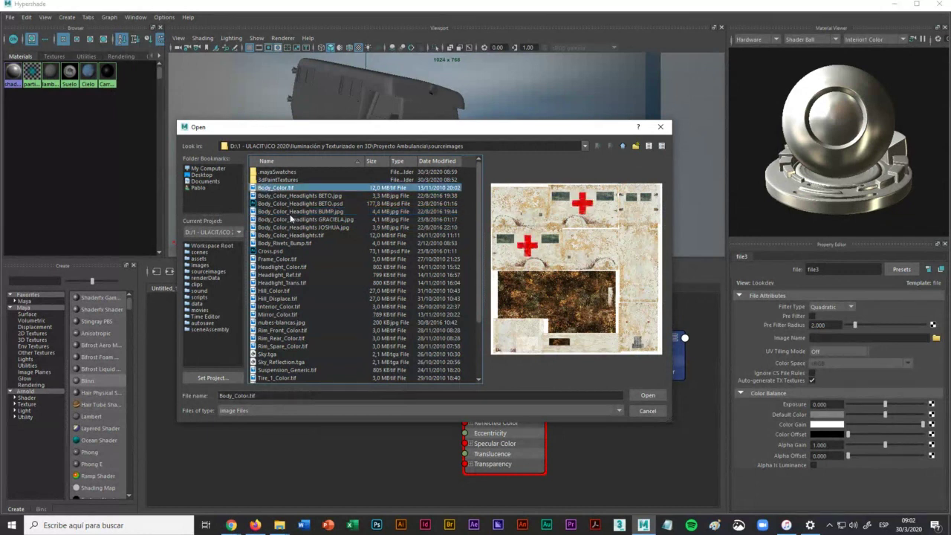
{"action": "left_click", "coordinate": [266, 196]}
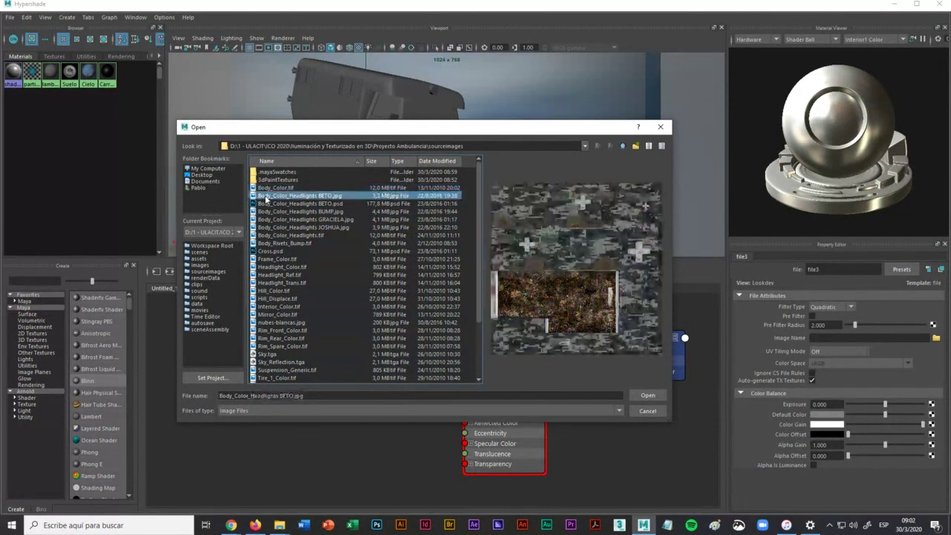
{"action": "left_click", "coordinate": [268, 187]}
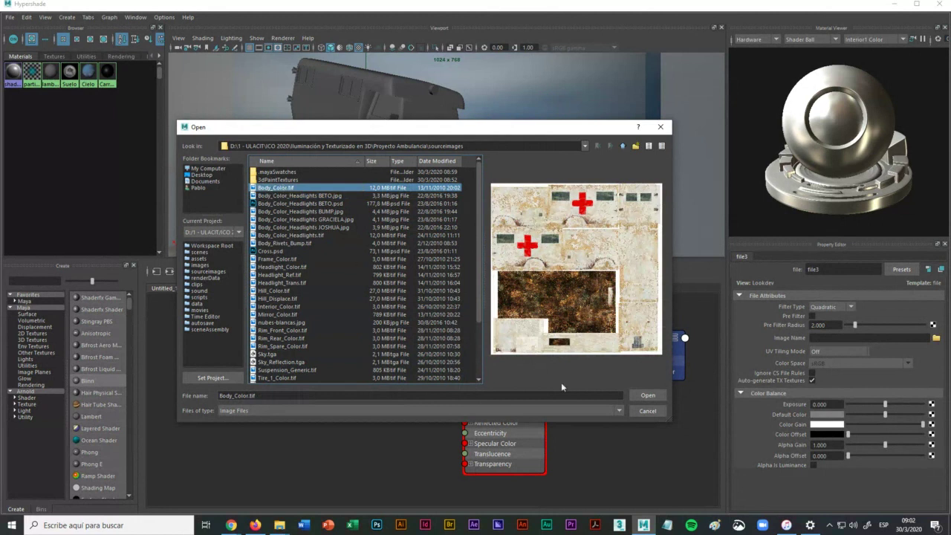
{"action": "left_click", "coordinate": [647, 396]}
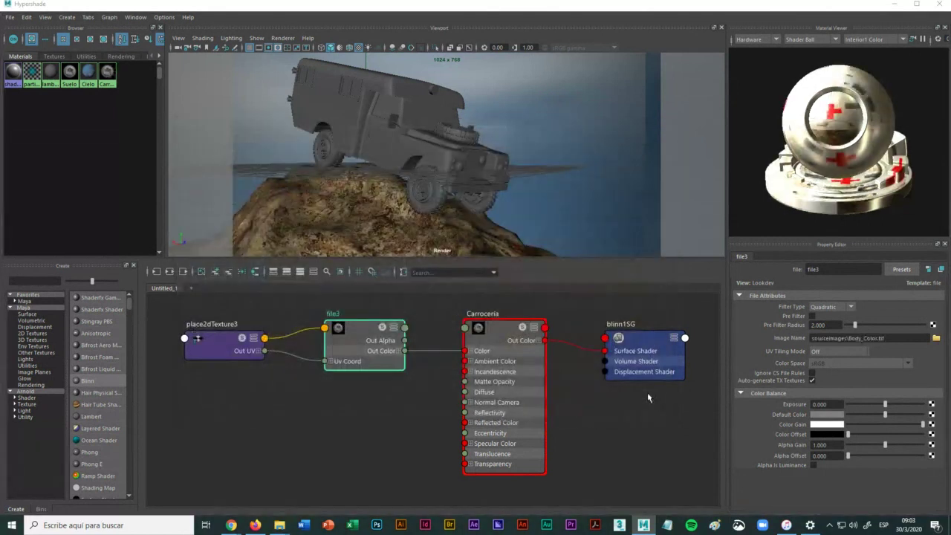
Step: Assign the Carroceria material to the ambulance body and inspect the textured cab and side up close
{"action": "left_click", "coordinate": [344, 123]}
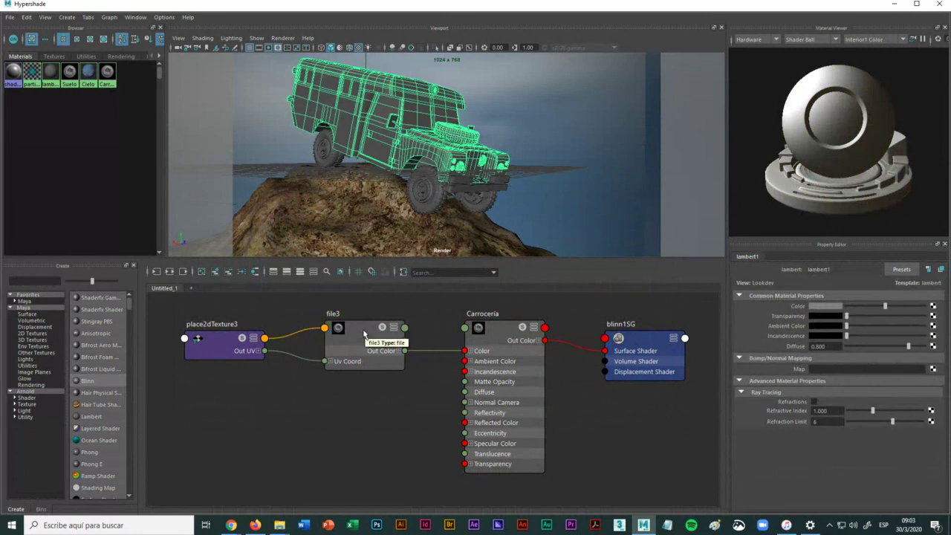
{"action": "right_click_drag", "start_coordinate": [361, 330], "coordinate": [368, 303]}
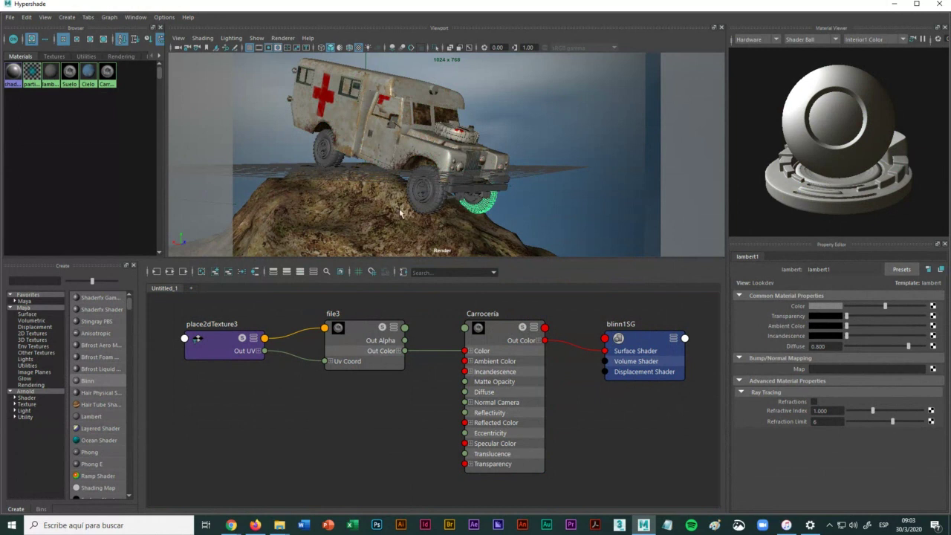
{"action": "scroll", "coordinate": [399, 213], "scroll_direction": "up", "scroll_amount": 2}
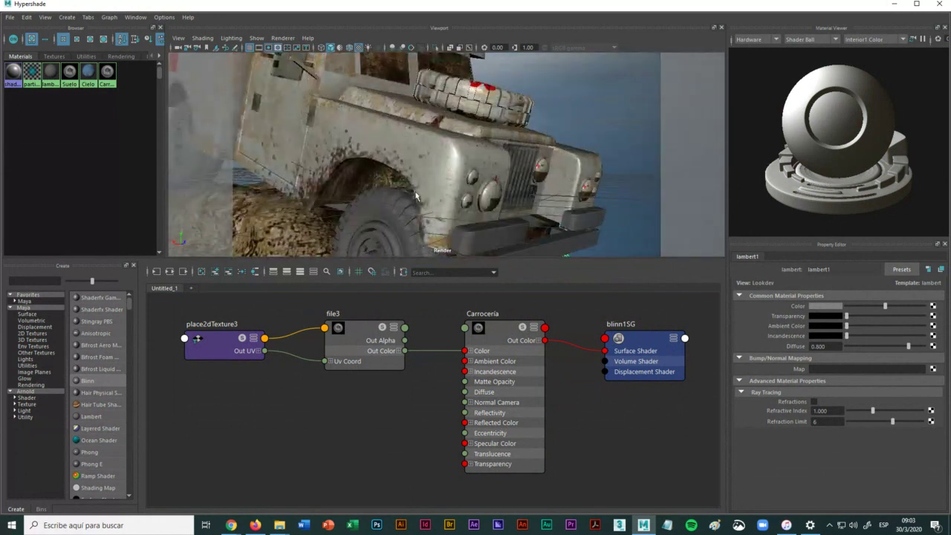
{"action": "left_click_drag", "start_coordinate": [367, 137], "coordinate": [416, 137], "text": "alt"}
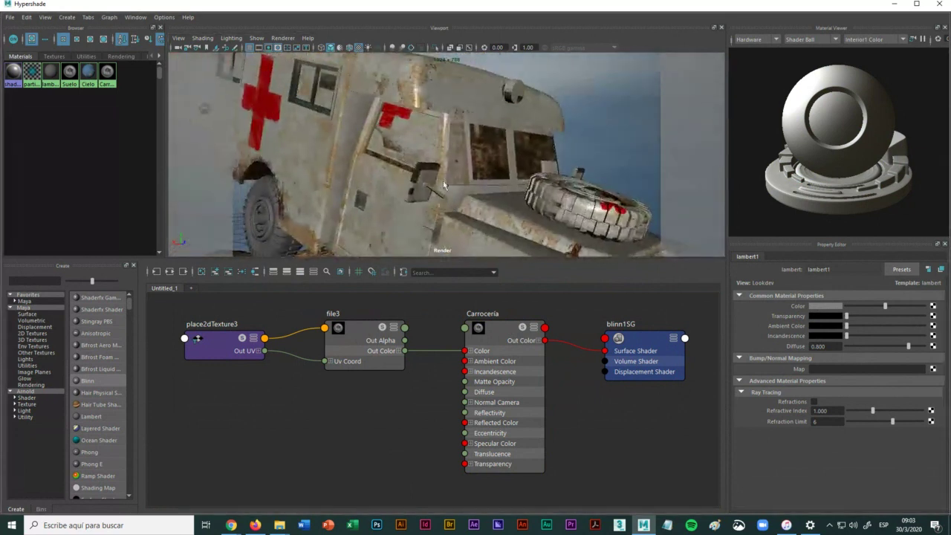
{"action": "left_click", "coordinate": [416, 133]}
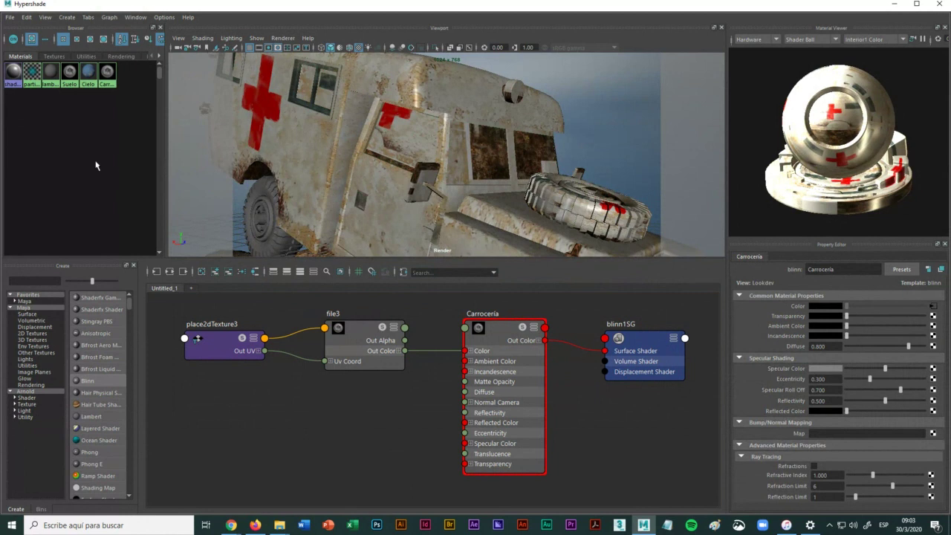
Step: Create another Blinn material and name it Vidrios
{"action": "left_click", "coordinate": [99, 382]}
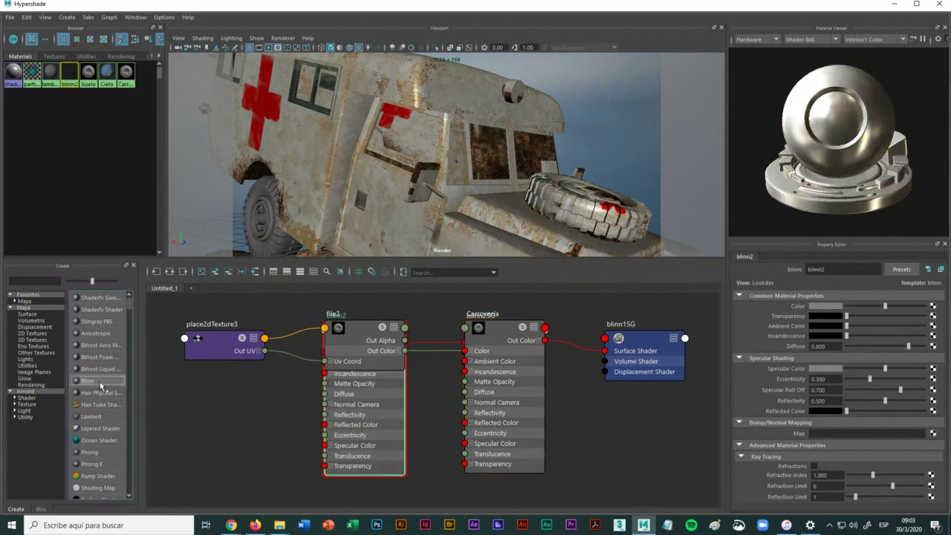
{"action": "double_click", "coordinate": [808, 269]}
{"action": "key", "text": "BackSpace"}
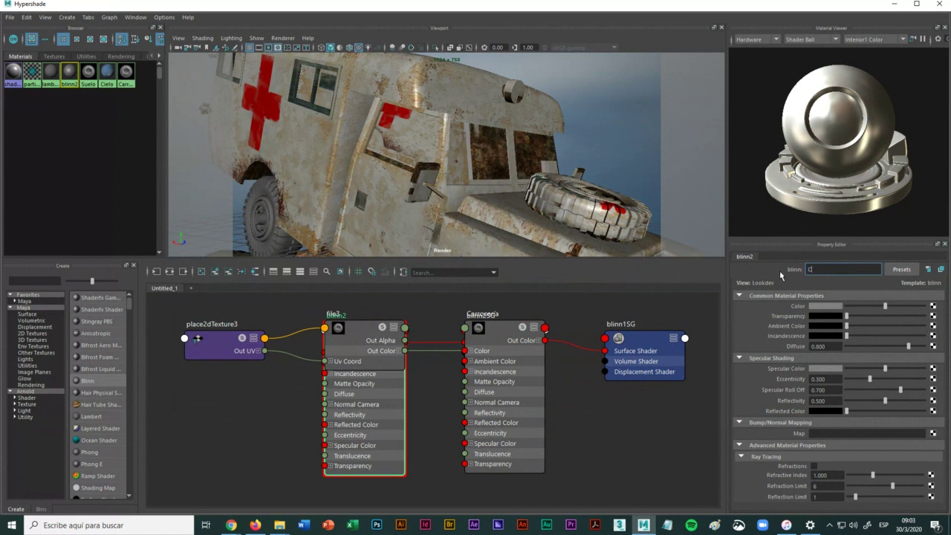
{"action": "type", "text": "Vidrios"}
{"action": "left_click", "coordinate": [631, 443]}
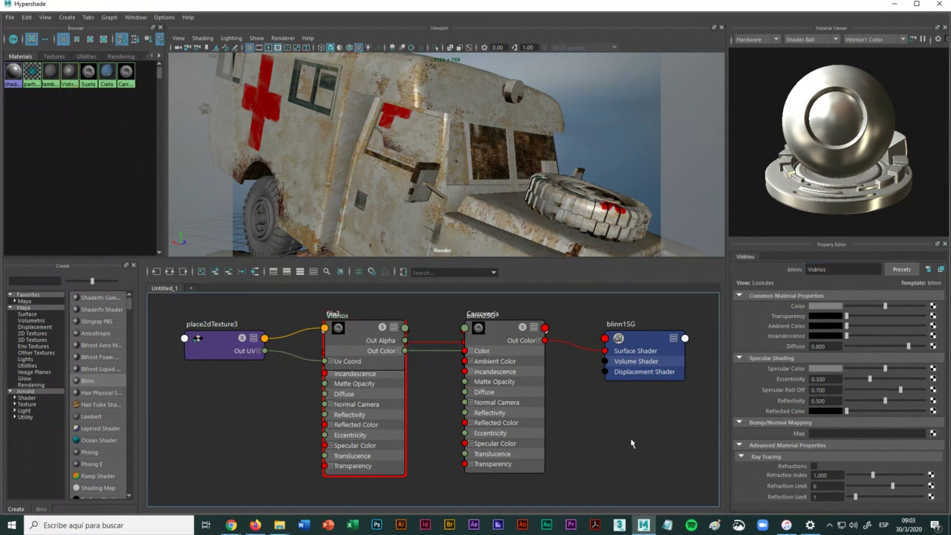
Step: Graph the Vidrios material and make it light blue and about half transparent, with a slightly brighter specular color
{"action": "right_click", "coordinate": [69, 75]}
{"action": "left_click", "coordinate": [73, 96]}
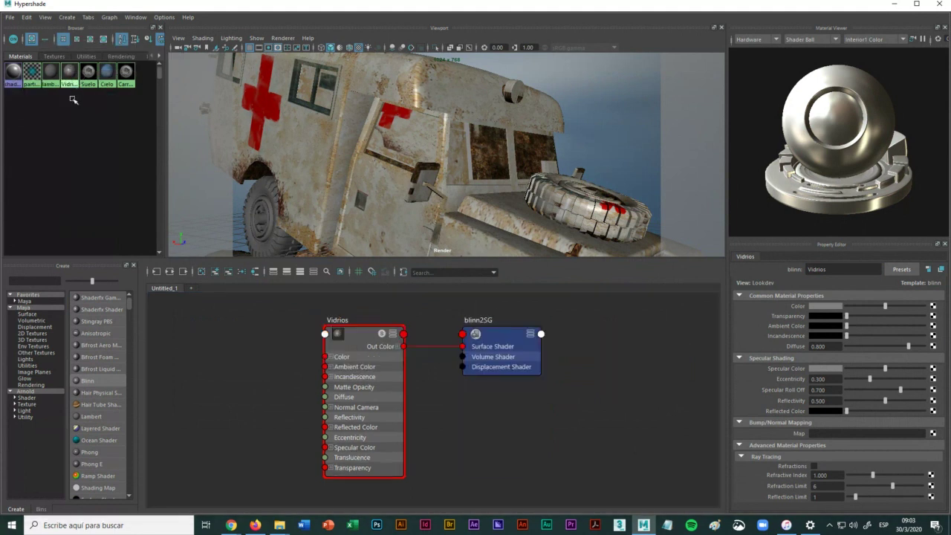
{"action": "left_click", "coordinate": [361, 339]}
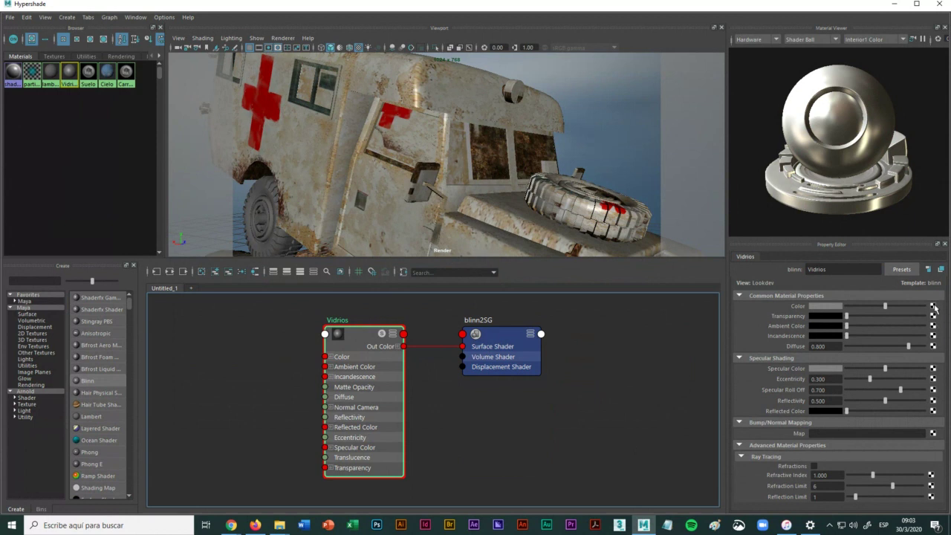
{"action": "left_click", "coordinate": [826, 307]}
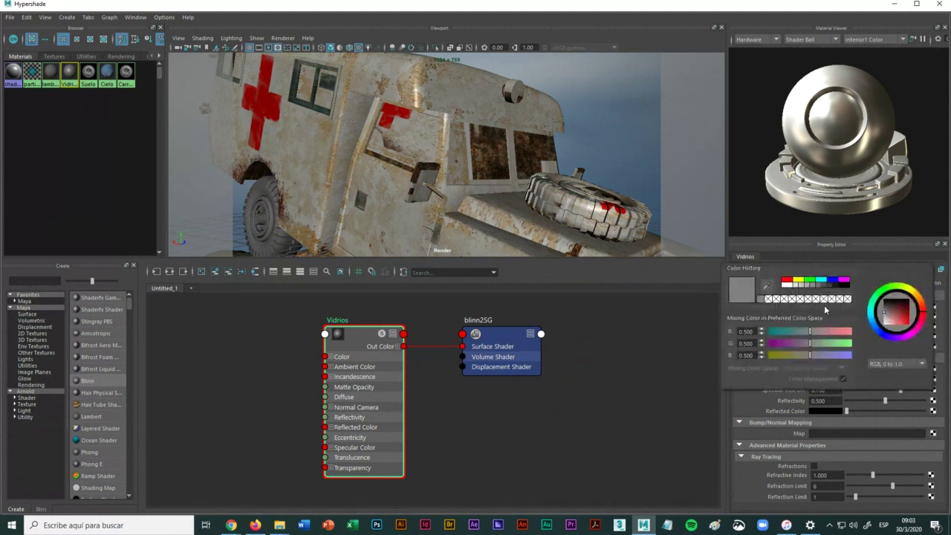
{"action": "left_click", "coordinate": [834, 280]}
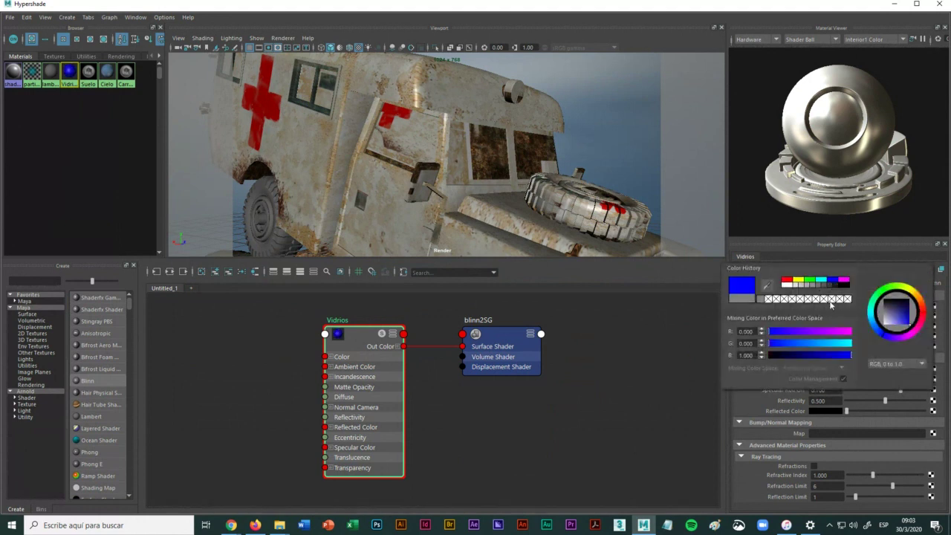
{"action": "left_click_drag", "start_coordinate": [770, 331], "coordinate": [835, 357]}
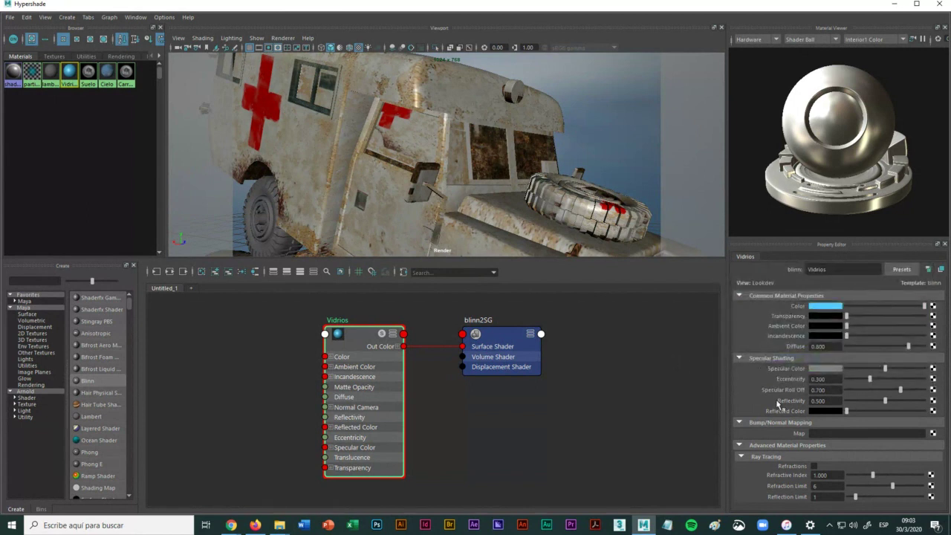
{"action": "left_click_drag", "start_coordinate": [845, 316], "coordinate": [891, 323]}
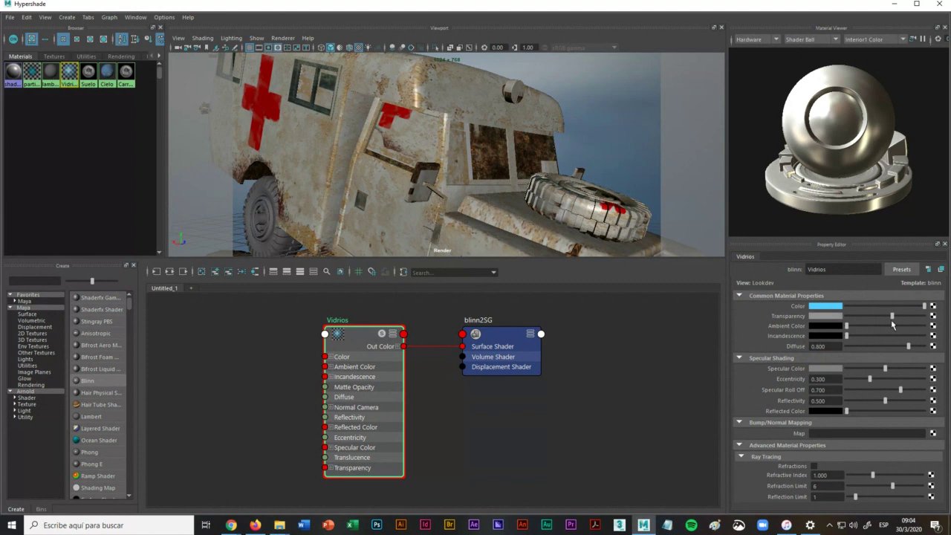
{"action": "left_click_drag", "start_coordinate": [885, 369], "coordinate": [902, 371]}
Step: Assign the Vidrios material to the ambulance's window glass
{"action": "left_click", "coordinate": [407, 130]}
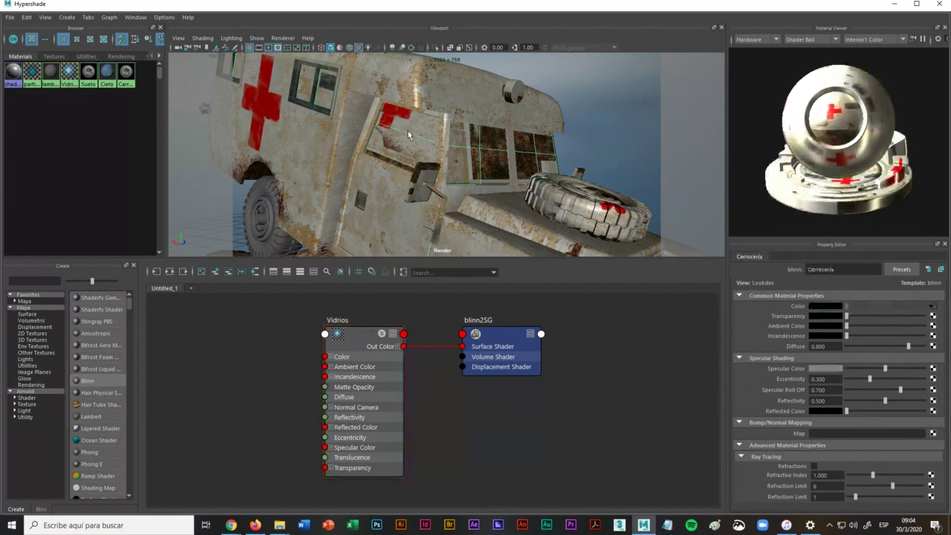
{"action": "right_click", "coordinate": [366, 340]}
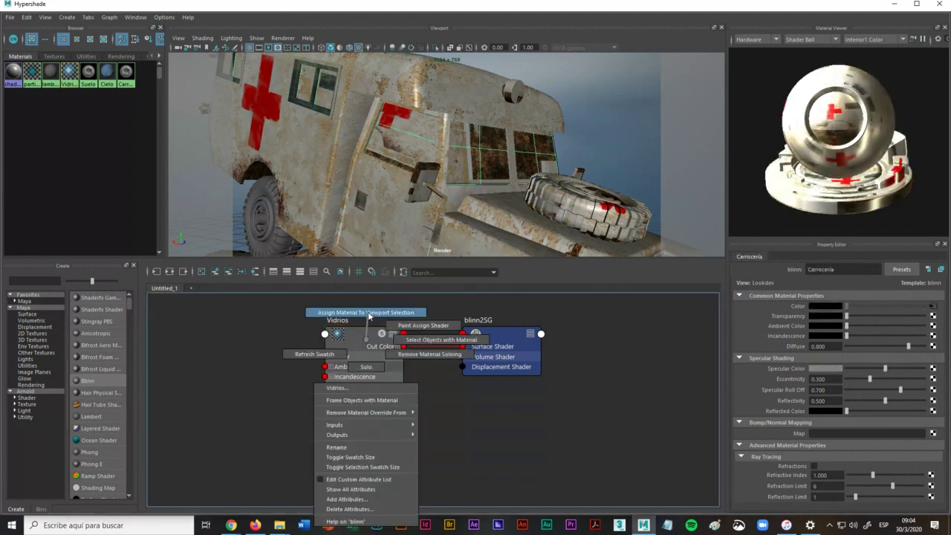
{"action": "left_click", "coordinate": [365, 313]}
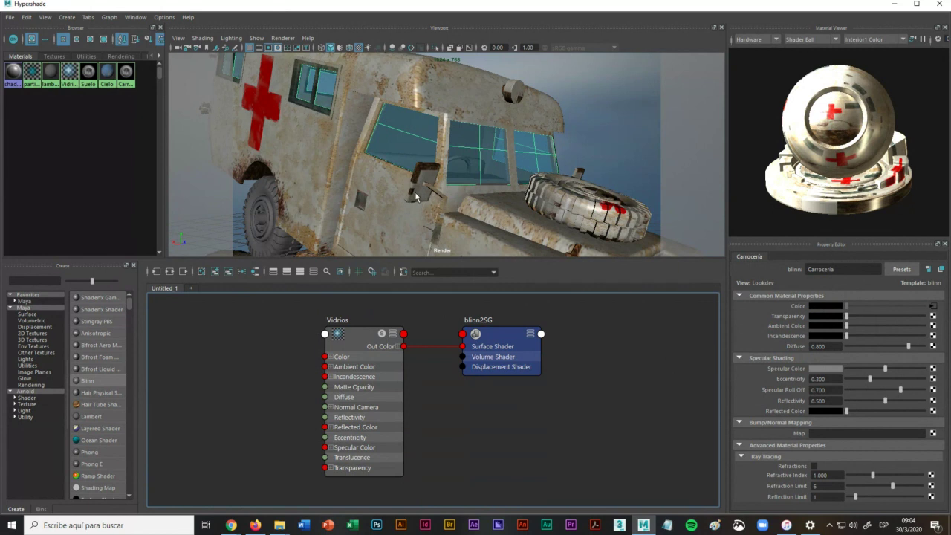
Step: Create a Lambert material for the ambulance's wheels and name it Llantas
{"action": "scroll", "coordinate": [515, 210], "scroll_direction": "down", "scroll_amount": 3}
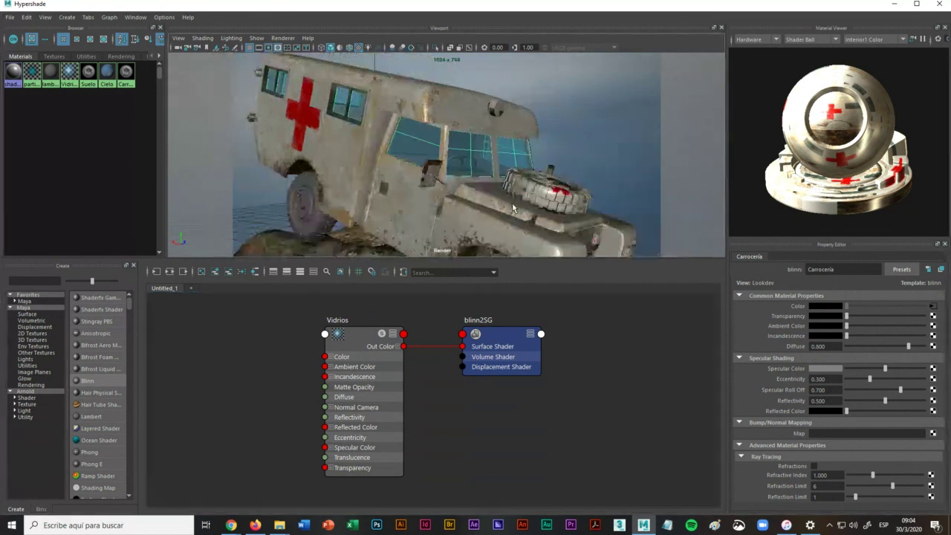
{"action": "left_click", "coordinate": [321, 228]}
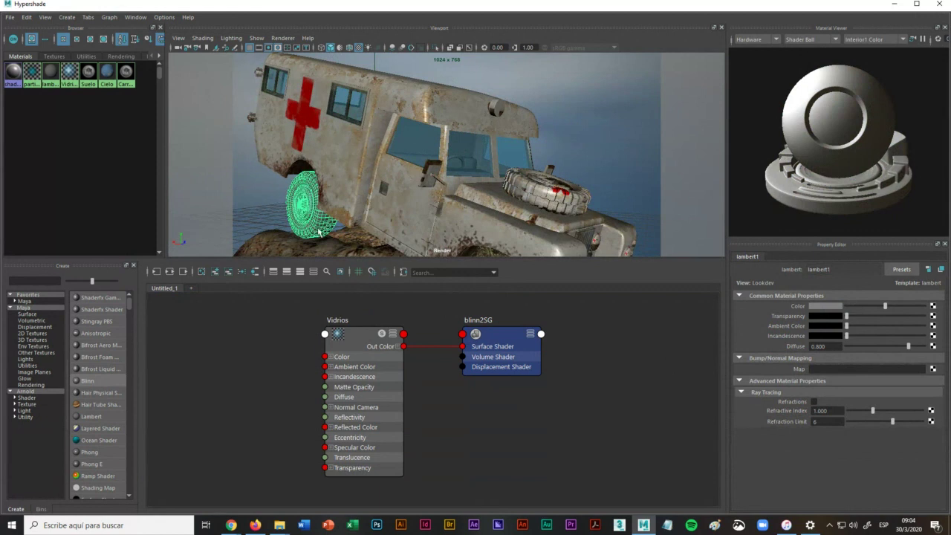
{"action": "left_click", "coordinate": [81, 160]}
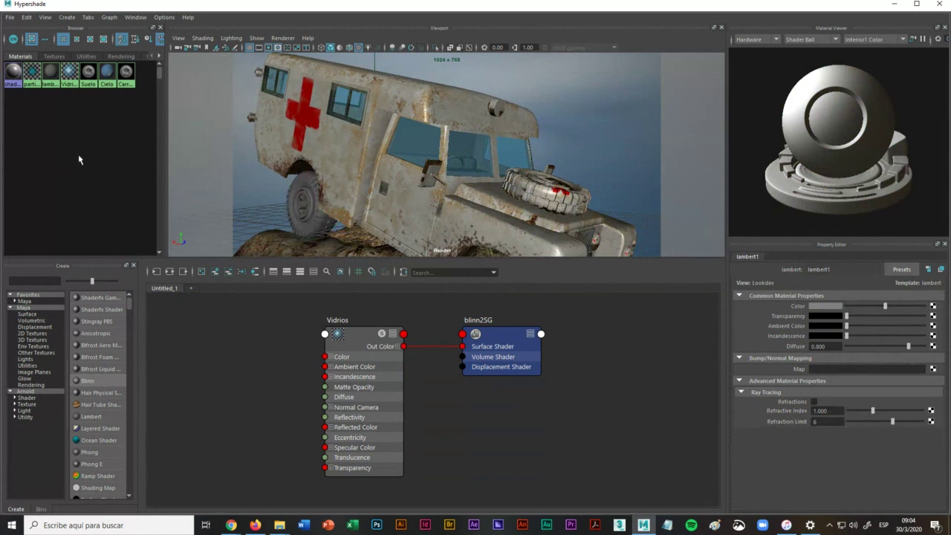
{"action": "left_click", "coordinate": [93, 417]}
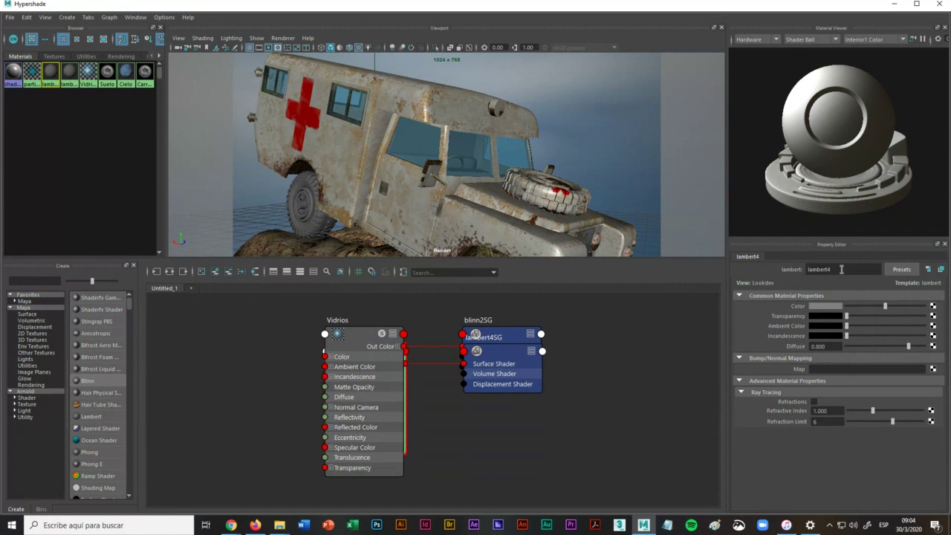
{"action": "left_click_drag", "start_coordinate": [841, 269], "coordinate": [778, 269]}
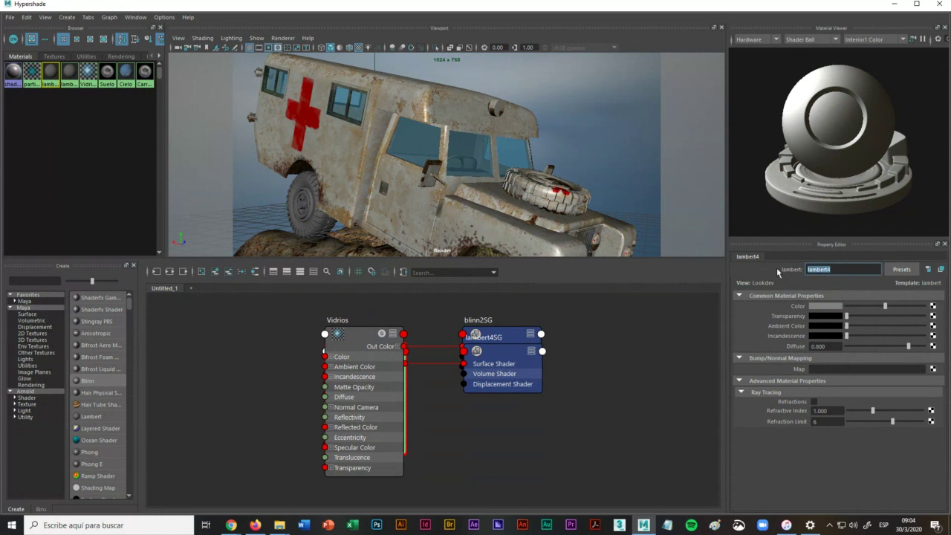
{"action": "type", "text": "Llantas"}
{"action": "key", "text": "Return"}
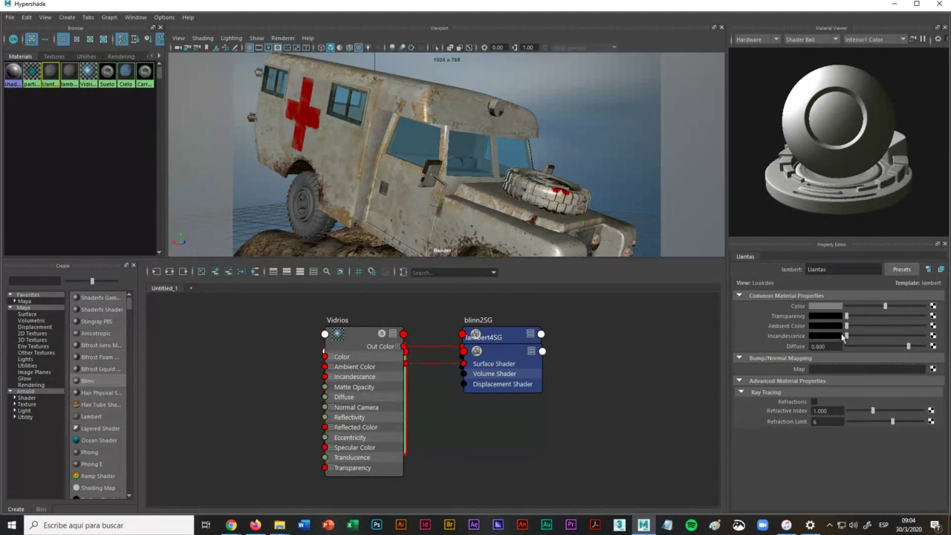
Step: Graph the Llantas material on its own and map a File texture to its Color attribute
{"action": "right_click", "coordinate": [49, 71]}
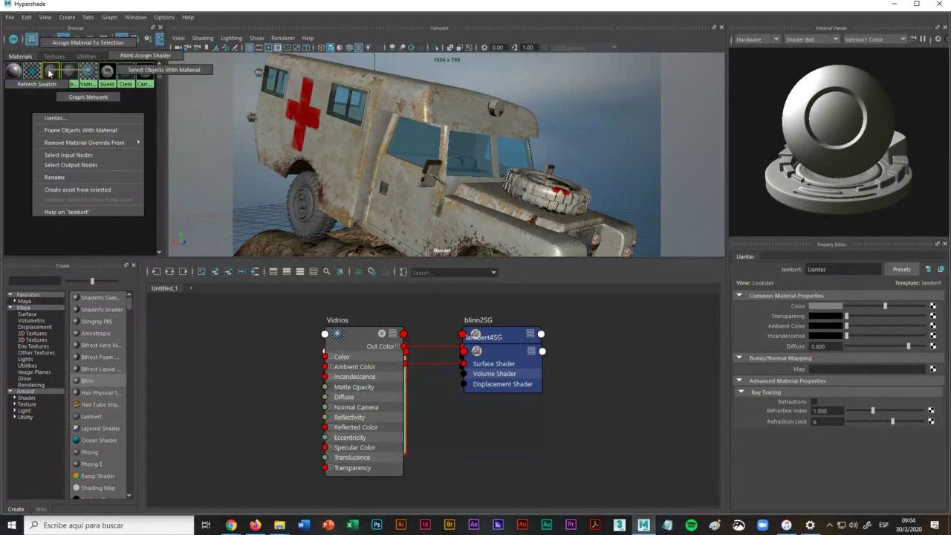
{"action": "left_click", "coordinate": [85, 95]}
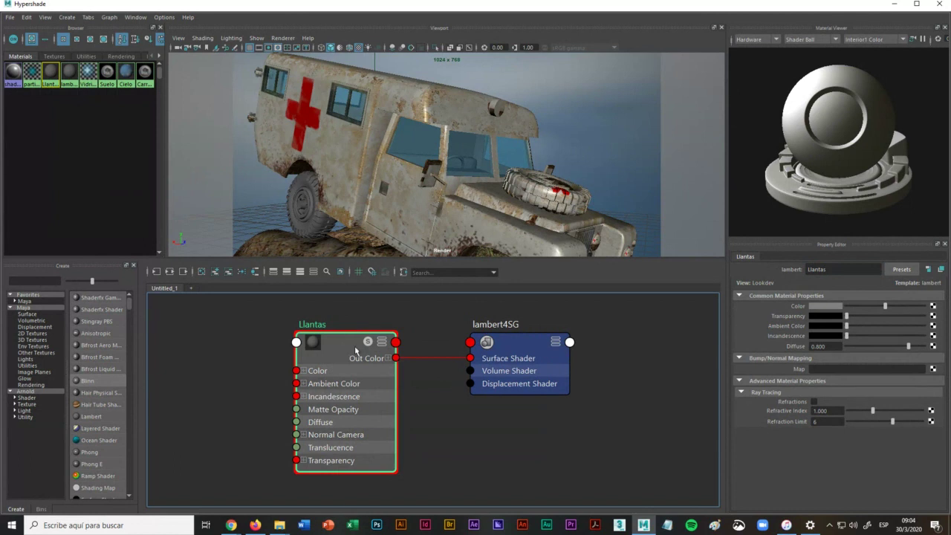
{"action": "left_click", "coordinate": [933, 305]}
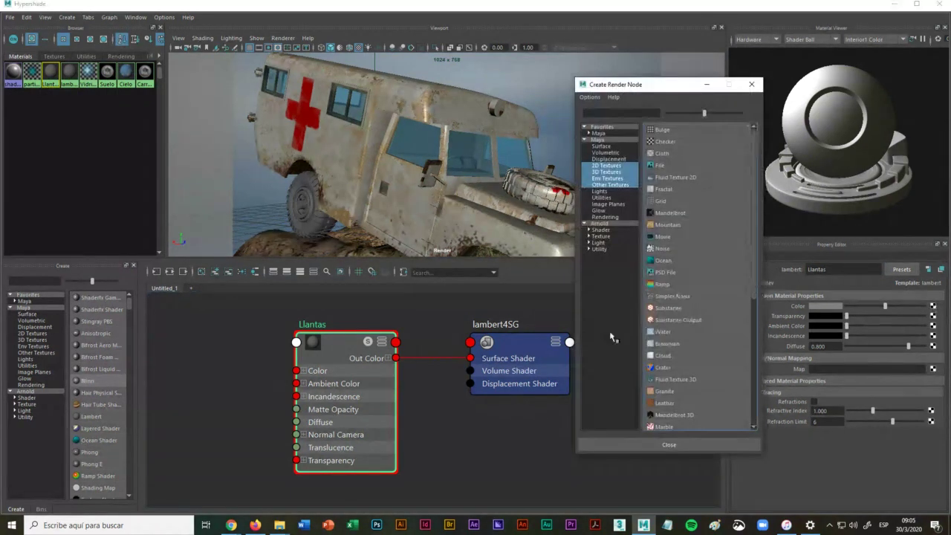
{"action": "left_click", "coordinate": [660, 164]}
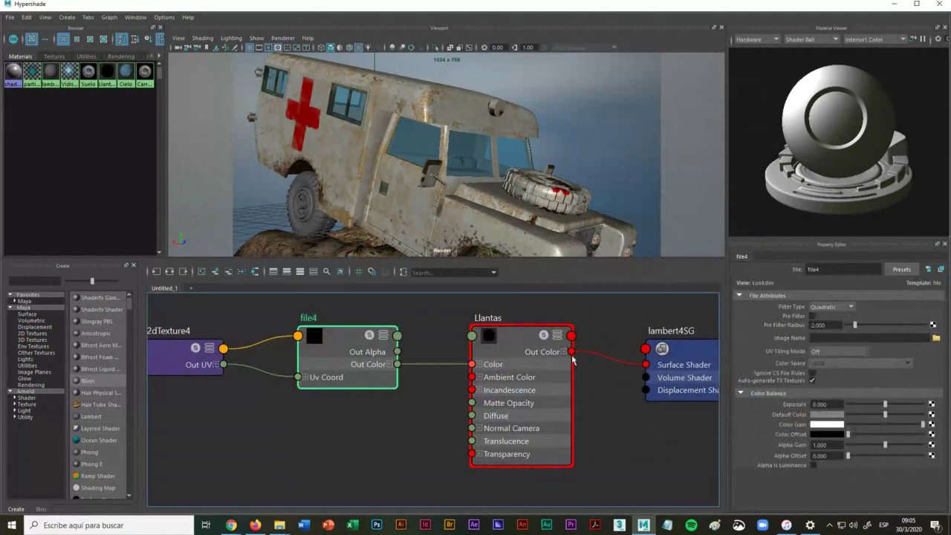
Step: Preview the textures in the sourceimages folder, including the rim, tire and wheel images, and load Tires.jpg into the Llantas file texture
{"action": "left_click", "coordinate": [935, 338]}
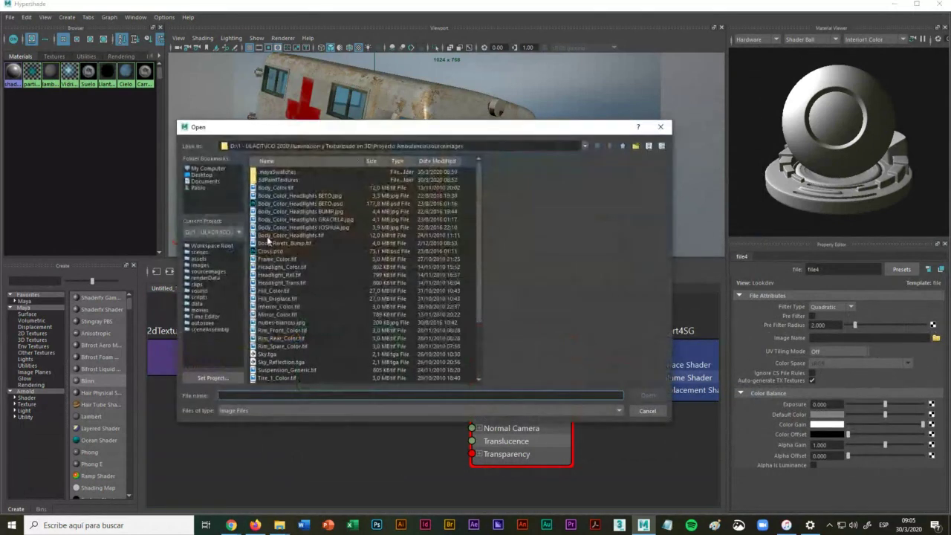
{"action": "left_click", "coordinate": [270, 333]}
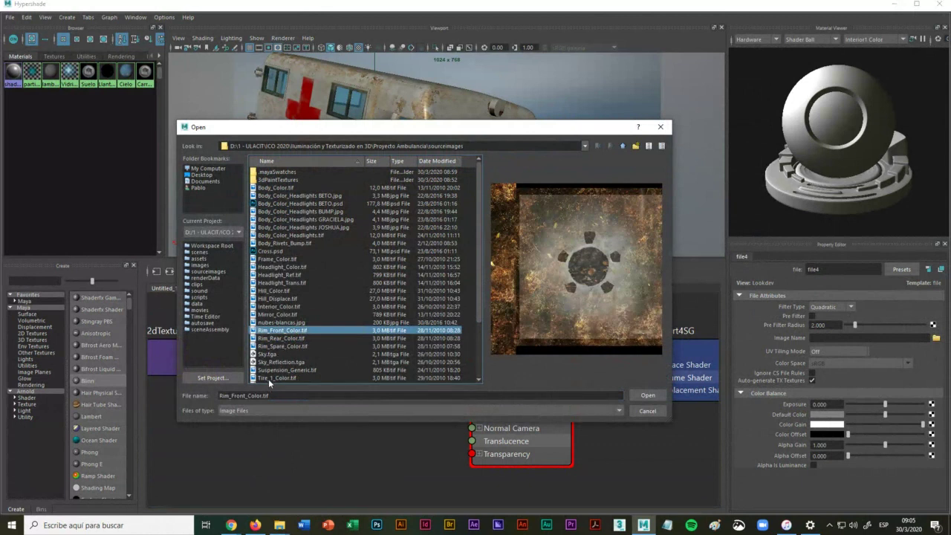
{"action": "left_click", "coordinate": [270, 260]}
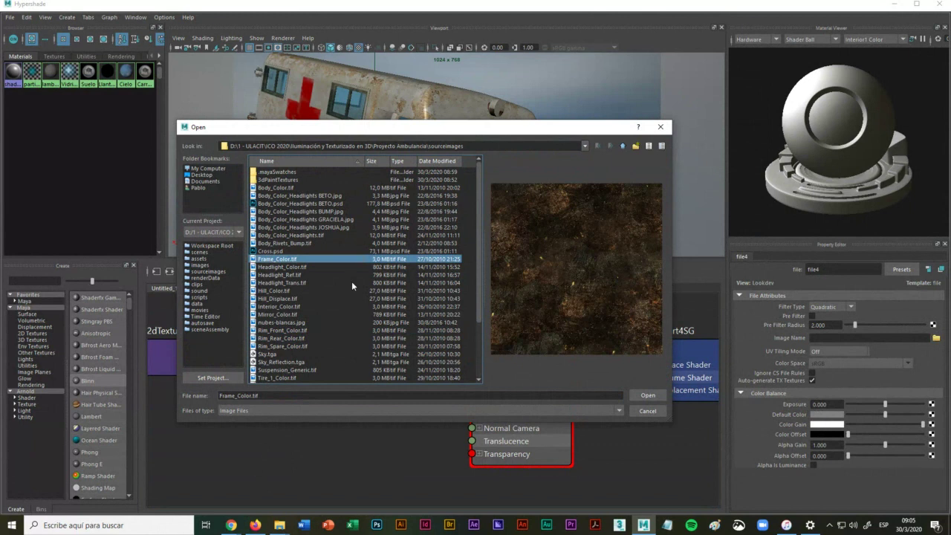
{"action": "key", "text": "Down"}
{"action": "key", "text": "Down"}
{"action": "key", "text": "Down"}
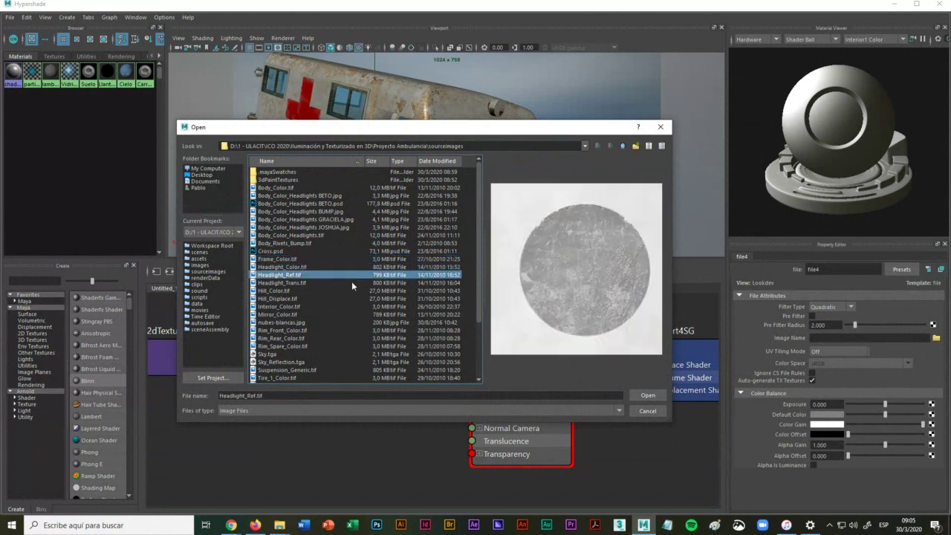
{"action": "key", "text": "Down"}
{"action": "key", "text": "Down"}
{"action": "key", "text": "Down"}
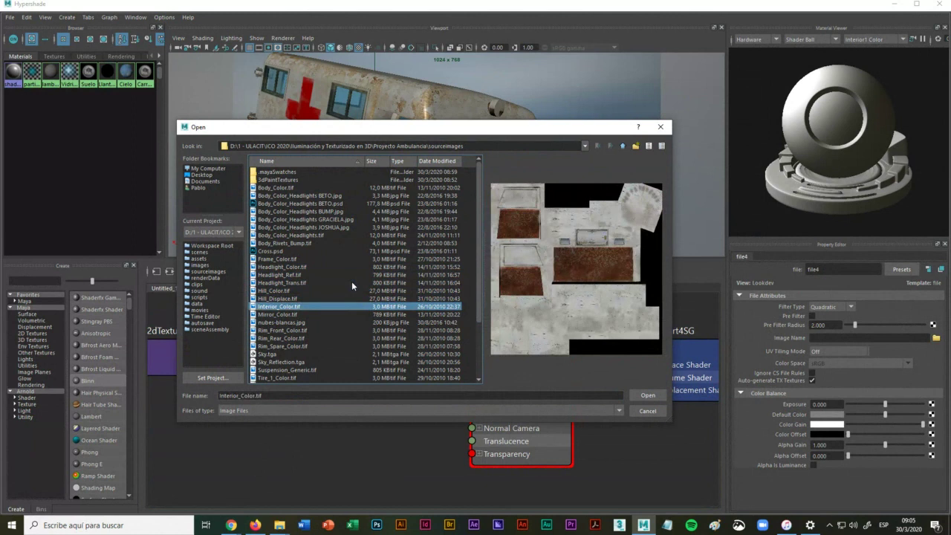
{"action": "key", "text": "Down"}
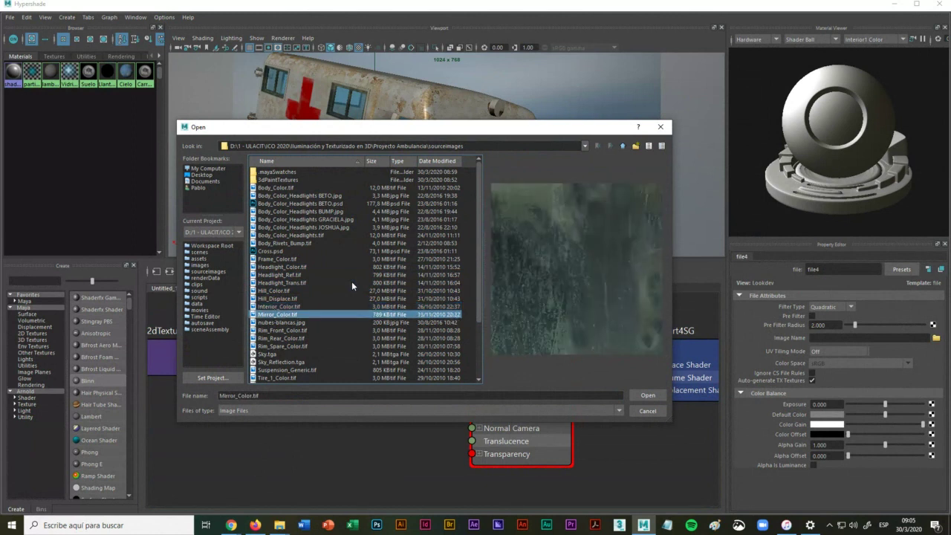
{"action": "key", "text": "Down"}
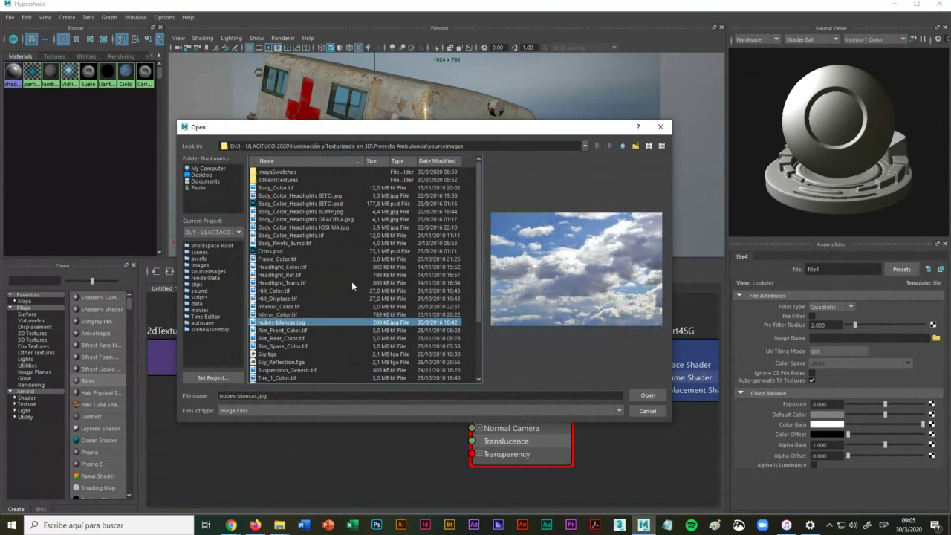
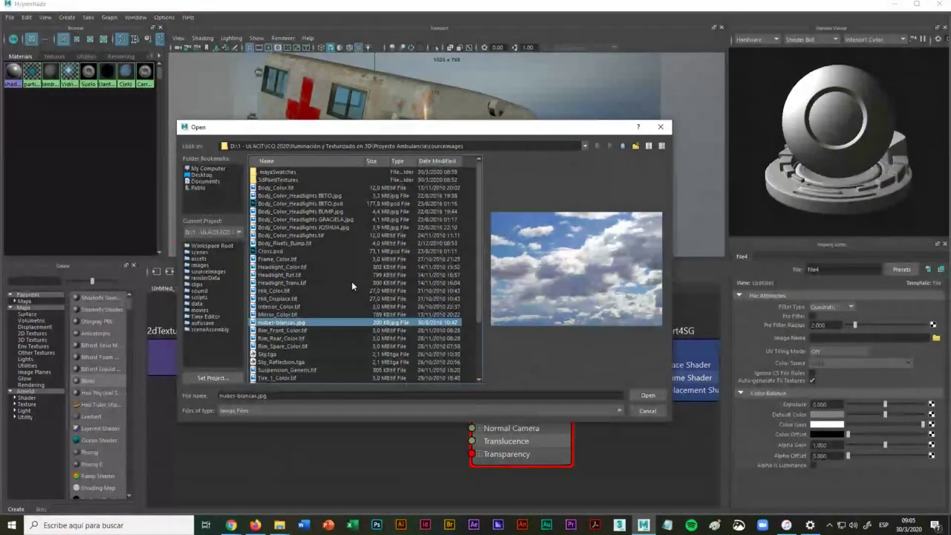
{"action": "key", "text": "Down"}
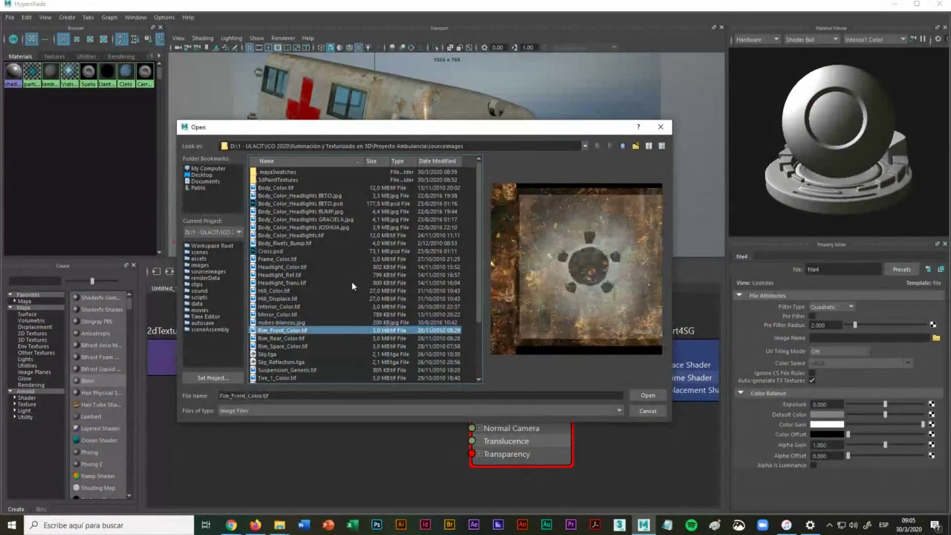
{"action": "key", "text": "Down"}
{"action": "key", "text": "Down"}
{"action": "key", "text": "Down"}
{"action": "key", "text": "Down"}
{"action": "key", "text": "Down"}
{"action": "key", "text": "Down"}
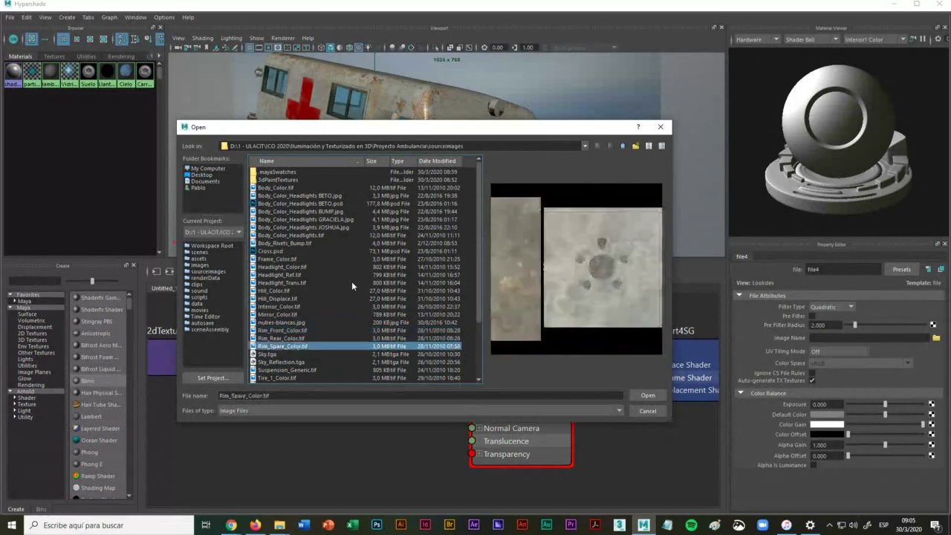
{"action": "key", "text": "Down"}
{"action": "key", "text": "Down"}
{"action": "key", "text": "Down"}
{"action": "key", "text": "Down"}
{"action": "key", "text": "Down"}
{"action": "key", "text": "Down"}
{"action": "key", "text": "Down"}
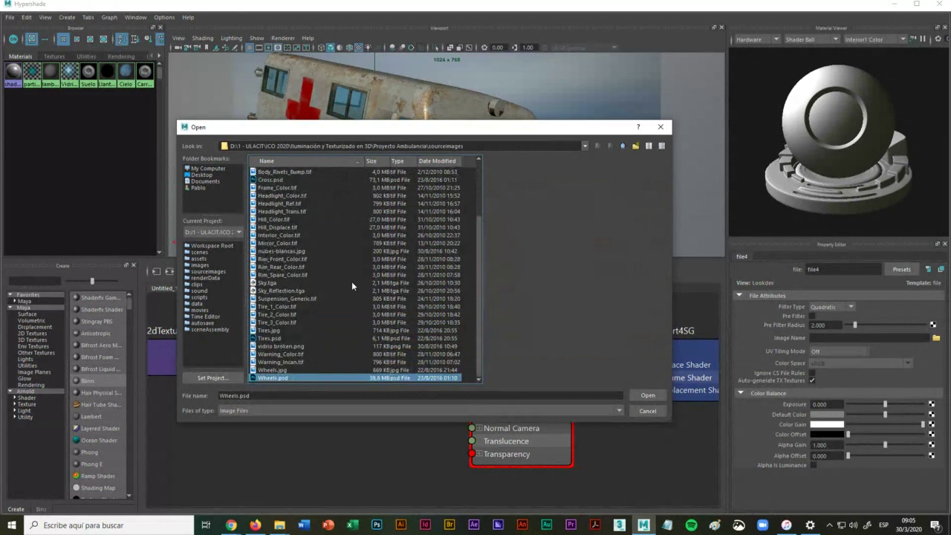
{"action": "key", "text": "Down"}
{"action": "key", "text": "Up"}
{"action": "key", "text": "Up"}
{"action": "key", "text": "Up"}
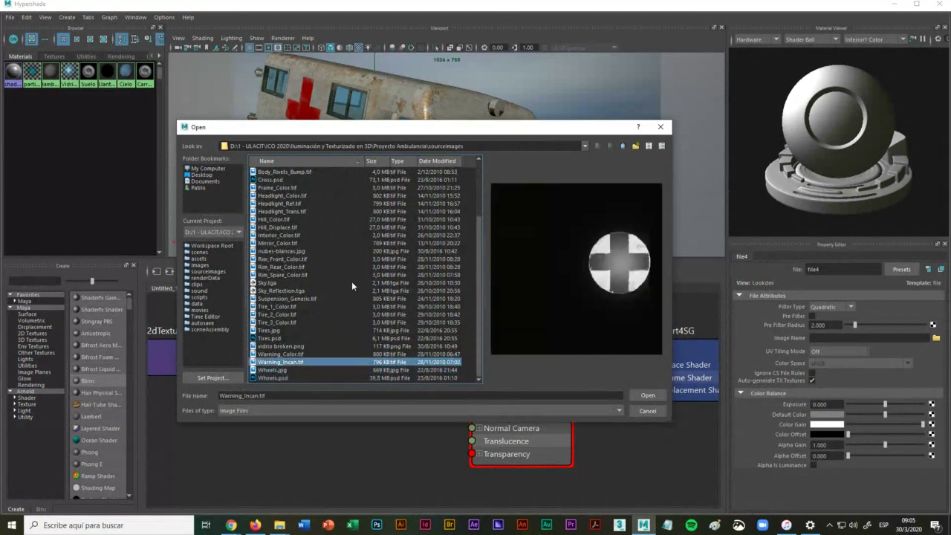
{"action": "key", "text": "Down"}
{"action": "key", "text": "Down"}
{"action": "key", "text": "Down"}
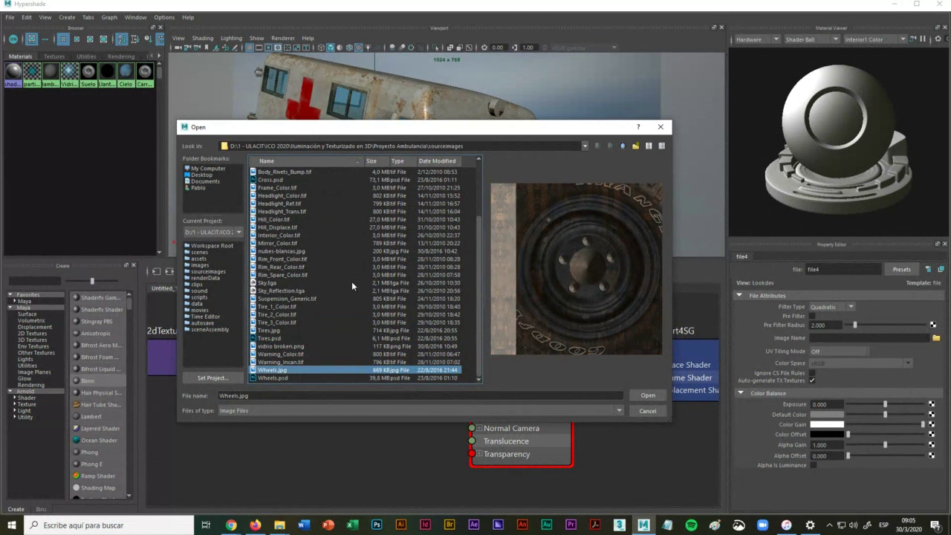
{"action": "key", "text": "Up"}
{"action": "key", "text": "Up"}
{"action": "key", "text": "Up"}
{"action": "key", "text": "Up"}
{"action": "key", "text": "Up"}
{"action": "key", "text": "Up"}
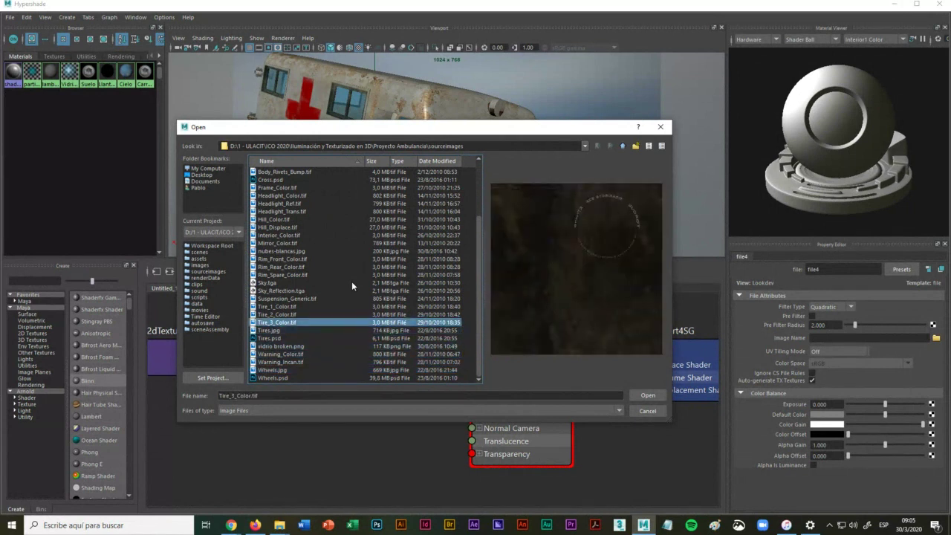
{"action": "key", "text": "Down"}
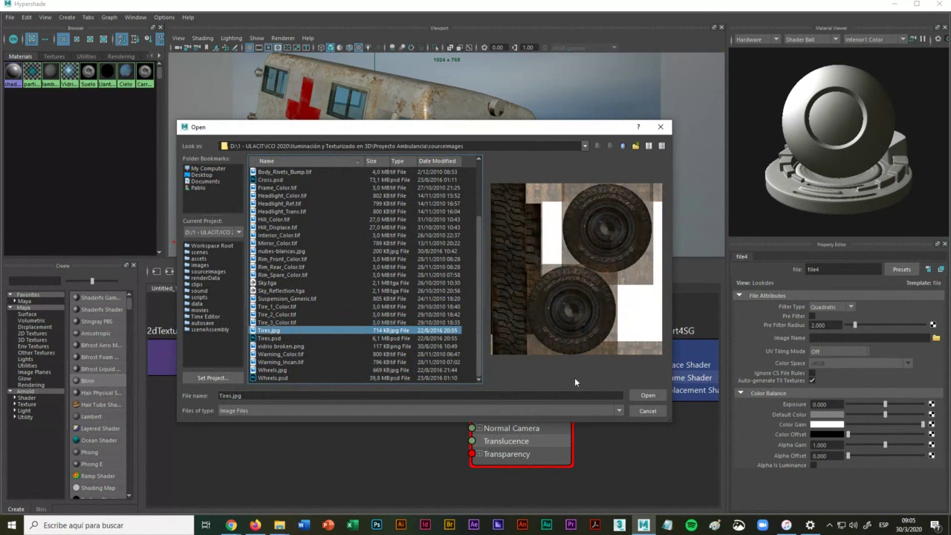
{"action": "left_click", "coordinate": [648, 396]}
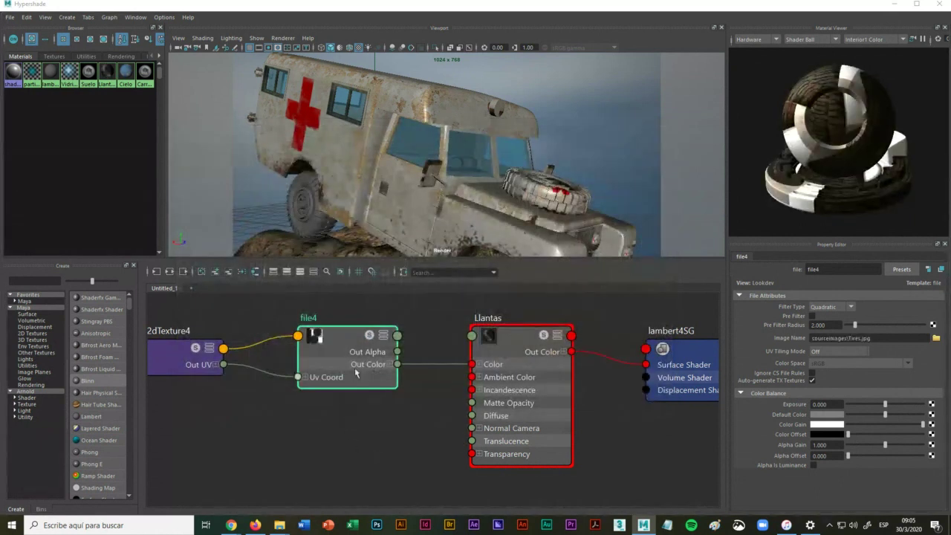
Step: Assign the Llantas material to the rear and front tires on the ambulance's right side
{"action": "left_click", "coordinate": [312, 223]}
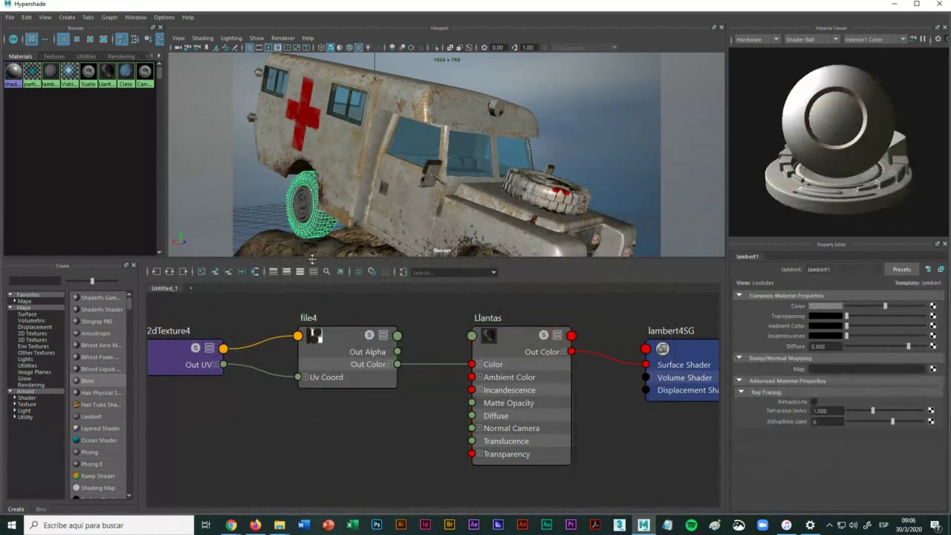
{"action": "right_click", "coordinate": [341, 337]}
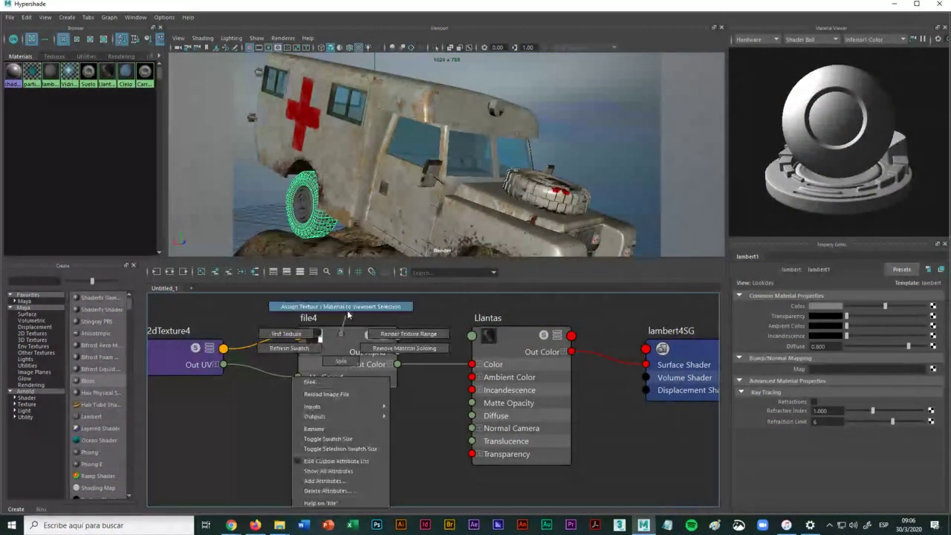
{"action": "left_click", "coordinate": [336, 231]}
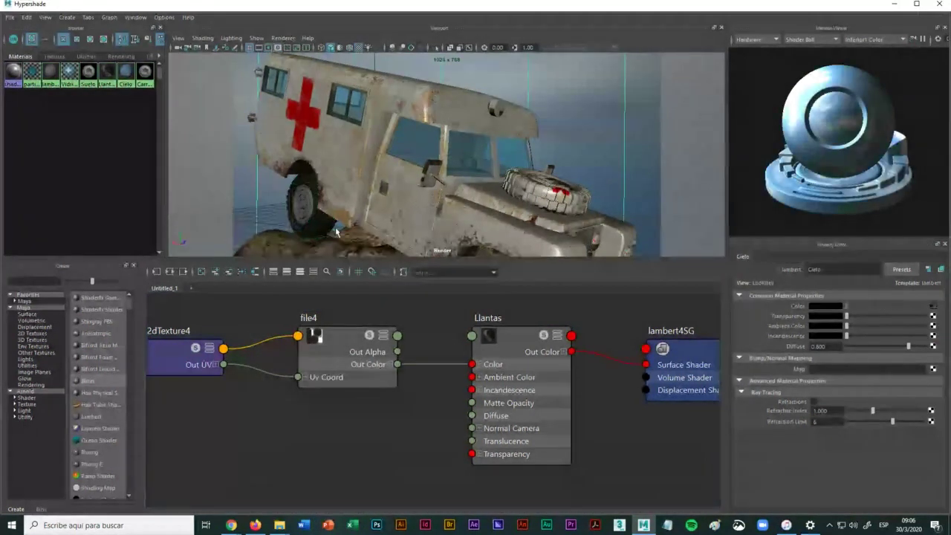
{"action": "left_click_drag", "start_coordinate": [337, 233], "coordinate": [409, 206], "text": "alt"}
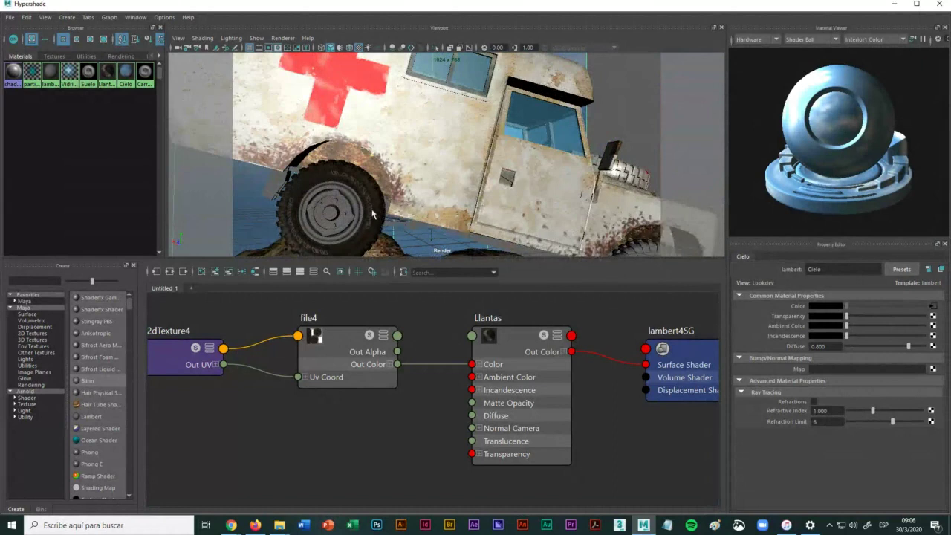
{"action": "scroll", "coordinate": [376, 213], "scroll_direction": "down", "scroll_amount": 5}
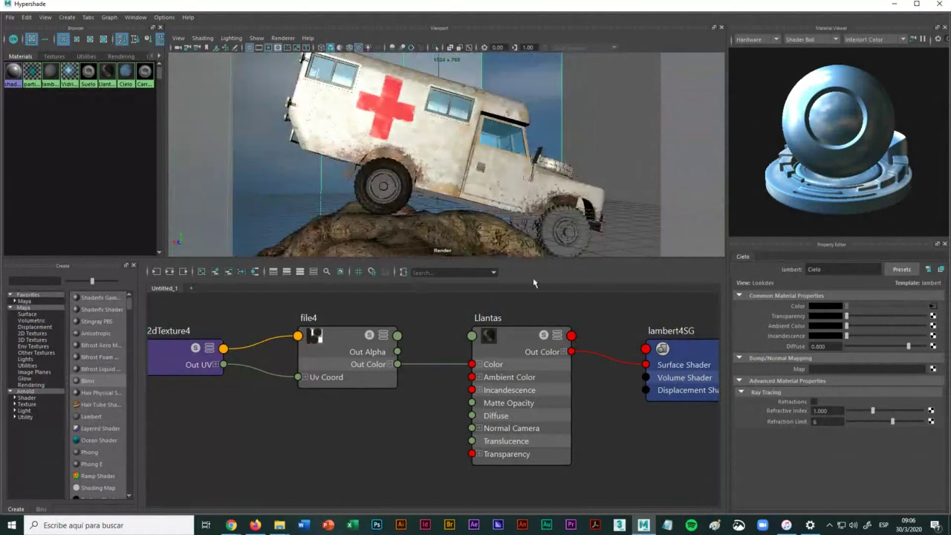
{"action": "left_click", "coordinate": [553, 249]}
{"action": "right_click_drag", "start_coordinate": [333, 347], "coordinate": [347, 314]}
Step: Assign the Llantas material to the rear and front tires on the ambulance's left side
{"action": "left_click_drag", "start_coordinate": [322, 187], "coordinate": [464, 230], "text": "alt"}
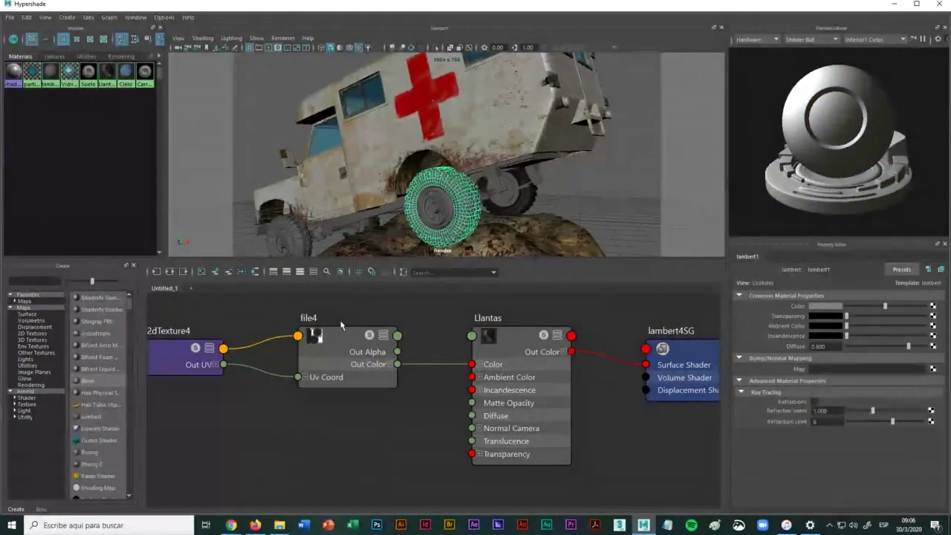
{"action": "right_click_drag", "start_coordinate": [340, 331], "coordinate": [354, 300]}
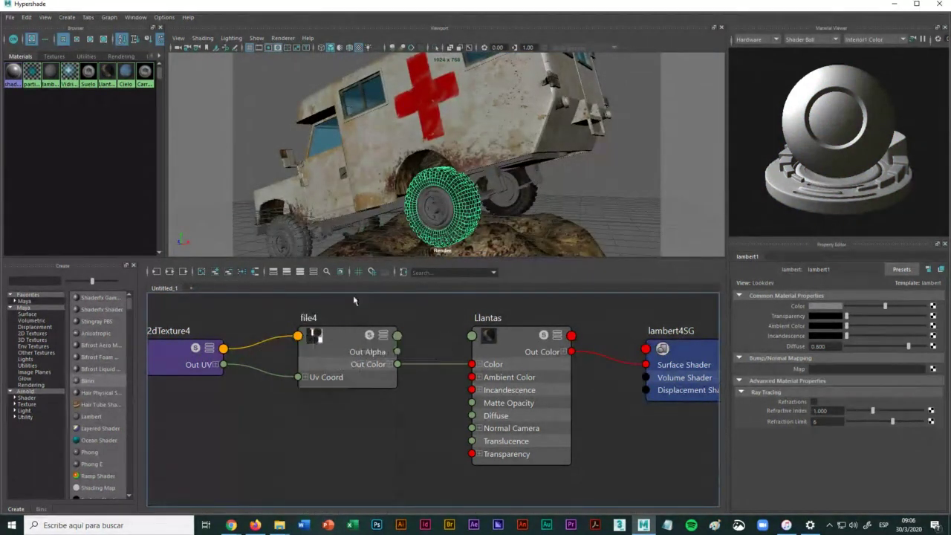
{"action": "left_click", "coordinate": [304, 250]}
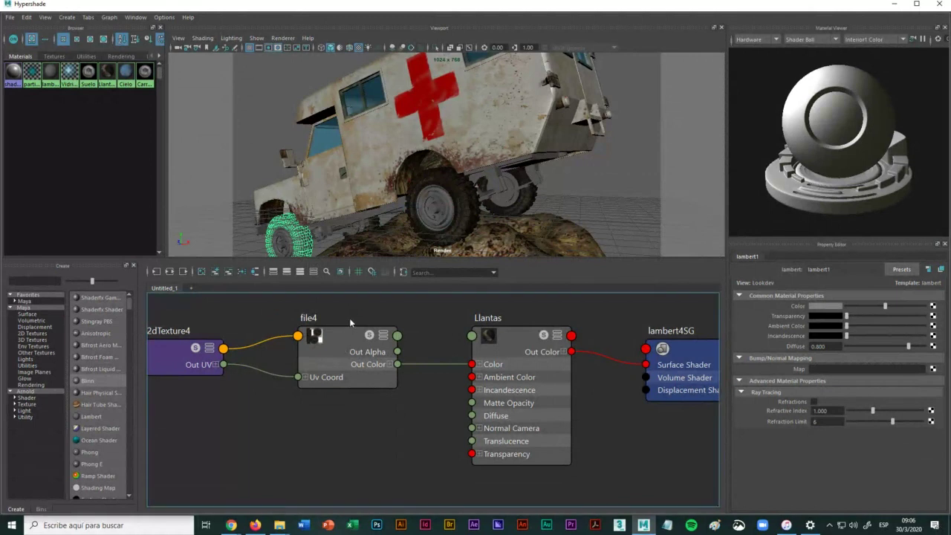
{"action": "right_click_drag", "start_coordinate": [342, 333], "coordinate": [349, 306]}
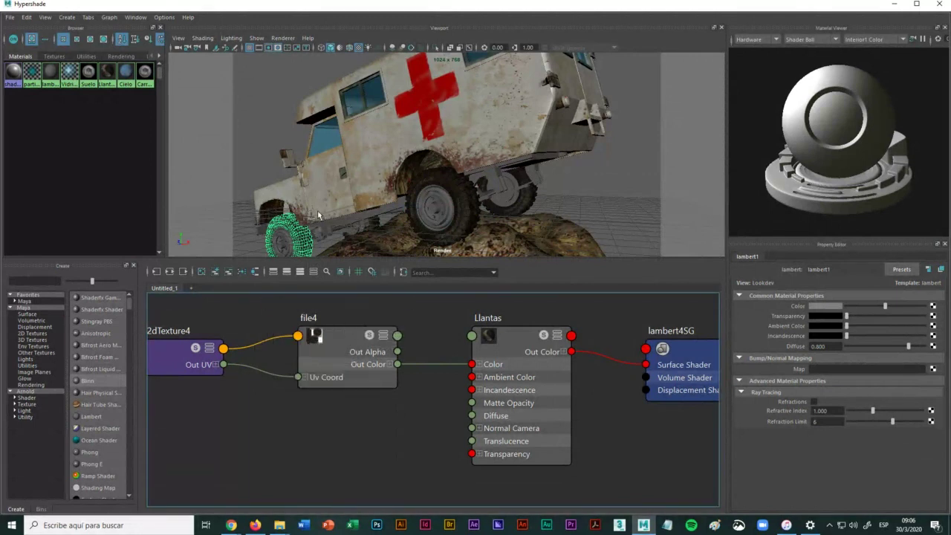
Step: Assign the Llantas material to the spare tire mounted on the ambulance's hood
{"action": "left_click_drag", "start_coordinate": [318, 214], "coordinate": [424, 245], "text": "alt"}
{"action": "left_click", "coordinate": [424, 245]}
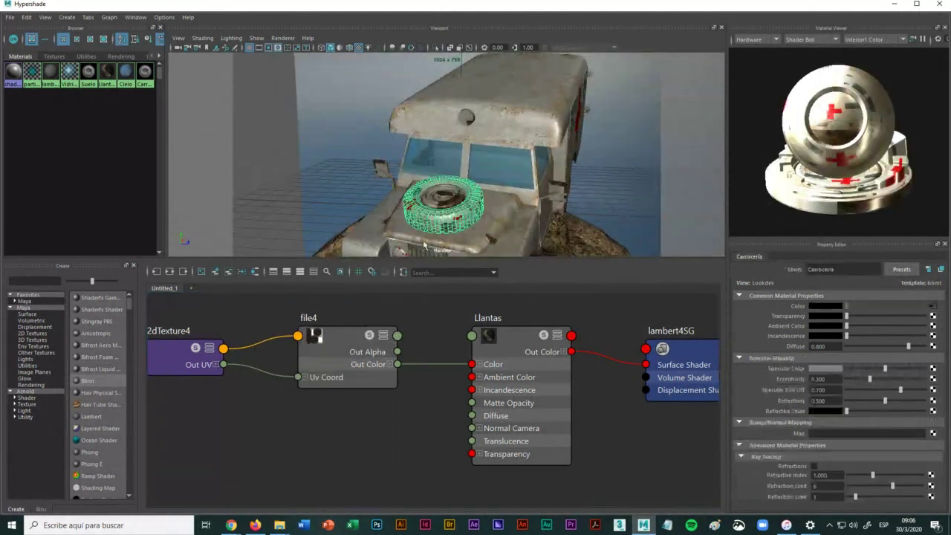
{"action": "right_click_drag", "start_coordinate": [340, 337], "coordinate": [355, 311]}
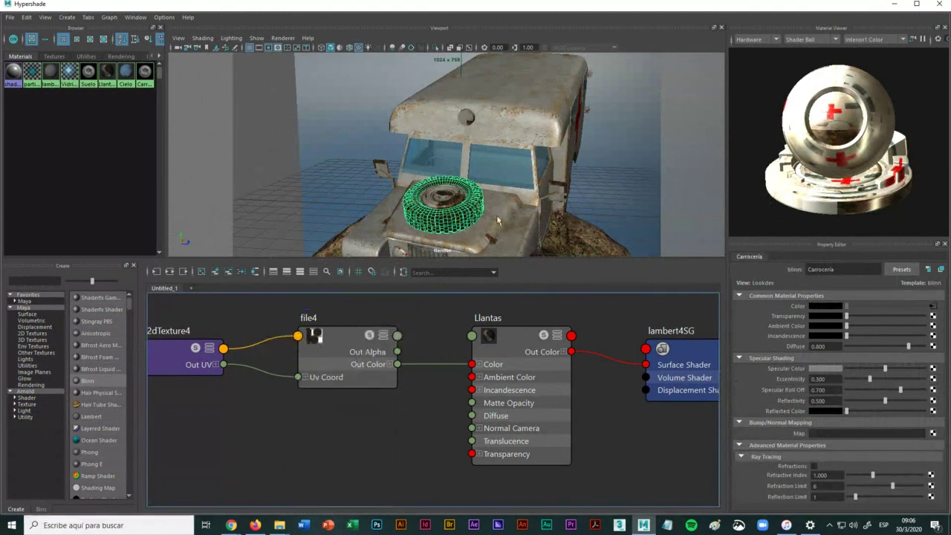
{"action": "left_click", "coordinate": [496, 221]}
{"action": "scroll", "coordinate": [490, 221], "scroll_direction": "up", "scroll_amount": 4}
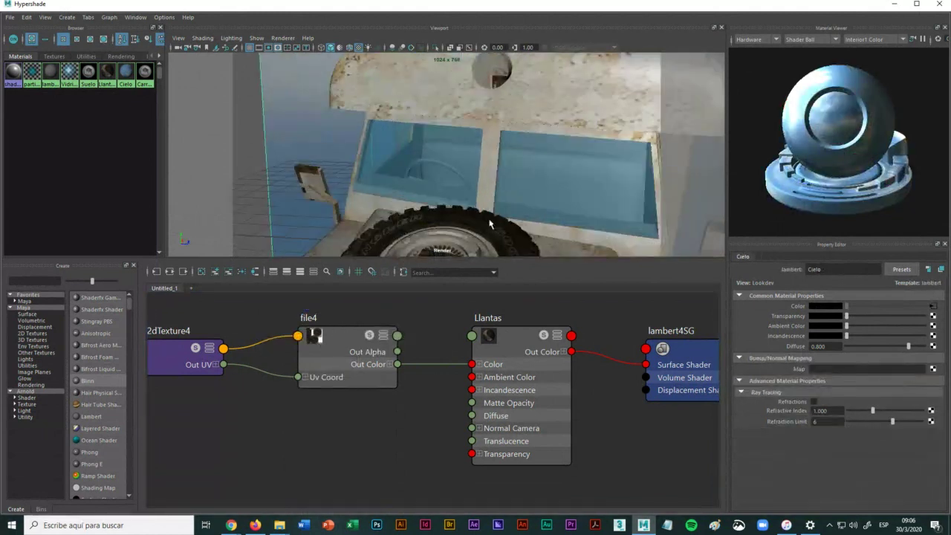
Step: Examine the right rear wheel and select its rim to check which material it uses
{"action": "scroll", "coordinate": [489, 223], "scroll_direction": "down", "scroll_amount": 4}
{"action": "left_click_drag", "start_coordinate": [430, 223], "coordinate": [399, 211], "text": "alt"}
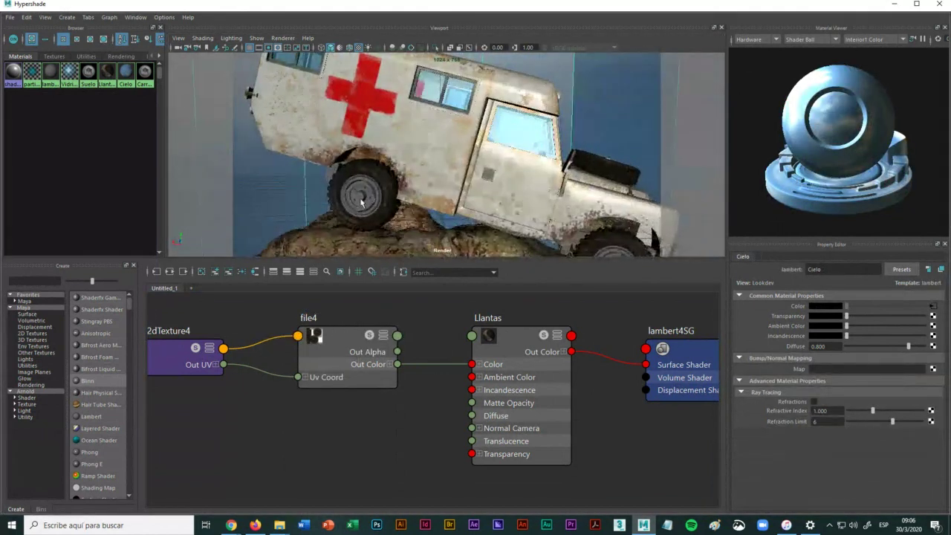
{"action": "left_click", "coordinate": [361, 202]}
{"action": "left_click", "coordinate": [386, 220]}
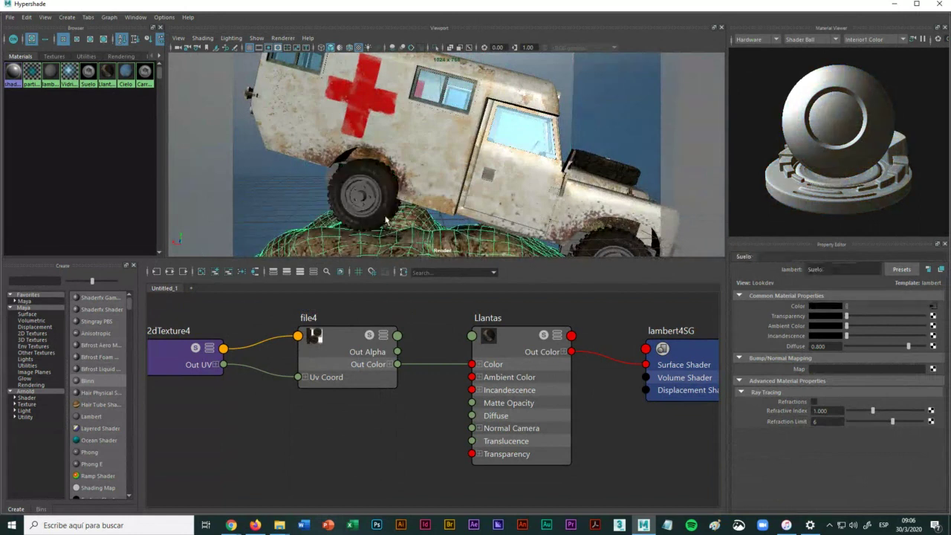
{"action": "left_click", "coordinate": [377, 208]}
{"action": "left_click", "coordinate": [369, 208]}
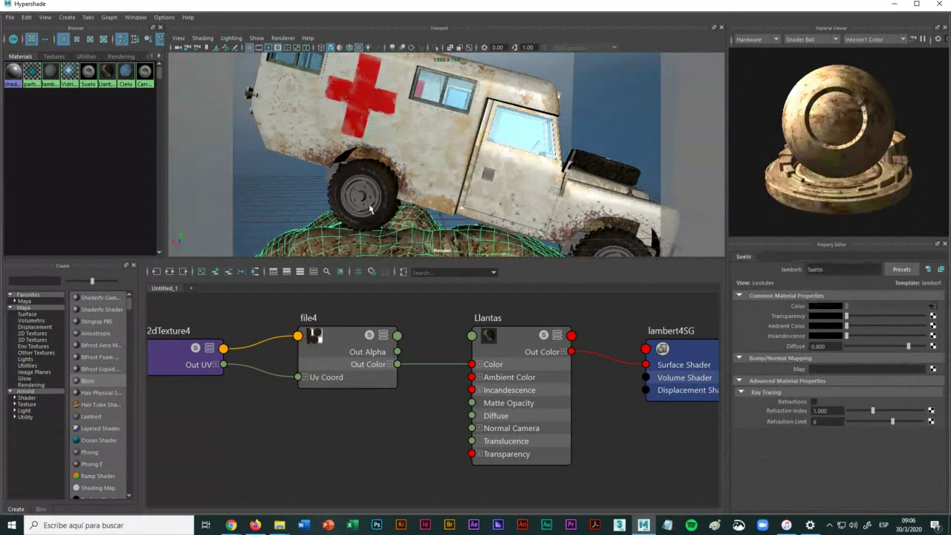
{"action": "left_click", "coordinate": [369, 209]}
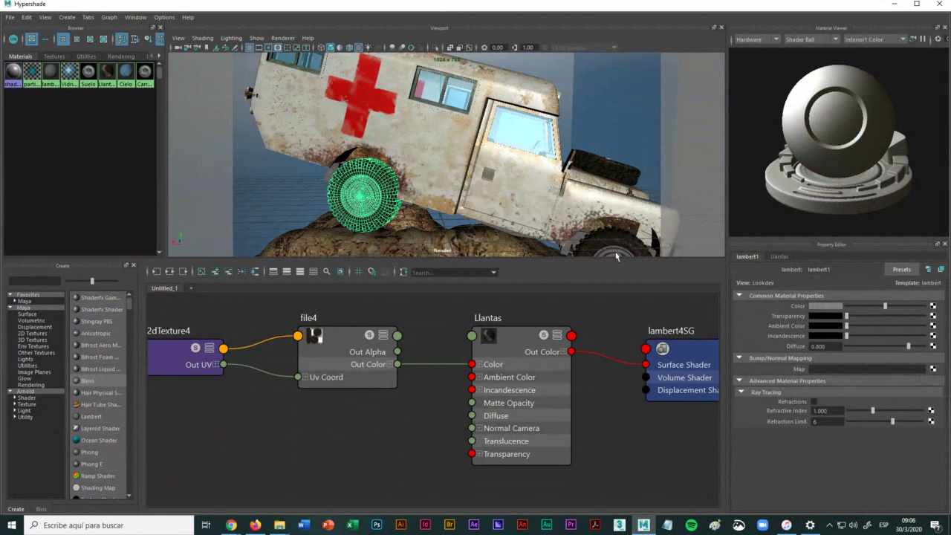
Step: Close the Hypershade and save the scene
{"action": "left_click", "coordinate": [939, 4]}
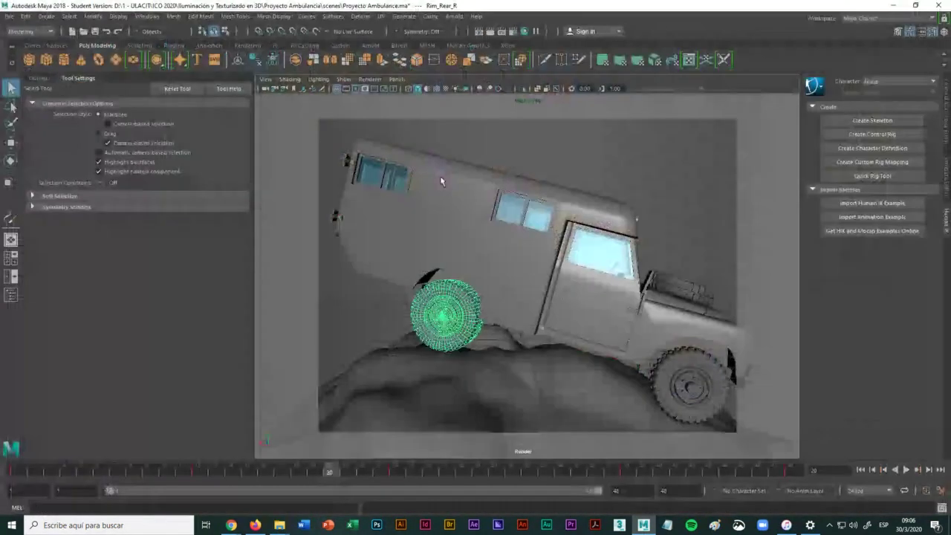
{"action": "left_click", "coordinate": [263, 194]}
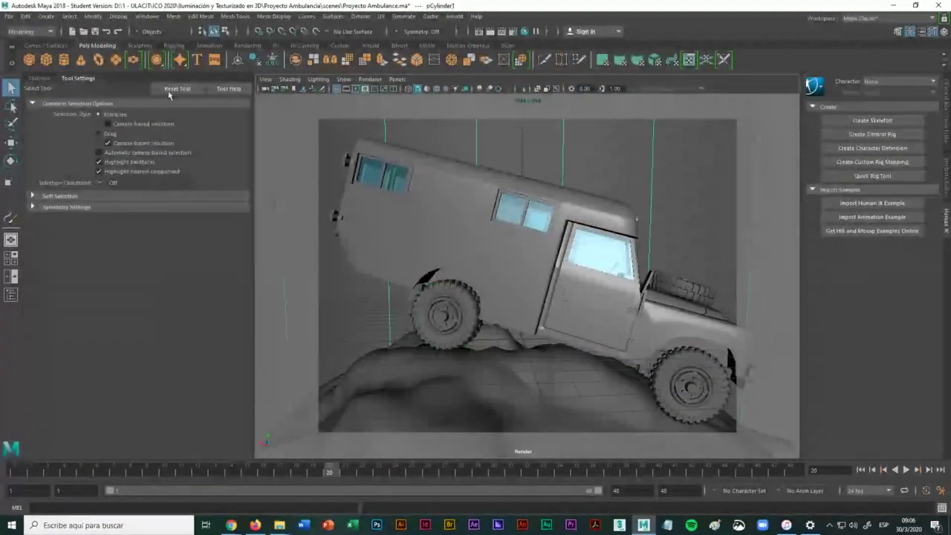
{"action": "left_click", "coordinate": [10, 16]}
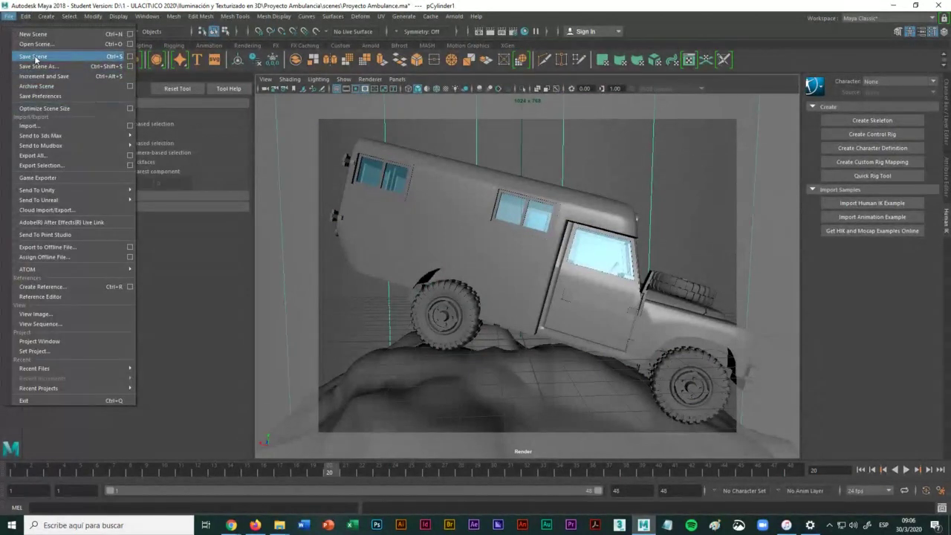
{"action": "left_click", "coordinate": [34, 56]}
{"action": "left_click", "coordinate": [453, 271]}
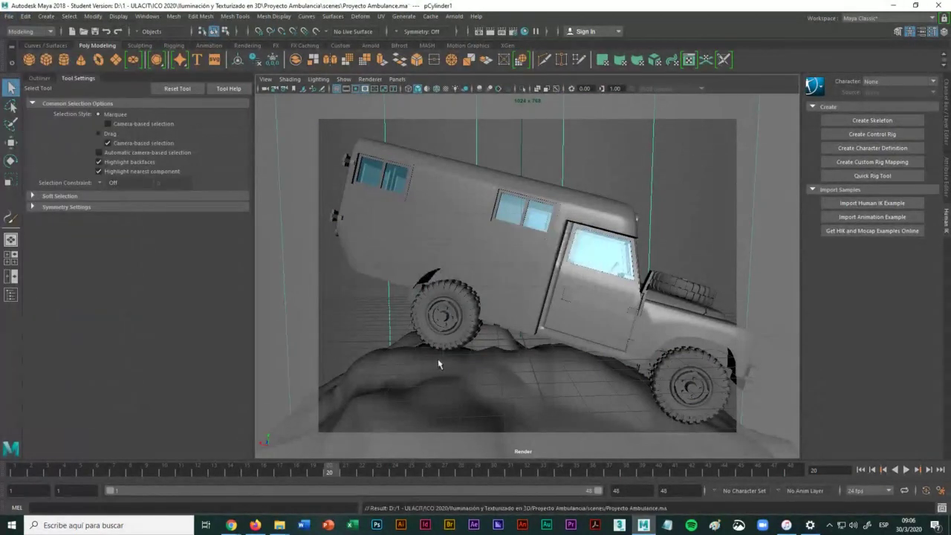
{"action": "scroll", "coordinate": [418, 365], "scroll_direction": "up", "scroll_amount": 5}
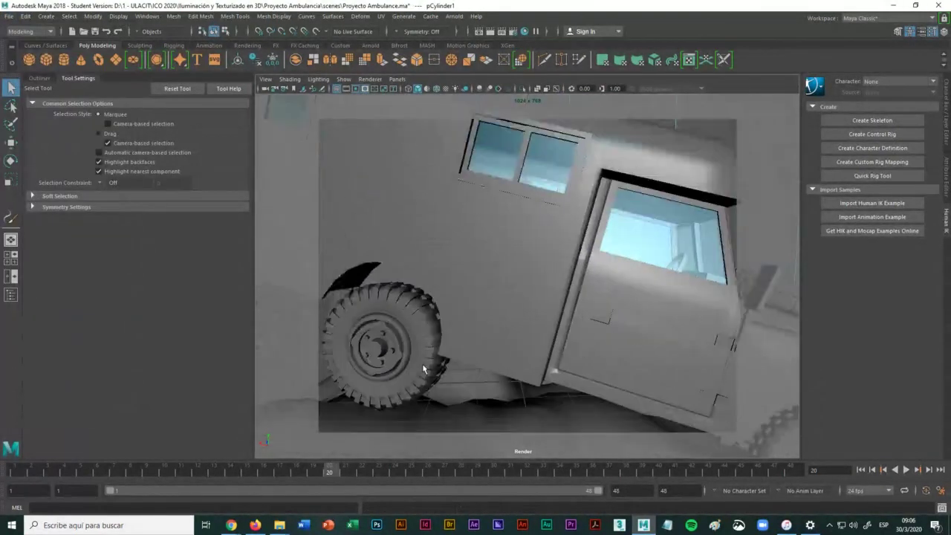
{"action": "left_click", "coordinate": [423, 369]}
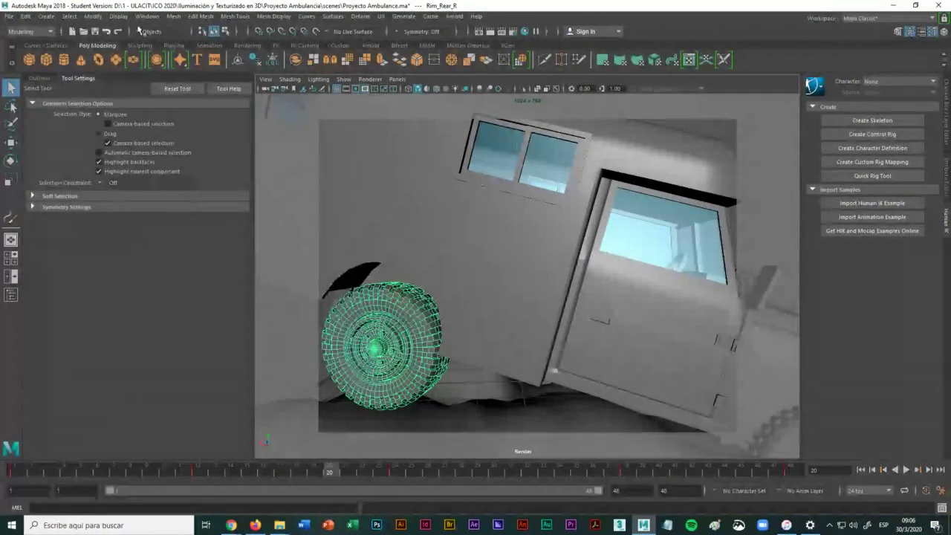
{"action": "left_click", "coordinate": [201, 17]}
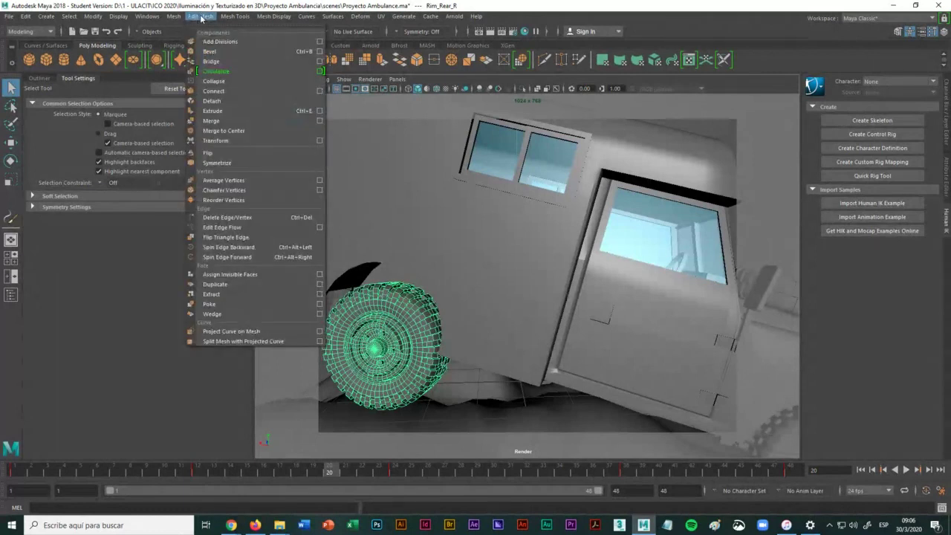
{"action": "mouse_move", "coordinate": [170, 18]}
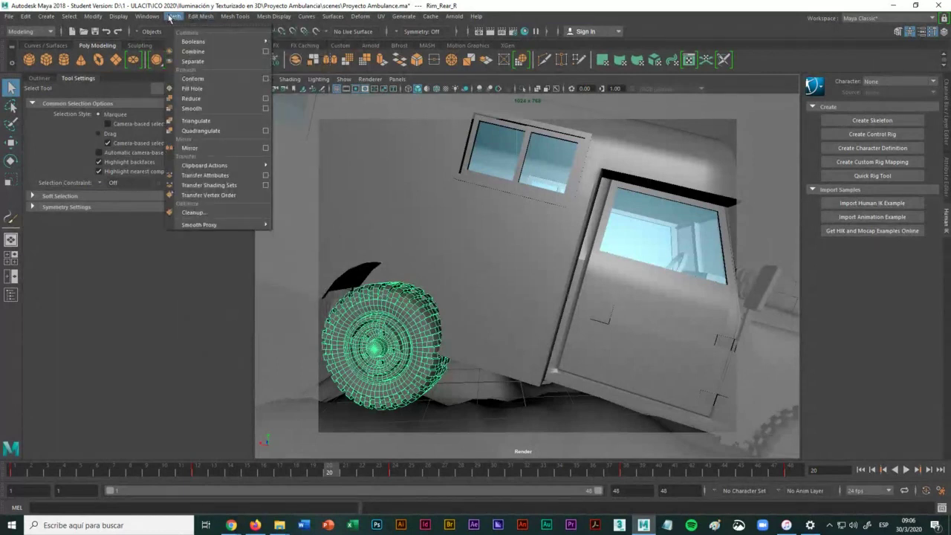
{"action": "mouse_move", "coordinate": [126, 20]}
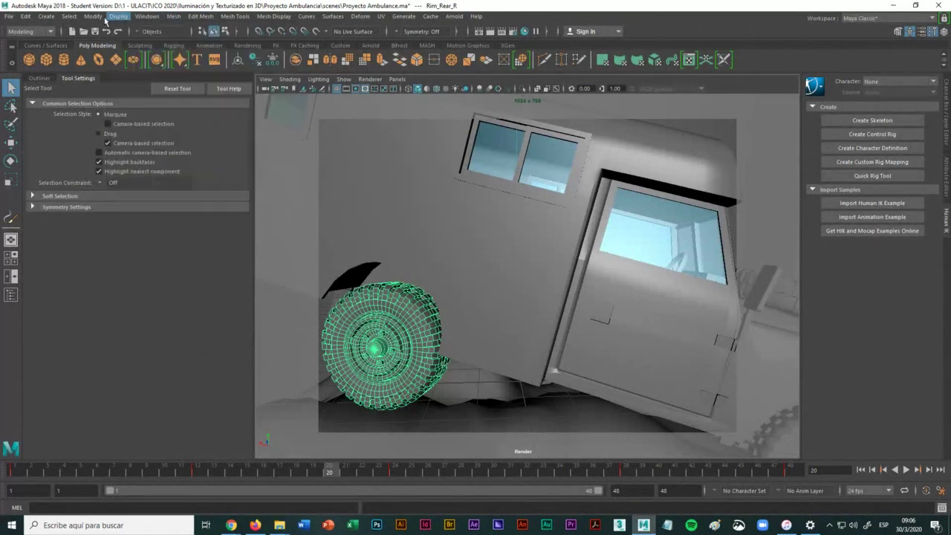
{"action": "mouse_move", "coordinate": [72, 20]}
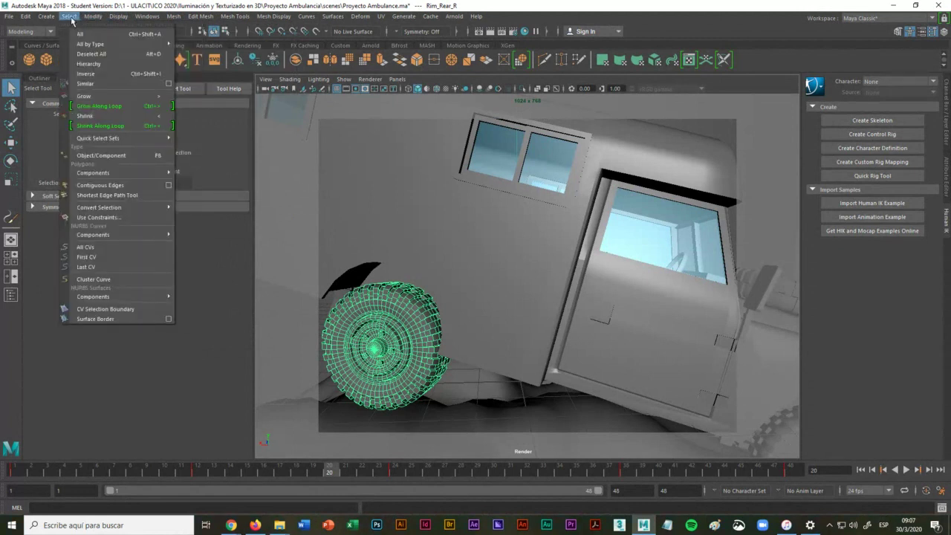
{"action": "left_click", "coordinate": [175, 16]}
{"action": "left_click", "coordinate": [199, 16]}
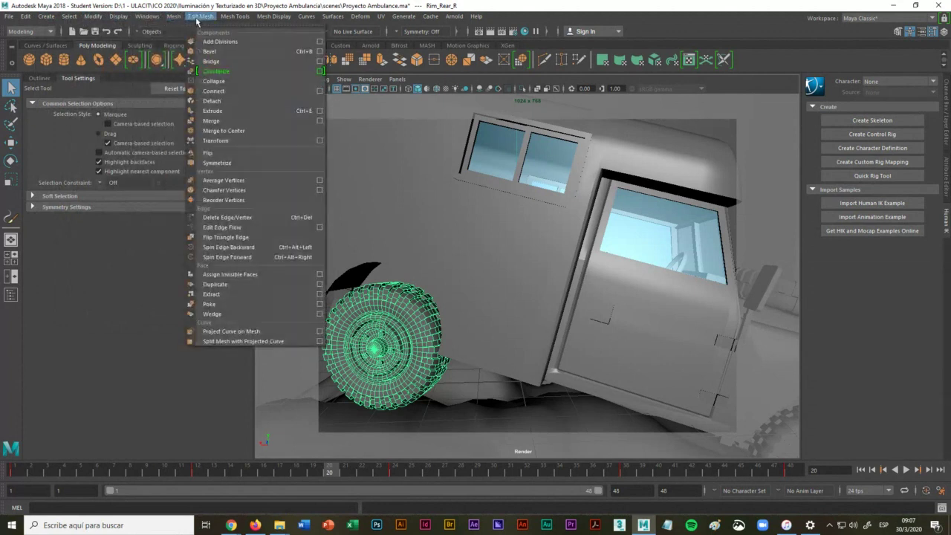
{"action": "left_click", "coordinate": [289, 364]}
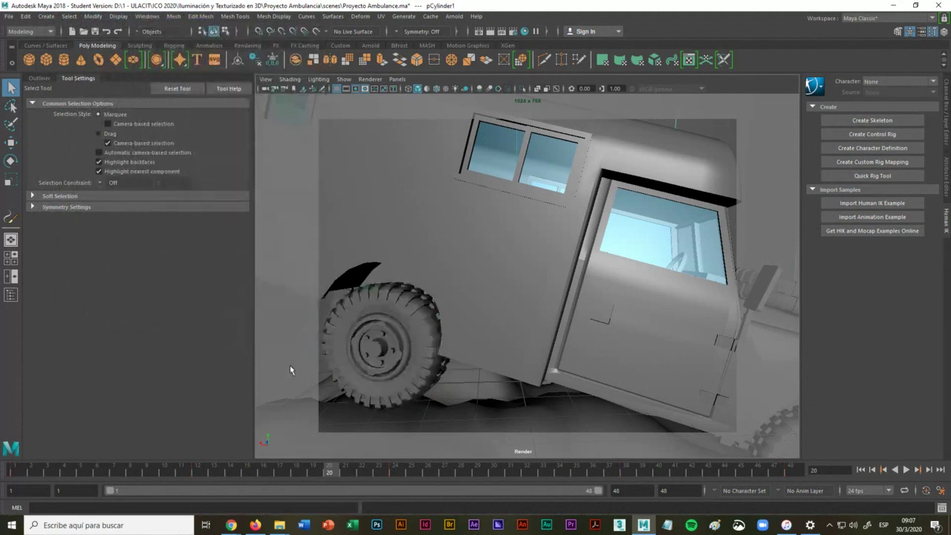
{"action": "left_click", "coordinate": [393, 355]}
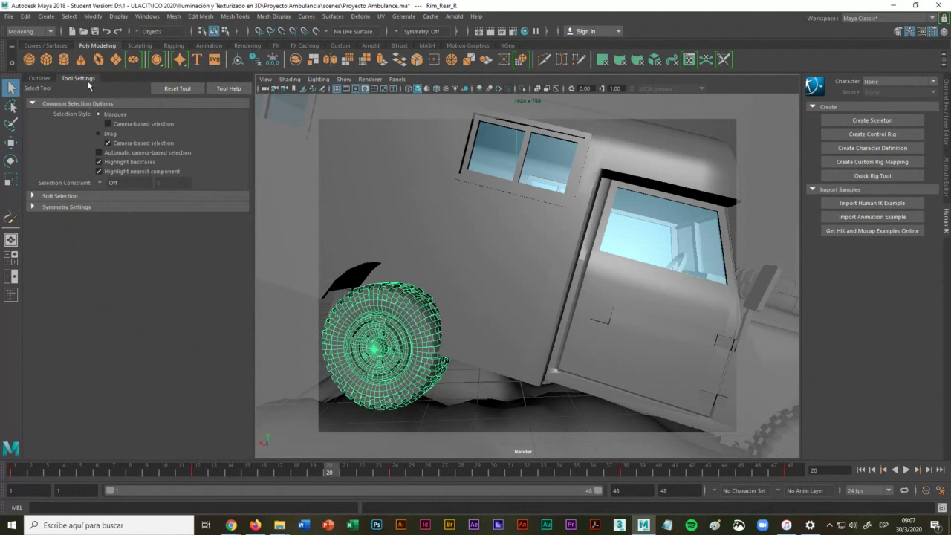
{"action": "left_click", "coordinate": [26, 16]}
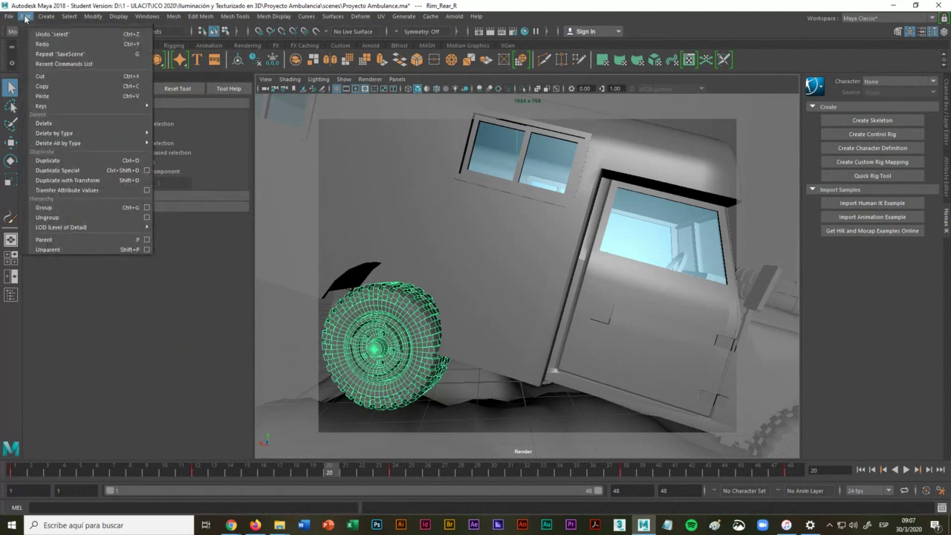
{"action": "mouse_move", "coordinate": [48, 17]}
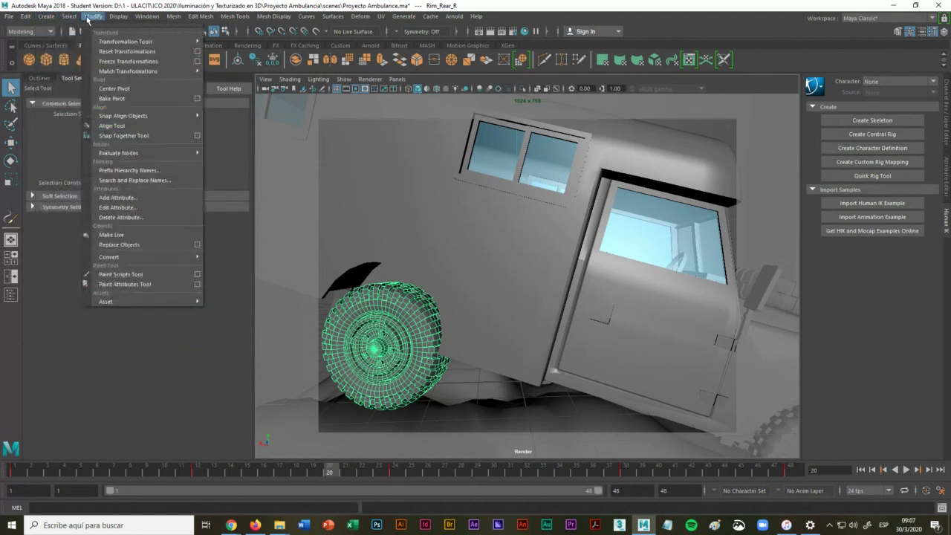
{"action": "mouse_move", "coordinate": [116, 17]}
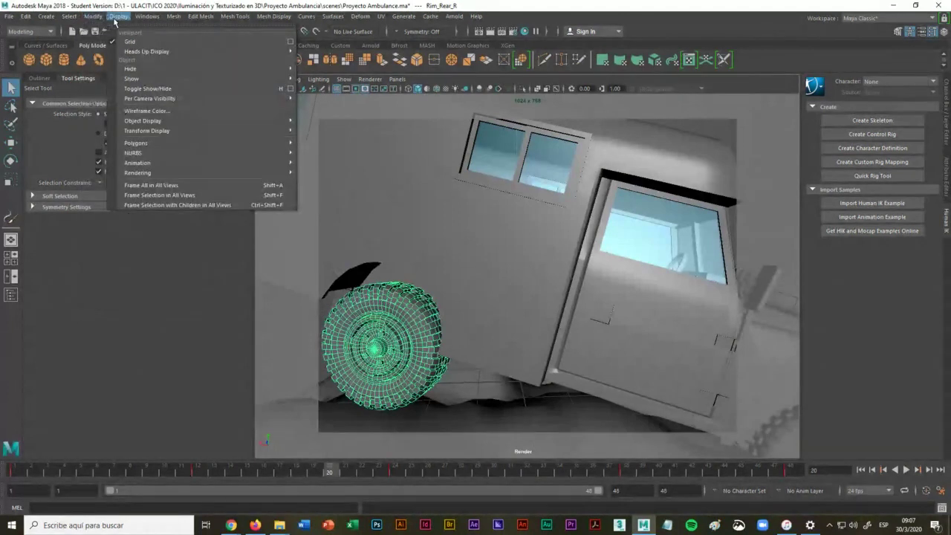
{"action": "mouse_move", "coordinate": [174, 18]}
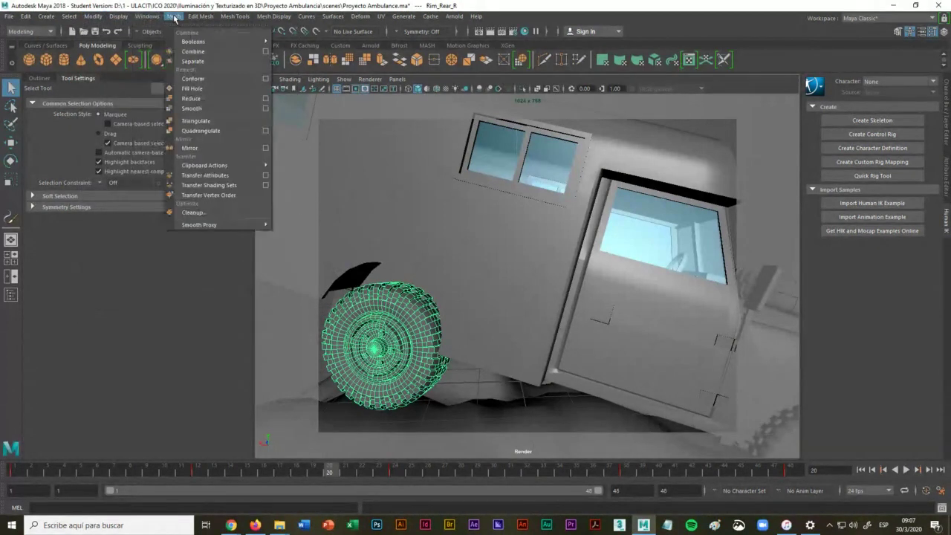
{"action": "left_click", "coordinate": [227, 18]}
{"action": "mouse_move", "coordinate": [266, 19]}
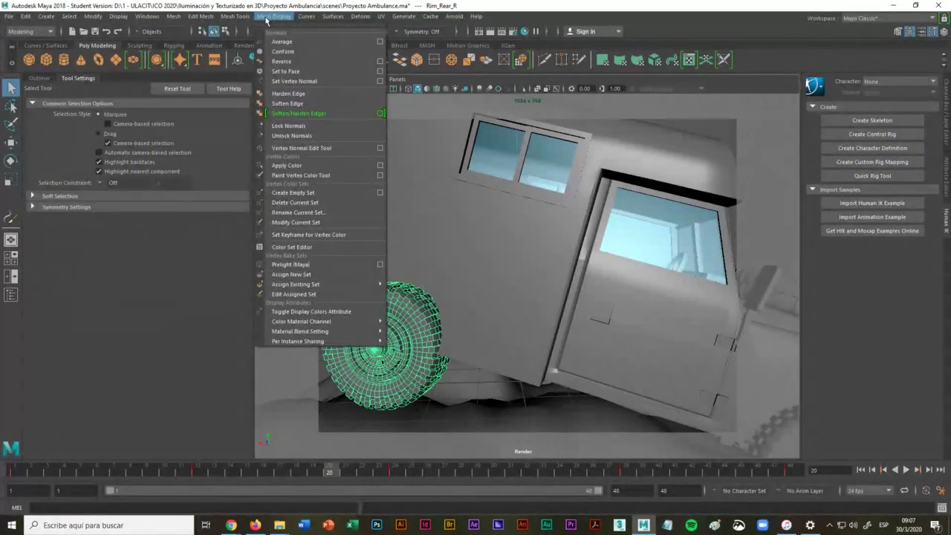
{"action": "left_click", "coordinate": [297, 371]}
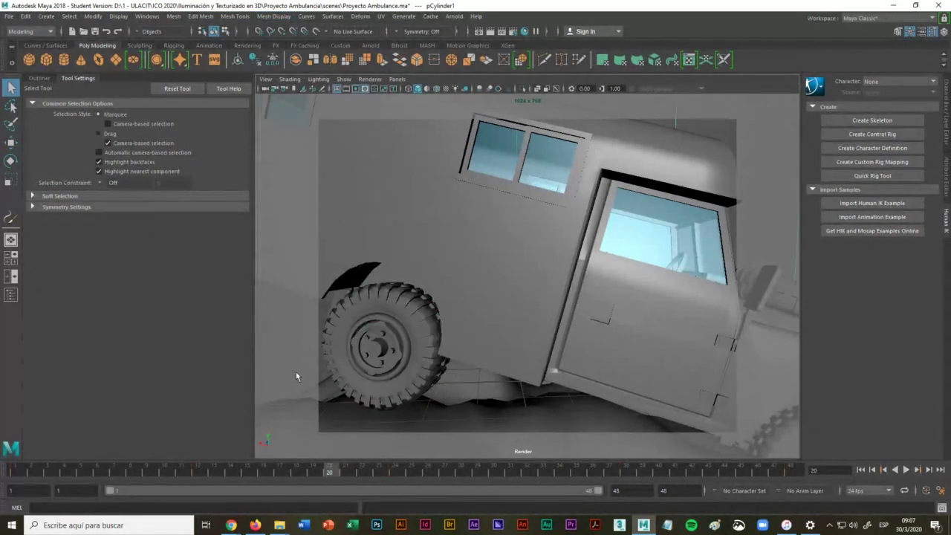
Step: Turn the viewport's textured display back on so the whole scene shows its materials, and clear the selection
{"action": "left_click", "coordinate": [376, 353]}
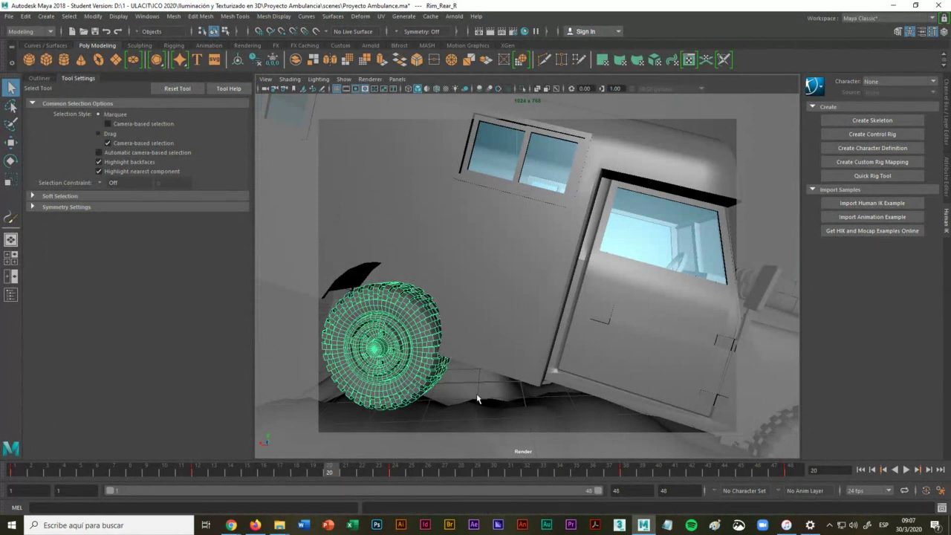
{"action": "left_click", "coordinate": [426, 89]}
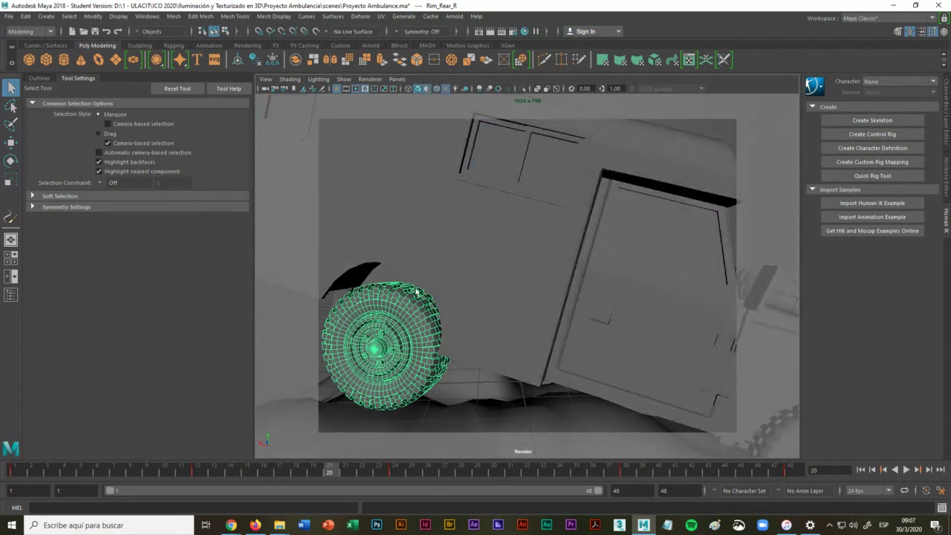
{"action": "left_click", "coordinate": [426, 89]}
{"action": "left_click", "coordinate": [504, 396]}
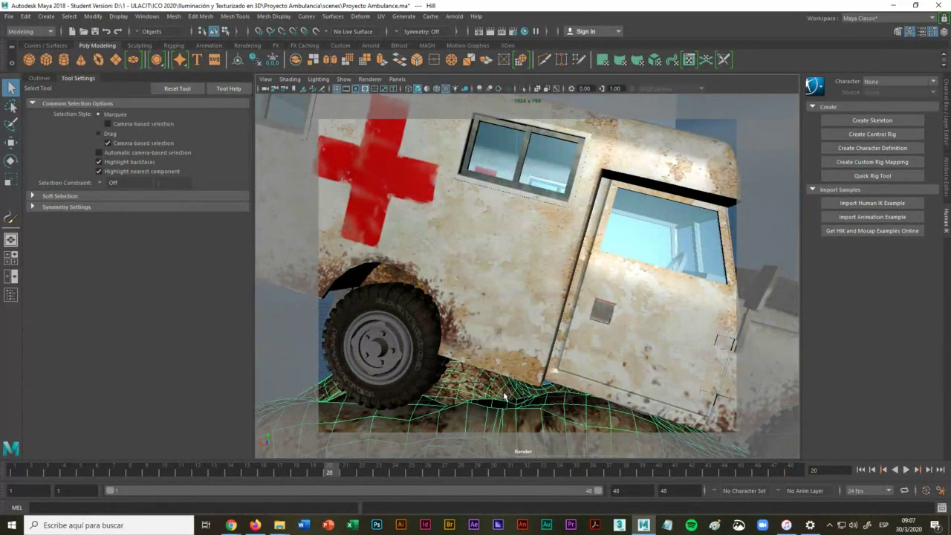
{"action": "left_click_drag", "start_coordinate": [440, 351], "coordinate": [437, 349], "text": "alt"}
{"action": "scroll", "coordinate": [437, 349], "scroll_direction": "down", "scroll_amount": 5}
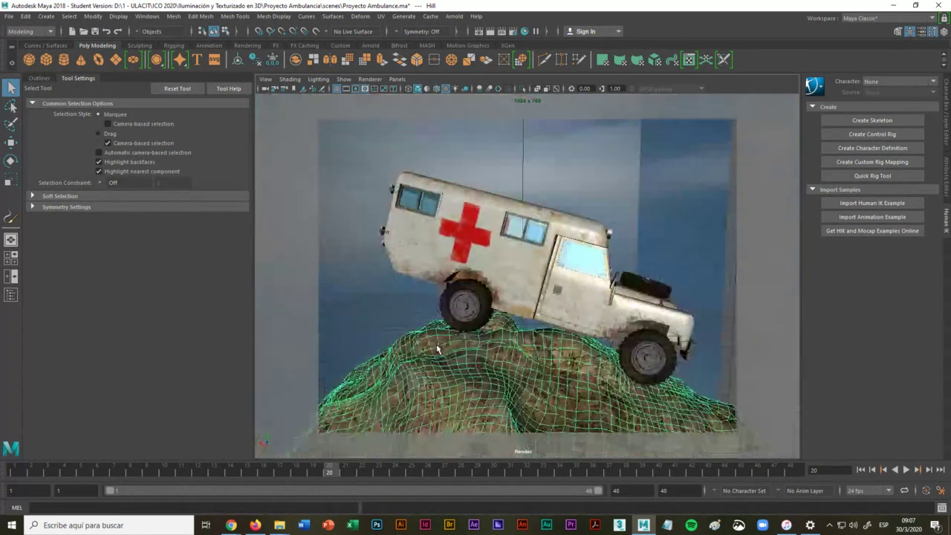
{"action": "left_click", "coordinate": [780, 362]}
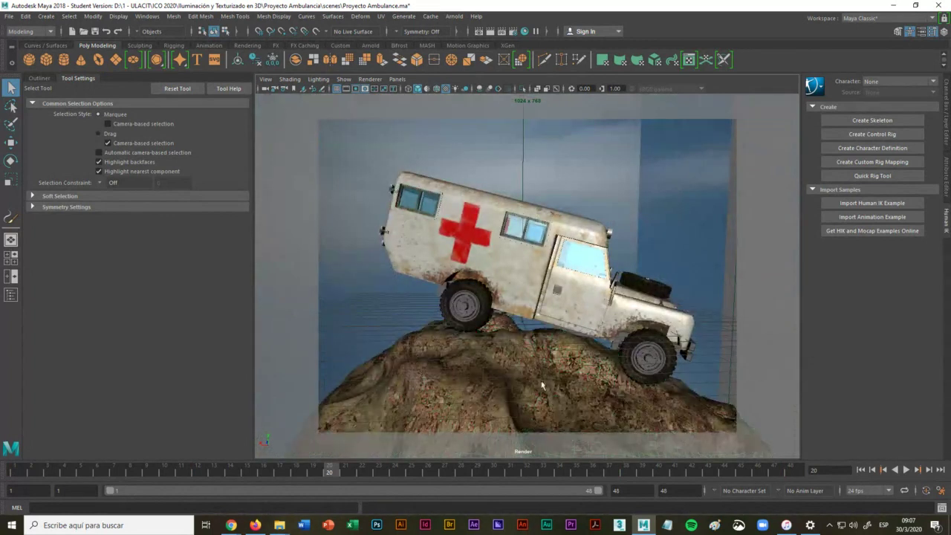
Step: Ungroup the right rear wheel to separate its rim from the tire, and select the rim alone
{"action": "left_click_drag", "start_coordinate": [501, 334], "coordinate": [428, 352], "text": "alt"}
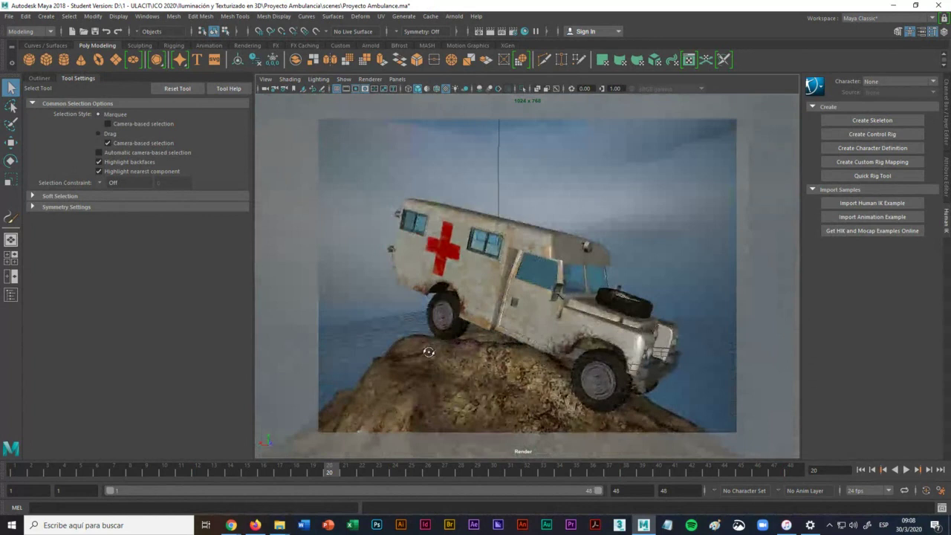
{"action": "scroll", "coordinate": [450, 361], "scroll_direction": "up", "scroll_amount": 3}
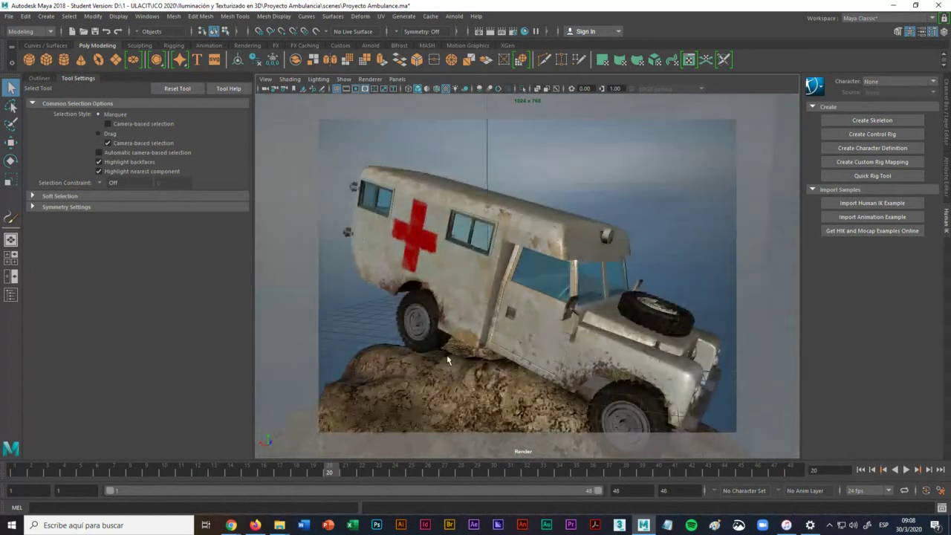
{"action": "middle_click_drag", "start_coordinate": [447, 360], "coordinate": [454, 355], "text": "alt"}
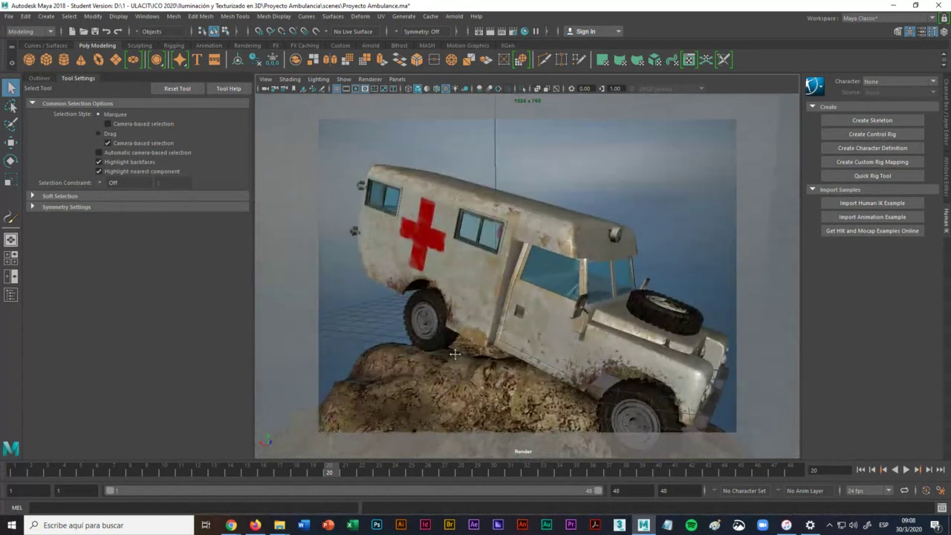
{"action": "left_click", "coordinate": [422, 300]}
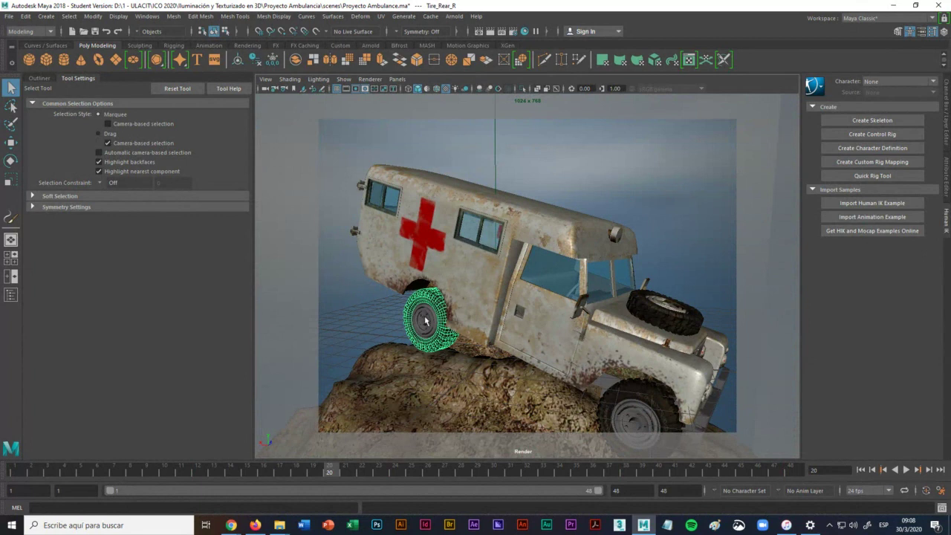
{"action": "left_click", "coordinate": [303, 307]}
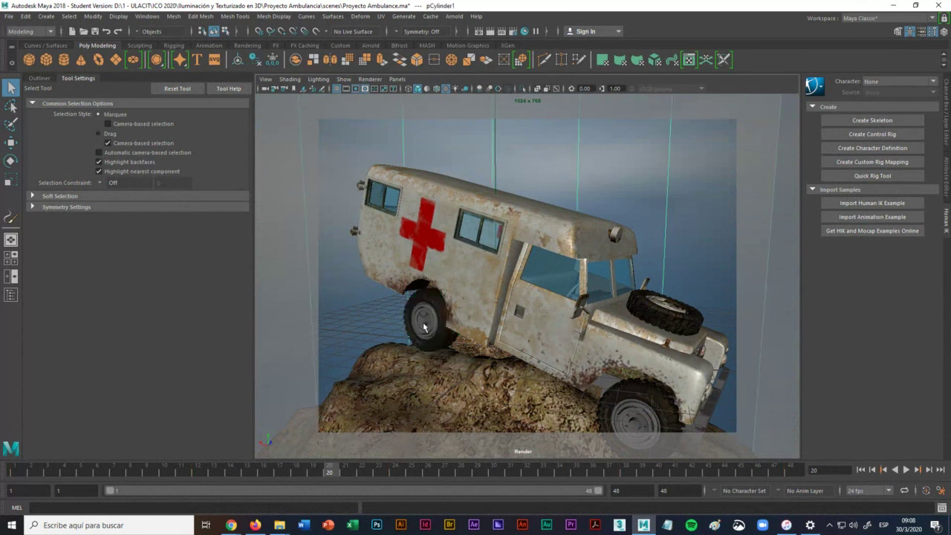
{"action": "left_click", "coordinate": [426, 324]}
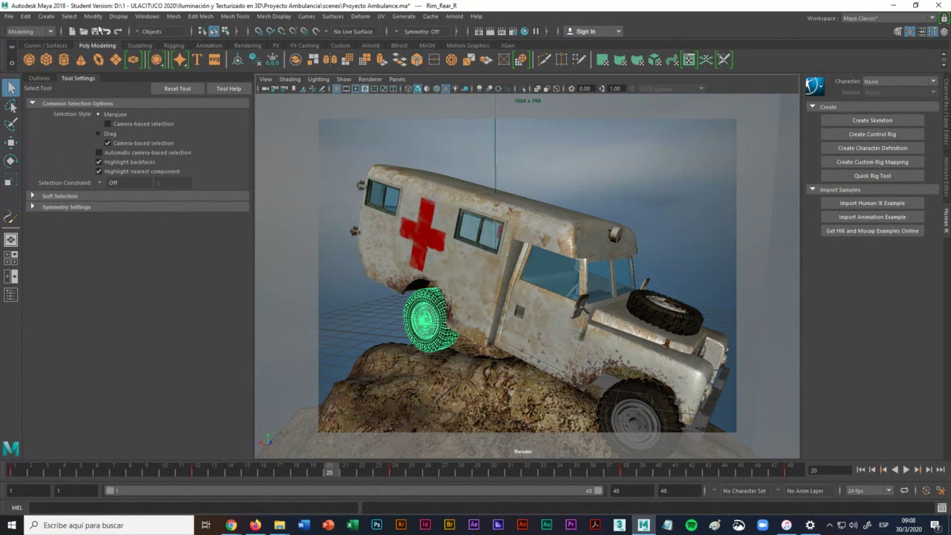
{"action": "left_click", "coordinate": [25, 16]}
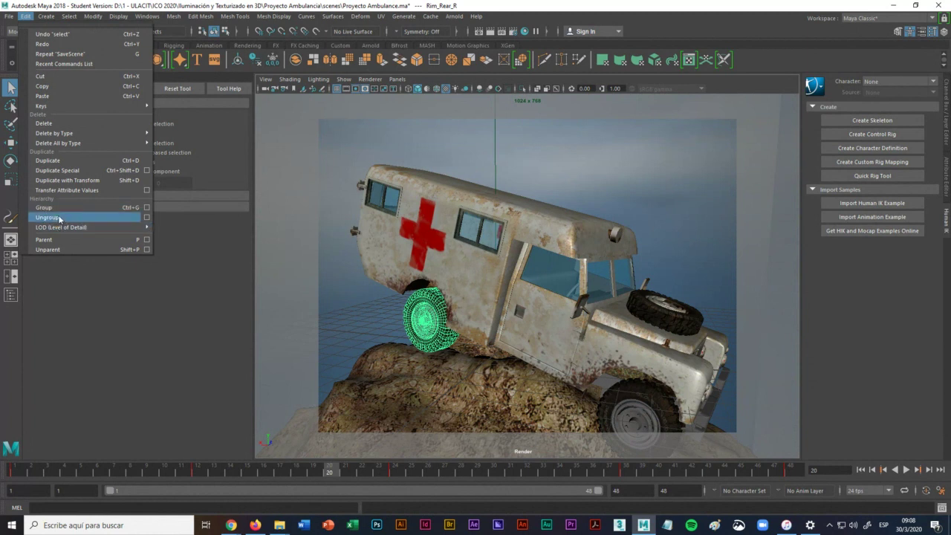
{"action": "left_click", "coordinate": [58, 218]}
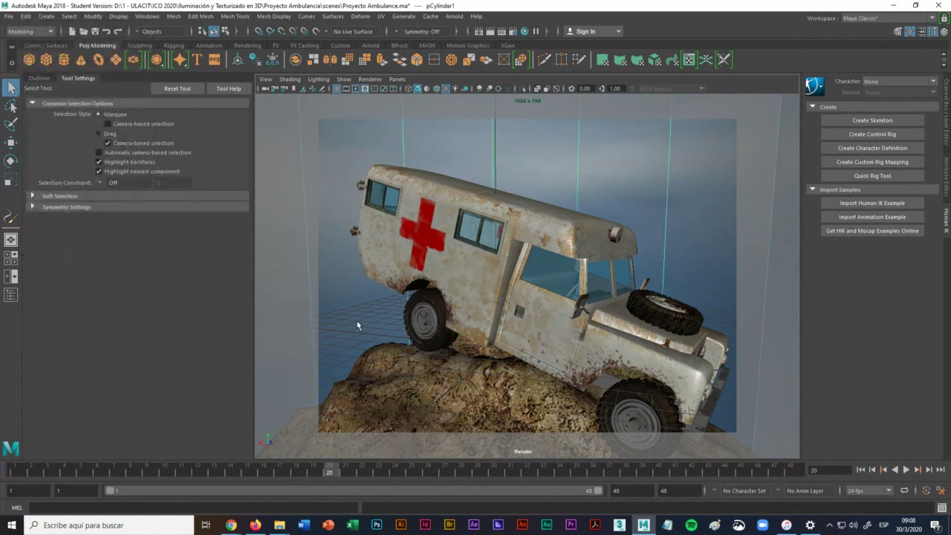
{"action": "left_click", "coordinate": [424, 326]}
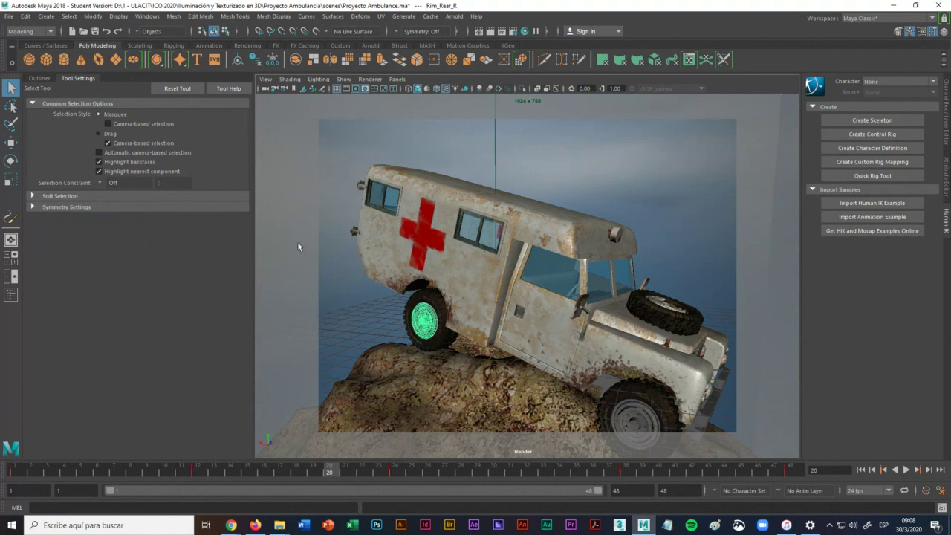
Step: Ungroup the right front wheel to separate its rim from the tire
{"action": "left_click", "coordinate": [26, 16]}
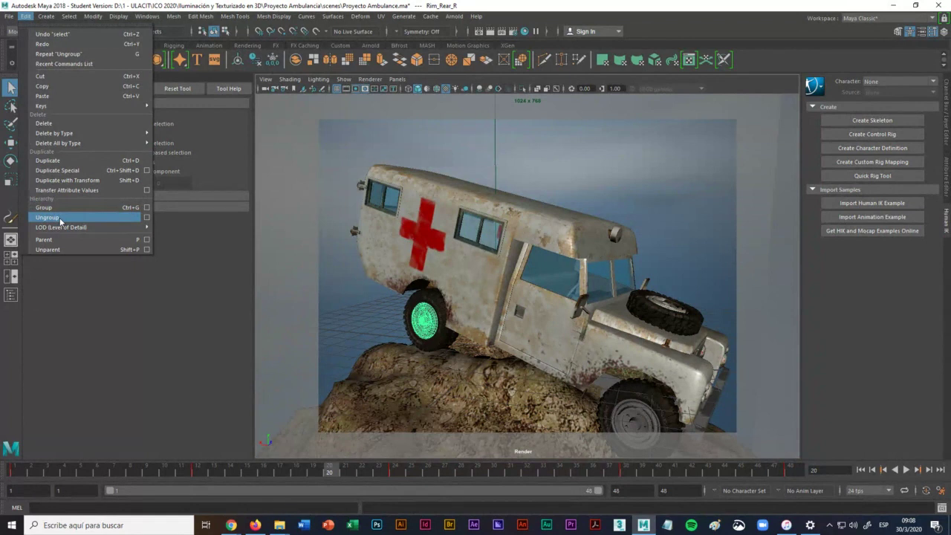
{"action": "left_click", "coordinate": [646, 421]}
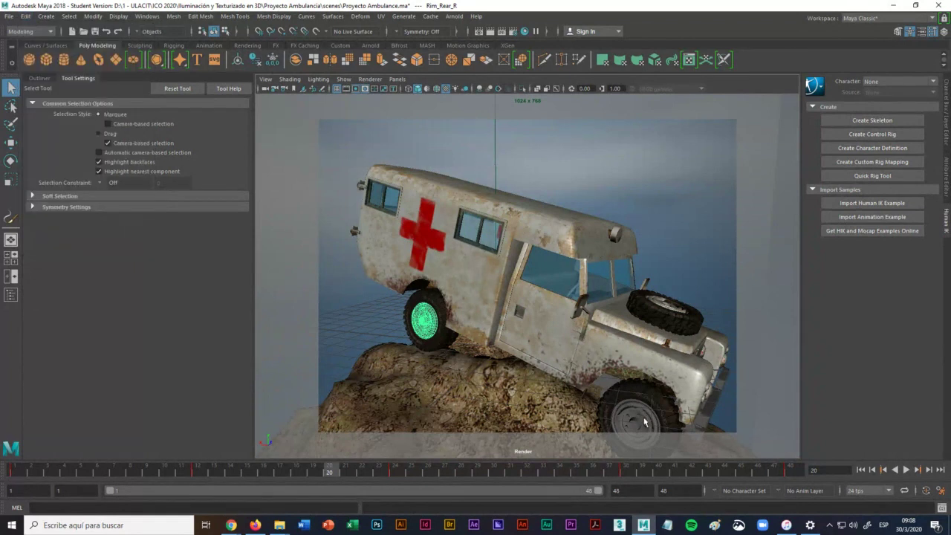
{"action": "left_click", "coordinate": [646, 421]}
{"action": "left_click", "coordinate": [28, 16]}
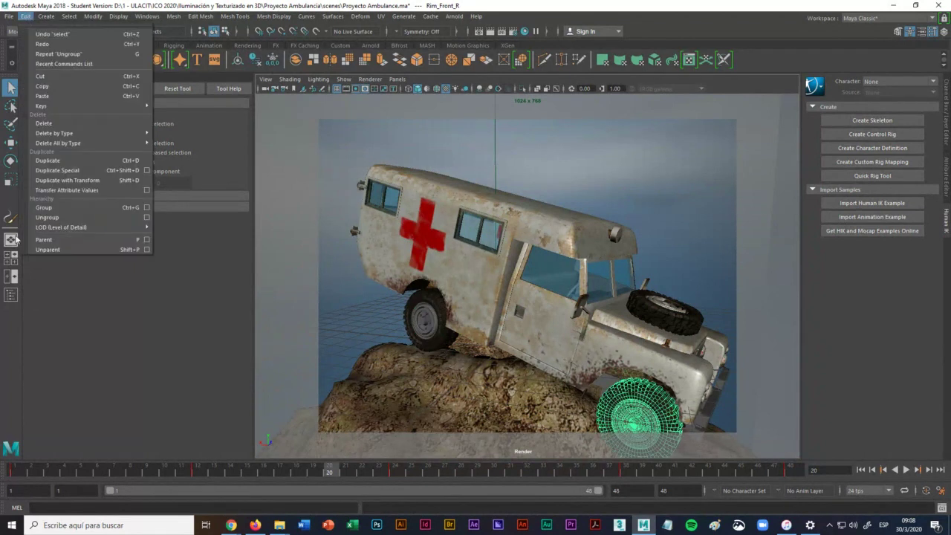
{"action": "left_click", "coordinate": [49, 217]}
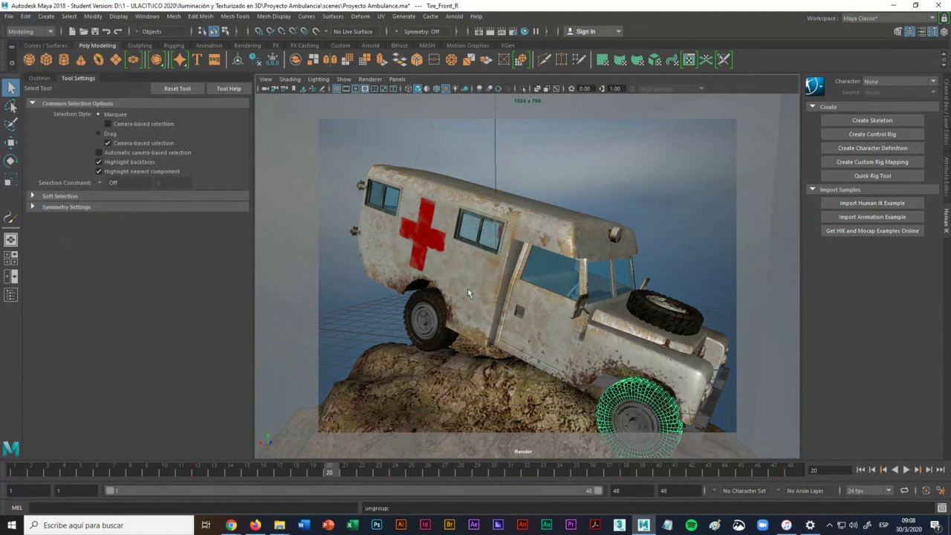
Step: Ungroup the spare wheel on the hood to separate its rim from the tire
{"action": "left_click_drag", "start_coordinate": [528, 300], "coordinate": [582, 377], "text": "alt"}
{"action": "key", "text": "super"}
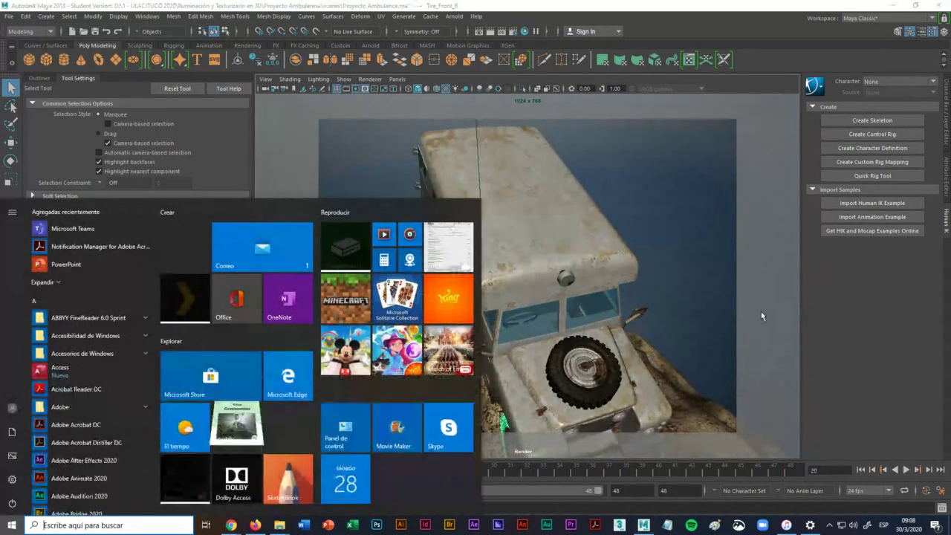
{"action": "left_click", "coordinate": [562, 382]}
{"action": "left_click", "coordinate": [562, 382]}
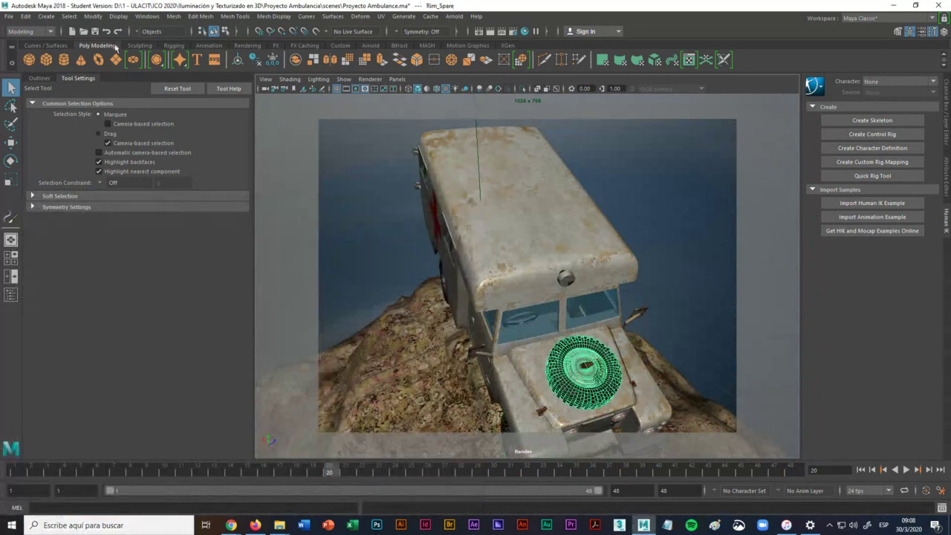
{"action": "left_click", "coordinate": [26, 16]}
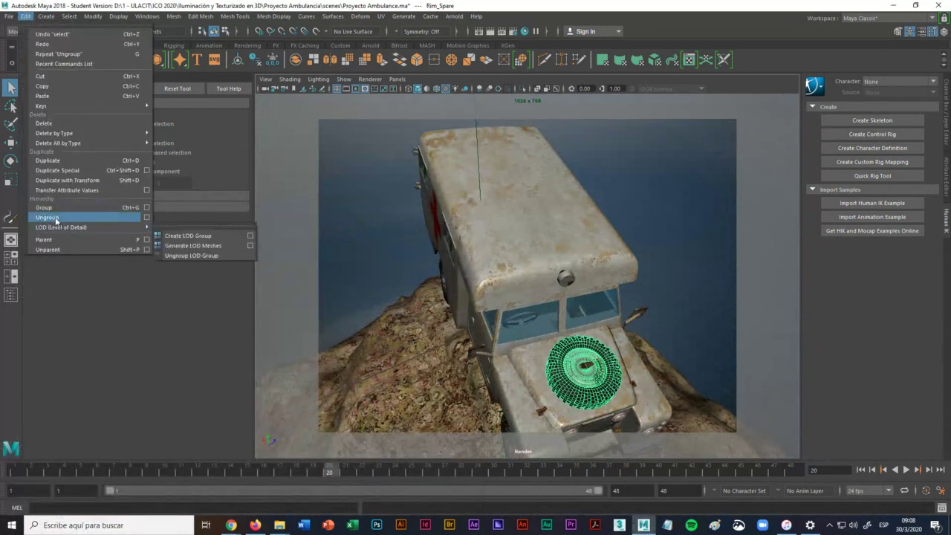
{"action": "left_click", "coordinate": [584, 362]}
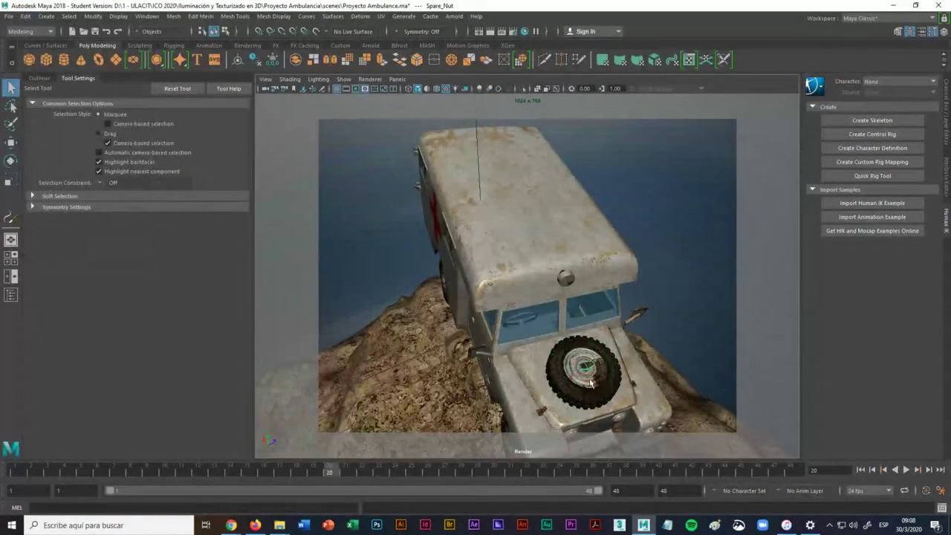
{"action": "left_click", "coordinate": [592, 382]}
{"action": "left_click", "coordinate": [605, 410]}
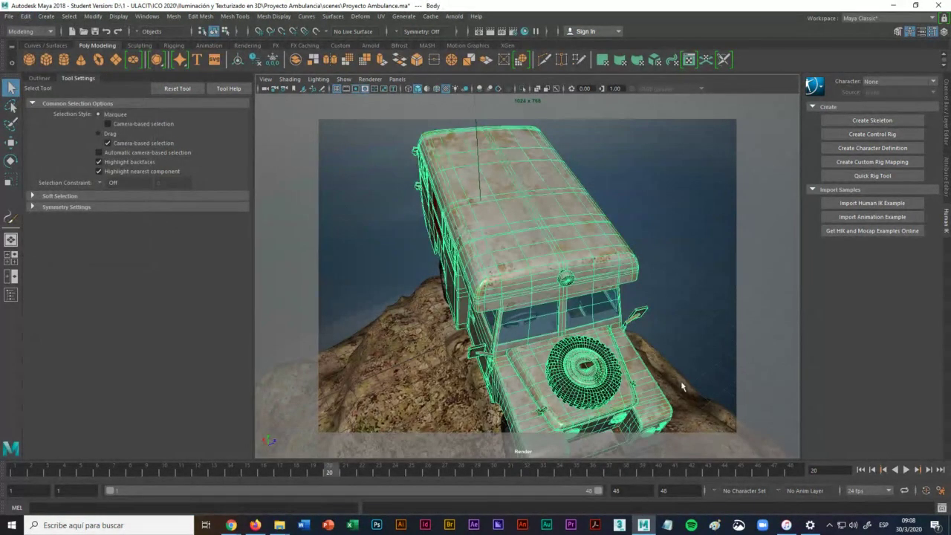
{"action": "left_click", "coordinate": [591, 386]}
{"action": "left_click", "coordinate": [587, 385]}
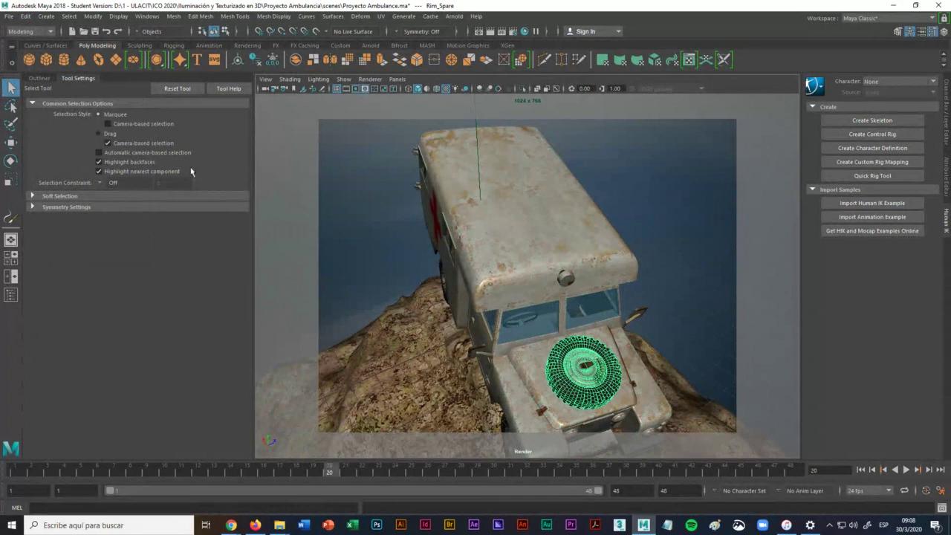
{"action": "left_click", "coordinate": [26, 16]}
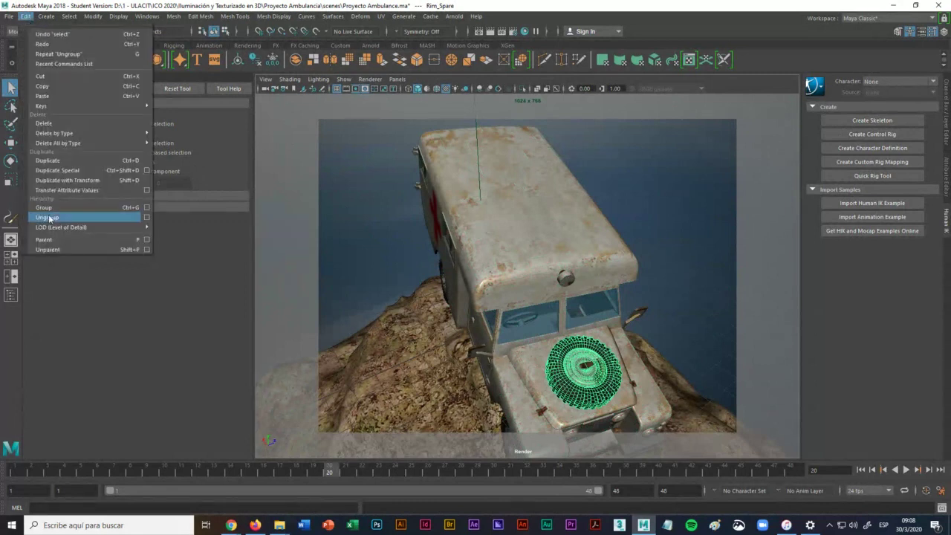
{"action": "left_click", "coordinate": [41, 217]}
{"action": "key", "text": "ctrl+z"}
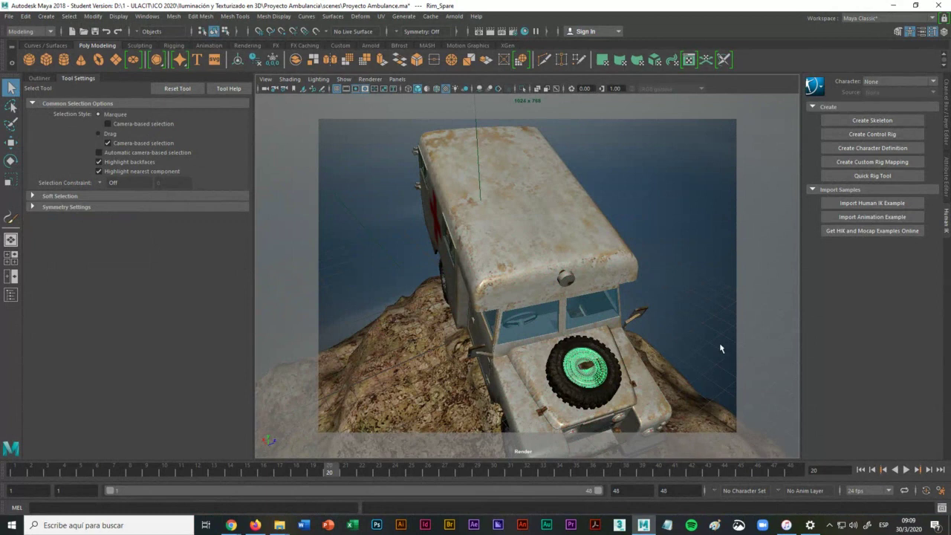
Step: Ungroup the left rear wheel to separate its rim from the tire
{"action": "left_click_drag", "start_coordinate": [720, 347], "coordinate": [647, 361], "text": "alt"}
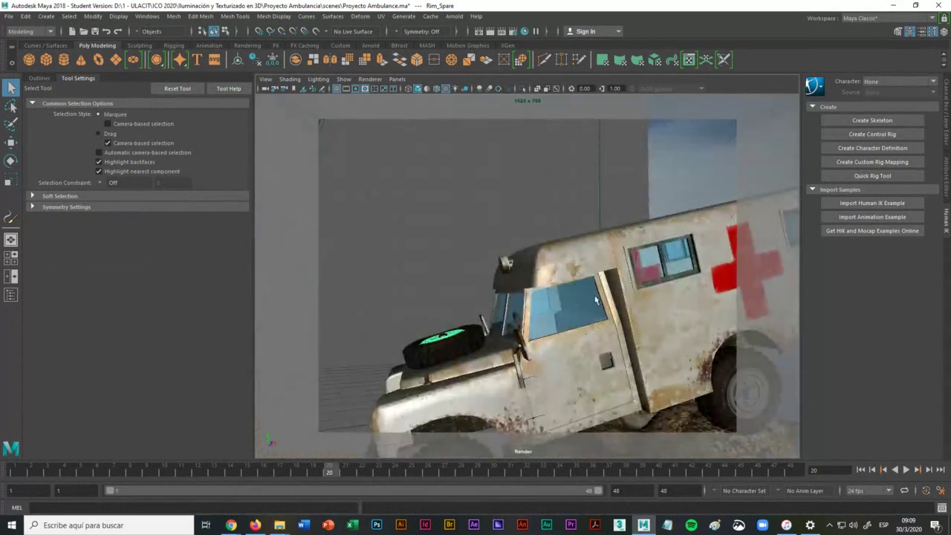
{"action": "left_click_drag", "start_coordinate": [595, 299], "coordinate": [625, 296], "text": "alt"}
{"action": "left_click", "coordinate": [692, 277]}
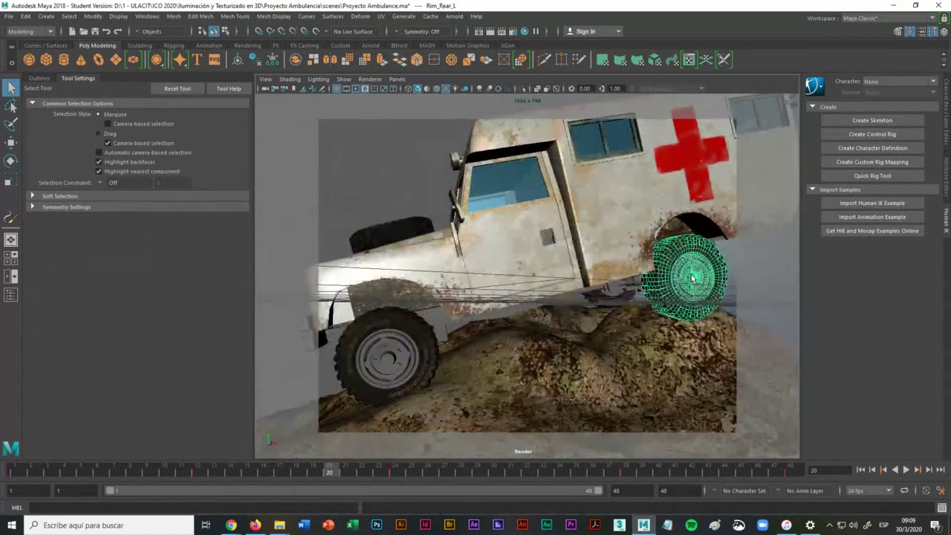
{"action": "left_click", "coordinate": [26, 15]}
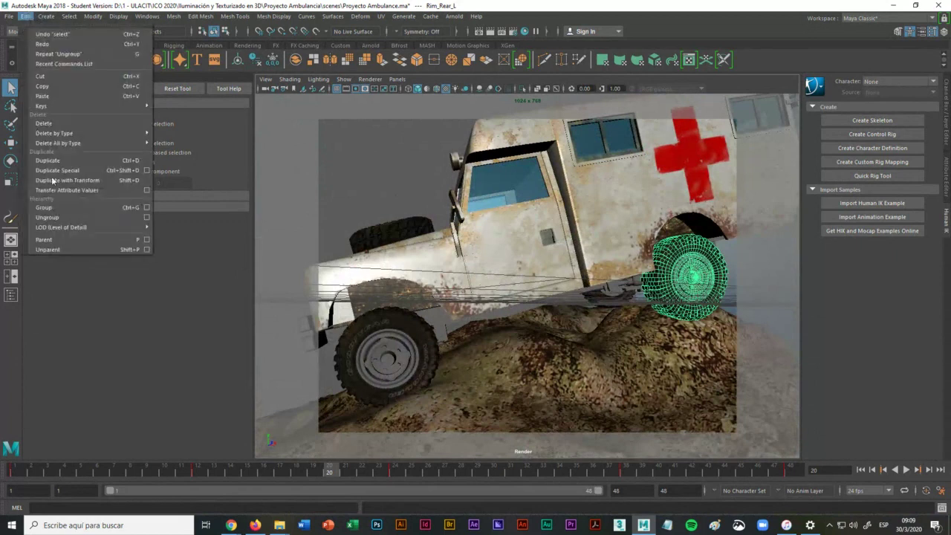
{"action": "left_click", "coordinate": [48, 218]}
{"action": "left_click", "coordinate": [624, 401]}
Step: Ungroup the left front wheel to separate its rim from the tire
{"action": "left_click", "coordinate": [383, 364]}
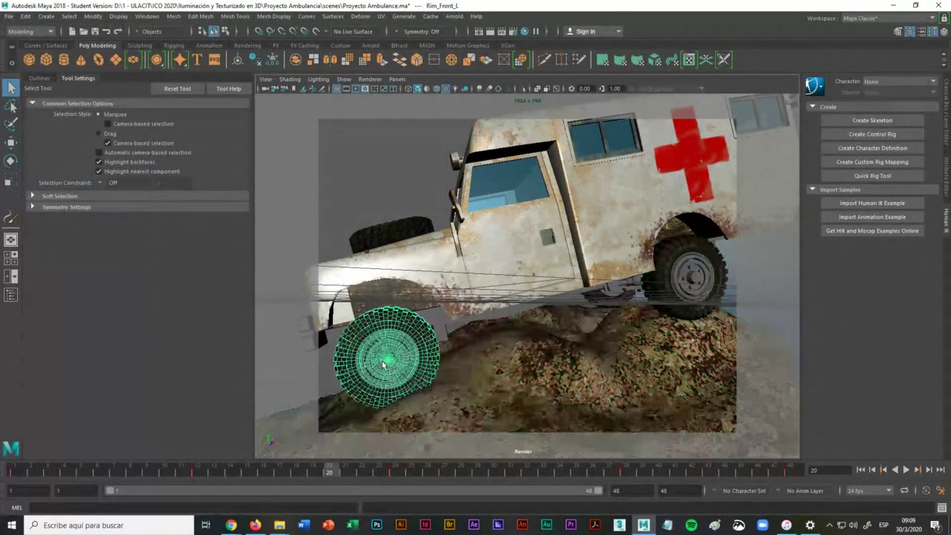
{"action": "left_click", "coordinate": [26, 16]}
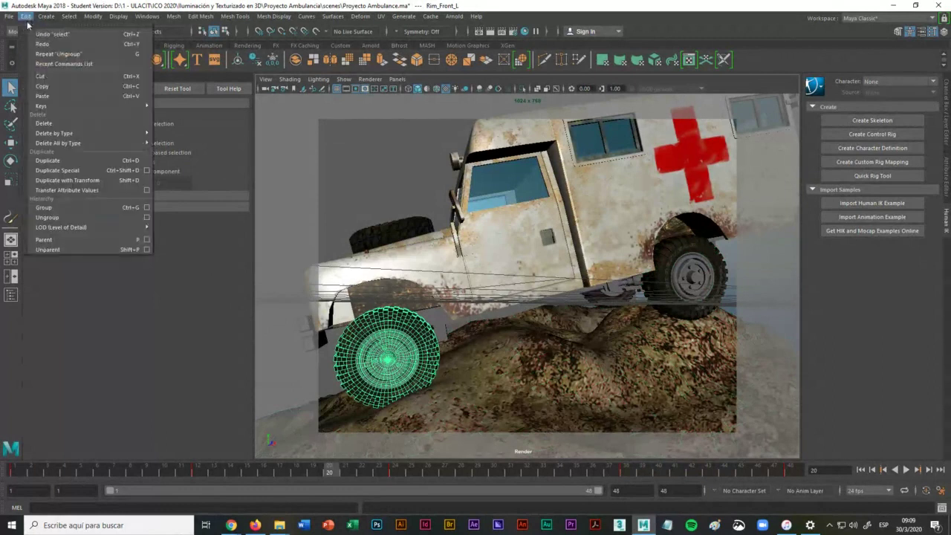
{"action": "left_click", "coordinate": [47, 217]}
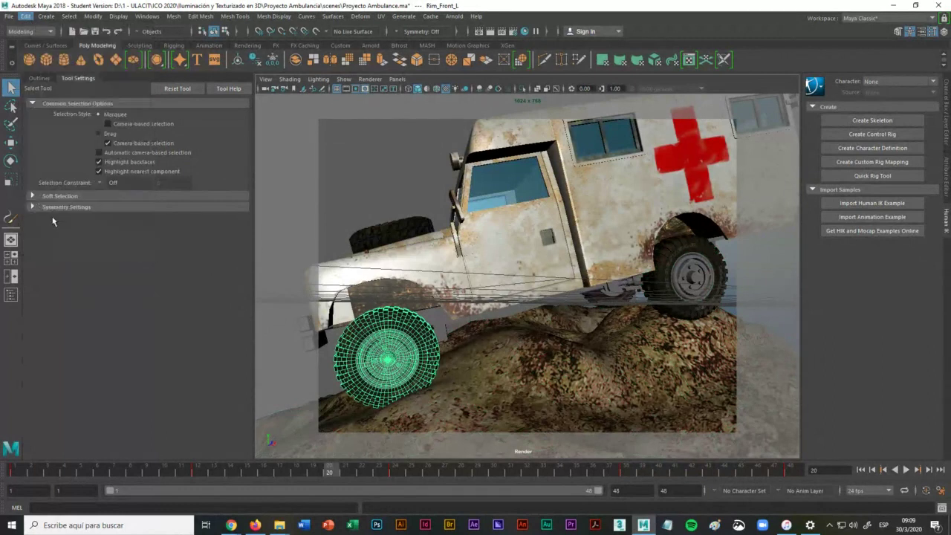
{"action": "left_click", "coordinate": [481, 369]}
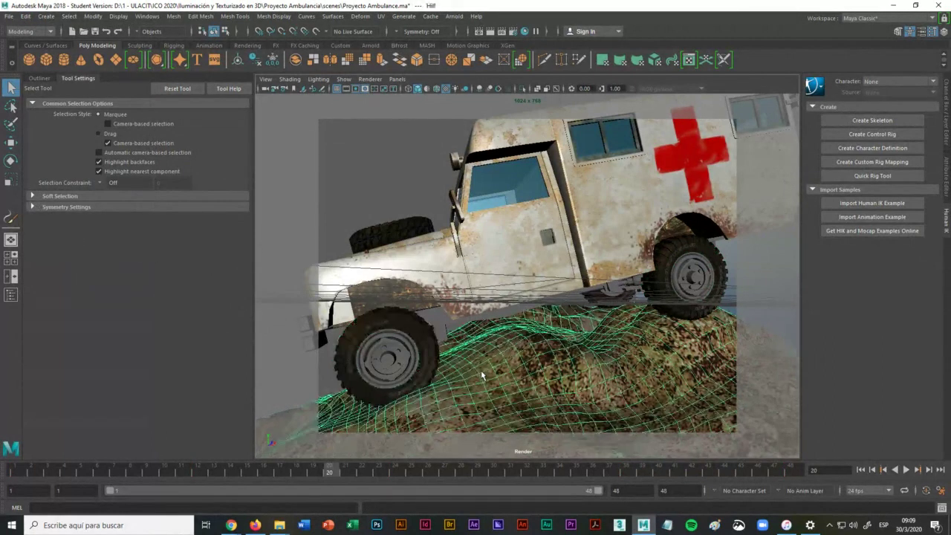
{"action": "left_click_drag", "start_coordinate": [485, 364], "coordinate": [563, 310], "text": "alt"}
{"action": "key", "text": "super"}
{"action": "key", "text": "super"}
{"action": "left_click", "coordinate": [530, 218]}
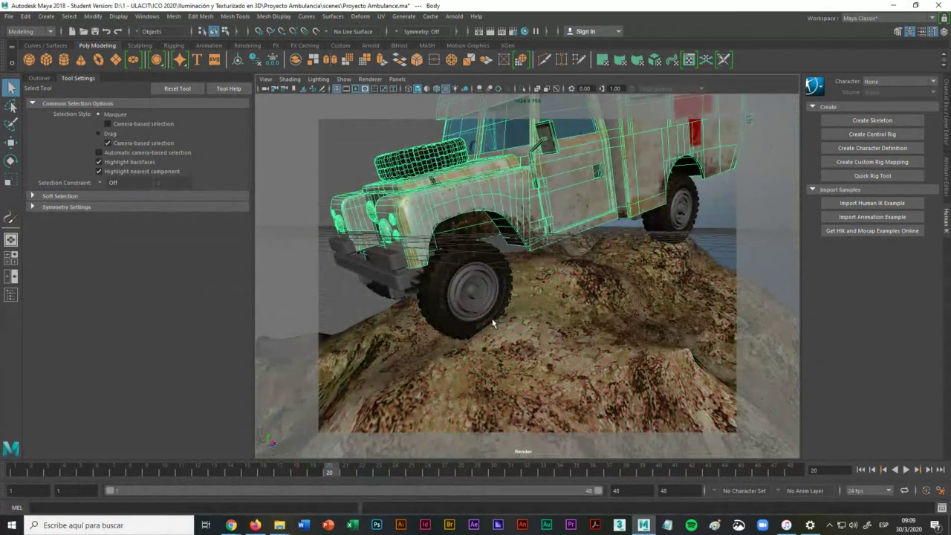
{"action": "left_click_drag", "start_coordinate": [492, 324], "coordinate": [631, 238], "text": "alt"}
{"action": "left_click", "coordinate": [631, 236]}
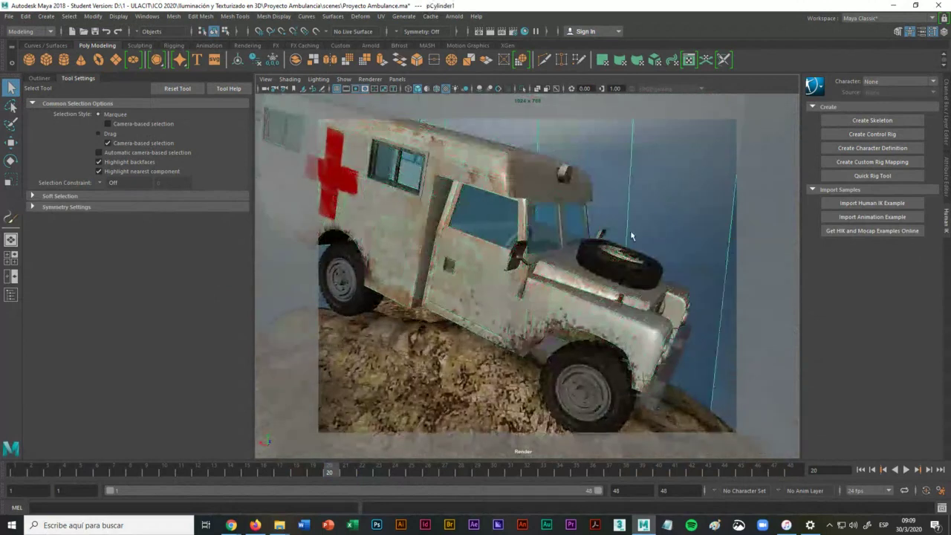
Step: Select the ambulance's window glass and save the scene file as a student version
{"action": "left_click", "coordinate": [481, 247]}
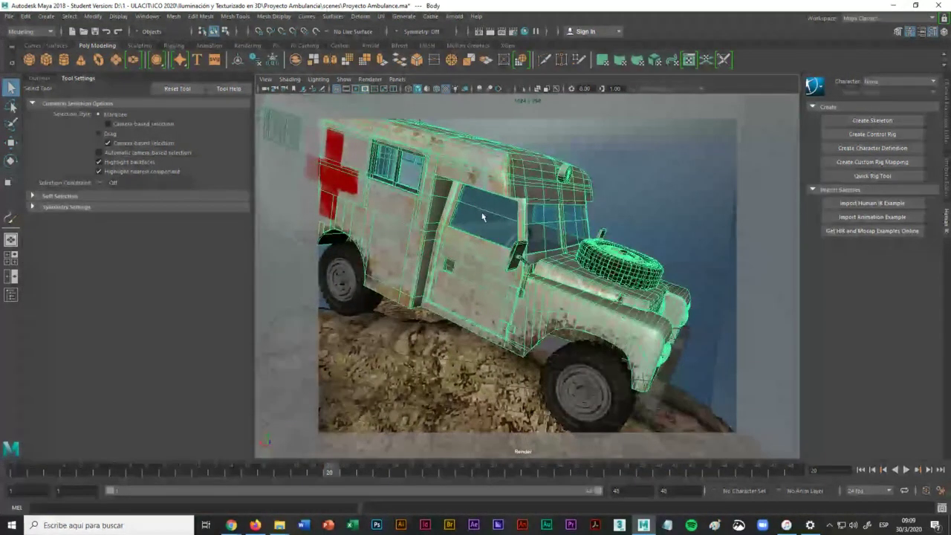
{"action": "left_click", "coordinate": [480, 219]}
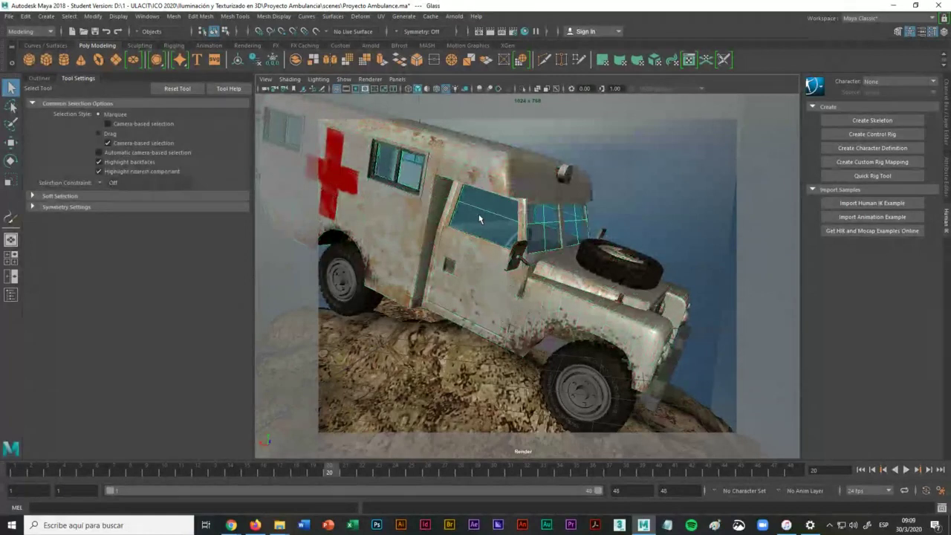
{"action": "left_click", "coordinate": [9, 15]}
{"action": "left_click", "coordinate": [32, 57]}
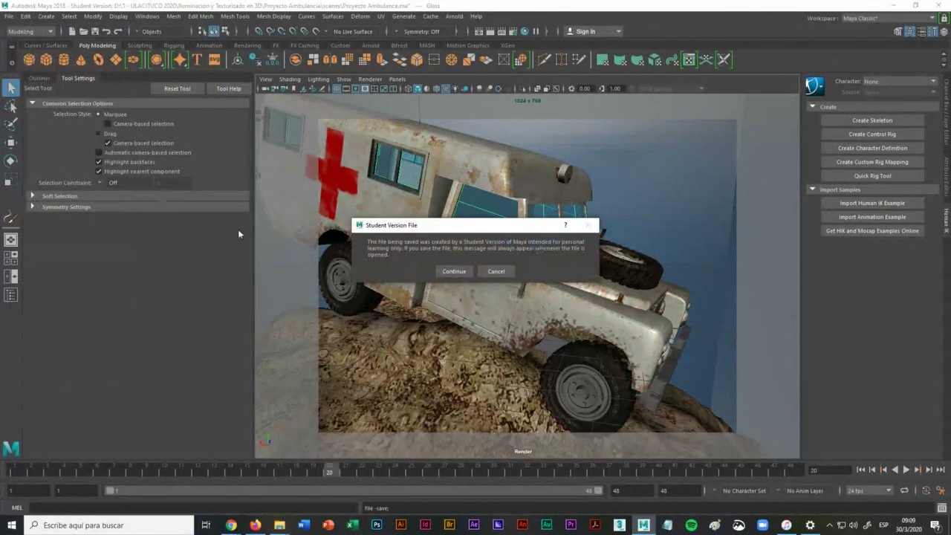
{"action": "left_click", "coordinate": [448, 270]}
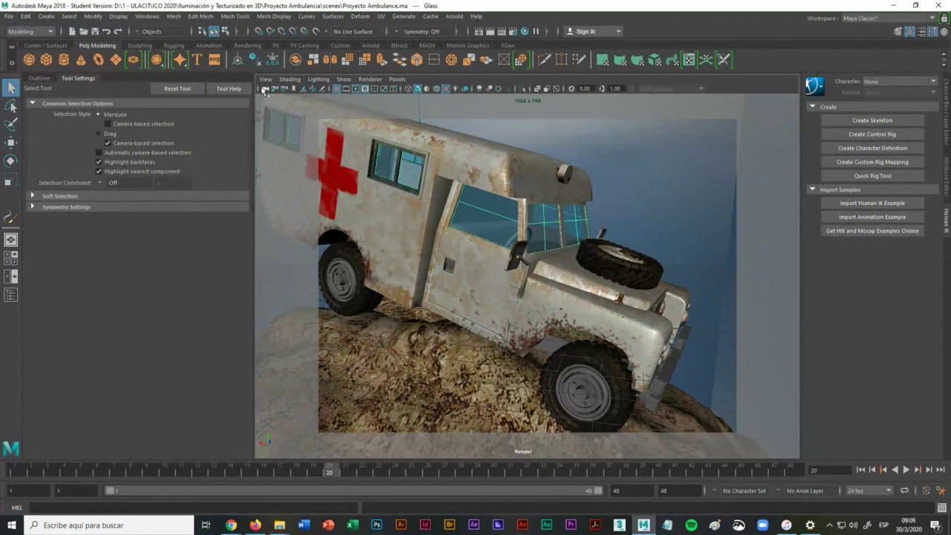
Step: Hide the selected window glass of the ambulance
{"action": "left_click", "coordinate": [264, 80]}
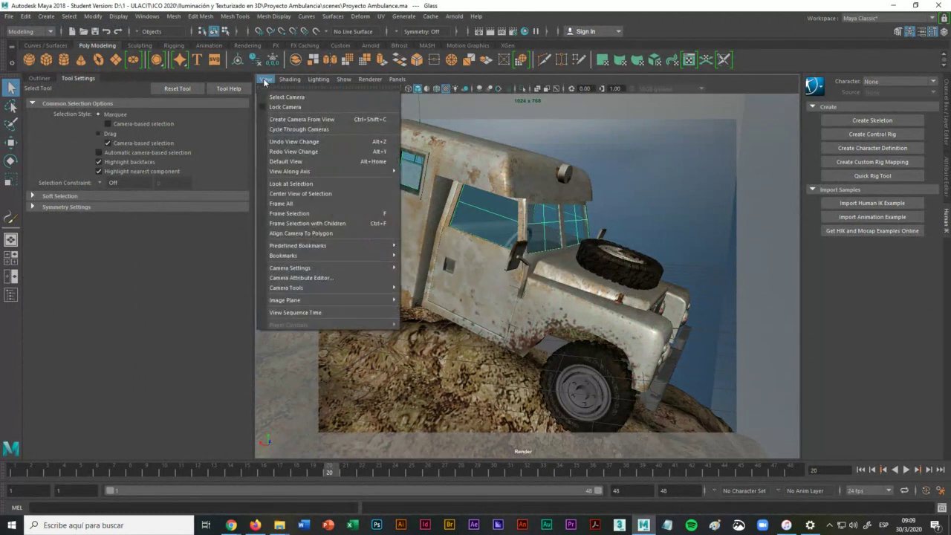
{"action": "left_click", "coordinate": [265, 79]}
{"action": "left_click", "coordinate": [343, 79]}
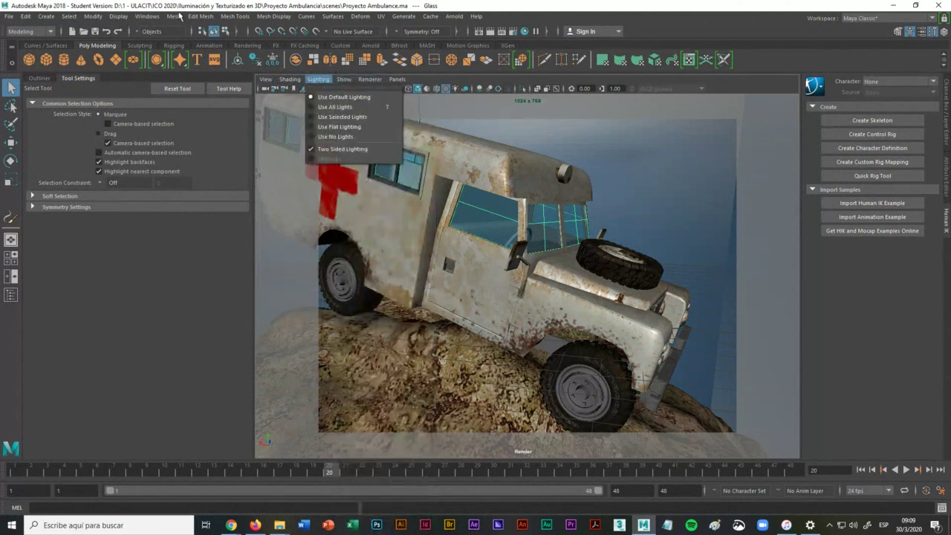
{"action": "left_click", "coordinate": [117, 17]}
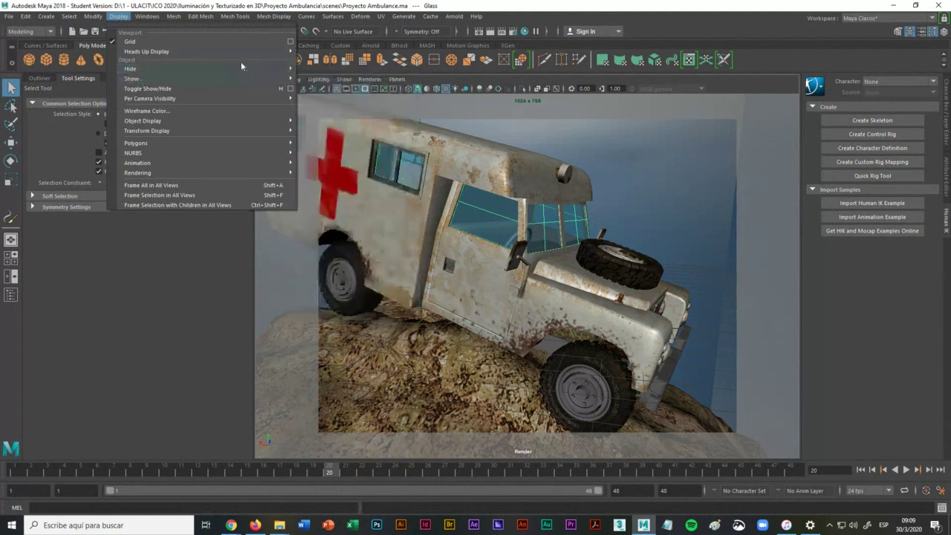
{"action": "mouse_move", "coordinate": [241, 67]}
{"action": "left_click", "coordinate": [331, 79]}
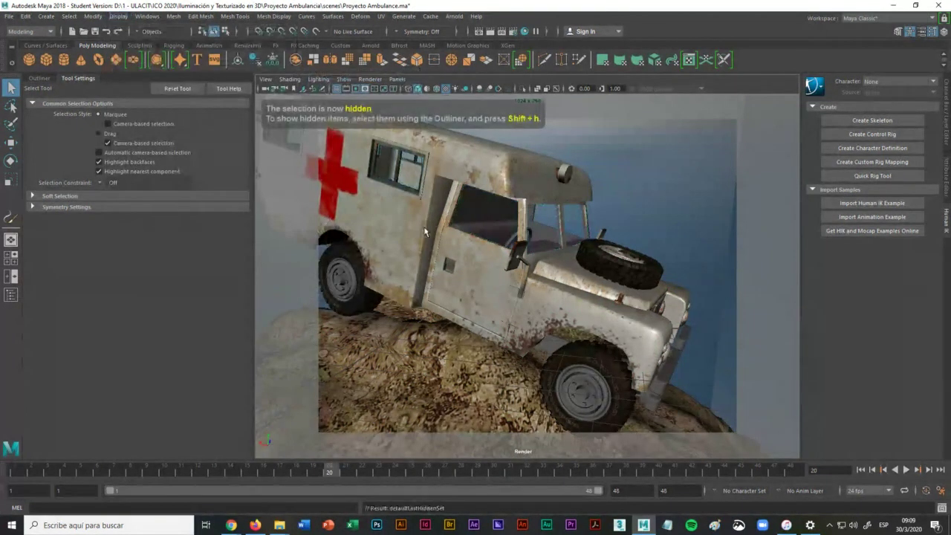
Step: Show all hidden objects in the scene again
{"action": "left_click", "coordinate": [117, 17]}
{"action": "mouse_move", "coordinate": [202, 79]}
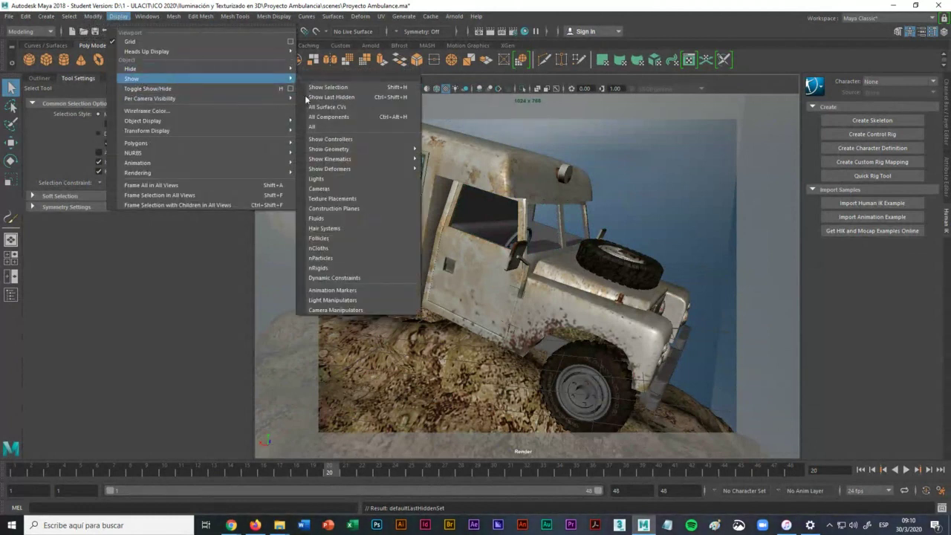
{"action": "left_click", "coordinate": [322, 128]}
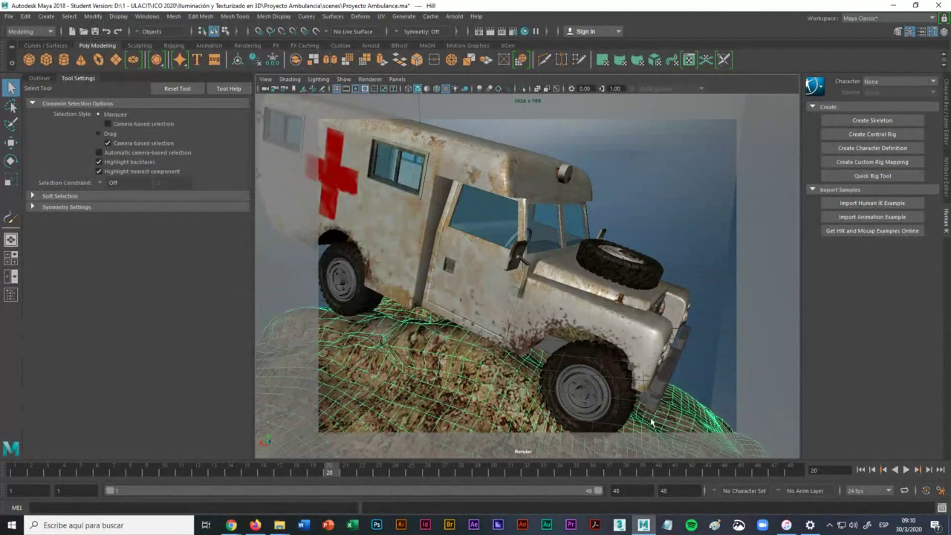
Step: Select the rim of the ambulance's right front wheel
{"action": "left_click", "coordinate": [596, 403]}
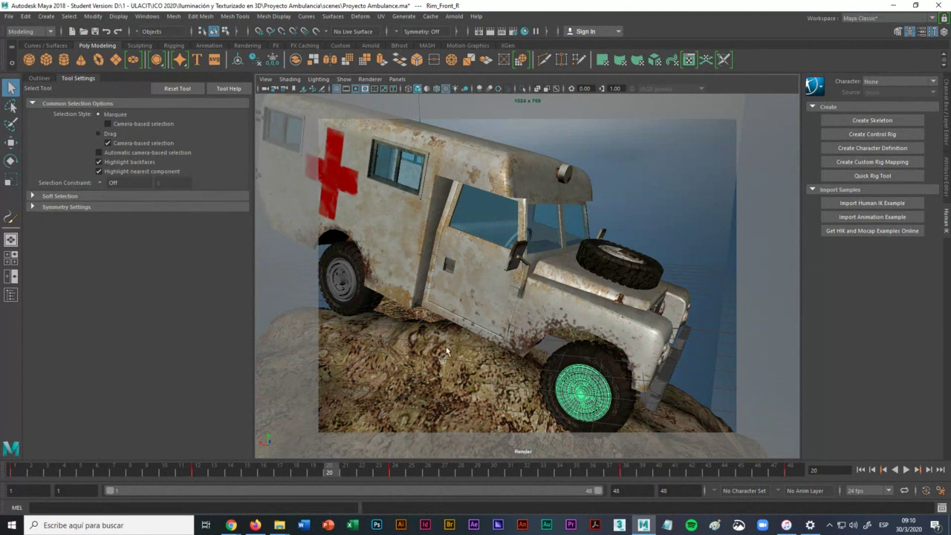
{"action": "left_click_drag", "start_coordinate": [455, 350], "coordinate": [443, 341], "text": "alt"}
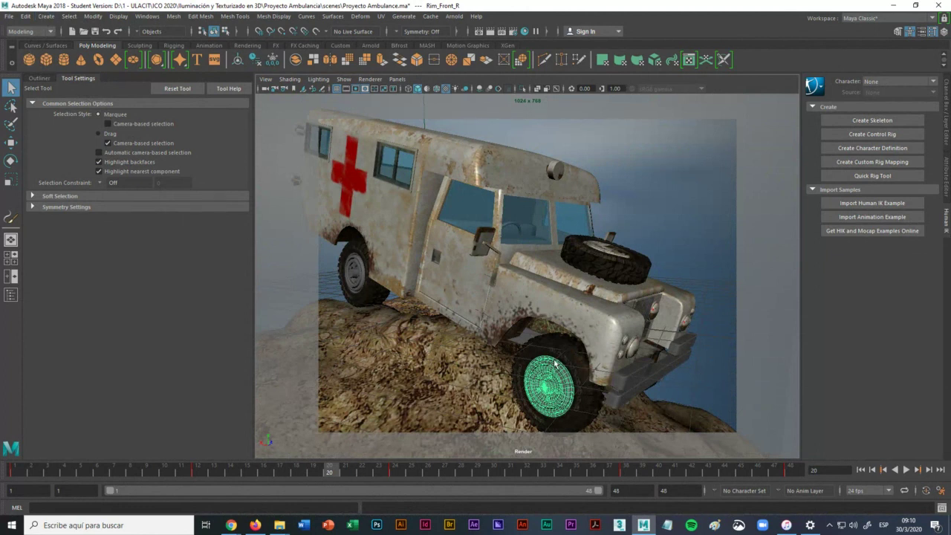
Step: Select the ambulance's front right tire together with its rim and group the two objects
{"action": "left_click", "coordinate": [778, 384]}
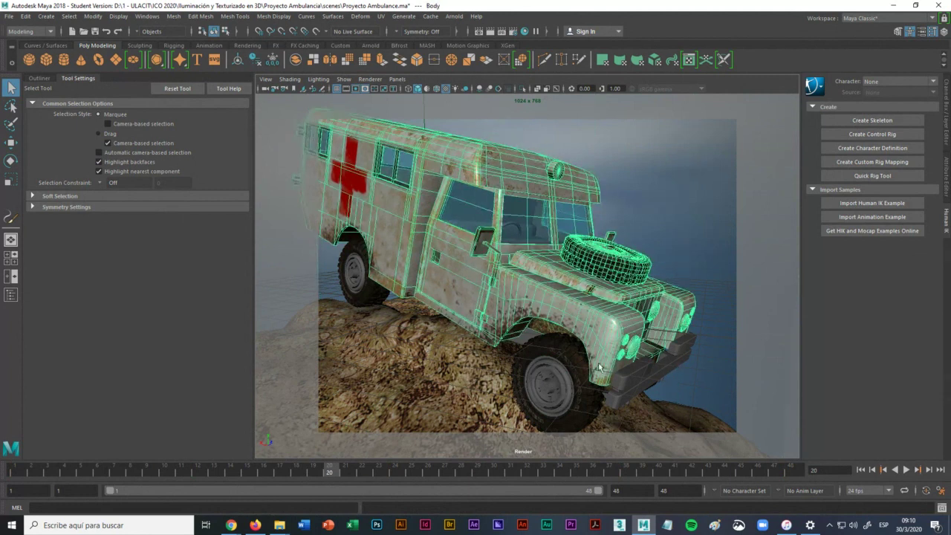
{"action": "left_click", "coordinate": [589, 402]}
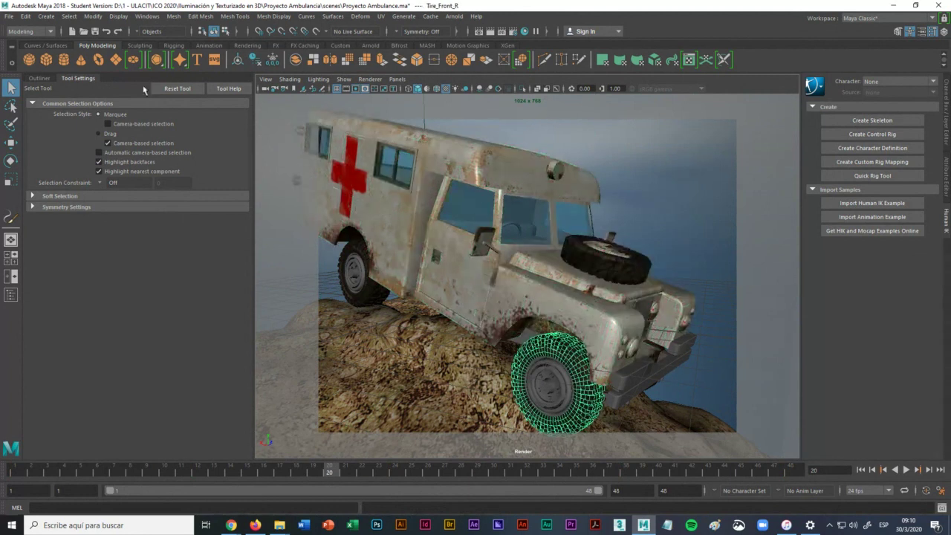
{"action": "left_click", "coordinate": [25, 16]}
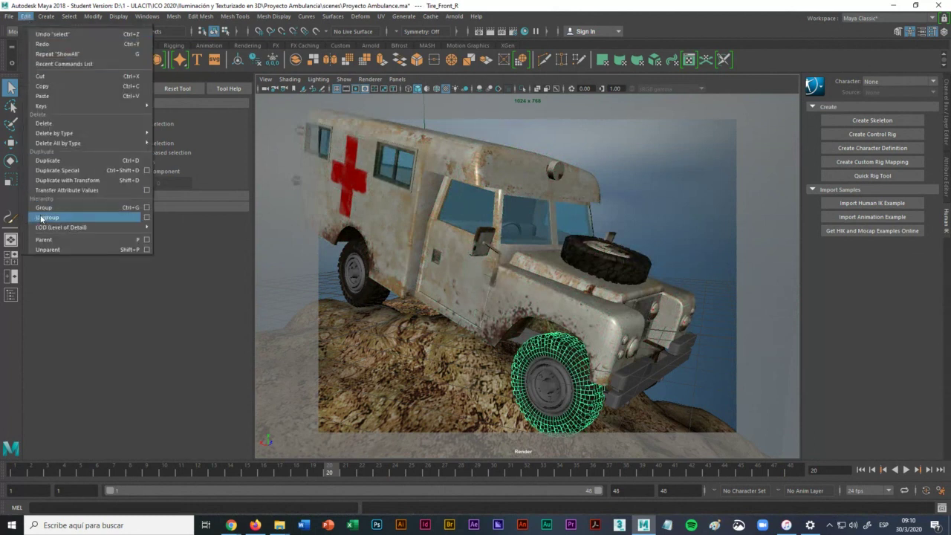
{"action": "mouse_move", "coordinate": [49, 228]}
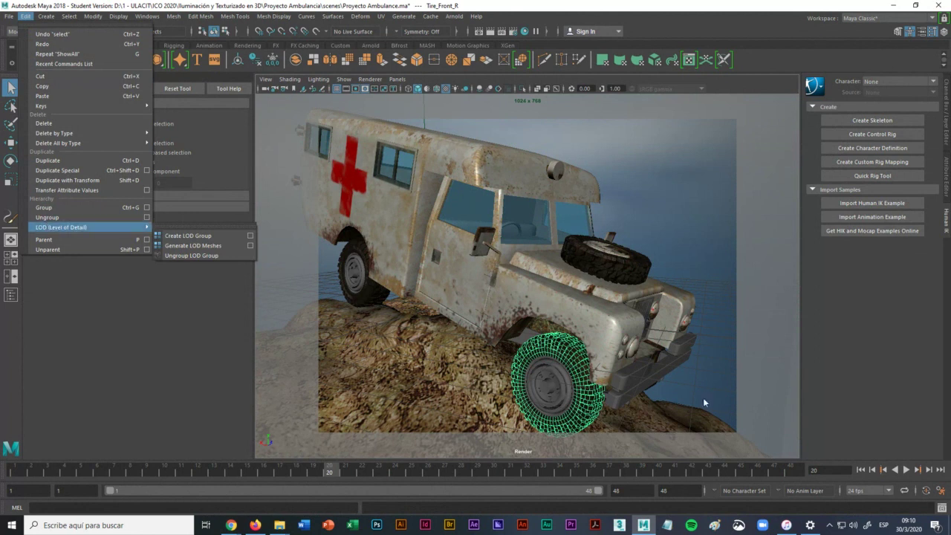
{"action": "left_click", "coordinate": [678, 410]}
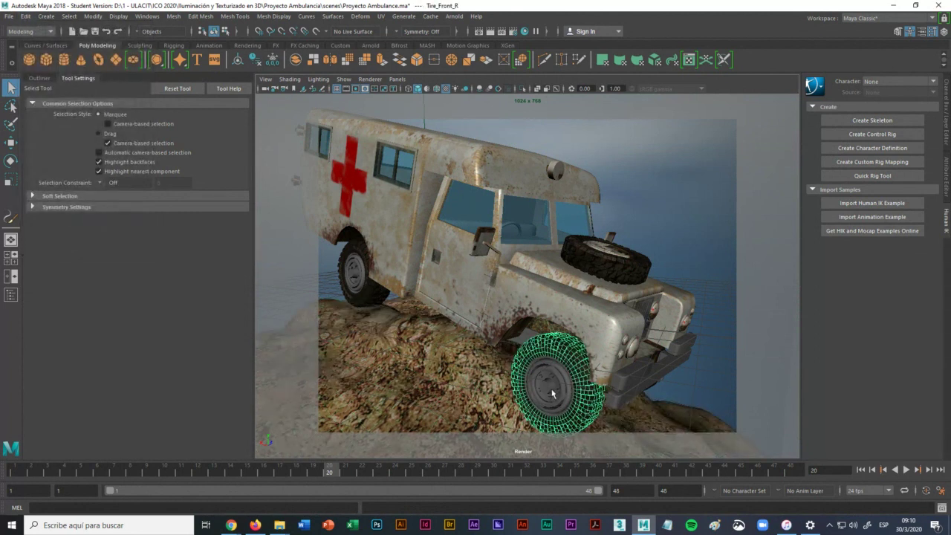
{"action": "left_click", "coordinate": [552, 393]}
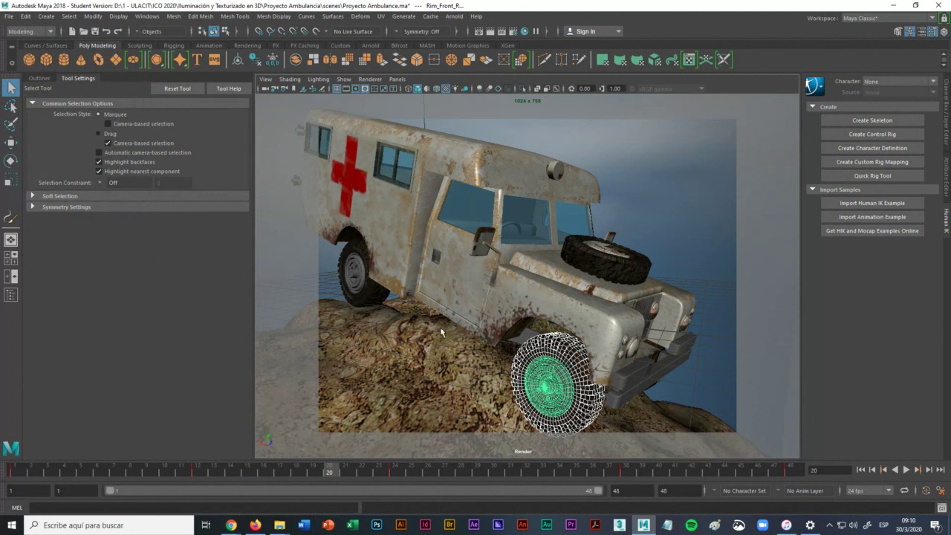
{"action": "left_click", "coordinate": [25, 16]}
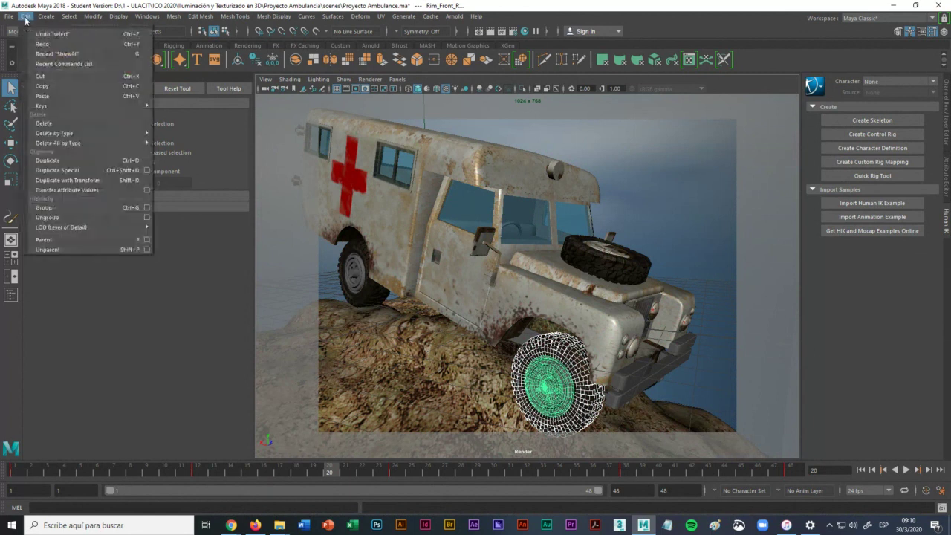
{"action": "left_click", "coordinate": [42, 207]}
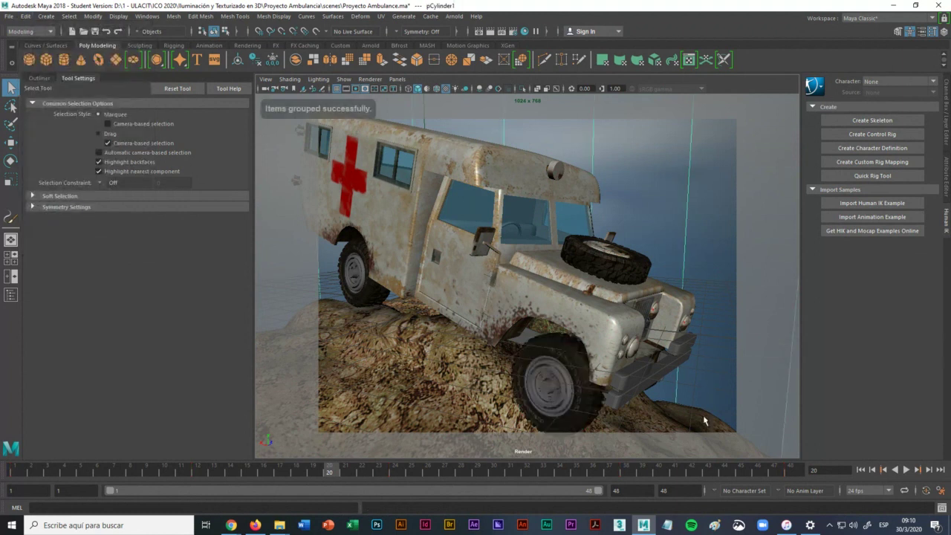
Step: Try shifting the front right tire on its own with the Move tool, without its rim
{"action": "left_click", "coordinate": [574, 389]}
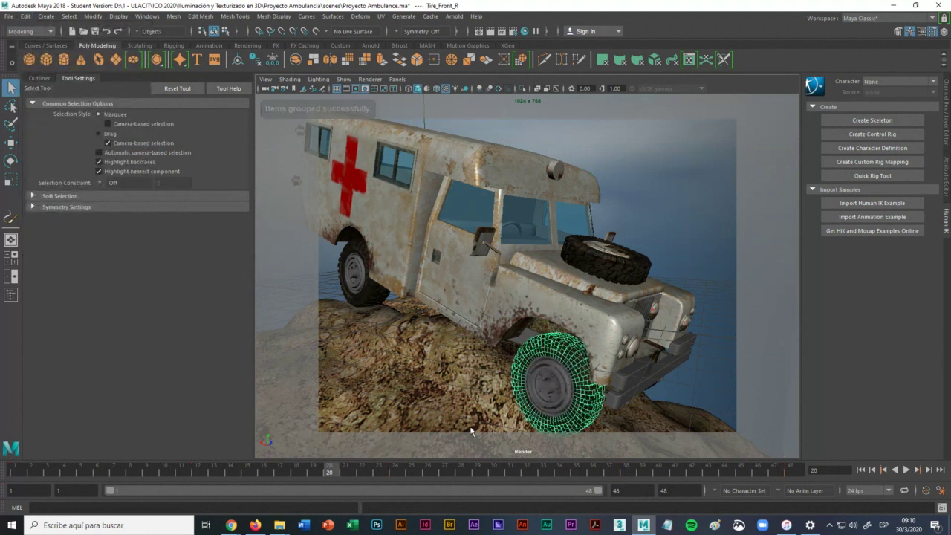
{"action": "left_click", "coordinate": [548, 397]}
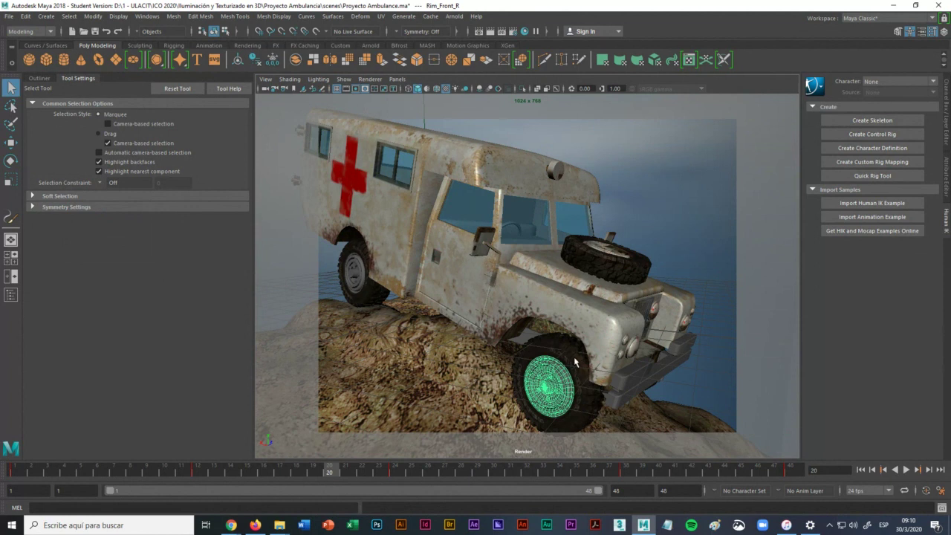
{"action": "left_click", "coordinate": [574, 362]}
{"action": "left_click", "coordinate": [11, 142]}
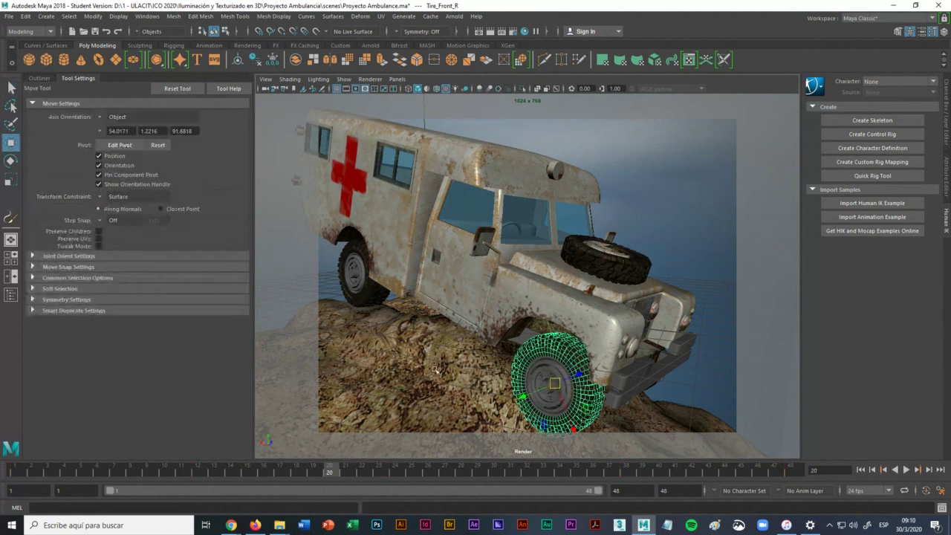
{"action": "left_click_drag", "start_coordinate": [523, 397], "coordinate": [520, 399]}
Step: Select the front right tire and rim together again and apply Group to them a second time
{"action": "left_click", "coordinate": [587, 401]}
{"action": "left_click", "coordinate": [546, 375]}
{"action": "left_click", "coordinate": [547, 375]}
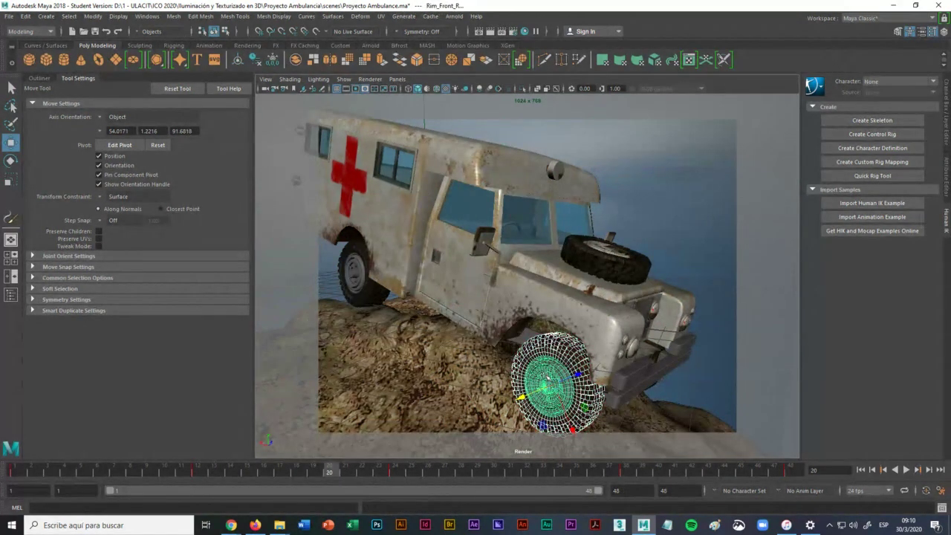
{"action": "left_click", "coordinate": [26, 16]}
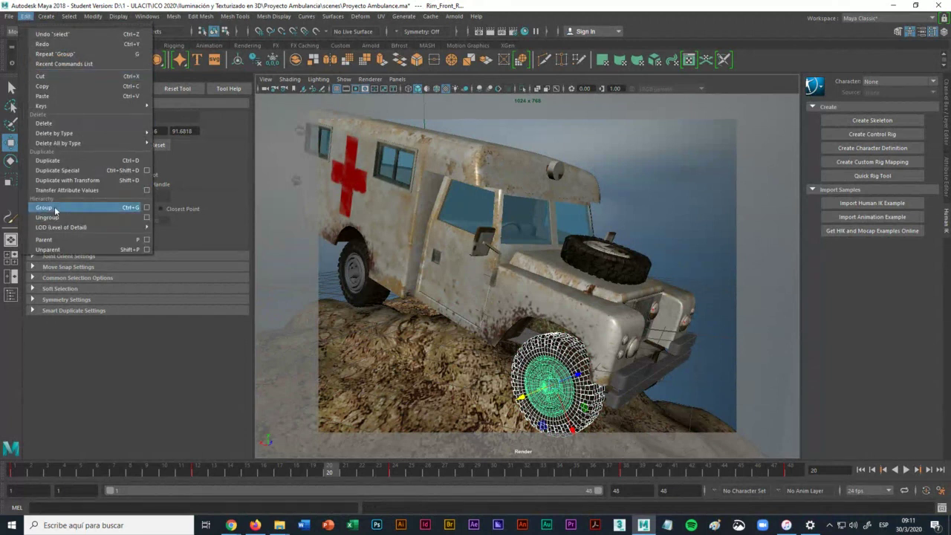
{"action": "left_click", "coordinate": [45, 207]}
{"action": "left_click", "coordinate": [767, 384]}
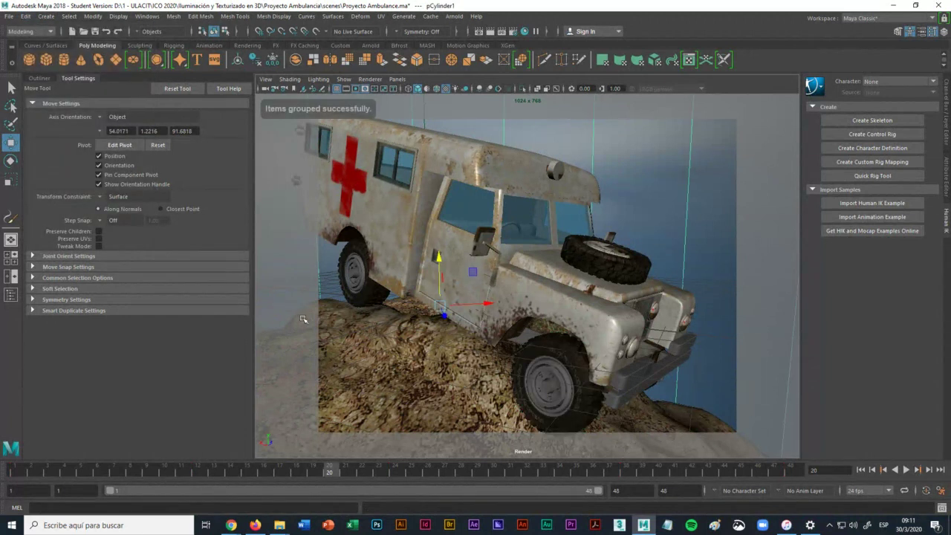
Step: Examine the scene hierarchy in the Outliner, checking the Ambulance node for the grouped wheel parts
{"action": "left_click", "coordinate": [39, 78]}
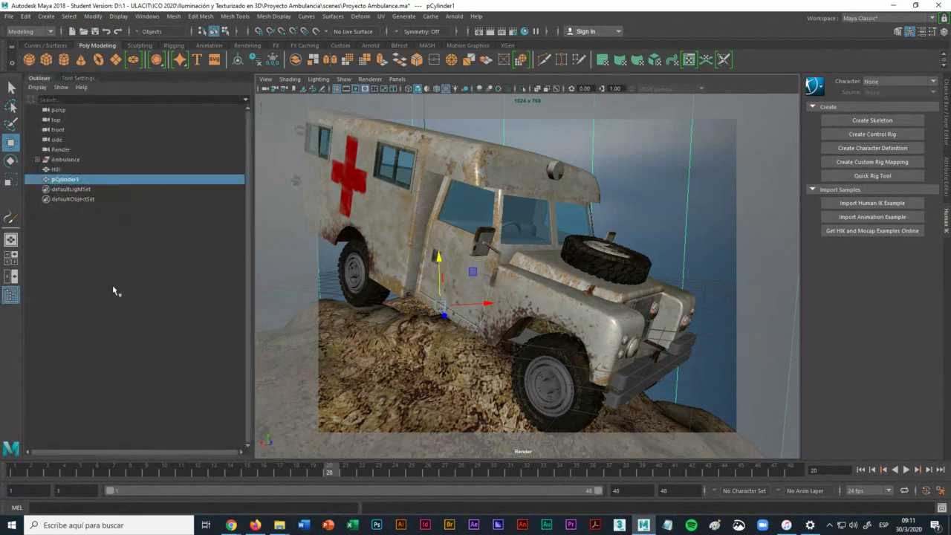
{"action": "left_click", "coordinate": [37, 160]}
{"action": "left_click", "coordinate": [38, 160]}
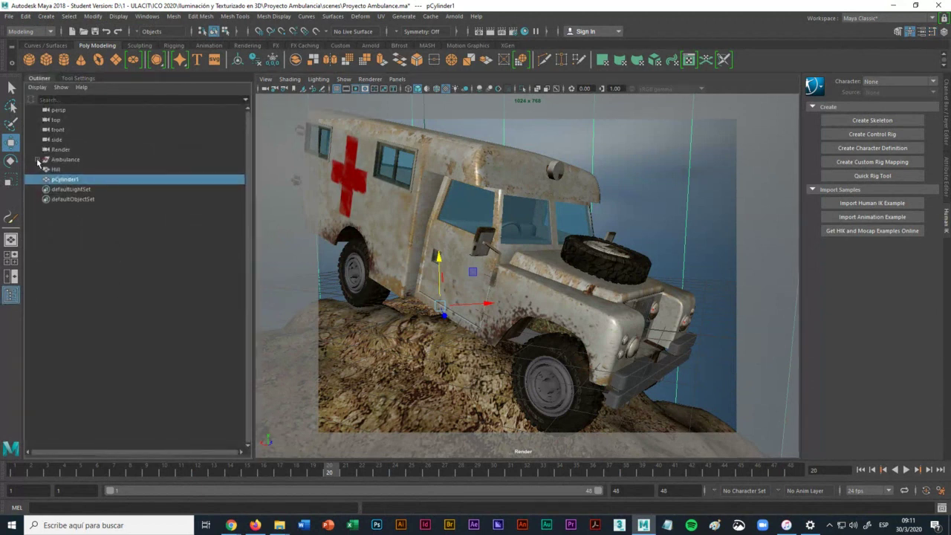
Step: Move the front right tire slightly outward along its local axis and undo the move
{"action": "left_click", "coordinate": [545, 386]}
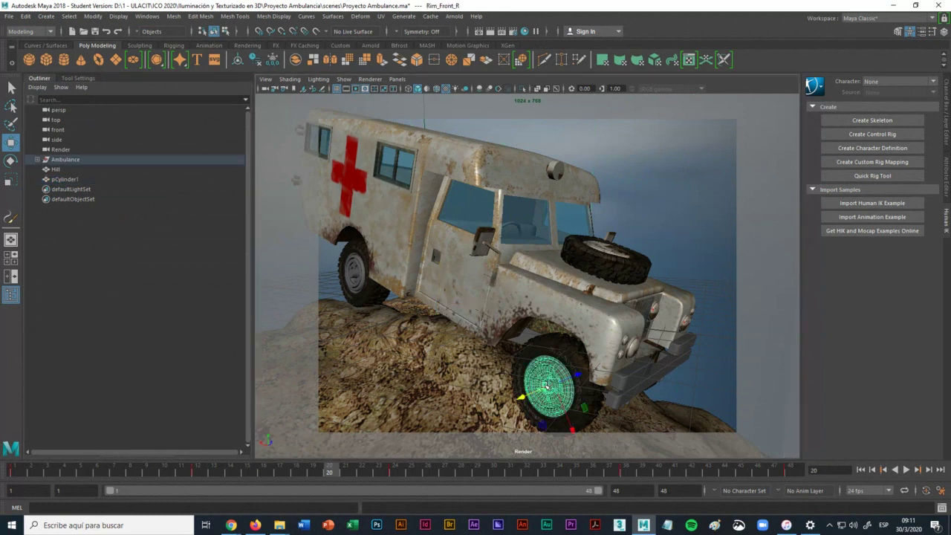
{"action": "left_click", "coordinate": [587, 393]}
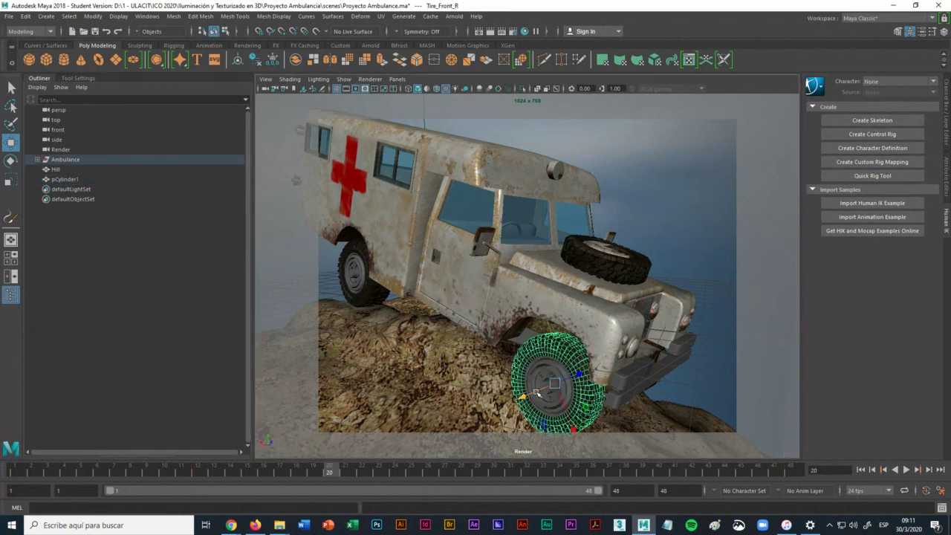
{"action": "left_click_drag", "start_coordinate": [537, 393], "coordinate": [553, 380]}
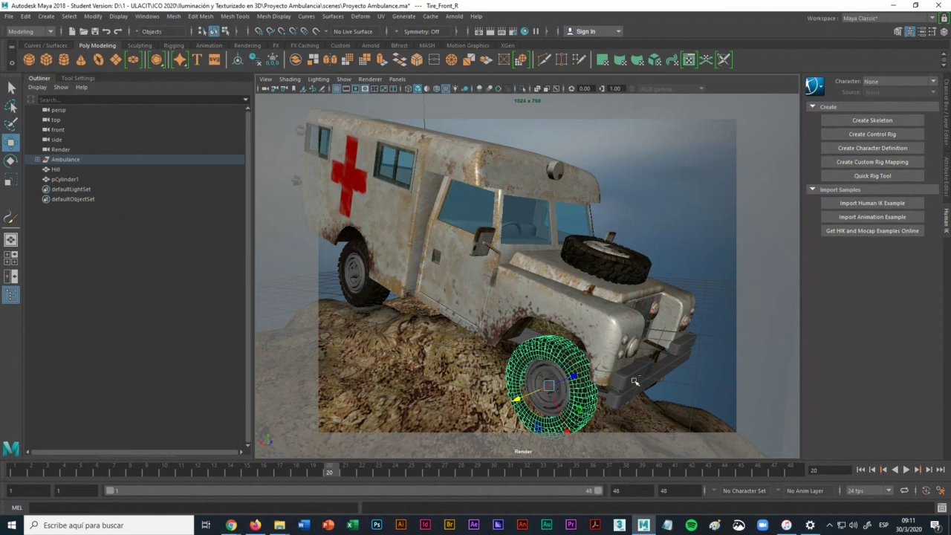
{"action": "key", "text": "ctrl+z"}
Step: Pull the front right rim outward until it is clear of its tire, and undo the move
{"action": "left_click_drag", "start_coordinate": [784, 377], "coordinate": [718, 373], "text": "alt"}
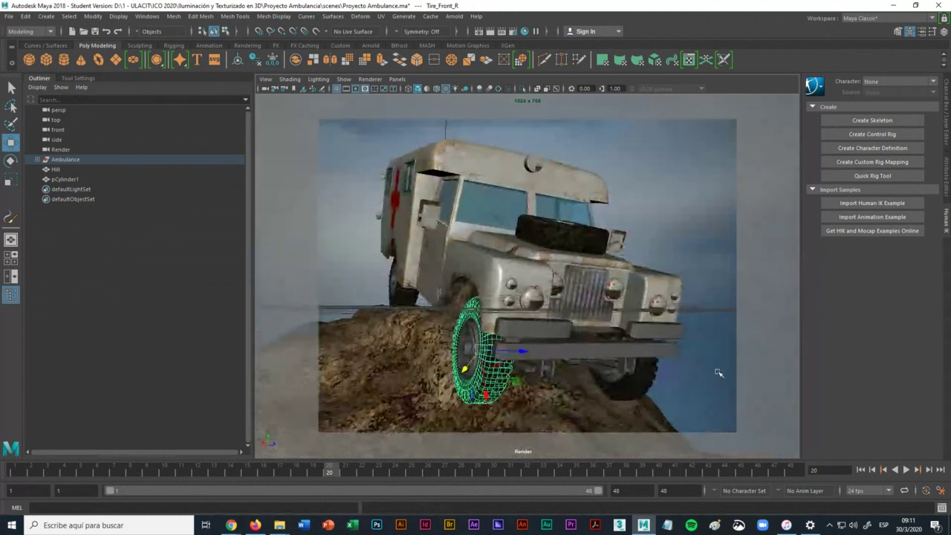
{"action": "left_click", "coordinate": [464, 349]}
{"action": "left_click", "coordinate": [464, 349]}
{"action": "left_click", "coordinate": [466, 349]}
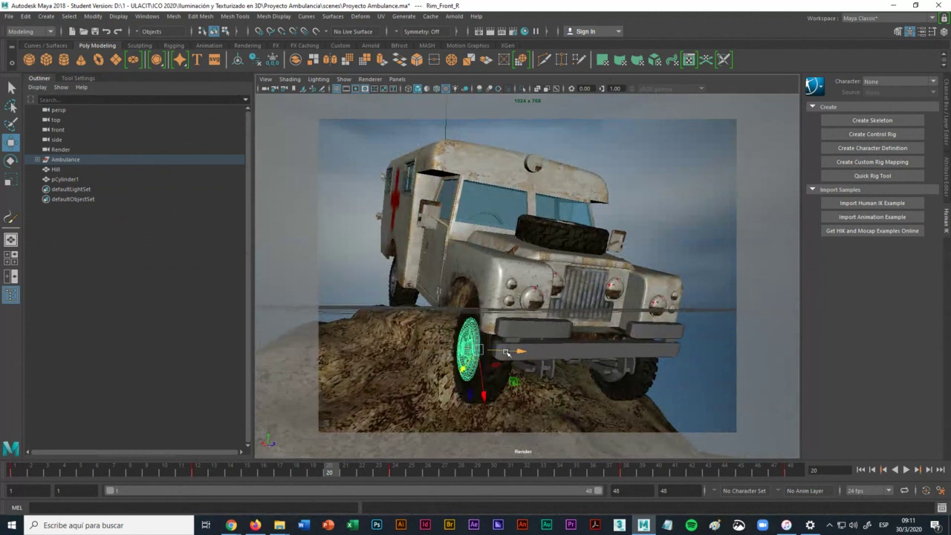
{"action": "left_click_drag", "start_coordinate": [507, 351], "coordinate": [461, 351]}
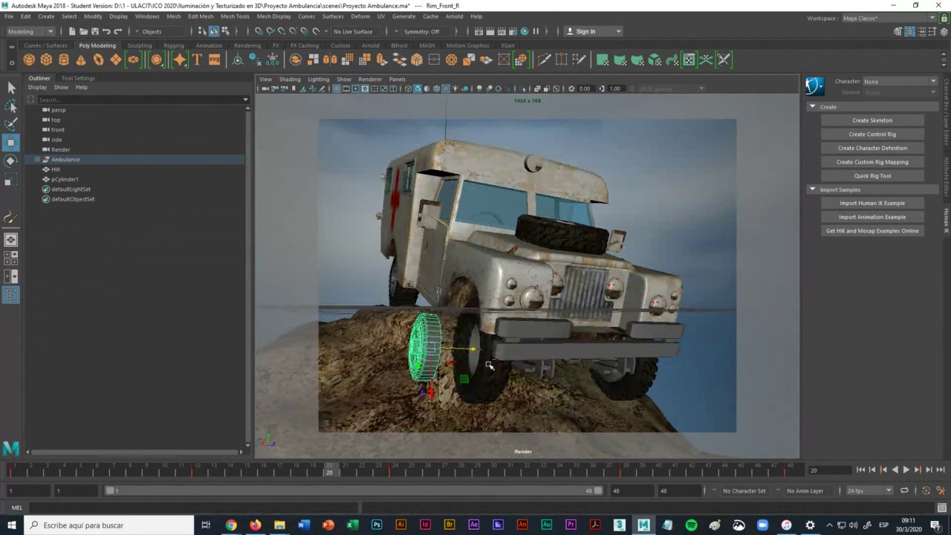
{"action": "key", "text": "ctrl+z"}
Step: Pull the rear right rim outward from its tire and undo the move
{"action": "left_click_drag", "start_coordinate": [482, 343], "coordinate": [591, 364], "text": "alt"}
{"action": "left_click_drag", "start_coordinate": [655, 383], "coordinate": [638, 388], "text": "alt"}
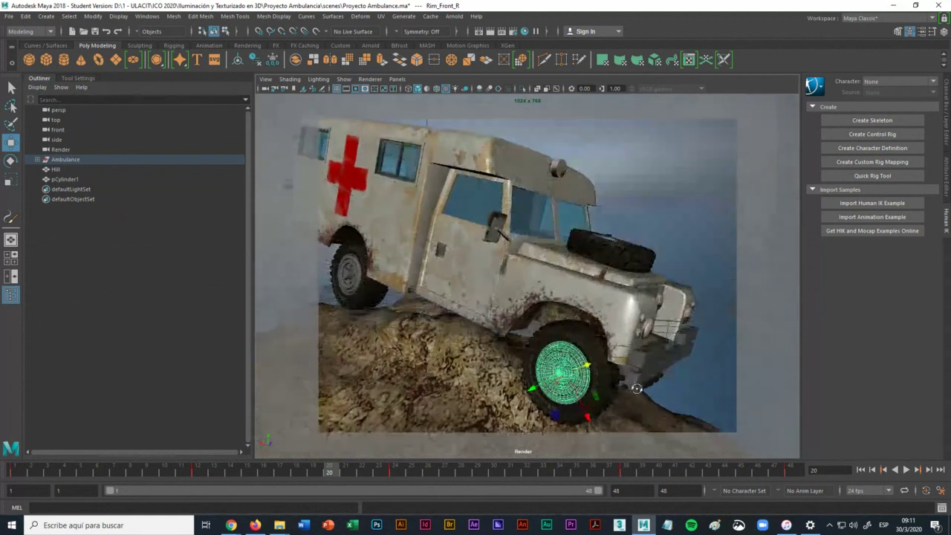
{"action": "left_click", "coordinate": [369, 297]}
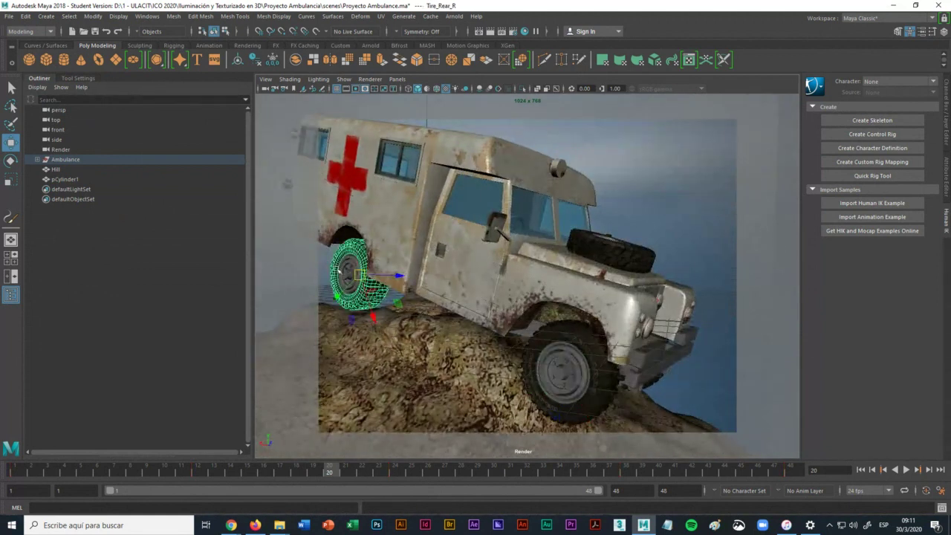
{"action": "left_click", "coordinate": [346, 272]}
{"action": "left_click_drag", "start_coordinate": [387, 276], "coordinate": [350, 273]}
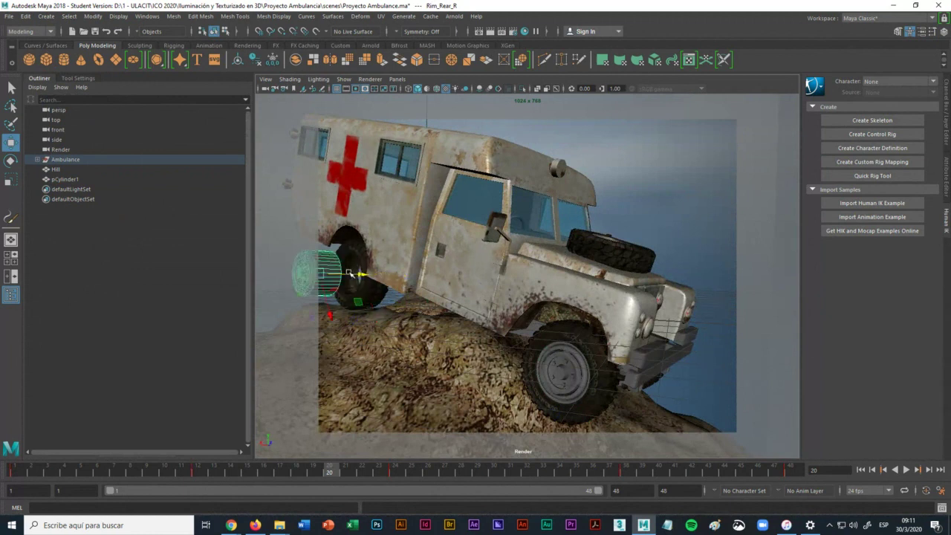
{"action": "key", "text": "ctrl+z"}
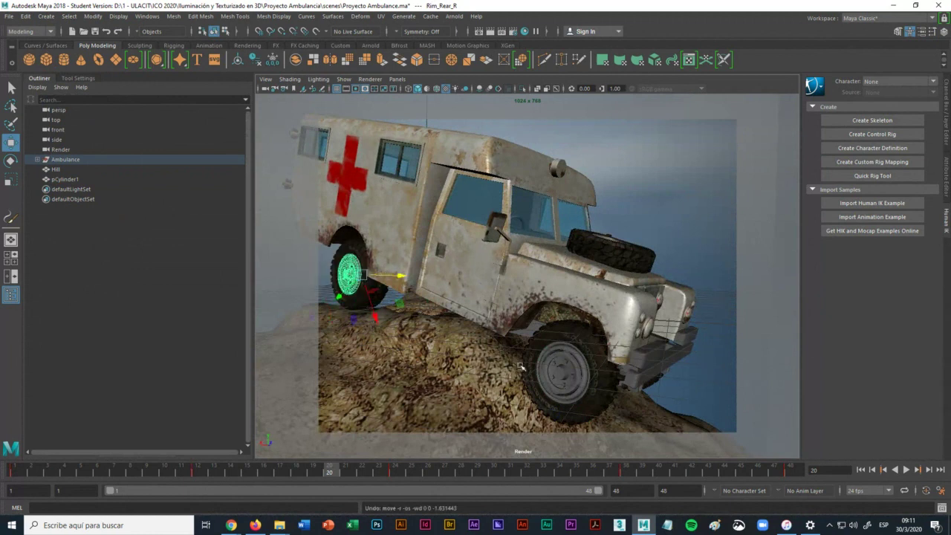
Step: Pull the front right rim far out to the side of the ambulance and undo the move
{"action": "left_click", "coordinate": [564, 369]}
{"action": "left_click_drag", "start_coordinate": [589, 368], "coordinate": [545, 388]}
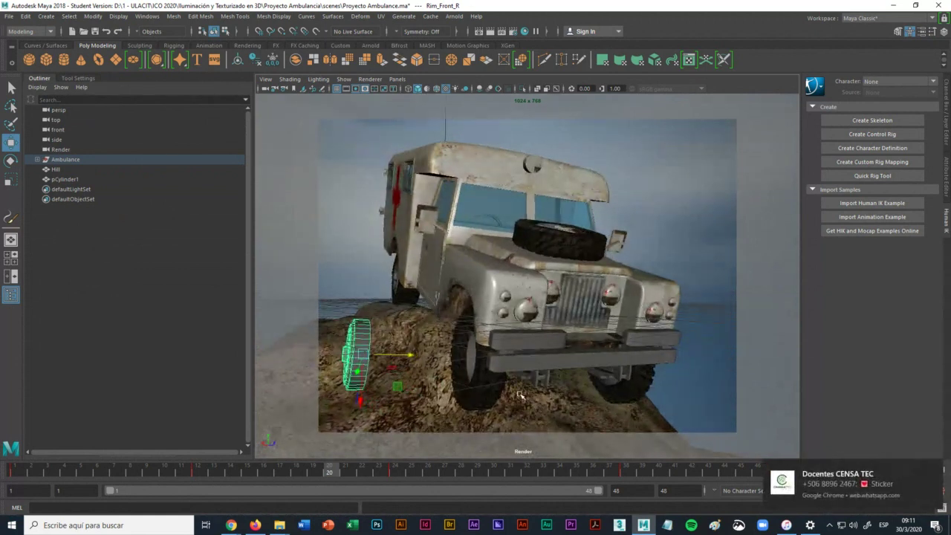
{"action": "key", "text": "ctrl+z"}
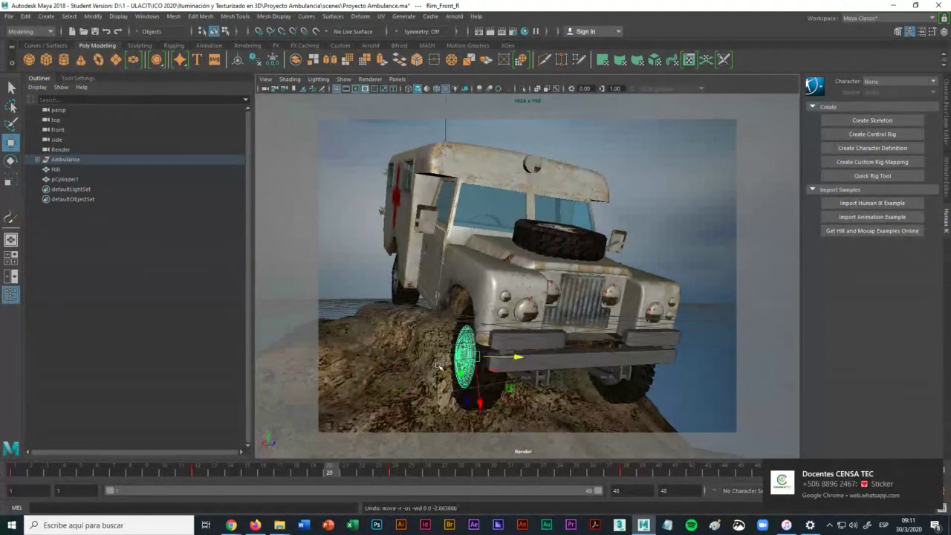
Step: Pull the front right tire outward off its rim and undo the move
{"action": "left_click_drag", "start_coordinate": [493, 385], "coordinate": [544, 374], "text": "alt"}
{"action": "left_click", "coordinate": [542, 340]}
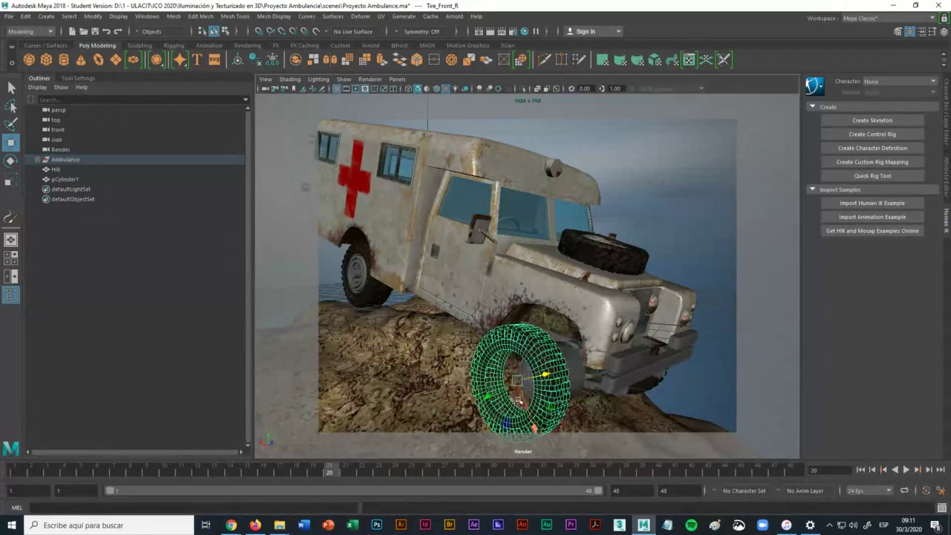
{"action": "key", "text": "ctrl+z"}
Step: In a close view of the front right wheel, pull the rim partly out of the tire and undo the move
{"action": "scroll", "coordinate": [595, 388], "scroll_direction": "up", "scroll_amount": 4}
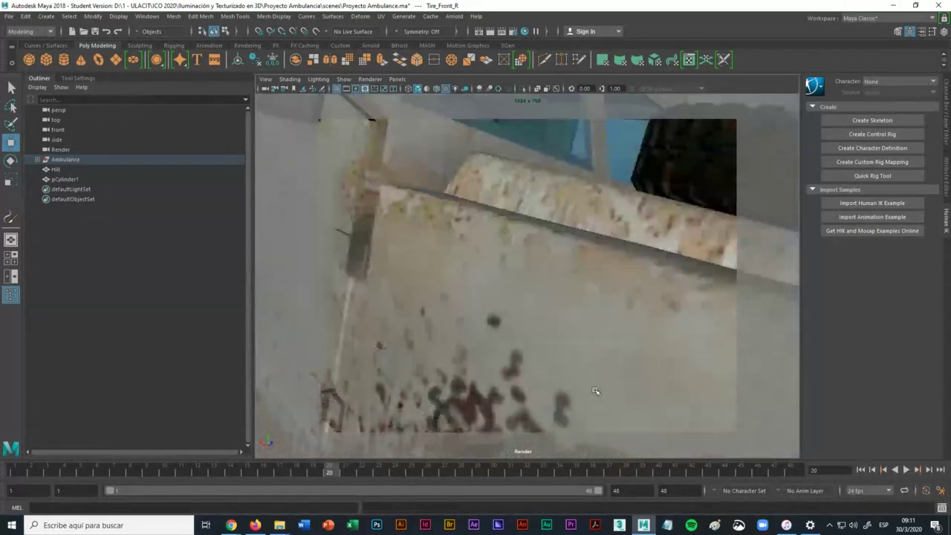
{"action": "mouse_move", "coordinate": [592, 362]}
{"action": "left_mouse_down", "text": "alt"}
{"action": "mouse_move", "coordinate": [576, 364]}
{"action": "mouse_move", "coordinate": [588, 363]}
{"action": "left_mouse_up", "text": "alt"}
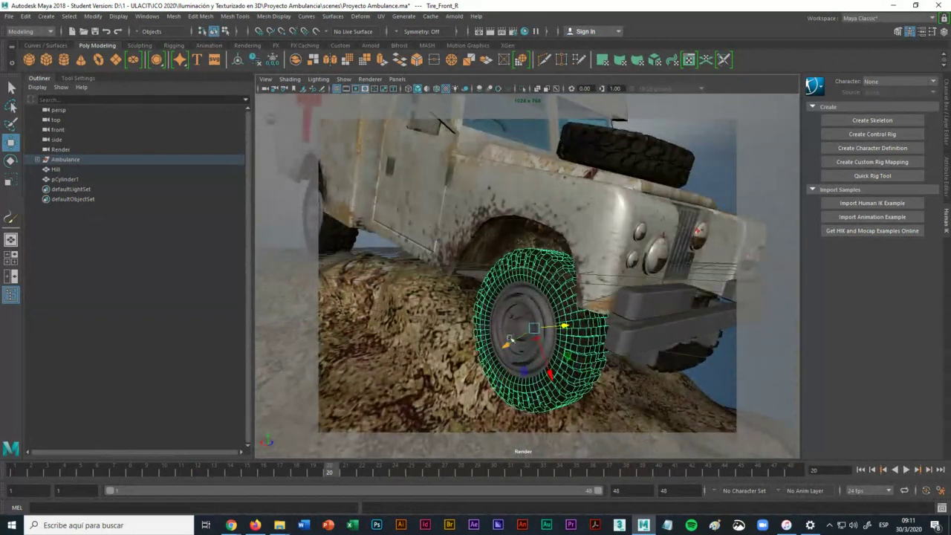
{"action": "left_click", "coordinate": [516, 324]}
{"action": "left_click", "coordinate": [590, 343]}
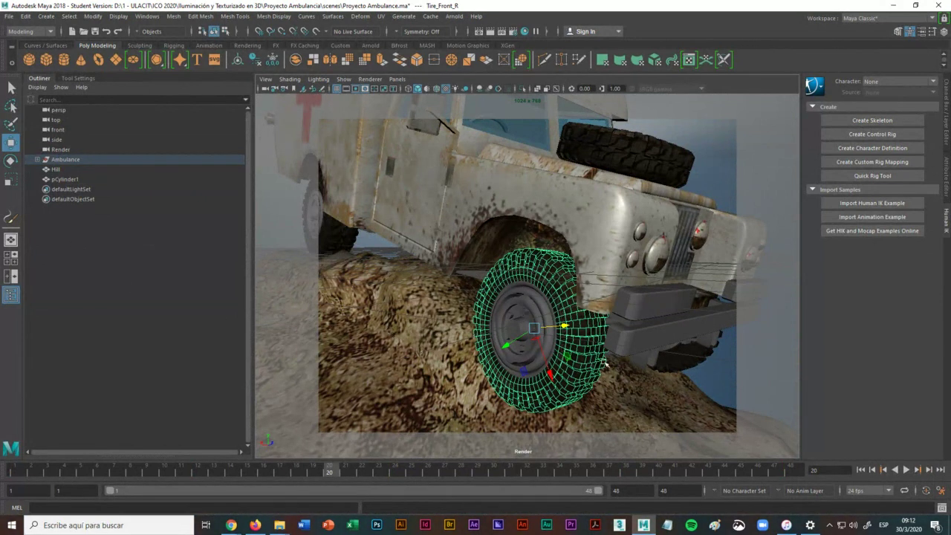
{"action": "left_click", "coordinate": [658, 384]}
{"action": "left_click", "coordinate": [587, 357]}
{"action": "left_click", "coordinate": [515, 319]}
{"action": "left_click_drag", "start_coordinate": [561, 327], "coordinate": [524, 325]}
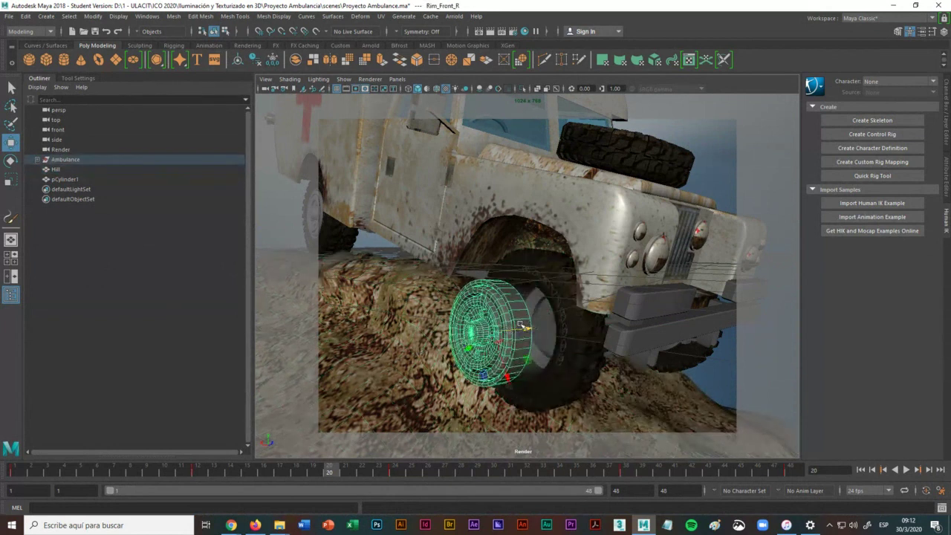
{"action": "key", "text": "ctrl+z"}
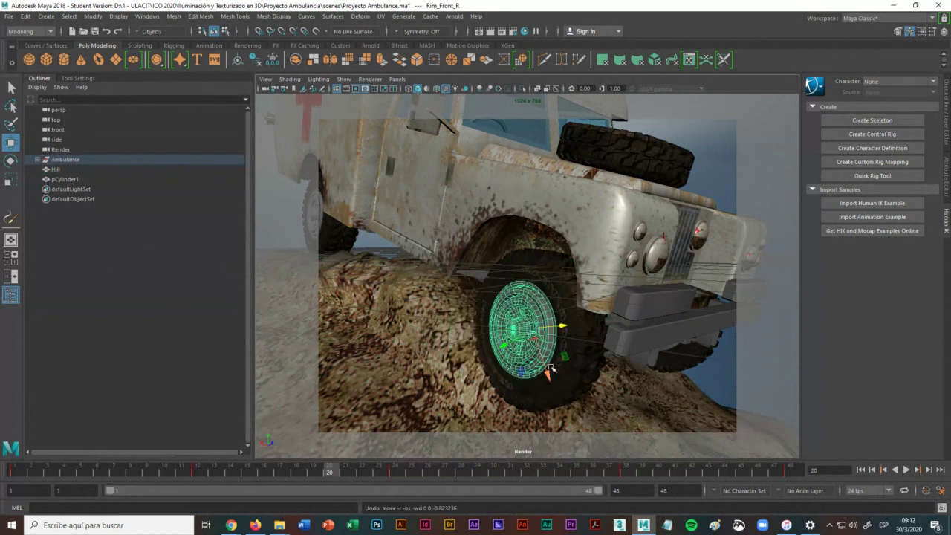
{"action": "left_click_drag", "start_coordinate": [574, 349], "coordinate": [316, 271], "text": "alt"}
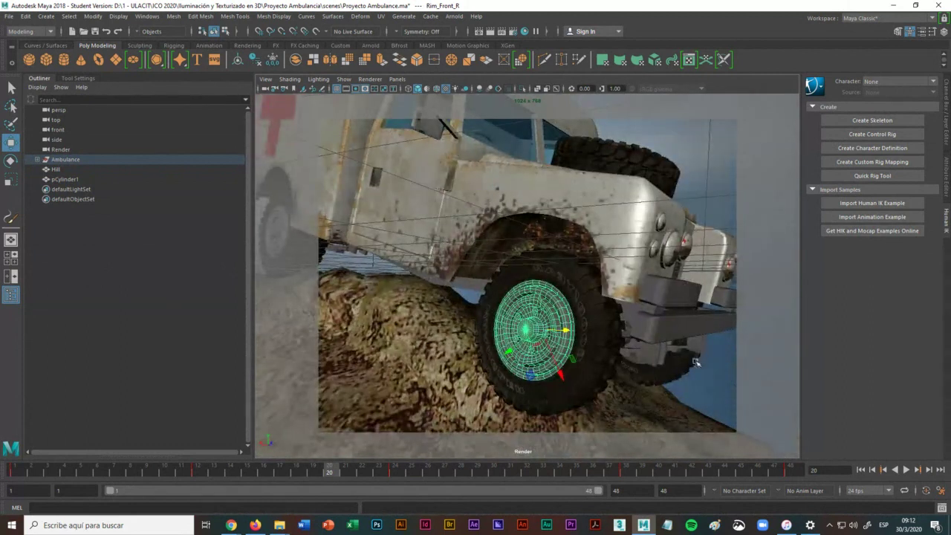
Step: With the front right tire selected, examine the Group and Ungroup commands under a magnified view
{"action": "left_click", "coordinate": [765, 387]}
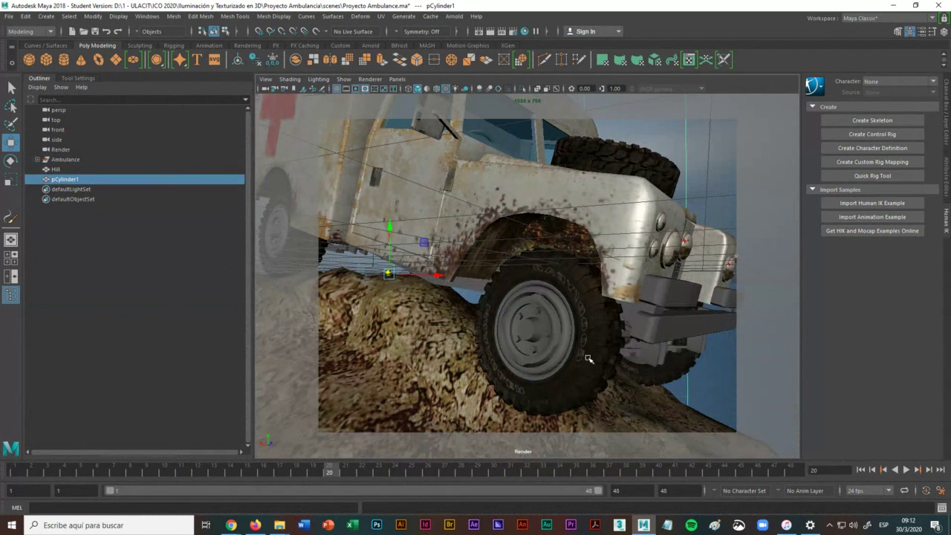
{"action": "left_click", "coordinate": [592, 359]}
{"action": "left_click", "coordinate": [25, 15]}
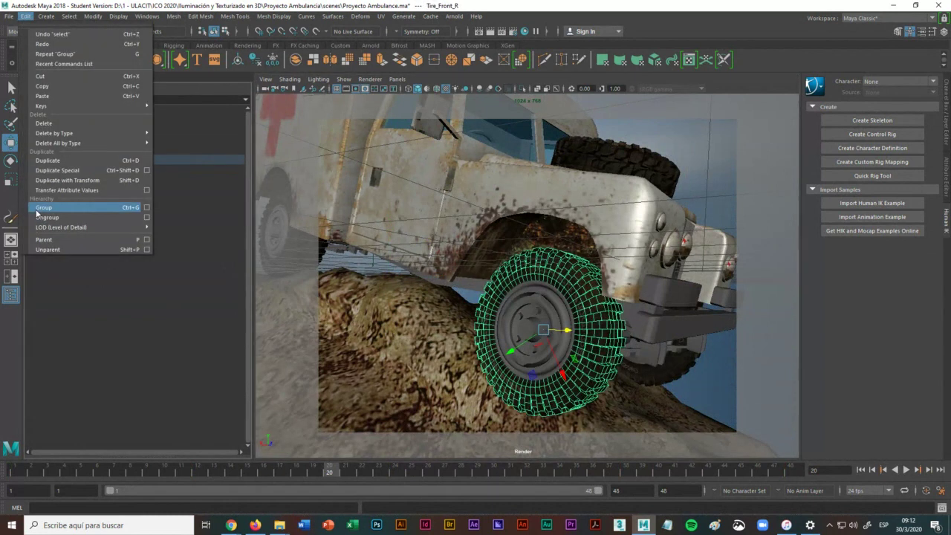
{"action": "key", "text": "super+plus"}
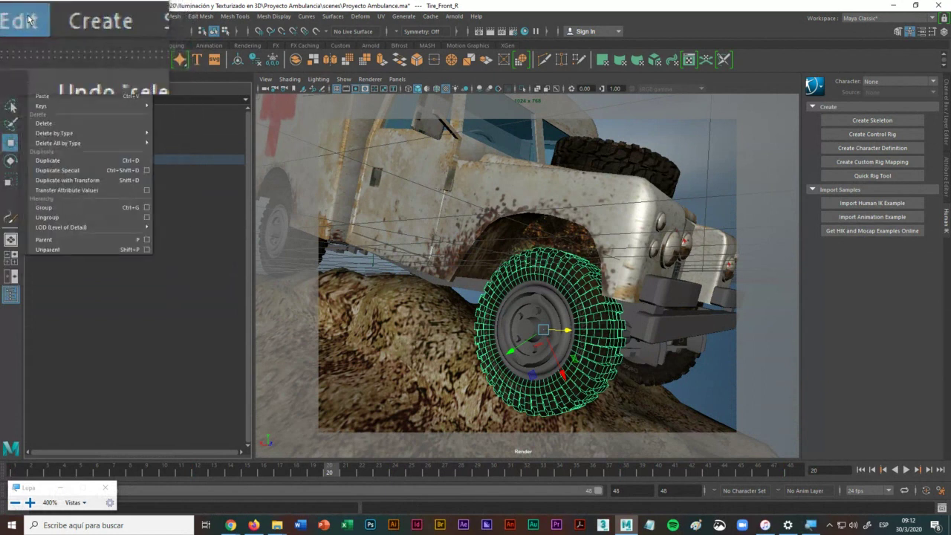
{"action": "mouse_move", "coordinate": [58, 142]}
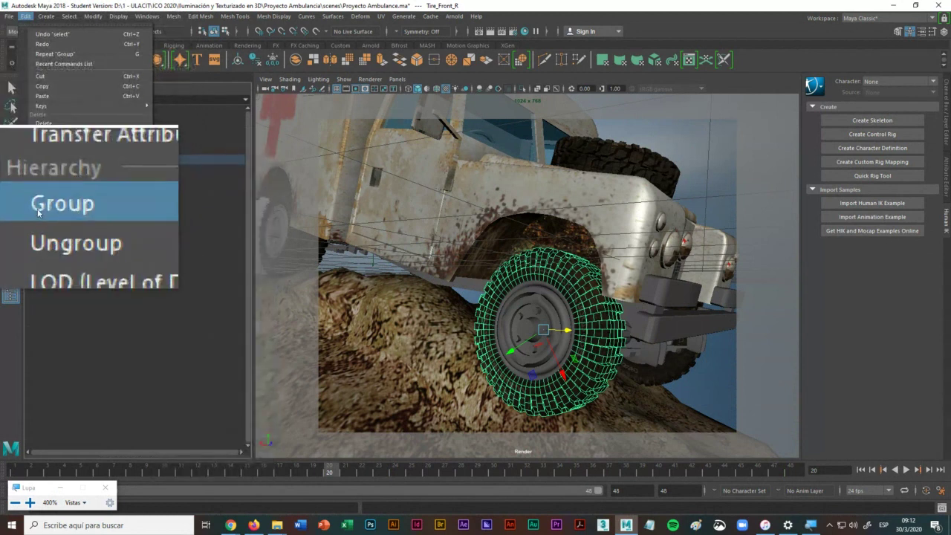
{"action": "key", "text": "super+minus"}
{"action": "key", "text": "super+minus"}
{"action": "key", "text": "super+minus"}
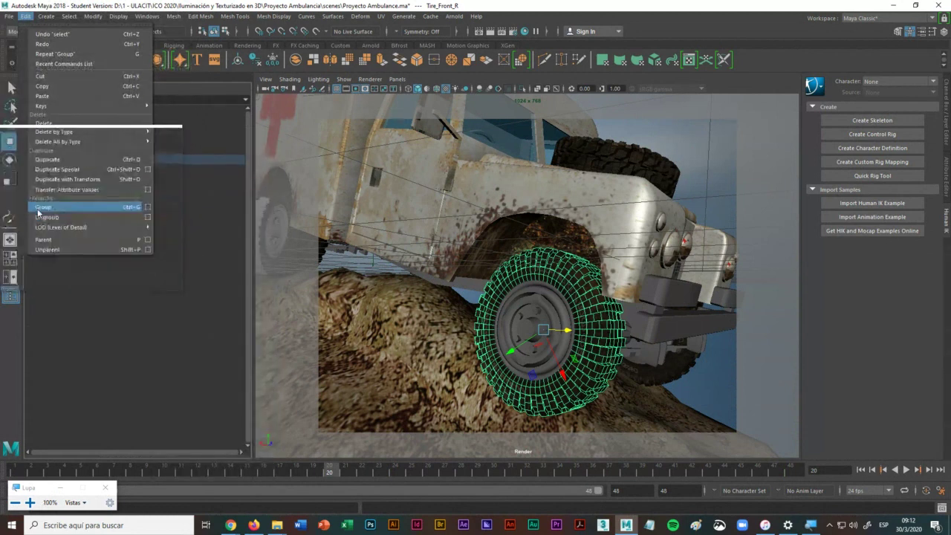
{"action": "left_click", "coordinate": [134, 329]}
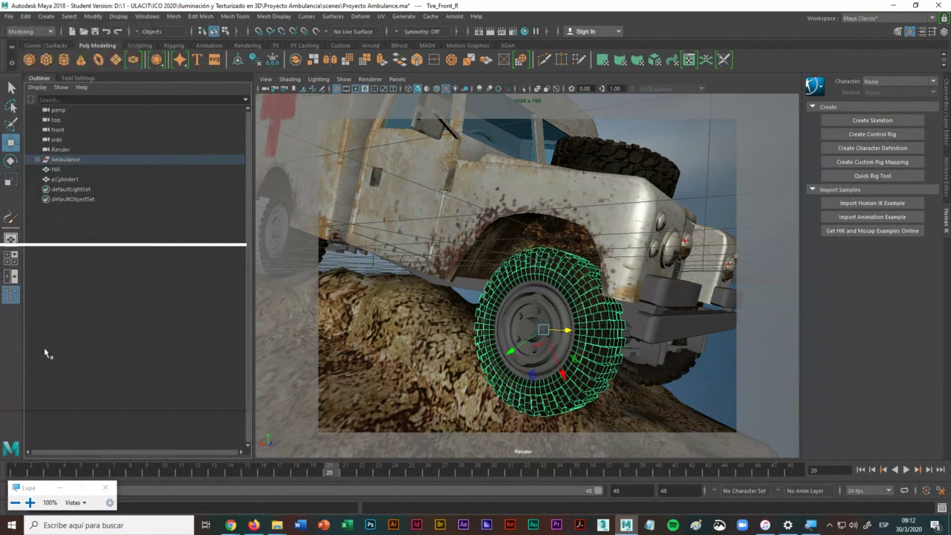
{"action": "left_click", "coordinate": [104, 488]}
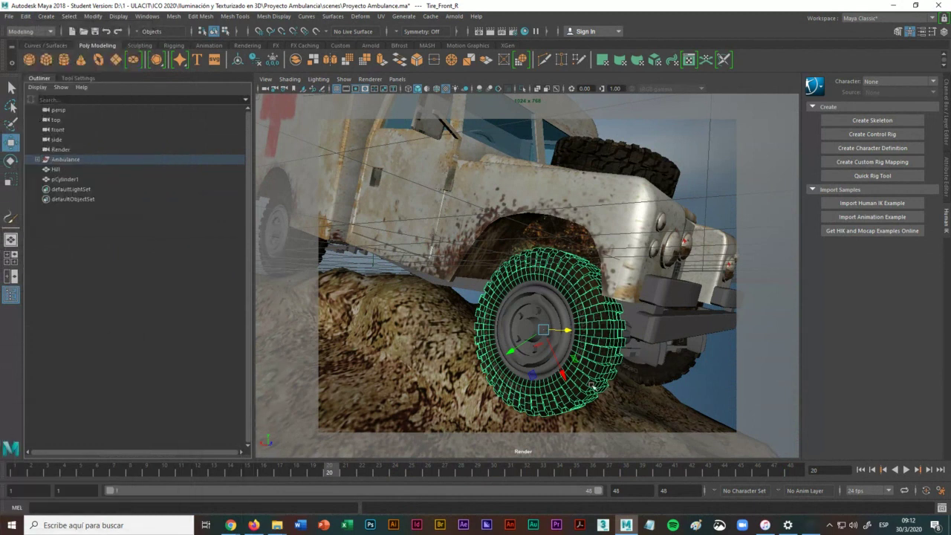
Step: Try to ungroup the front right tire and its rim
{"action": "left_click", "coordinate": [765, 354]}
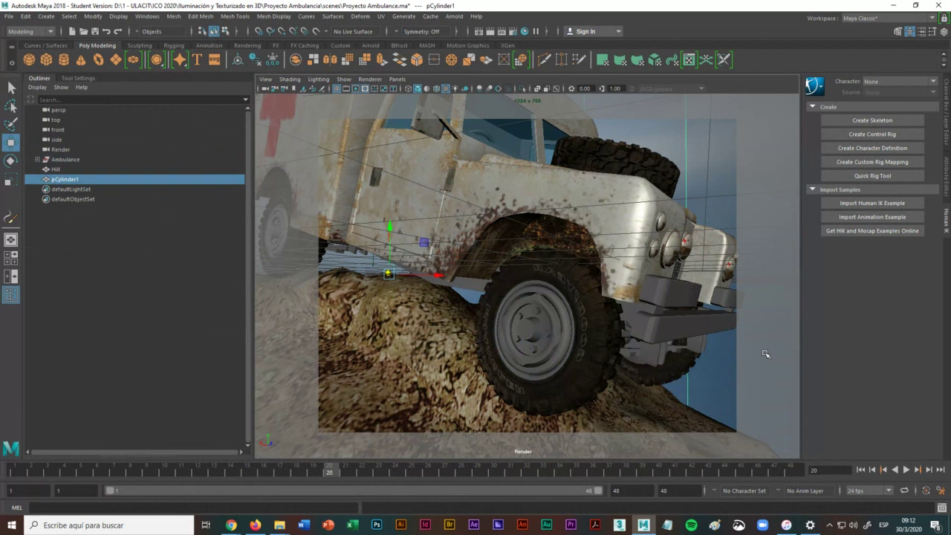
{"action": "left_click", "coordinate": [593, 344]}
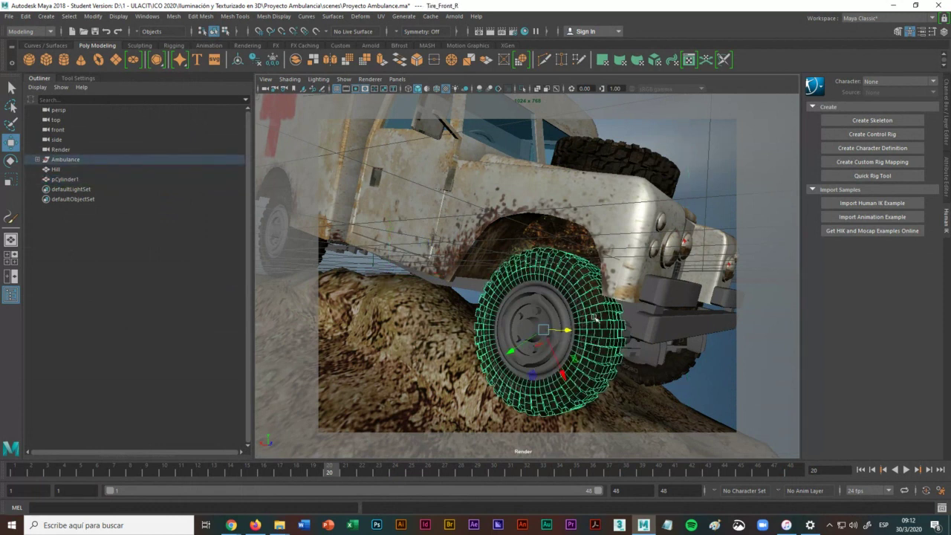
{"action": "left_click", "coordinate": [520, 315]}
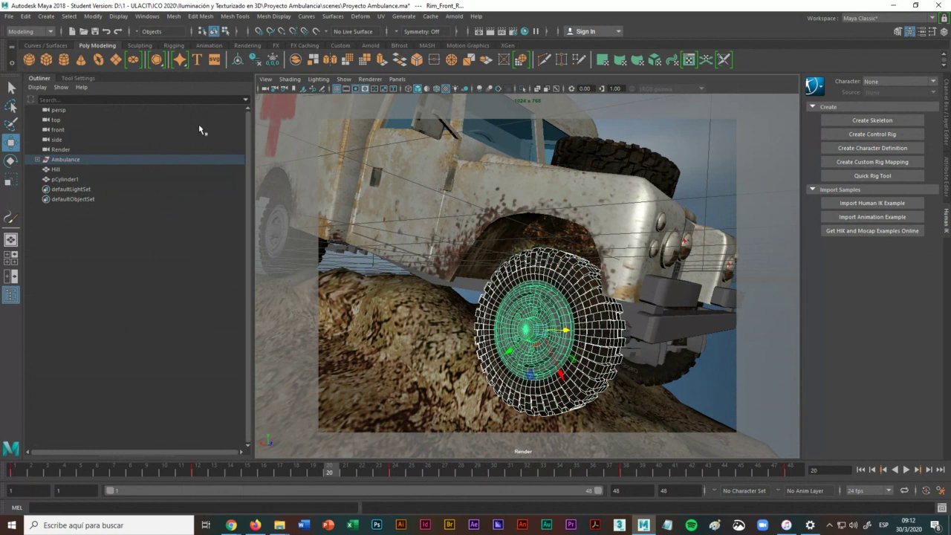
{"action": "left_click", "coordinate": [25, 16]}
{"action": "left_click", "coordinate": [60, 217]}
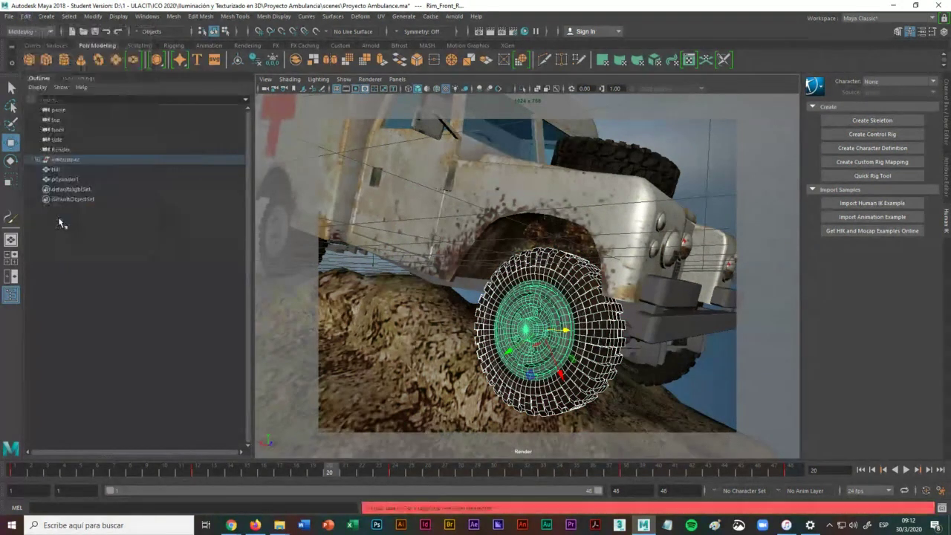
Step: Check how the wheel parts select by picking the vehicle frame, the front right tire and the front right rim individually
{"action": "left_click", "coordinate": [659, 340]}
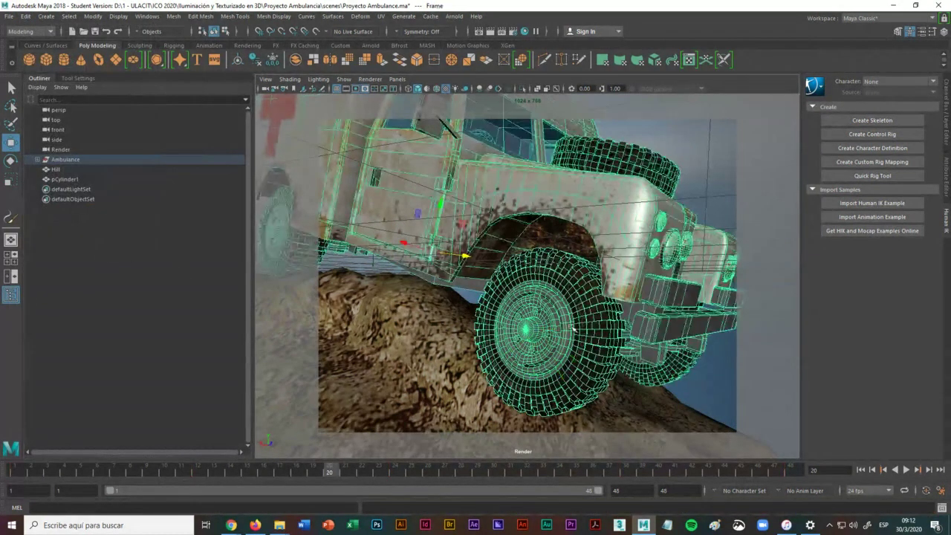
{"action": "left_click", "coordinate": [761, 382]}
{"action": "left_click", "coordinate": [594, 380]}
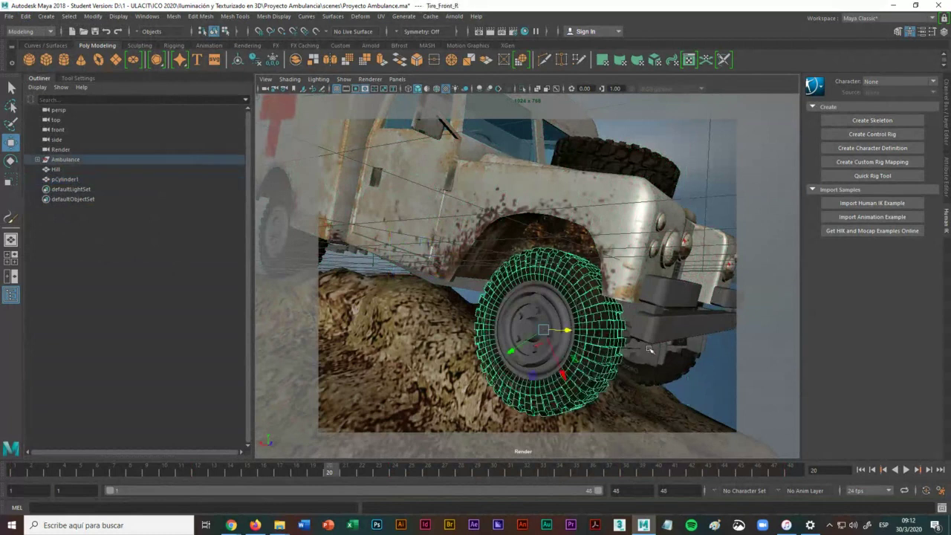
{"action": "left_click", "coordinate": [751, 309]}
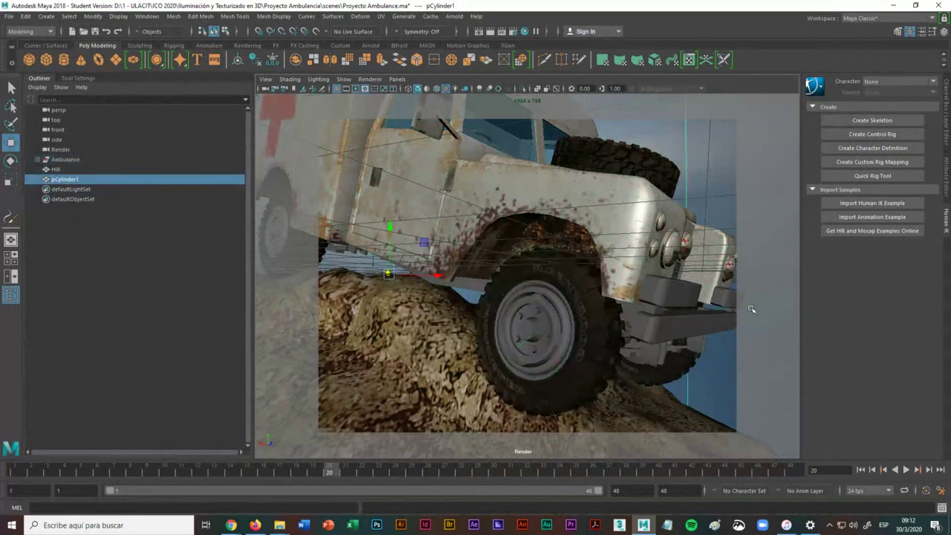
{"action": "left_click", "coordinate": [536, 335]}
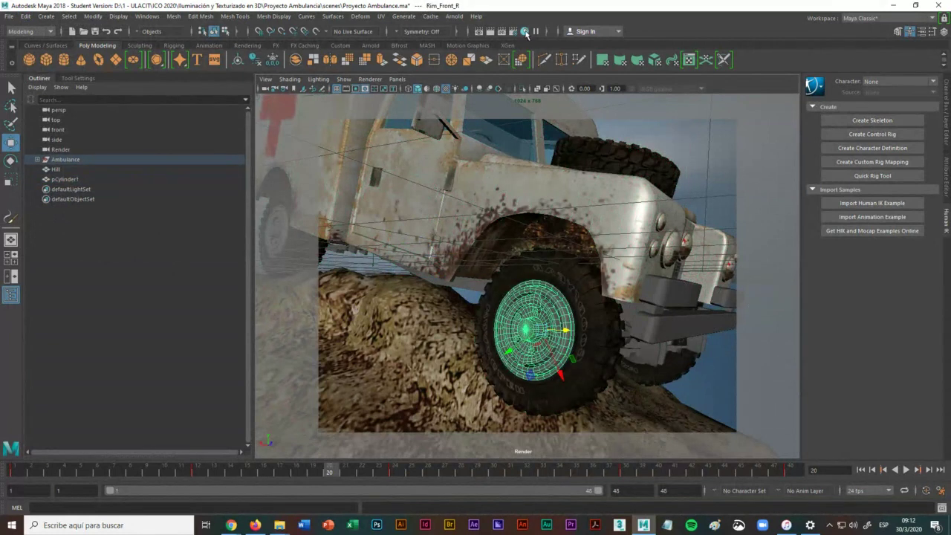
Step: Create a Blinn material named Aros in the Hypershade and graph its network on its own
{"action": "left_click", "coordinate": [525, 31]}
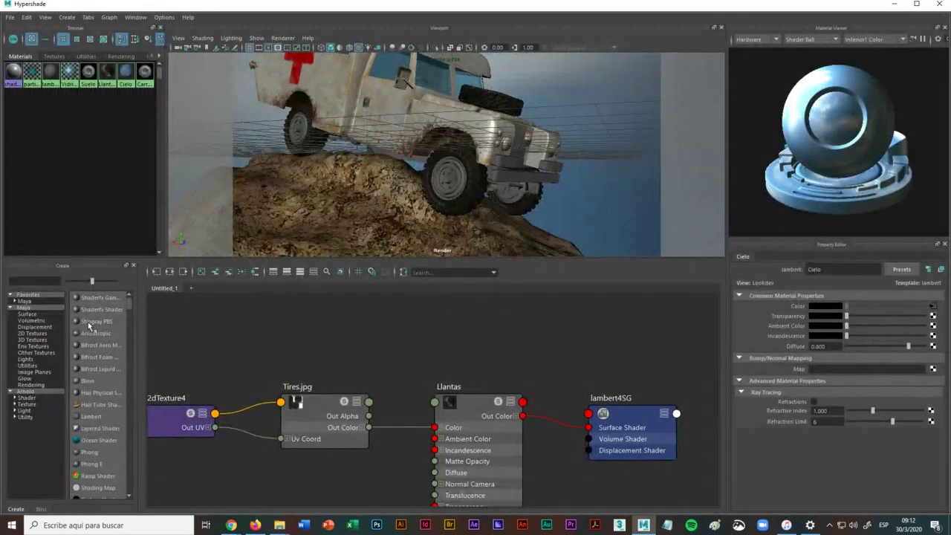
{"action": "left_click", "coordinate": [88, 380]}
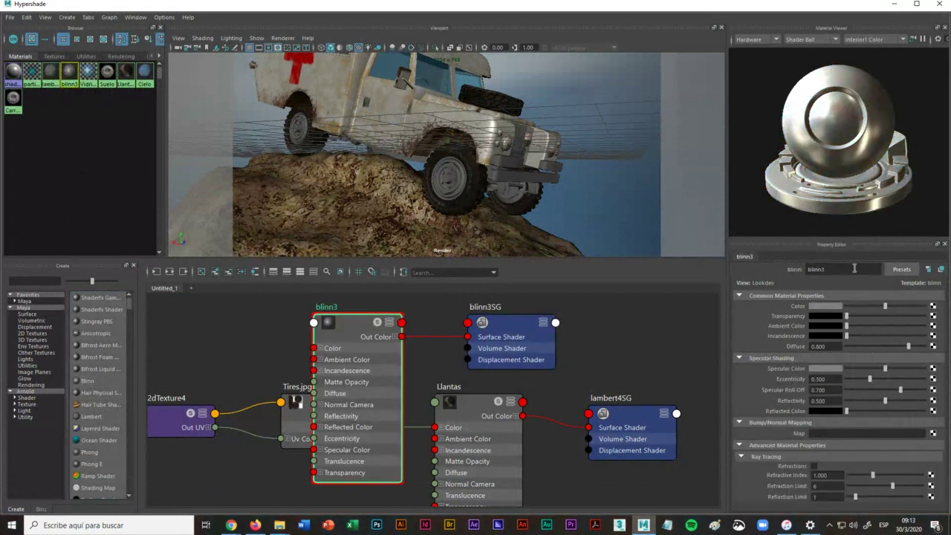
{"action": "double_click", "coordinate": [855, 269]}
{"action": "type", "text": "Aros"}
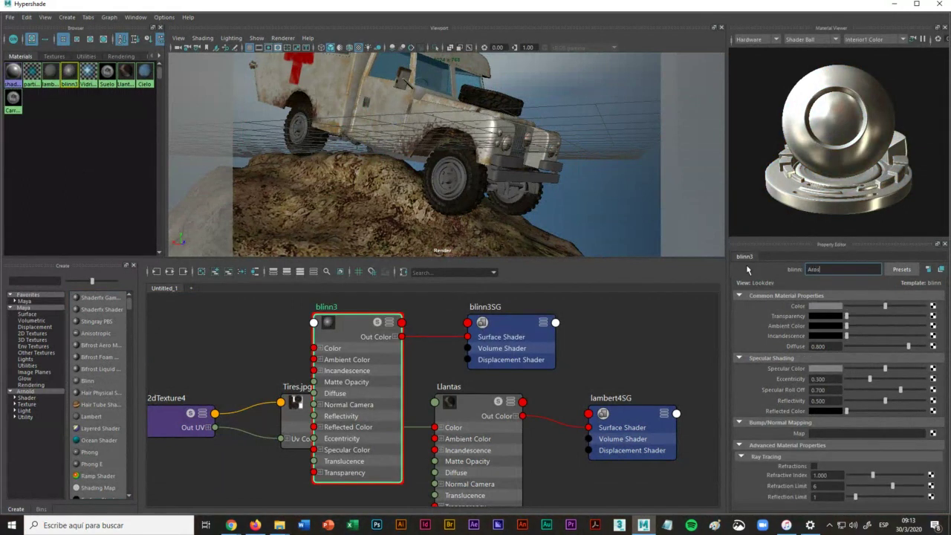
{"action": "key", "text": "Return"}
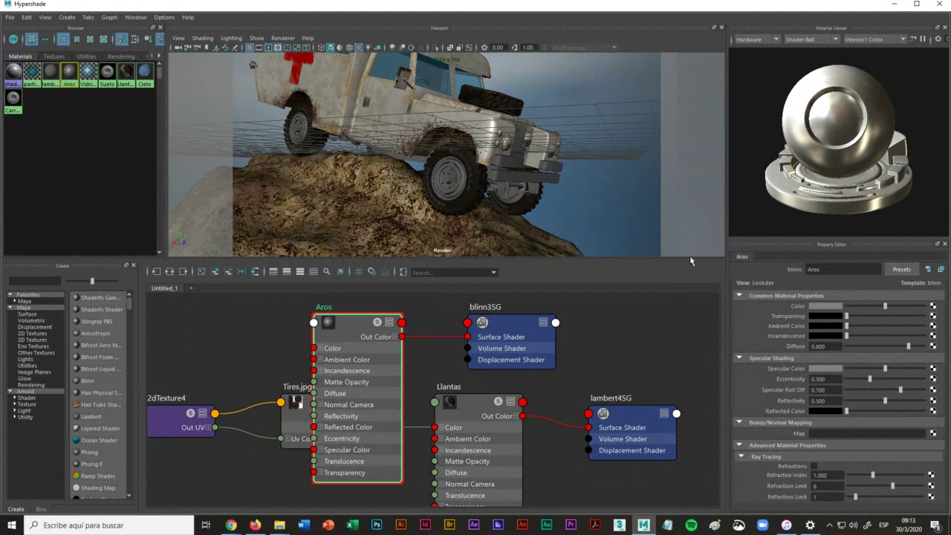
{"action": "right_click", "coordinate": [72, 75]}
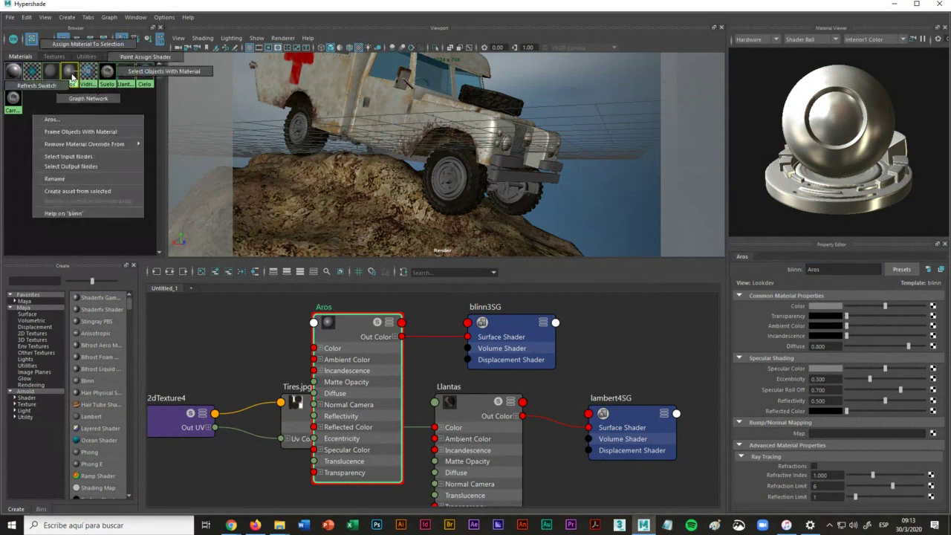
{"action": "left_click", "coordinate": [78, 100]}
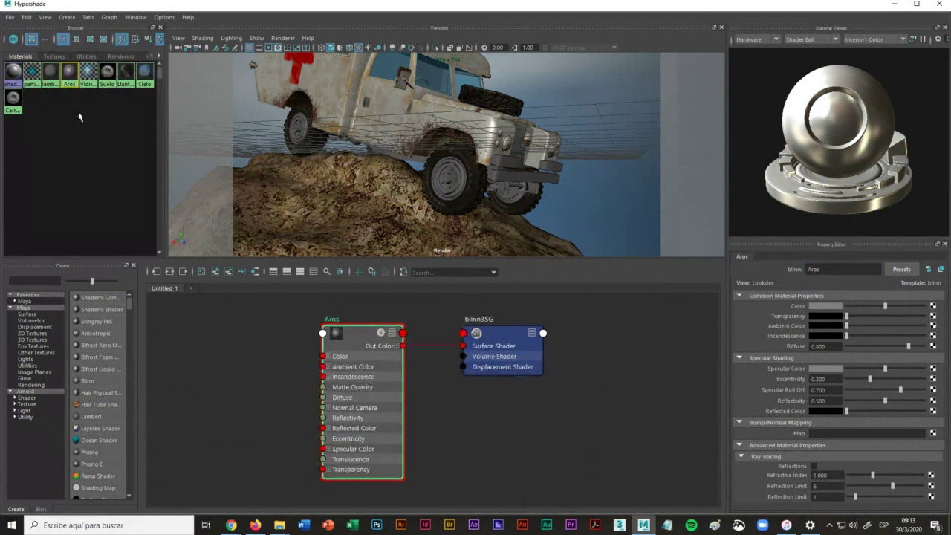
Step: Map a file texture using the image Wheels.jpg to the color of the Aros material
{"action": "left_click", "coordinate": [357, 342]}
{"action": "left_click", "coordinate": [934, 306]}
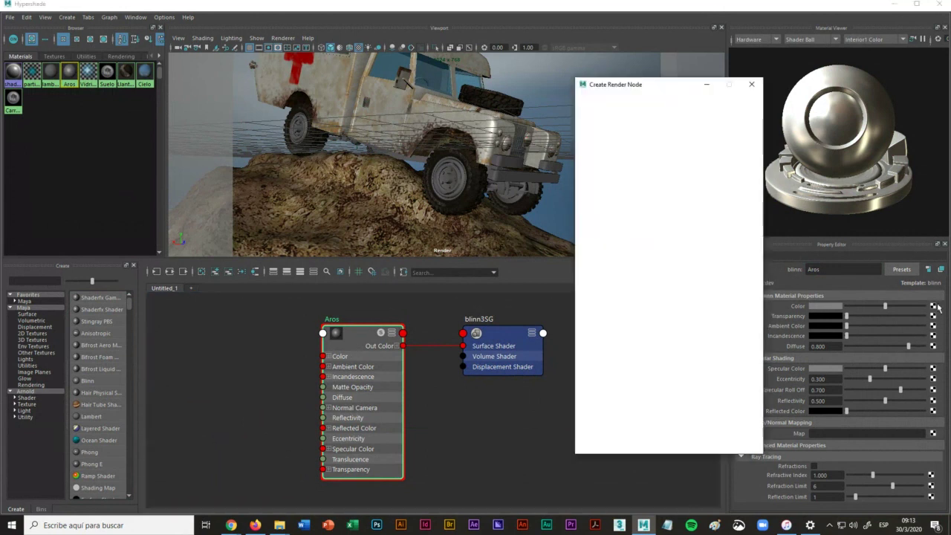
{"action": "left_click", "coordinate": [672, 165]}
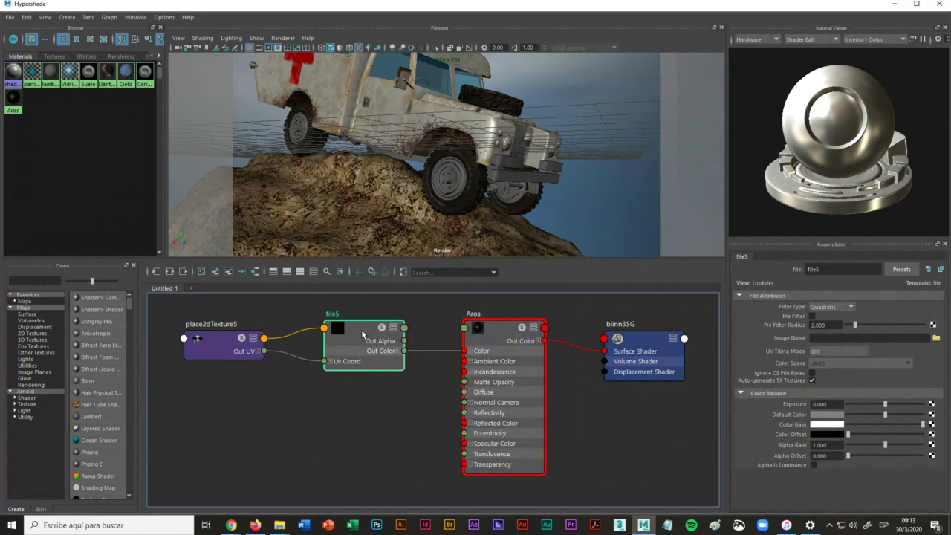
{"action": "left_click", "coordinate": [936, 338]}
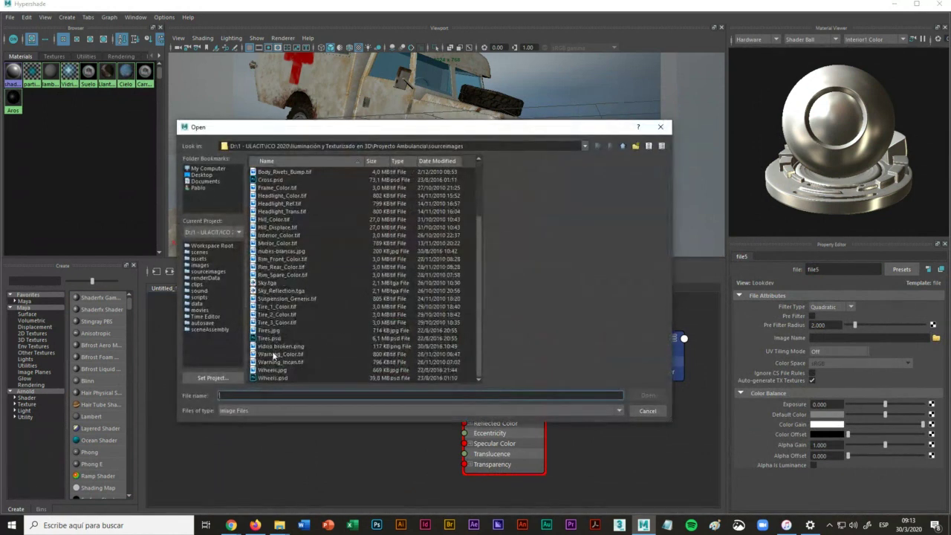
{"action": "left_click", "coordinate": [272, 370]}
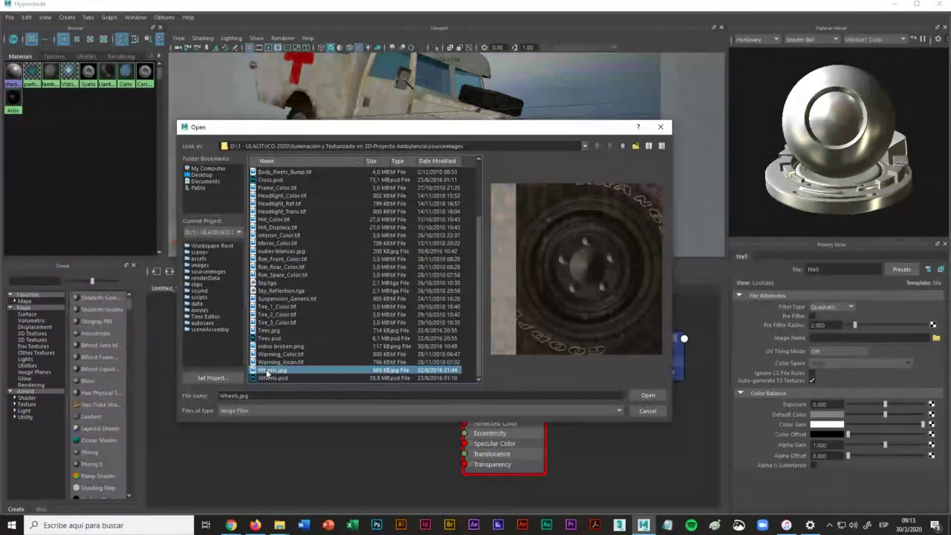
{"action": "left_click", "coordinate": [648, 396]}
Step: Assign the textured Aros material to the ambulance's front right rim
{"action": "scroll", "coordinate": [447, 192], "scroll_direction": "up", "scroll_amount": 5}
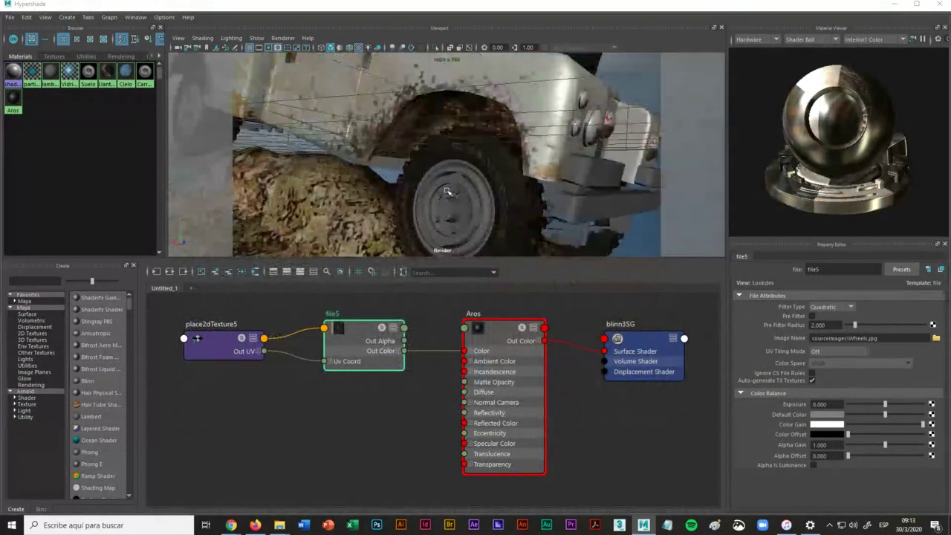
{"action": "left_click", "coordinate": [437, 225]}
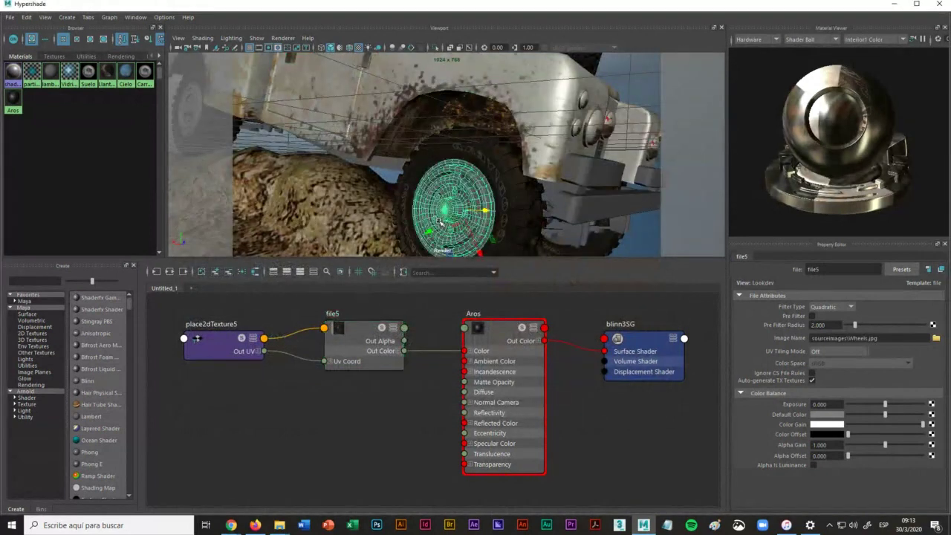
{"action": "right_click", "coordinate": [355, 331]}
{"action": "left_click", "coordinate": [362, 303]}
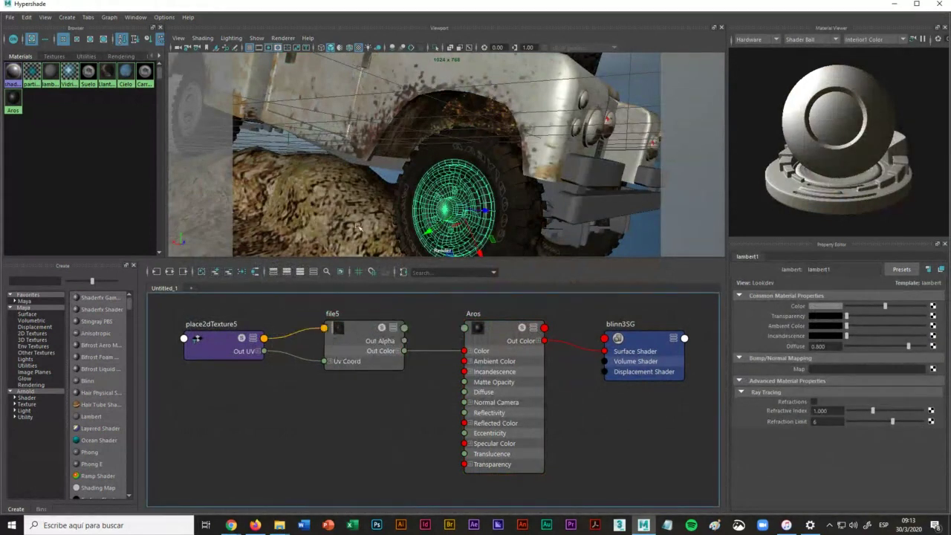
{"action": "left_click", "coordinate": [357, 227]}
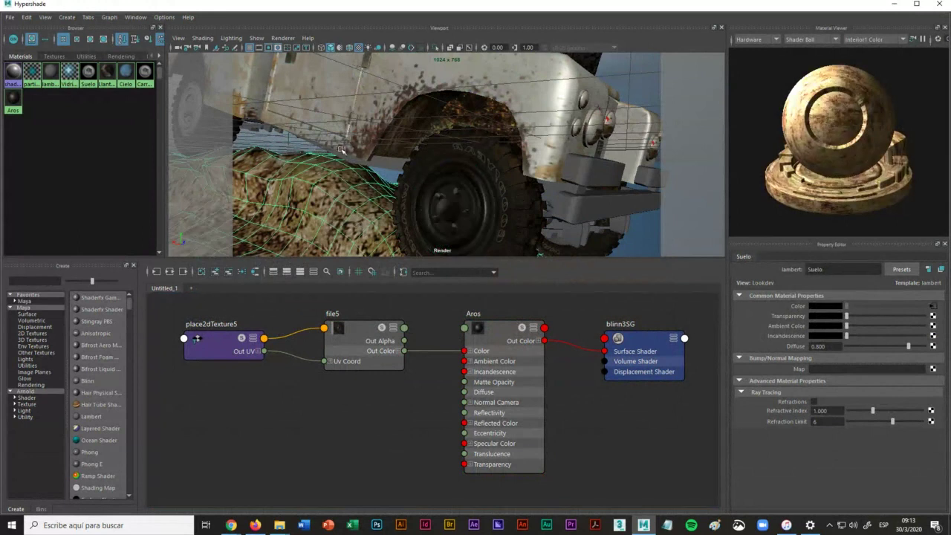
Step: Assign the Aros material to the rear right rim
{"action": "left_click_drag", "start_coordinate": [341, 150], "coordinate": [475, 165], "text": "alt"}
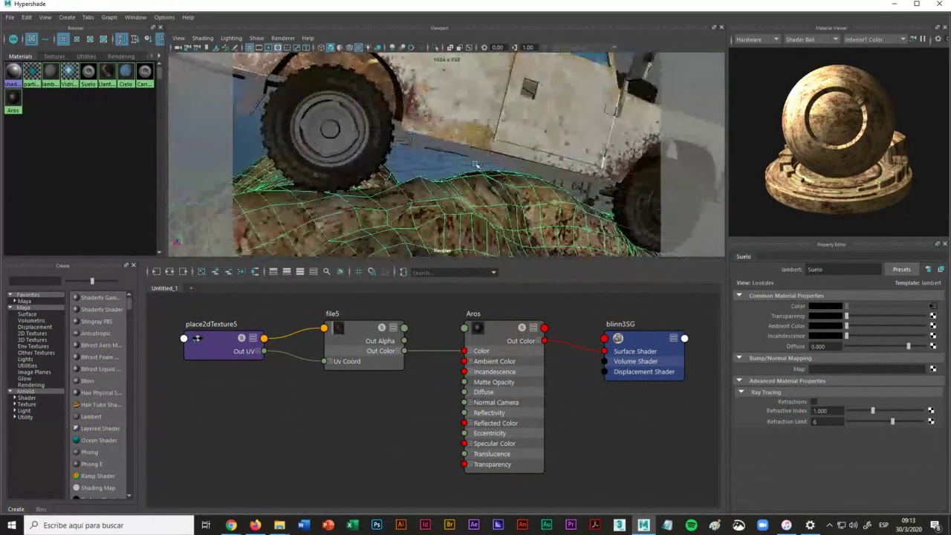
{"action": "left_click", "coordinate": [359, 145]}
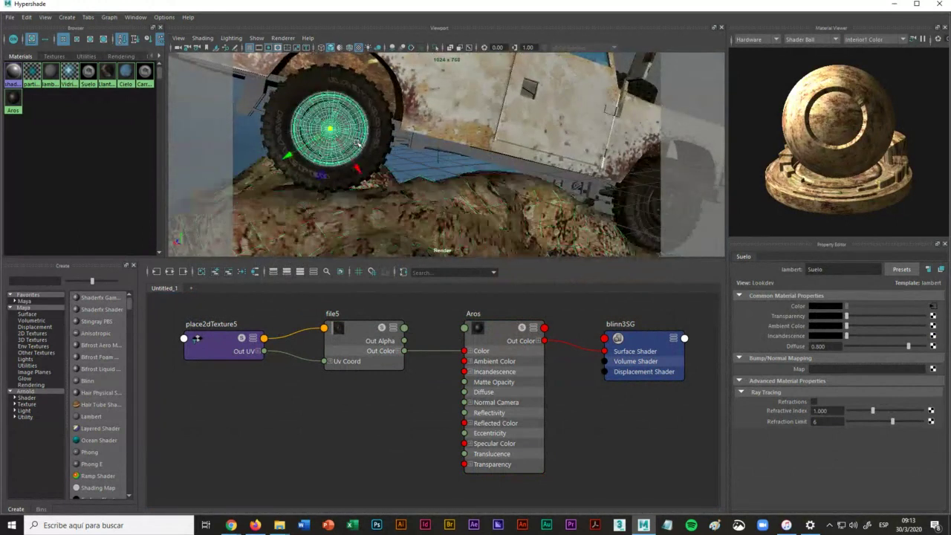
{"action": "right_click", "coordinate": [355, 336]}
{"action": "left_click", "coordinate": [362, 304]}
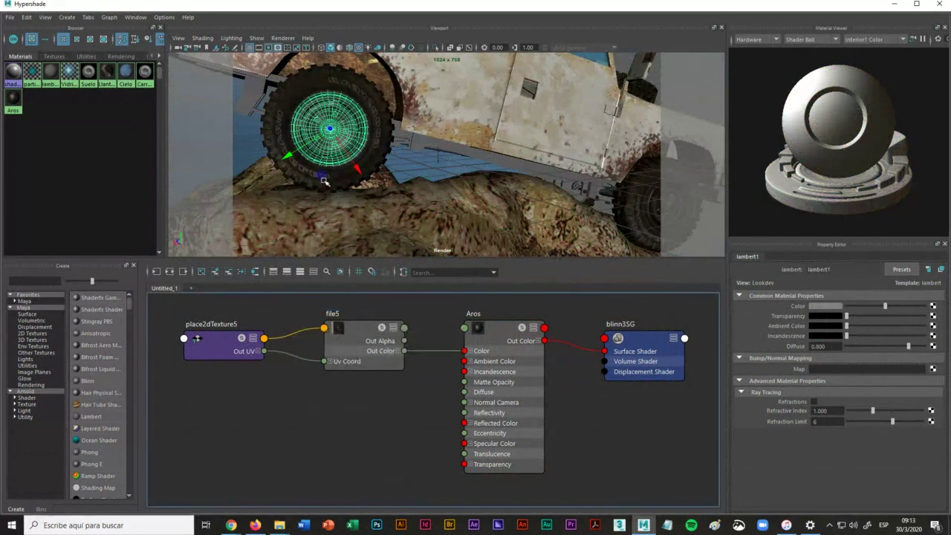
Step: Assign the Aros material to the rear left rim on the opposite side of the ambulance
{"action": "left_click_drag", "start_coordinate": [325, 181], "coordinate": [496, 145], "text": "alt"}
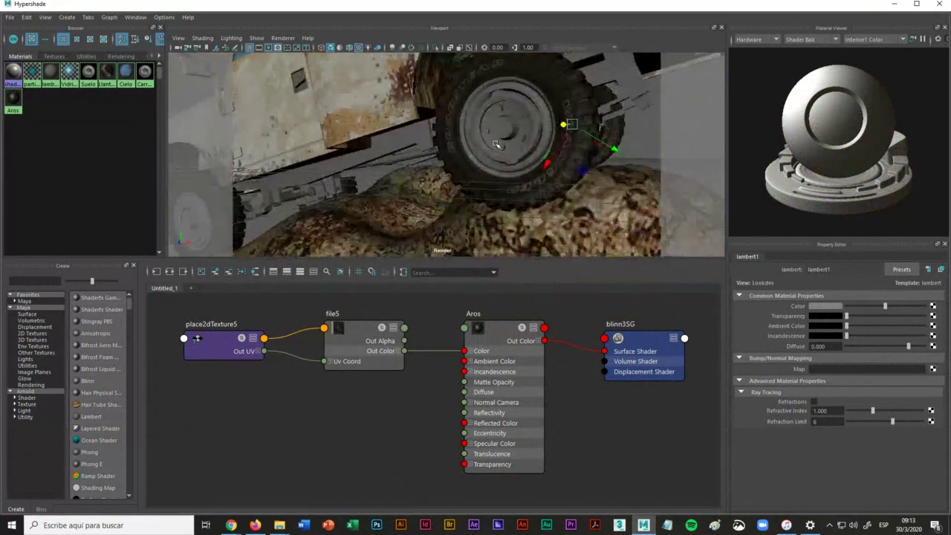
{"action": "left_click", "coordinate": [496, 145]}
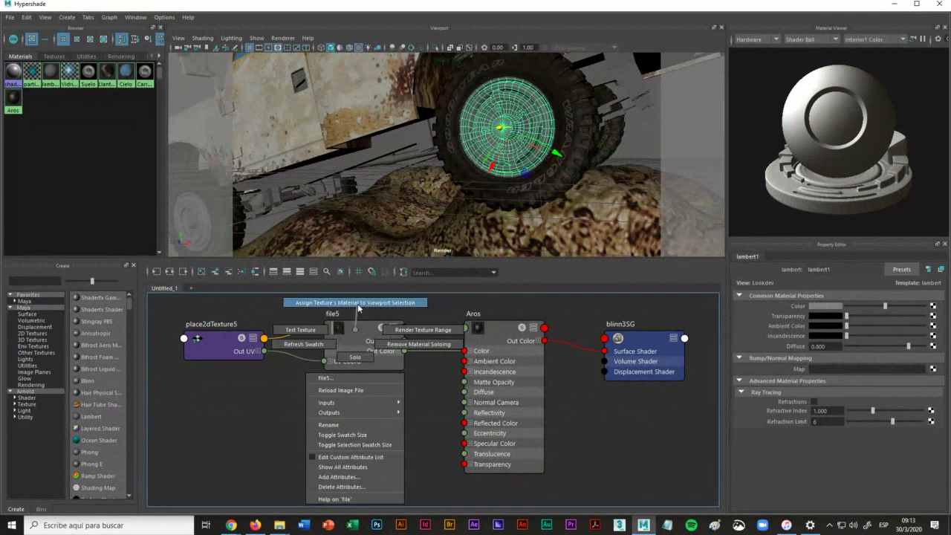
{"action": "left_click_drag", "start_coordinate": [366, 179], "coordinate": [476, 159], "text": "alt"}
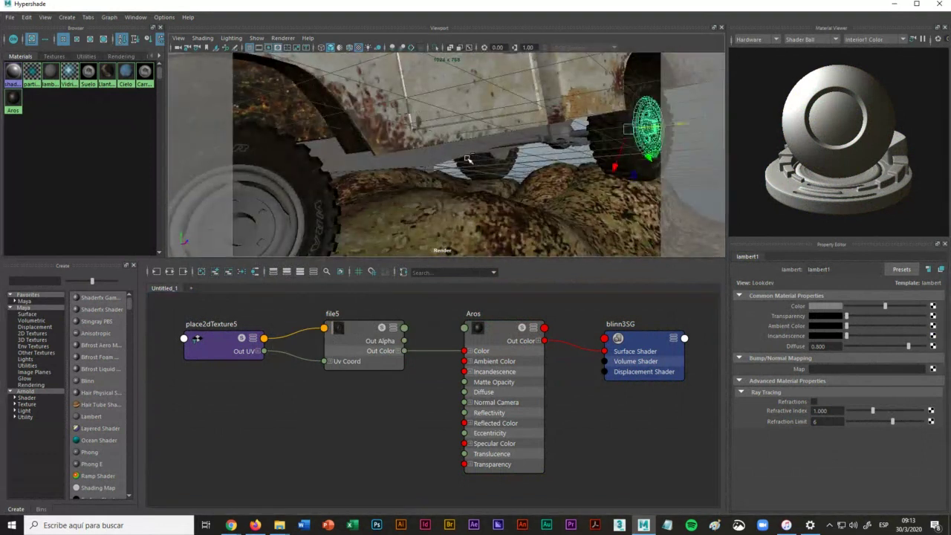
Step: Assign the Aros material to the remaining front rim on the opposite side of the ambulance
{"action": "left_click_drag", "start_coordinate": [361, 186], "coordinate": [478, 154], "text": "alt"}
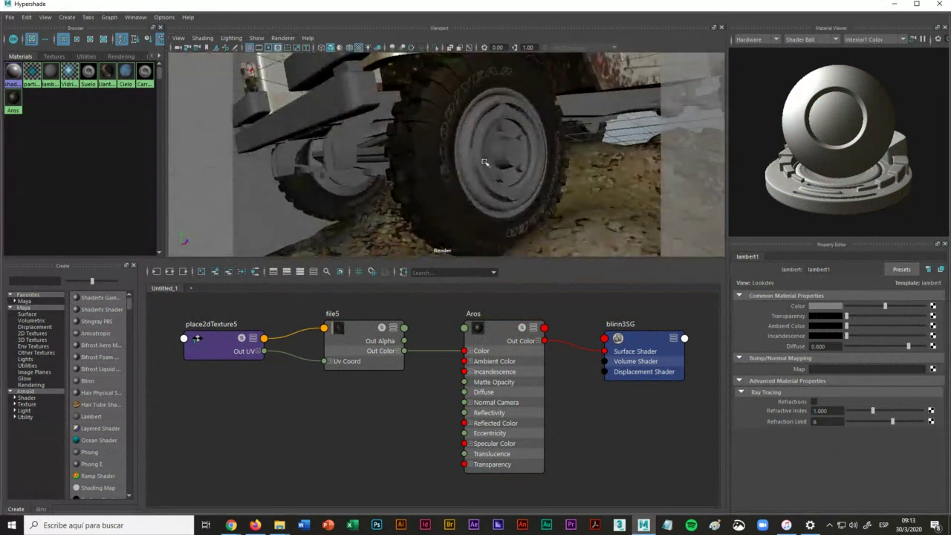
{"action": "left_click", "coordinate": [479, 154]}
{"action": "left_click", "coordinate": [353, 333]}
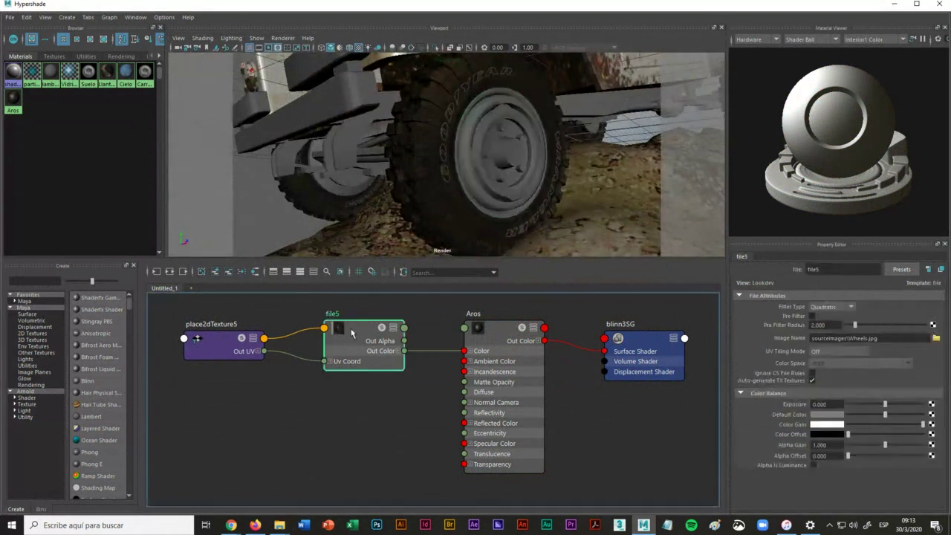
{"action": "left_click", "coordinate": [478, 197]}
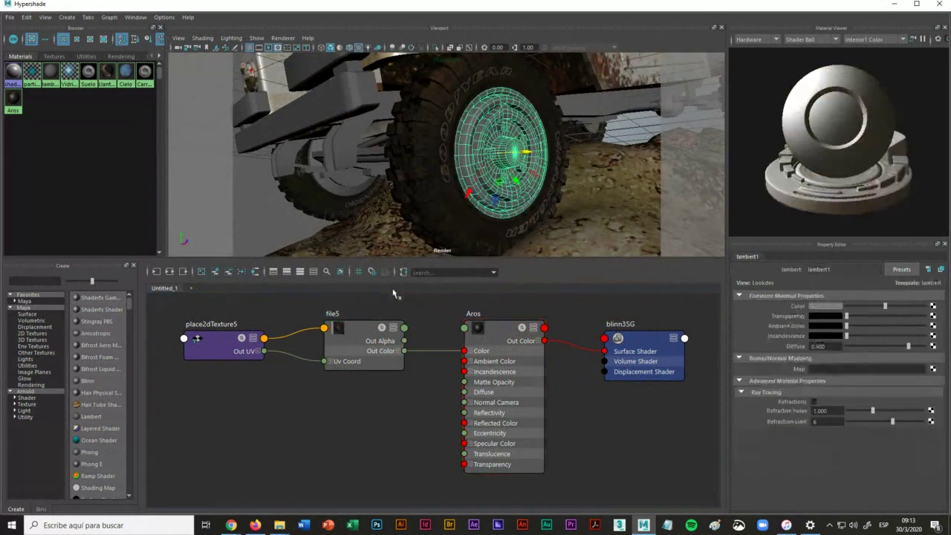
{"action": "right_click", "coordinate": [356, 333]}
{"action": "left_click", "coordinate": [366, 303]}
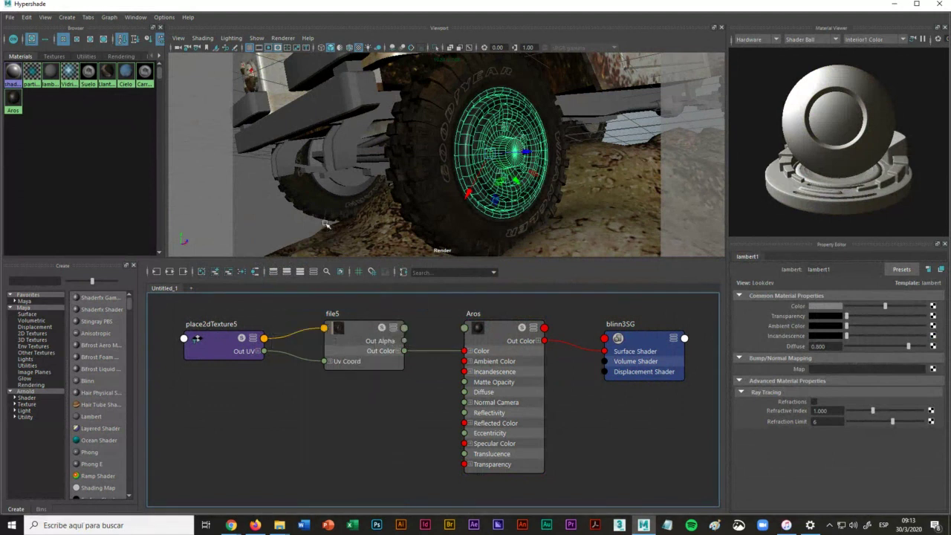
Step: Assign the Aros material to the rim of the spare wheel mounted on the hood
{"action": "left_click_drag", "start_coordinate": [323, 220], "coordinate": [529, 187], "text": "alt"}
{"action": "left_click", "coordinate": [407, 189]}
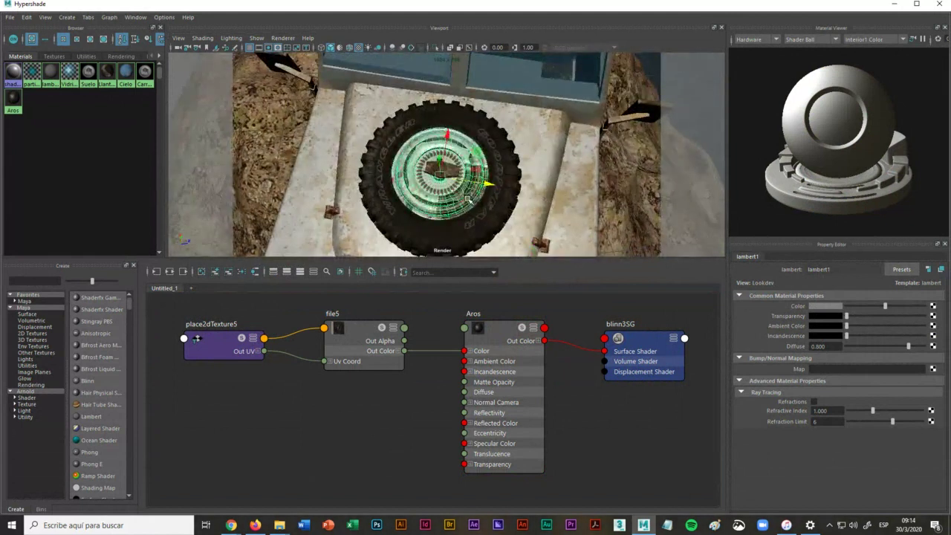
{"action": "right_click_drag", "start_coordinate": [352, 337], "coordinate": [358, 307]}
Step: Examine the spare wheel's tire and center nut on the hood and the materials they use
{"action": "left_click", "coordinate": [498, 195]}
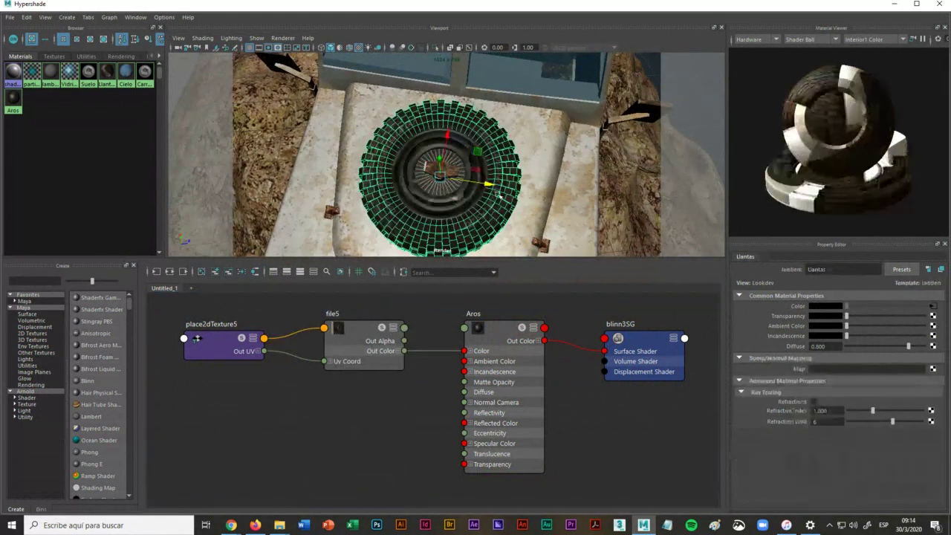
{"action": "left_click", "coordinate": [450, 173]}
{"action": "left_click_drag", "start_coordinate": [379, 238], "coordinate": [595, 155], "text": "alt"}
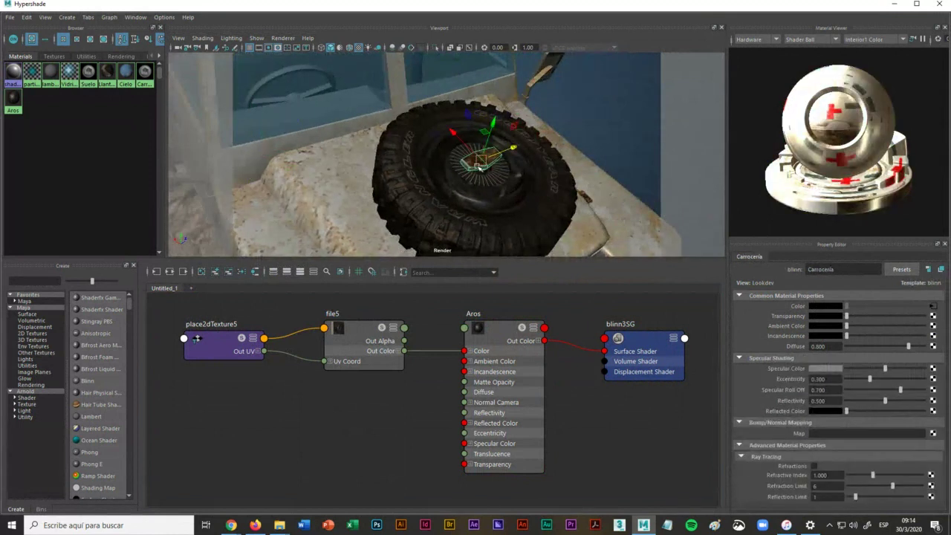
{"action": "left_click_drag", "start_coordinate": [472, 165], "coordinate": [528, 218], "text": "alt"}
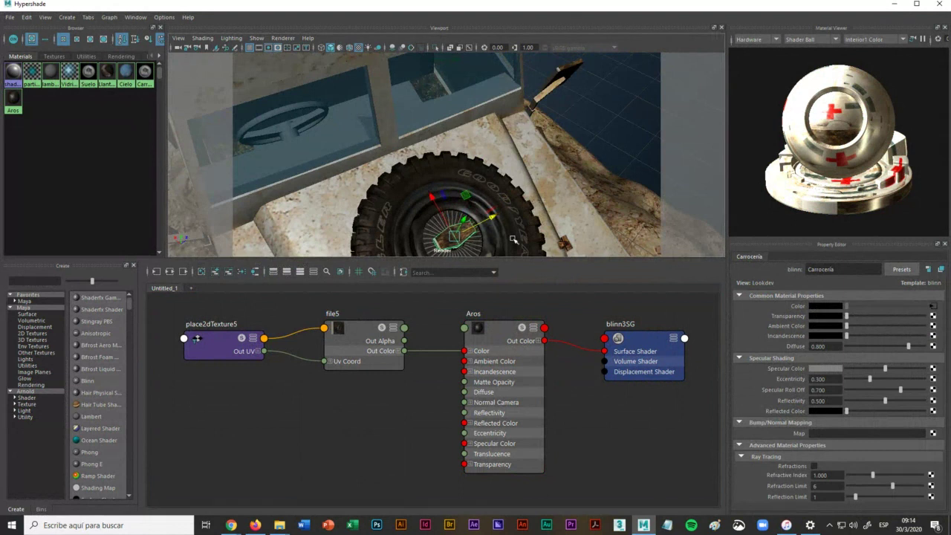
{"action": "left_click_drag", "start_coordinate": [514, 238], "coordinate": [532, 159], "text": "alt"}
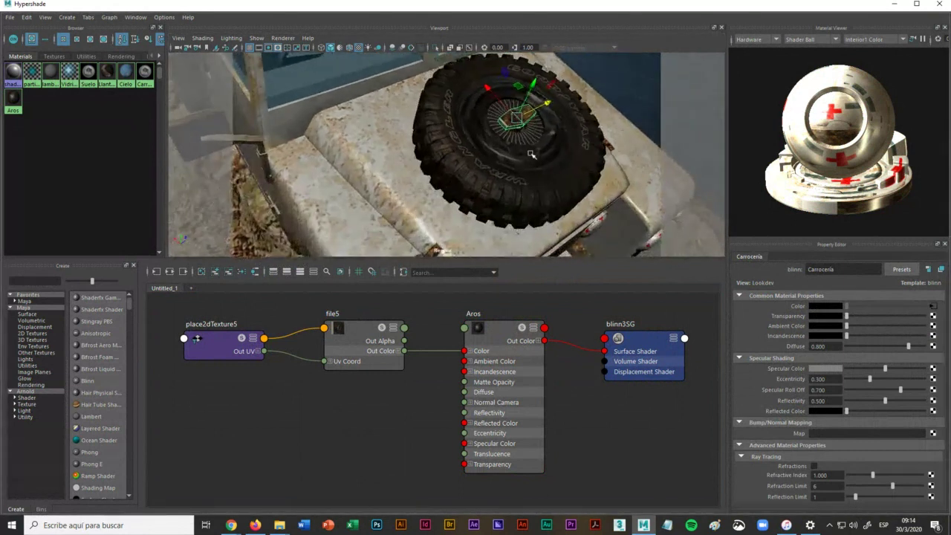
{"action": "left_click", "coordinate": [514, 120]}
{"action": "left_click", "coordinate": [514, 120]}
{"action": "scroll", "coordinate": [452, 233], "scroll_direction": "down", "scroll_amount": 5}
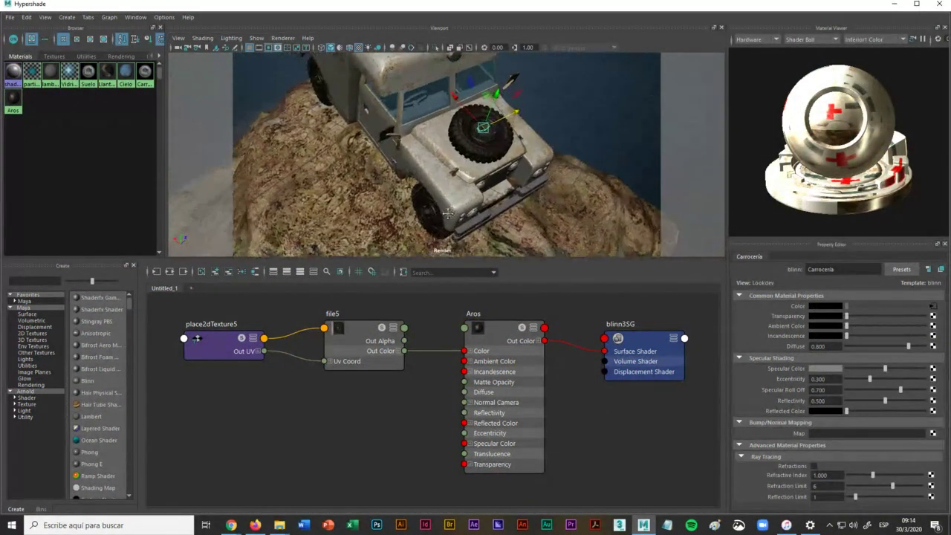
{"action": "left_click_drag", "start_coordinate": [447, 213], "coordinate": [492, 171], "text": "alt"}
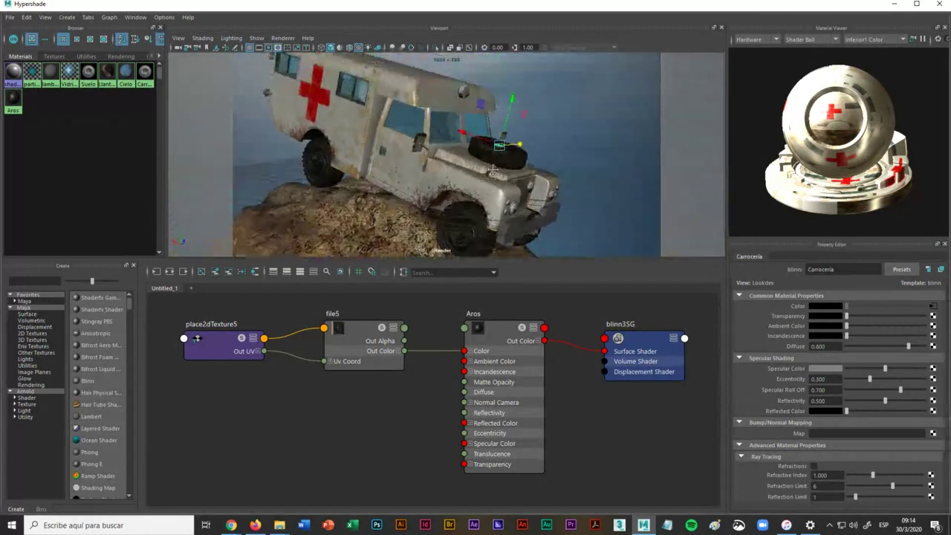
{"action": "scroll", "coordinate": [493, 171], "scroll_direction": "up", "scroll_amount": 5}
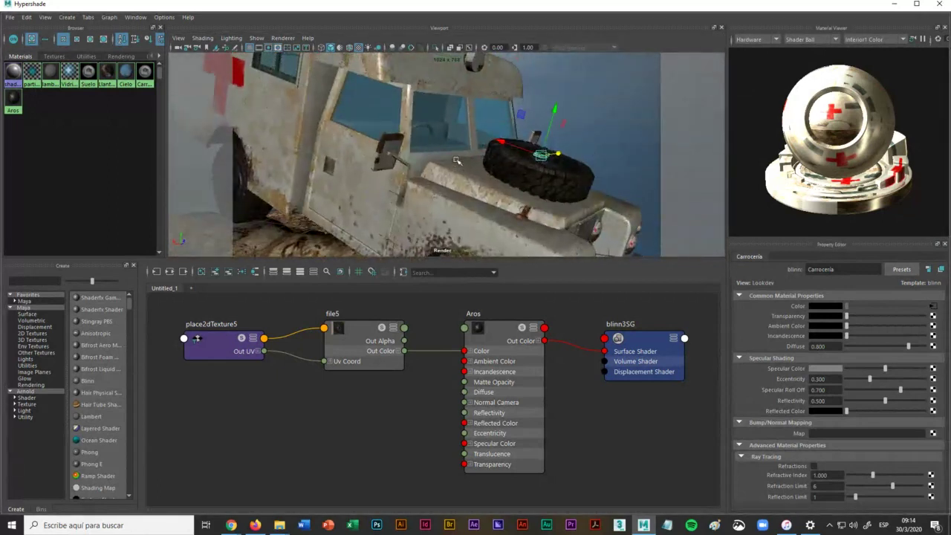
Step: Minimize Hypershade and save the ambulance scene under its current name
{"action": "left_click", "coordinate": [895, 5]}
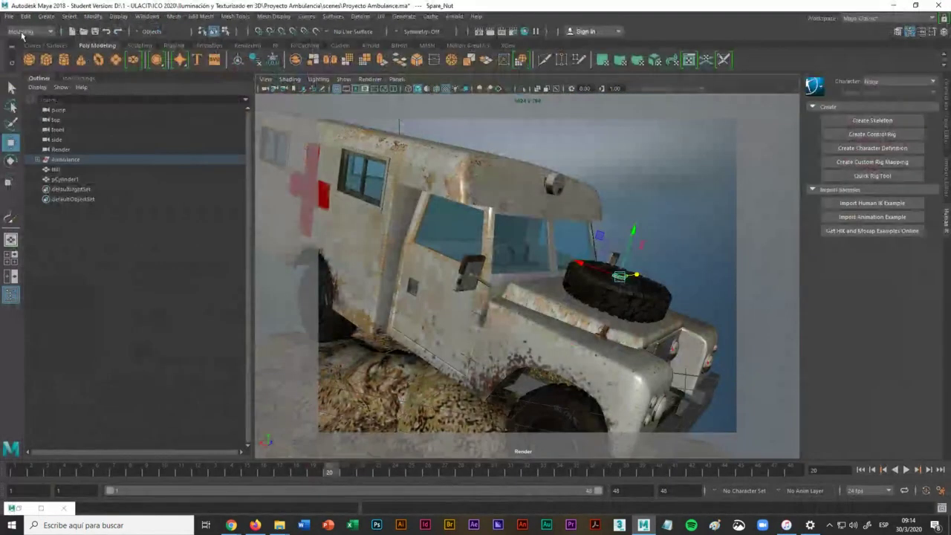
{"action": "left_click", "coordinate": [6, 16]}
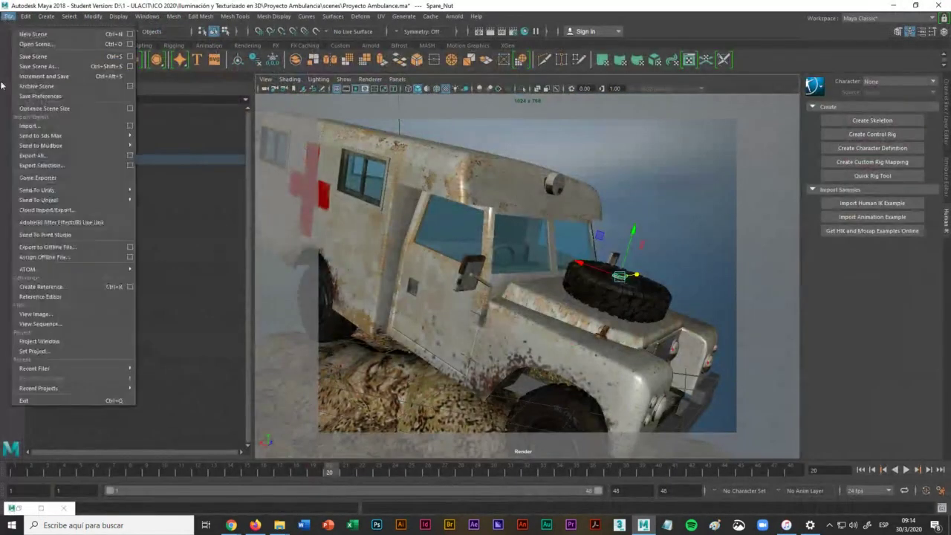
{"action": "left_click", "coordinate": [48, 58]}
{"action": "left_click", "coordinate": [455, 274]}
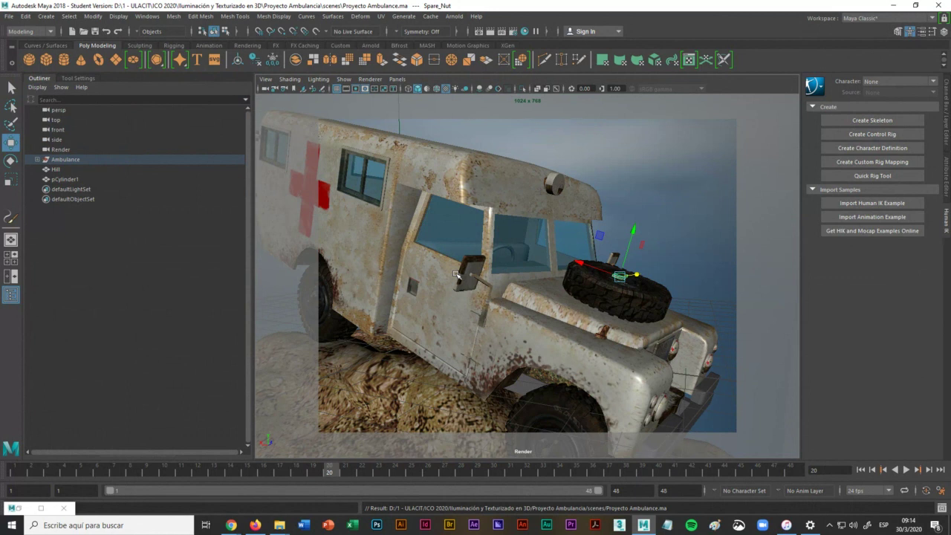
Step: Select the ambulance's window glass and hide it to expose the cab interior
{"action": "scroll", "coordinate": [520, 280], "scroll_direction": "up", "scroll_amount": 3}
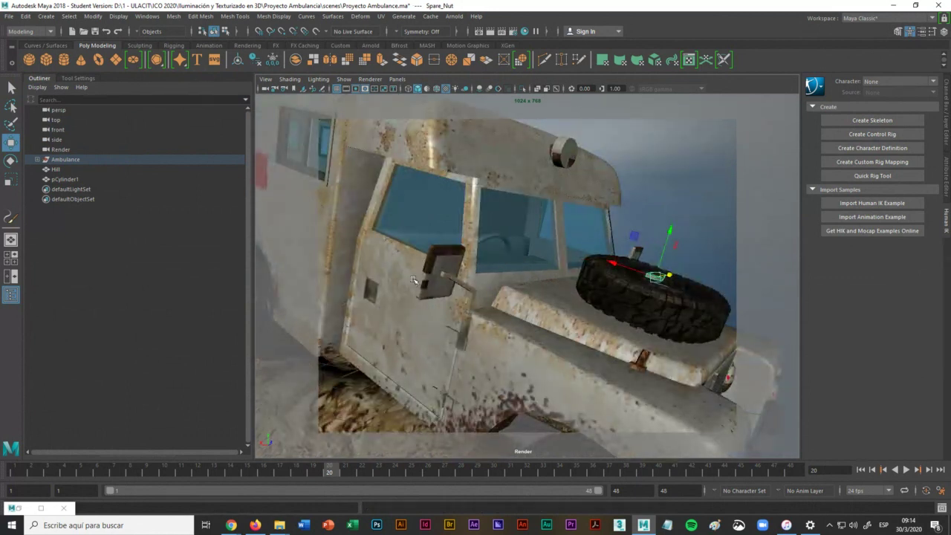
{"action": "left_click_drag", "start_coordinate": [412, 281], "coordinate": [498, 281], "text": "alt"}
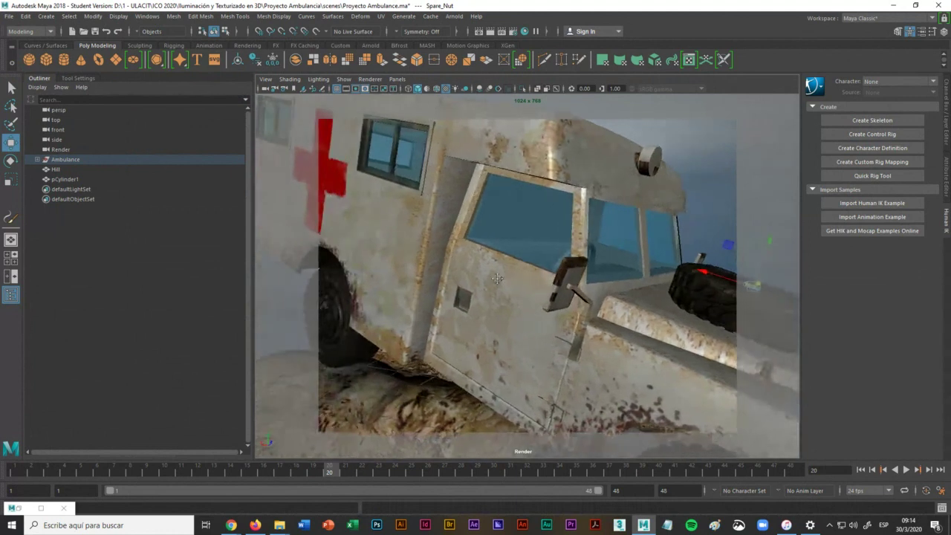
{"action": "left_click", "coordinate": [520, 231]}
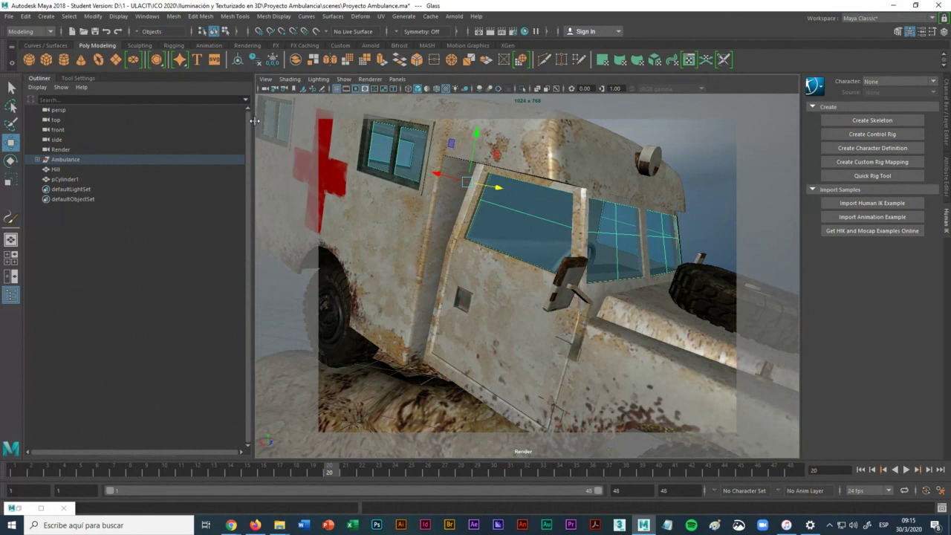
{"action": "left_click", "coordinate": [119, 16]}
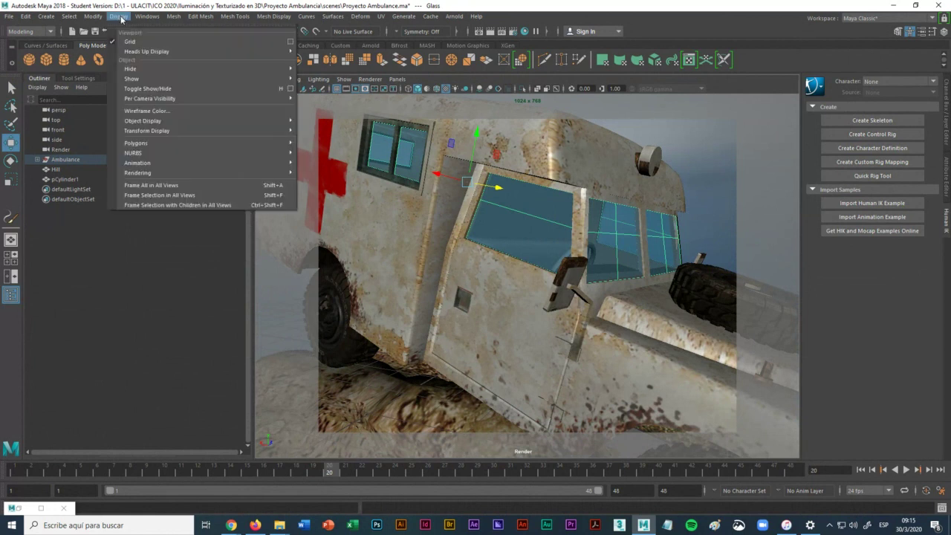
{"action": "mouse_move", "coordinate": [294, 71]}
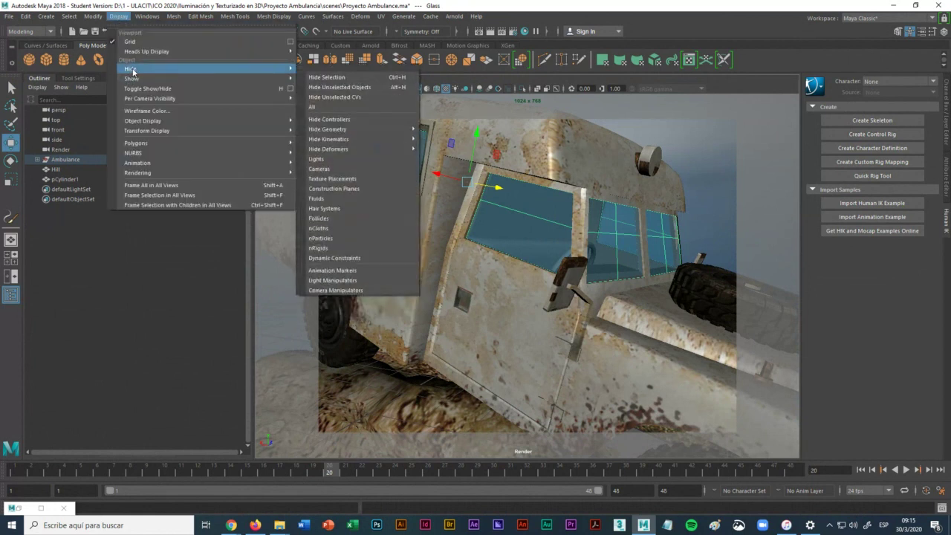
{"action": "left_click", "coordinate": [345, 78]}
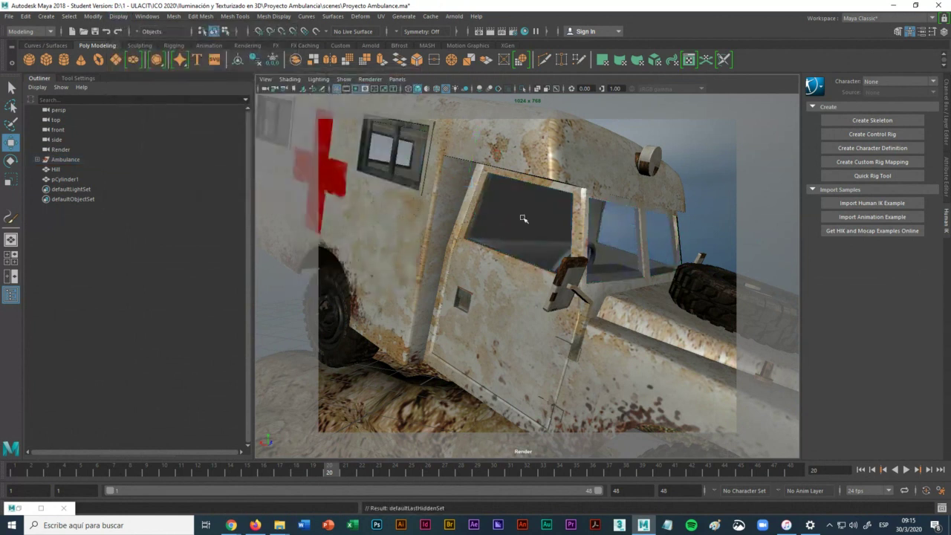
Step: Select the ambulance's interior and display the Hide Selection command for a screenshot
{"action": "left_click", "coordinate": [523, 219]}
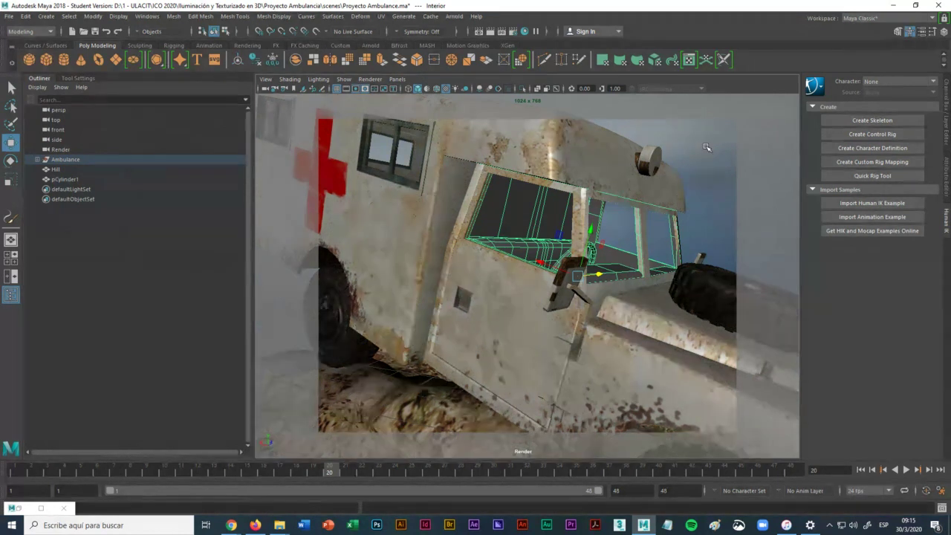
{"action": "left_click", "coordinate": [118, 16]}
{"action": "mouse_move", "coordinate": [130, 69]}
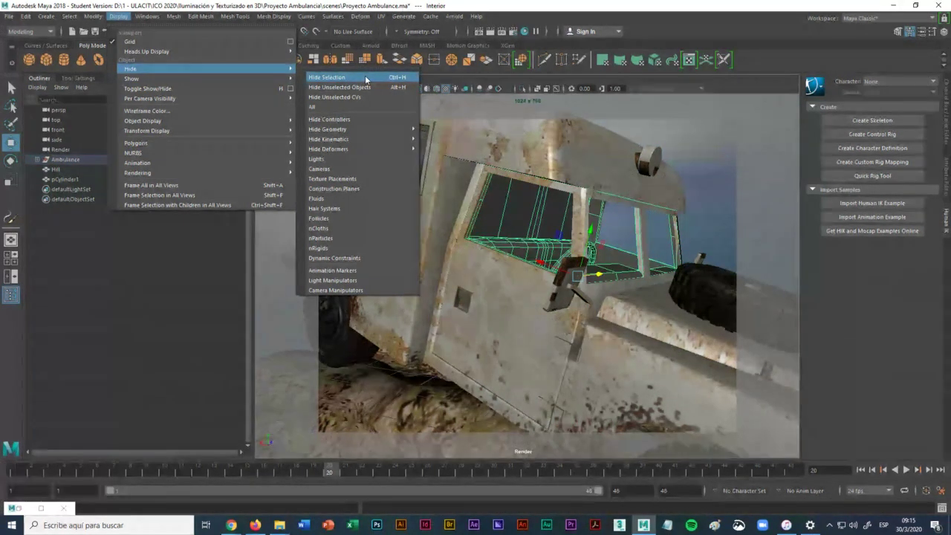
Step: Switch to WhatsApp Web in Chrome and paste the captured screenshot into the Iluminación y Texturizado group chat
{"action": "mouse_move", "coordinate": [231, 524]}
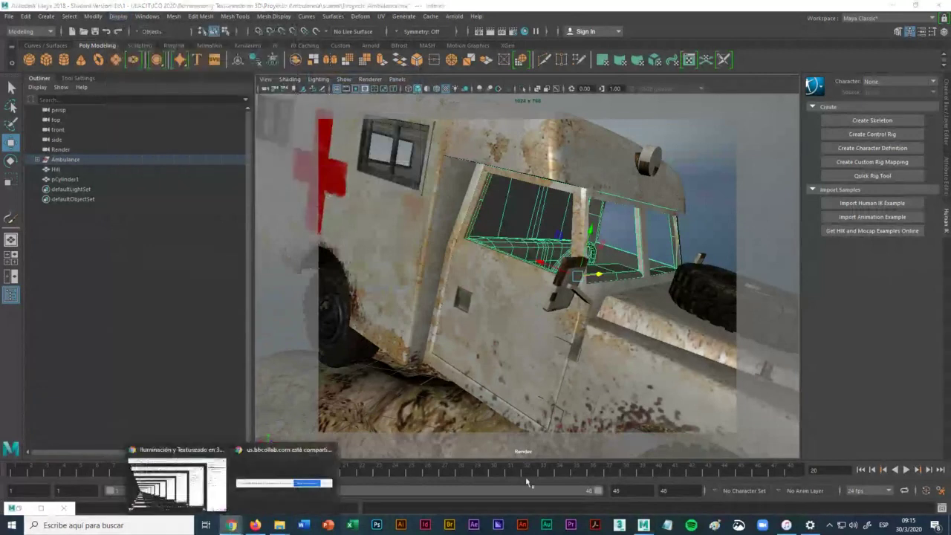
{"action": "left_click", "coordinate": [177, 484]}
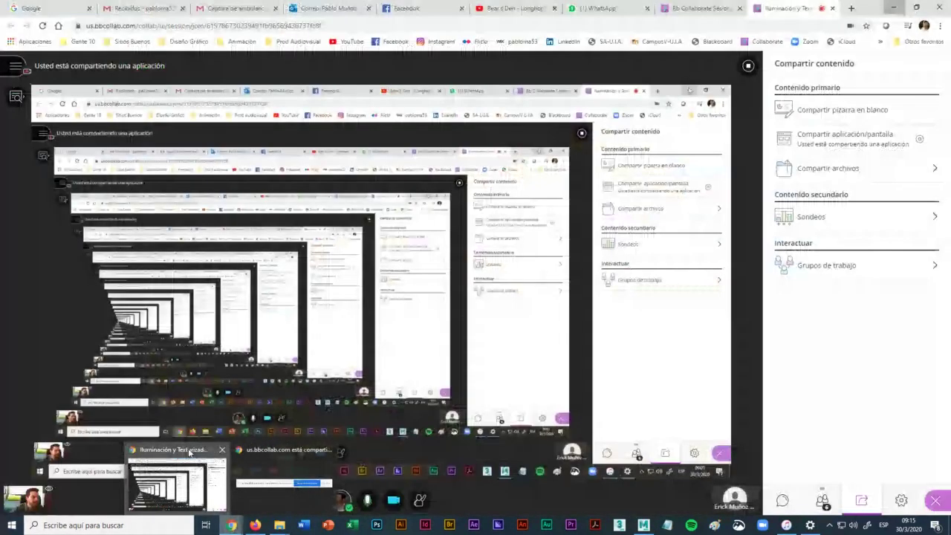
{"action": "left_click", "coordinate": [595, 8]}
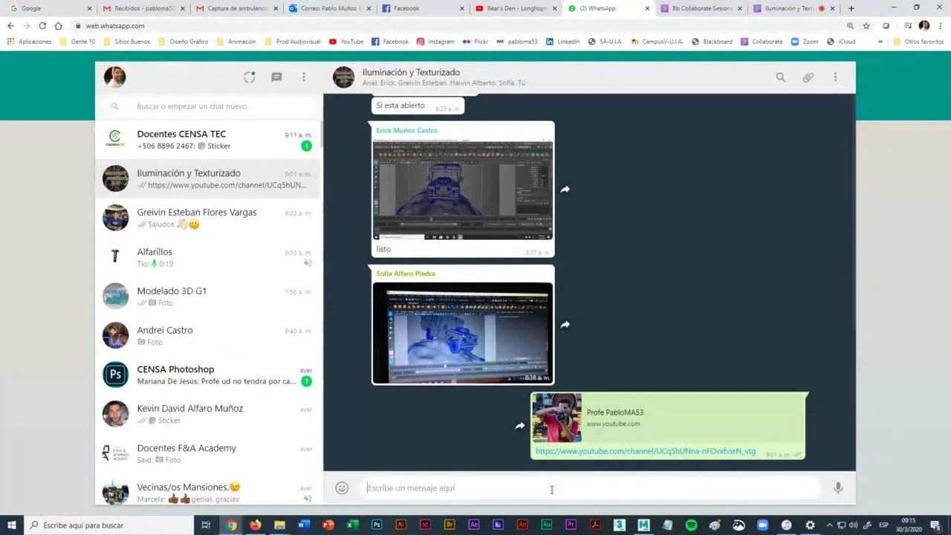
{"action": "key", "text": "ctrl+v"}
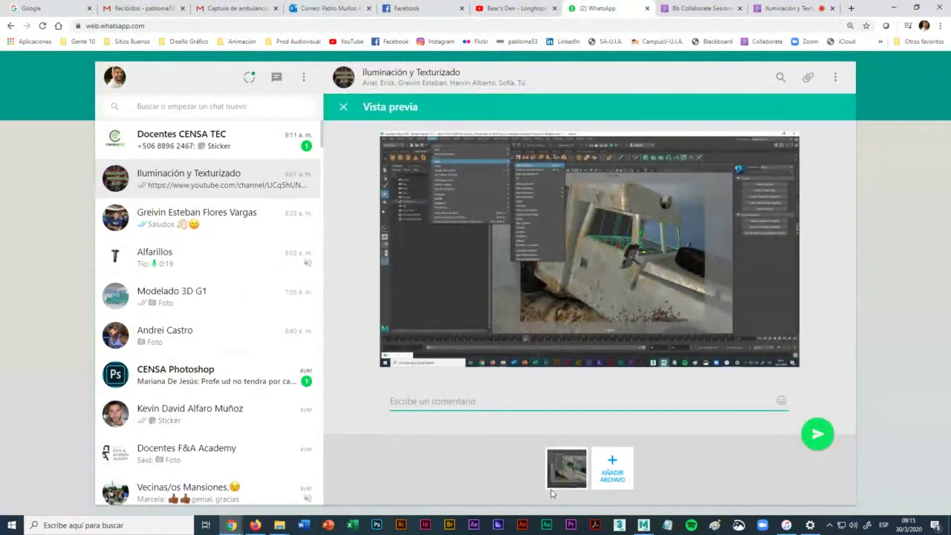
Step: Caption the pasted screenshot "Ruta para ocultar y aparecer" and send it to the group
{"action": "type", "text": "Para o"}
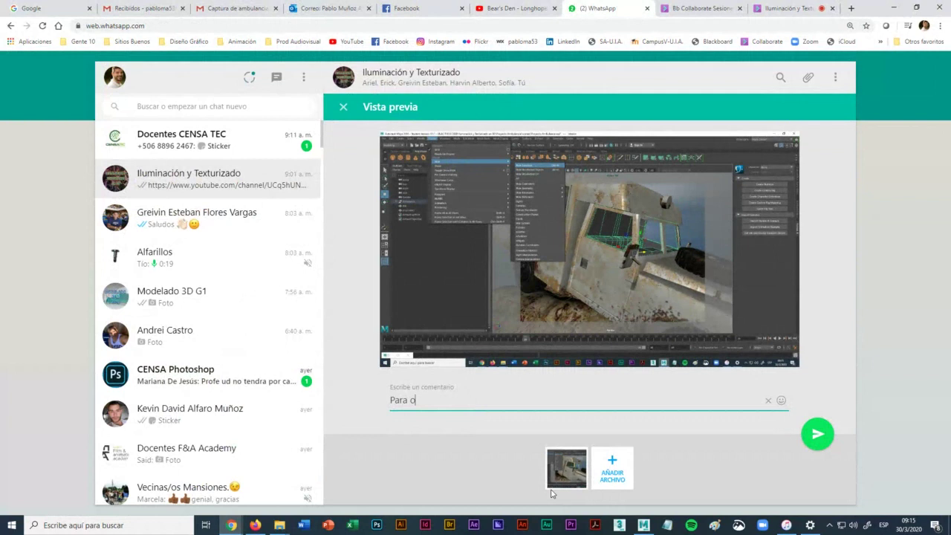
{"action": "type", "text": "cultar "}
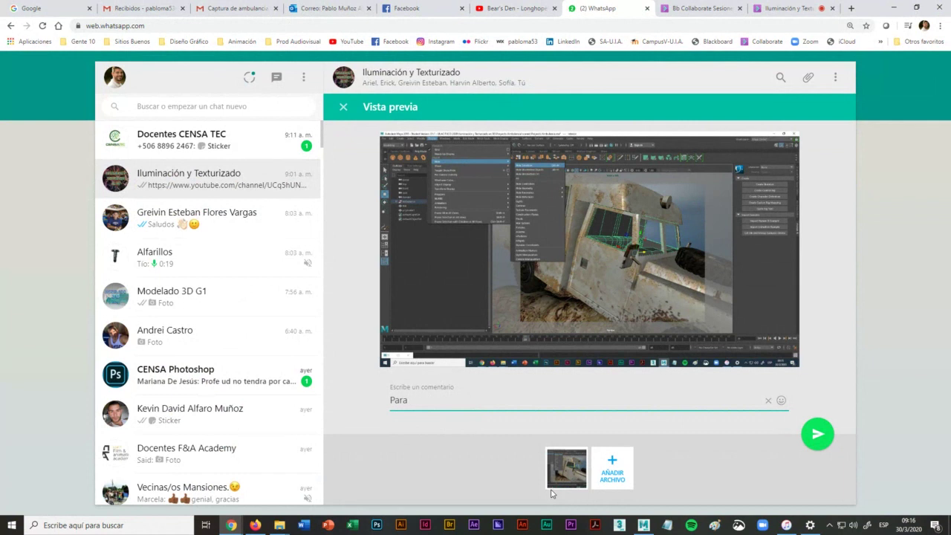
{"action": "type", "text": "cultar y apare"}
{"action": "key", "text": "Home"}
{"action": "key", "text": "Delete"}
{"action": "key", "text": "Delete"}
{"action": "key", "text": "Delete"}
{"action": "key", "text": "Delete"}
{"action": "key", "text": "Delete"}
{"action": "type", "text": "Ruta pra"}
{"action": "key", "text": "BackSpace"}
{"action": "key", "text": "BackSpace"}
{"action": "type", "text": "ara"}
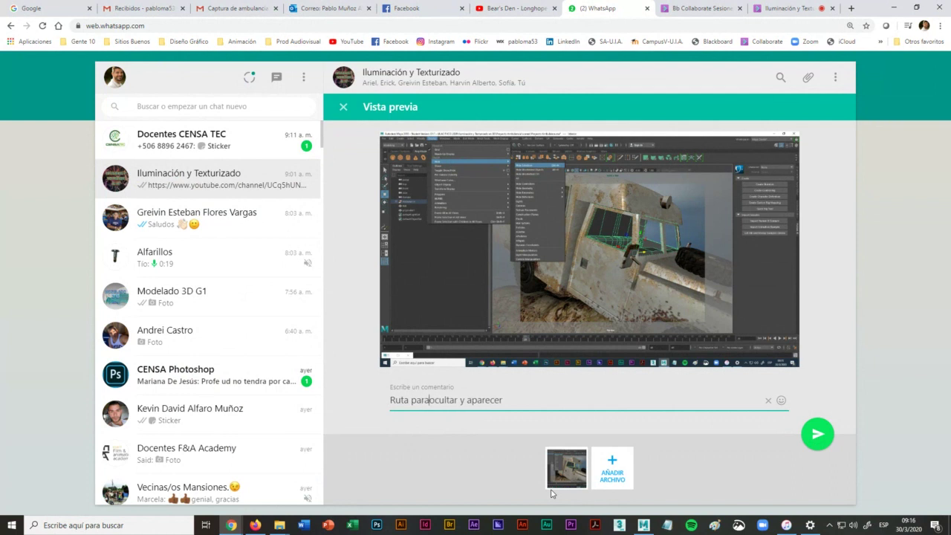
{"action": "left_click", "coordinate": [520, 404]}
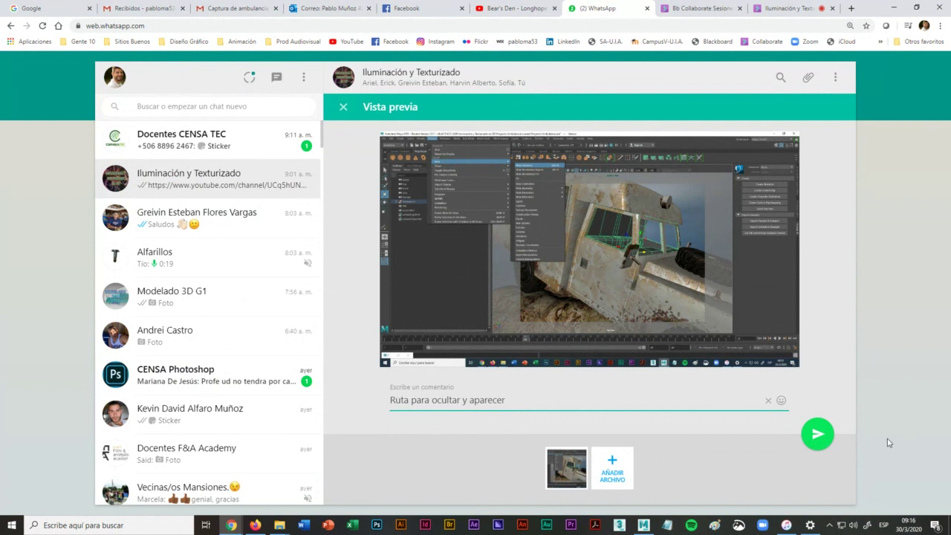
{"action": "left_click", "coordinate": [817, 435]}
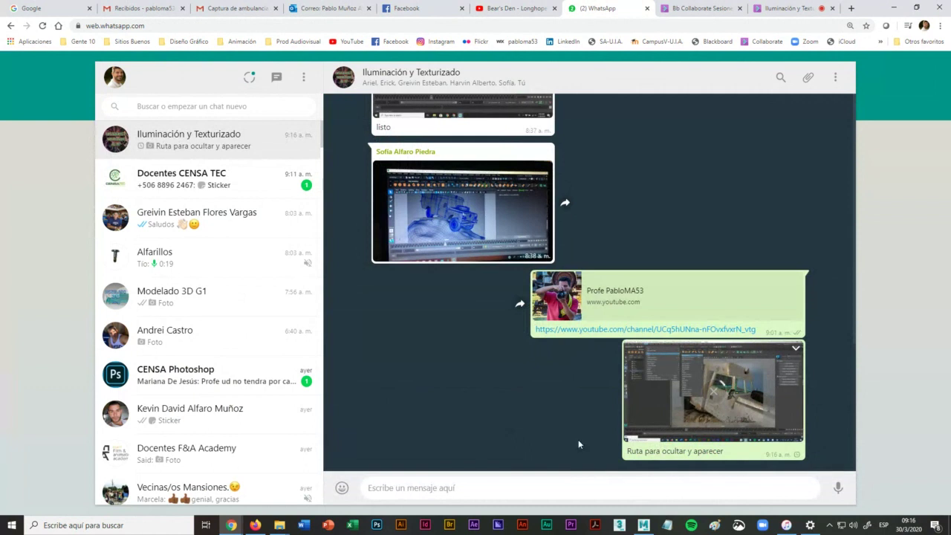
Step: View the sent screenshot enlarged, and return to Maya to look at the ambulance's side
{"action": "left_click", "coordinate": [728, 392]}
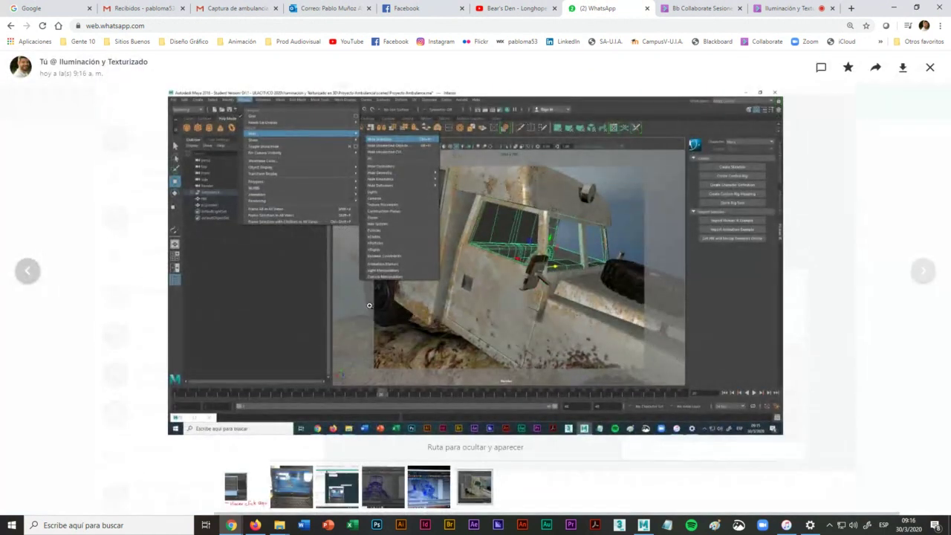
{"action": "left_click", "coordinate": [893, 8]}
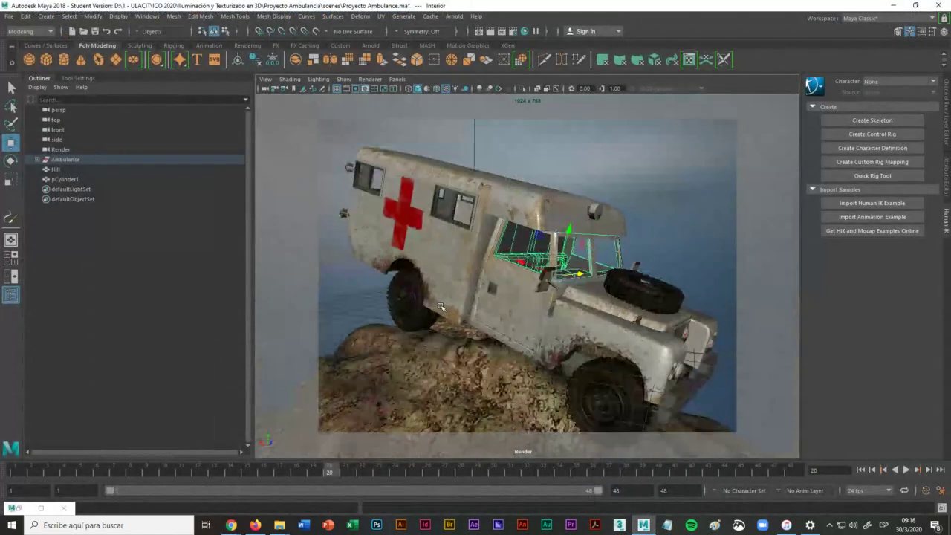
{"action": "left_click_drag", "start_coordinate": [390, 335], "coordinate": [453, 349], "text": "alt"}
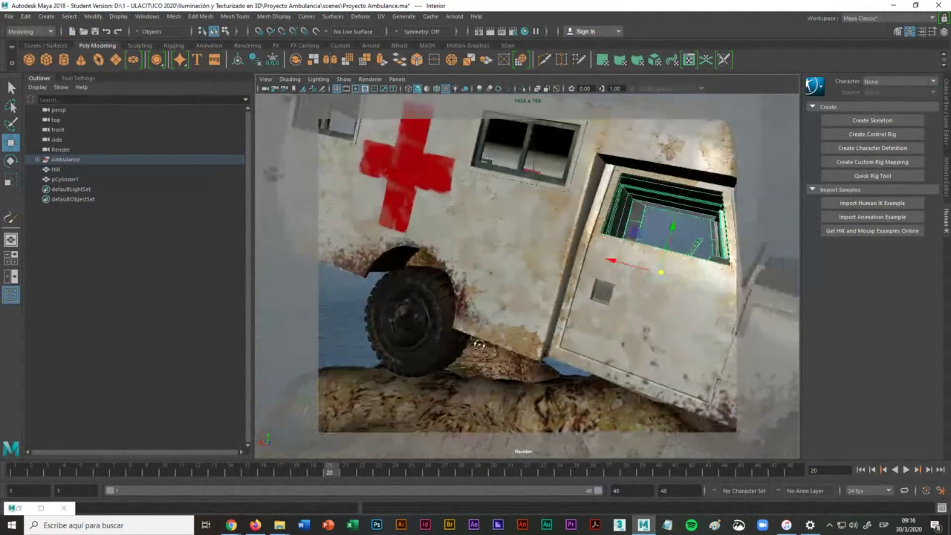
Step: Select the ambulance's rear tire together with its rim and display the Group and Ungroup commands for a screenshot
{"action": "left_click", "coordinate": [448, 352]}
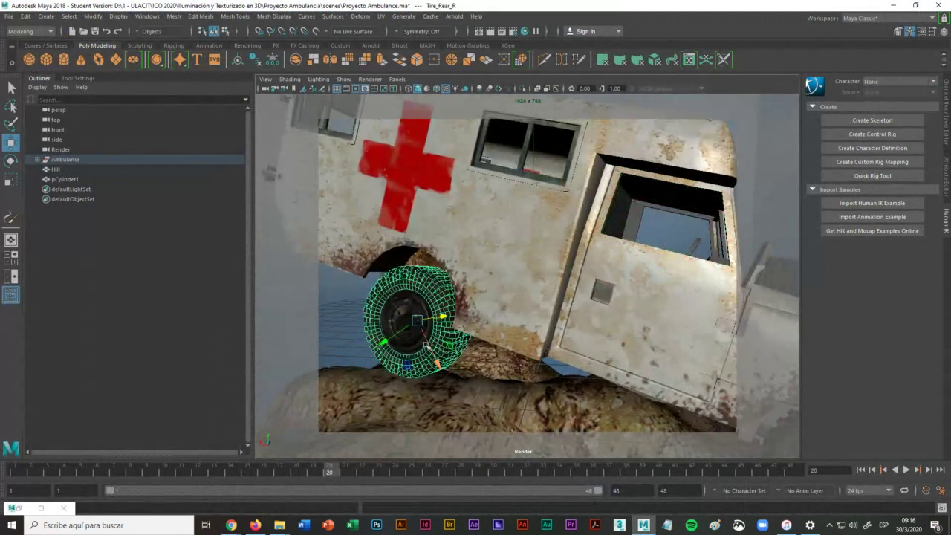
{"action": "left_click", "coordinate": [403, 307]}
{"action": "scroll", "coordinate": [413, 318], "scroll_direction": "up", "scroll_amount": 2}
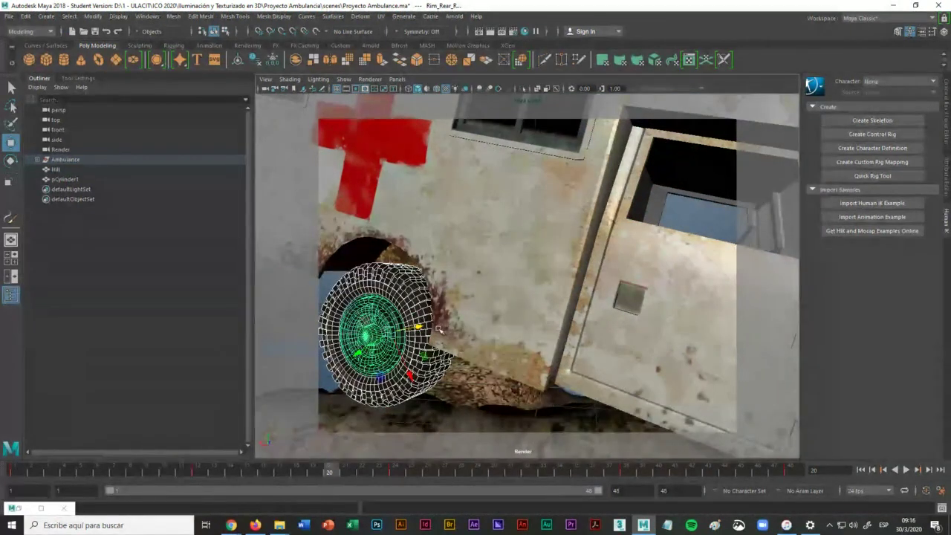
{"action": "left_click_drag", "start_coordinate": [439, 328], "coordinate": [473, 295], "text": "alt"}
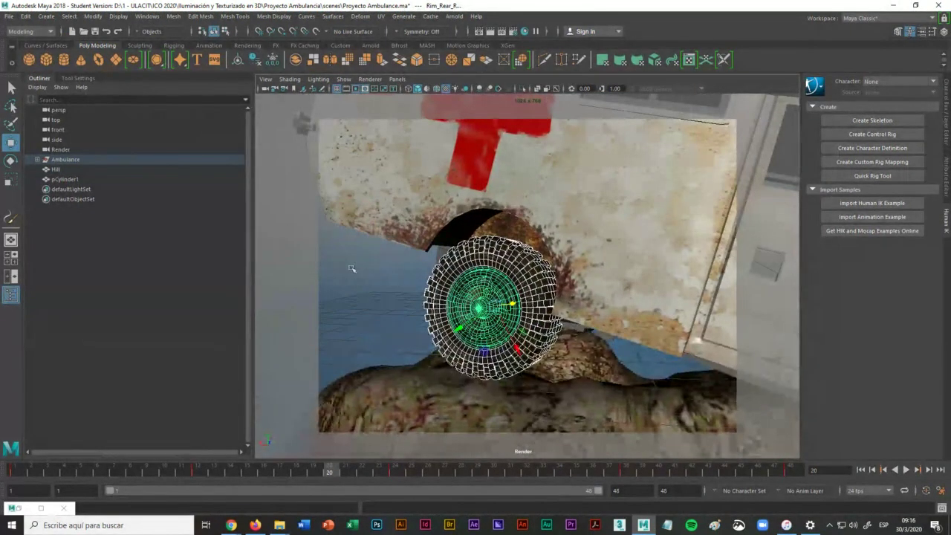
{"action": "left_click", "coordinate": [26, 17]}
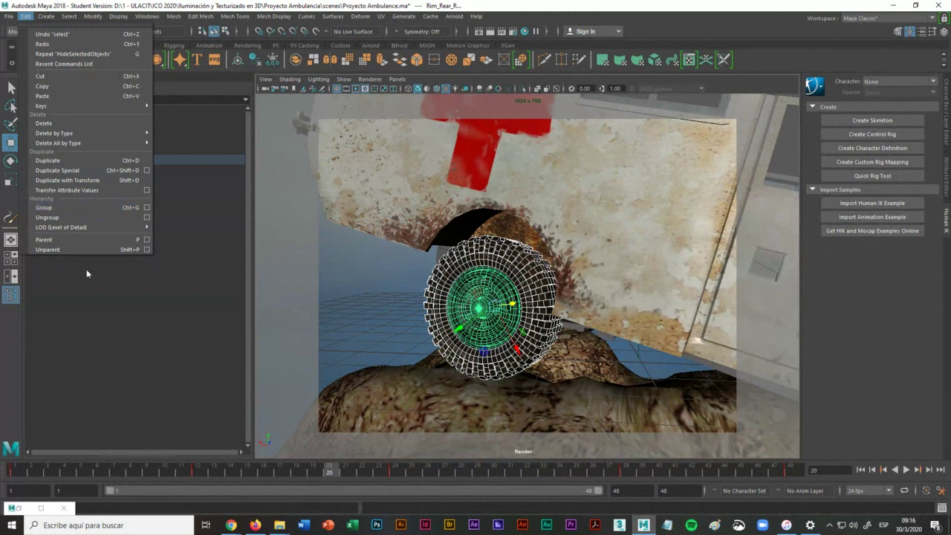
Step: Switch to WhatsApp Web in Chrome, close the enlarged image, and paste the new screenshot into the Iluminación y Texturizado group chat
{"action": "left_click", "coordinate": [231, 525]}
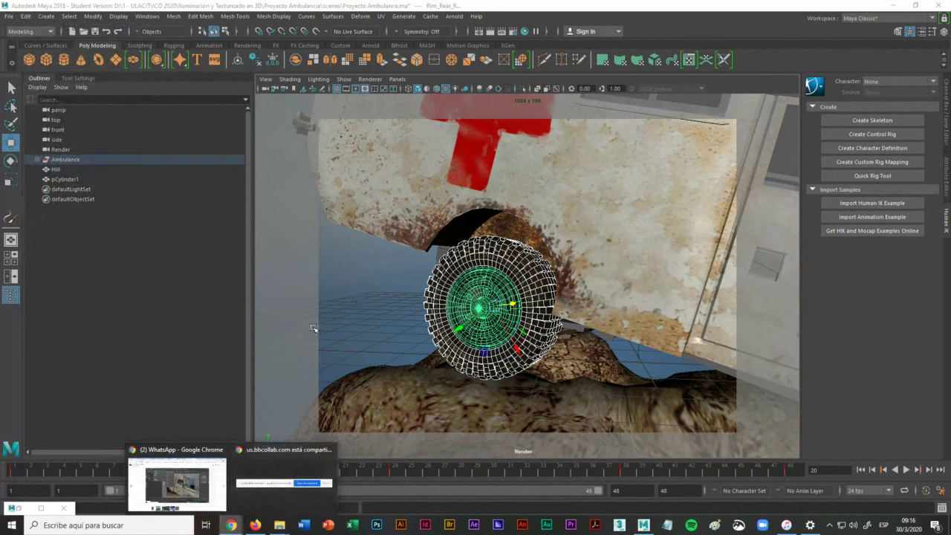
{"action": "left_click", "coordinate": [162, 459]}
{"action": "left_click", "coordinate": [780, 9]}
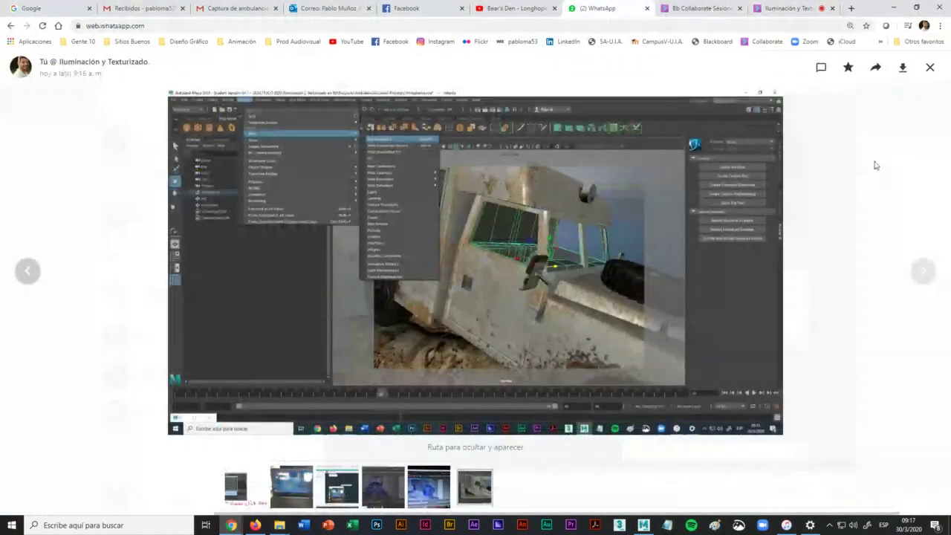
{"action": "left_click", "coordinate": [930, 67]}
{"action": "left_click", "coordinate": [451, 488]}
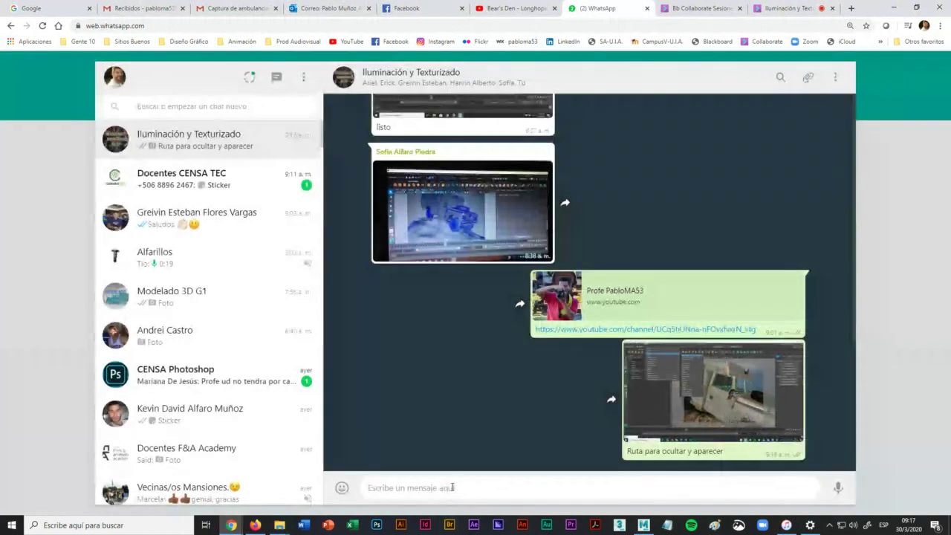
{"action": "key", "text": "ctrl+v"}
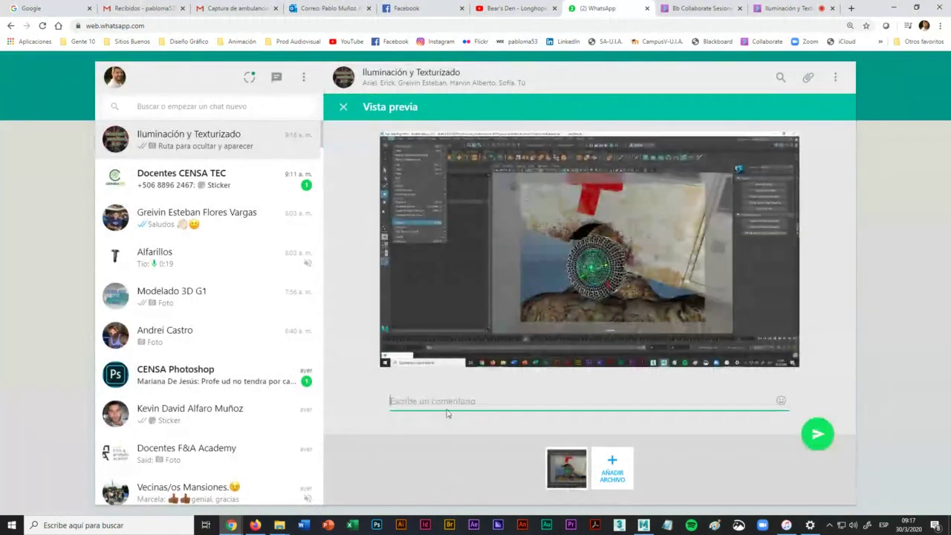
Step: Caption the pasted screenshot "Ruta para agrupar y desagrupar" and send it to the group
{"action": "type", "text": "Ruta "}
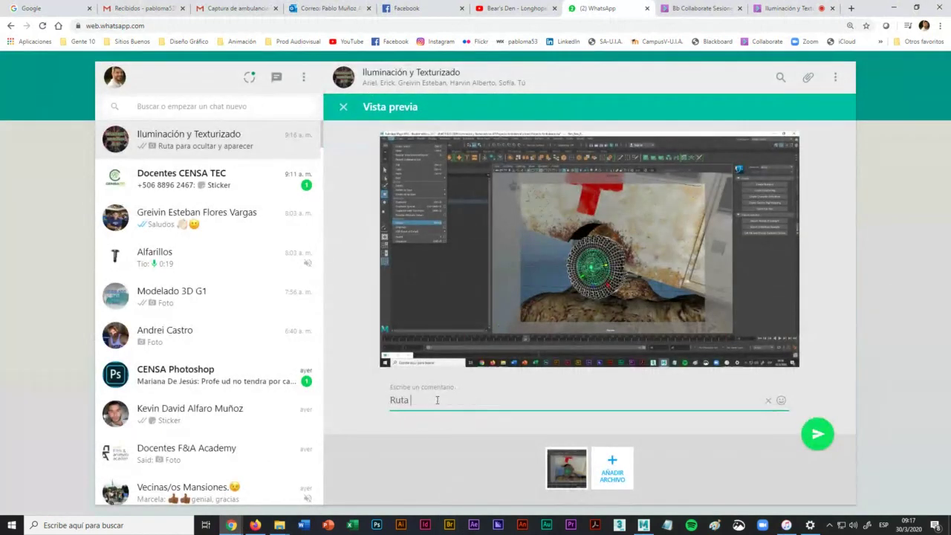
{"action": "type", "text": "para agrupar y desagrupar"}
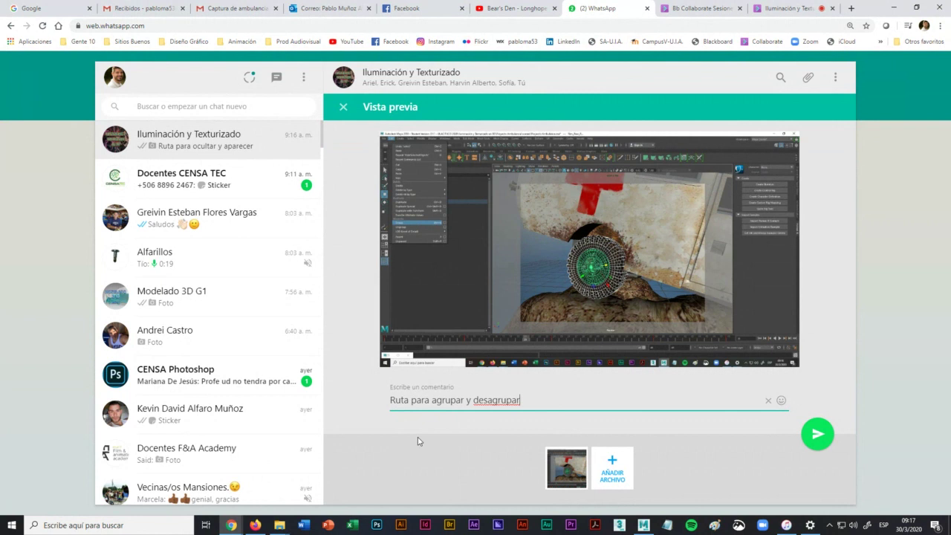
{"action": "left_click", "coordinate": [818, 435]}
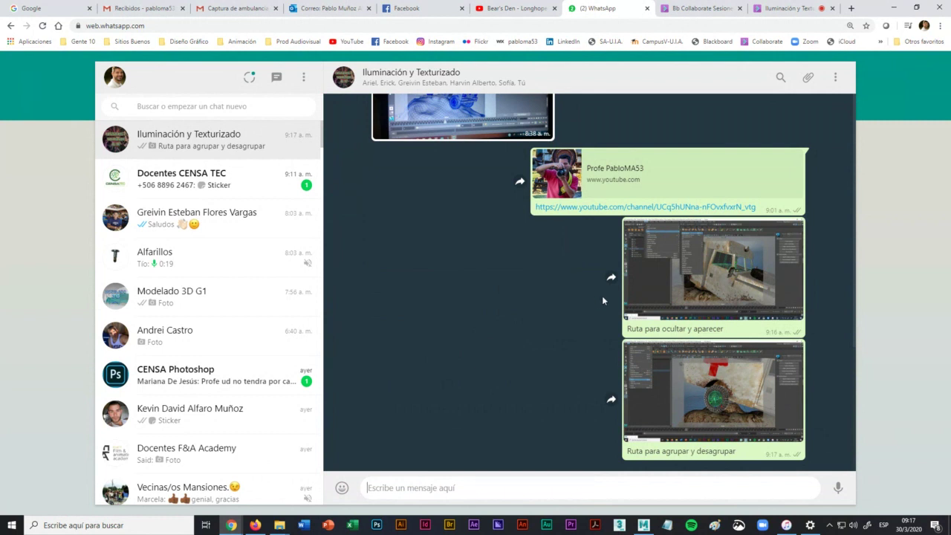
Step: Return to Maya and select the hill beneath the ambulance
{"action": "left_click", "coordinate": [778, 8]}
{"action": "left_click", "coordinate": [644, 525]}
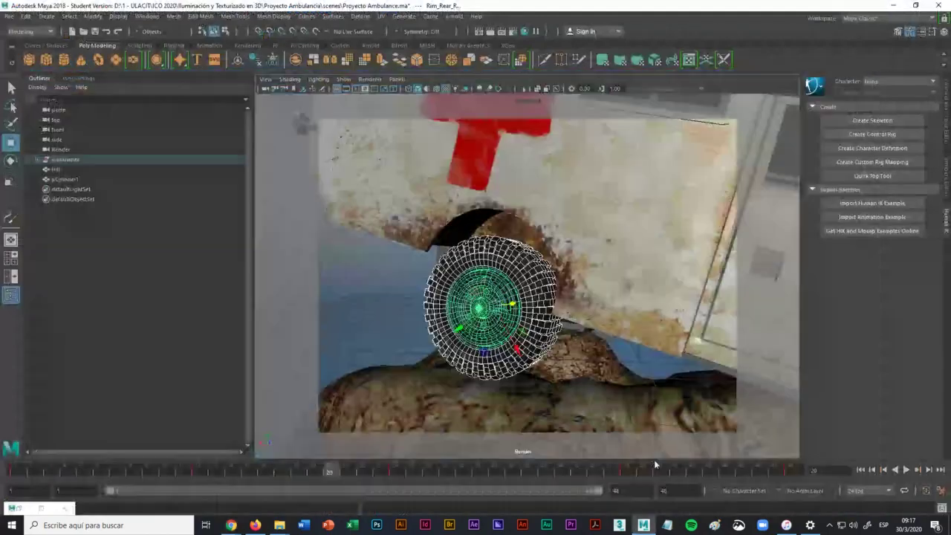
{"action": "left_click", "coordinate": [578, 361]}
{"action": "scroll", "coordinate": [577, 361], "scroll_direction": "down", "scroll_amount": 3}
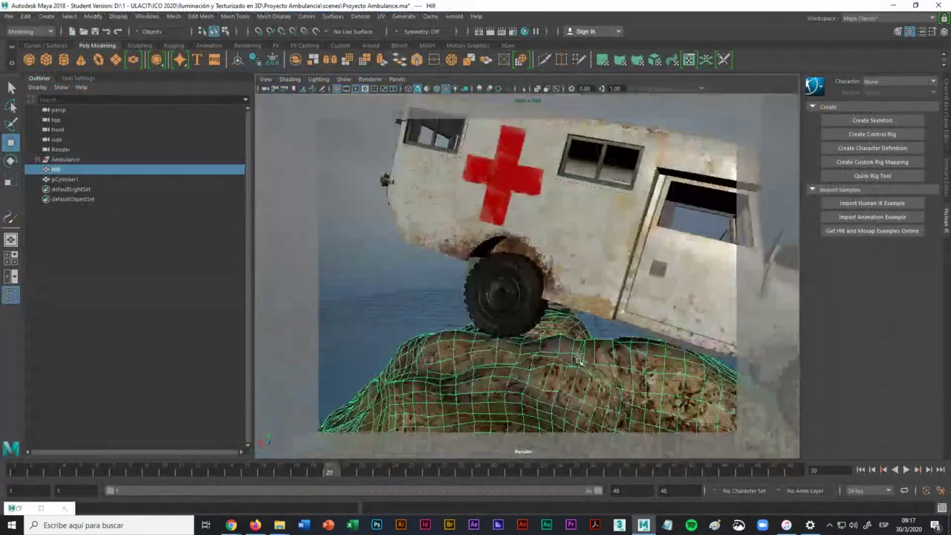
Step: Switch to File Explorer and open Tires.jpg from the project's sourceimages folder for a screenshot
{"action": "left_click", "coordinate": [890, 6]}
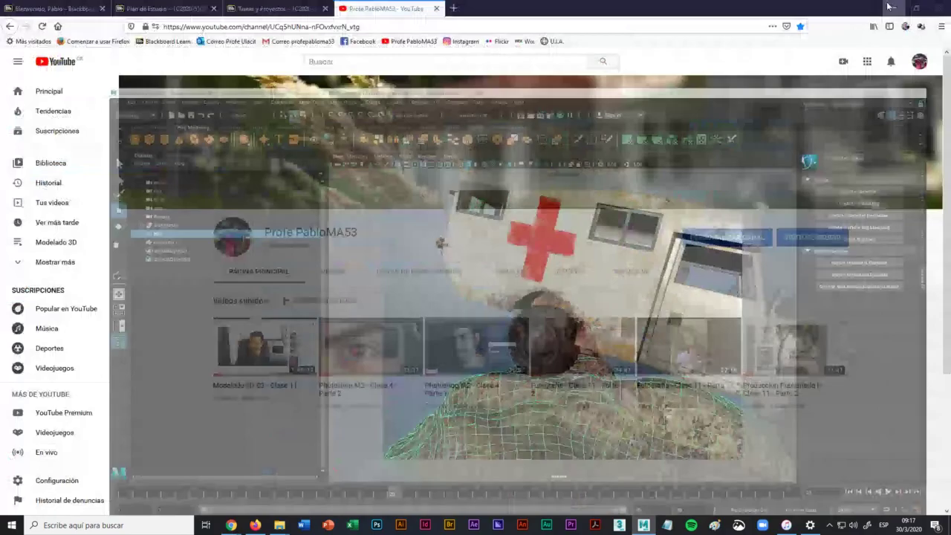
{"action": "left_click", "coordinate": [893, 7]}
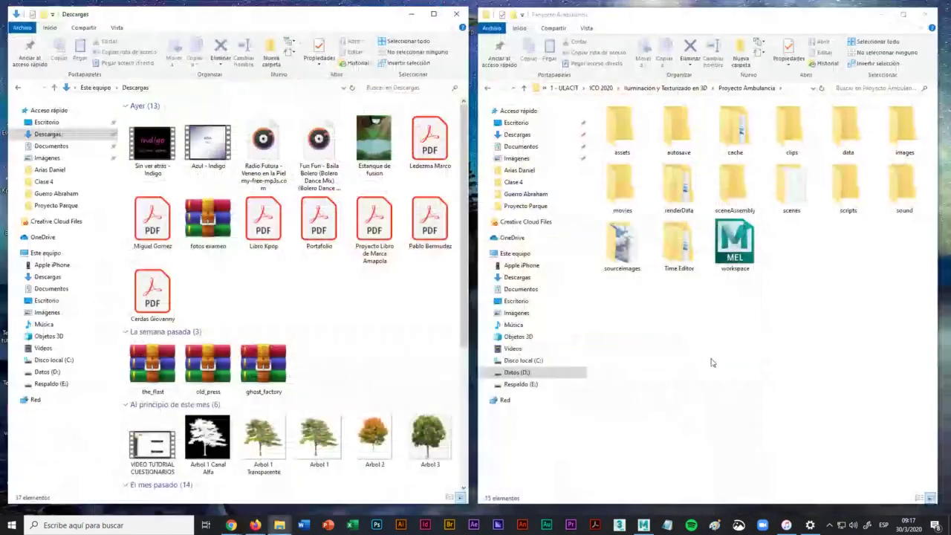
{"action": "double_click", "coordinate": [622, 254]}
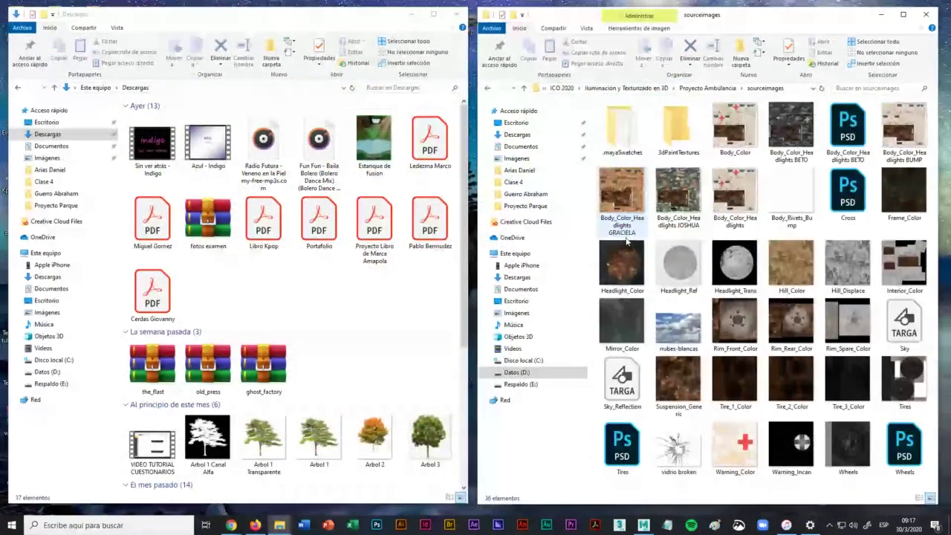
{"action": "double_click", "coordinate": [905, 382]}
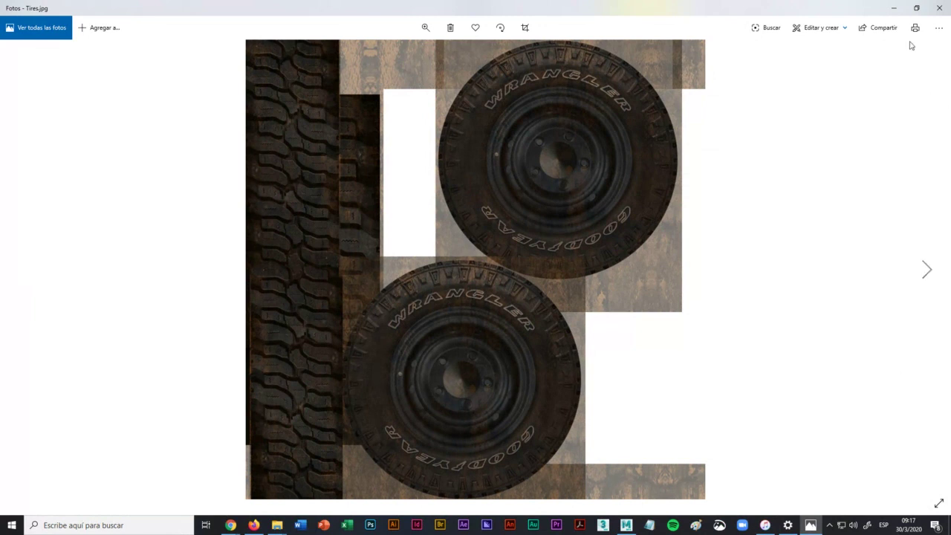
{"action": "left_click", "coordinate": [898, 11]}
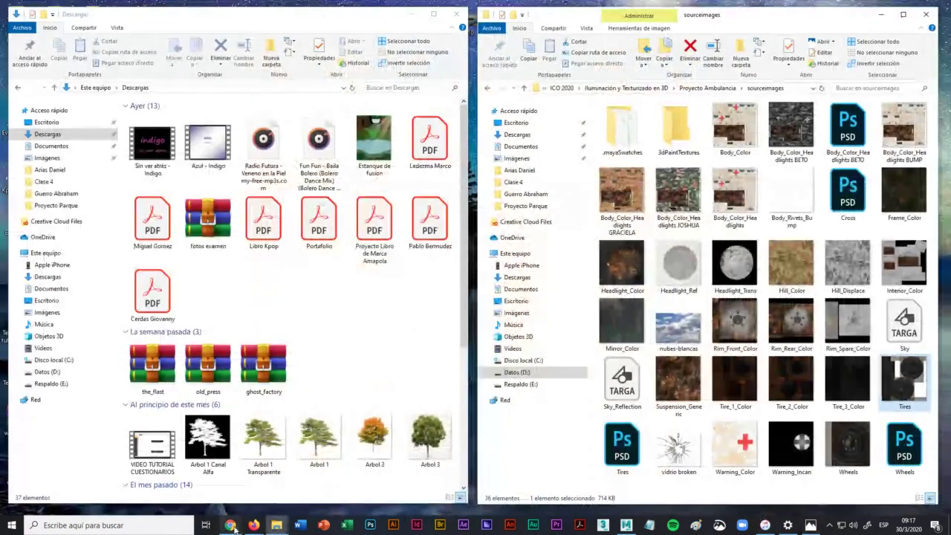
Step: Switch to the WhatsApp group chat in Chrome and send the tire texture screenshot with the caption "Textura llanta"
{"action": "mouse_move", "coordinate": [231, 525]}
{"action": "left_click", "coordinate": [175, 451]}
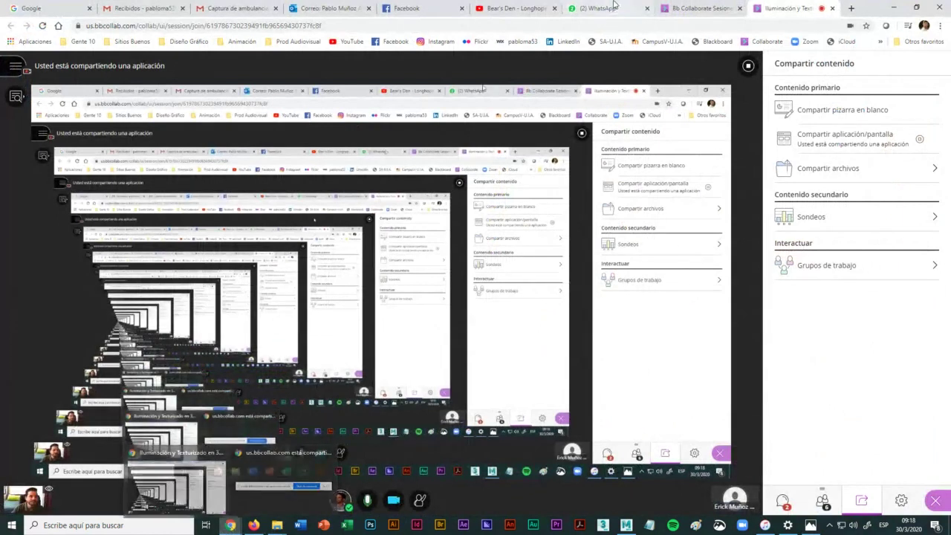
{"action": "left_click", "coordinate": [280, 456]}
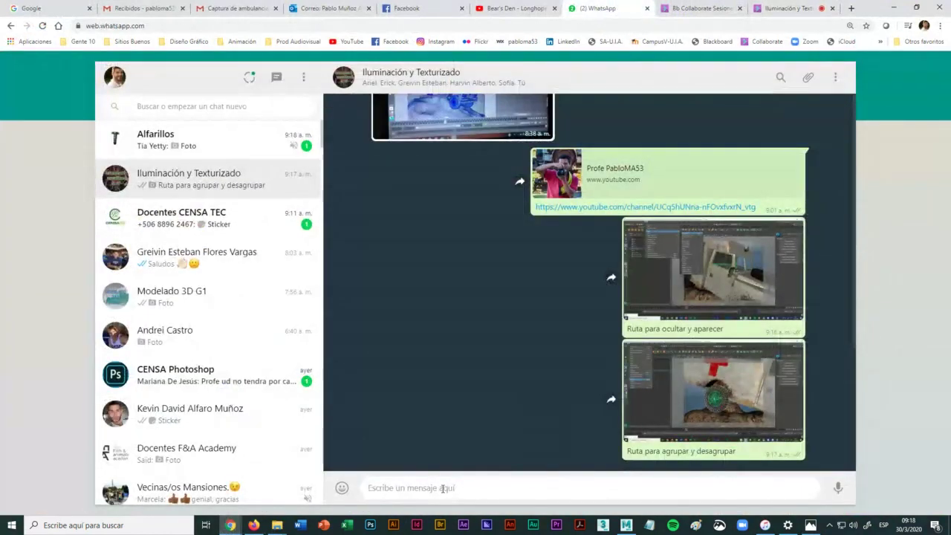
{"action": "key", "text": "ctrl+v"}
{"action": "type", "text": "T"}
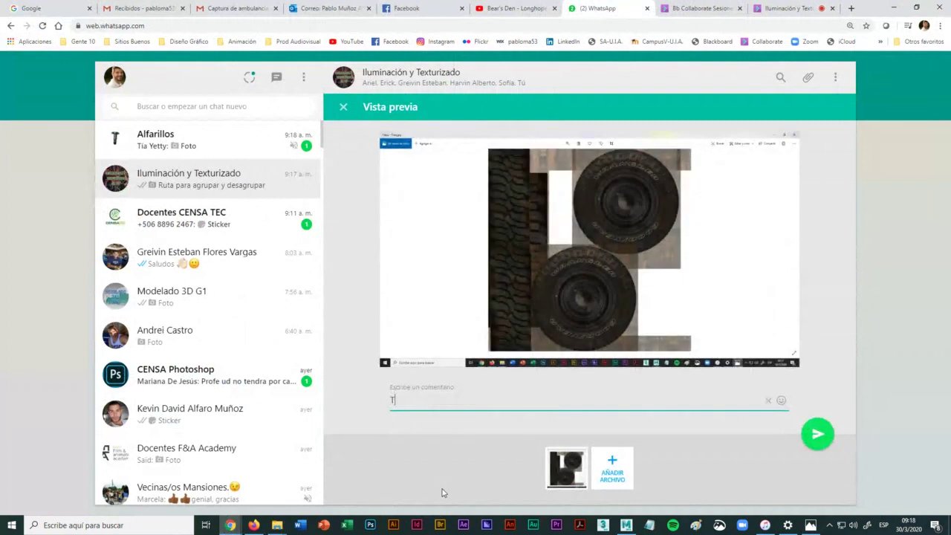
{"action": "type", "text": "extura llanta"}
{"action": "left_click", "coordinate": [817, 435]}
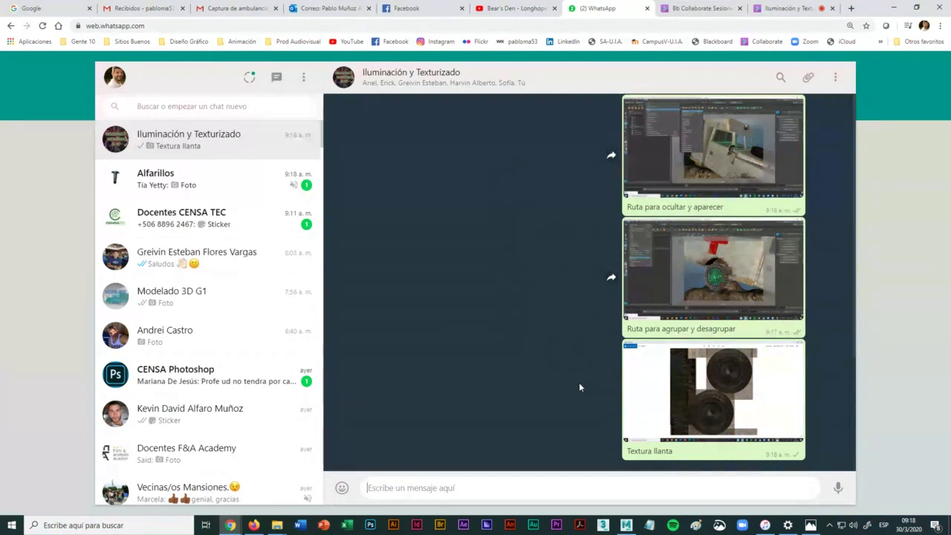
Step: View the sent grouping screenshot enlarged, check the Collaborate session, and close the enlarged image
{"action": "left_click", "coordinate": [750, 270]}
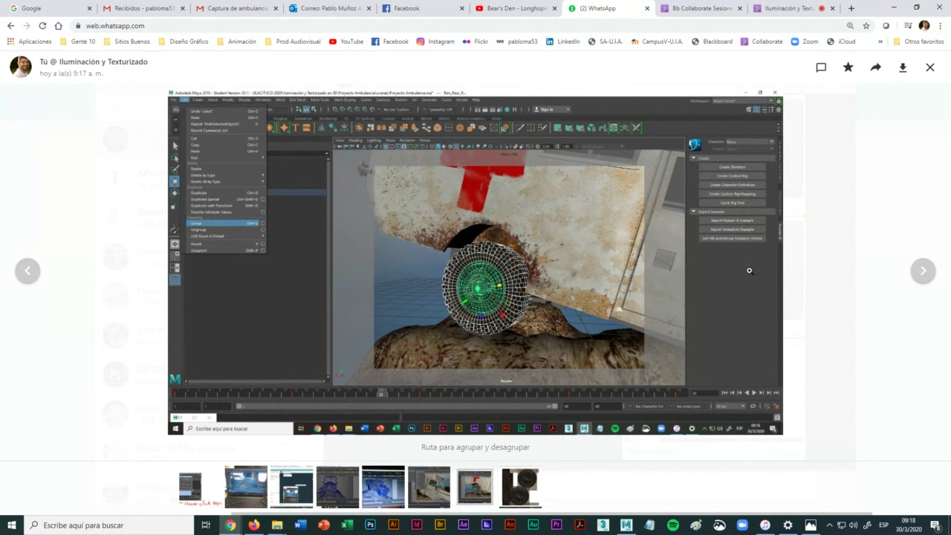
{"action": "left_click", "coordinate": [800, 10]}
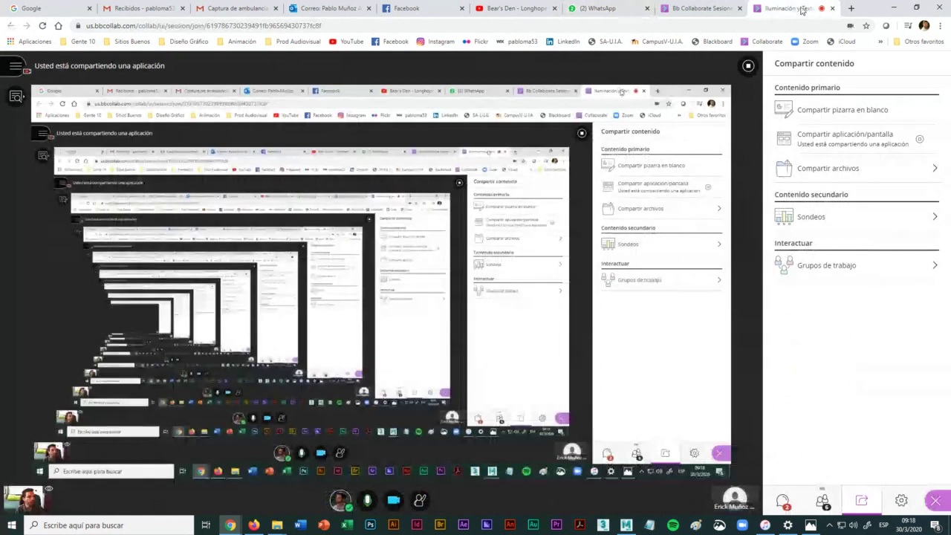
{"action": "left_click", "coordinate": [600, 8]}
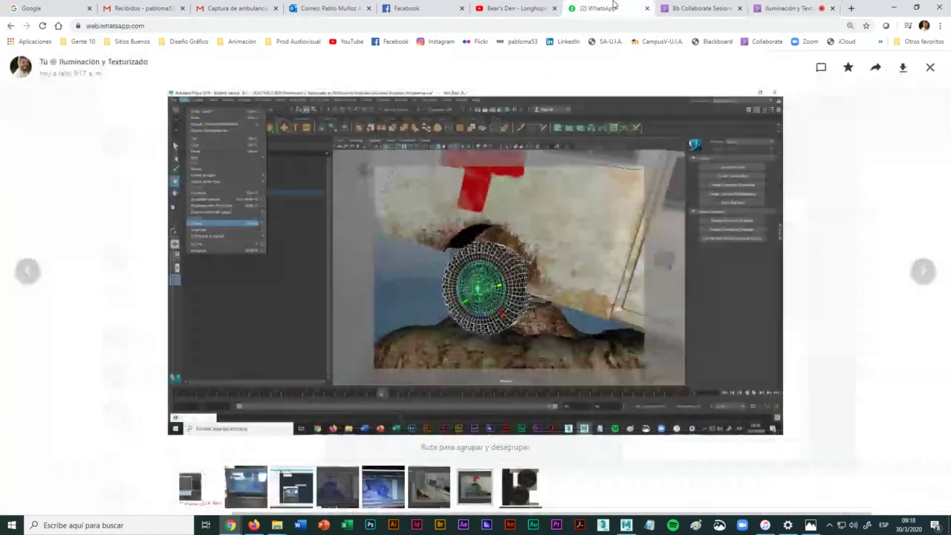
{"action": "left_click", "coordinate": [930, 67]}
Step: Return to File Explorer, open Wheels.jpg from the sourceimages folder for a screenshot, and close the image
{"action": "left_click", "coordinate": [894, 7]}
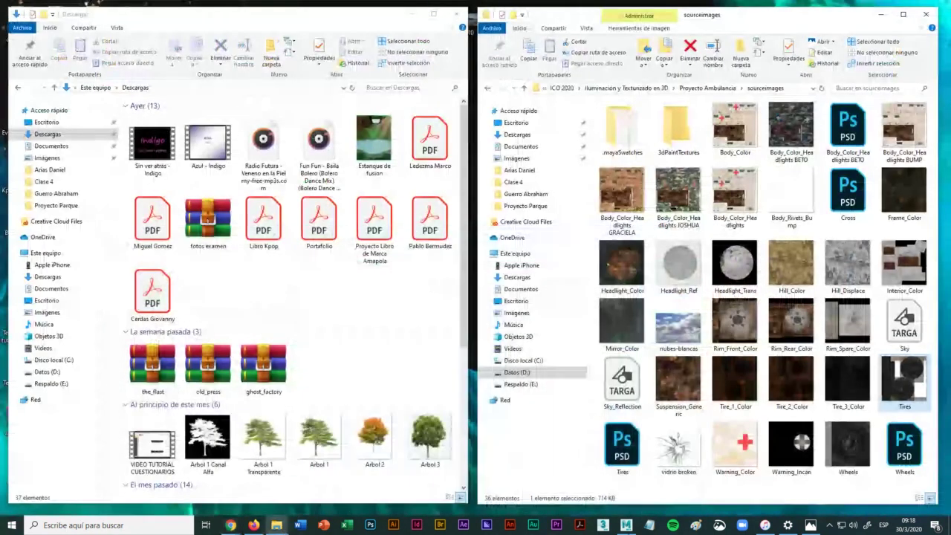
{"action": "mouse_move", "coordinate": [232, 526]}
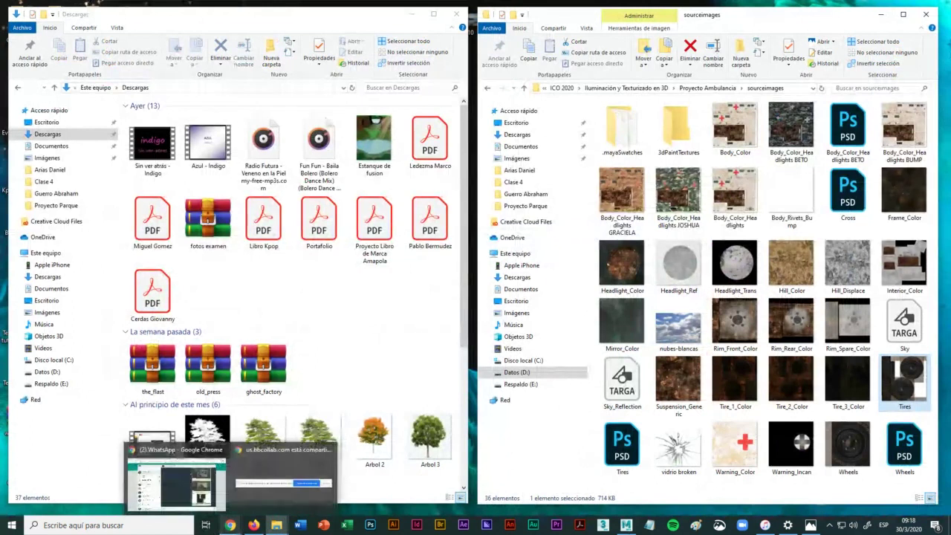
{"action": "left_click", "coordinate": [846, 443]}
{"action": "double_click", "coordinate": [847, 443]}
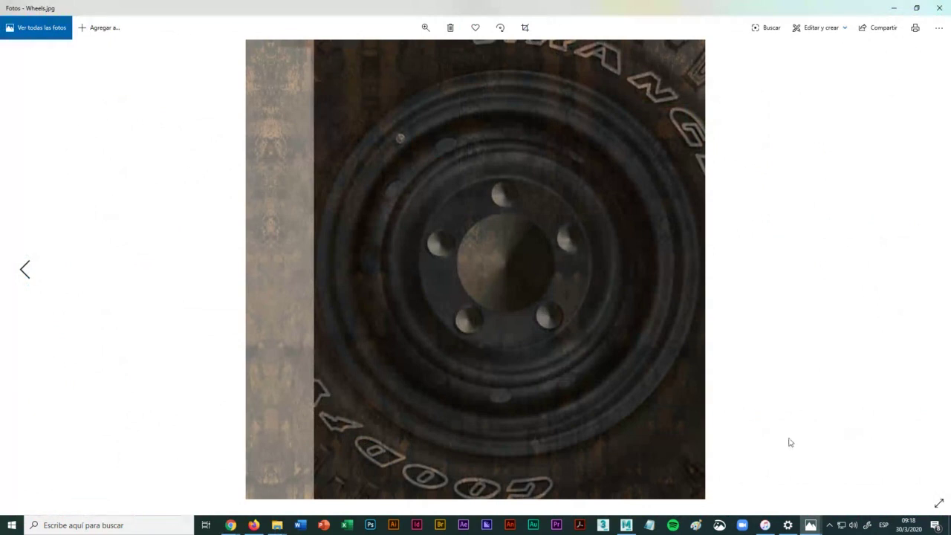
{"action": "left_click", "coordinate": [938, 10]}
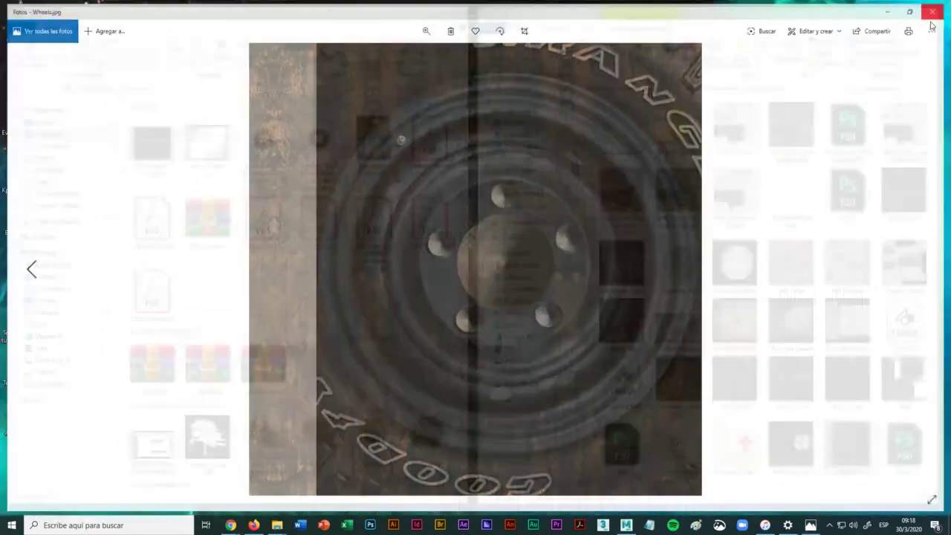
Step: Switch to the WhatsApp group chat in Chrome, send the wheel texture screenshot captioned "Textura Aro", and return to File Explorer
{"action": "mouse_move", "coordinate": [231, 526]}
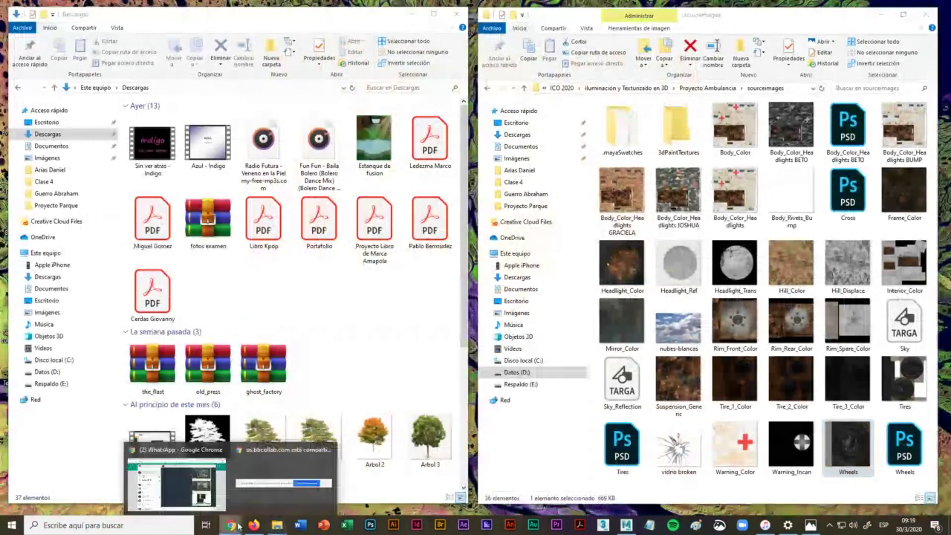
{"action": "left_click", "coordinate": [182, 456]}
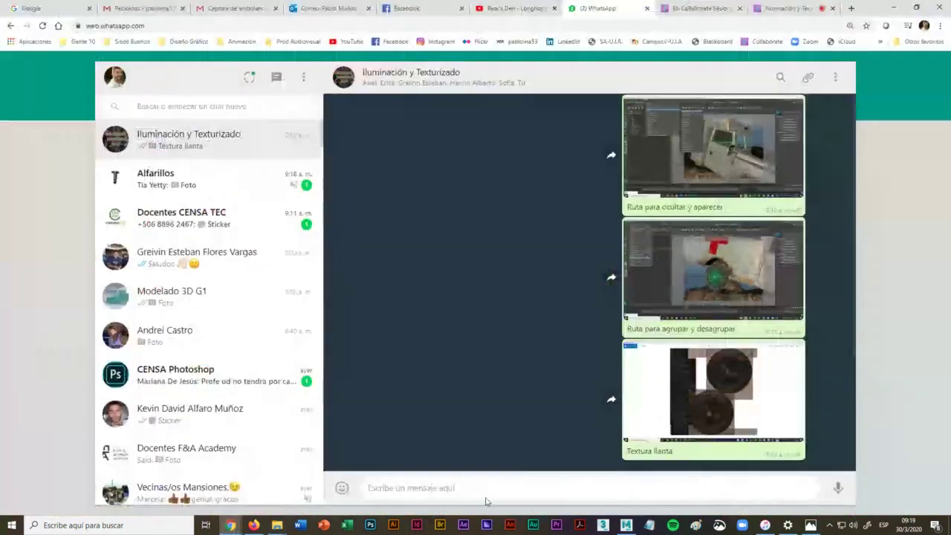
{"action": "key", "text": "ctrl+v"}
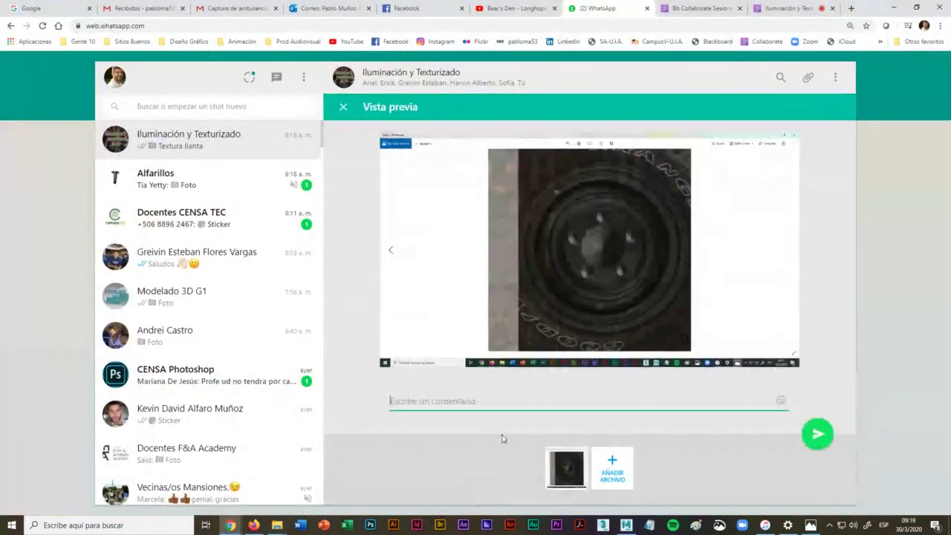
{"action": "type", "text": "Tex"}
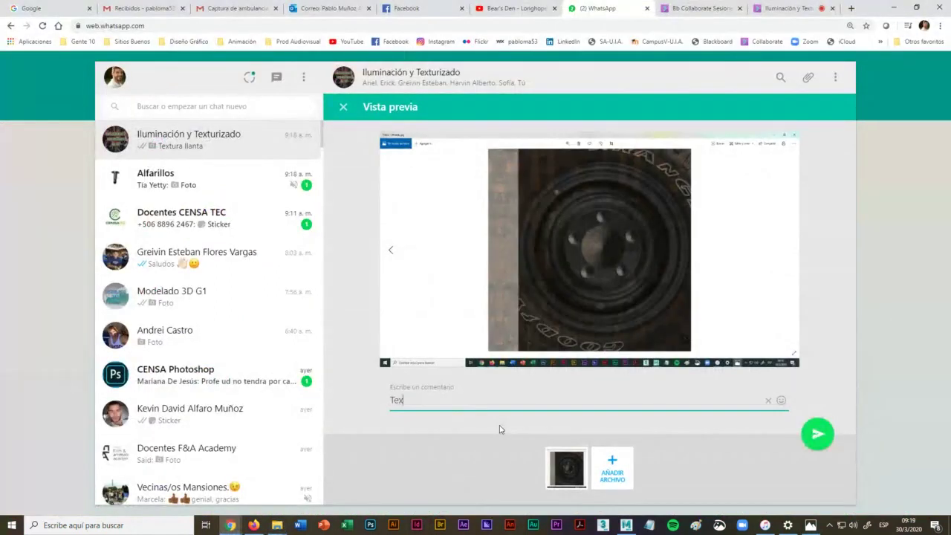
{"action": "type", "text": "tura Aro"}
{"action": "left_click", "coordinate": [818, 434]}
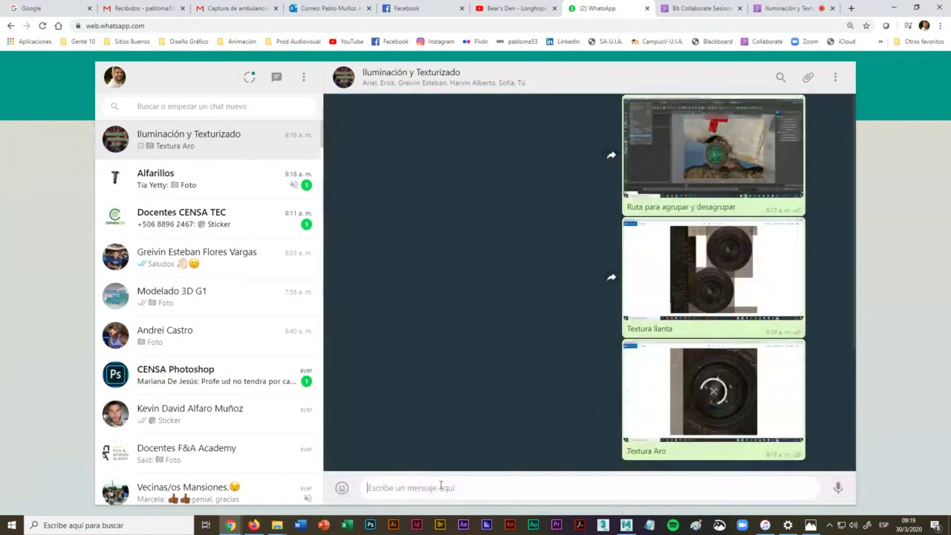
{"action": "left_click", "coordinate": [895, 7]}
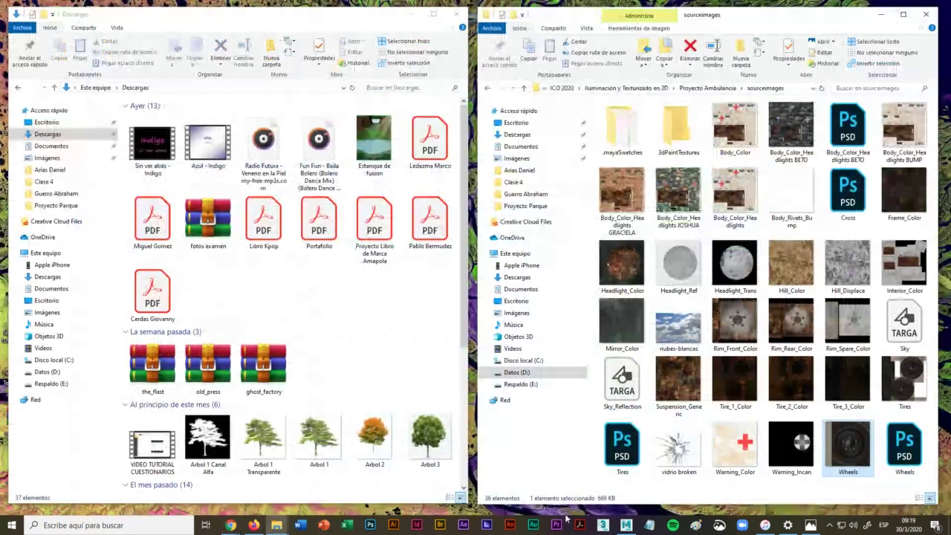
Step: Open Interior_Color.tif from the sourceimages folder with Fotos, making it the default app for .tif files, and close the image
{"action": "left_click", "coordinate": [903, 266]}
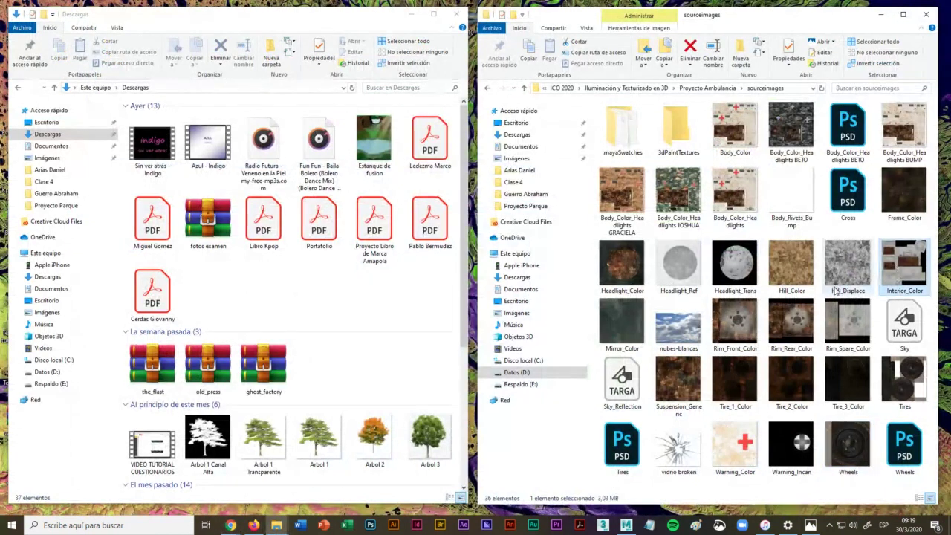
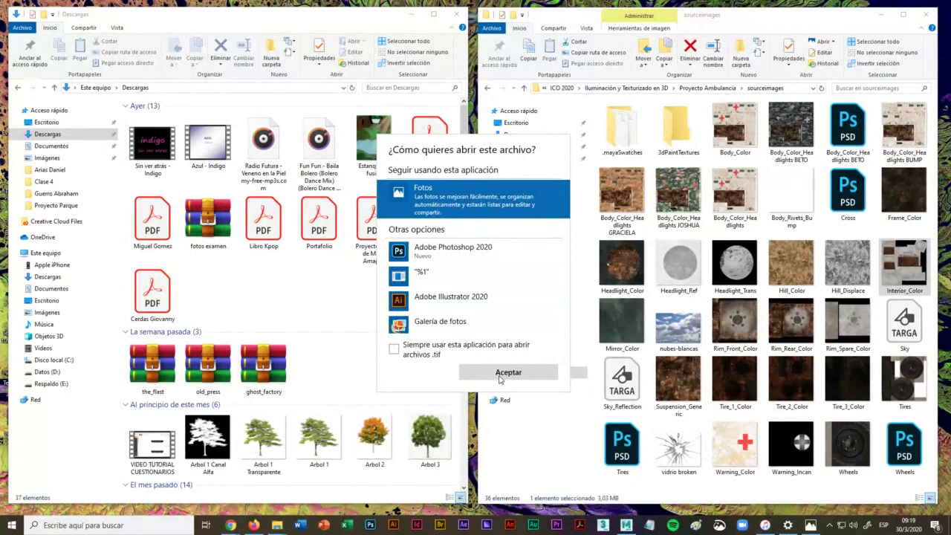
{"action": "left_click", "coordinate": [394, 349]}
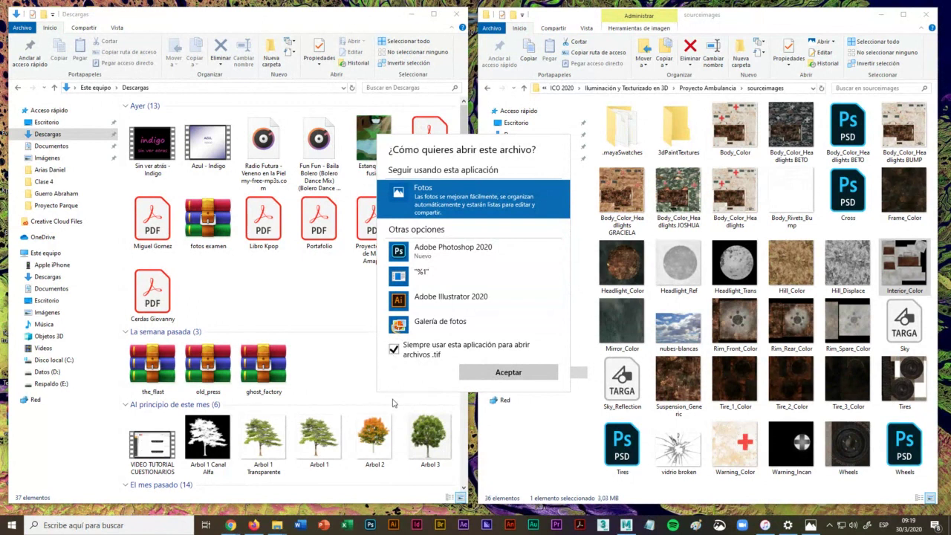
{"action": "left_click", "coordinate": [419, 401]}
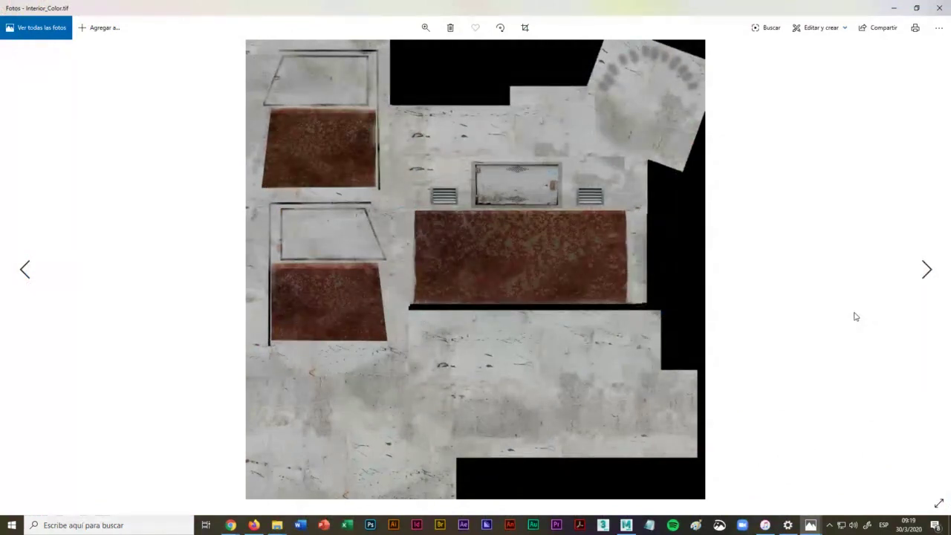
{"action": "left_click", "coordinate": [940, 9]}
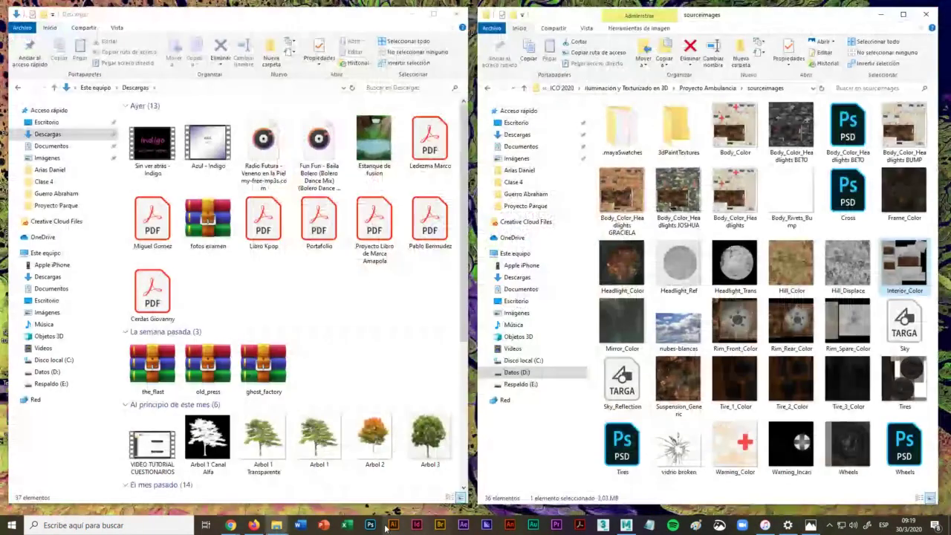
Step: Switch to the WhatsApp group chat in Chrome, send the interior texture screenshot captioned "Interior de la Ambulancia", and minimize Chrome
{"action": "mouse_move", "coordinate": [230, 526]}
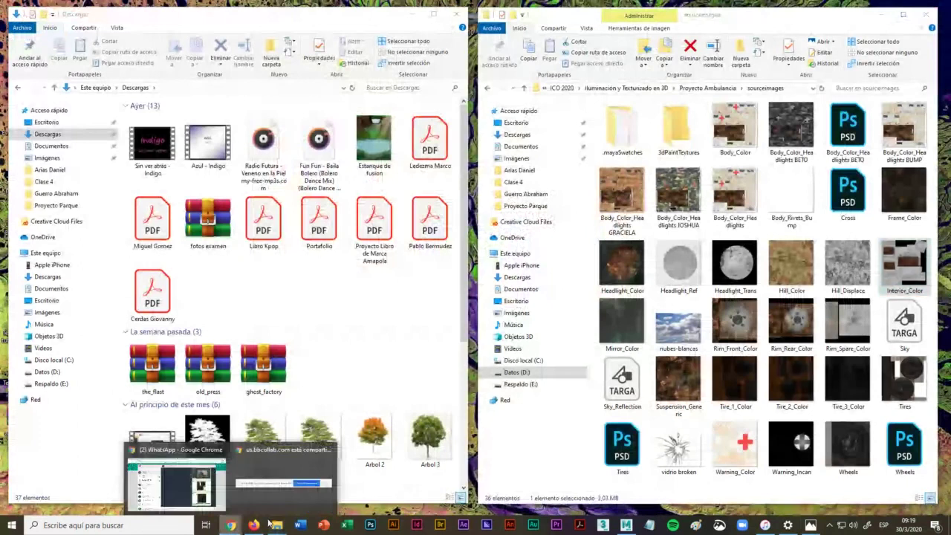
{"action": "left_click", "coordinate": [178, 464]}
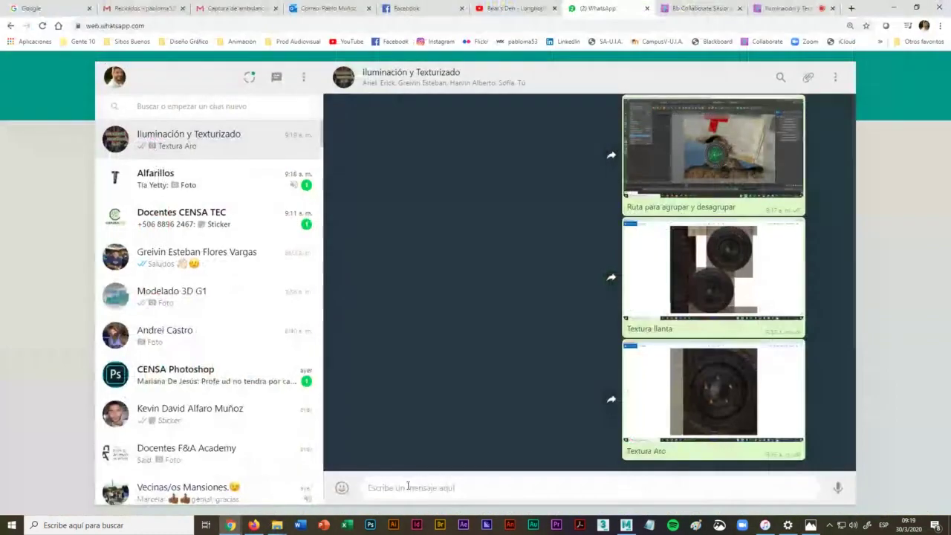
{"action": "key", "text": "ctrl+v"}
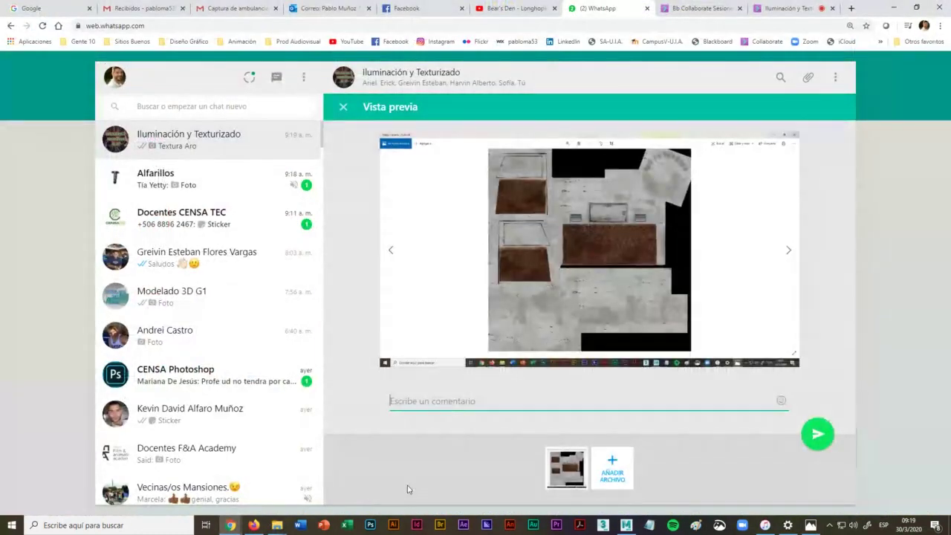
{"action": "type", "text": "I"}
{"action": "key", "text": "BackSpace"}
{"action": "type", "text": "Inte"}
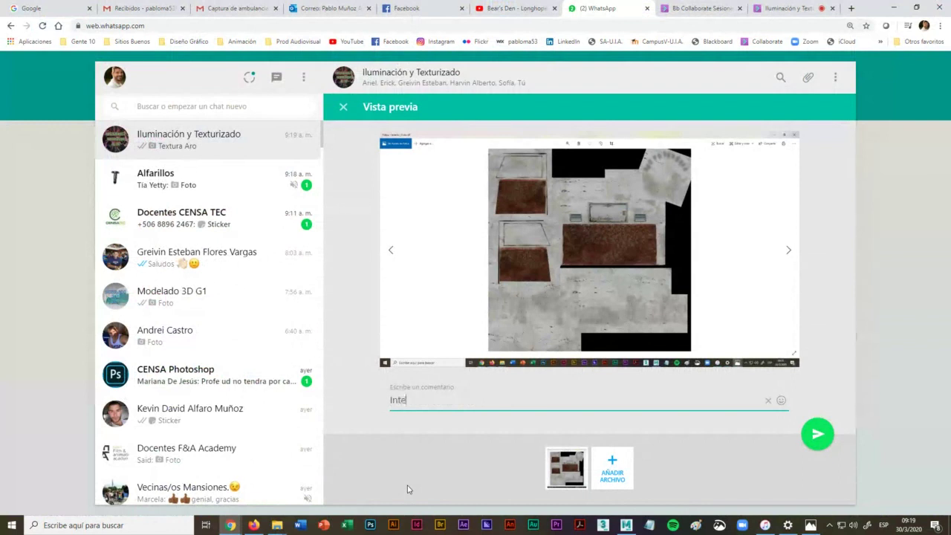
{"action": "type", "text": "rior de la Ambulancia"}
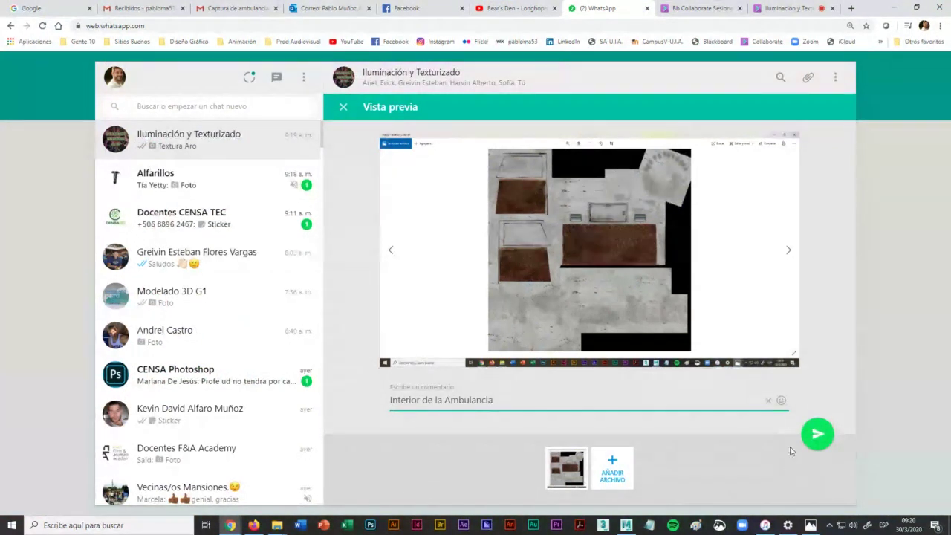
{"action": "left_click", "coordinate": [817, 439]}
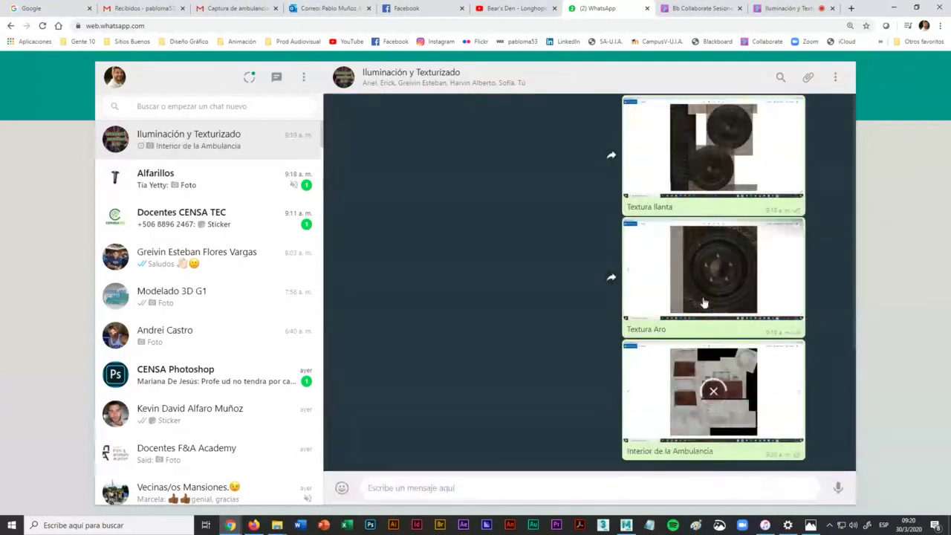
{"action": "left_click", "coordinate": [897, 7]}
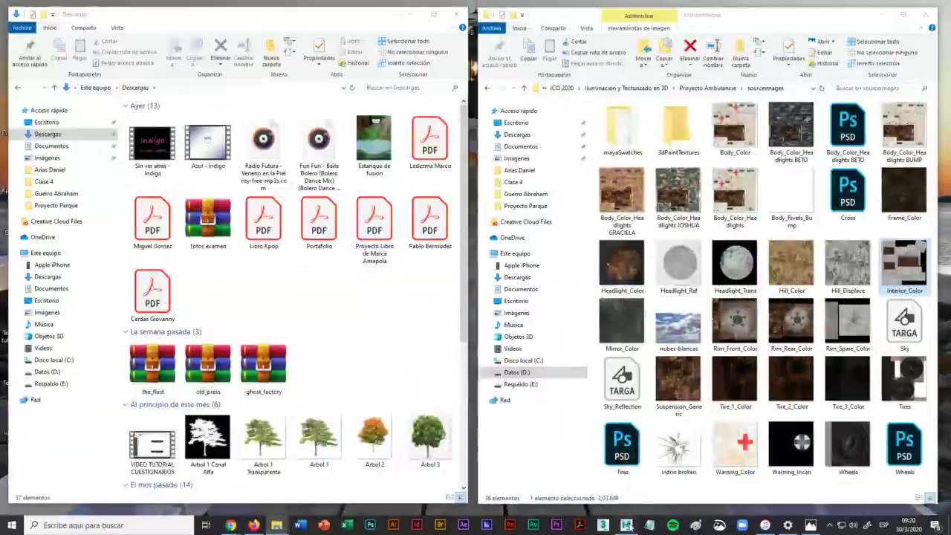
Step: Switch to Maya's Hypershade, create a Blinn material, and name it "Interior"
{"action": "left_click", "coordinate": [628, 525]}
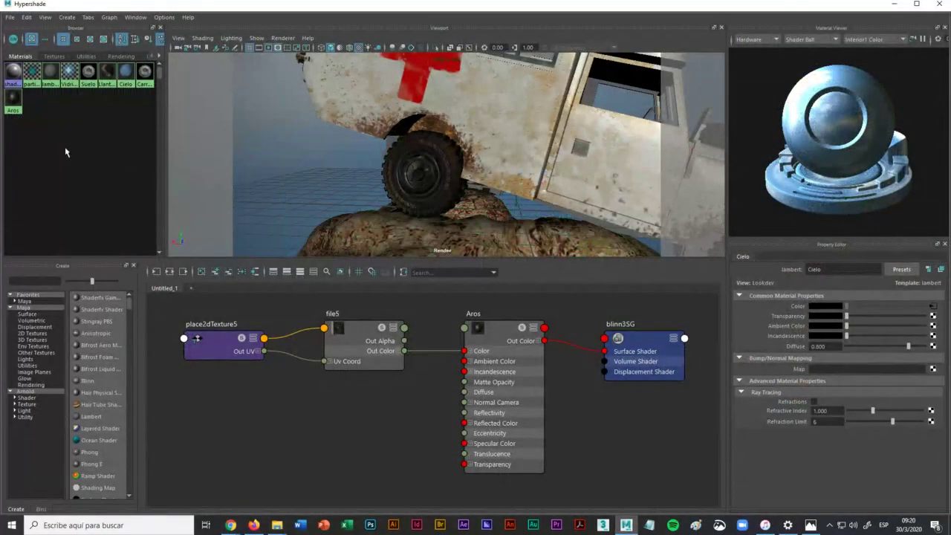
{"action": "left_click", "coordinate": [91, 382]}
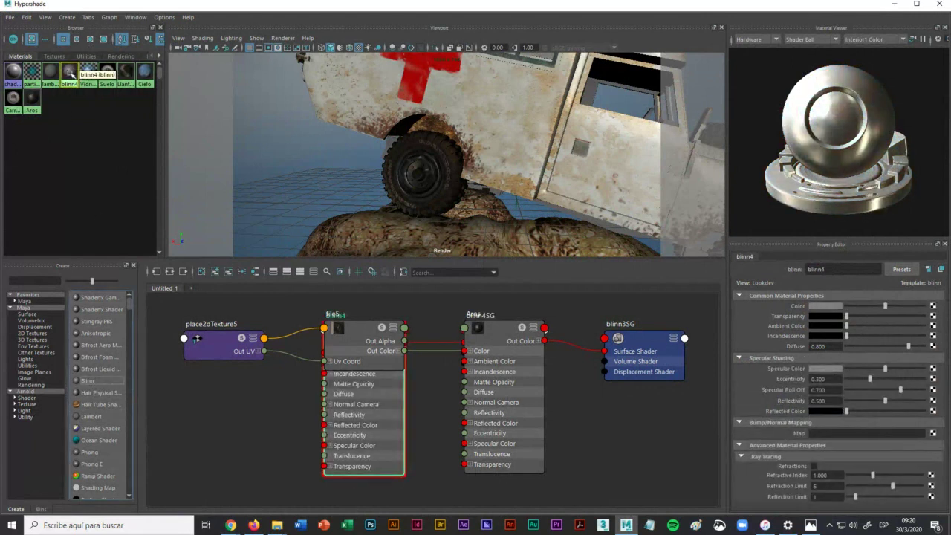
{"action": "double_click", "coordinate": [838, 269]}
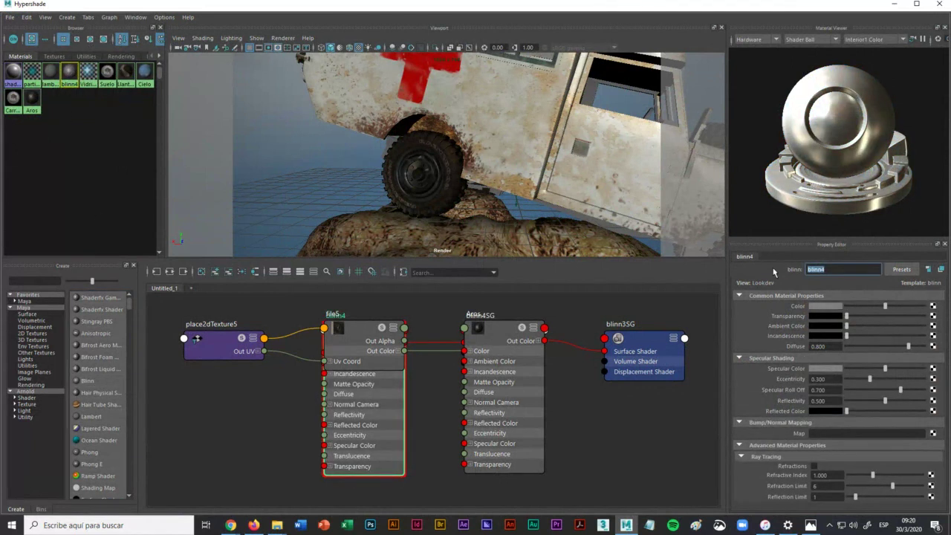
{"action": "type", "text": "Interior"}
{"action": "left_click", "coordinate": [194, 152]}
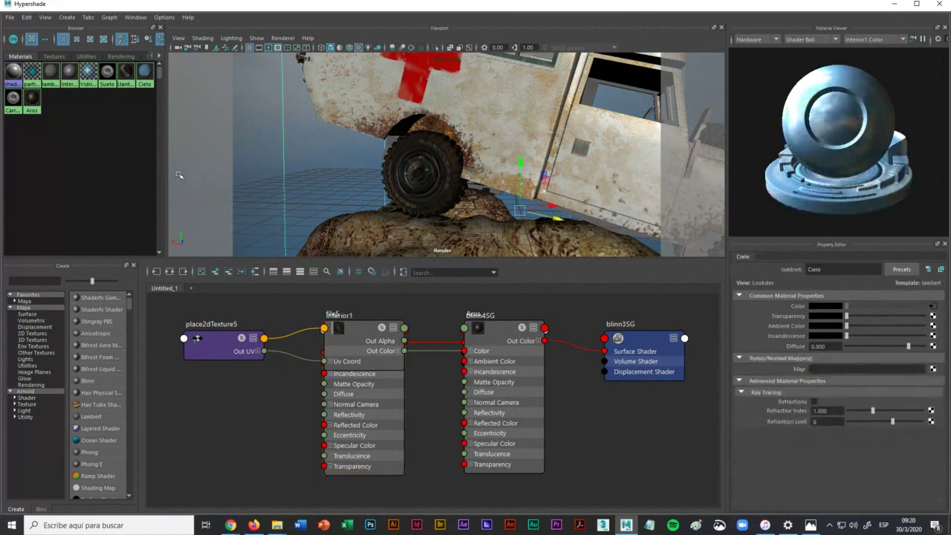
Step: Reselect the new Blinn material and re-enter its name as "Interior1"
{"action": "left_click", "coordinate": [69, 72]}
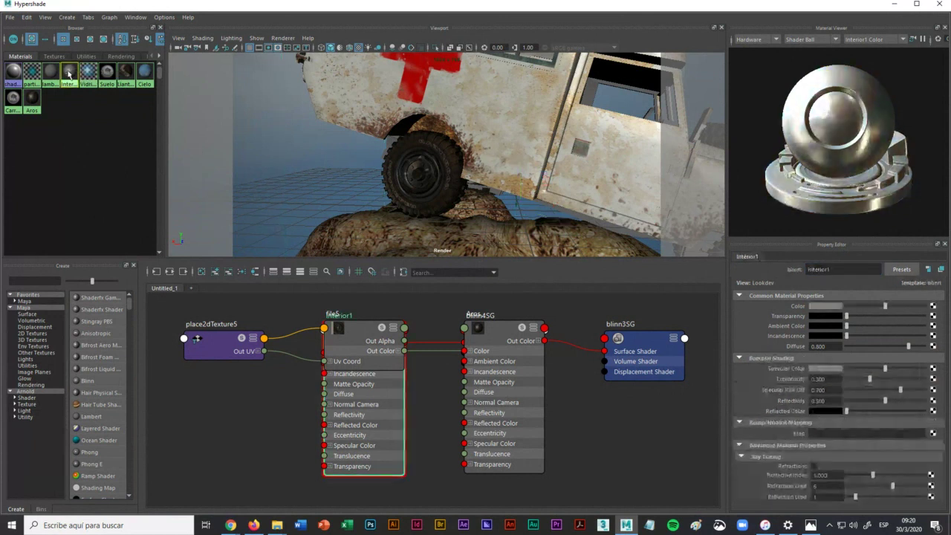
{"action": "left_click", "coordinate": [127, 71]}
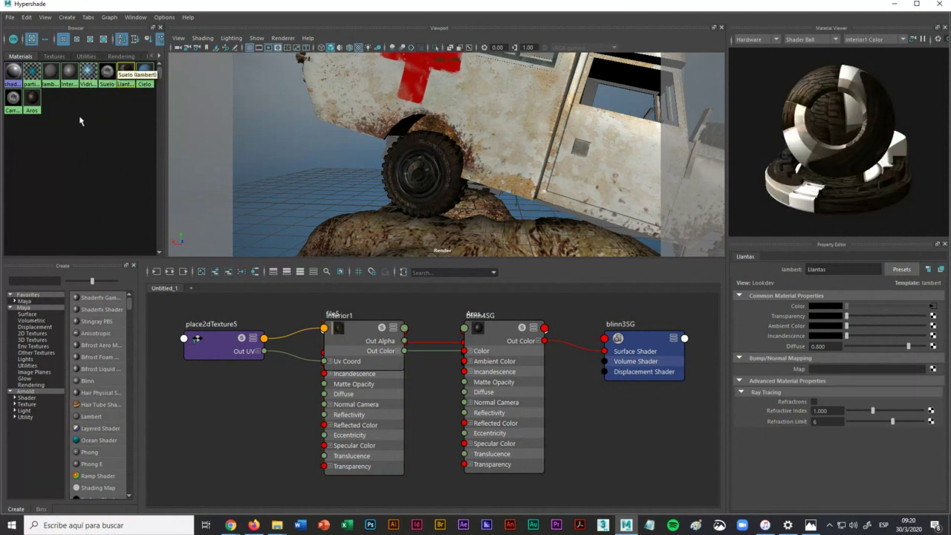
{"action": "left_click", "coordinate": [69, 72]}
{"action": "left_click", "coordinate": [839, 269]}
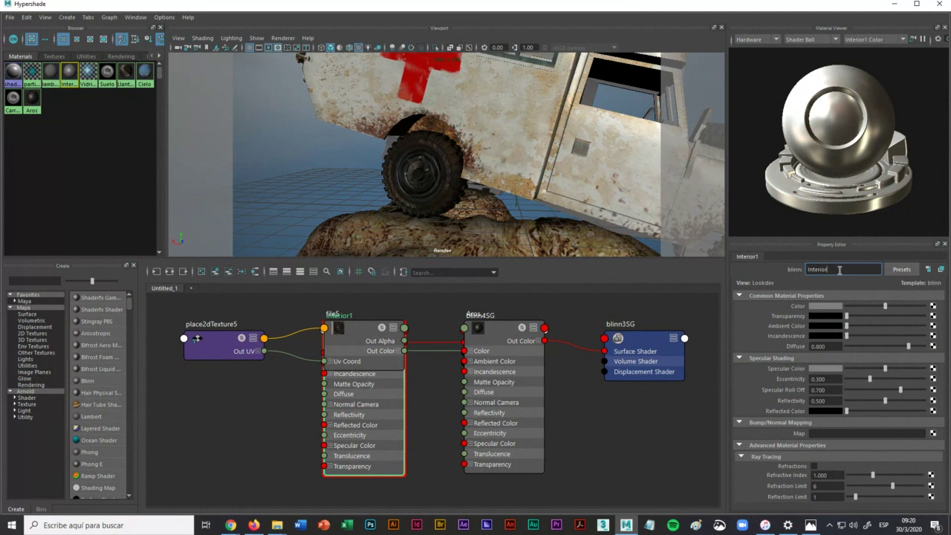
{"action": "type", "text": "1"}
{"action": "key", "text": "Return"}
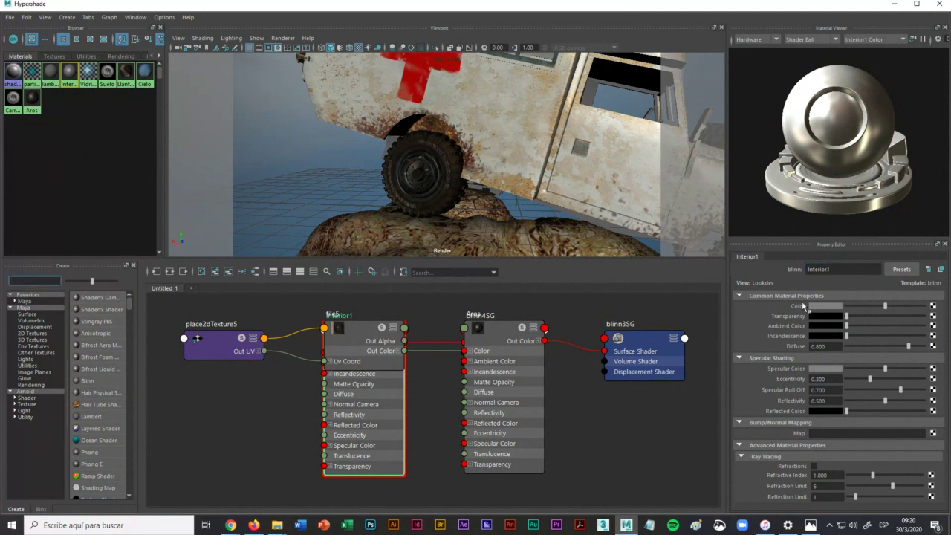
Step: Widen the Hypershade material browser and enlarge its material swatches
{"action": "left_click", "coordinate": [628, 411]}
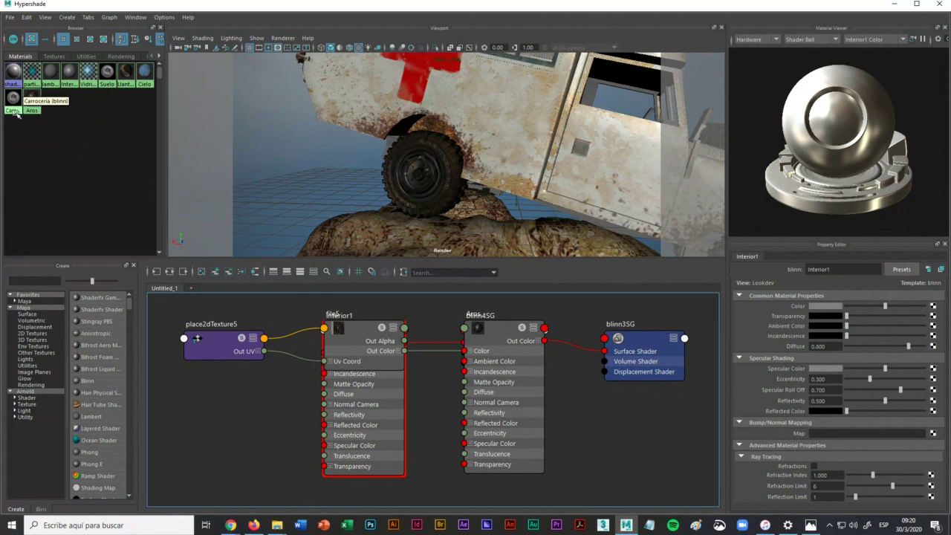
{"action": "left_click_drag", "start_coordinate": [164, 141], "coordinate": [177, 142]}
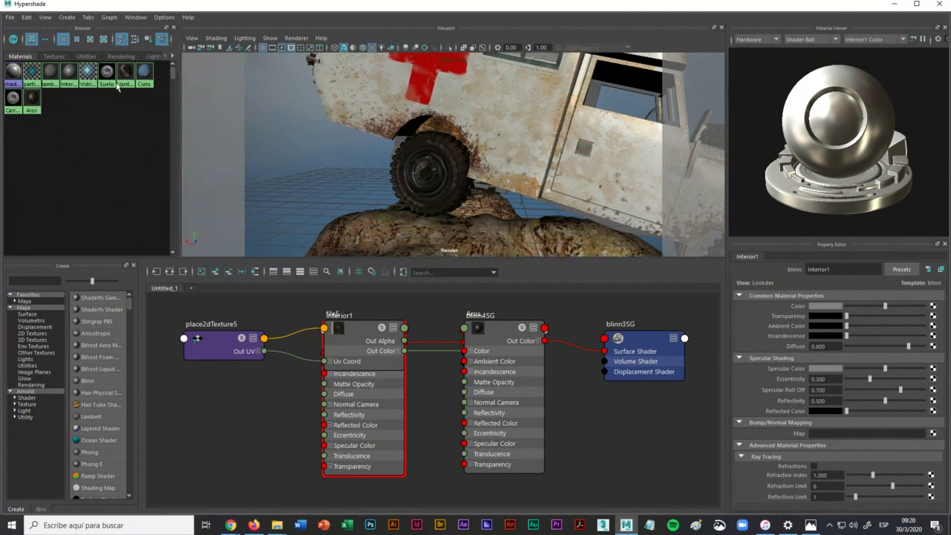
{"action": "left_click", "coordinate": [77, 38]}
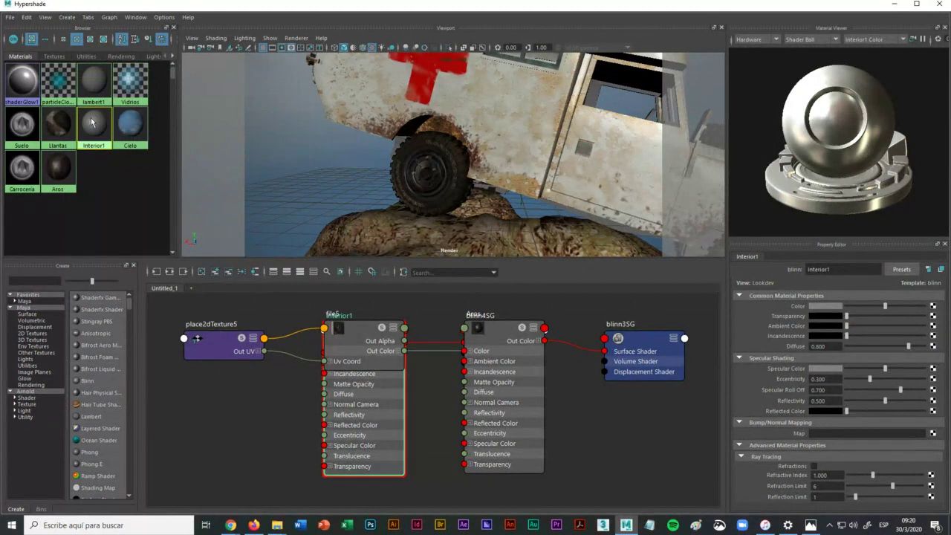
Step: Graph the Interior1 material's network and connect a File texture using Interior_Color.tif to its Color attribute
{"action": "right_click_drag", "start_coordinate": [93, 119], "coordinate": [88, 147]}
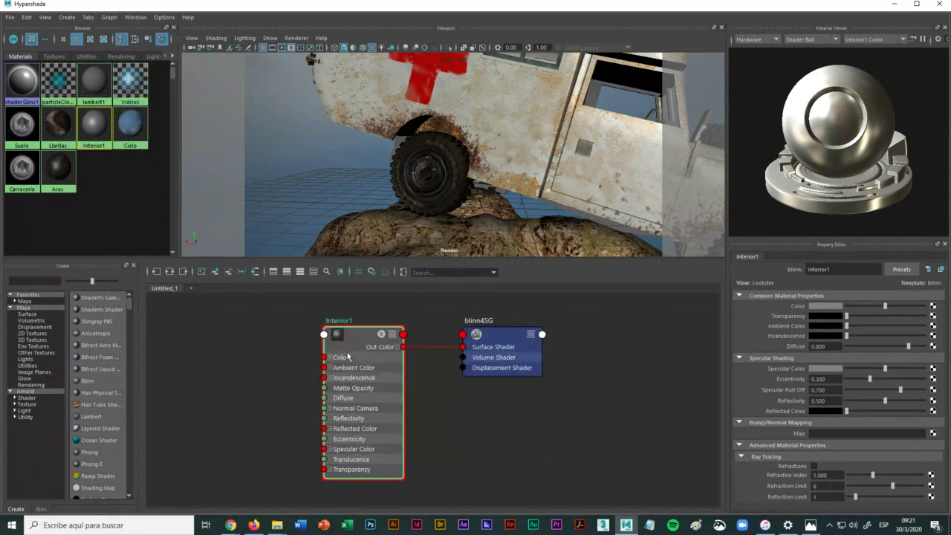
{"action": "left_click", "coordinate": [935, 307]}
{"action": "left_click", "coordinate": [672, 165]}
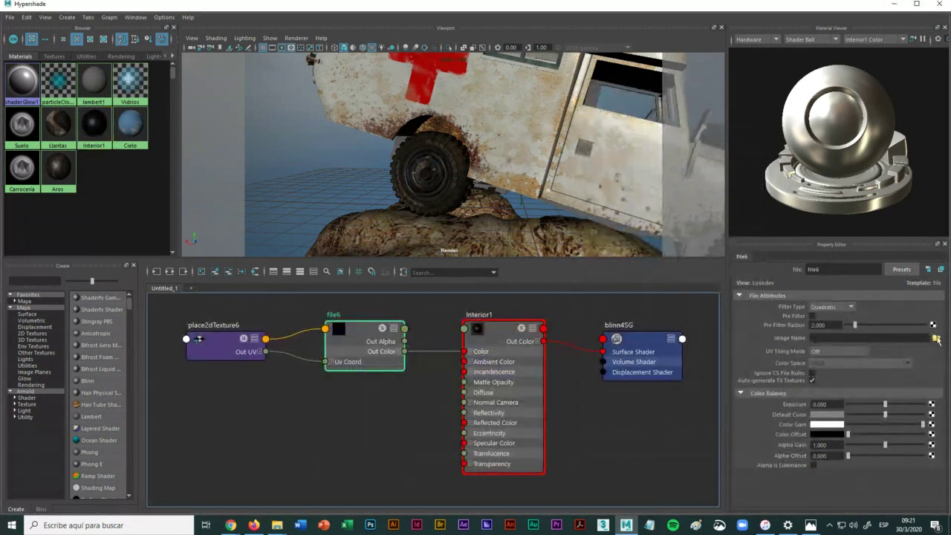
{"action": "left_click", "coordinate": [937, 338]}
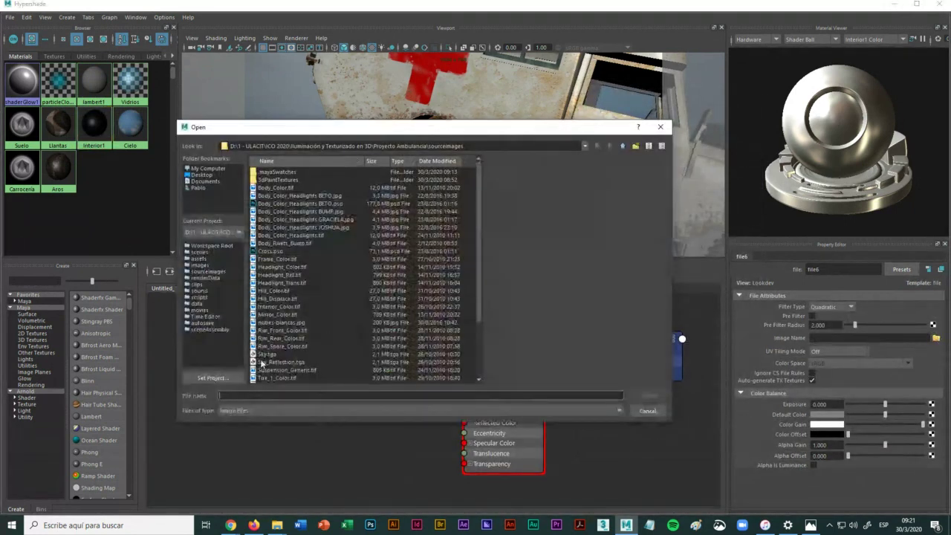
{"action": "left_click", "coordinate": [274, 307]}
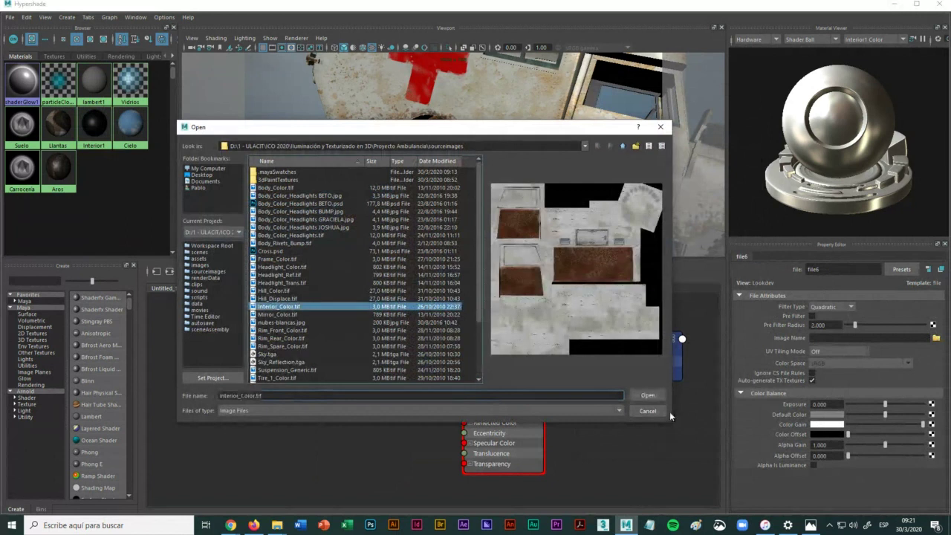
{"action": "left_click", "coordinate": [648, 395]}
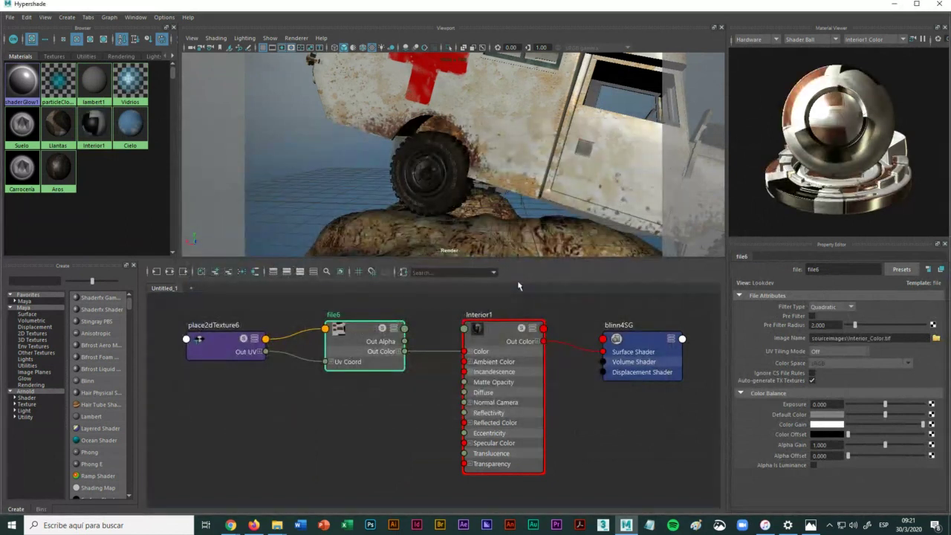
Step: Select the ambulance's interior through the cab window, assign the Interior1 texture's material to it, and deselect it
{"action": "left_click_drag", "start_coordinate": [543, 221], "coordinate": [459, 131], "text": "alt"}
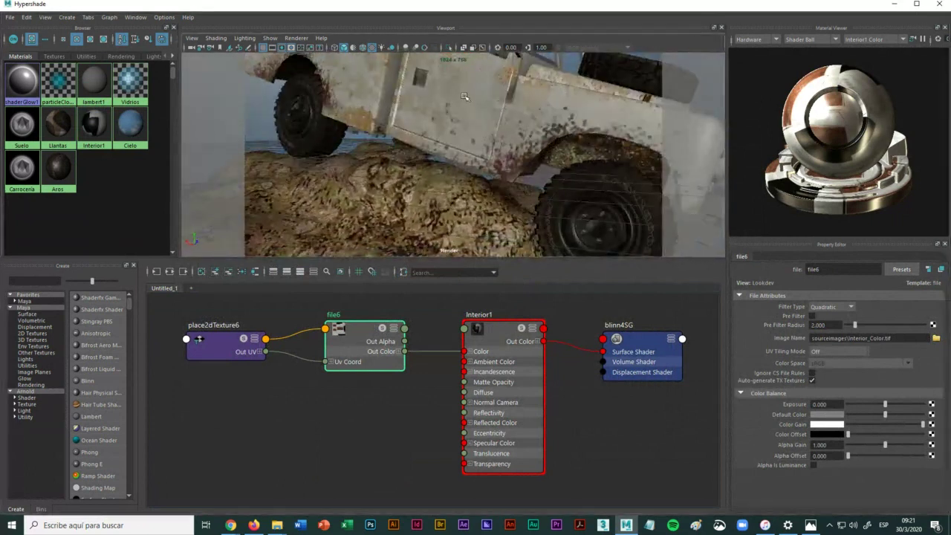
{"action": "left_click_drag", "start_coordinate": [467, 98], "coordinate": [440, 193], "text": "alt"}
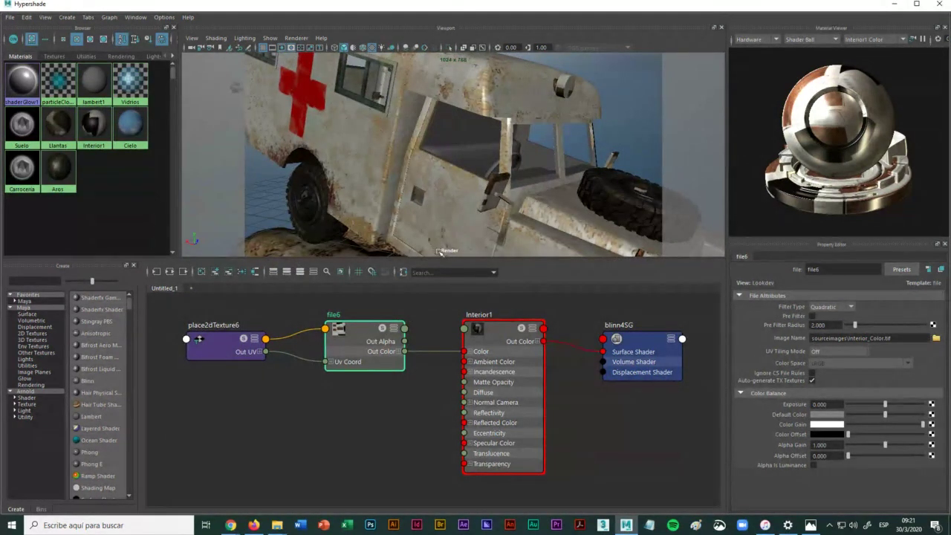
{"action": "left_click_drag", "start_coordinate": [440, 251], "coordinate": [431, 238], "text": "alt"}
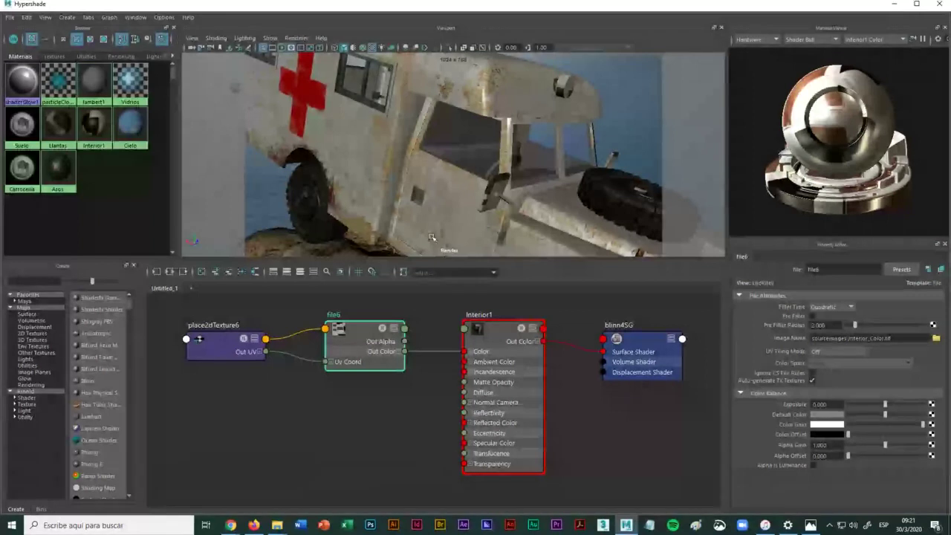
{"action": "left_click", "coordinate": [456, 136]}
{"action": "right_click", "coordinate": [354, 334]}
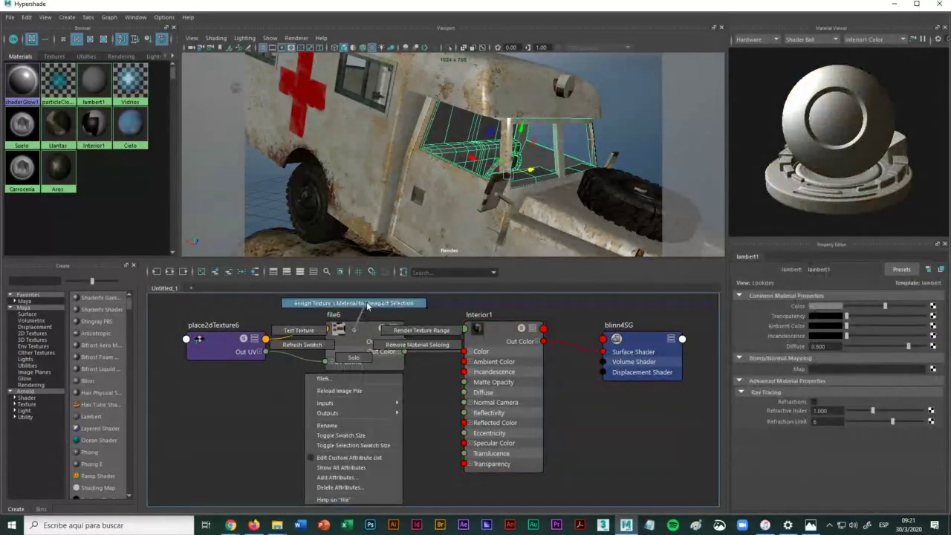
{"action": "left_click", "coordinate": [354, 302]}
{"action": "left_click", "coordinate": [656, 173]}
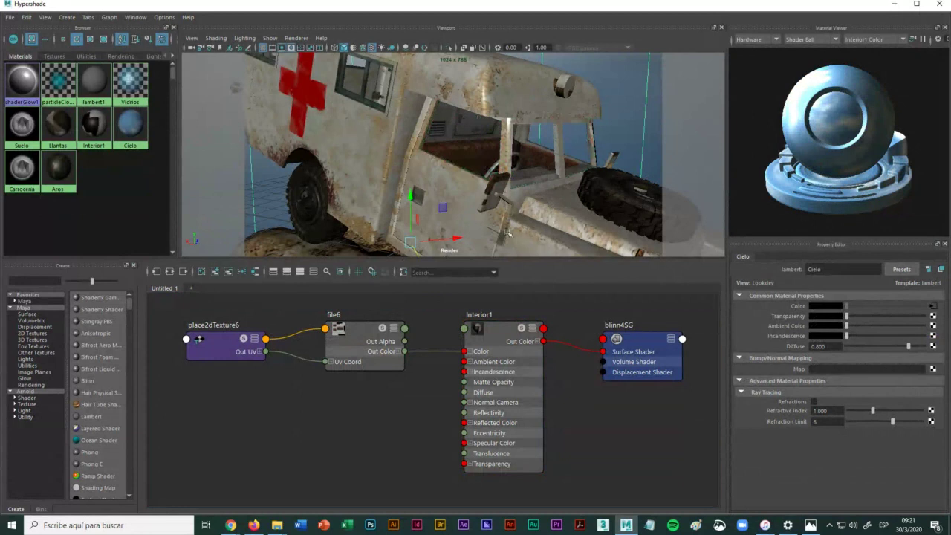
Step: Examine the ambulance's textured cab interior and steering wheel through the side window from several angles
{"action": "left_click_drag", "start_coordinate": [497, 233], "coordinate": [562, 178], "text": "alt"}
{"action": "left_click", "coordinate": [525, 180]}
{"action": "scroll", "coordinate": [548, 173], "scroll_direction": "up", "scroll_amount": 5}
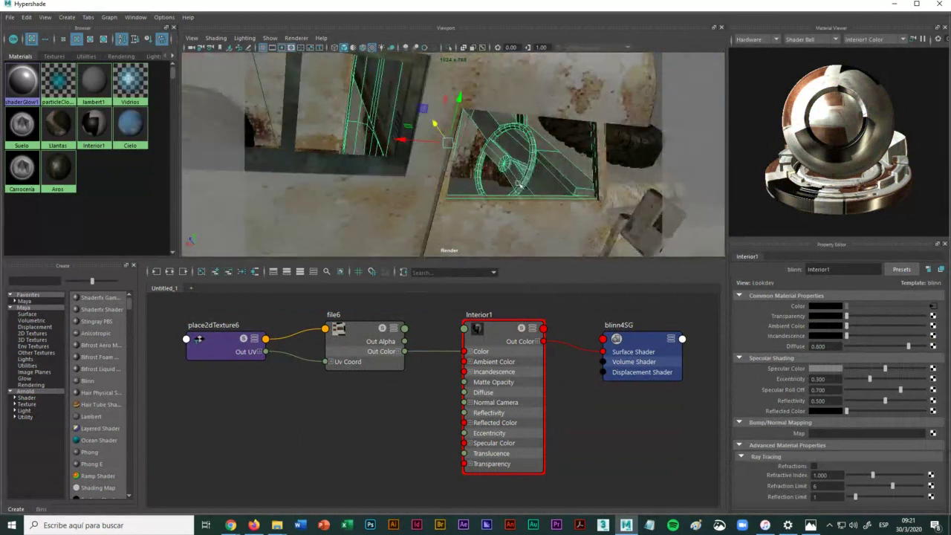
{"action": "left_click", "coordinate": [460, 176]}
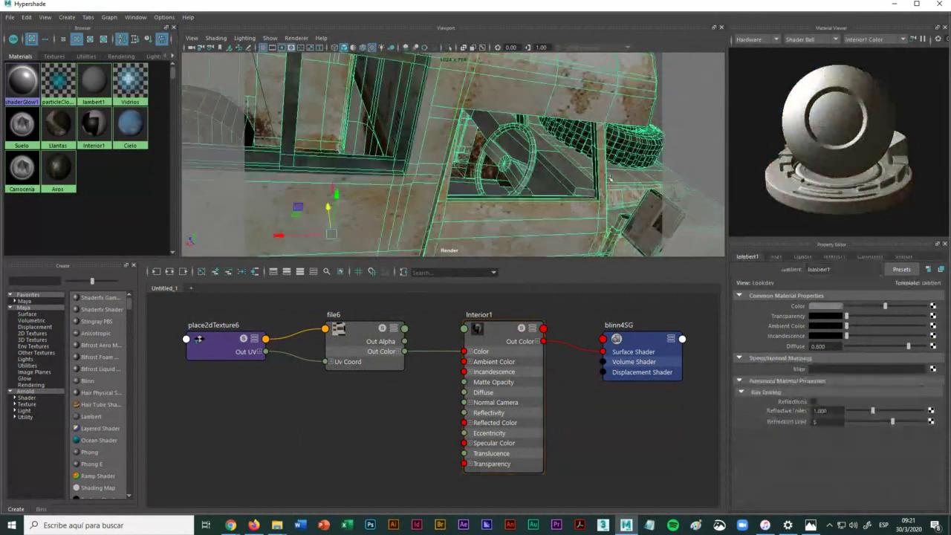
{"action": "left_click", "coordinate": [709, 151]}
{"action": "left_click_drag", "start_coordinate": [461, 167], "coordinate": [387, 97], "text": "alt"}
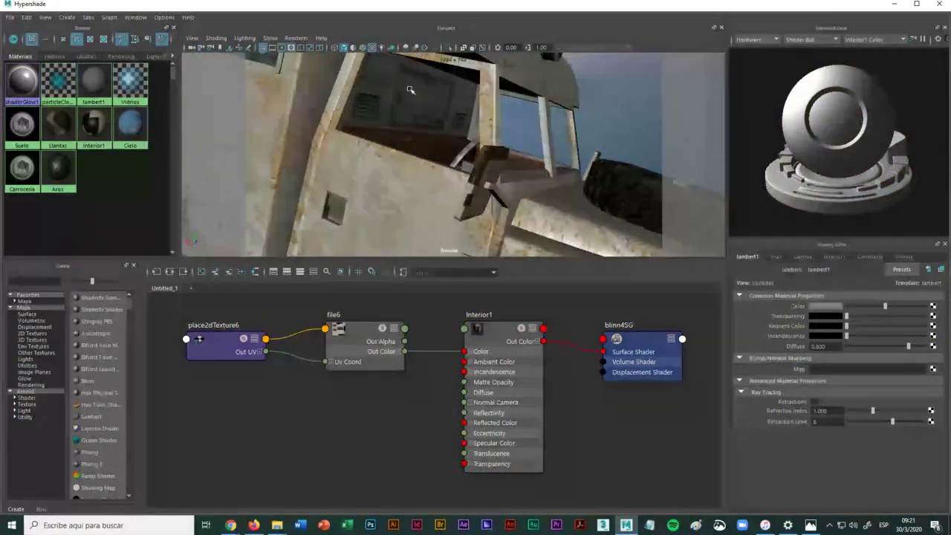
{"action": "left_click_drag", "start_coordinate": [412, 140], "coordinate": [457, 166], "text": "alt"}
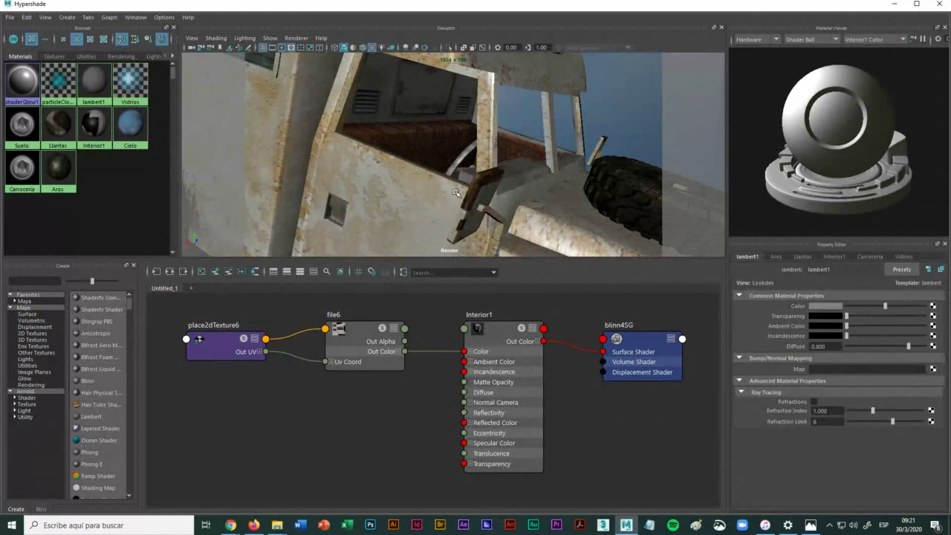
Step: Minimize Hypershade and show all hidden objects in the main Maya scene
{"action": "left_click", "coordinate": [895, 4]}
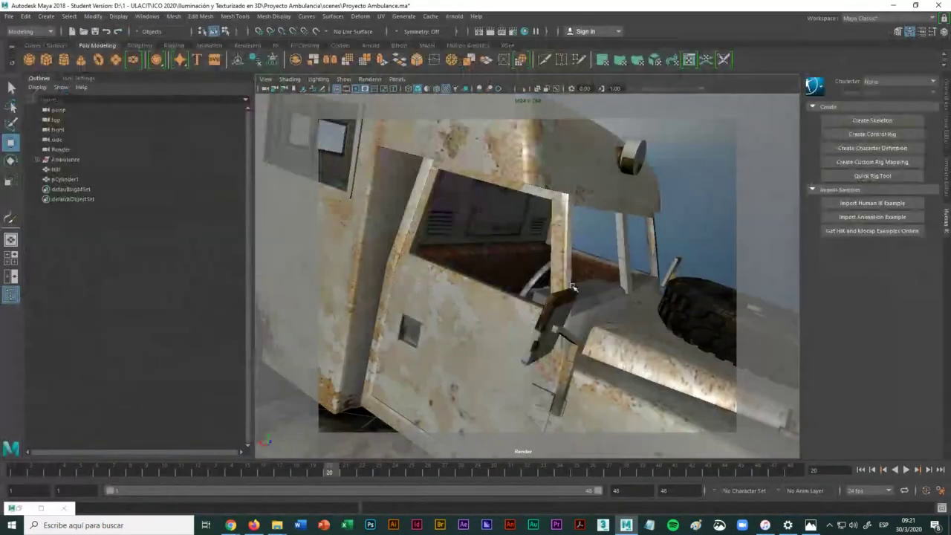
{"action": "scroll", "coordinate": [572, 288], "scroll_direction": "down", "scroll_amount": 10}
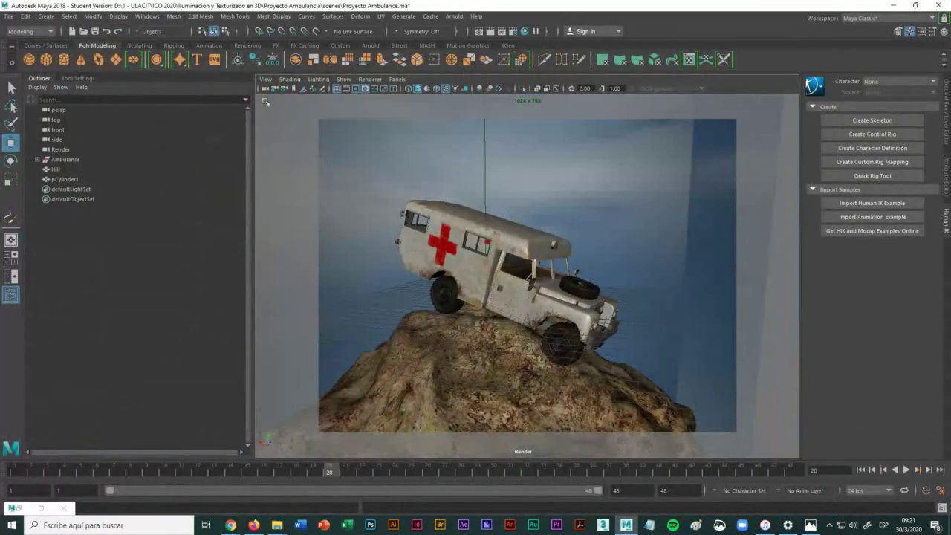
{"action": "left_click", "coordinate": [119, 16]}
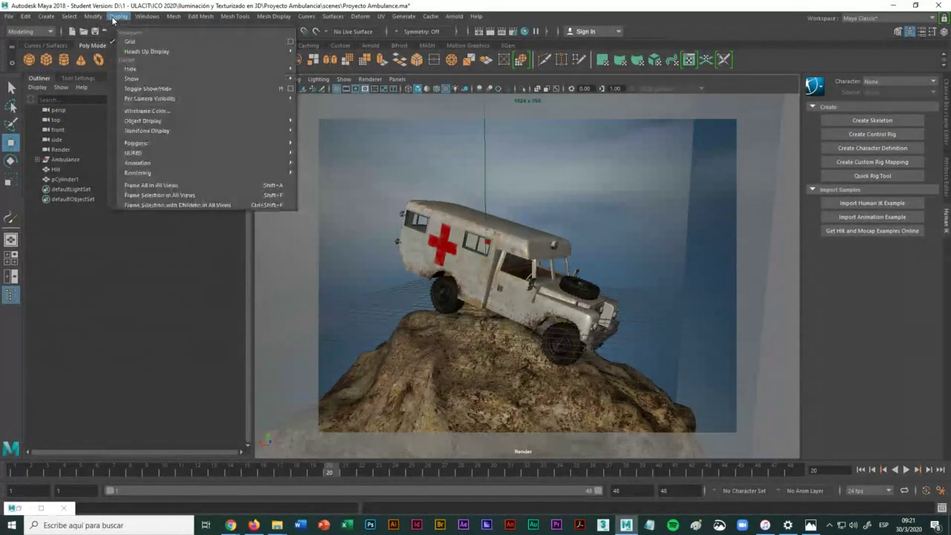
{"action": "mouse_move", "coordinate": [133, 80]}
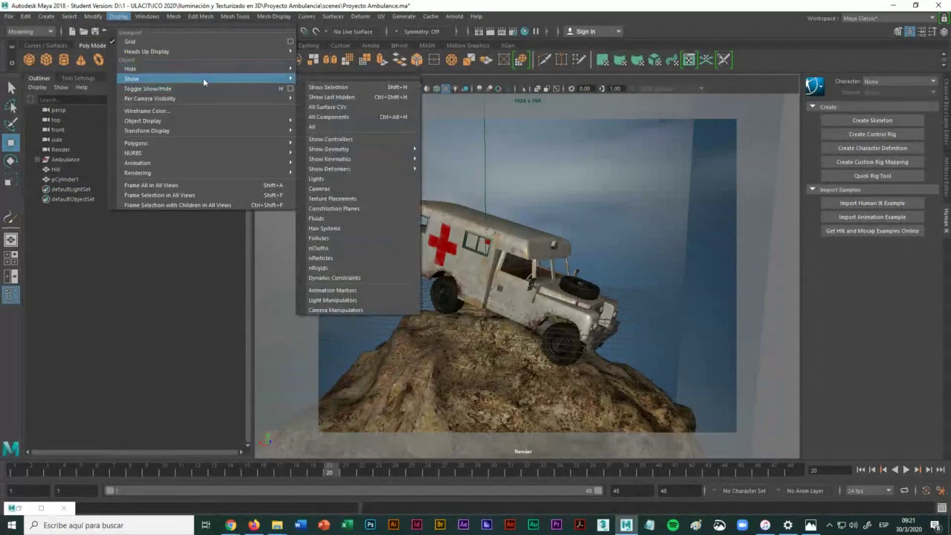
{"action": "left_click", "coordinate": [325, 127]}
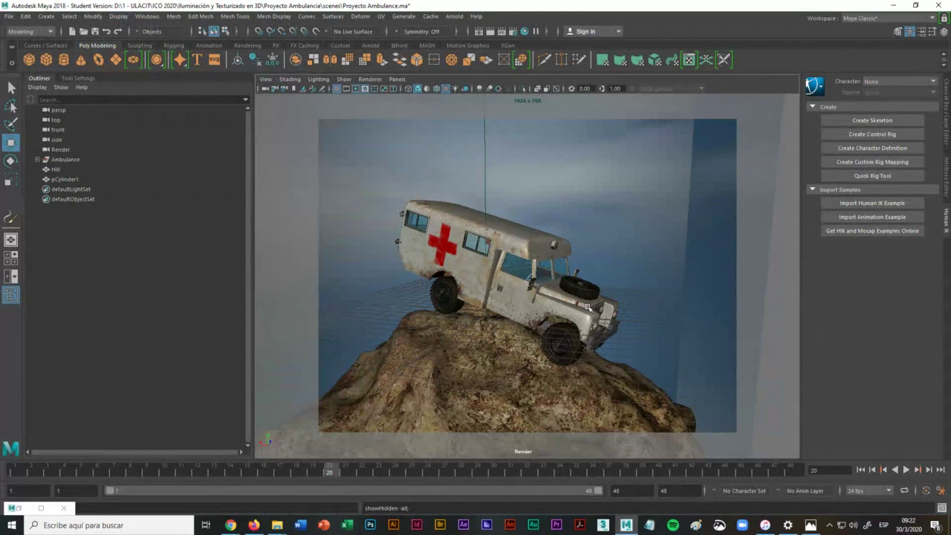
Step: Inspect the cab's windows and the interior texture behind the glass from several angles, then restore the earlier camera view
{"action": "left_click", "coordinate": [589, 308]}
{"action": "scroll", "coordinate": [589, 308], "scroll_direction": "up", "scroll_amount": 4}
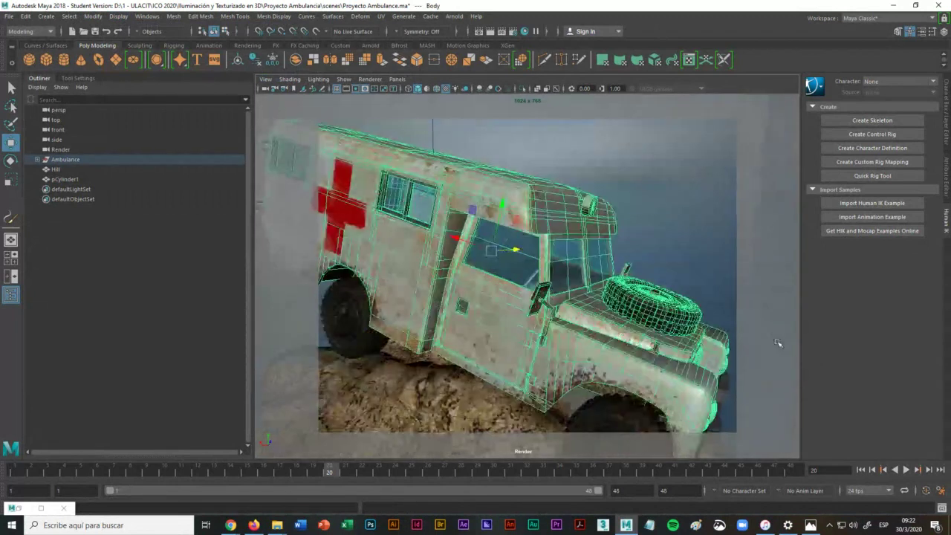
{"action": "left_click", "coordinate": [544, 311]}
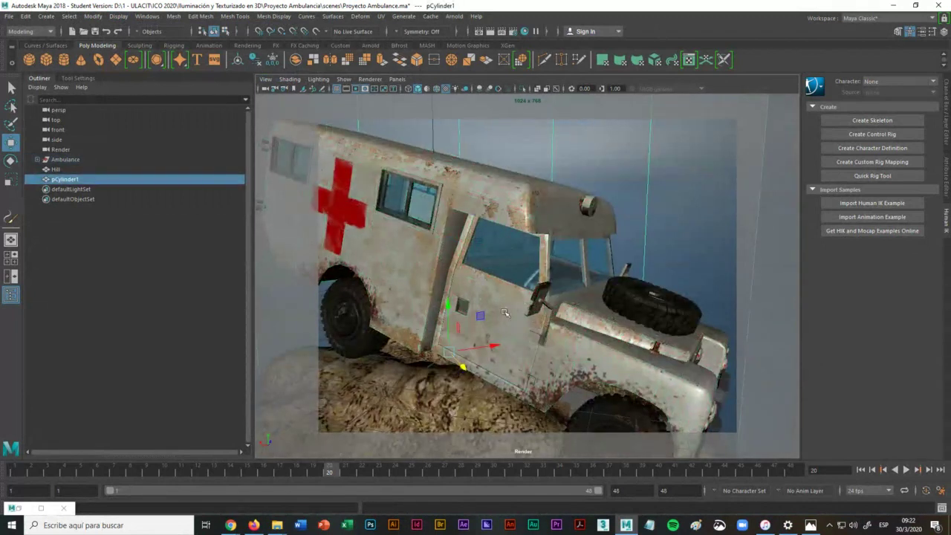
{"action": "left_click_drag", "start_coordinate": [485, 286], "coordinate": [470, 277], "text": "alt"}
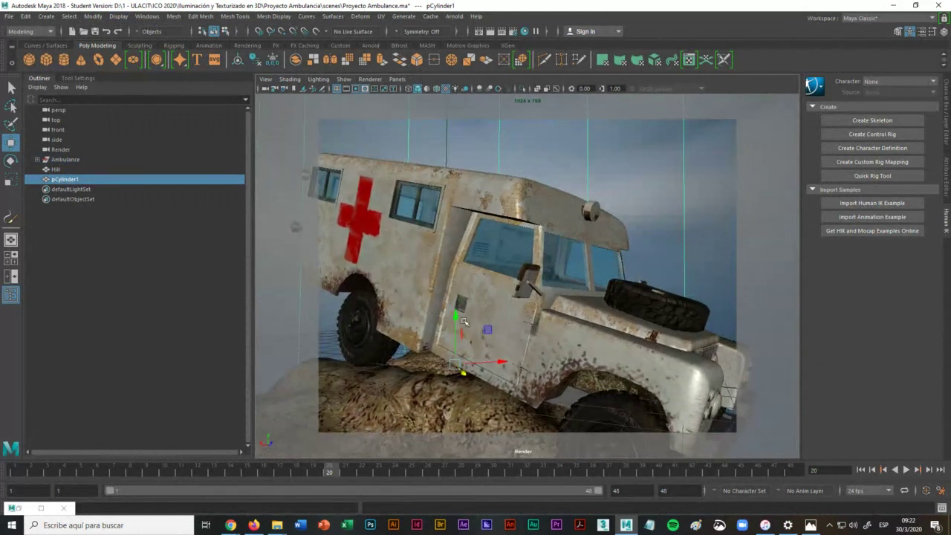
{"action": "left_click_drag", "start_coordinate": [465, 321], "coordinate": [539, 284], "text": "alt"}
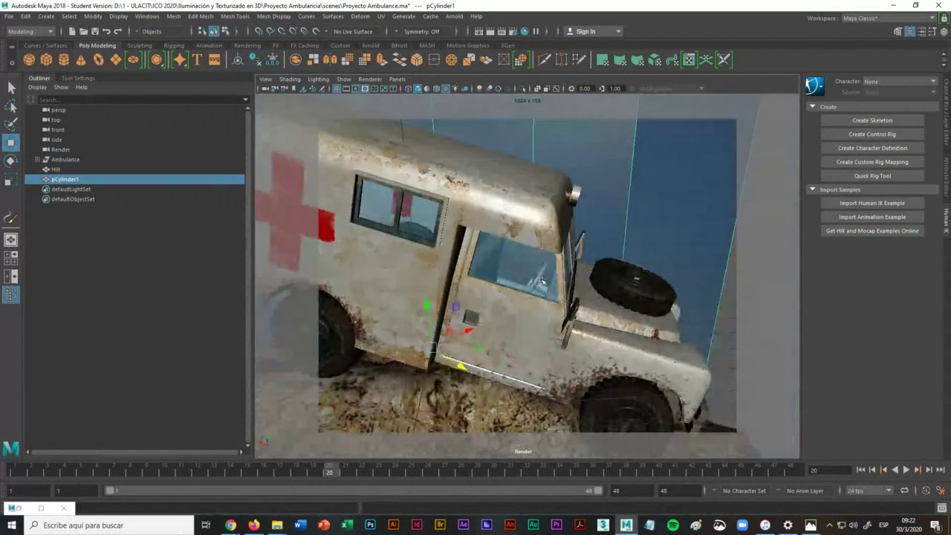
{"action": "left_click_drag", "start_coordinate": [505, 325], "coordinate": [468, 318], "text": "alt"}
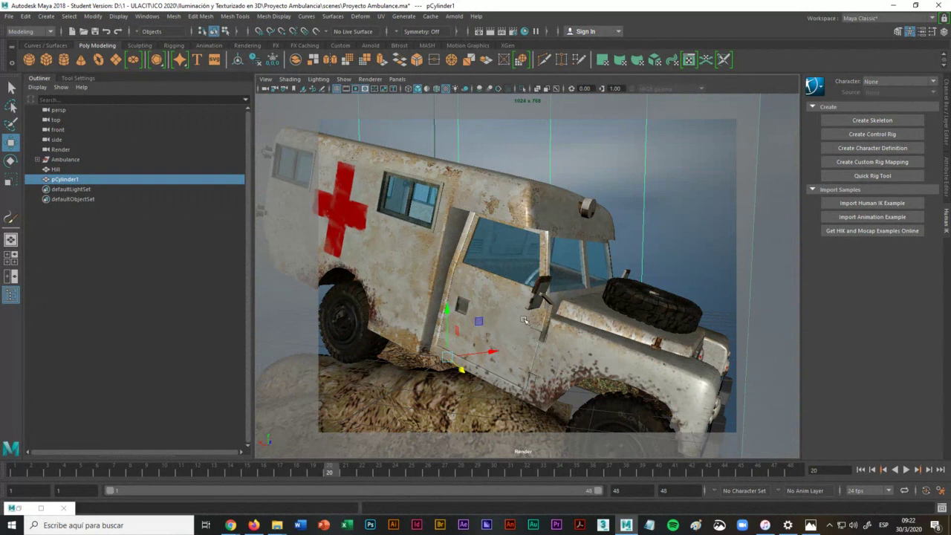
{"action": "scroll", "coordinate": [502, 322], "scroll_direction": "up", "scroll_amount": 10}
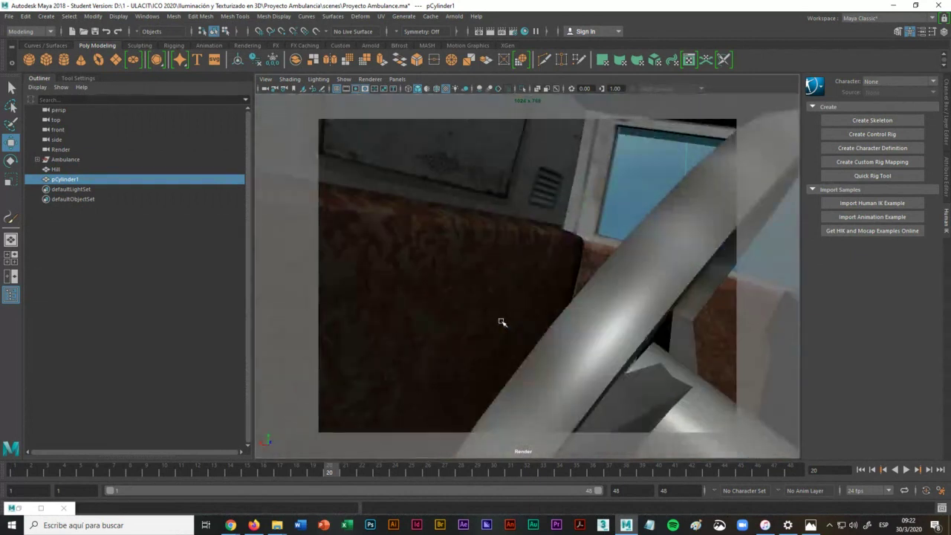
{"action": "key", "text": "bracketleft"}
{"action": "key", "text": "bracketleft"}
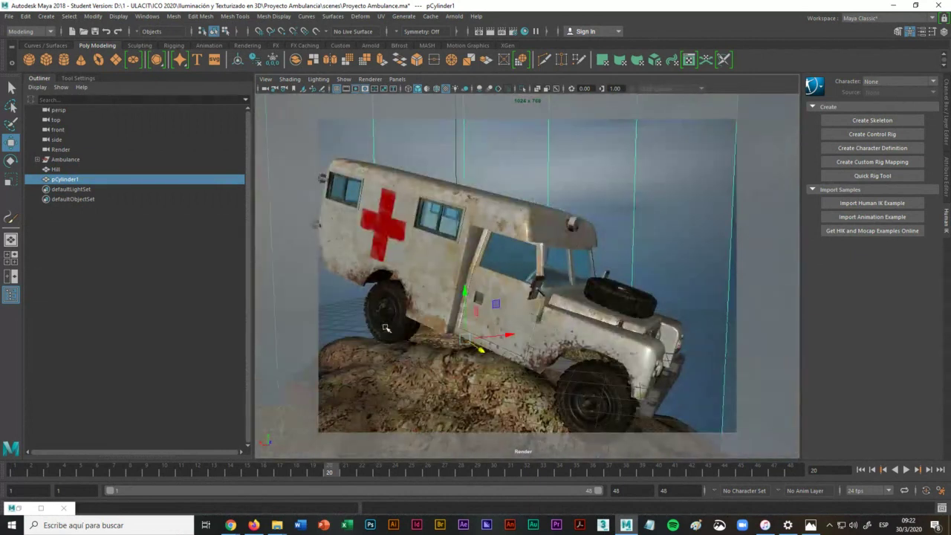
Step: Examine the wheels, axles and underside of the ambulance from below its front bumper
{"action": "left_click", "coordinate": [386, 328]}
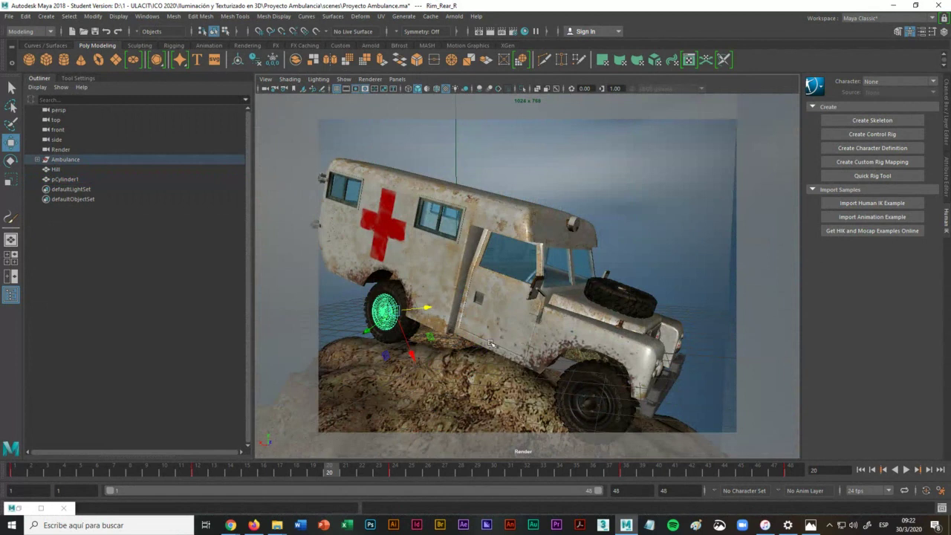
{"action": "left_click_drag", "start_coordinate": [481, 337], "coordinate": [396, 301], "text": "alt"}
{"action": "left_click", "coordinate": [535, 344]}
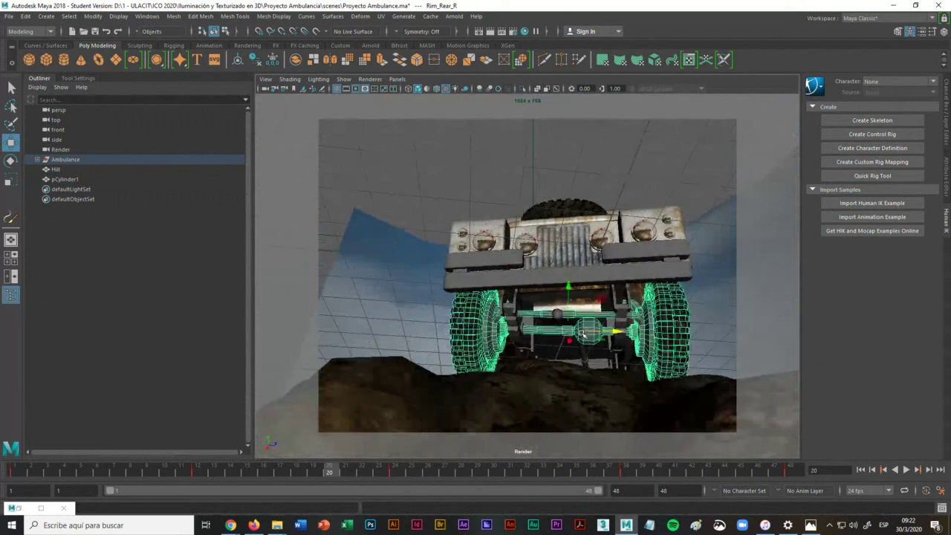
{"action": "left_click_drag", "start_coordinate": [535, 344], "coordinate": [435, 281], "text": "alt"}
{"action": "left_click", "coordinate": [608, 357]}
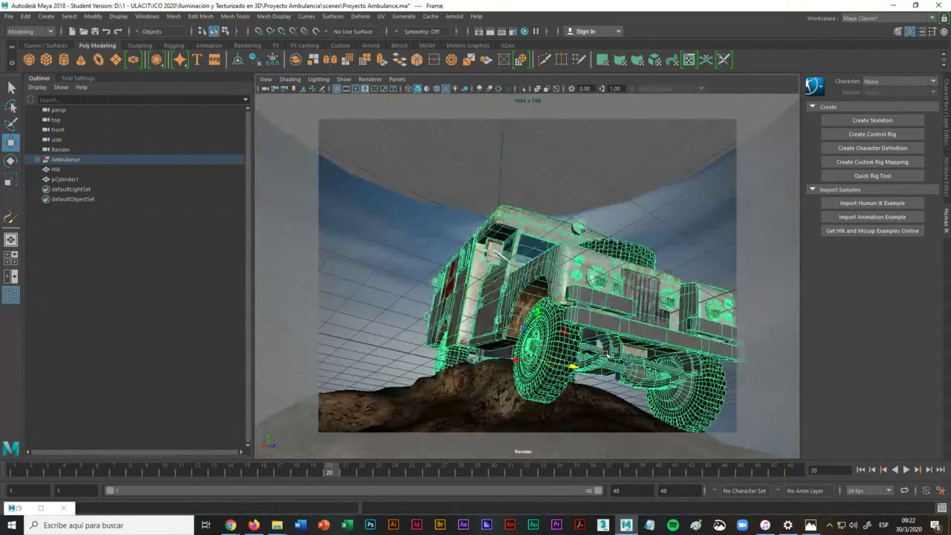
{"action": "key", "text": "f"}
{"action": "scroll", "coordinate": [585, 361], "scroll_direction": "down", "scroll_amount": 5}
{"action": "left_click", "coordinate": [740, 331]}
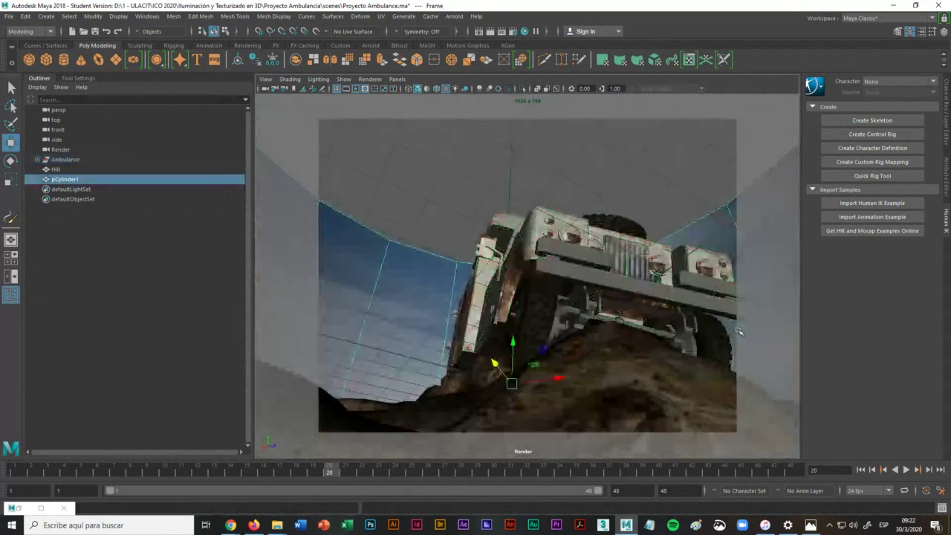
{"action": "left_click", "coordinate": [611, 303]}
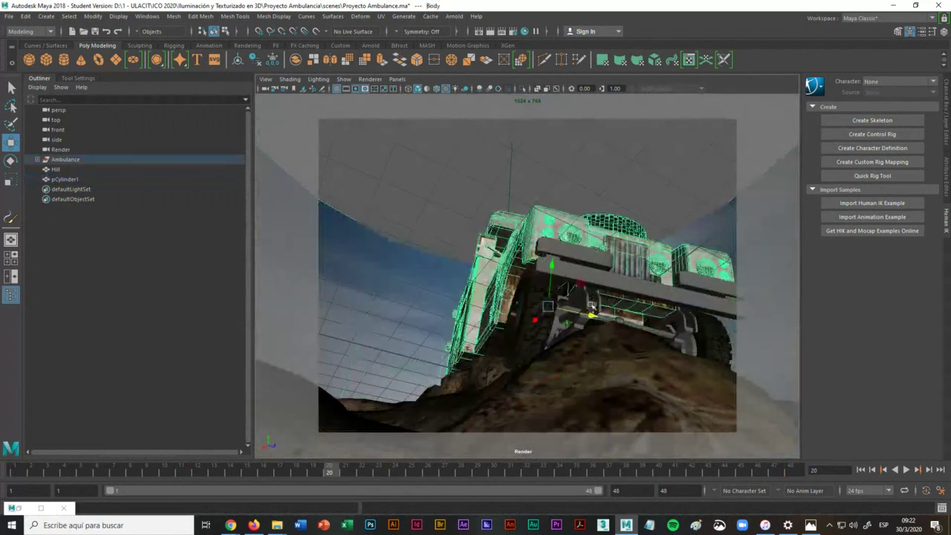
Step: Select the ambulance's Frame beneath the front bumper and ungroup it
{"action": "left_click", "coordinate": [598, 308]}
{"action": "scroll", "coordinate": [565, 327], "scroll_direction": "up", "scroll_amount": 3}
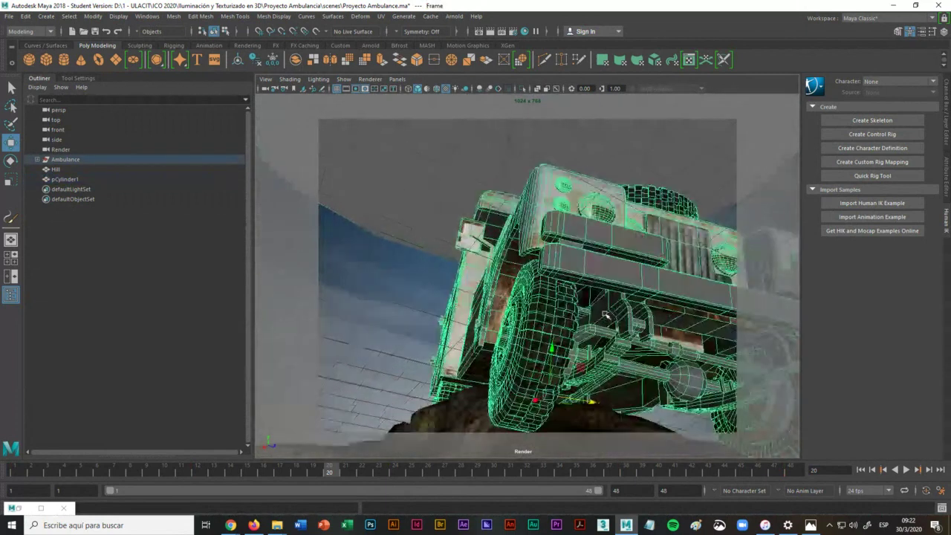
{"action": "left_click", "coordinate": [26, 16]}
{"action": "left_click", "coordinate": [60, 218]}
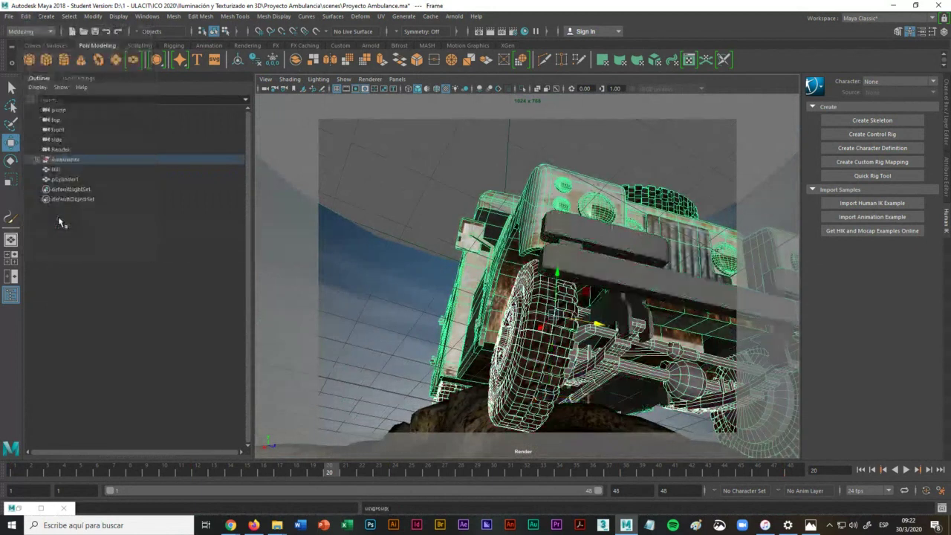
{"action": "left_click", "coordinate": [59, 223]}
Step: Check which undercarriage parts select separately, including the front axle, body, frame, left front steering and its tire
{"action": "left_click", "coordinate": [576, 349]}
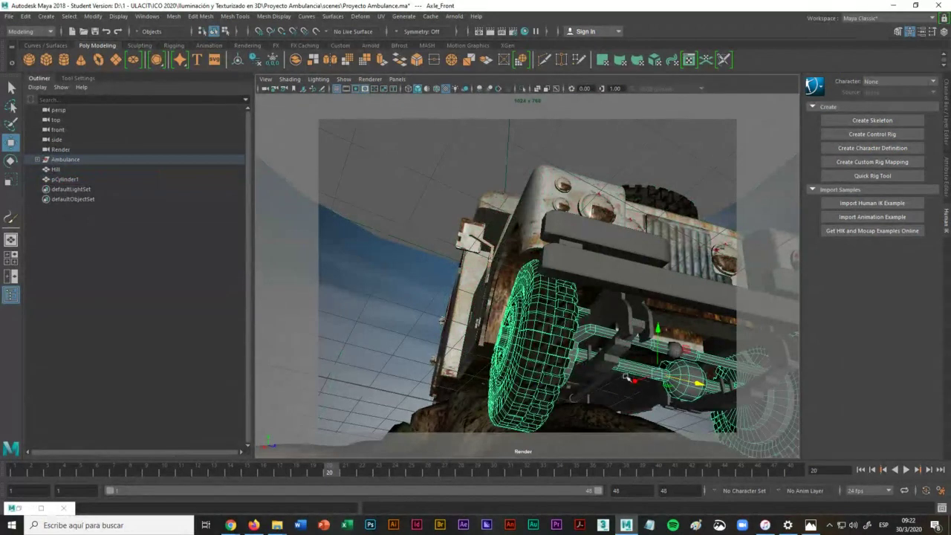
{"action": "left_click", "coordinate": [606, 312]}
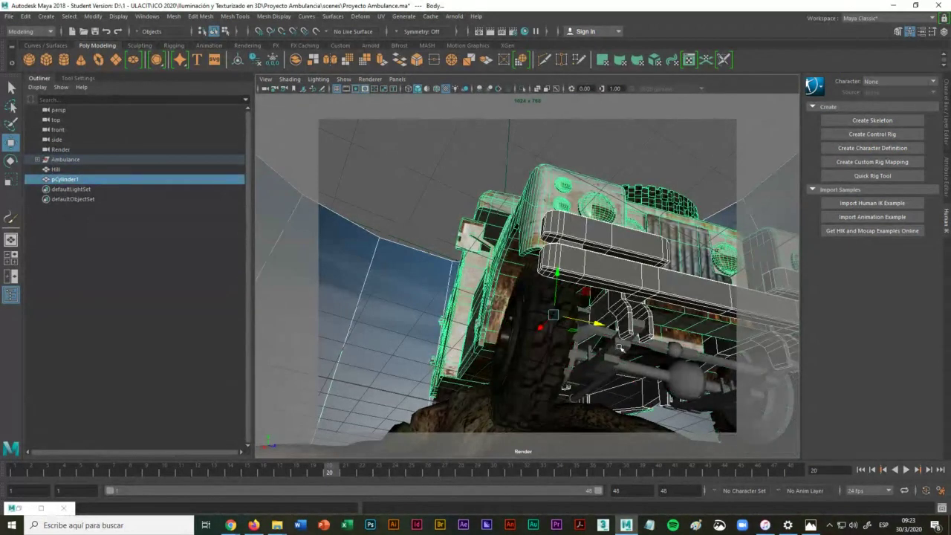
{"action": "left_click", "coordinate": [622, 347]}
{"action": "left_click", "coordinate": [628, 332]}
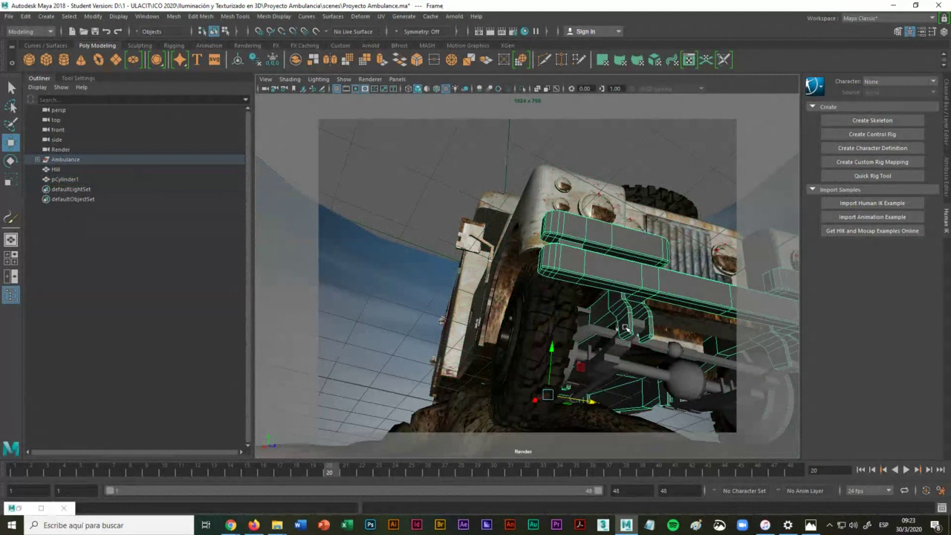
{"action": "left_click", "coordinate": [658, 345]}
{"action": "left_click", "coordinate": [694, 352]}
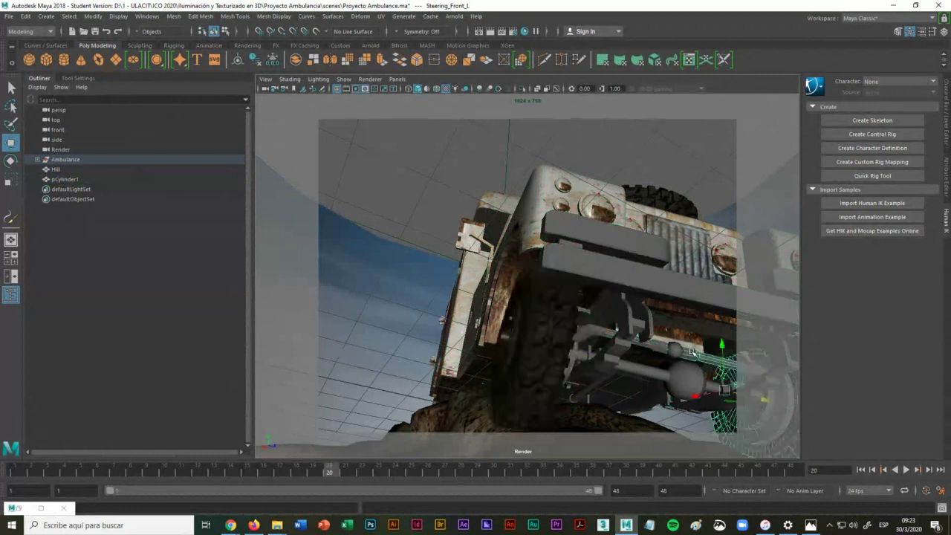
{"action": "left_click_drag", "start_coordinate": [653, 354], "coordinate": [518, 344], "text": "alt"}
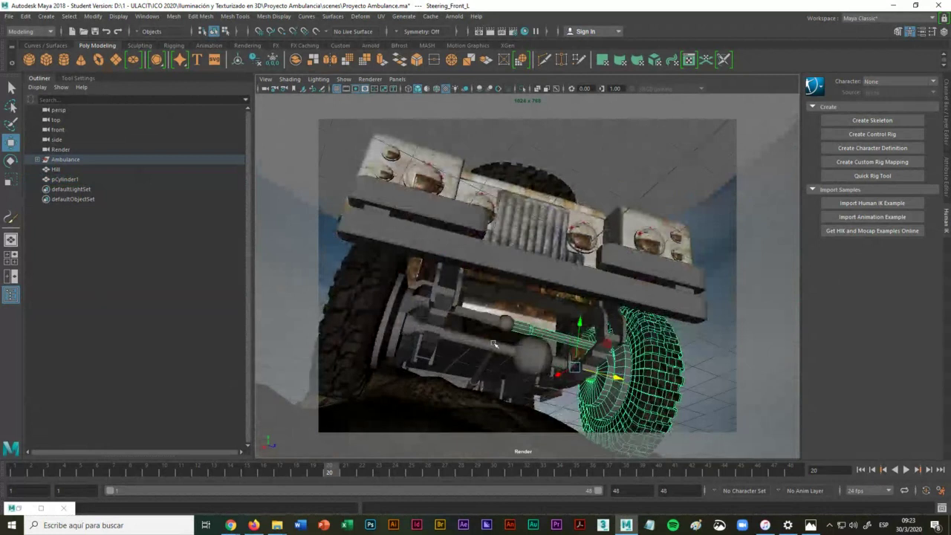
{"action": "key", "text": "Up"}
{"action": "key", "text": "Down"}
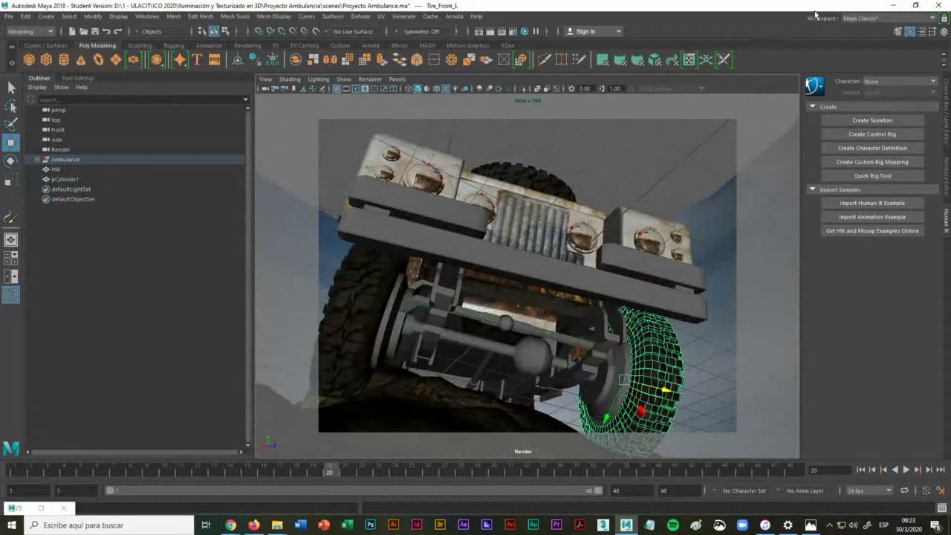
Step: Return to Hypershade, clear the tire selection and create a new Blinn material
{"action": "left_click", "coordinate": [893, 6]}
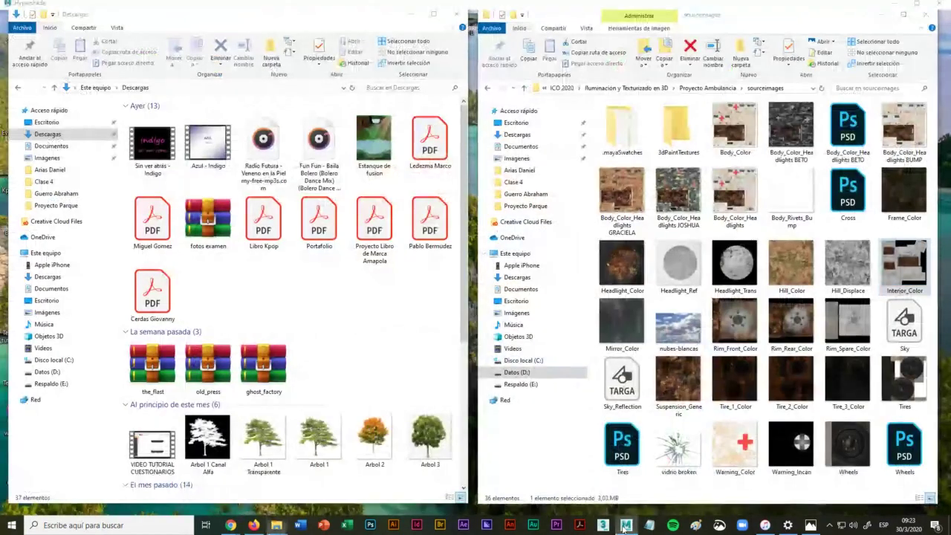
{"action": "left_click", "coordinate": [626, 524]}
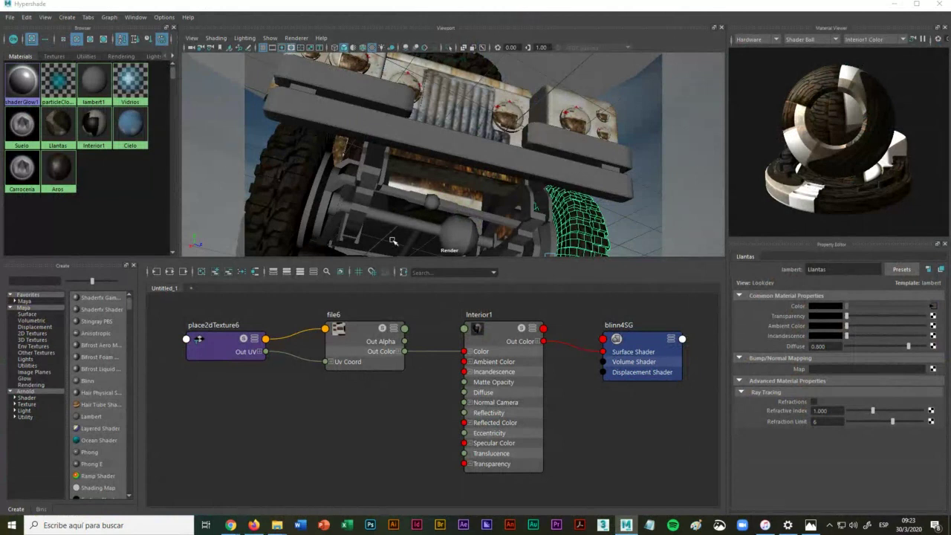
{"action": "left_click", "coordinate": [108, 208]}
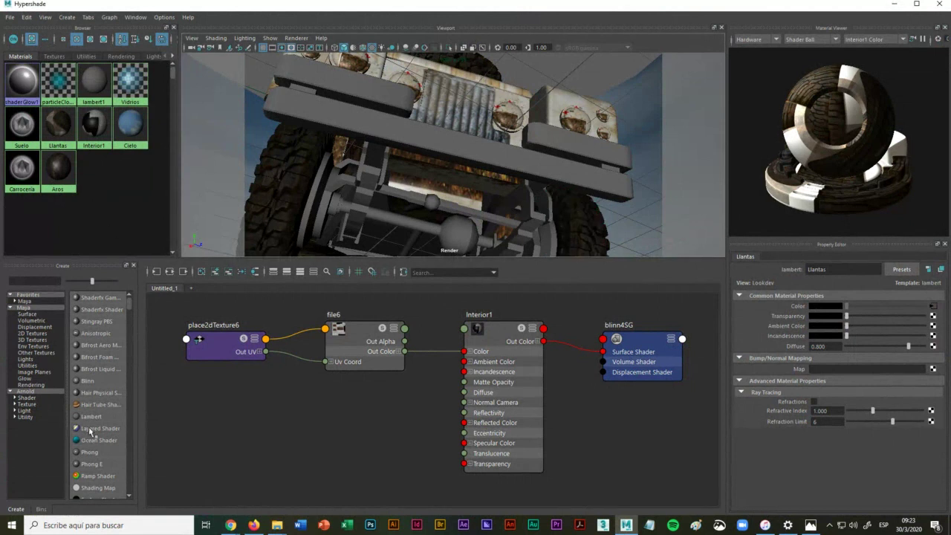
{"action": "left_click", "coordinate": [91, 381]}
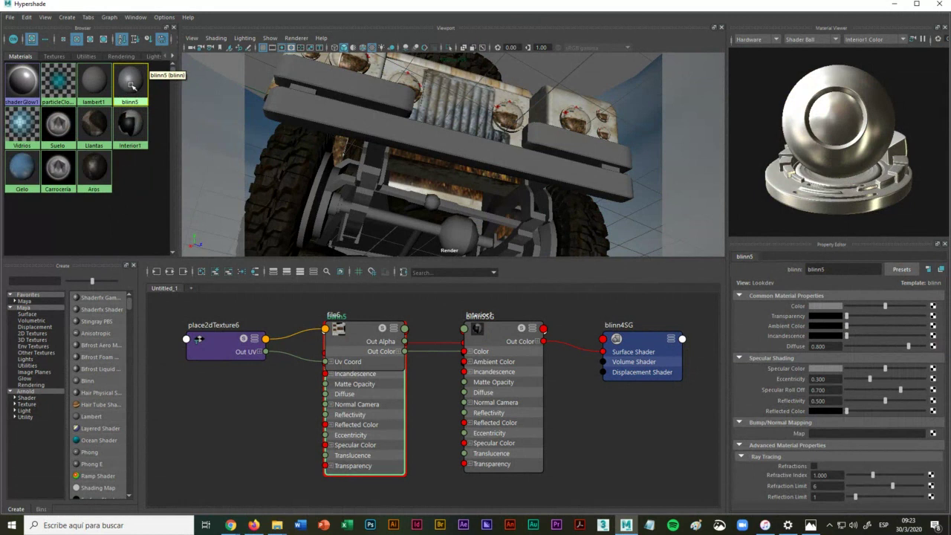
Step: Rename the new Blinn material as "Chasis"
{"action": "left_click_drag", "start_coordinate": [826, 269], "coordinate": [792, 266]}
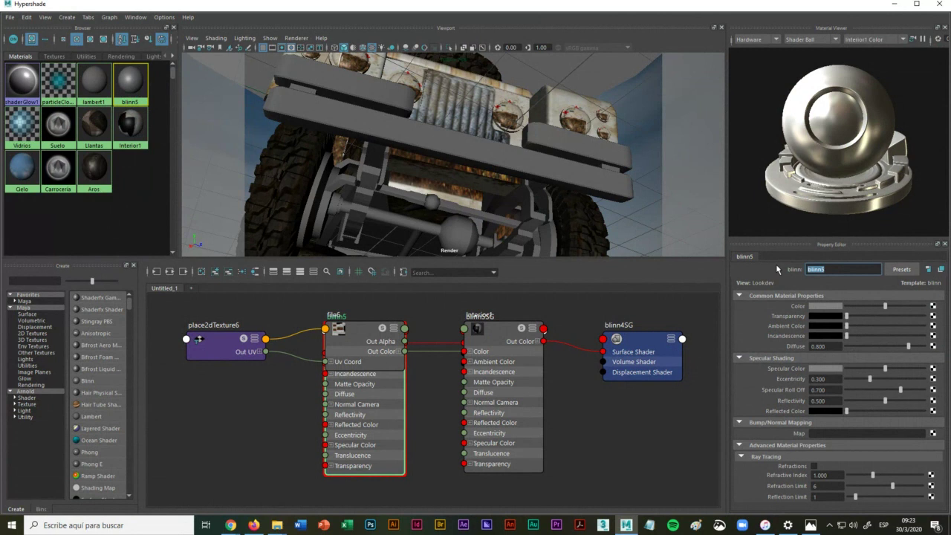
{"action": "type", "text": "C"}
{"action": "key", "text": "BackSpace"}
{"action": "type", "text": "Abaja Carro"}
{"action": "key", "text": "BackSpace"}
{"action": "key", "text": "BackSpace"}
{"action": "key", "text": "BackSpace"}
{"action": "key", "text": "BackSpace"}
{"action": "key", "text": "BackSpace"}
{"action": "key", "text": "BackSpace"}
{"action": "key", "text": "BackSpace"}
{"action": "key", "text": "BackSpace"}
{"action": "key", "text": "BackSpace"}
{"action": "key", "text": "BackSpace"}
{"action": "key", "text": "BackSpace"}
{"action": "type", "text": "C"}
{"action": "type", "text": "ha"}
{"action": "type", "text": "cis"}
{"action": "key", "text": "BackSpace"}
{"action": "key", "text": "BackSpace"}
{"action": "key", "text": "BackSpace"}
{"action": "type", "text": "sis"}
{"action": "key", "text": "Return"}
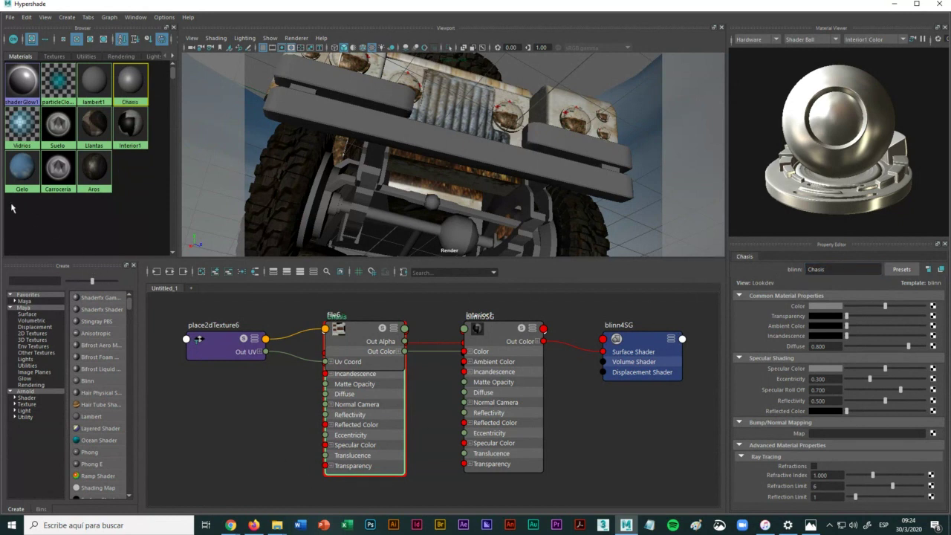
Step: Graph the Chasis material, set its color to dark gray with RGB 0.231 and brighten its Reflected Color and Specular Color
{"action": "right_click", "coordinate": [128, 84]}
{"action": "left_click", "coordinate": [132, 110]}
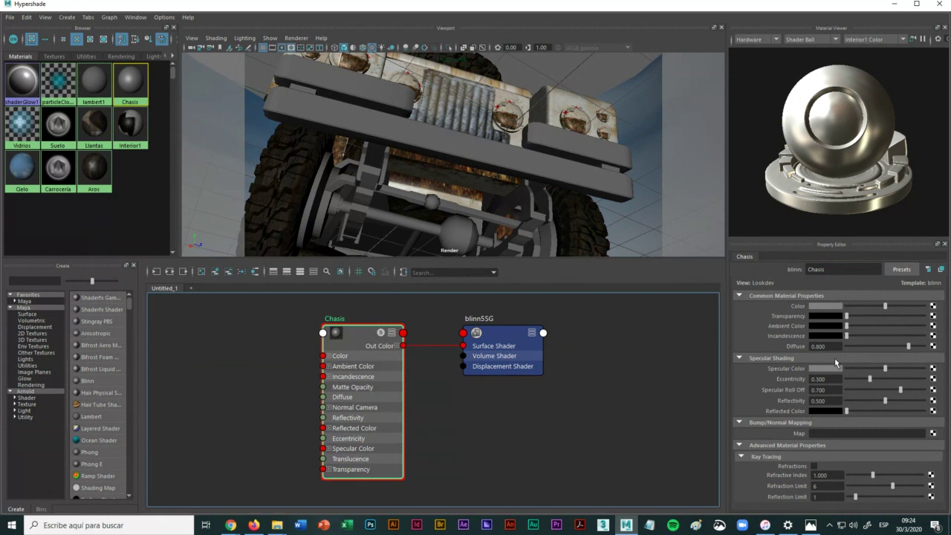
{"action": "left_click", "coordinate": [818, 307]}
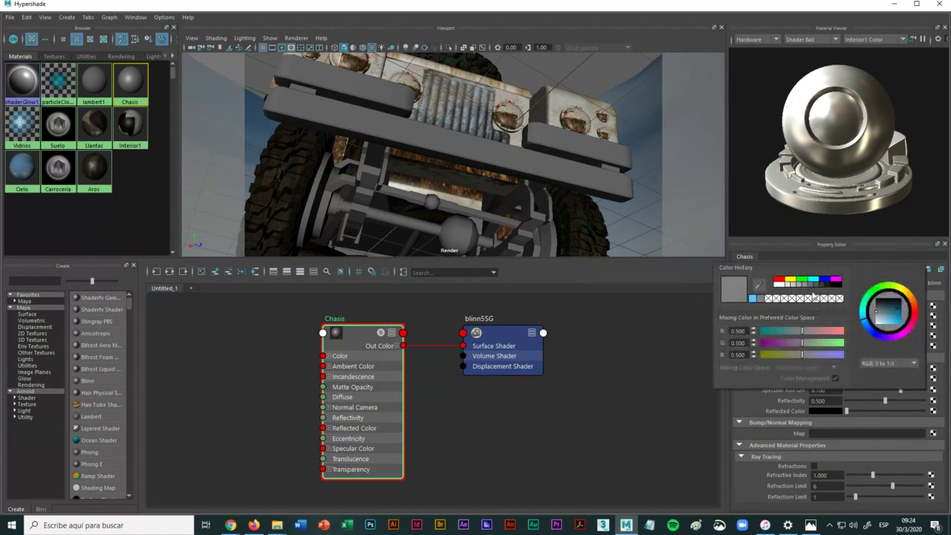
{"action": "left_click", "coordinate": [773, 294]}
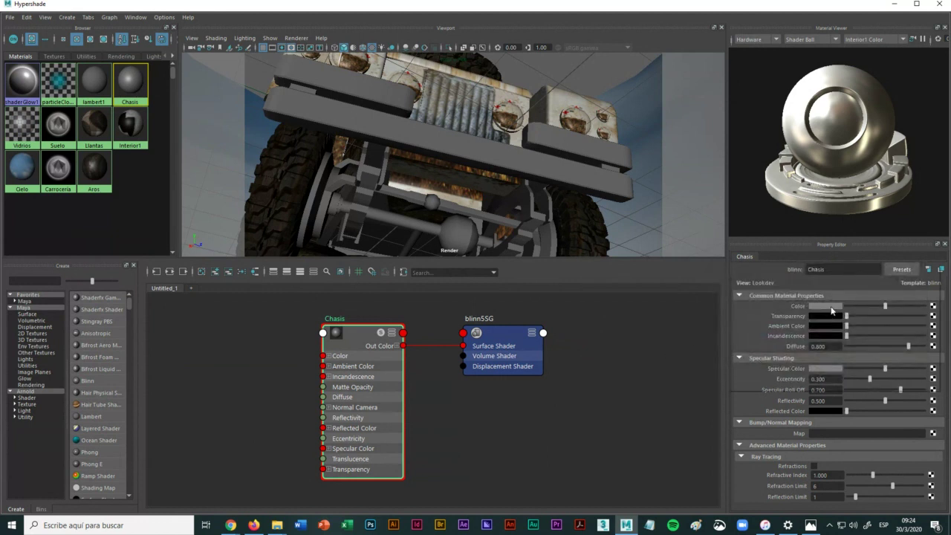
{"action": "left_click", "coordinate": [831, 307]}
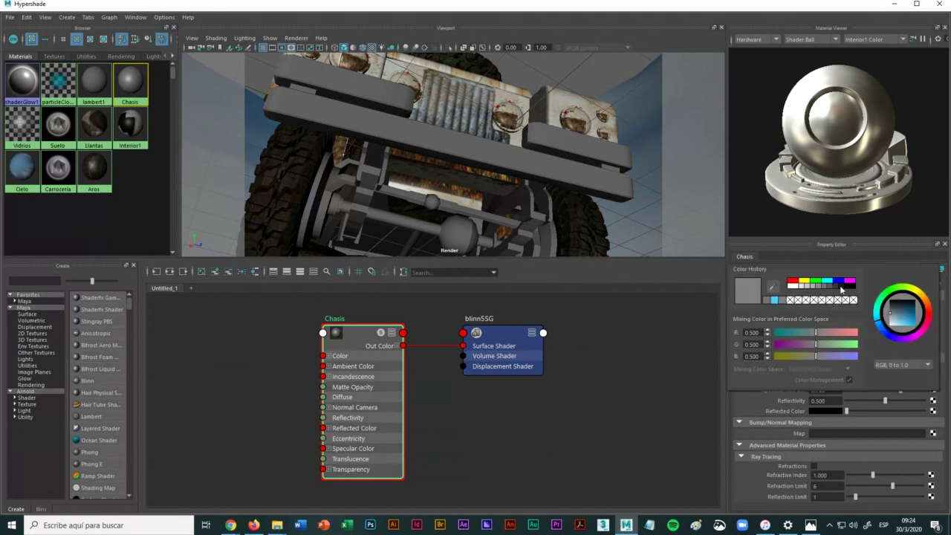
{"action": "left_click", "coordinate": [837, 286]}
{"action": "left_click", "coordinate": [836, 287]}
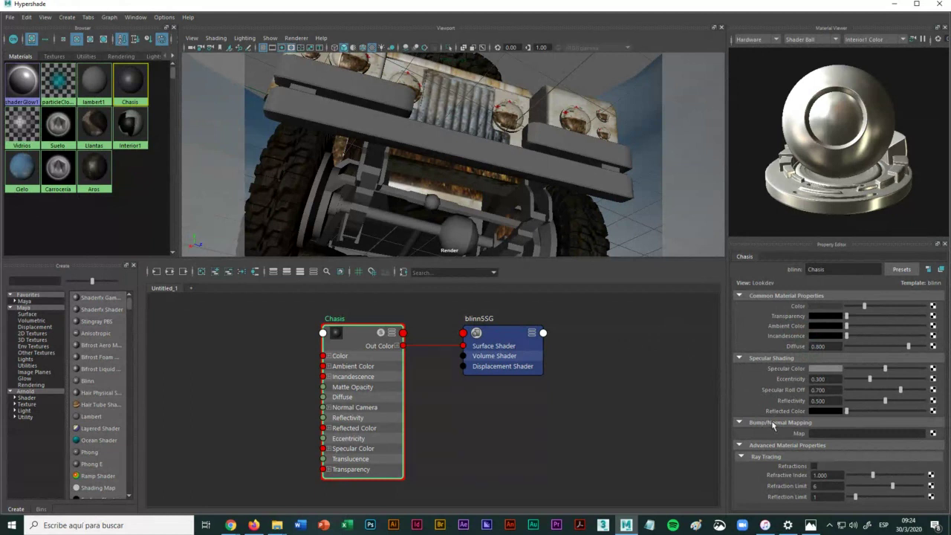
{"action": "left_click_drag", "start_coordinate": [847, 411], "coordinate": [867, 412]}
{"action": "left_click_drag", "start_coordinate": [886, 370], "coordinate": [907, 370]}
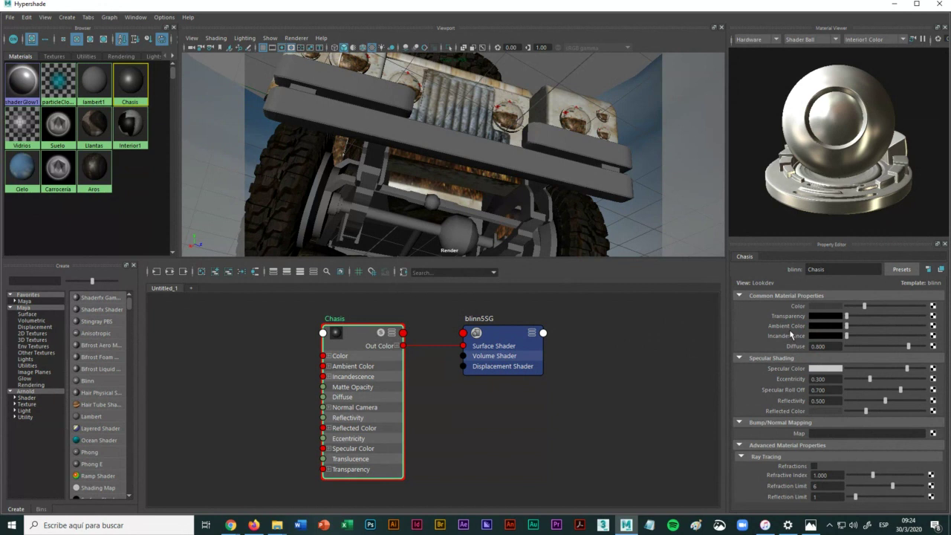
Step: Assign the Chasis material to the ambulance's frame with its front bumpers
{"action": "left_click", "coordinate": [392, 221]}
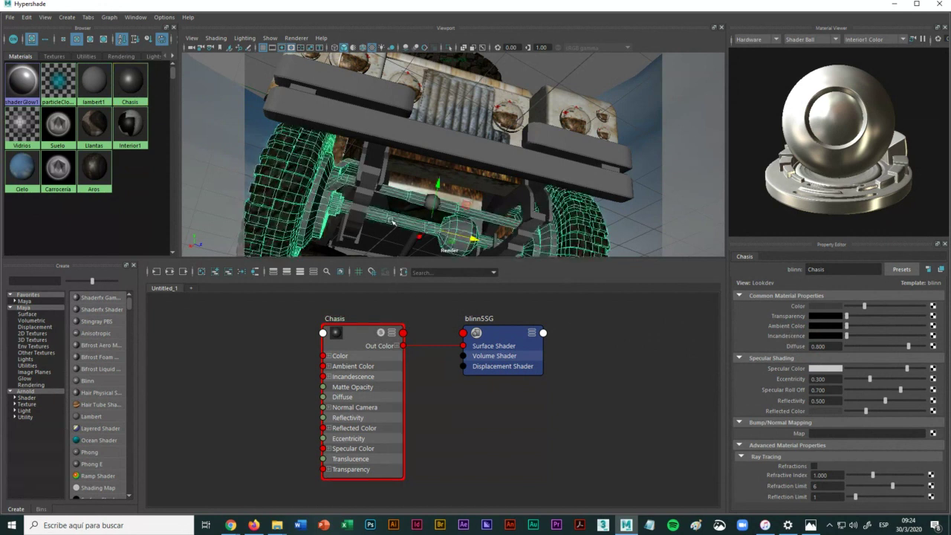
{"action": "scroll", "coordinate": [405, 218], "scroll_direction": "up", "scroll_amount": 3}
{"action": "scroll", "coordinate": [414, 215], "scroll_direction": "down", "scroll_amount": 3}
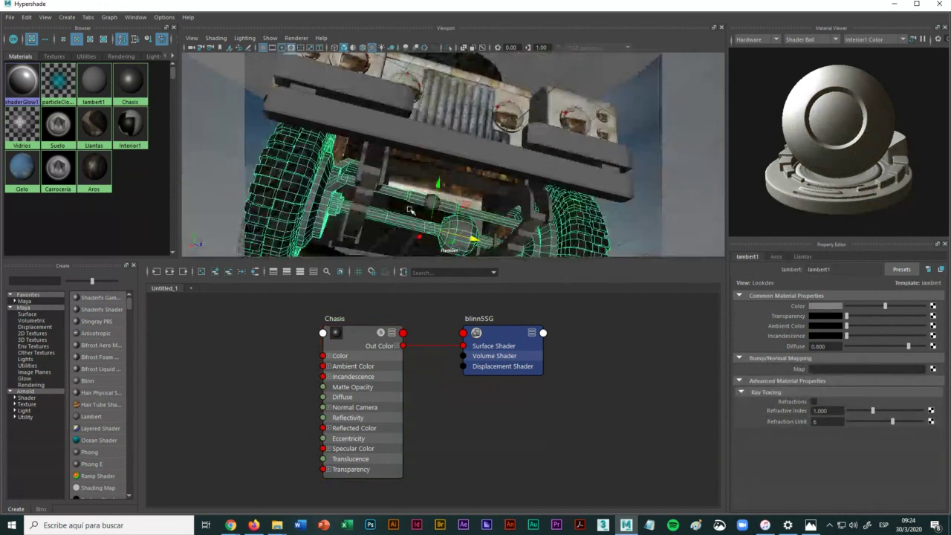
{"action": "left_click_drag", "start_coordinate": [379, 185], "coordinate": [401, 186], "text": "alt"}
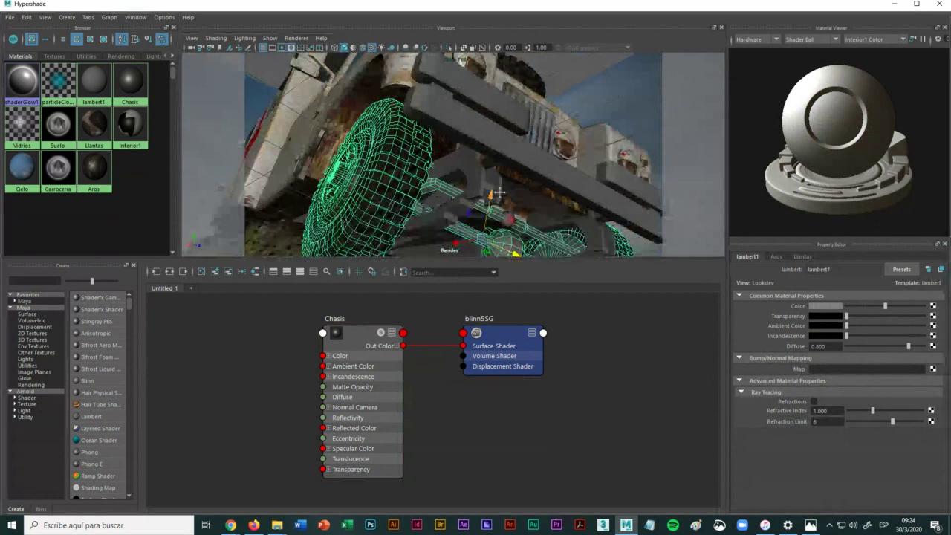
{"action": "left_click_drag", "start_coordinate": [500, 193], "coordinate": [540, 149], "text": "alt"}
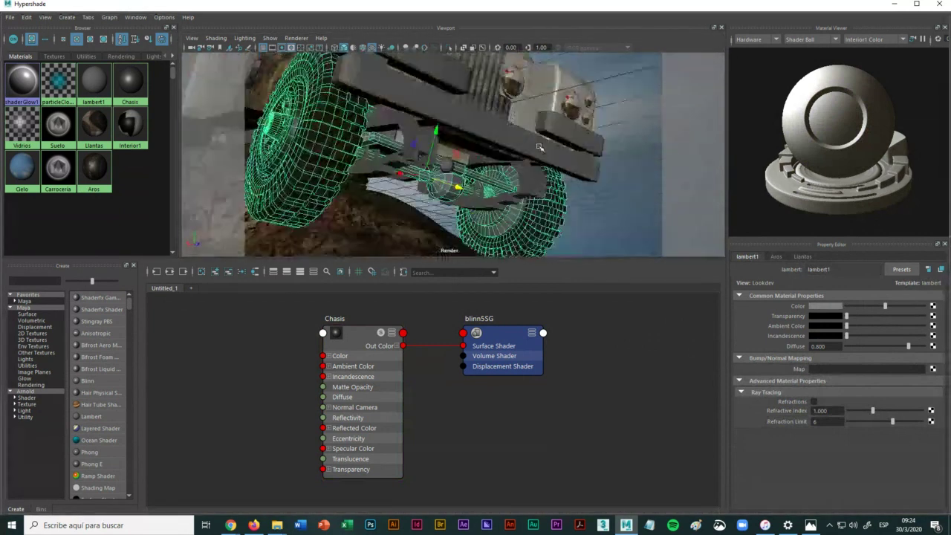
{"action": "left_click", "coordinate": [408, 130]}
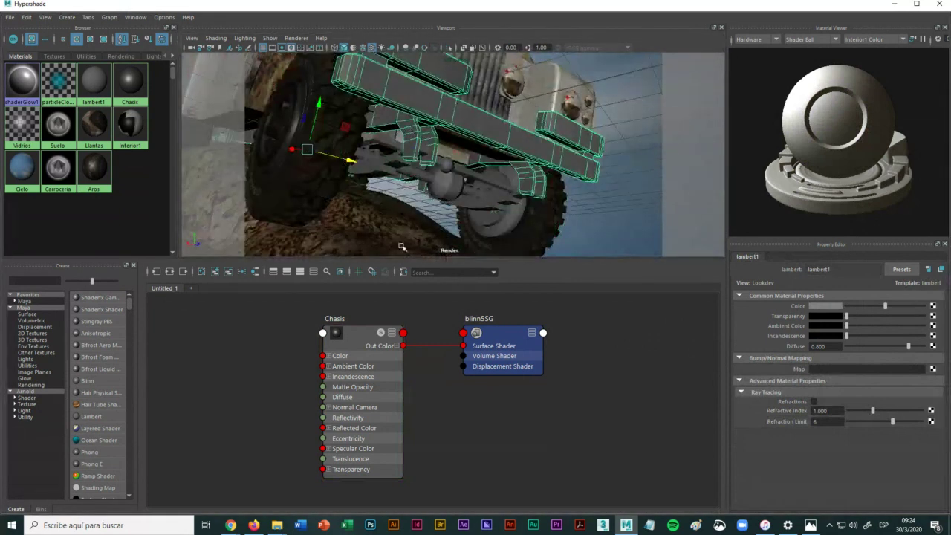
{"action": "right_click_drag", "start_coordinate": [365, 353], "coordinate": [371, 314]}
{"action": "left_click", "coordinate": [493, 202]}
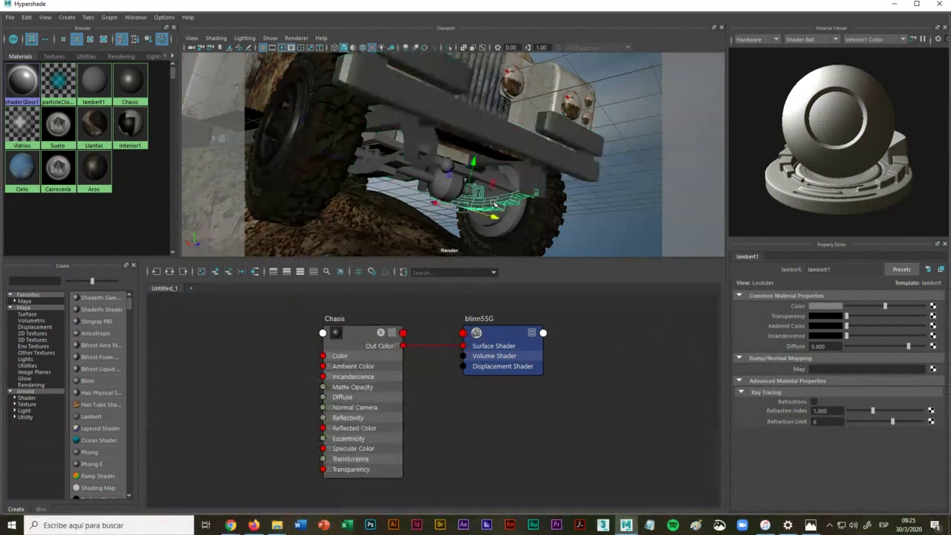
Step: Darken the Chasis material's color to RGB 0.122
{"action": "left_click", "coordinate": [359, 344]}
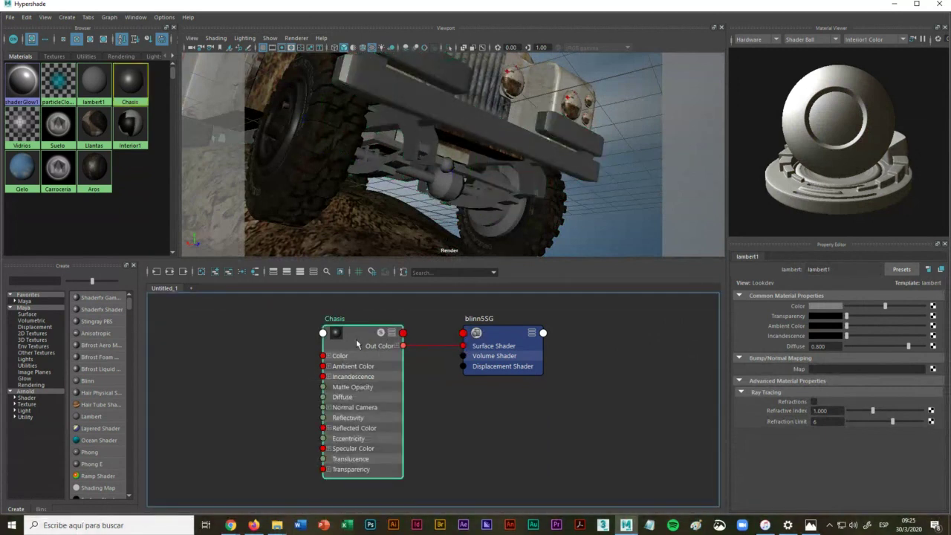
{"action": "left_click", "coordinate": [828, 307]}
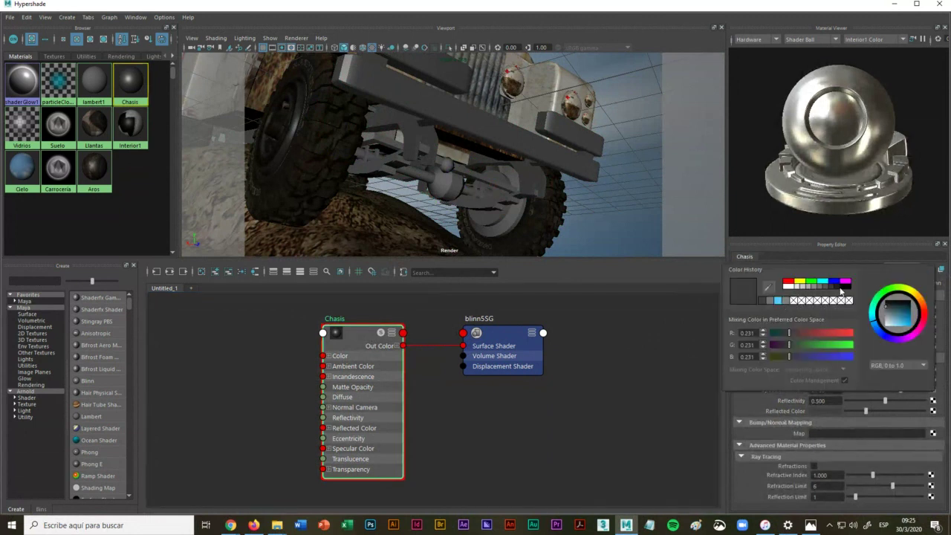
{"action": "left_click", "coordinate": [843, 289]}
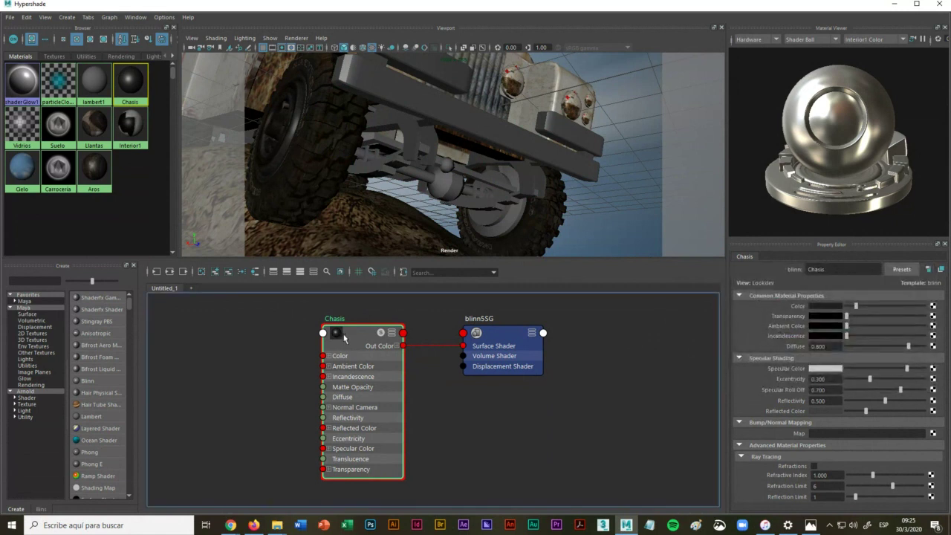
{"action": "left_click", "coordinate": [825, 306]}
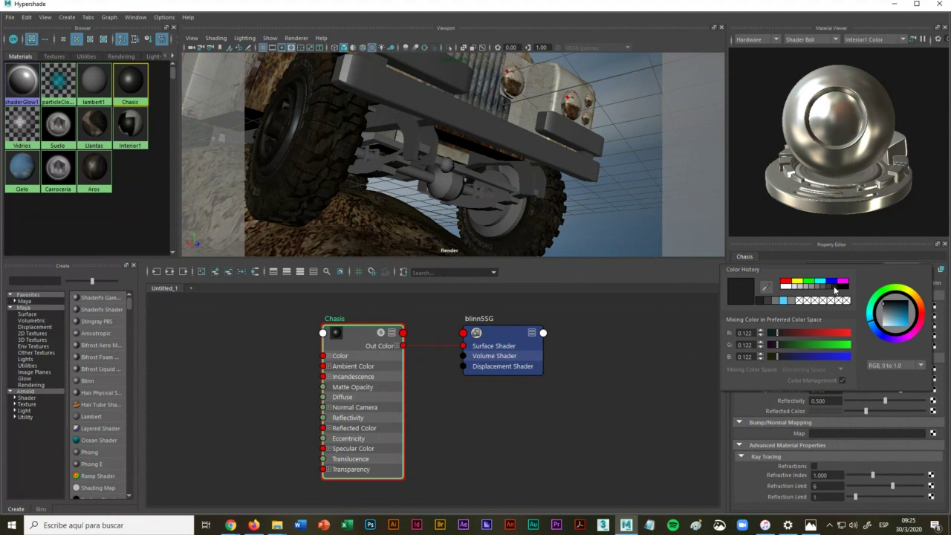
{"action": "left_click_drag", "start_coordinate": [856, 310], "coordinate": [852, 314]}
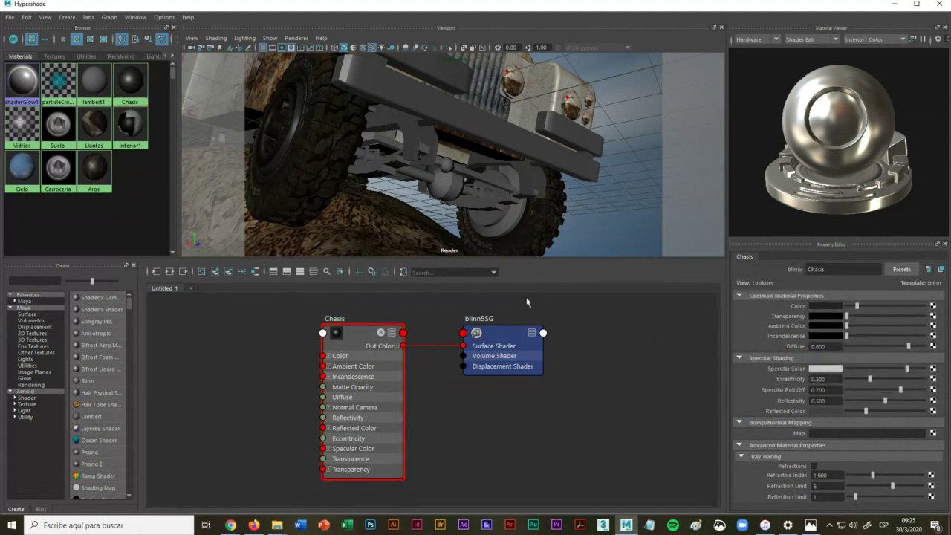
Step: Select the frame and front bumpers again, apply the Chasis material to them and clear their selection
{"action": "left_click", "coordinate": [416, 137]}
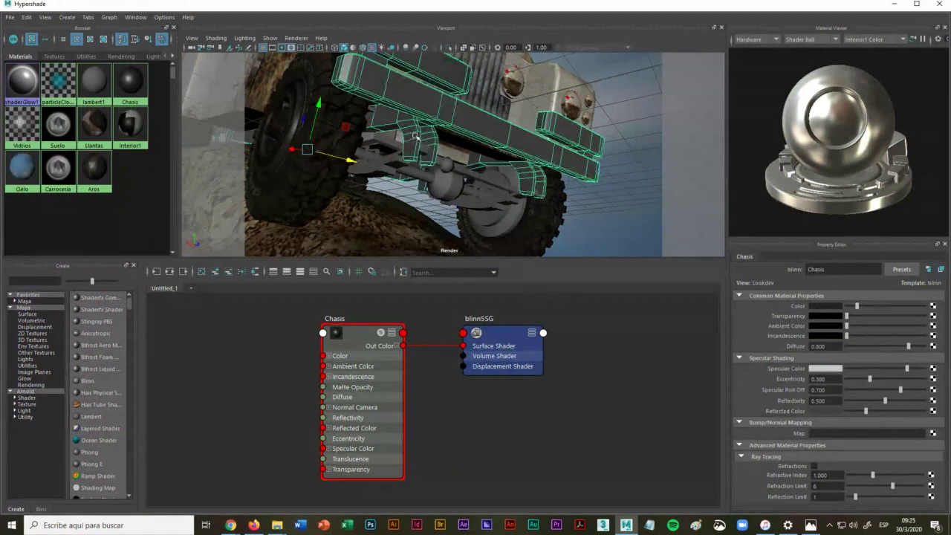
{"action": "scroll", "coordinate": [386, 207], "scroll_direction": "up", "scroll_amount": 5}
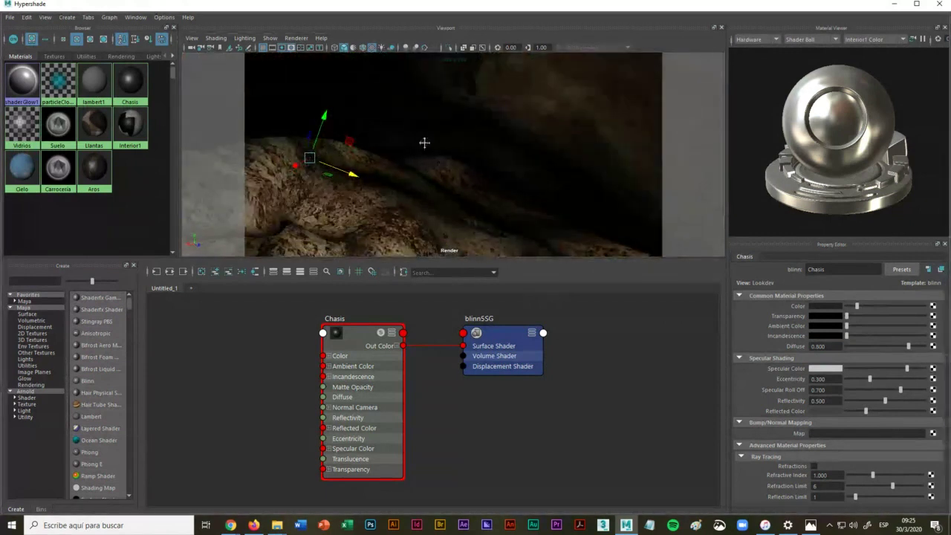
{"action": "scroll", "coordinate": [409, 179], "scroll_direction": "down", "scroll_amount": 5}
{"action": "left_click", "coordinate": [402, 203]}
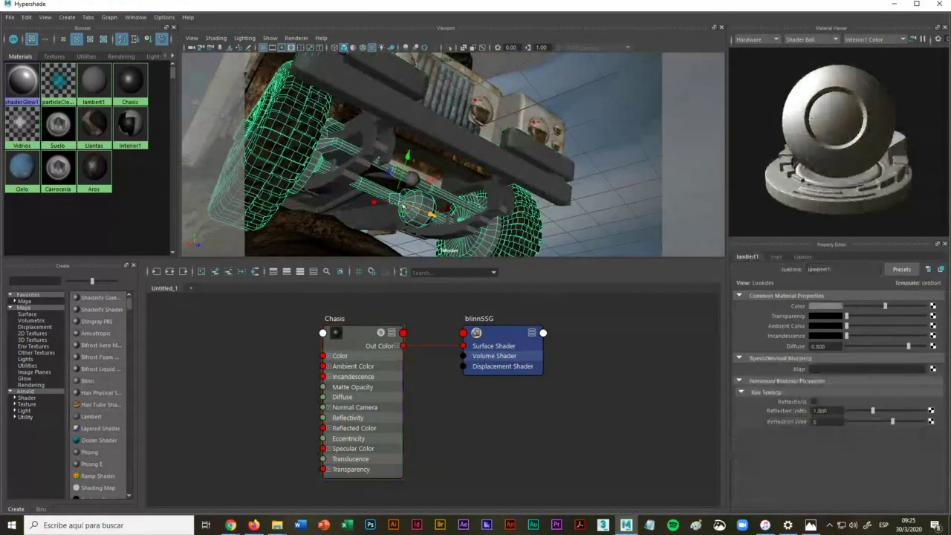
{"action": "left_click", "coordinate": [389, 203]}
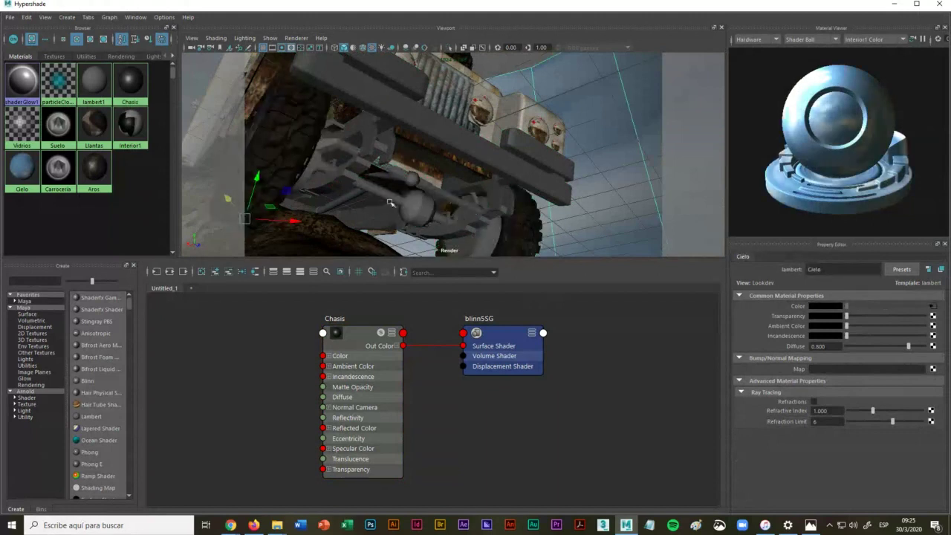
{"action": "left_click", "coordinate": [384, 192]}
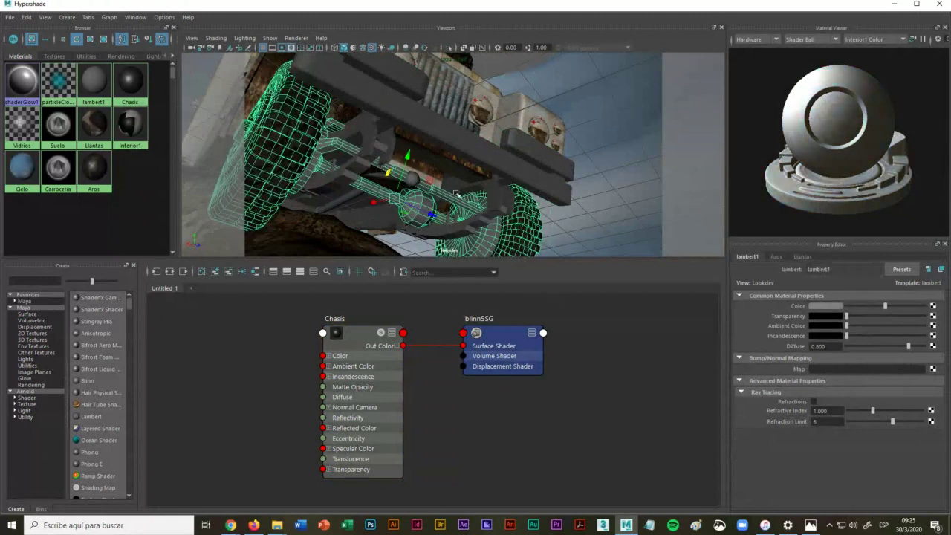
{"action": "left_click", "coordinate": [684, 199]}
{"action": "left_click", "coordinate": [382, 225]}
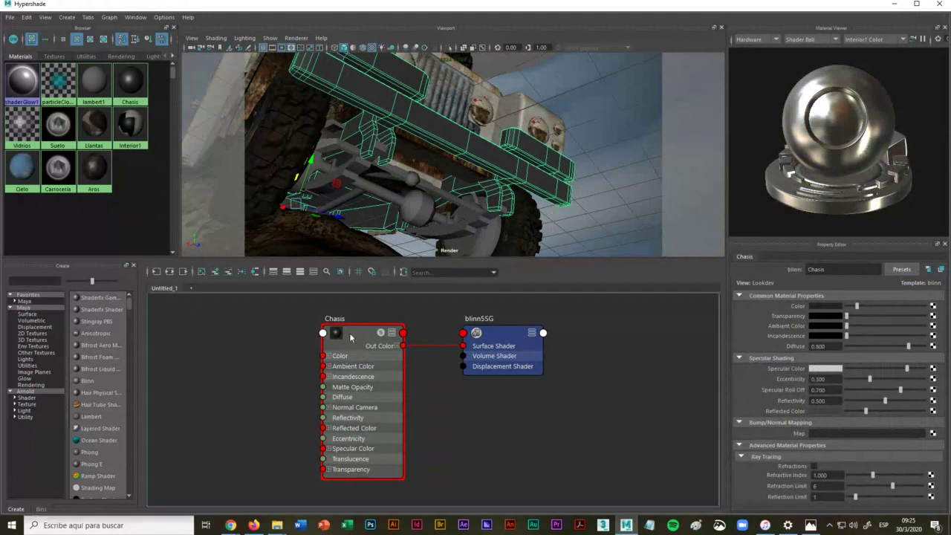
{"action": "right_click_drag", "start_coordinate": [350, 339], "coordinate": [362, 311]}
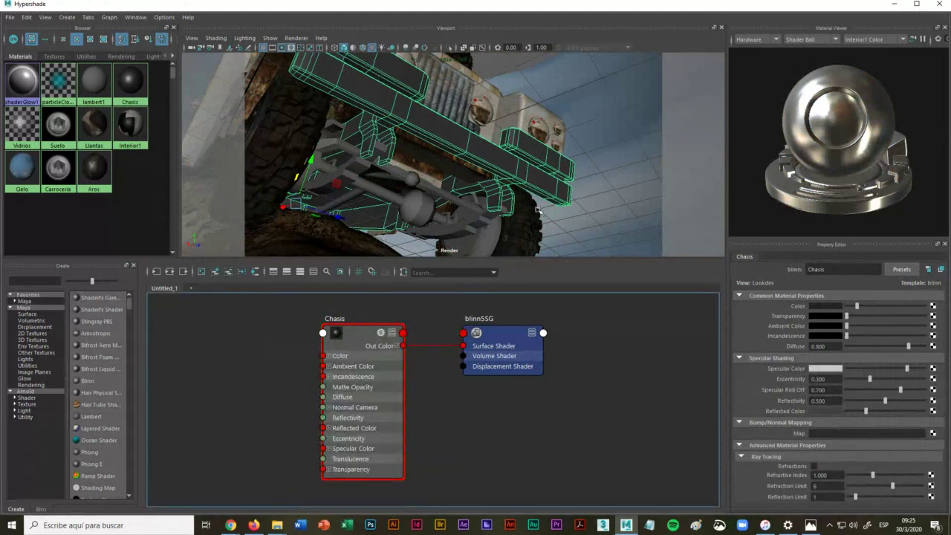
{"action": "left_click", "coordinate": [584, 223]}
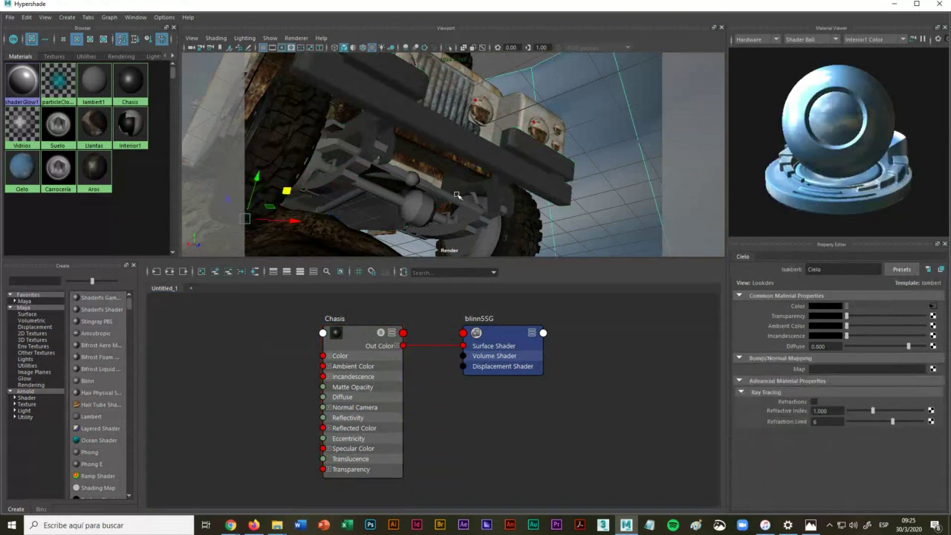
Step: Return from Hypershade to the main Maya window and ungroup the ambulance's front axle, Axle_Front
{"action": "left_click_drag", "start_coordinate": [457, 194], "coordinate": [421, 225], "text": "alt"}
{"action": "left_click", "coordinate": [420, 224]}
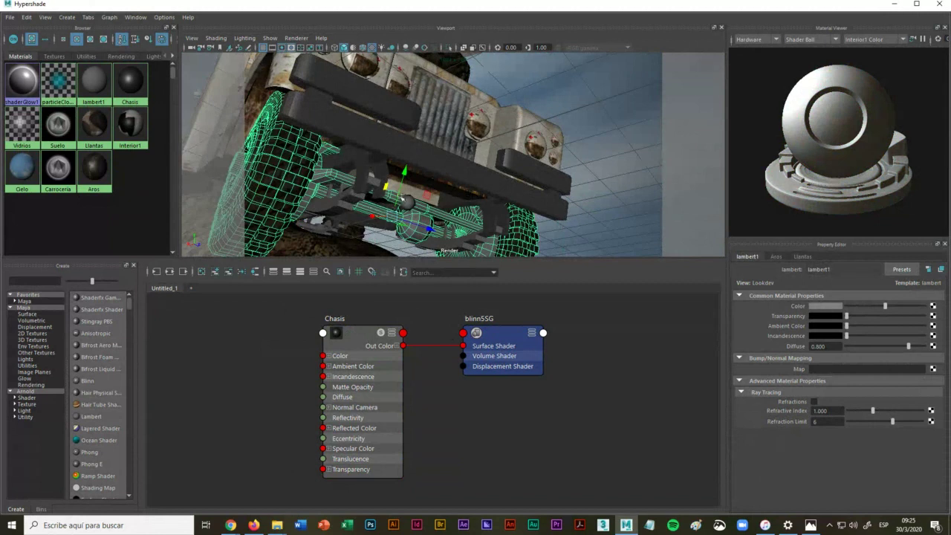
{"action": "left_click", "coordinate": [895, 5]}
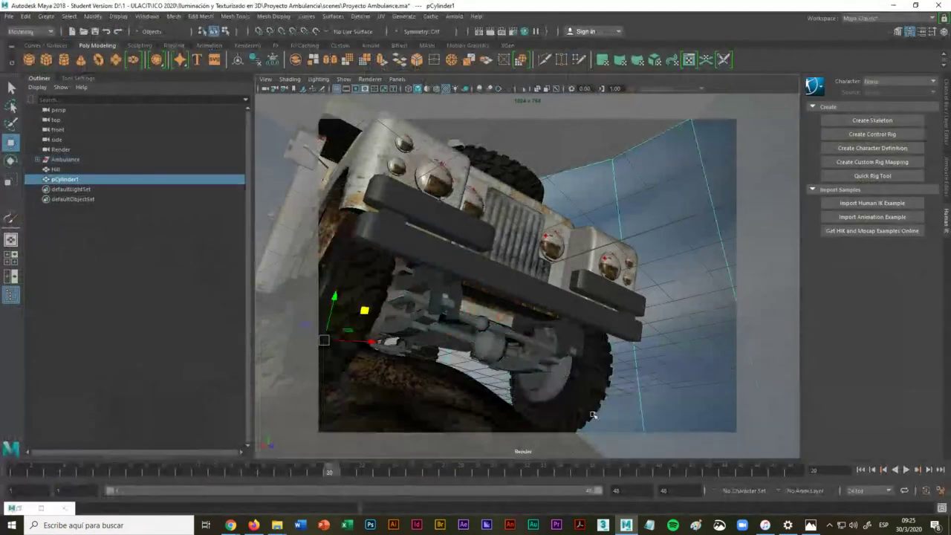
{"action": "left_click", "coordinate": [522, 385]}
{"action": "left_click", "coordinate": [489, 348]}
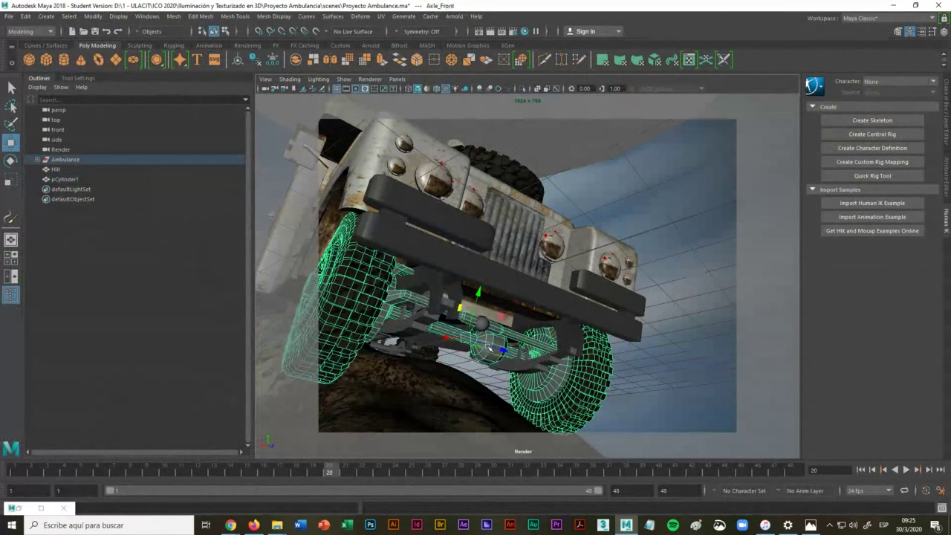
{"action": "left_click", "coordinate": [29, 18]}
{"action": "left_click", "coordinate": [63, 221]}
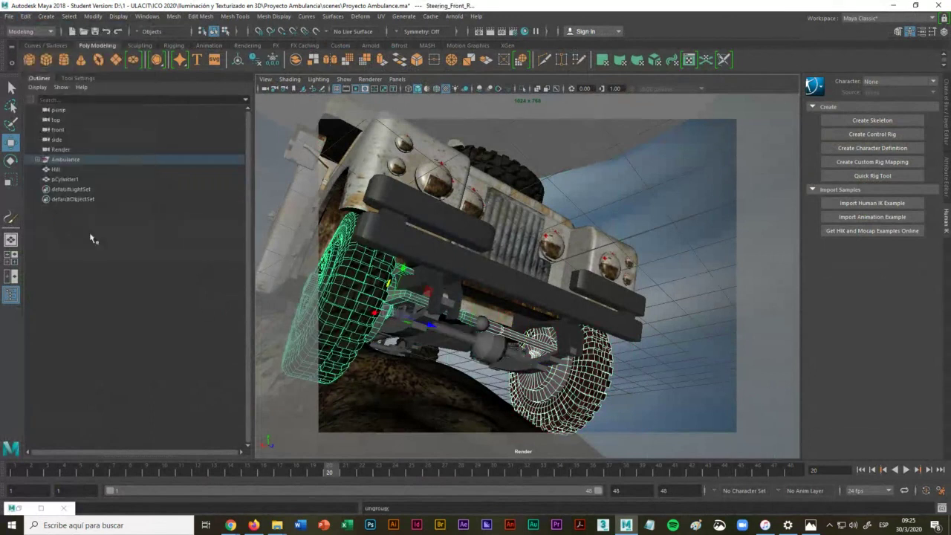
Step: Check that the front axle, the part beside the wheel and the steering arm select separately, undoing the trial axle move
{"action": "left_click", "coordinate": [448, 363]}
{"action": "left_click", "coordinate": [467, 333]}
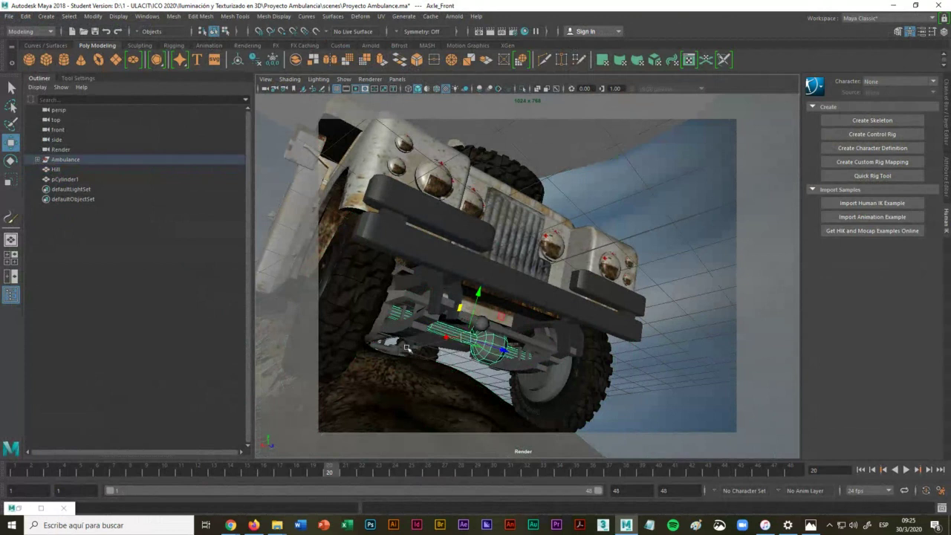
{"action": "left_click", "coordinate": [416, 329]}
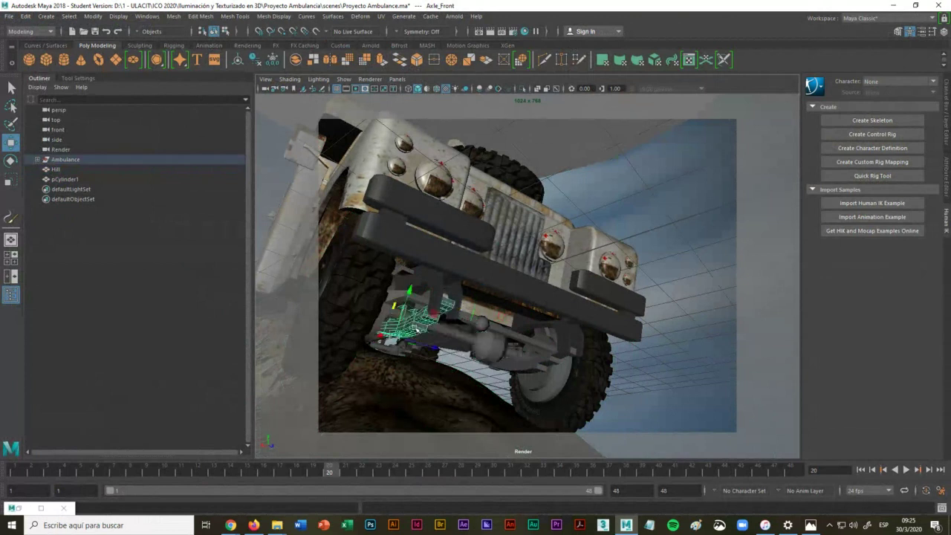
{"action": "left_click", "coordinate": [484, 324]}
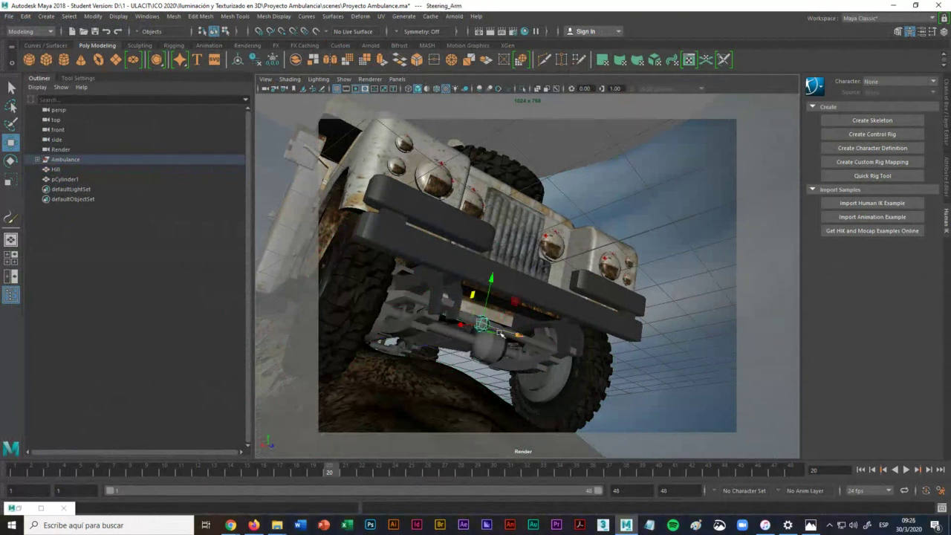
{"action": "left_click_drag", "start_coordinate": [468, 341], "coordinate": [445, 343], "text": "alt"}
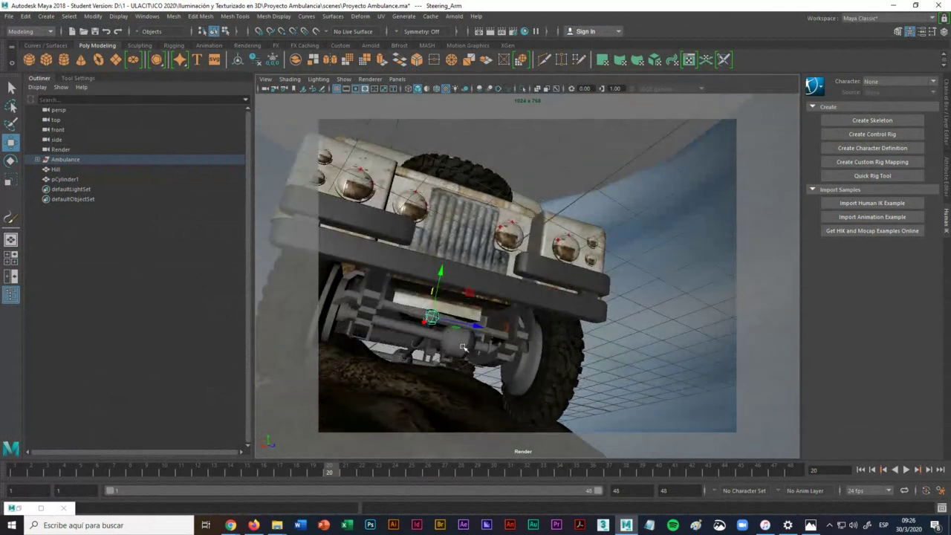
{"action": "left_click", "coordinate": [465, 346]}
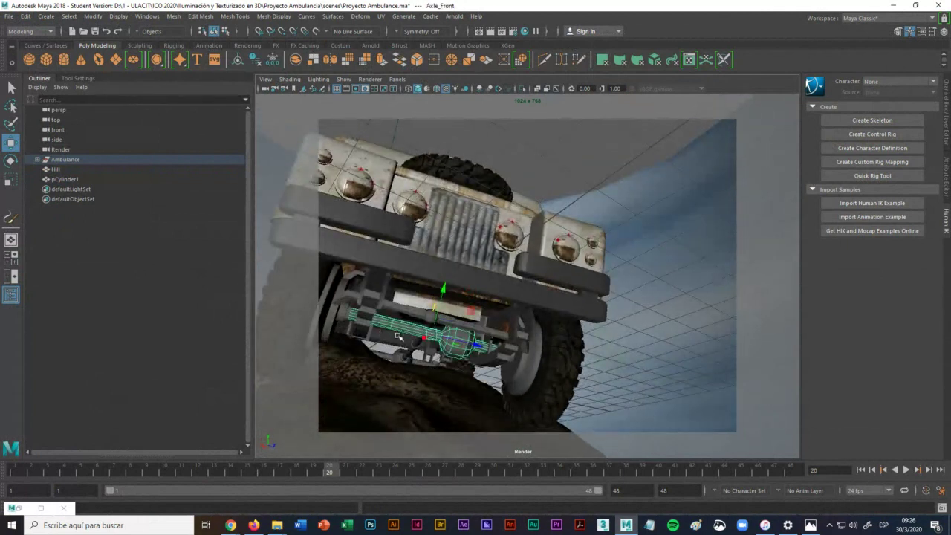
{"action": "middle_click_drag", "start_coordinate": [401, 336], "coordinate": [450, 335]}
{"action": "key", "text": "ctrl+z"}
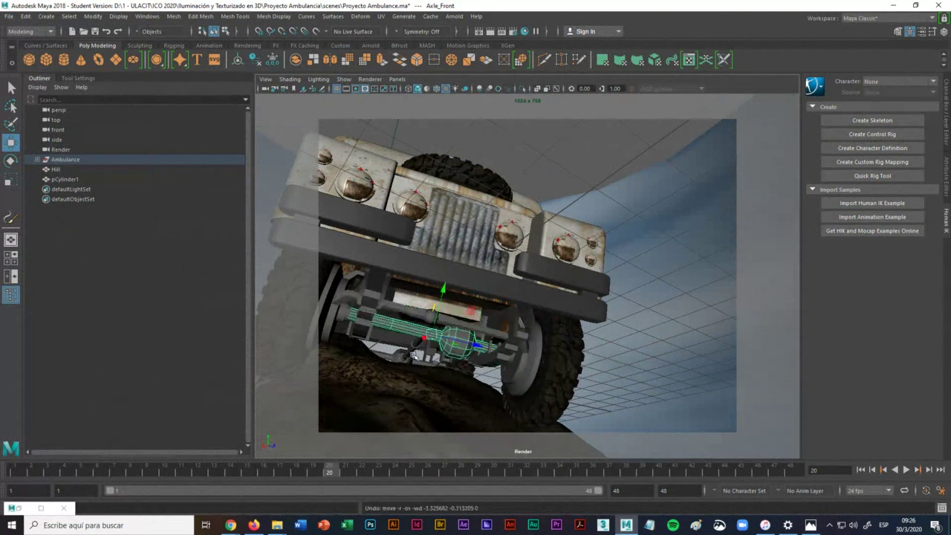
Step: Check how the front axle, the frame with the bumpers and the front leaf springs select as separate undercarriage parts
{"action": "left_click_drag", "start_coordinate": [416, 355], "coordinate": [437, 357], "text": "alt"}
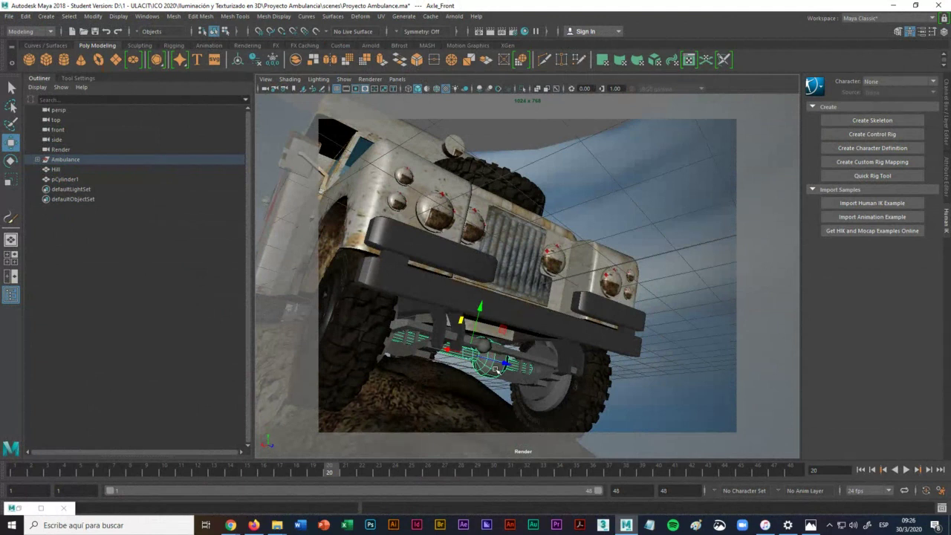
{"action": "left_click", "coordinate": [25, 16]}
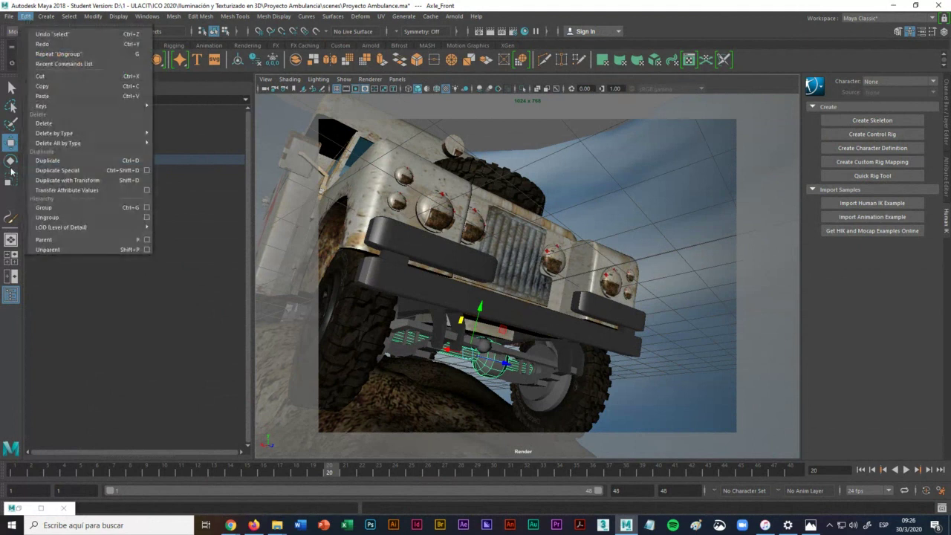
{"action": "left_click", "coordinate": [487, 376]}
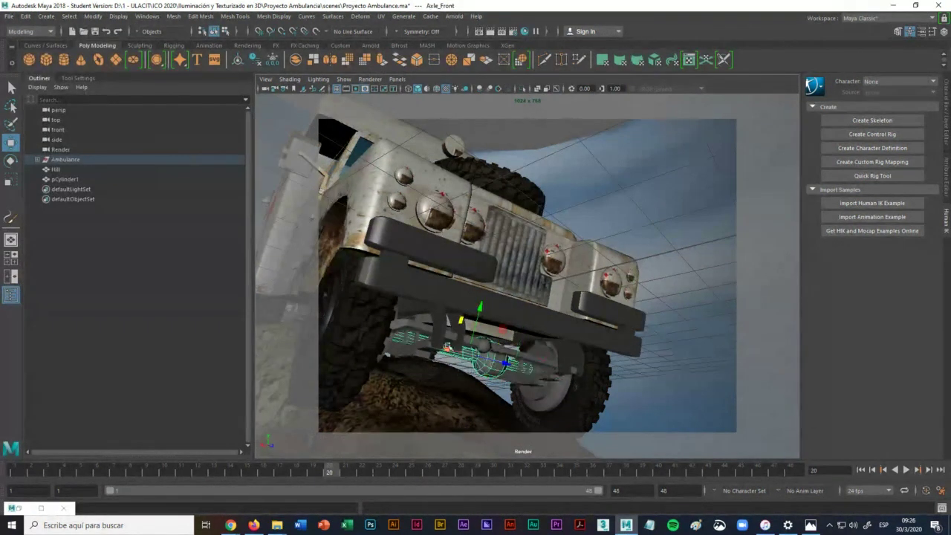
{"action": "left_click", "coordinate": [440, 336]}
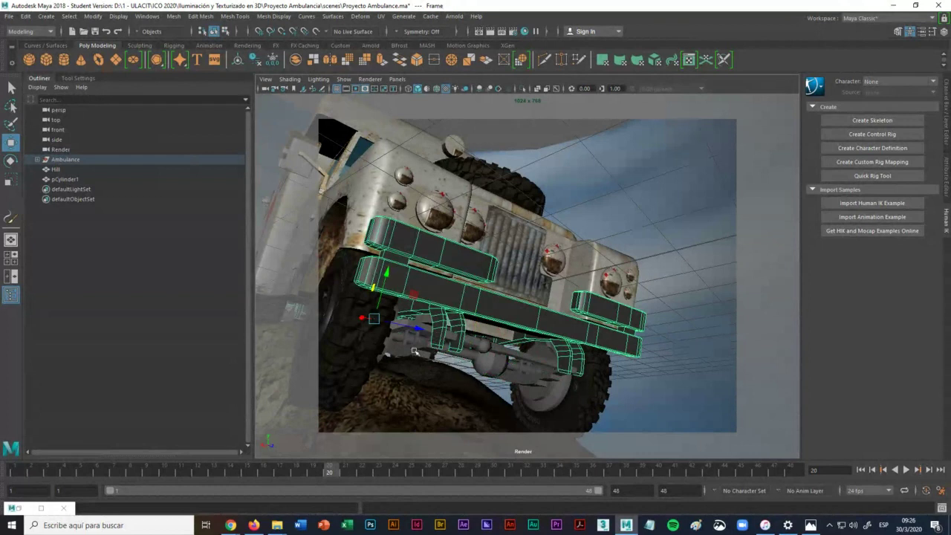
{"action": "left_click", "coordinate": [502, 367]}
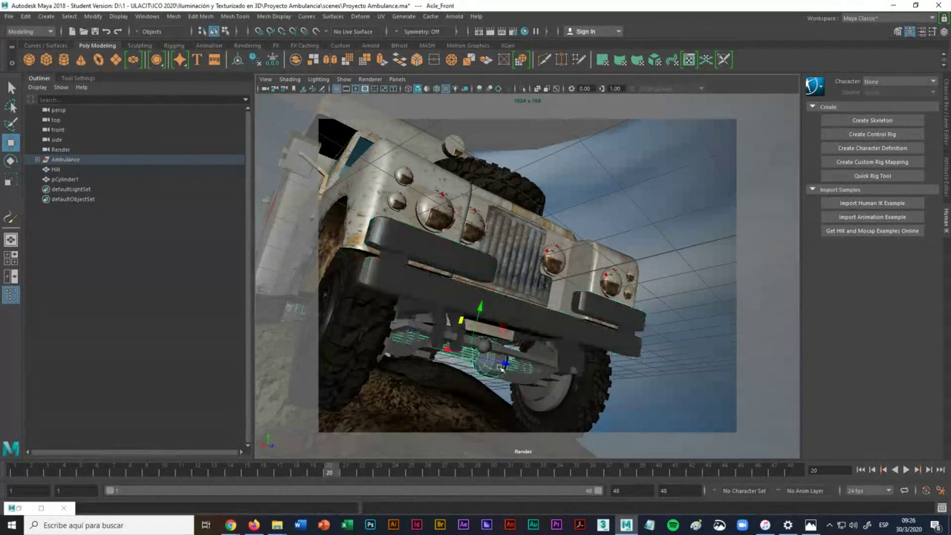
{"action": "left_click", "coordinate": [414, 356]}
{"action": "left_click", "coordinate": [534, 387]}
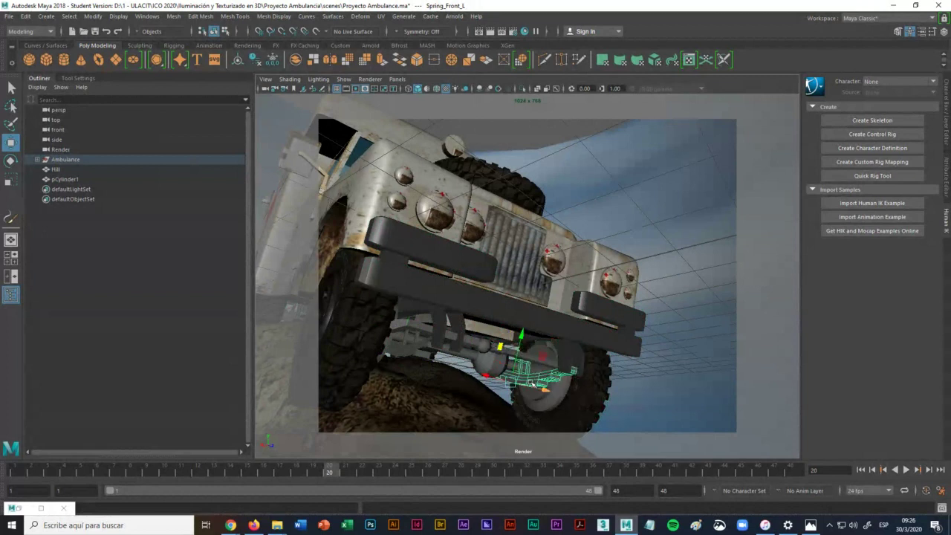
Step: Switch to the sourceimages folder in File Explorer and preview the Suspension_Generic texture at full size, closing the image viewer when done
{"action": "left_click", "coordinate": [896, 6]}
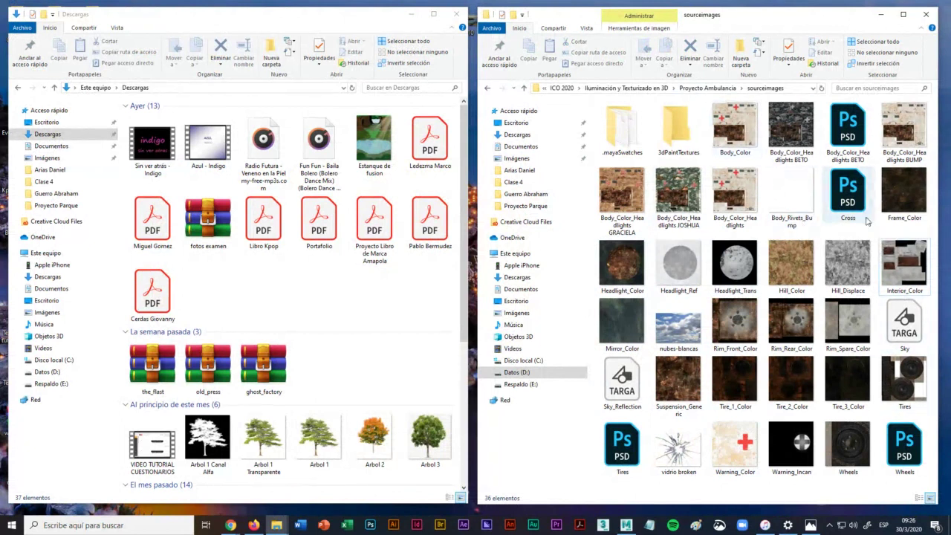
{"action": "left_click", "coordinate": [623, 327]}
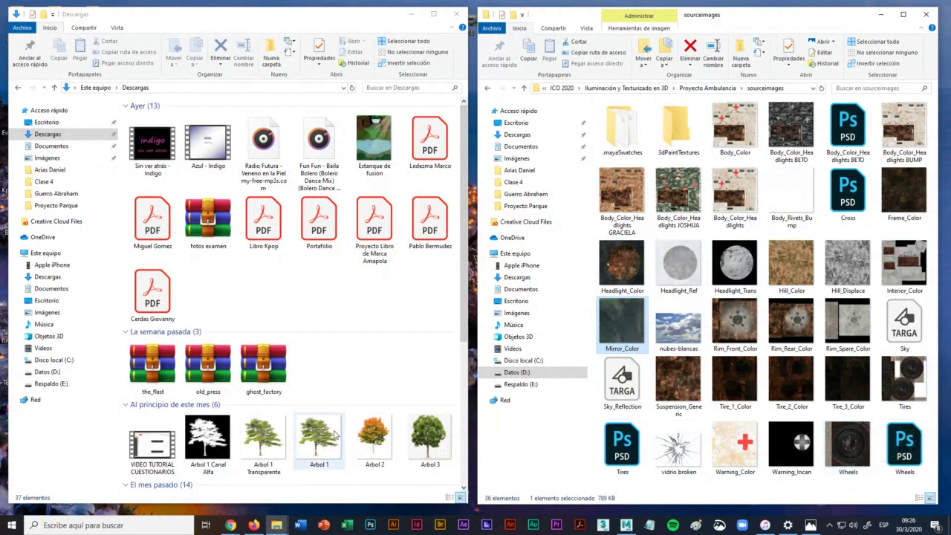
{"action": "mouse_move", "coordinate": [231, 525]}
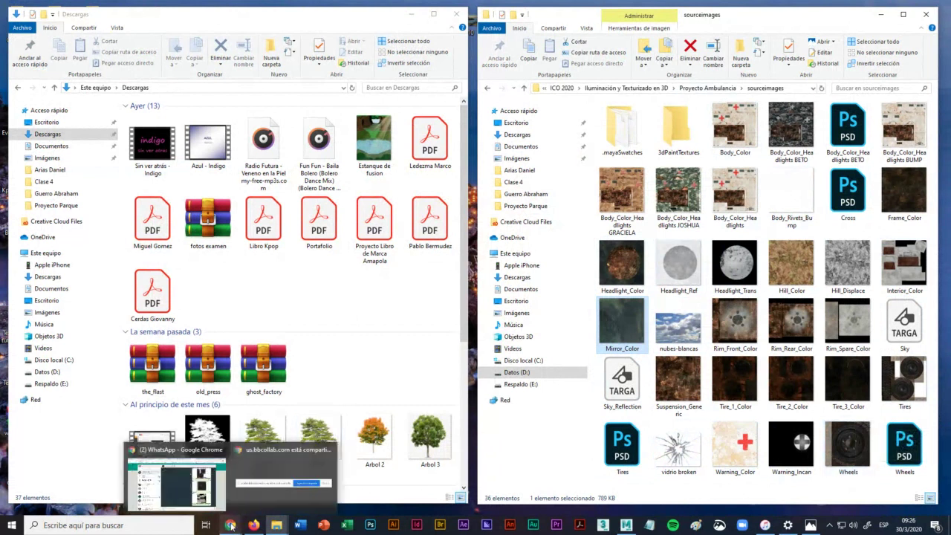
{"action": "left_click", "coordinate": [679, 378]}
{"action": "double_click", "coordinate": [680, 377]}
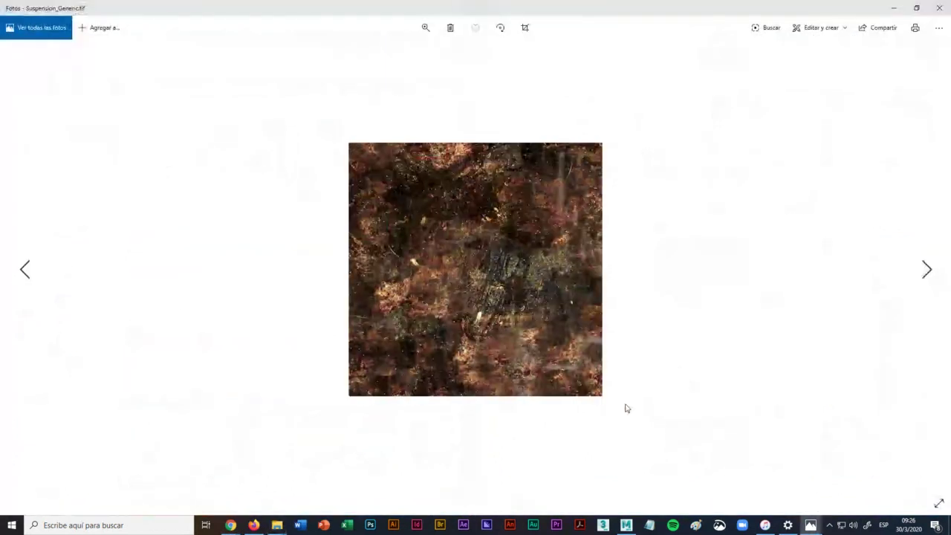
{"action": "left_click", "coordinate": [937, 13]}
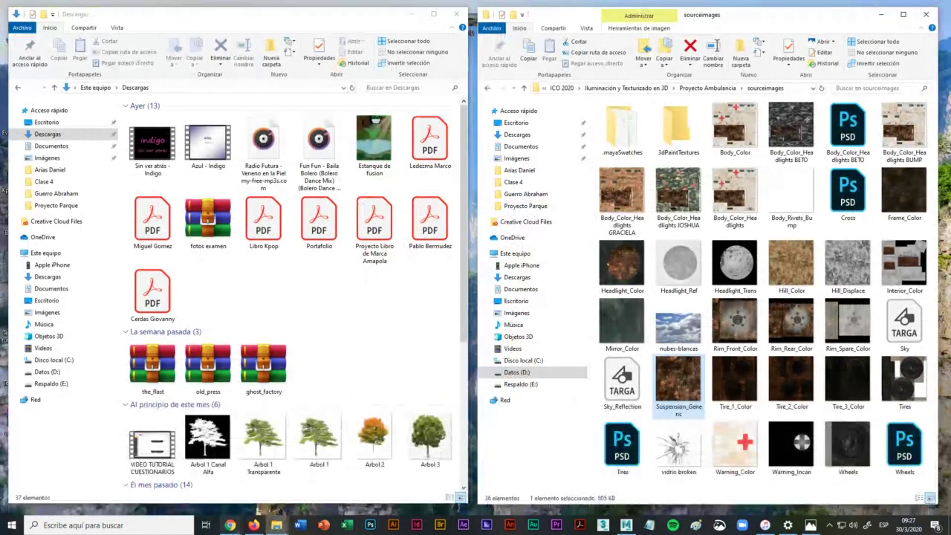
Step: Return to Maya's Hypershade and rename the Chasis material as Suspención
{"action": "left_click", "coordinate": [627, 525]}
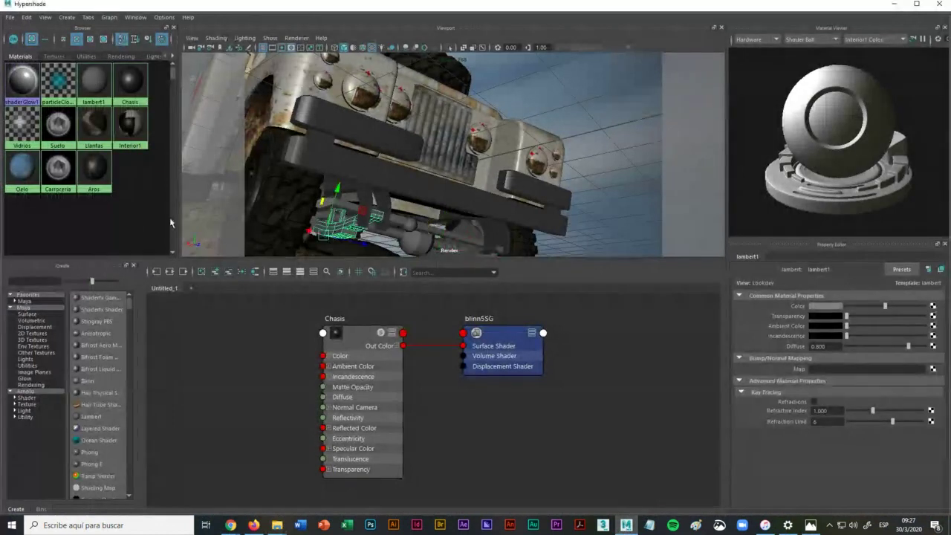
{"action": "left_click", "coordinate": [135, 226]}
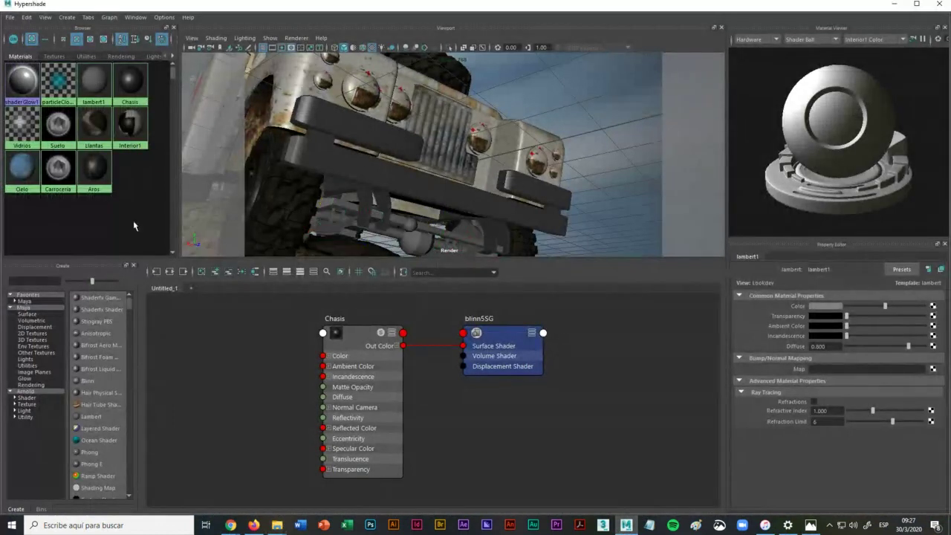
{"action": "left_click", "coordinate": [347, 347]}
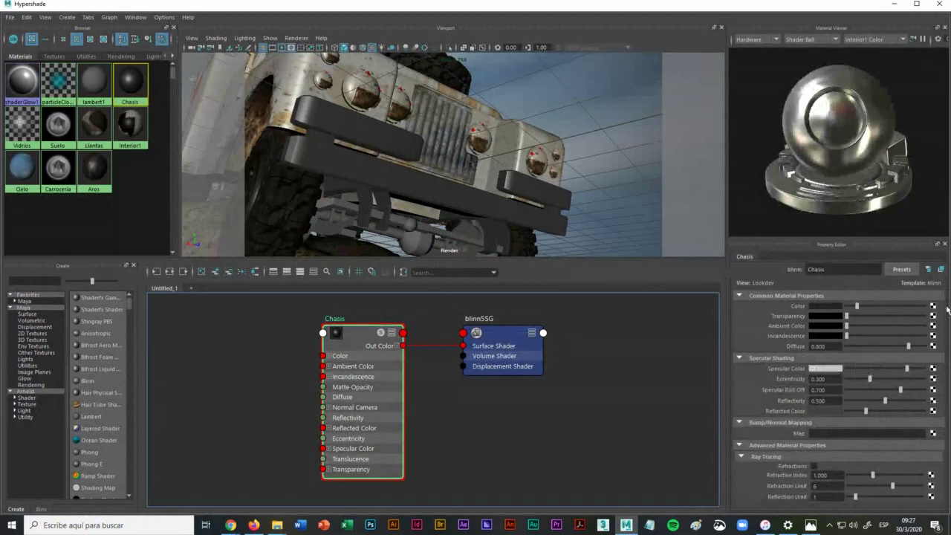
{"action": "left_click", "coordinate": [834, 269]}
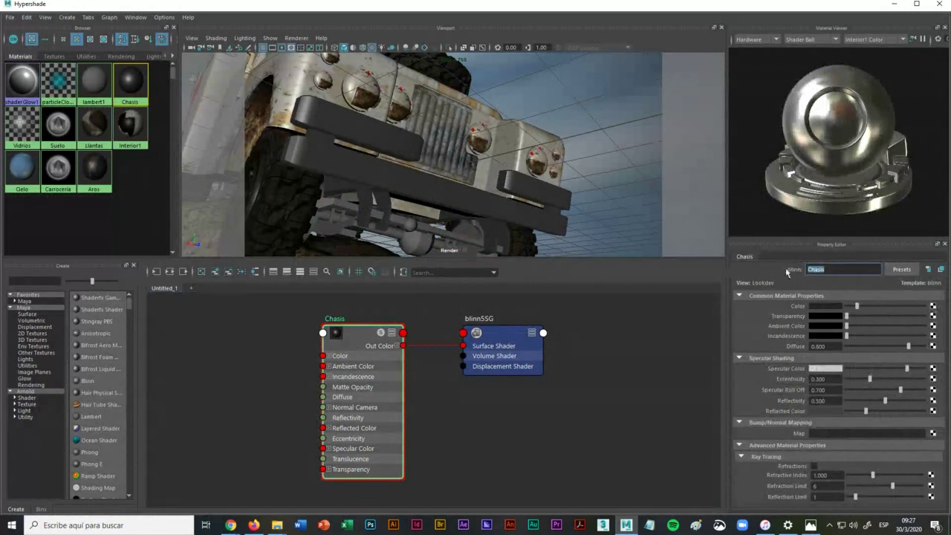
{"action": "type", "text": "Suspencion"}
{"action": "key", "text": "Return"}
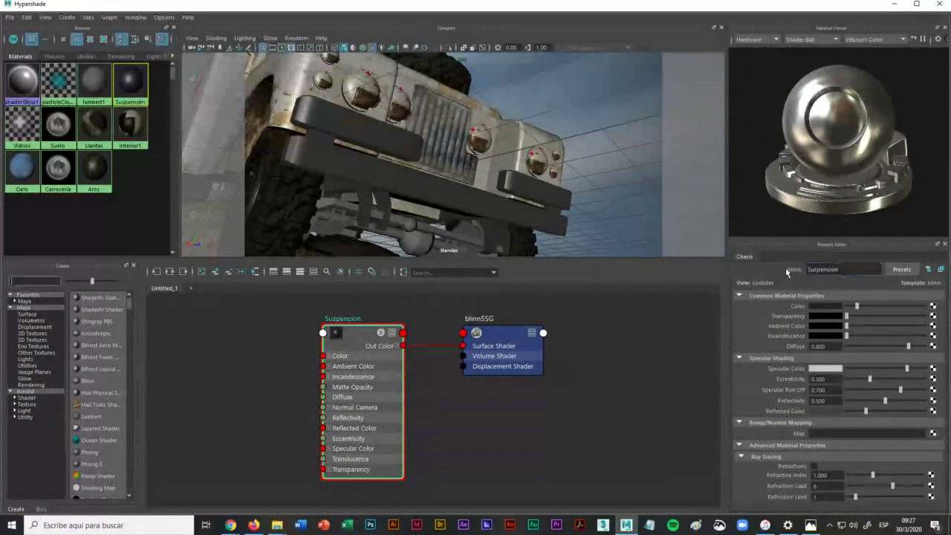
{"action": "left_click", "coordinate": [637, 354]}
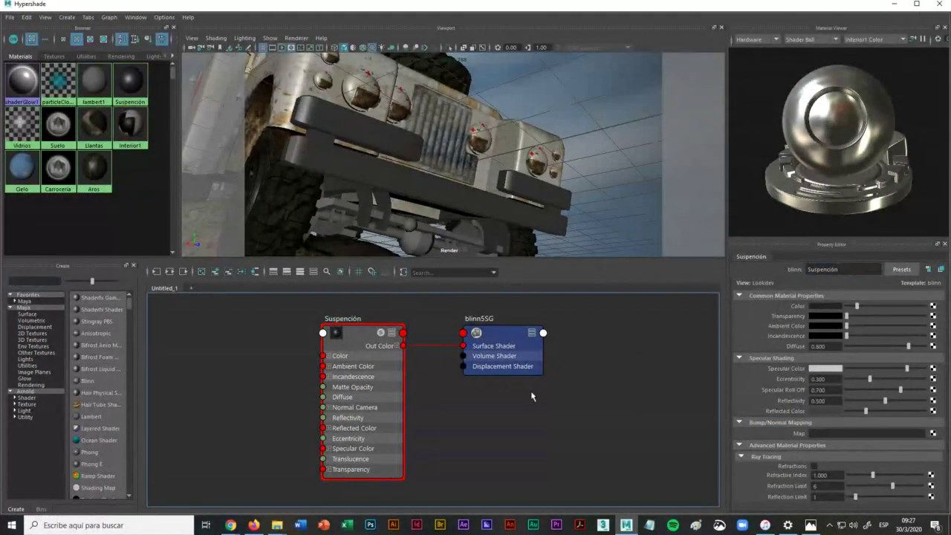
Step: Map the Suspención material's color with a File texture that loads Suspension_Generic.tif from sourceimages
{"action": "left_click", "coordinate": [360, 338]}
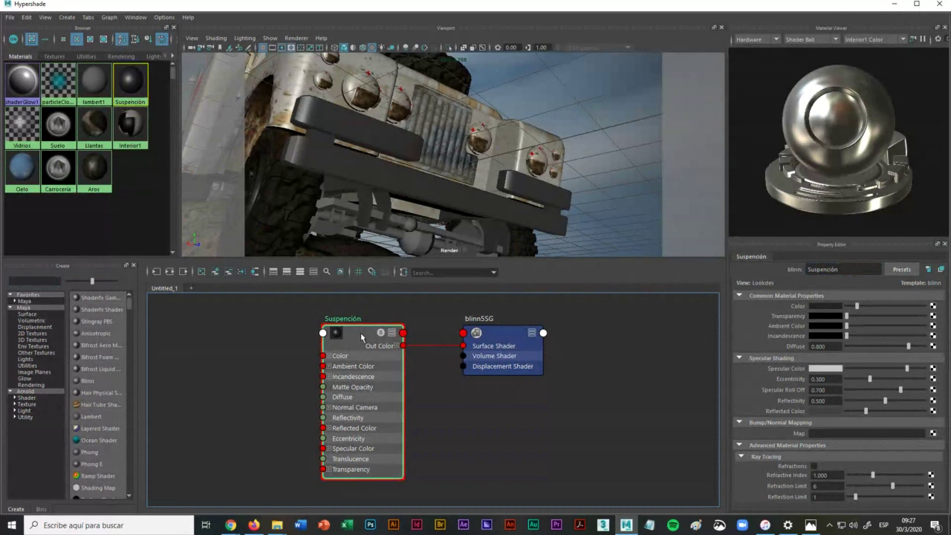
{"action": "left_click", "coordinate": [934, 307]}
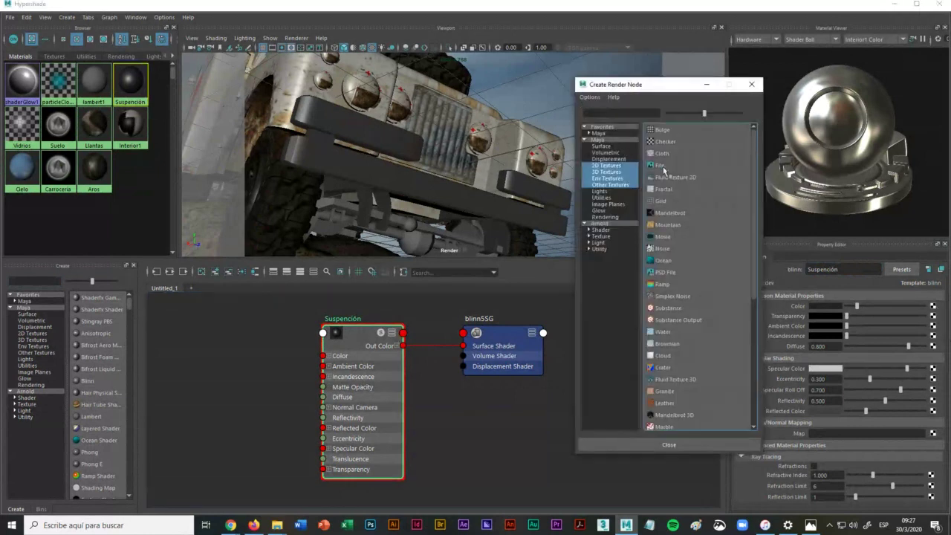
{"action": "left_click", "coordinate": [661, 166]}
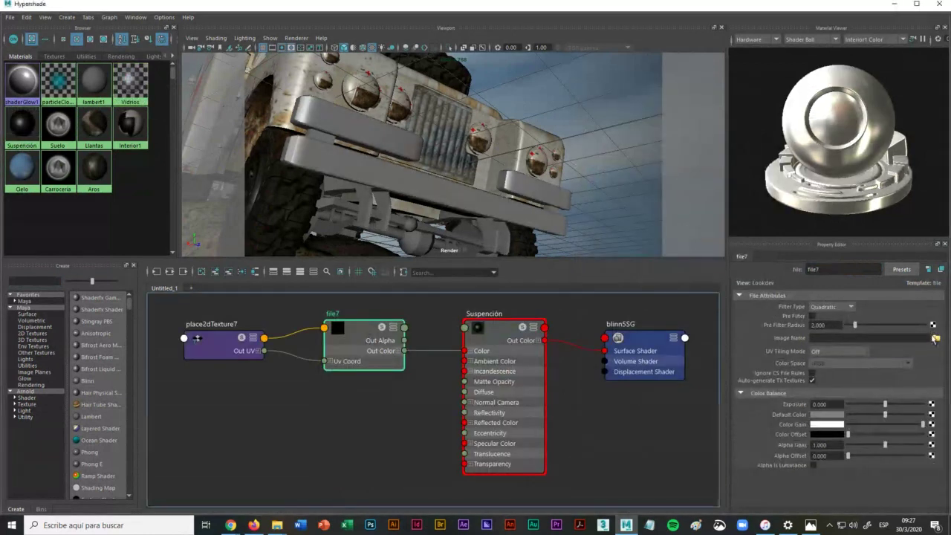
{"action": "left_click", "coordinate": [935, 338]}
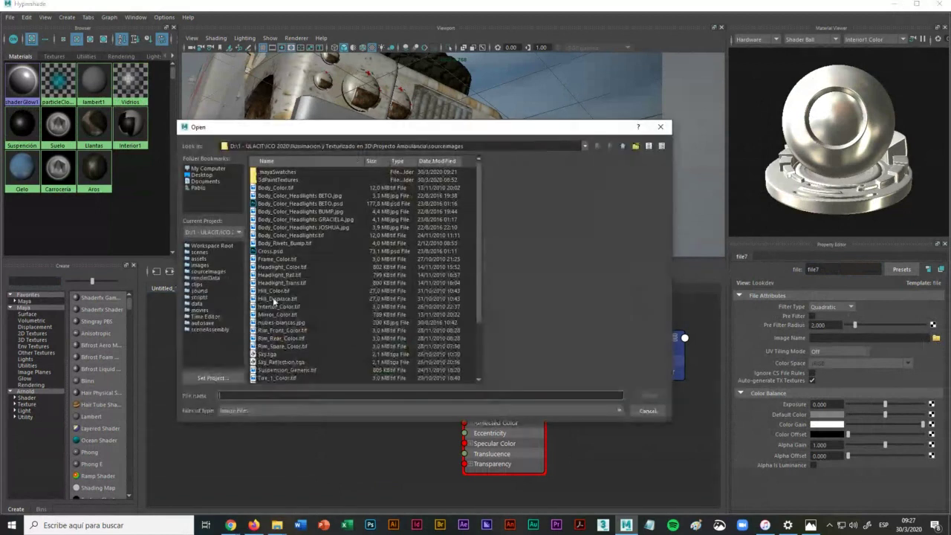
{"action": "scroll", "coordinate": [354, 332], "scroll_direction": "down", "scroll_amount": 3}
{"action": "left_click", "coordinate": [282, 299]}
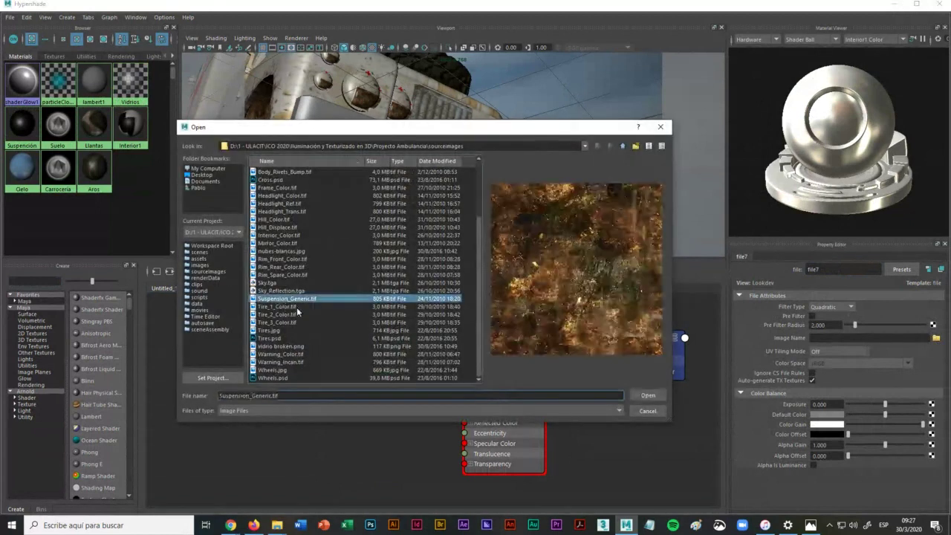
{"action": "left_click", "coordinate": [643, 395]}
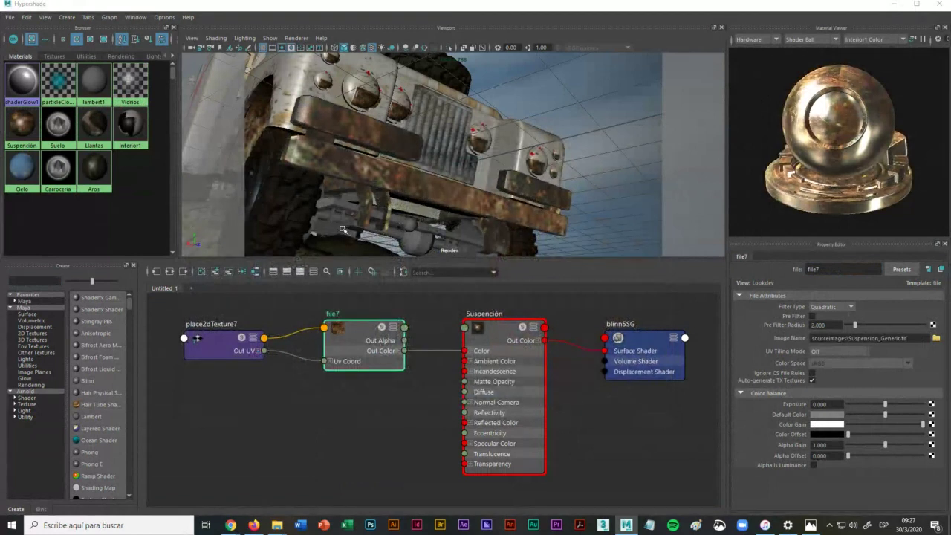
Step: Select the front axle beneath the bumpers and assign the Suspension_Generic texture's material to it
{"action": "left_click_drag", "start_coordinate": [516, 213], "coordinate": [433, 226], "text": "alt"}
{"action": "left_click", "coordinate": [416, 219]}
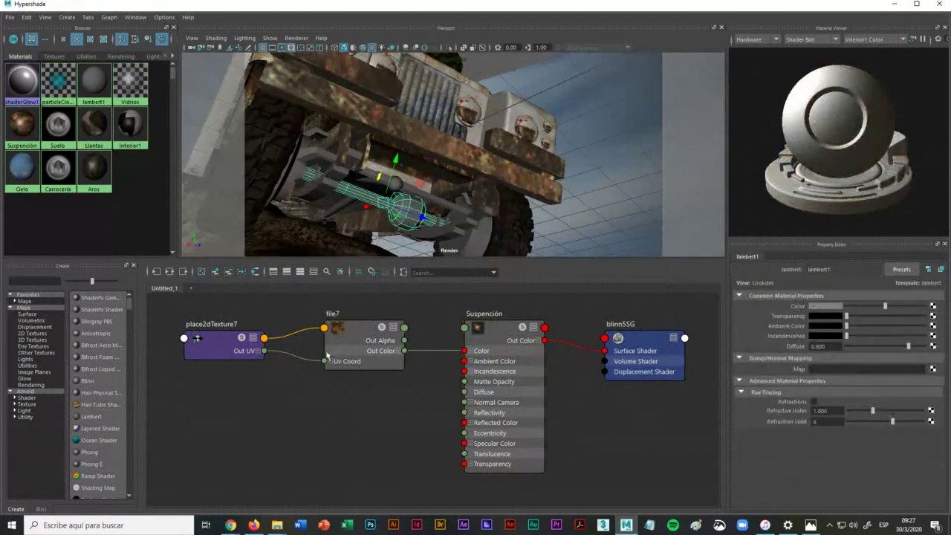
{"action": "right_click", "coordinate": [348, 336]}
{"action": "left_click", "coordinate": [367, 306]}
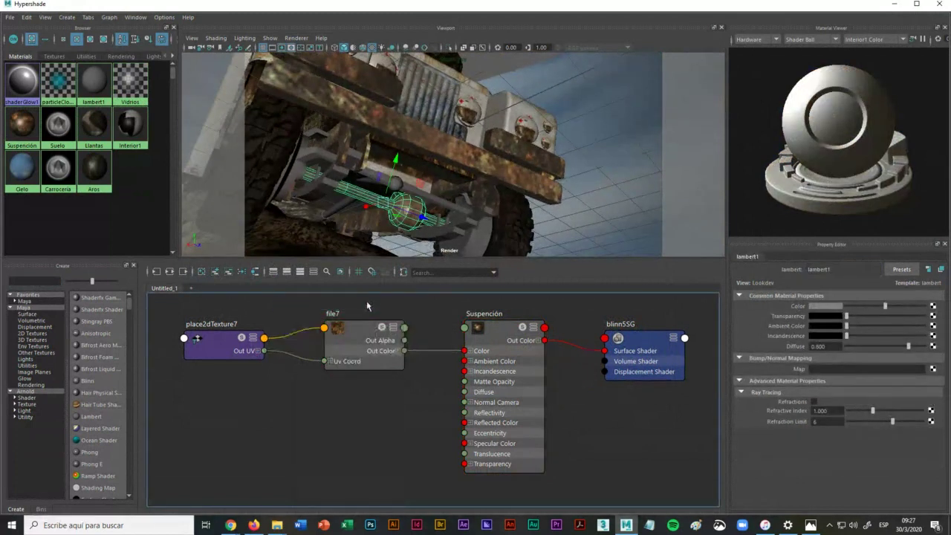
Step: Select both front leaf springs together and assign the Suspension_Generic texture's material to them
{"action": "left_click", "coordinate": [324, 192]}
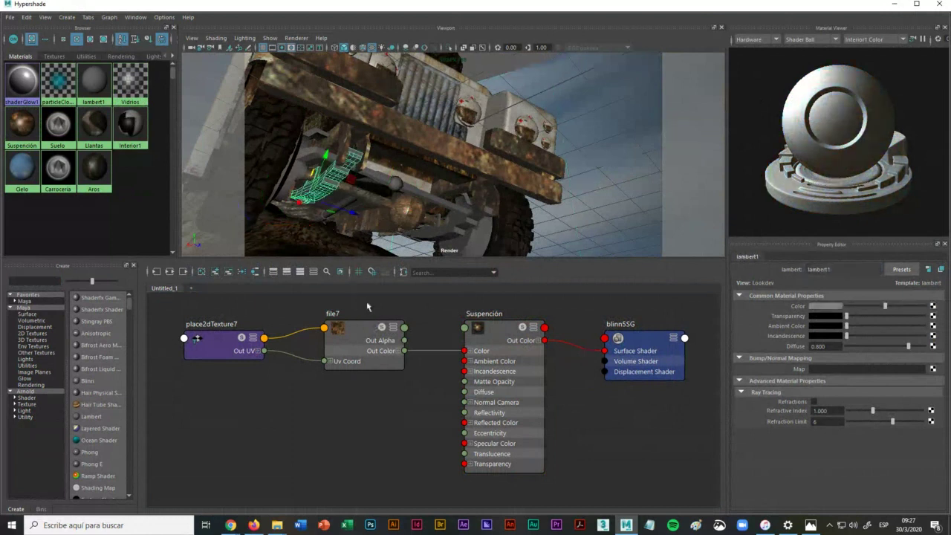
{"action": "left_click", "coordinate": [461, 227]}
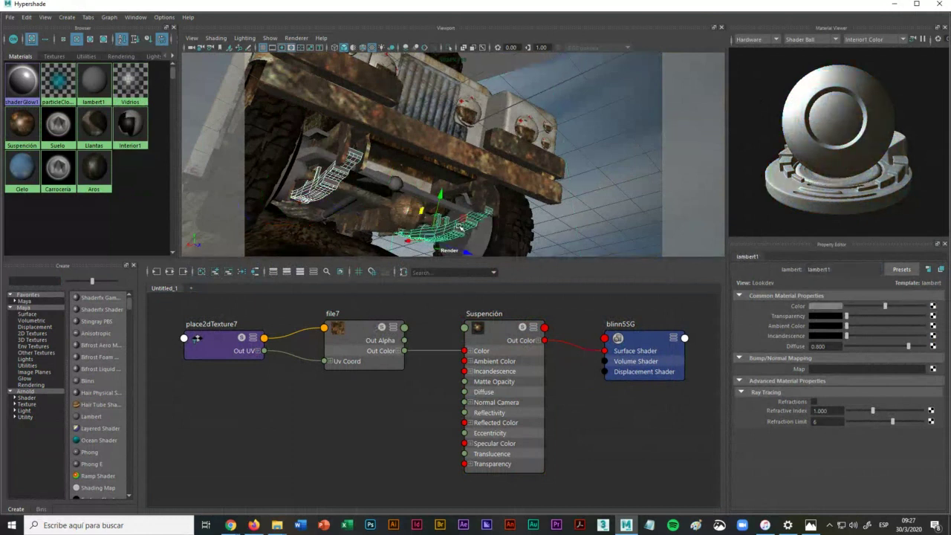
{"action": "right_click", "coordinate": [358, 330]}
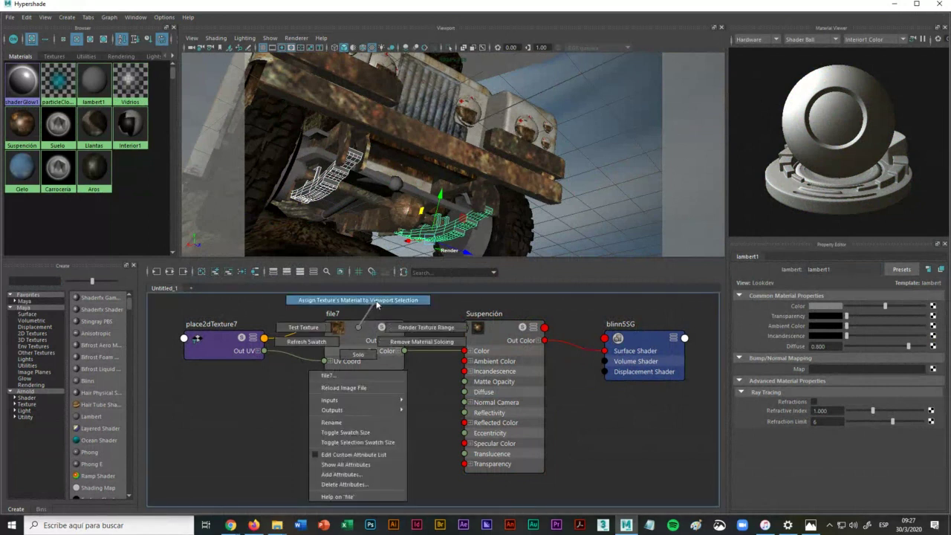
Step: Try to select the front steering rod and its ball joint on their own, separately from the front wheels
{"action": "left_click", "coordinate": [493, 245]}
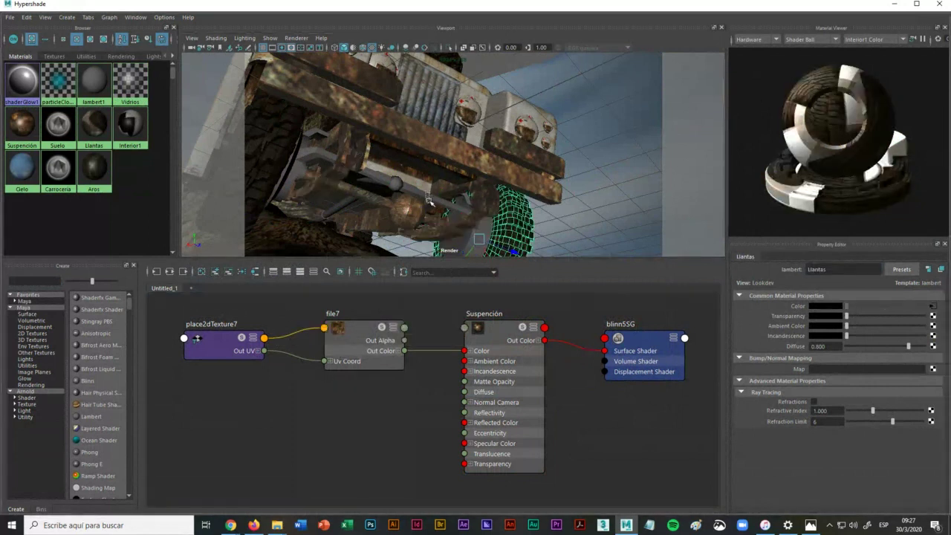
{"action": "left_click", "coordinate": [396, 184]}
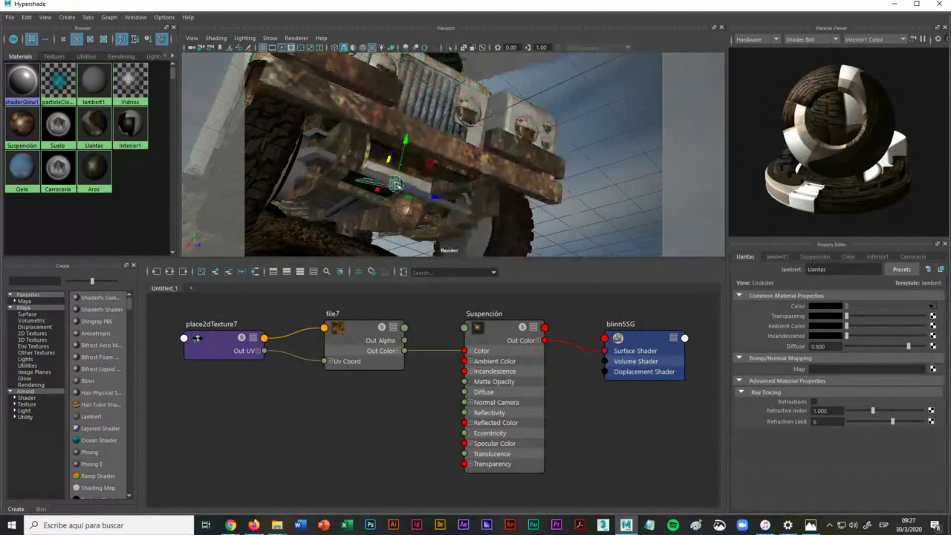
{"action": "left_click", "coordinate": [377, 179]}
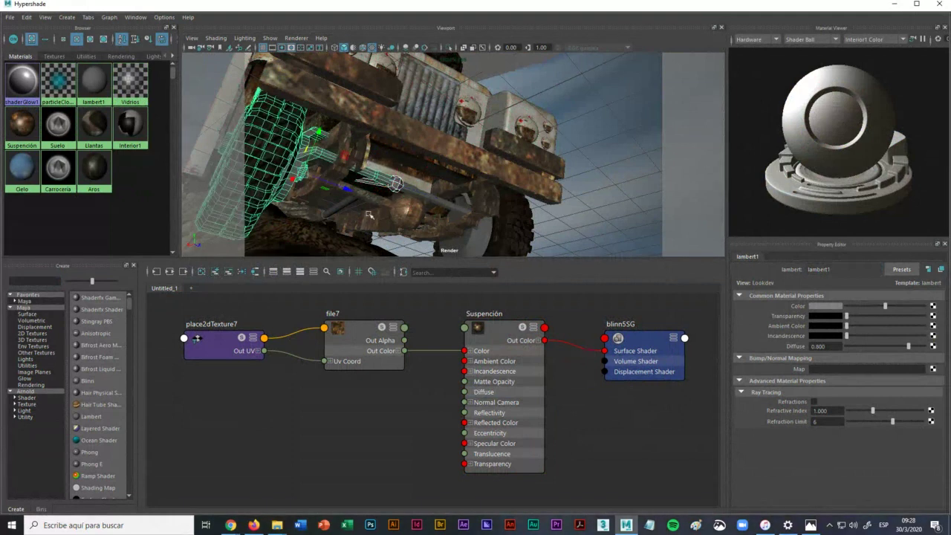
{"action": "left_click", "coordinate": [432, 202]}
{"action": "left_click", "coordinate": [396, 184]}
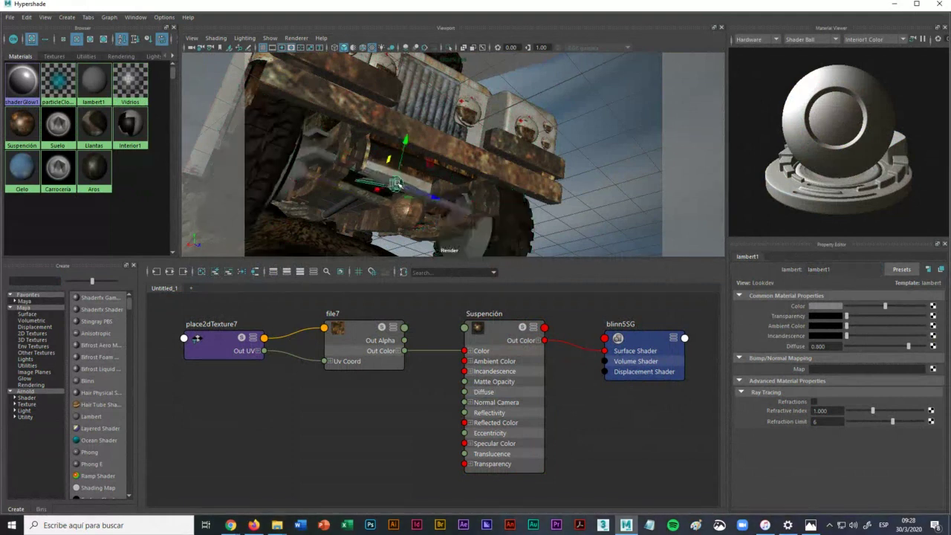
Step: Select the thin rod near the front axle and assign the Suspension_Generic texture's material to it
{"action": "left_click", "coordinate": [372, 213]}
{"action": "left_click", "coordinate": [372, 213]}
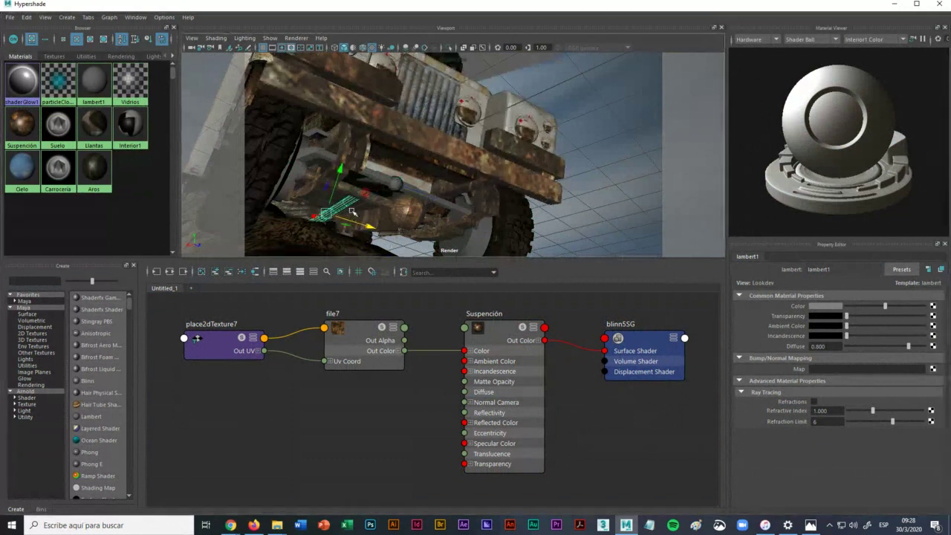
{"action": "scroll", "coordinate": [362, 211], "scroll_direction": "up", "scroll_amount": 4}
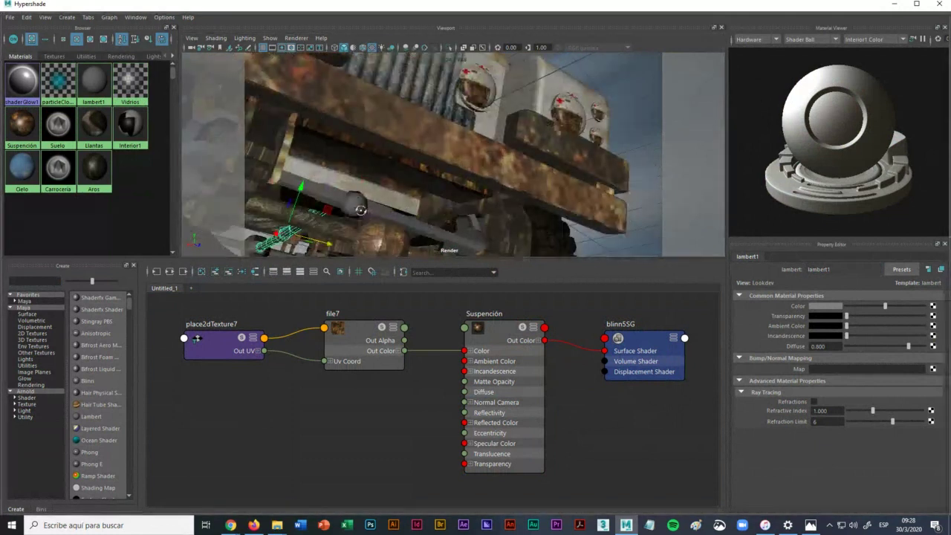
{"action": "scroll", "coordinate": [357, 214], "scroll_direction": "up", "scroll_amount": 3}
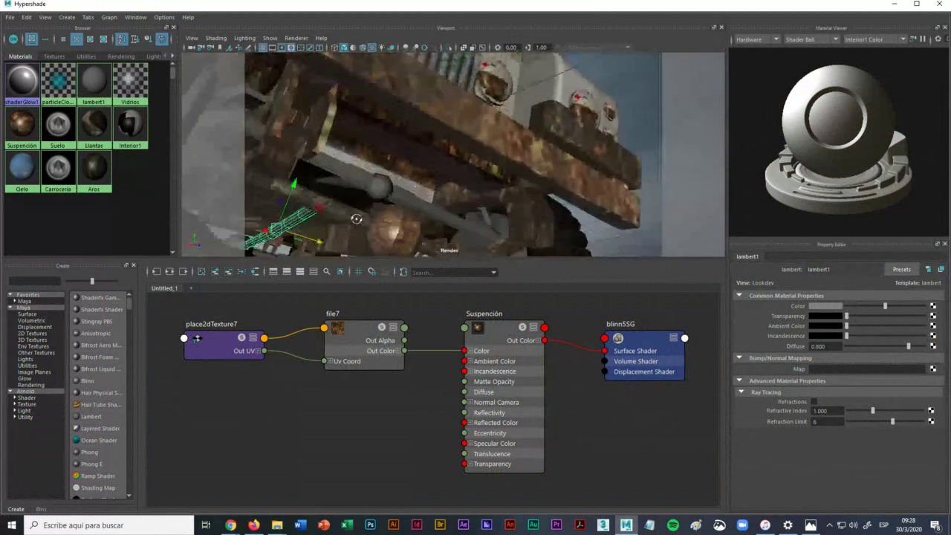
{"action": "left_click_drag", "start_coordinate": [357, 216], "coordinate": [364, 201], "text": "alt"}
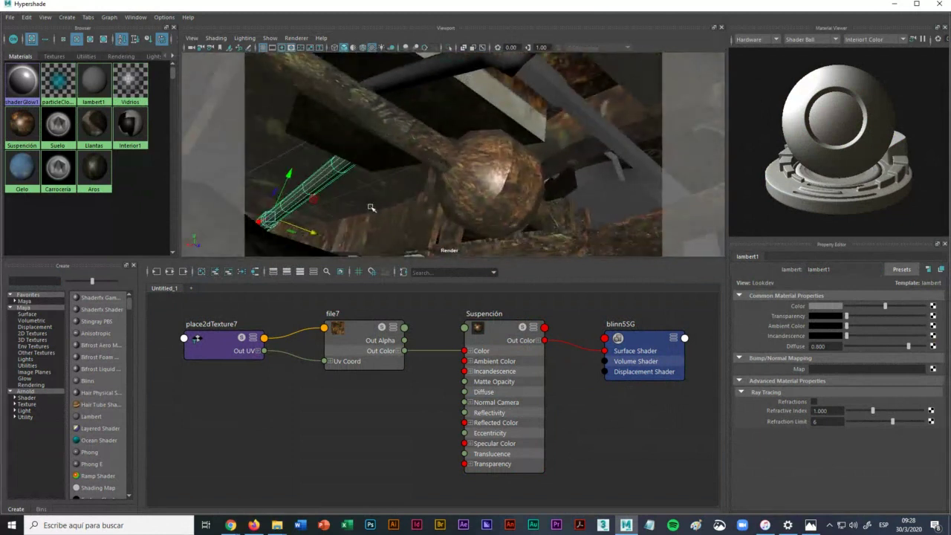
{"action": "left_click", "coordinate": [327, 198]}
{"action": "left_click", "coordinate": [324, 185]}
{"action": "right_click_drag", "start_coordinate": [357, 327], "coordinate": [373, 303]}
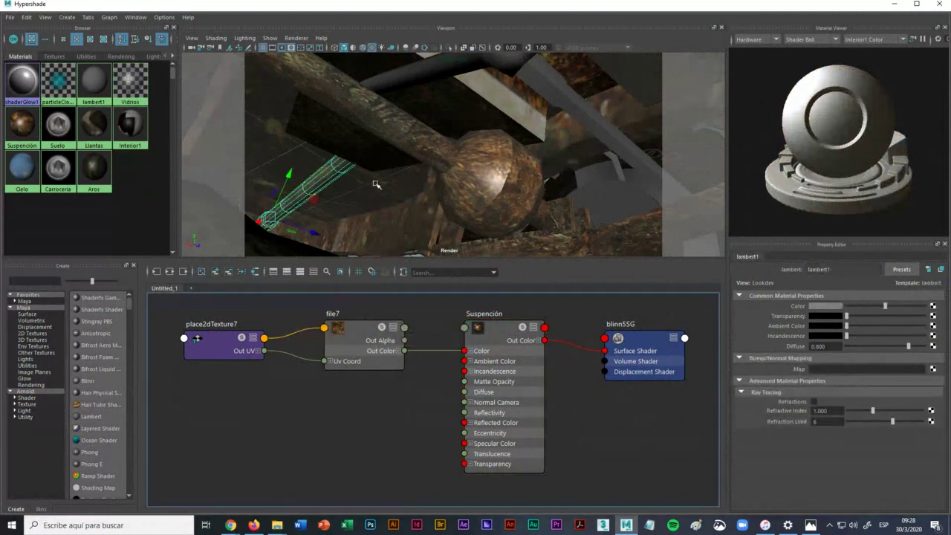
Step: Try to assign the Suspension_Generic texture's material to the front steering rod above the axle
{"action": "mouse_move", "coordinate": [376, 184]}
{"action": "left_mouse_down", "text": "alt"}
{"action": "mouse_move", "coordinate": [365, 208]}
{"action": "mouse_move", "coordinate": [369, 202]}
{"action": "left_mouse_up", "text": "alt"}
{"action": "scroll", "coordinate": [373, 197], "scroll_direction": "down", "scroll_amount": 3}
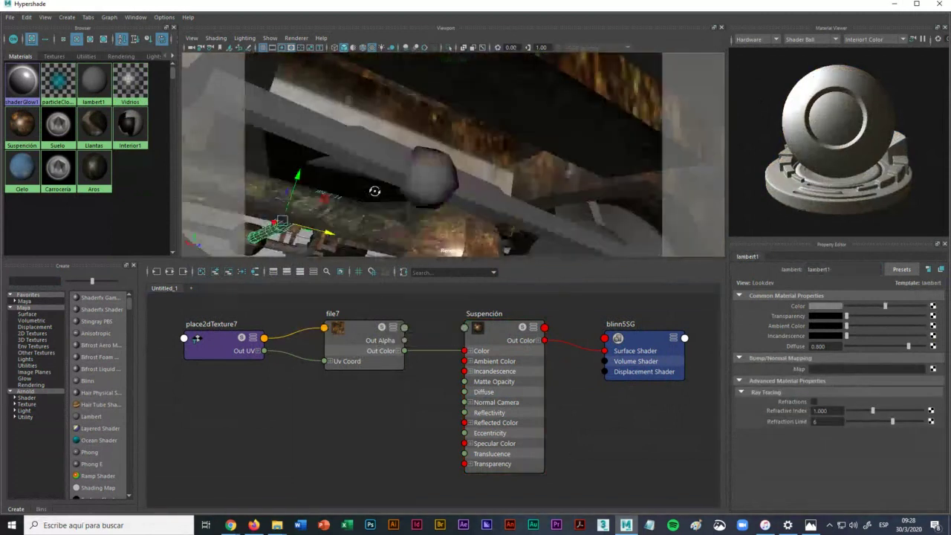
{"action": "left_click", "coordinate": [362, 160]}
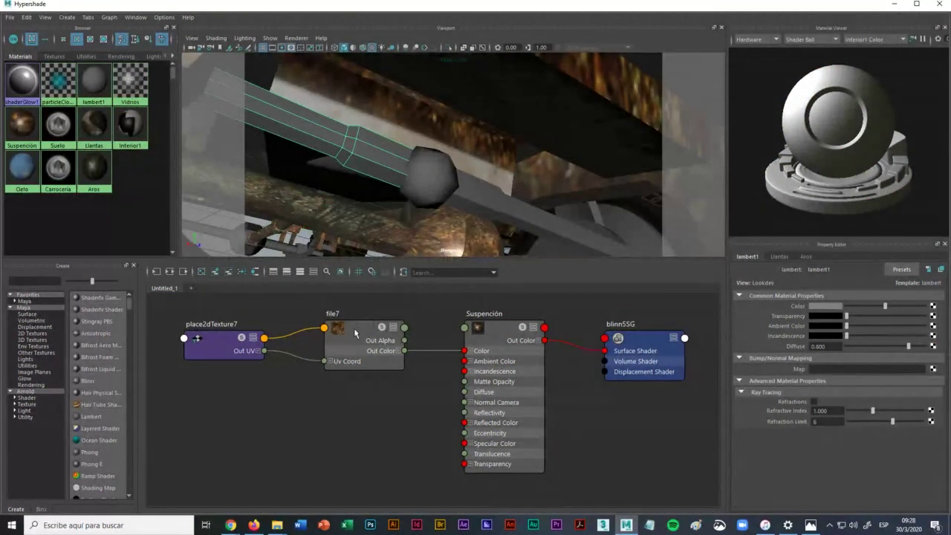
{"action": "right_click_drag", "start_coordinate": [355, 333], "coordinate": [379, 307]}
{"action": "left_click", "coordinate": [457, 216]}
Step: Check the front wheel grouped with the steering rod and undo the material assignment on the group
{"action": "left_click_drag", "start_coordinate": [414, 241], "coordinate": [414, 241], "text": "alt"}
{"action": "scroll", "coordinate": [414, 242], "scroll_direction": "down", "scroll_amount": 5}
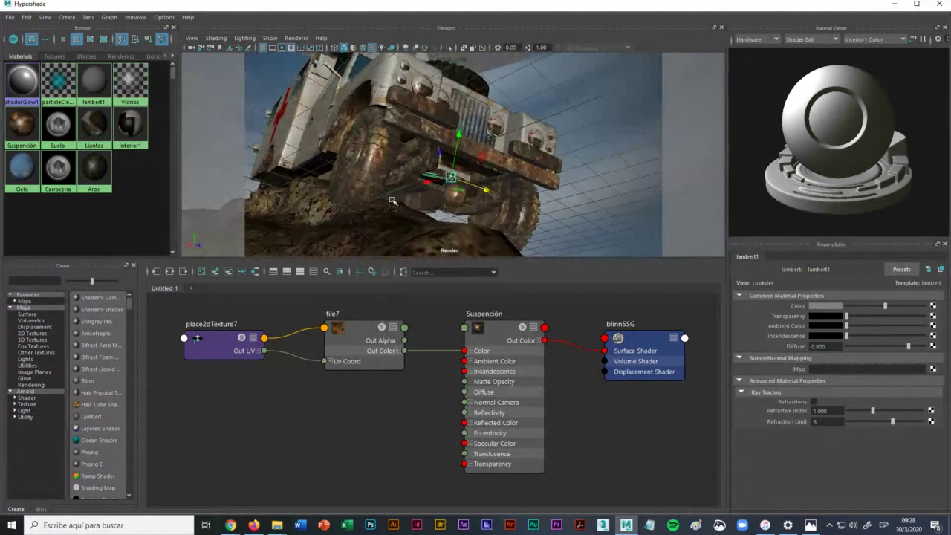
{"action": "left_click_drag", "start_coordinate": [379, 199], "coordinate": [385, 211], "text": "alt"}
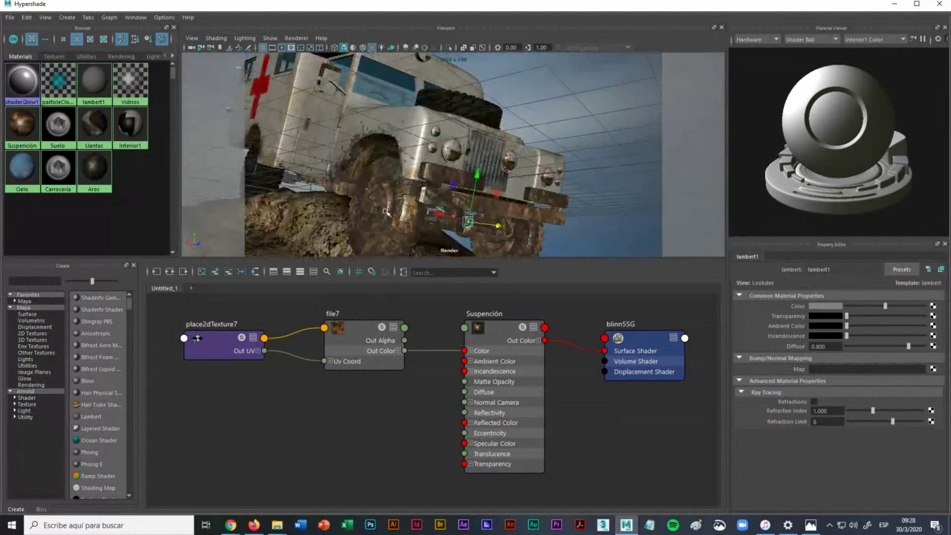
{"action": "left_click", "coordinate": [385, 212]}
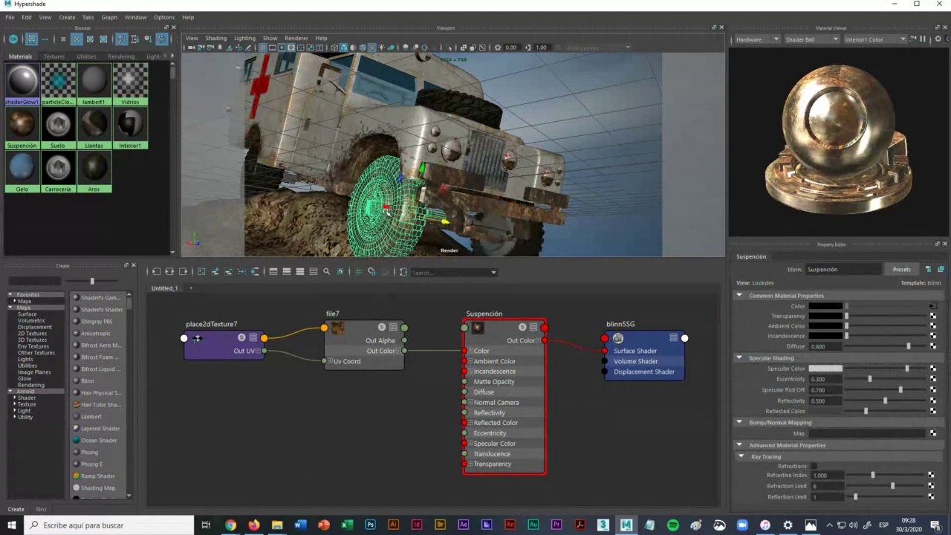
{"action": "left_click", "coordinate": [464, 225]}
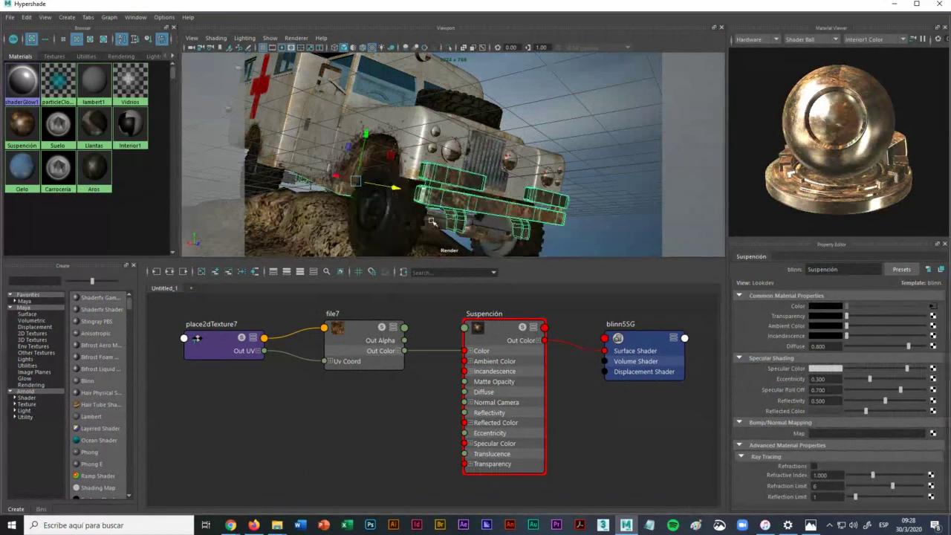
Step: Minimize Hypershade, return to the main Maya viewport and ungroup the Steering_Front_R group holding the front wheel and steering rod
{"action": "left_click", "coordinate": [939, 4]}
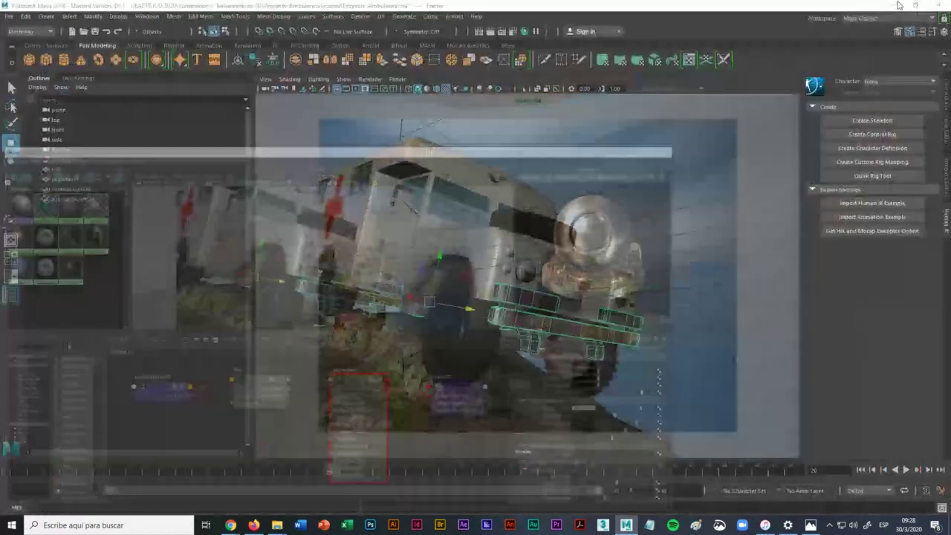
{"action": "left_click_drag", "start_coordinate": [403, 413], "coordinate": [365, 378], "text": "alt"}
{"action": "scroll", "coordinate": [395, 407], "scroll_direction": "up", "scroll_amount": 3}
{"action": "scroll", "coordinate": [401, 386], "scroll_direction": "down", "scroll_amount": 3}
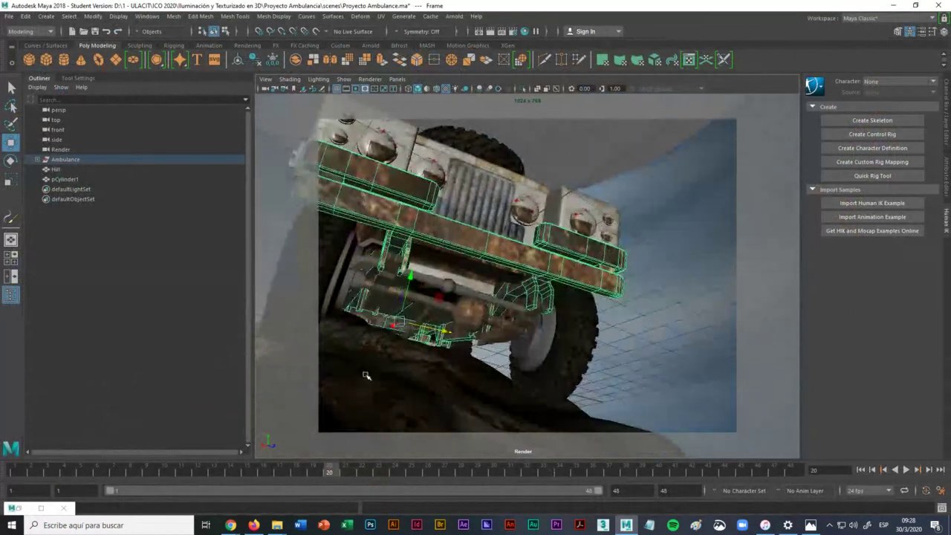
{"action": "left_click", "coordinate": [423, 279]}
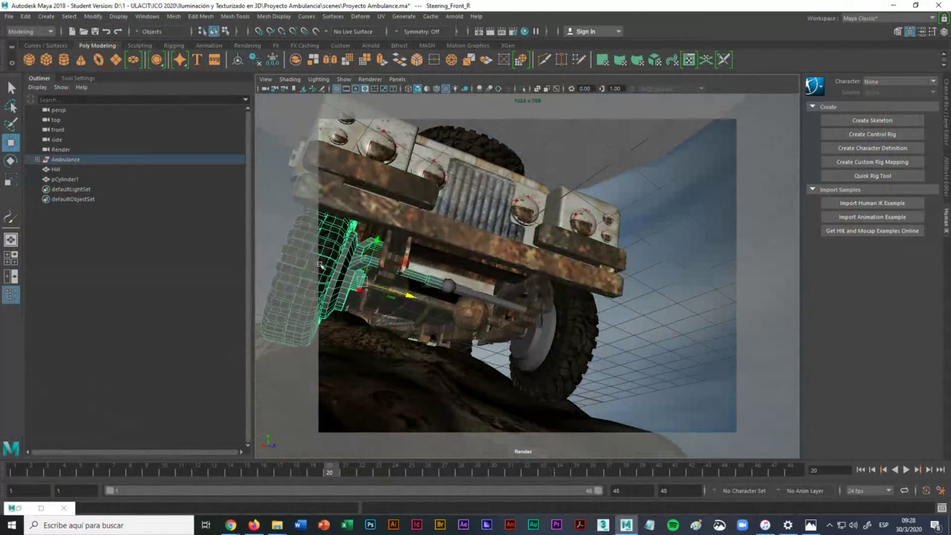
{"action": "left_click", "coordinate": [30, 17]}
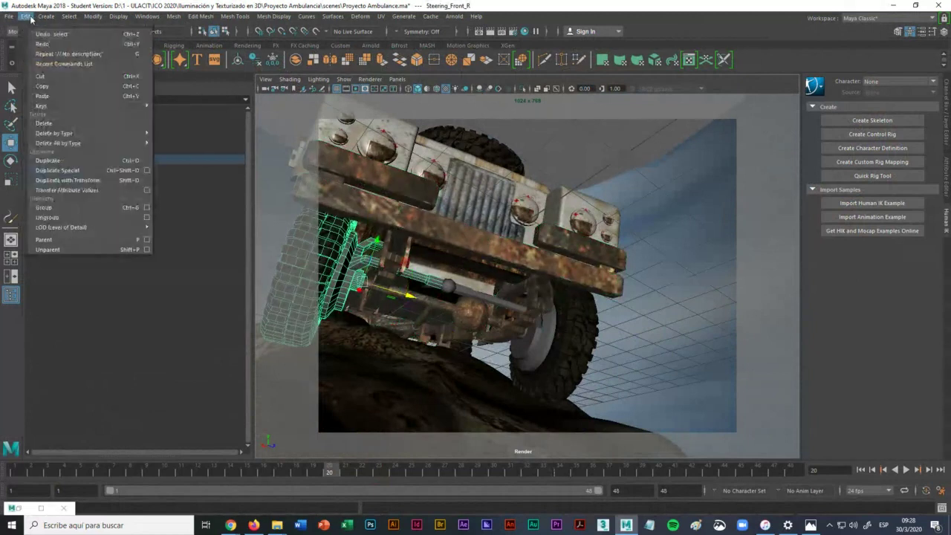
{"action": "left_click", "coordinate": [60, 218]}
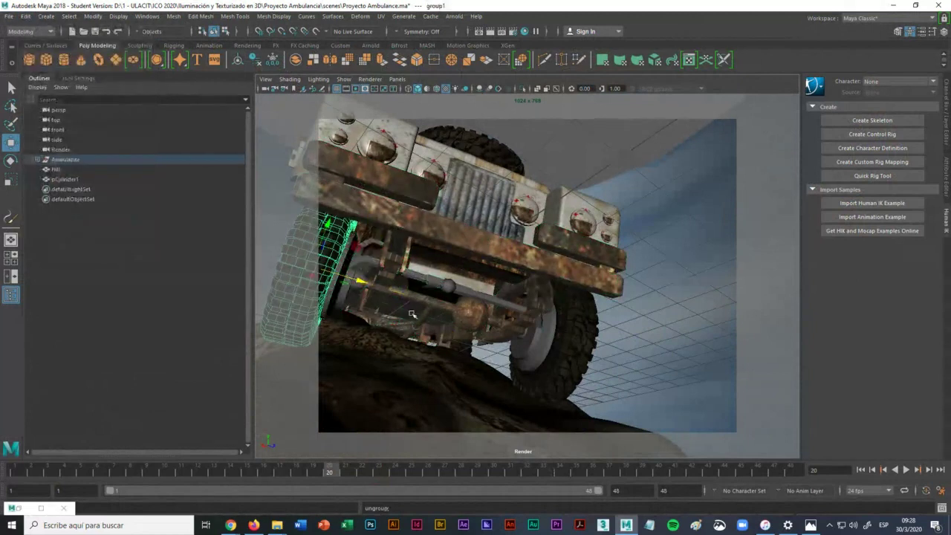
Step: Select the Steering_Front_L group with the opposite front wheel and ungroup it
{"action": "left_click", "coordinate": [494, 301]}
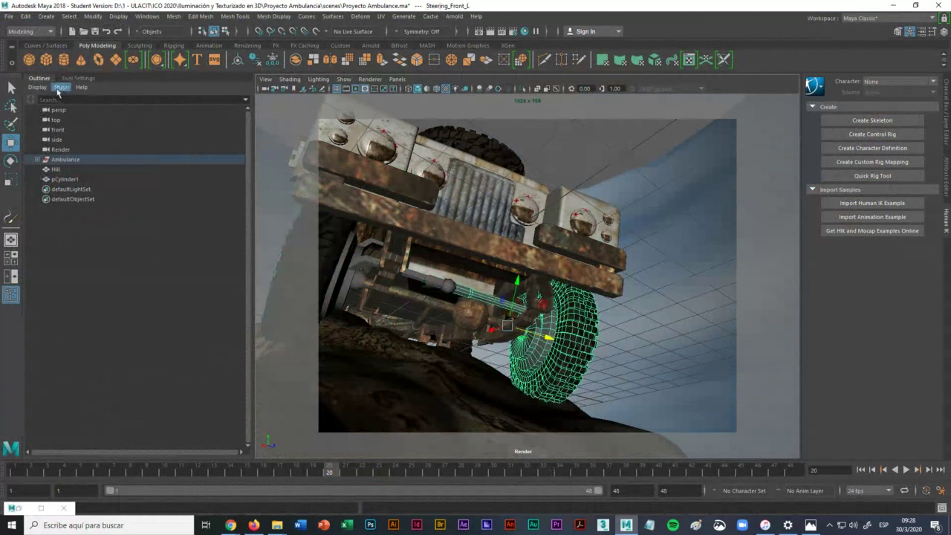
{"action": "left_click", "coordinate": [26, 16]}
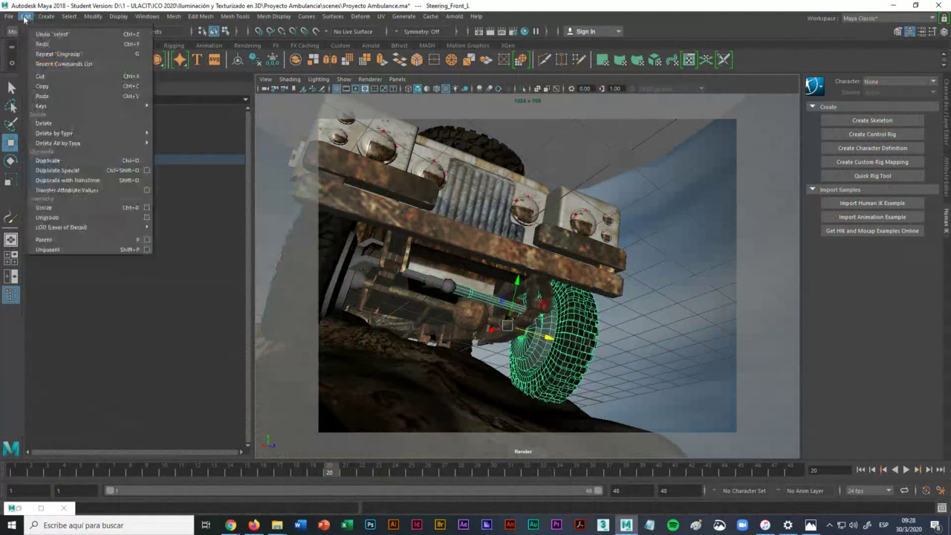
{"action": "left_click", "coordinate": [55, 218]}
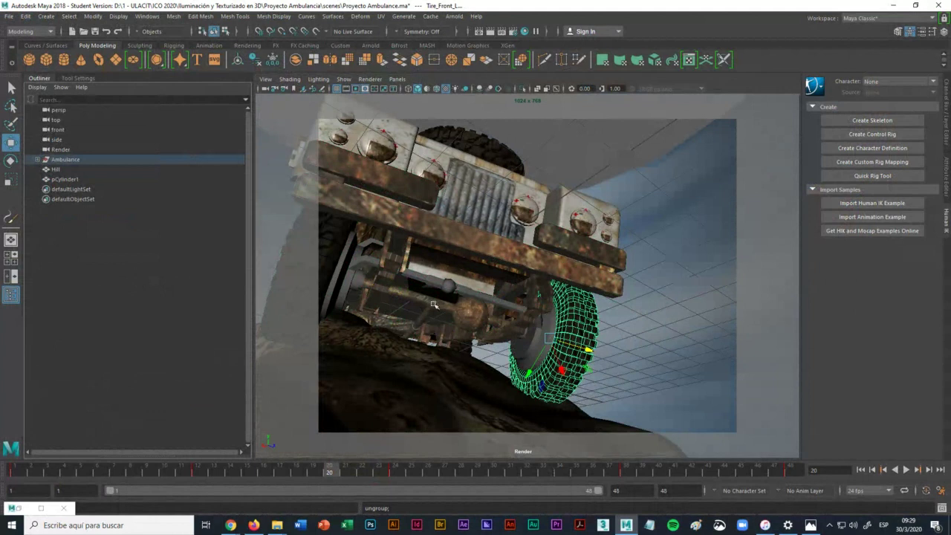
Step: Ungroup Axle_Rear beneath the back of the ambulance and check that the rear axle and spring select separately from the wheels
{"action": "left_click_drag", "start_coordinate": [433, 304], "coordinate": [604, 337], "text": "alt"}
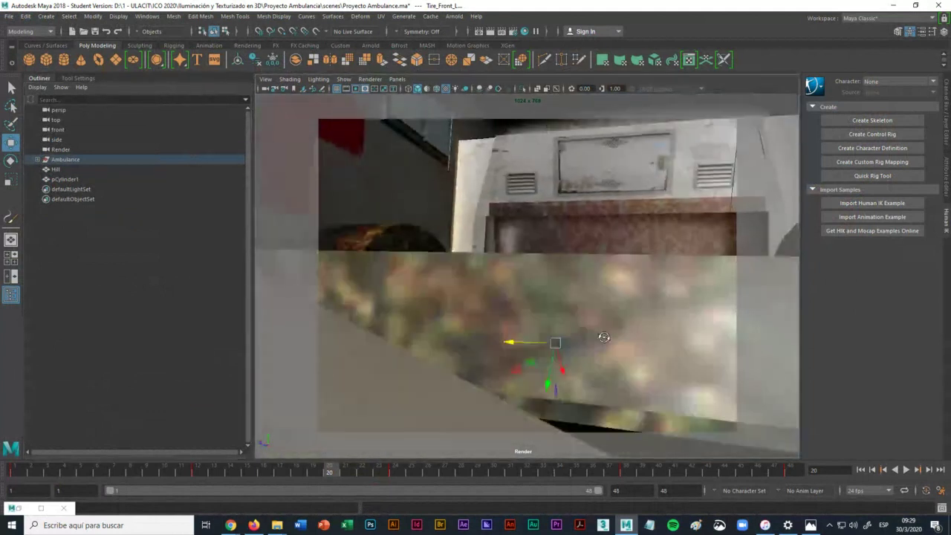
{"action": "scroll", "coordinate": [605, 338], "scroll_direction": "down", "scroll_amount": 3}
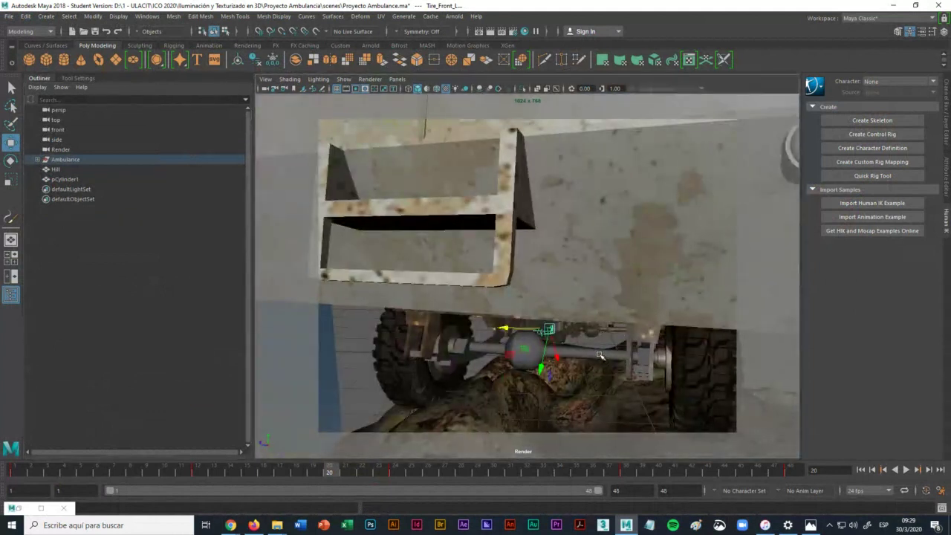
{"action": "left_click", "coordinate": [601, 356]}
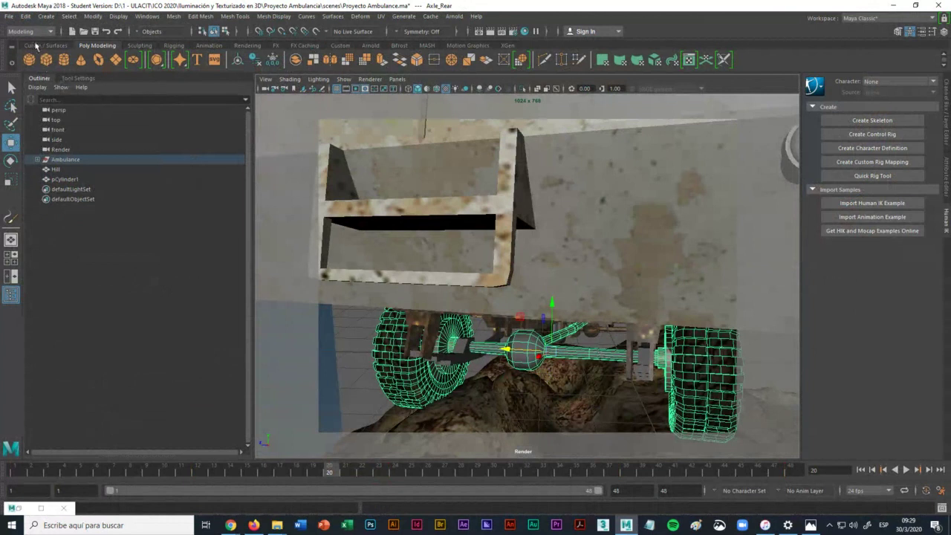
{"action": "left_click", "coordinate": [25, 16]}
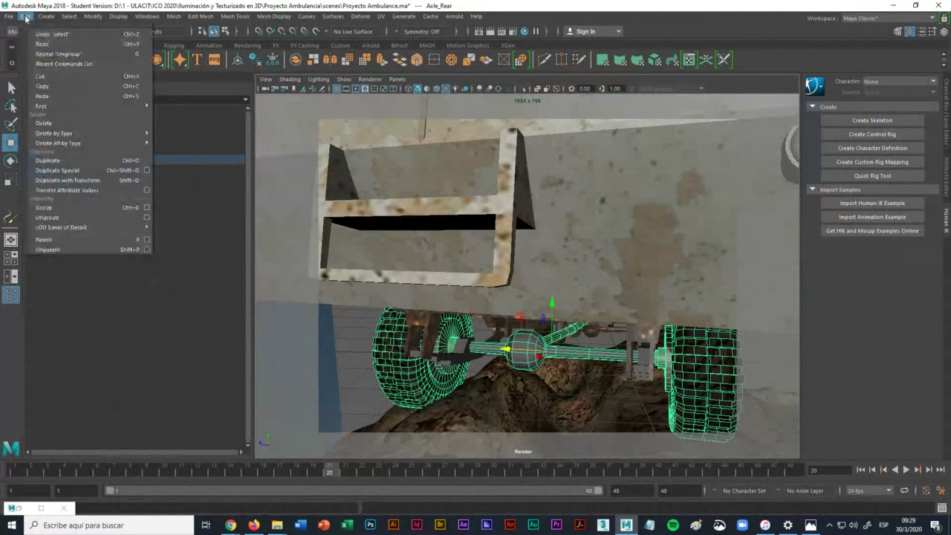
{"action": "left_click", "coordinate": [58, 218]}
{"action": "left_click", "coordinate": [557, 397]}
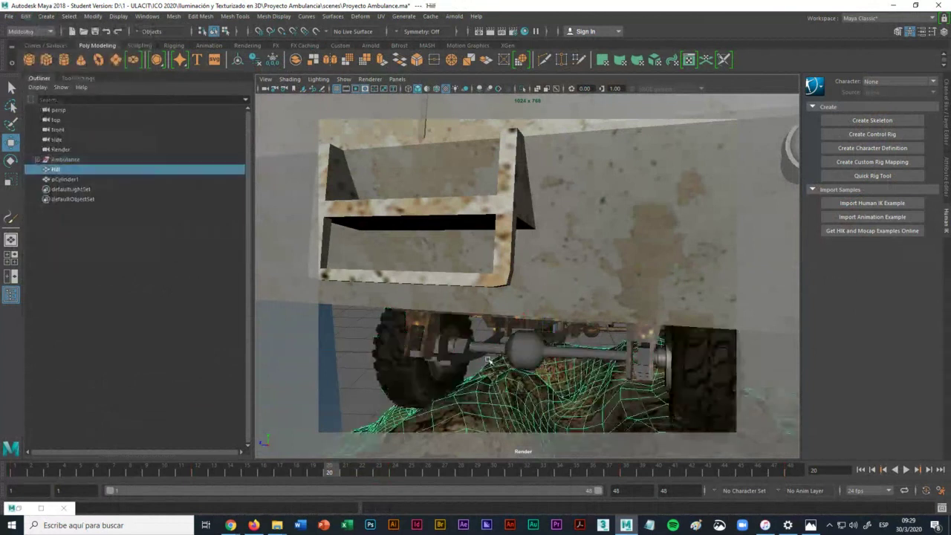
{"action": "left_click", "coordinate": [489, 349]}
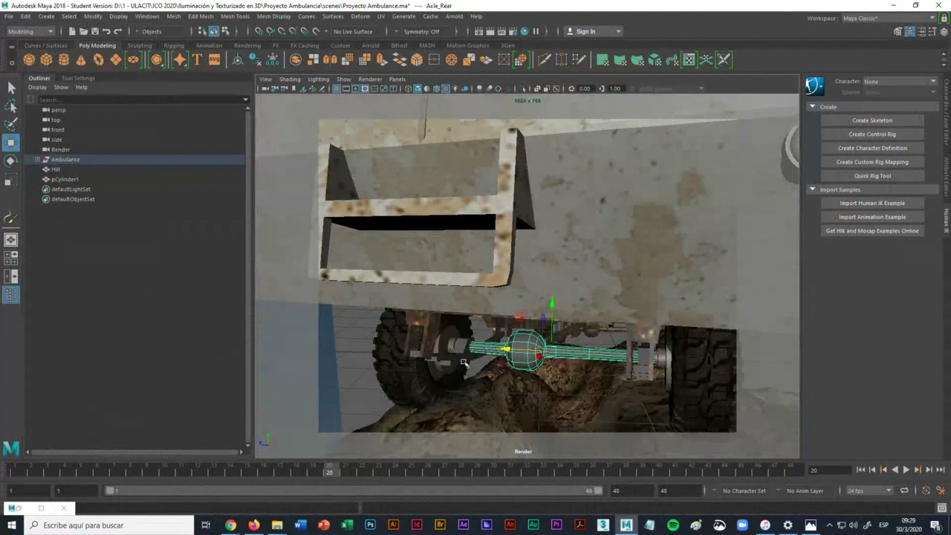
{"action": "left_click", "coordinate": [459, 362]}
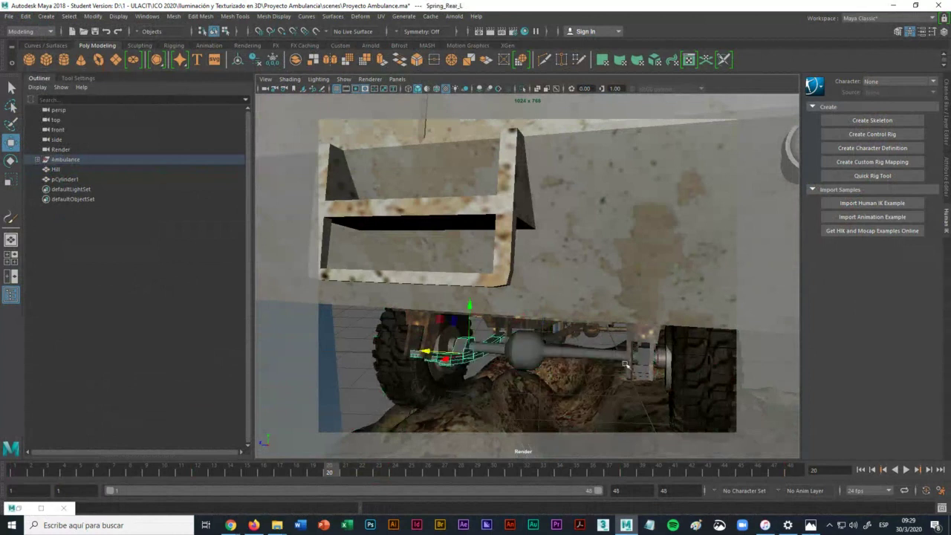
Step: Reopen Hypershade and assign the Suspension_Generic texture's material to the steering rod and wheel hub parts on both front sides
{"action": "left_click_drag", "start_coordinate": [550, 361], "coordinate": [413, 345], "text": "alt"}
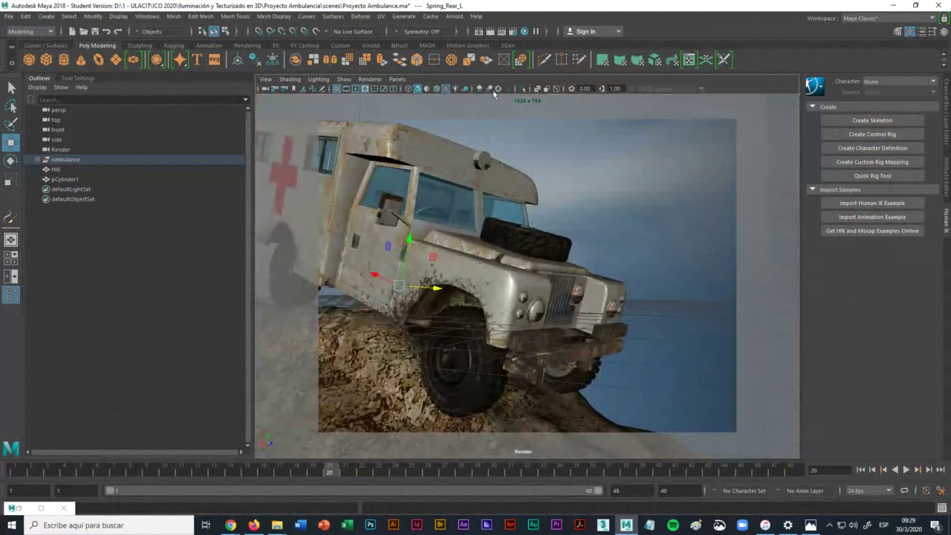
{"action": "left_click", "coordinate": [525, 31]}
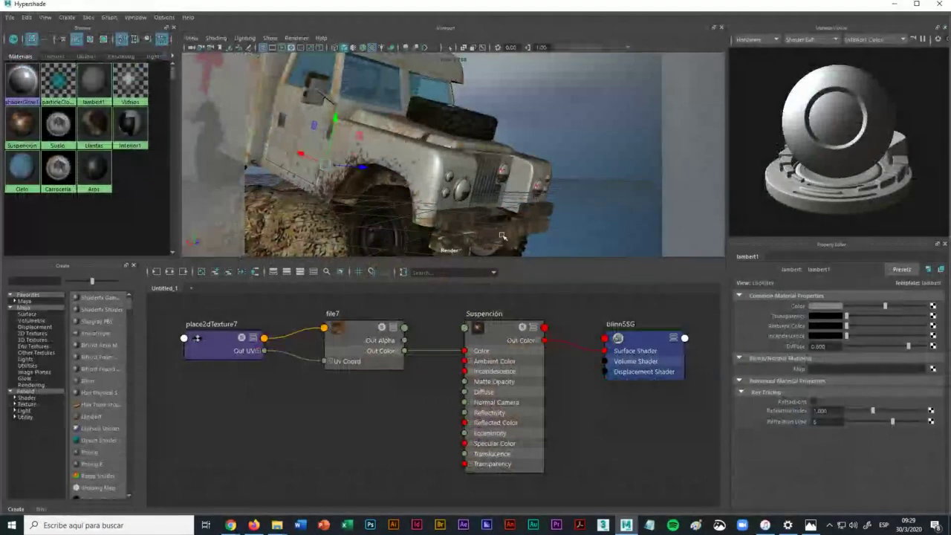
{"action": "left_click_drag", "start_coordinate": [502, 236], "coordinate": [389, 194], "text": "alt"}
{"action": "left_click", "coordinate": [357, 162]}
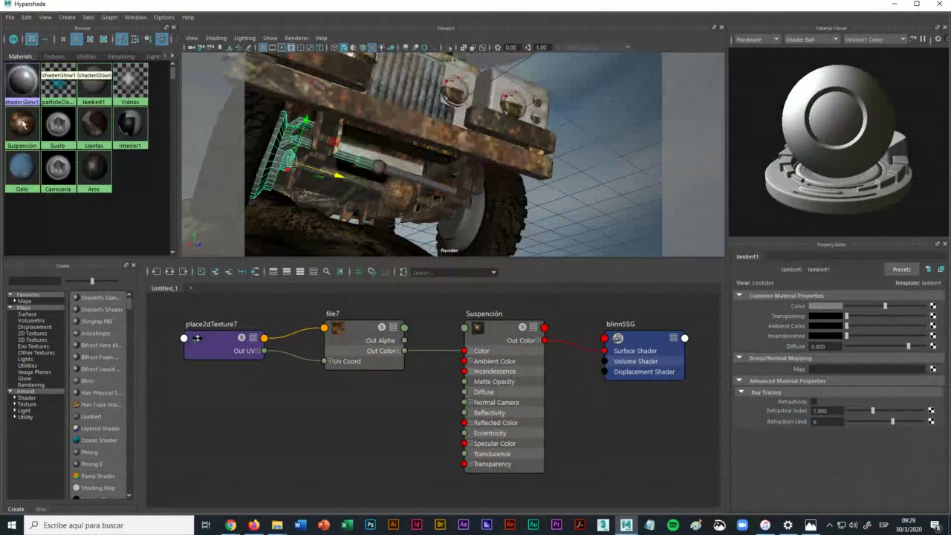
{"action": "right_click_drag", "start_coordinate": [354, 333], "coordinate": [372, 303]}
{"action": "left_click", "coordinate": [414, 176]}
{"action": "left_click", "coordinate": [703, 216]}
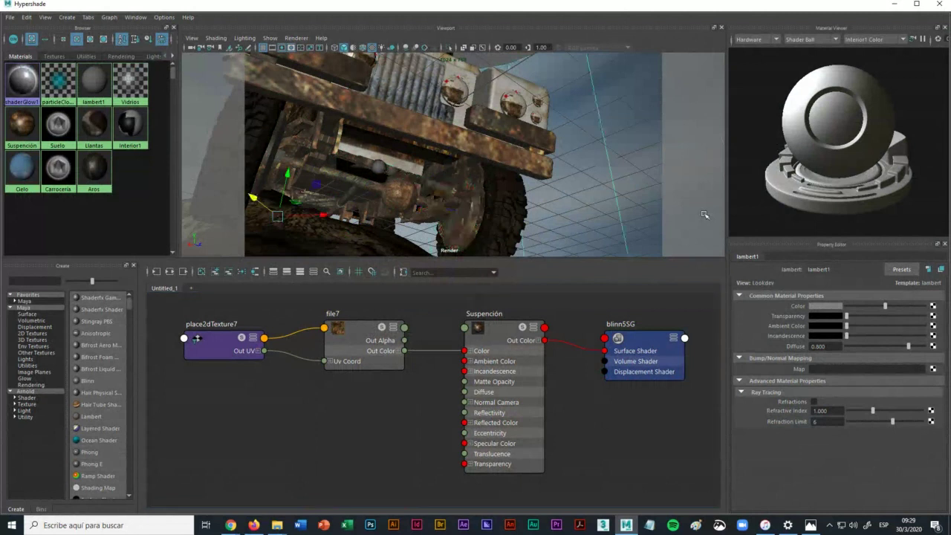
Step: Assign the Suspención material to the rear axle and its round differential housing beneath the ambulance
{"action": "mouse_move", "coordinate": [417, 198]}
{"action": "left_mouse_down", "text": "alt"}
{"action": "mouse_move", "coordinate": [409, 205]}
{"action": "mouse_move", "coordinate": [409, 188]}
{"action": "left_mouse_up", "text": "alt"}
{"action": "key", "text": "super"}
{"action": "left_click", "coordinate": [409, 205]}
{"action": "right_click_drag", "start_coordinate": [409, 189], "coordinate": [500, 176], "text": "alt"}
{"action": "left_click", "coordinate": [380, 150]}
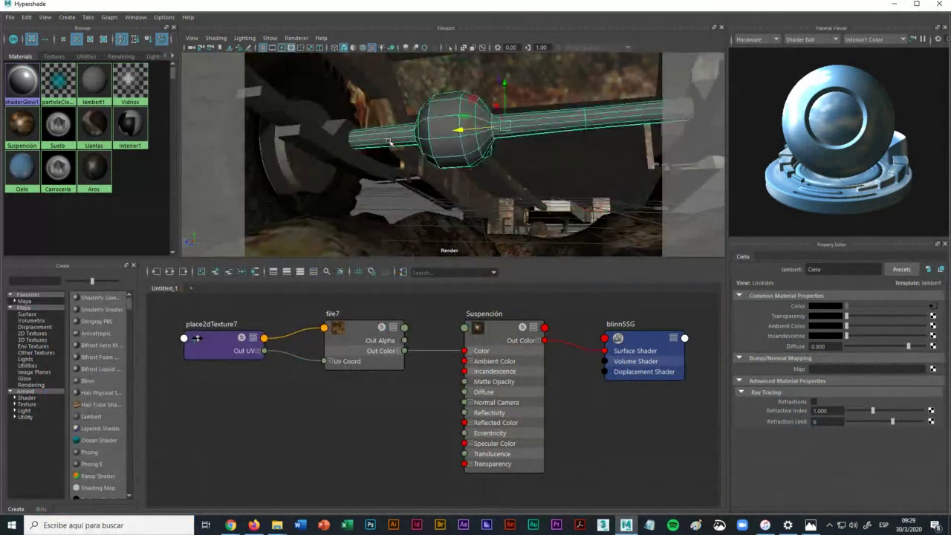
{"action": "right_click_drag", "start_coordinate": [356, 335], "coordinate": [365, 307]}
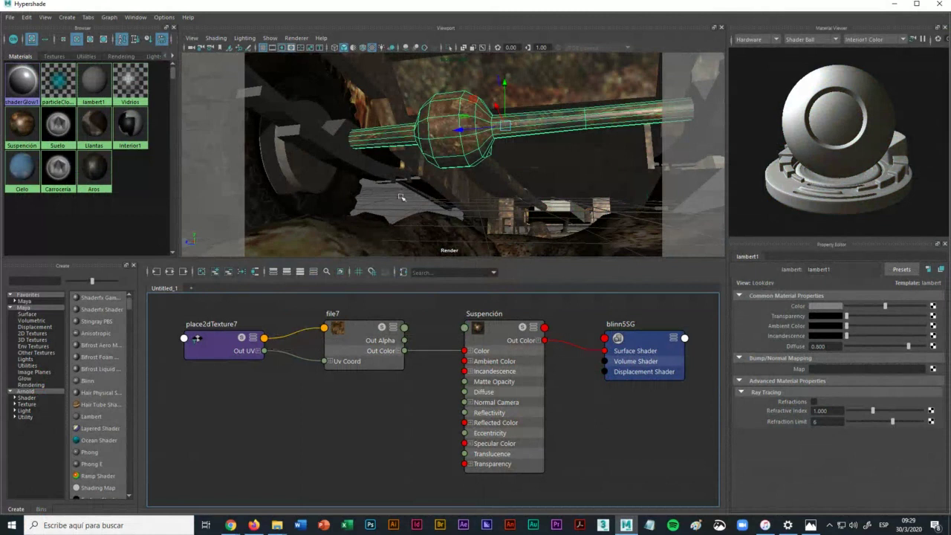
Step: Apply the Suspención material to the two rear leaf springs, one beside each wheel
{"action": "left_click_drag", "start_coordinate": [403, 210], "coordinate": [402, 209], "text": "alt"}
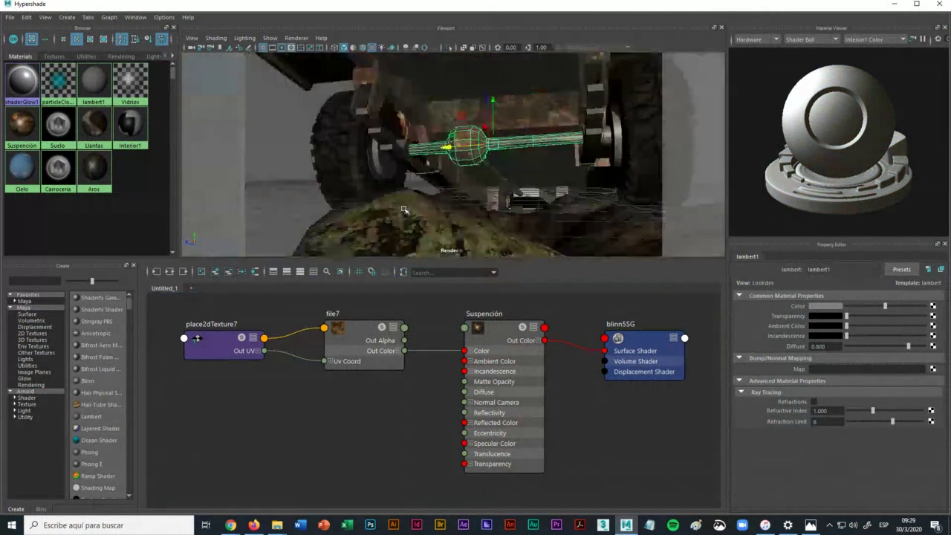
{"action": "left_click", "coordinate": [394, 147]}
{"action": "right_click", "coordinate": [363, 334]}
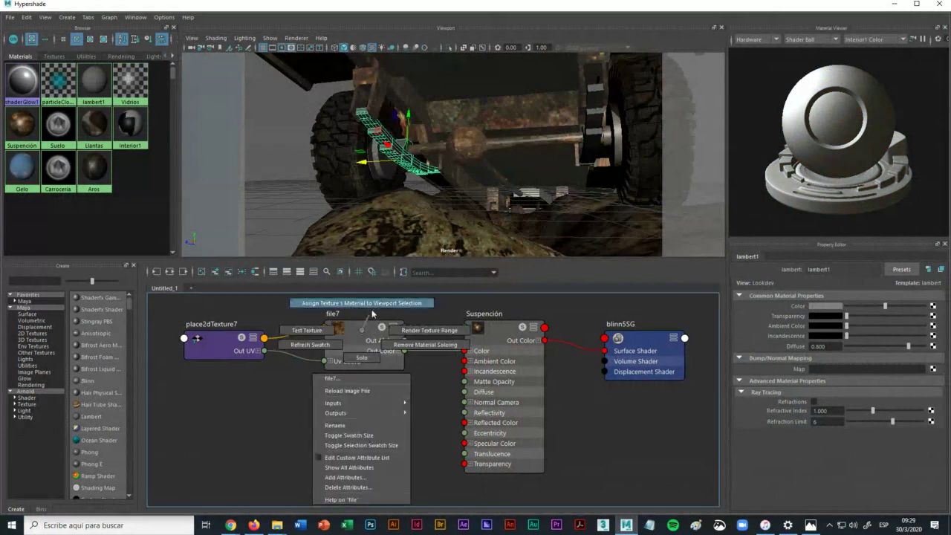
{"action": "left_click", "coordinate": [596, 137]}
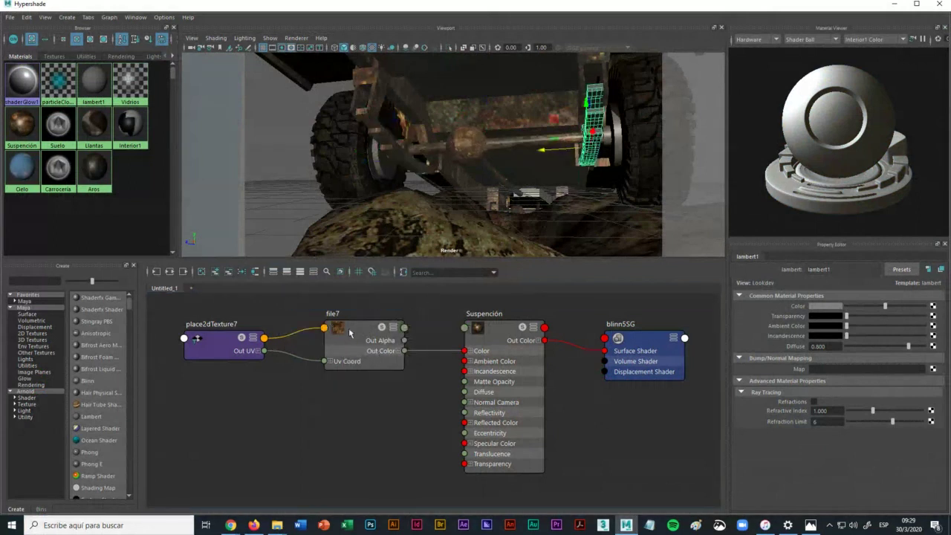
{"action": "right_click_drag", "start_coordinate": [350, 332], "coordinate": [368, 301]}
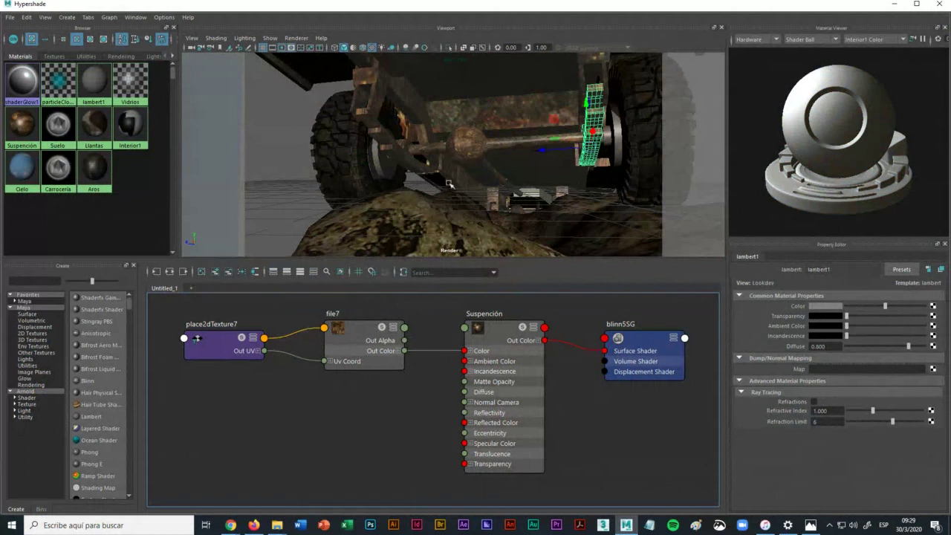
Step: Examine the ambulance's front end up close around the headlights and grille
{"action": "scroll", "coordinate": [454, 177], "scroll_direction": "down", "scroll_amount": 5}
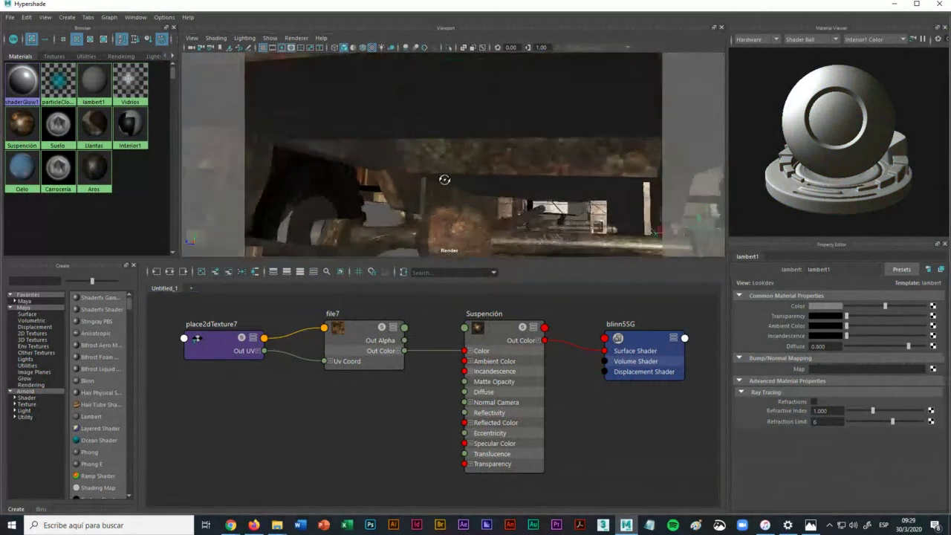
{"action": "left_click_drag", "start_coordinate": [444, 180], "coordinate": [299, 170], "text": "alt"}
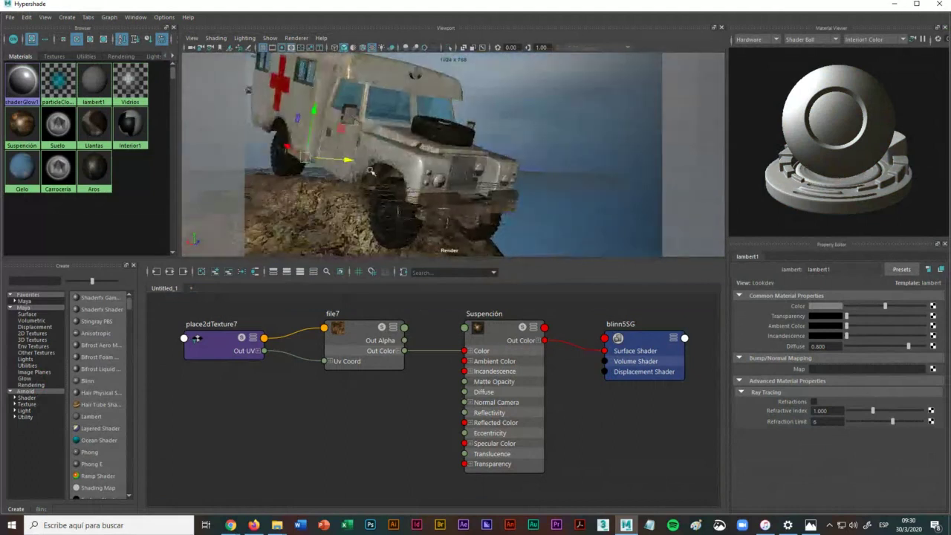
{"action": "scroll", "coordinate": [428, 208], "scroll_direction": "up", "scroll_amount": 2}
{"action": "left_click_drag", "start_coordinate": [428, 208], "coordinate": [386, 190], "text": "alt"}
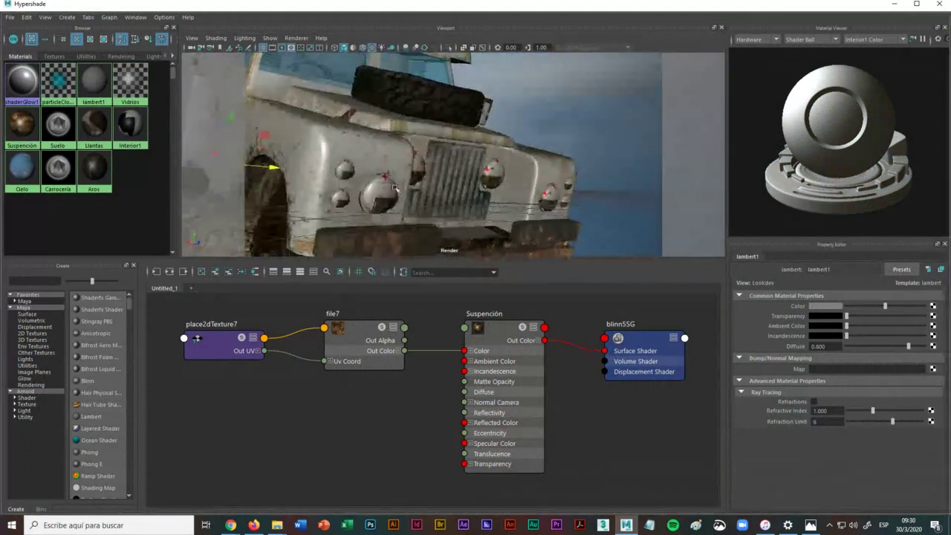
Step: Create a new Blinn material, name it Focos, and graph its network in the work area
{"action": "left_click", "coordinate": [385, 189]}
{"action": "left_click", "coordinate": [108, 223]}
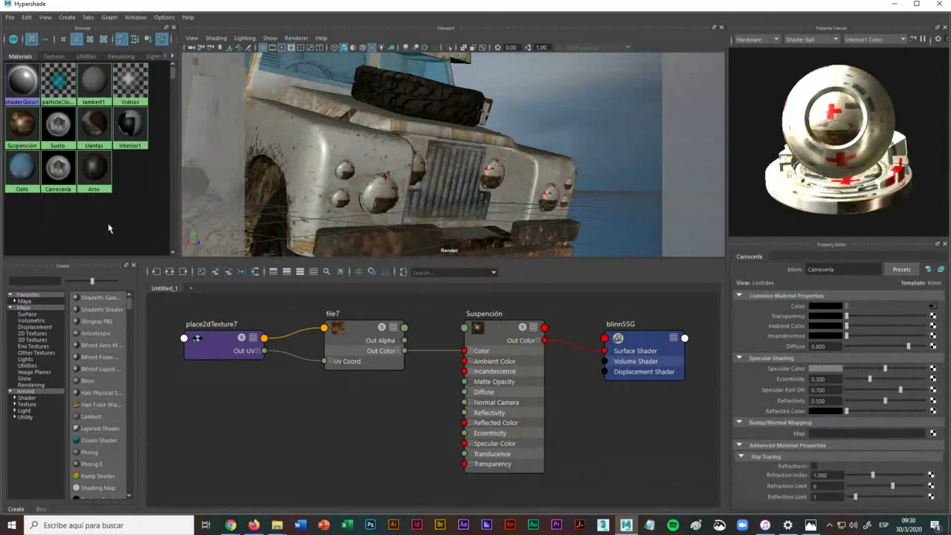
{"action": "left_click", "coordinate": [102, 383]}
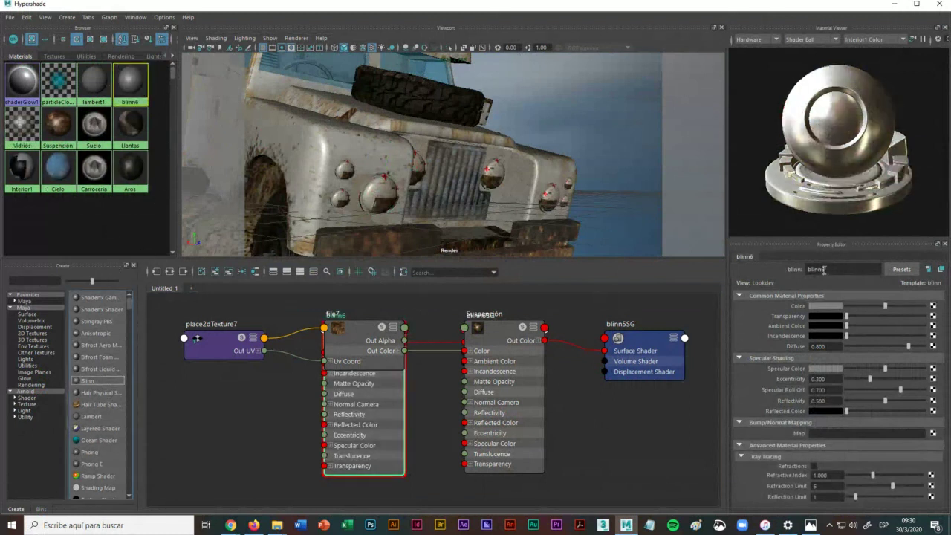
{"action": "left_click_drag", "start_coordinate": [844, 270], "coordinate": [781, 270]}
{"action": "type", "text": "Faros"}
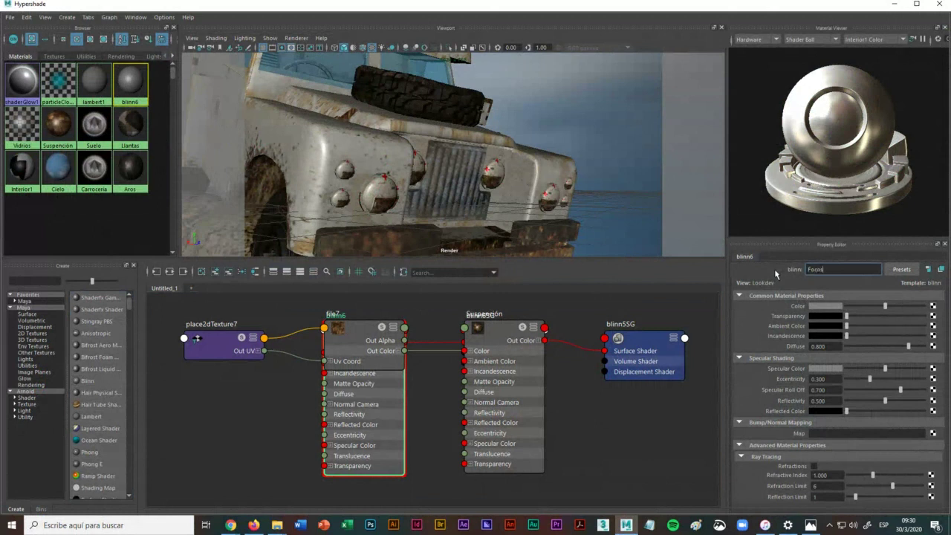
{"action": "key", "text": "Return"}
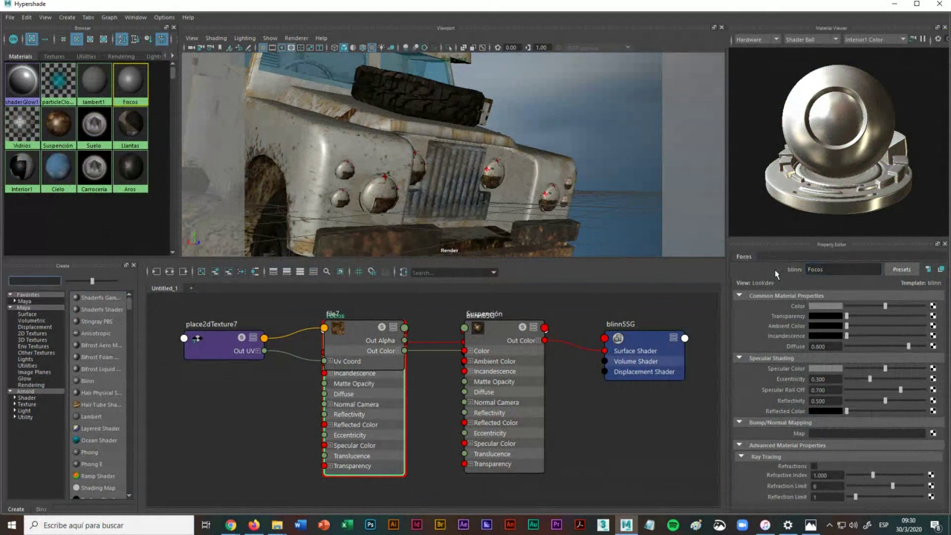
{"action": "right_click", "coordinate": [132, 81]}
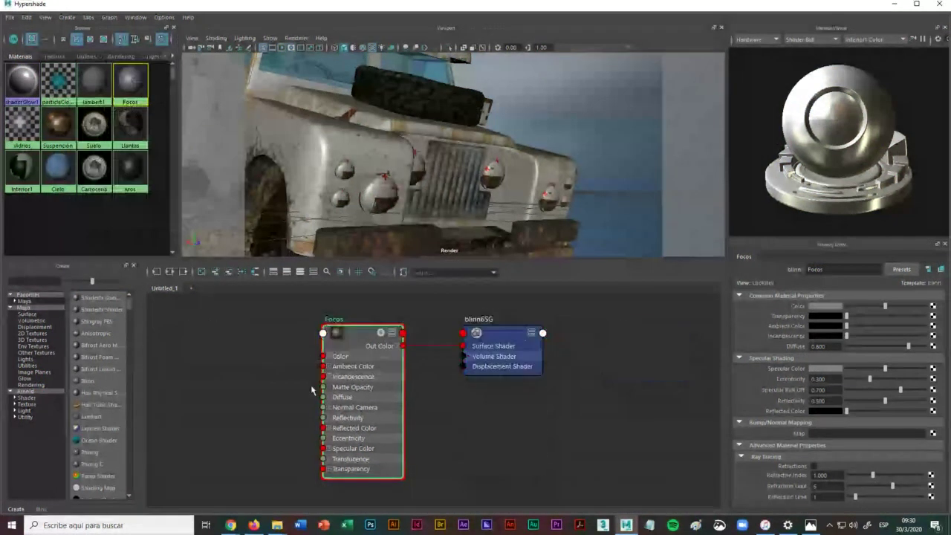
Step: Save the scene under its existing name in the project's scenes folder
{"action": "left_click", "coordinate": [896, 5]}
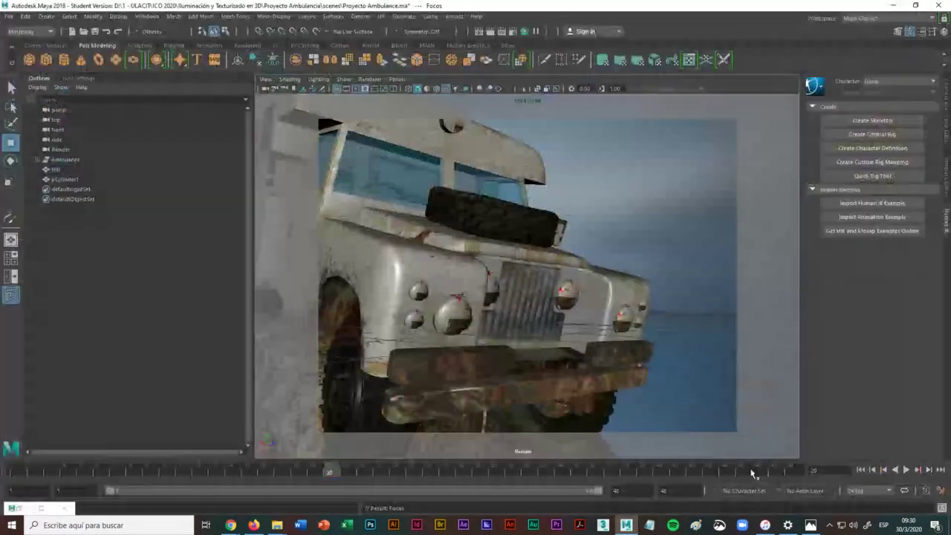
{"action": "left_click", "coordinate": [8, 16]}
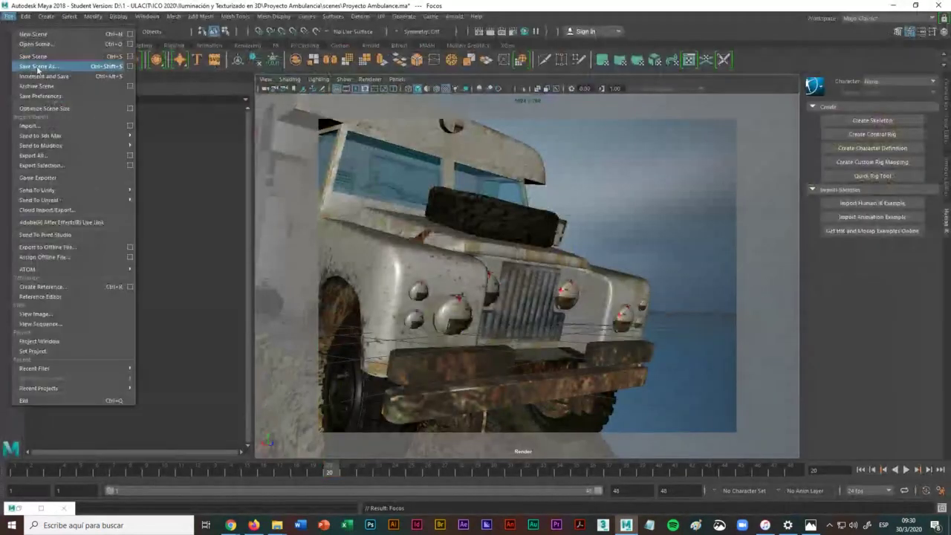
{"action": "left_click", "coordinate": [47, 67]}
{"action": "left_click", "coordinate": [453, 269]}
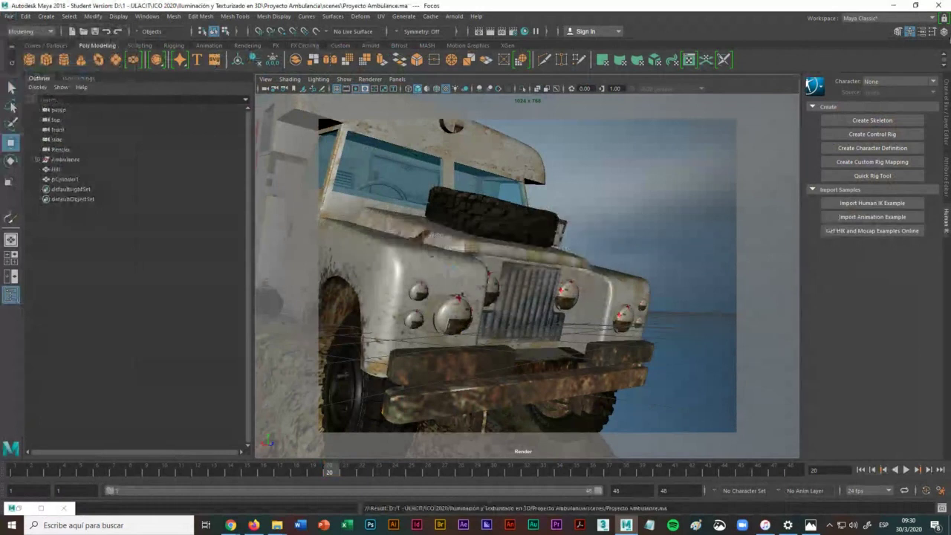
{"action": "left_click", "coordinate": [894, 6]}
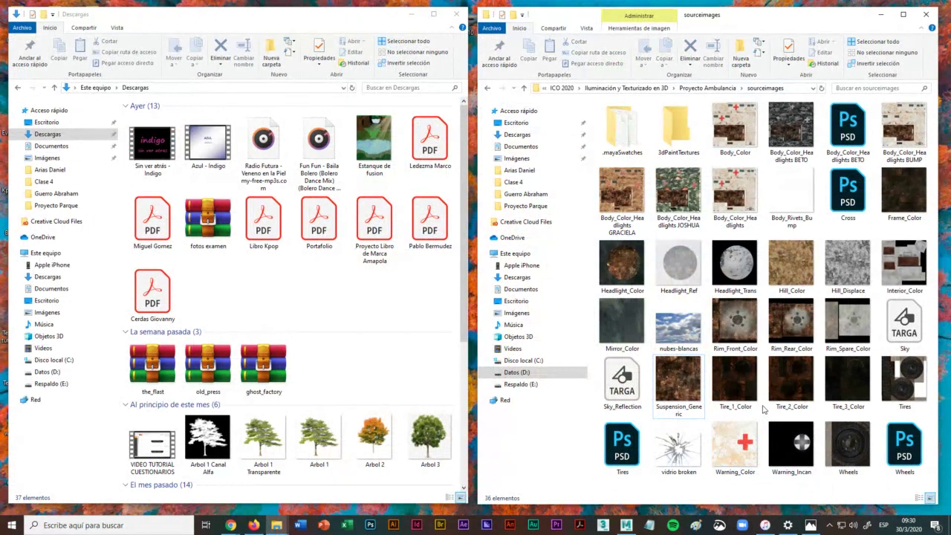
{"action": "left_click", "coordinate": [231, 526]}
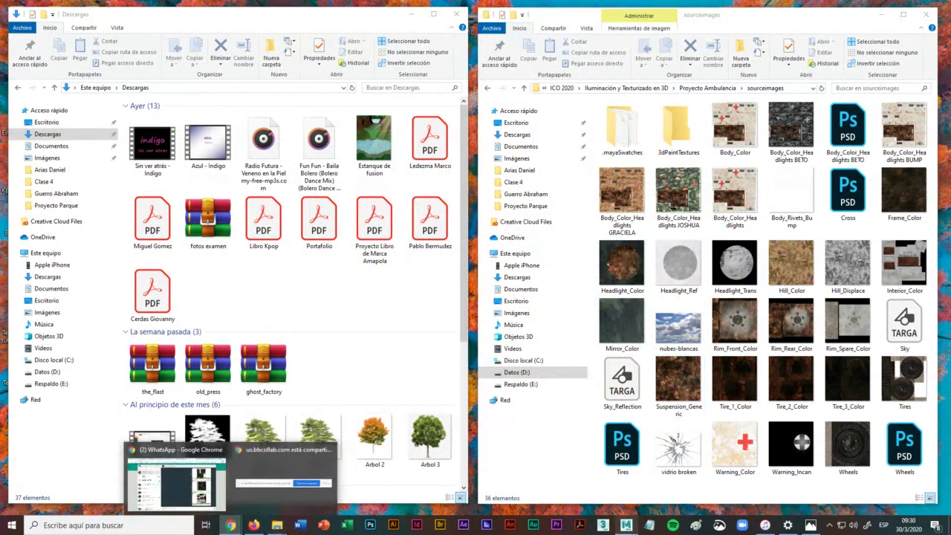
{"action": "left_click", "coordinate": [634, 528]}
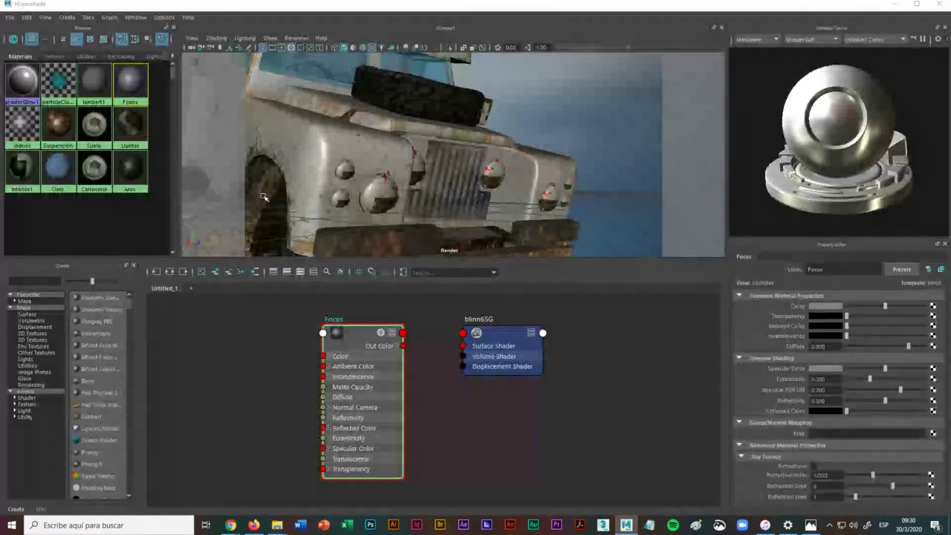
Step: Connect a File texture to the Color attribute of the Focos material
{"action": "right_click", "coordinate": [126, 74]}
{"action": "left_click", "coordinate": [129, 111]}
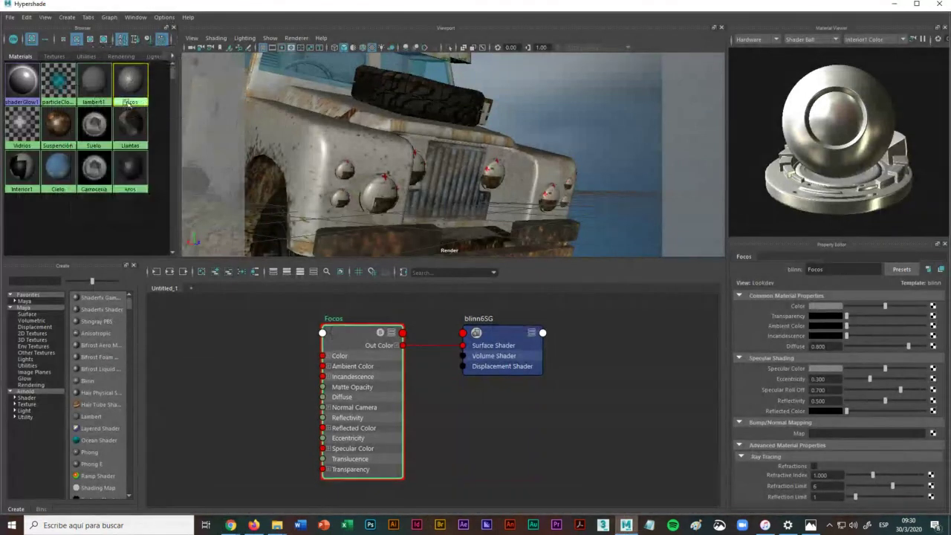
{"action": "left_click", "coordinate": [359, 340]}
{"action": "left_click", "coordinate": [933, 305]}
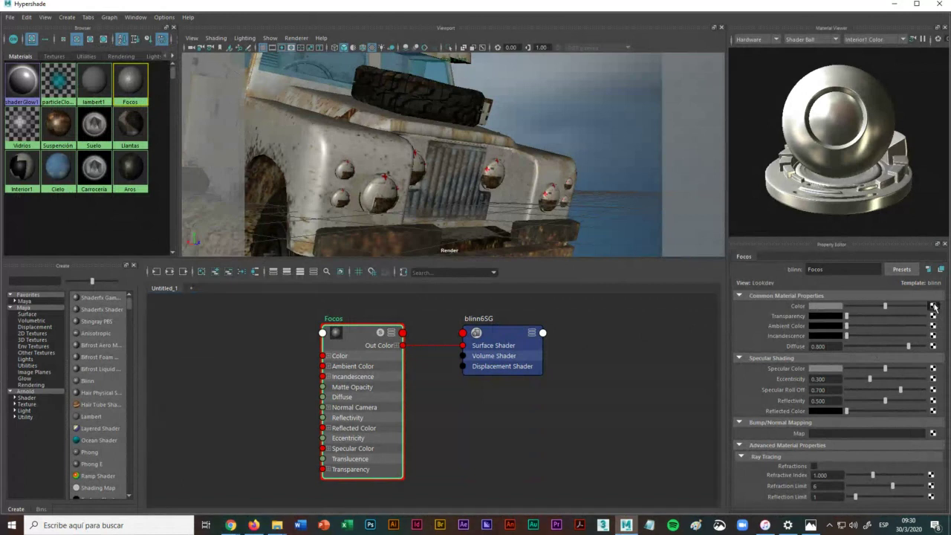
{"action": "left_click", "coordinate": [669, 165]}
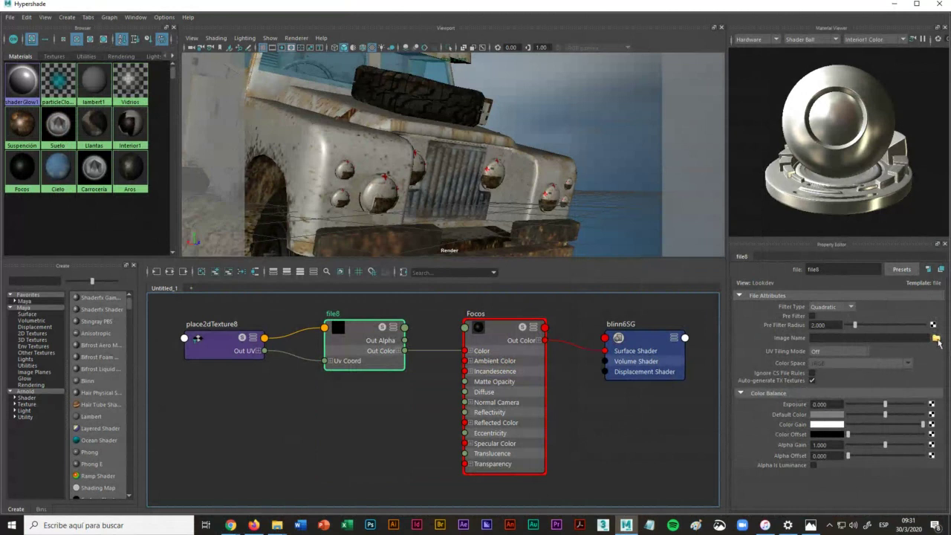
Step: Load Headlight_Trans.tif from the sourceimages folder as the image of the Focos color texture
{"action": "left_click", "coordinate": [936, 338]}
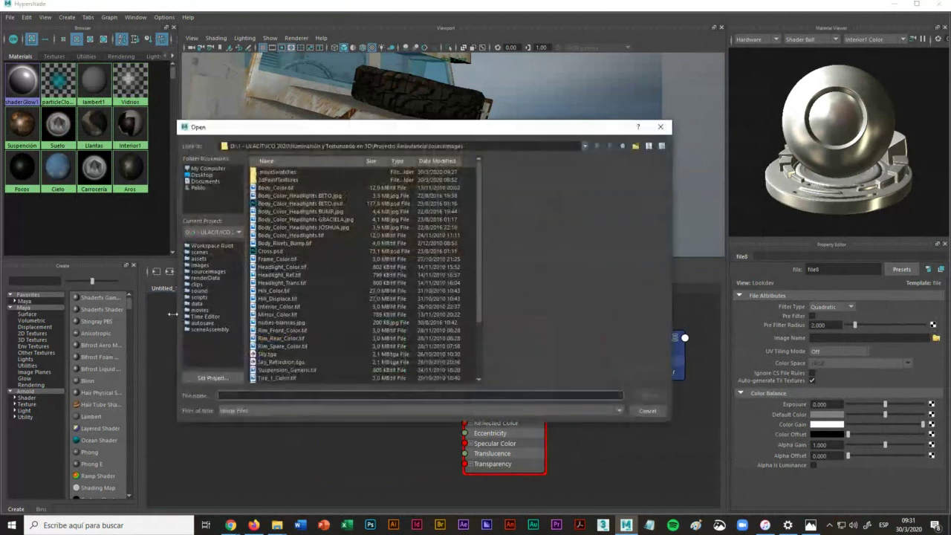
{"action": "scroll", "coordinate": [357, 316], "scroll_direction": "down", "scroll_amount": 3}
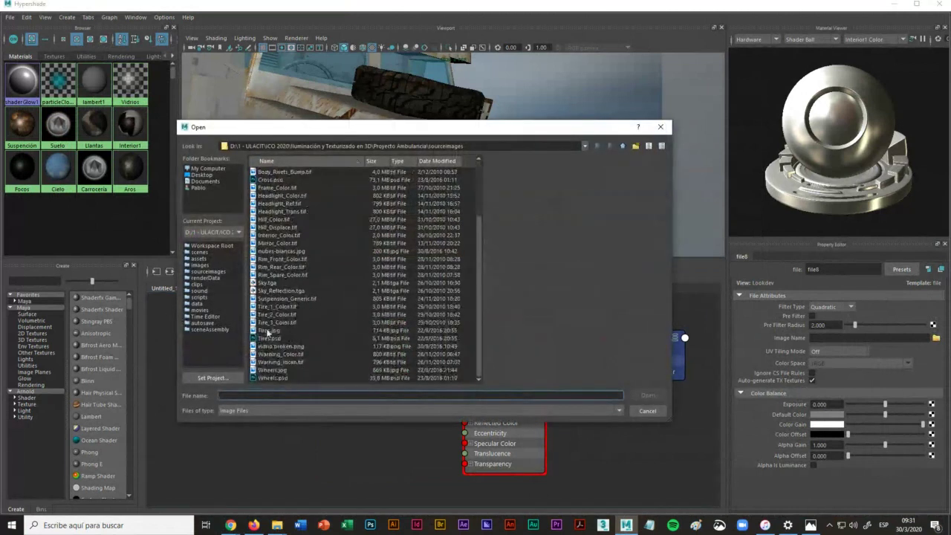
{"action": "left_click", "coordinate": [271, 329]}
{"action": "key", "text": "Up"}
{"action": "key", "text": "Up"}
{"action": "key", "text": "Up"}
{"action": "key", "text": "Up"}
{"action": "key", "text": "Up"}
{"action": "key", "text": "Up"}
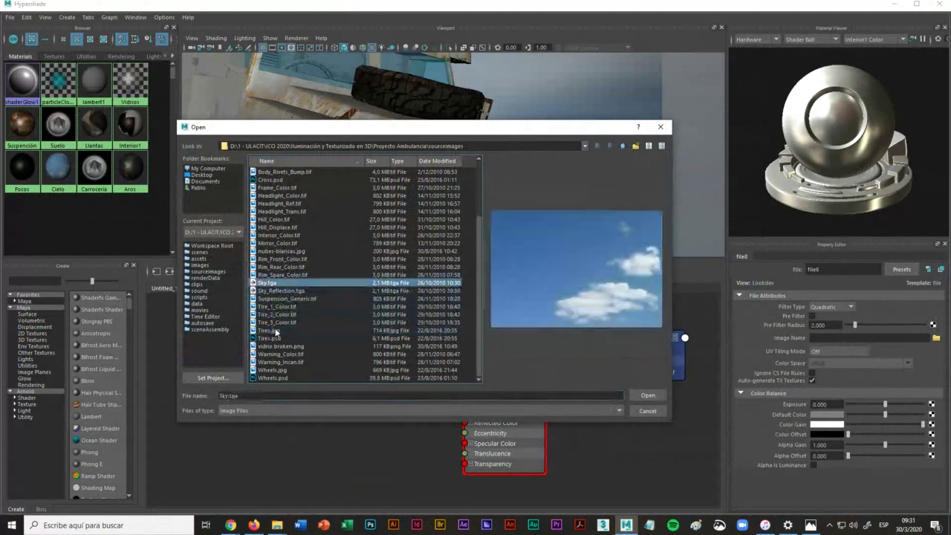
{"action": "key", "text": "Up"}
{"action": "key", "text": "Up"}
{"action": "key", "text": "Up"}
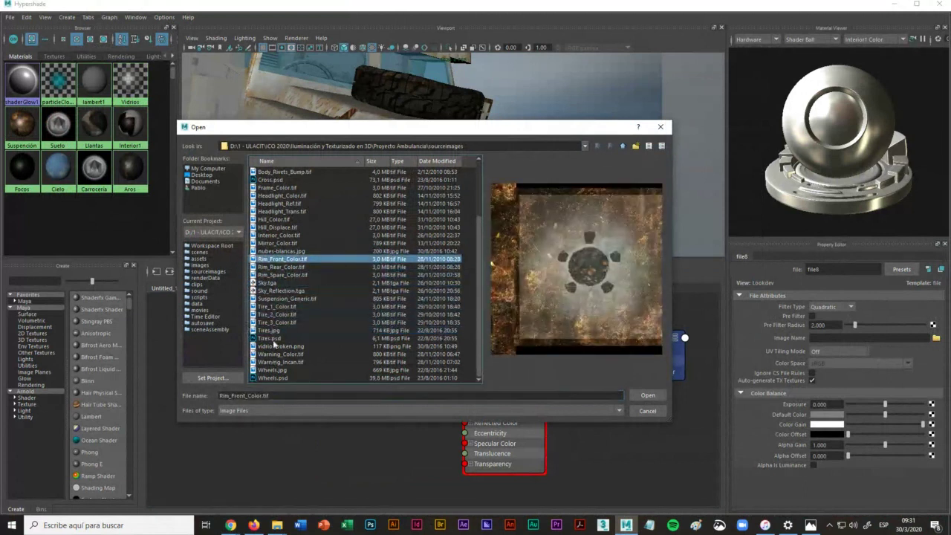
{"action": "left_click", "coordinate": [281, 195]}
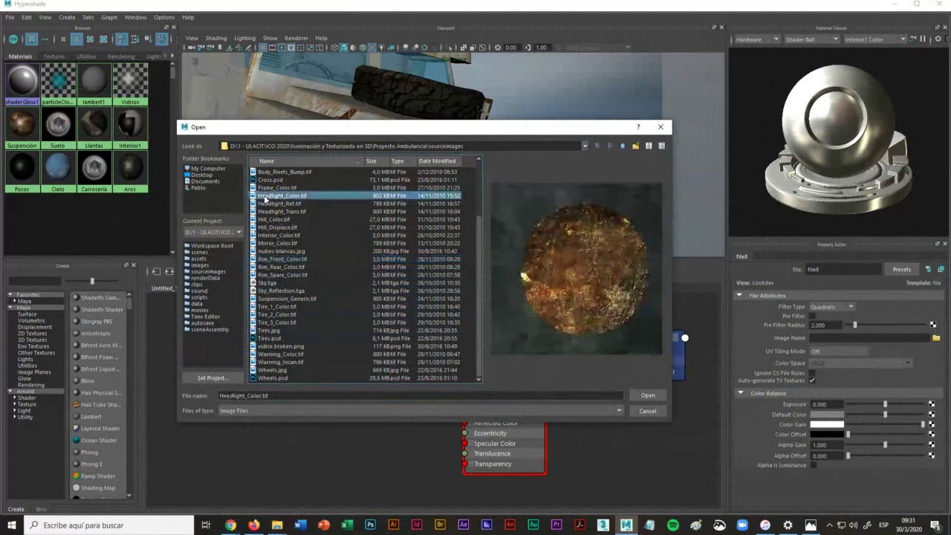
{"action": "key", "text": "Down"}
{"action": "key", "text": "Down"}
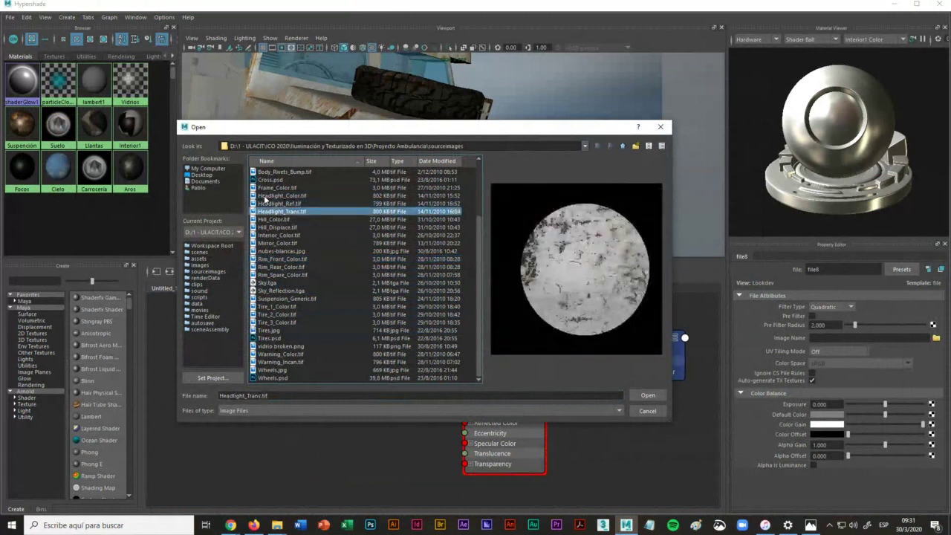
{"action": "left_click", "coordinate": [645, 394]}
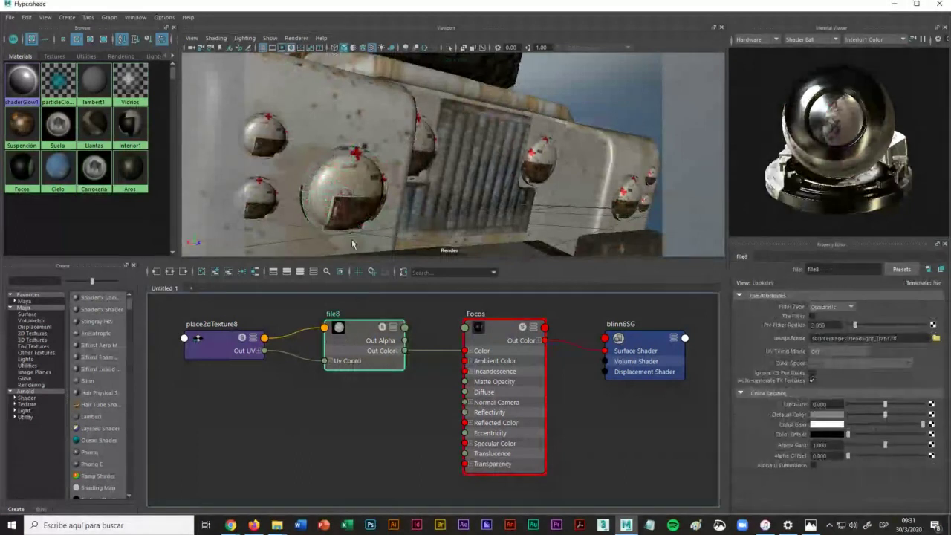
Step: Assign the Focos material to the large headlight on the near front fender and select its file texture node
{"action": "left_click", "coordinate": [352, 201]}
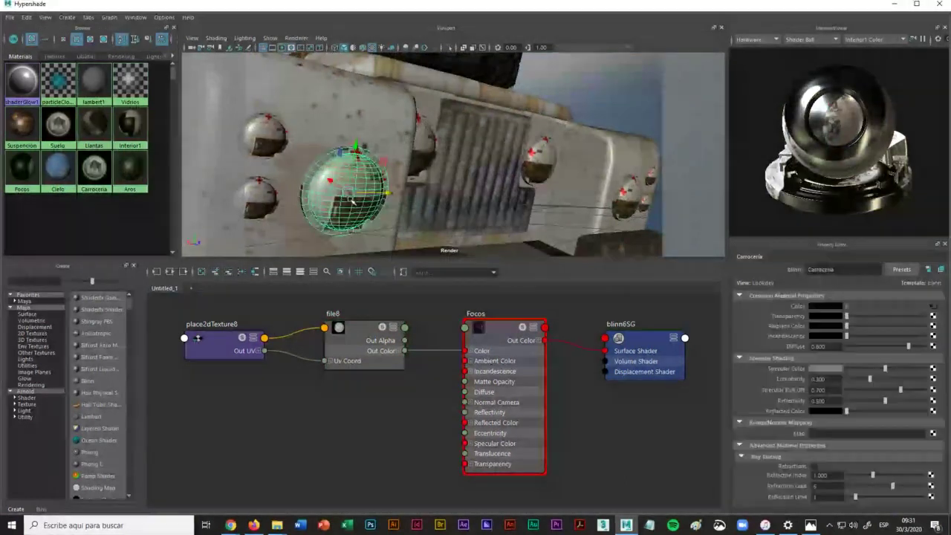
{"action": "right_click_drag", "start_coordinate": [358, 343], "coordinate": [372, 305]}
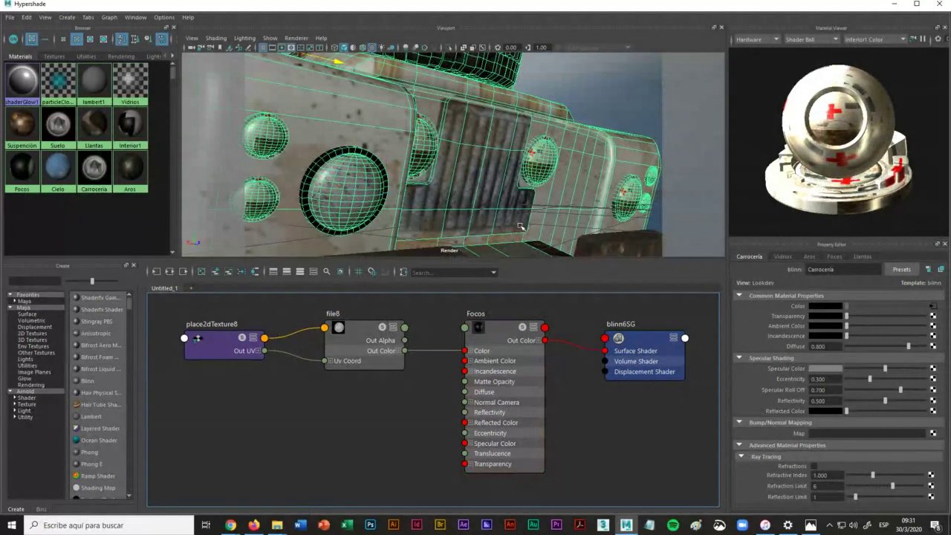
{"action": "left_click", "coordinate": [357, 334]}
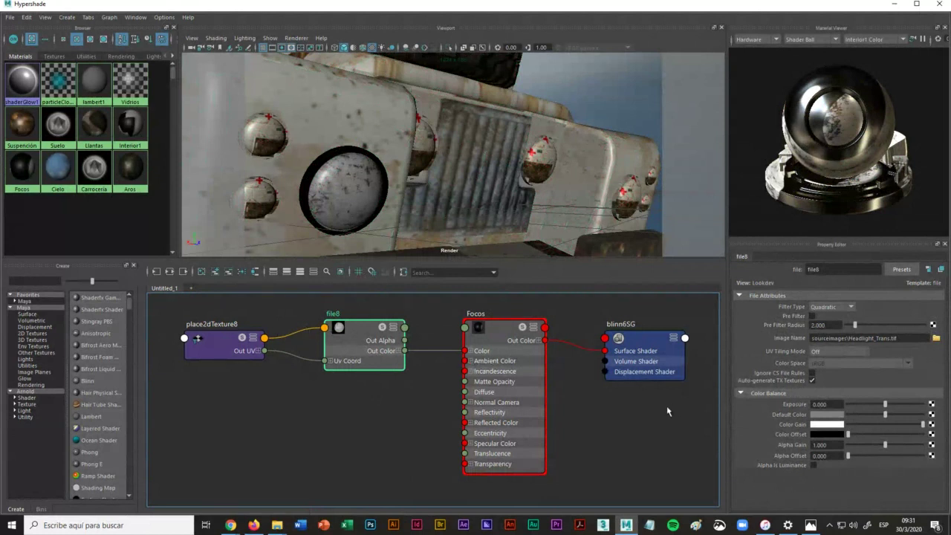
{"action": "left_click", "coordinate": [514, 340]}
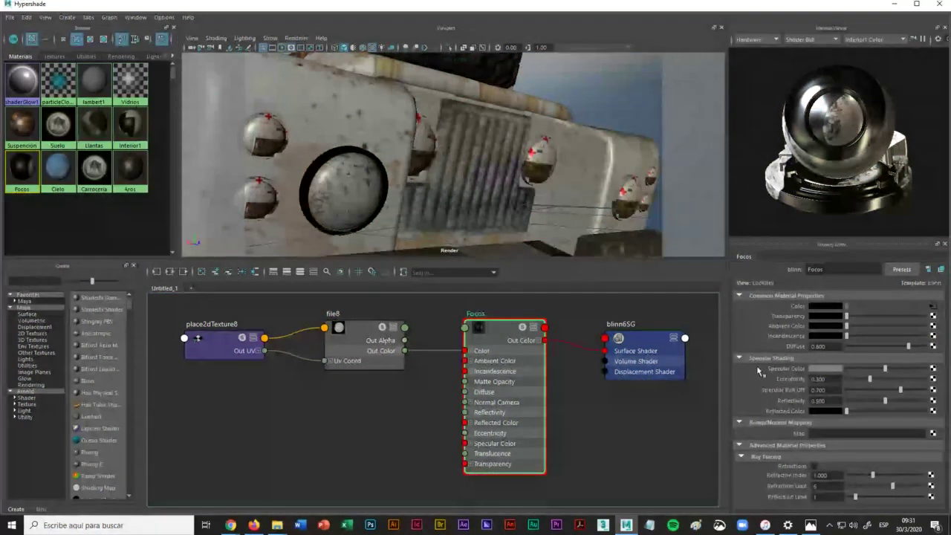
{"action": "left_click_drag", "start_coordinate": [492, 333], "coordinate": [507, 339]}
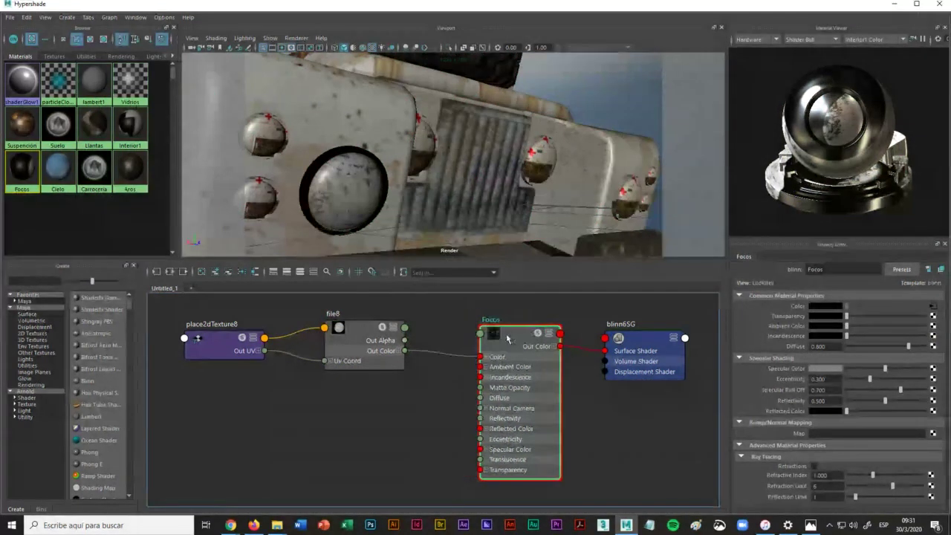
{"action": "key", "text": "ctrl+z"}
{"action": "key", "text": "ctrl+z"}
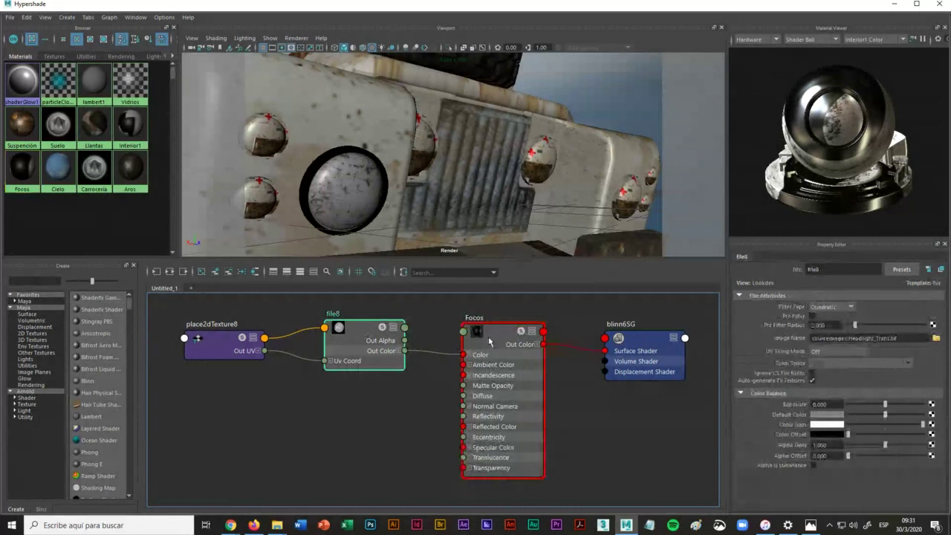
Step: Raise the Incandescence of the Focos material slightly above black and check the headlight on the vehicle
{"action": "left_click", "coordinate": [489, 340]}
{"action": "mouse_move", "coordinate": [490, 339]}
{"action": "left_mouse_down"}
{"action": "mouse_move", "coordinate": [505, 353]}
{"action": "mouse_move", "coordinate": [498, 341]}
{"action": "left_mouse_up"}
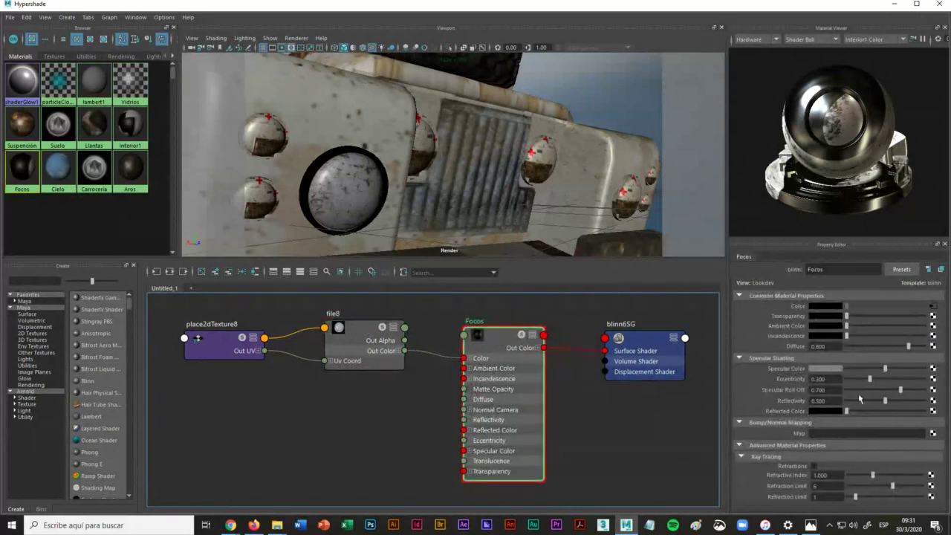
{"action": "left_click_drag", "start_coordinate": [846, 336], "coordinate": [856, 339]}
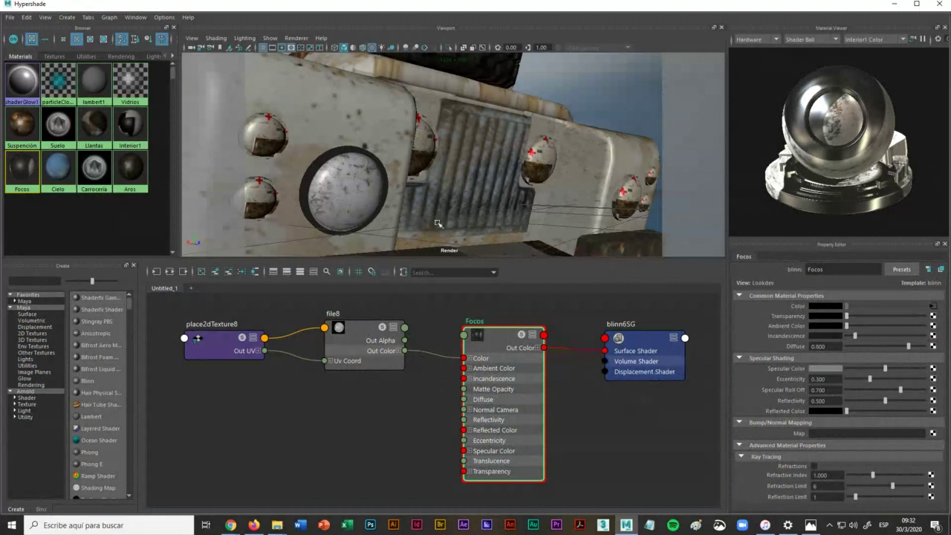
{"action": "scroll", "coordinate": [438, 223], "scroll_direction": "down", "scroll_amount": 5}
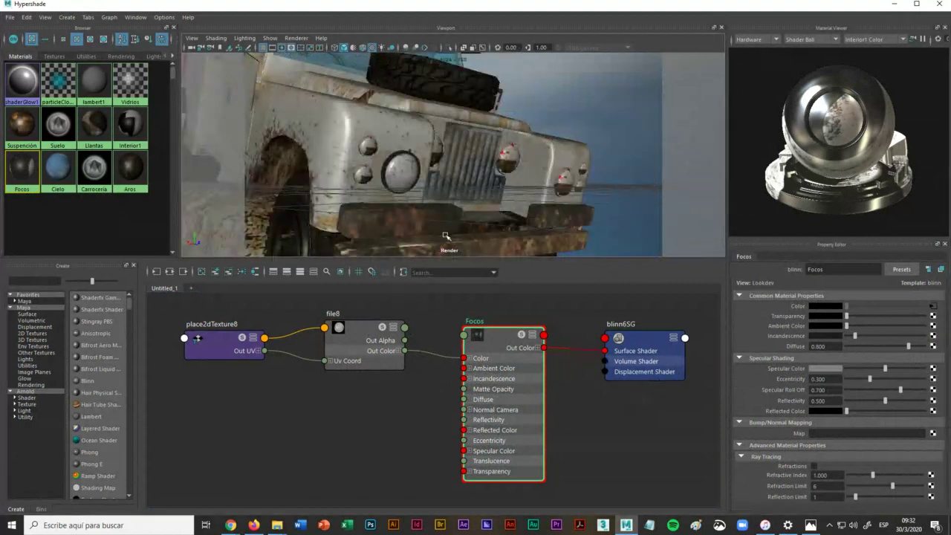
Step: Assign the Focos material to the remaining front lights: the small ones on both fenders, the two beside the grille and the far headlight
{"action": "scroll", "coordinate": [446, 236], "scroll_direction": "up", "scroll_amount": 5}
{"action": "left_click", "coordinate": [276, 203]}
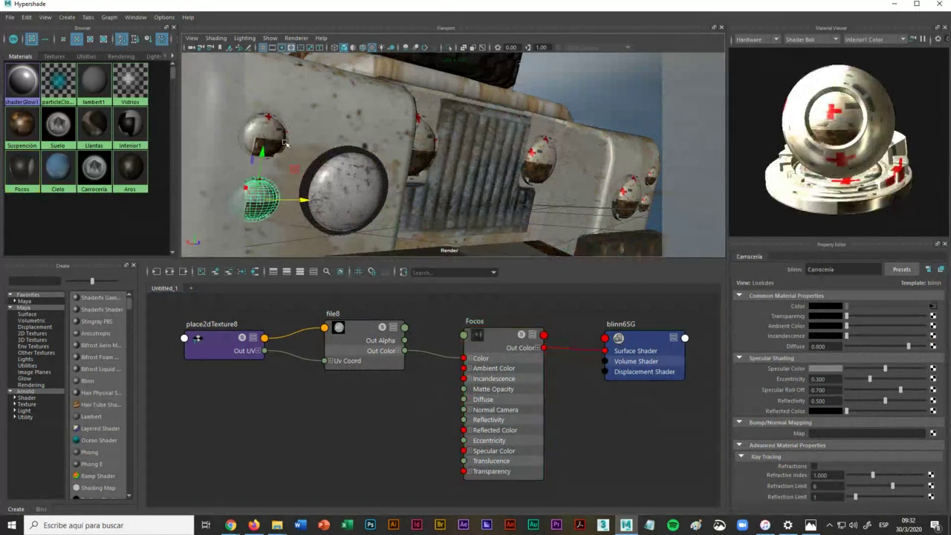
{"action": "key", "text": "shift+d"}
{"action": "key", "text": "shift+d"}
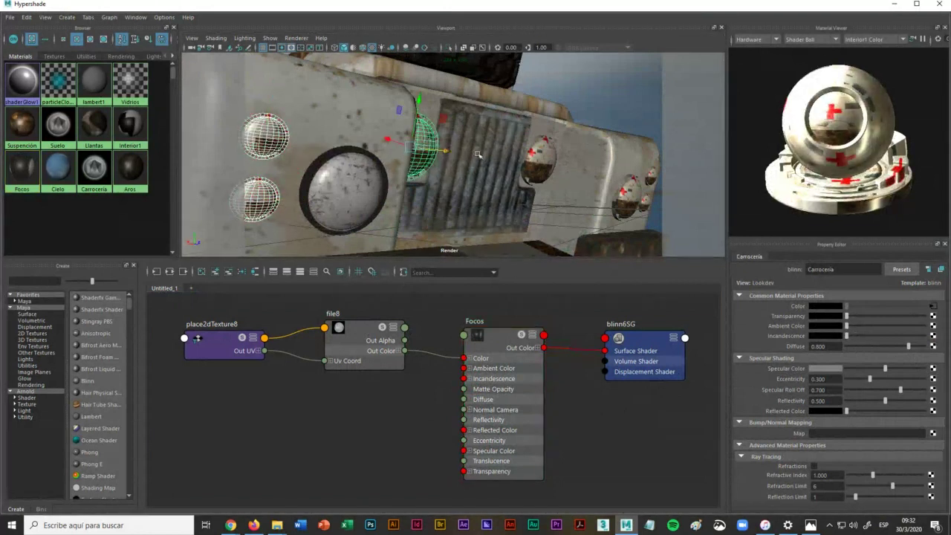
{"action": "key", "text": "shift+d"}
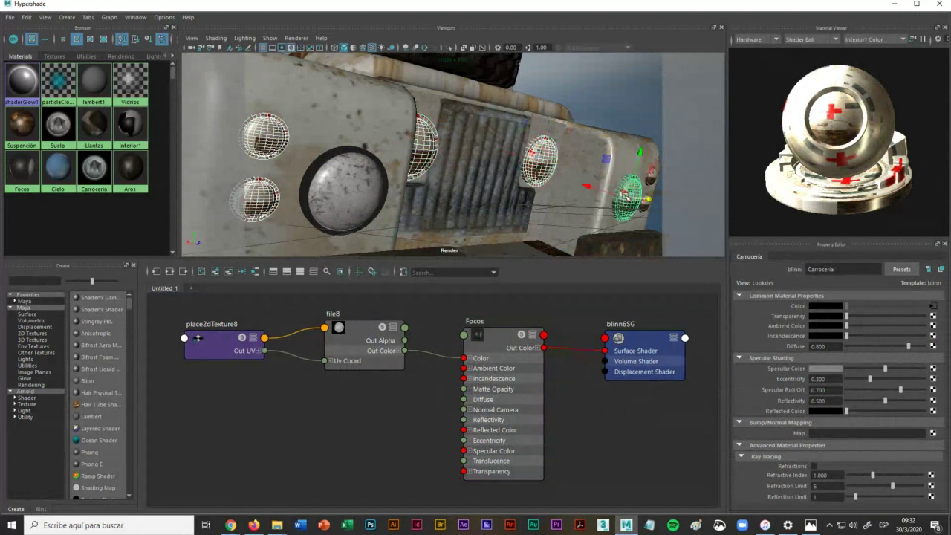
{"action": "left_click_drag", "start_coordinate": [626, 196], "coordinate": [573, 203], "text": "alt"}
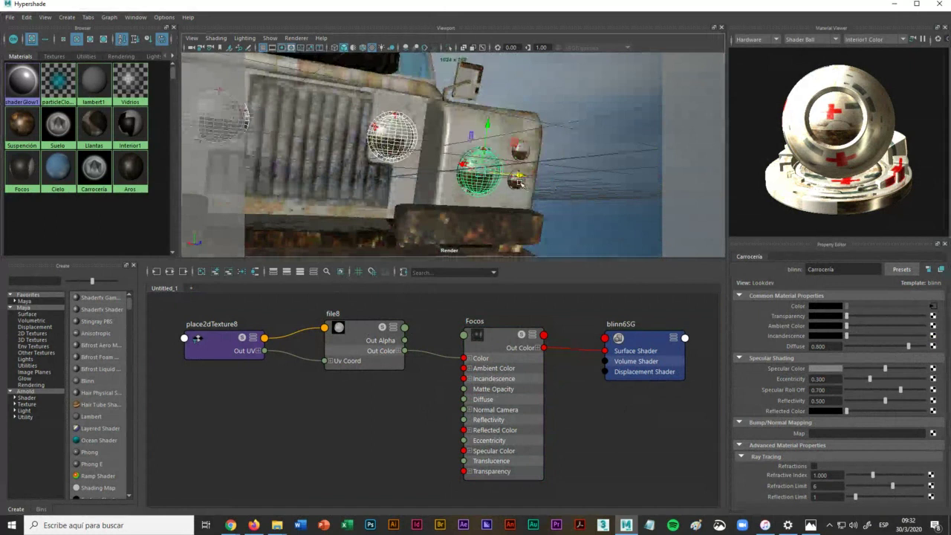
{"action": "left_click", "coordinate": [518, 179]}
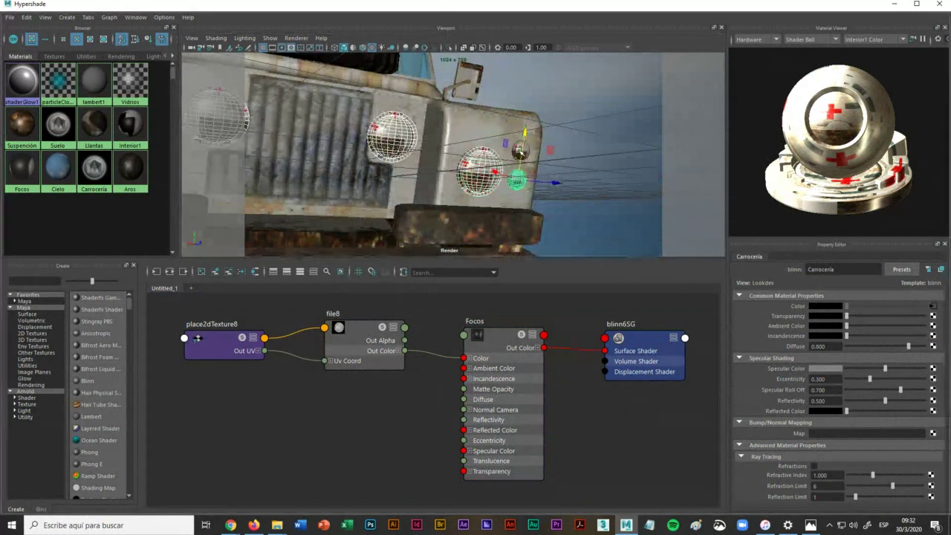
{"action": "scroll", "coordinate": [536, 171], "scroll_direction": "up", "scroll_amount": 3}
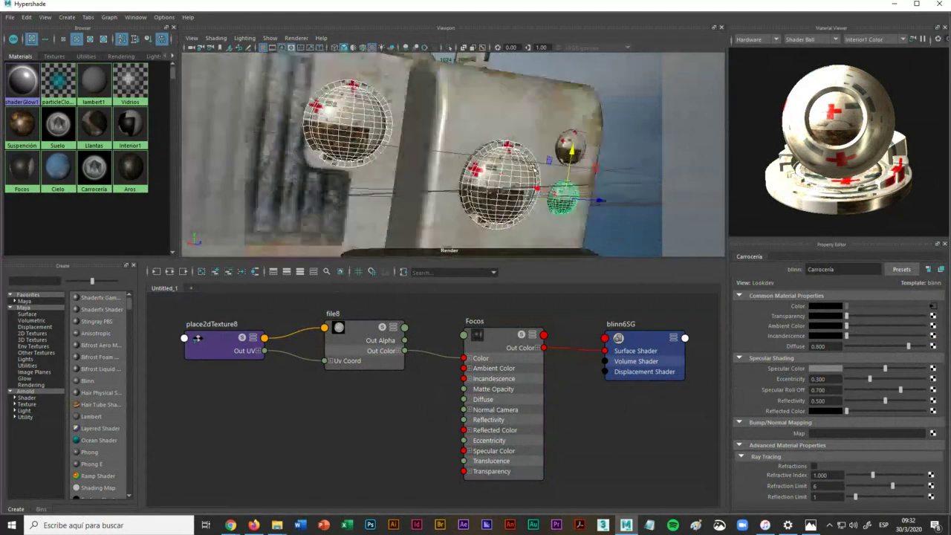
{"action": "left_click", "coordinate": [565, 142]}
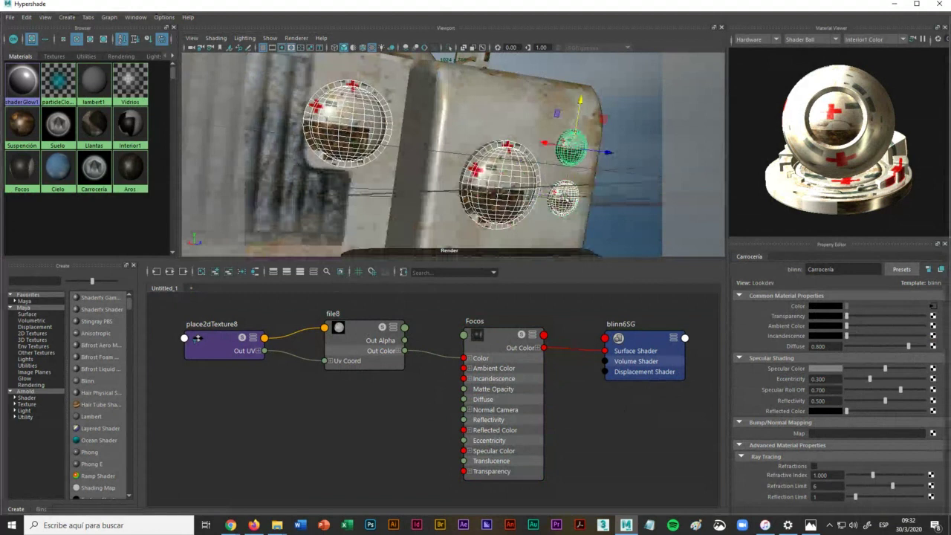
{"action": "scroll", "coordinate": [535, 171], "scroll_direction": "down", "scroll_amount": 3}
{"action": "mouse_move", "coordinate": [446, 178]}
{"action": "left_mouse_down", "text": "alt"}
{"action": "mouse_move", "coordinate": [477, 179]}
{"action": "mouse_move", "coordinate": [438, 181]}
{"action": "left_mouse_up", "text": "alt"}
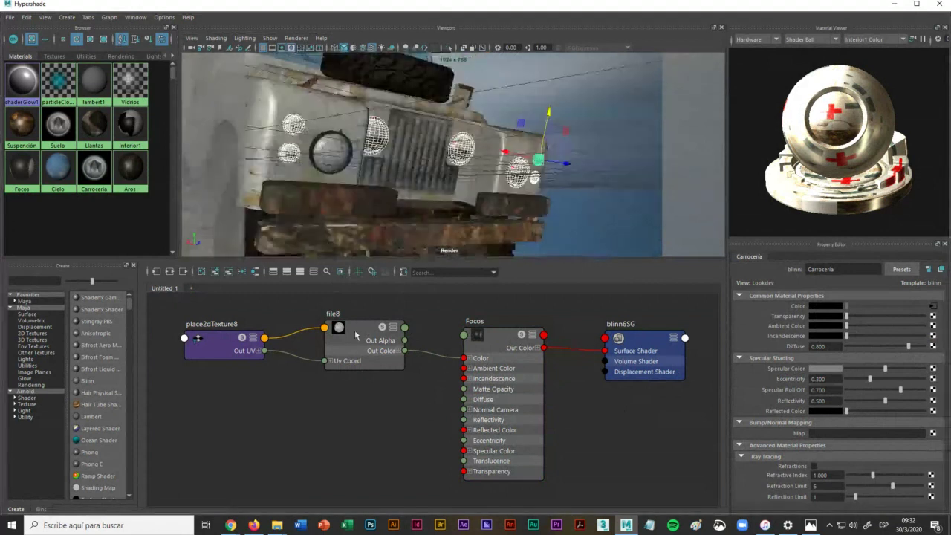
{"action": "right_click_drag", "start_coordinate": [356, 336], "coordinate": [369, 306]}
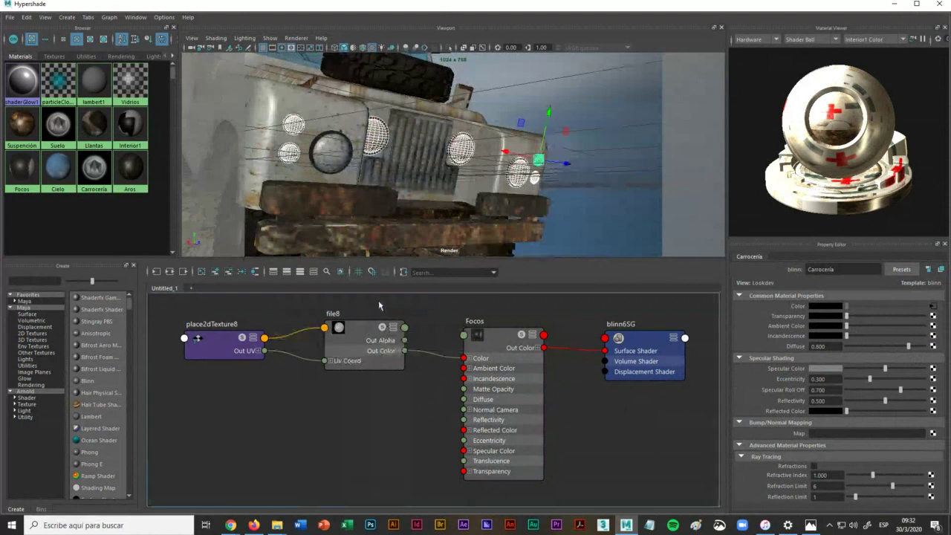
{"action": "left_click", "coordinate": [571, 221]}
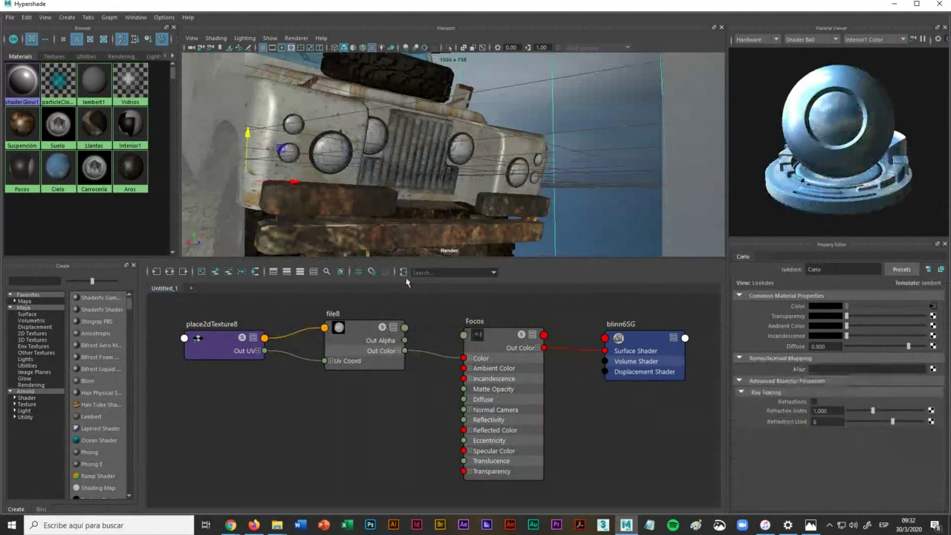
Step: Inspect the front of the vehicle up to the roof and select the round warning light above the windshield
{"action": "left_click_drag", "start_coordinate": [427, 214], "coordinate": [430, 215], "text": "alt"}
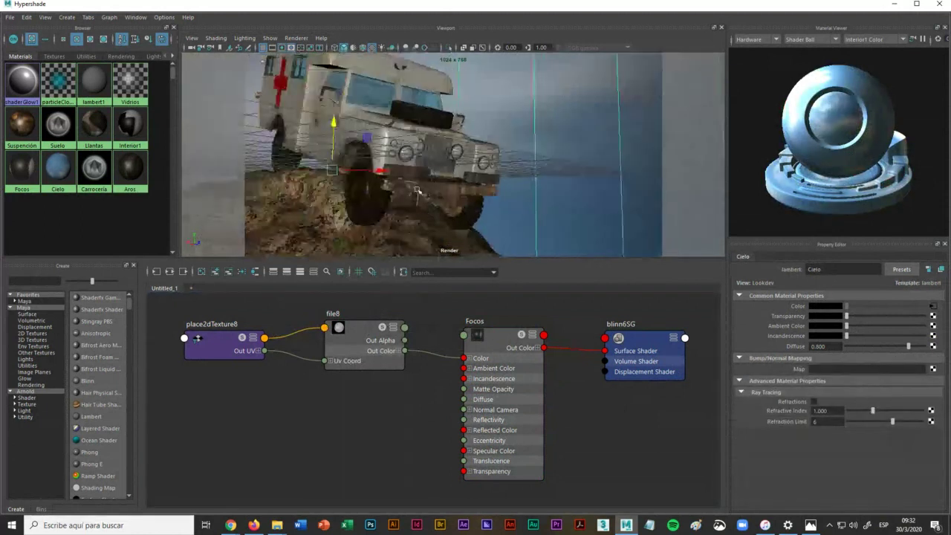
{"action": "left_click_drag", "start_coordinate": [414, 180], "coordinate": [392, 122], "text": "alt"}
{"action": "scroll", "coordinate": [392, 121], "scroll_direction": "up", "scroll_amount": 5}
{"action": "left_click", "coordinate": [338, 92]}
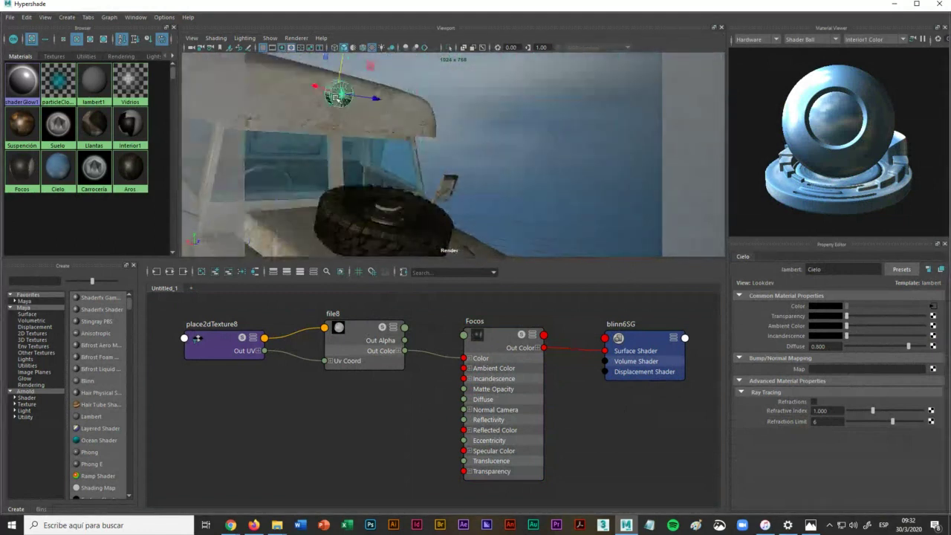
Step: Switch to File Explorer, look for the Rim_Spare_Color texture in the sourceimages folder and return to the Hypershade
{"action": "left_click", "coordinate": [895, 4]}
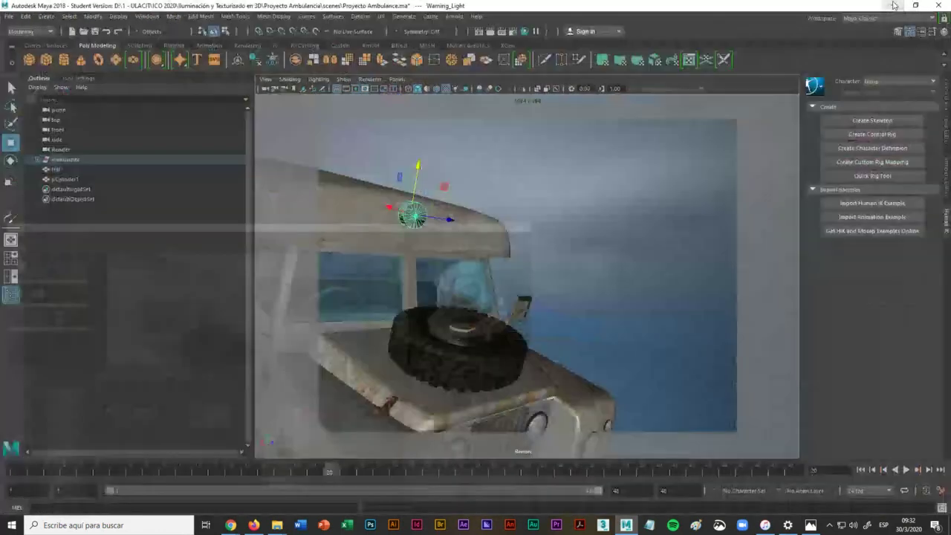
{"action": "left_click", "coordinate": [894, 5]}
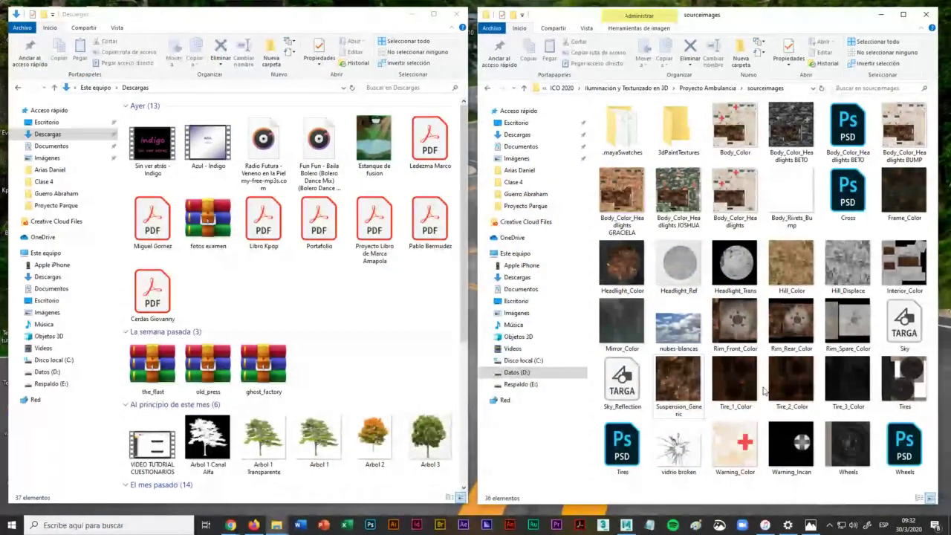
{"action": "left_click", "coordinate": [858, 321]}
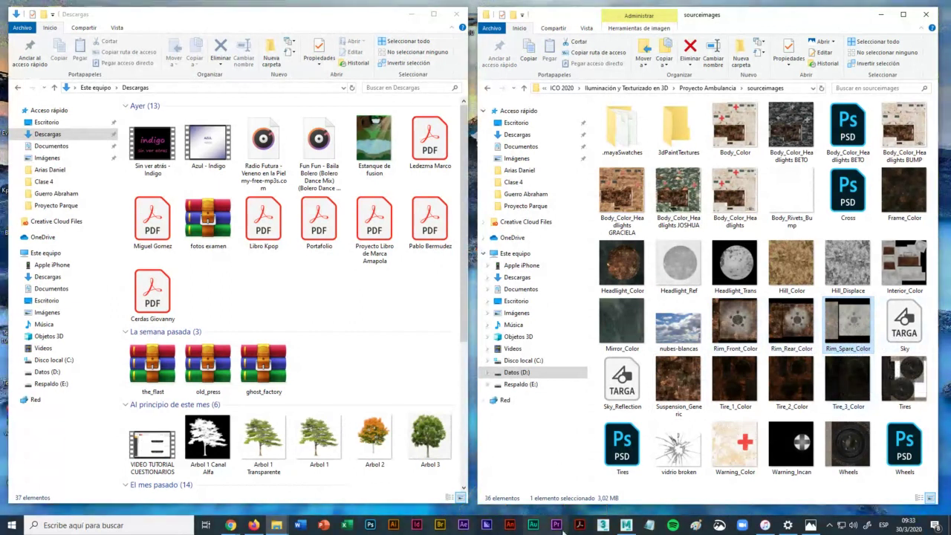
{"action": "left_click", "coordinate": [627, 526]}
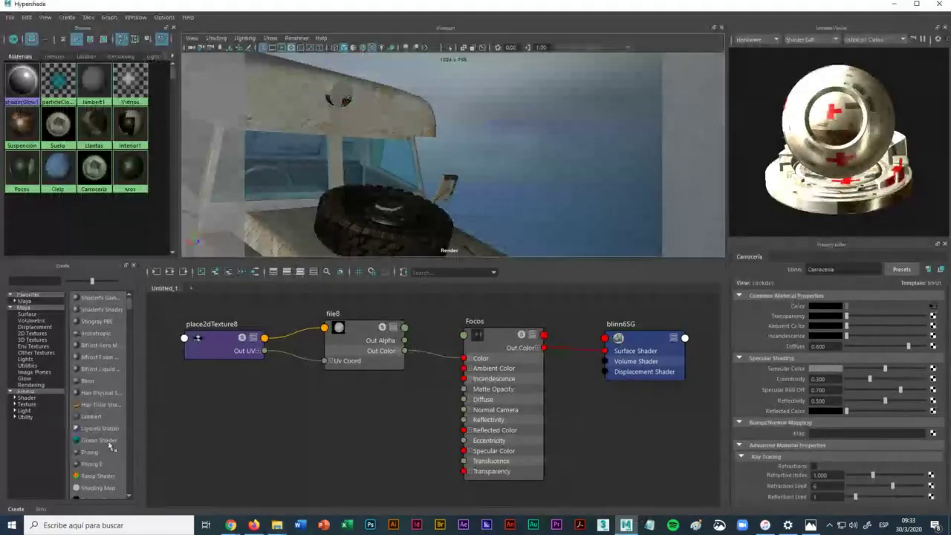
Step: Create a new Blinn material and name it Rim
{"action": "left_click", "coordinate": [88, 381]}
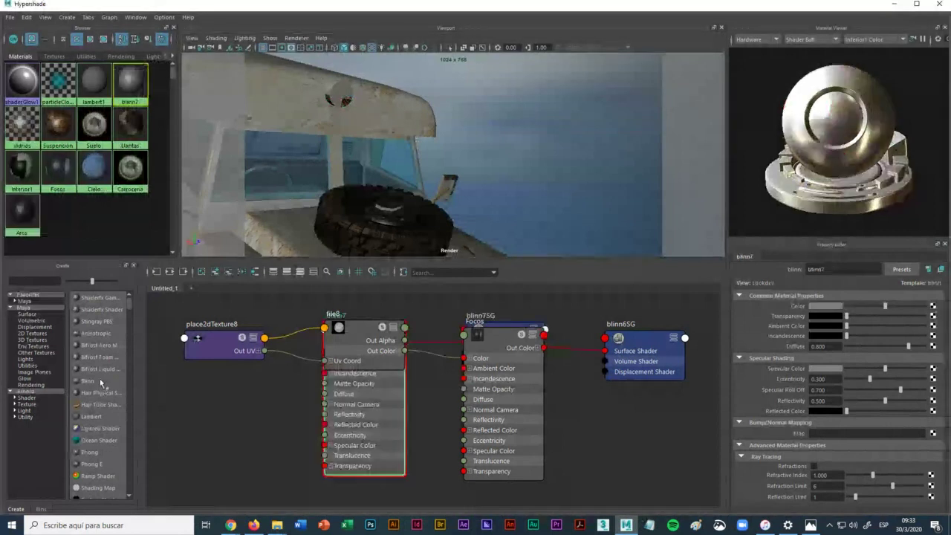
{"action": "double_click", "coordinate": [829, 268]}
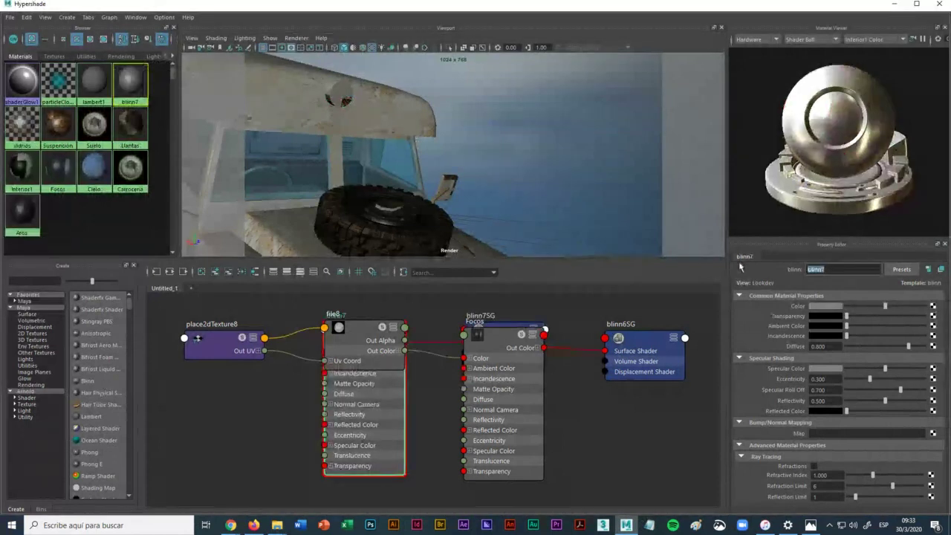
{"action": "type", "text": "Rim"}
{"action": "key", "text": "Return"}
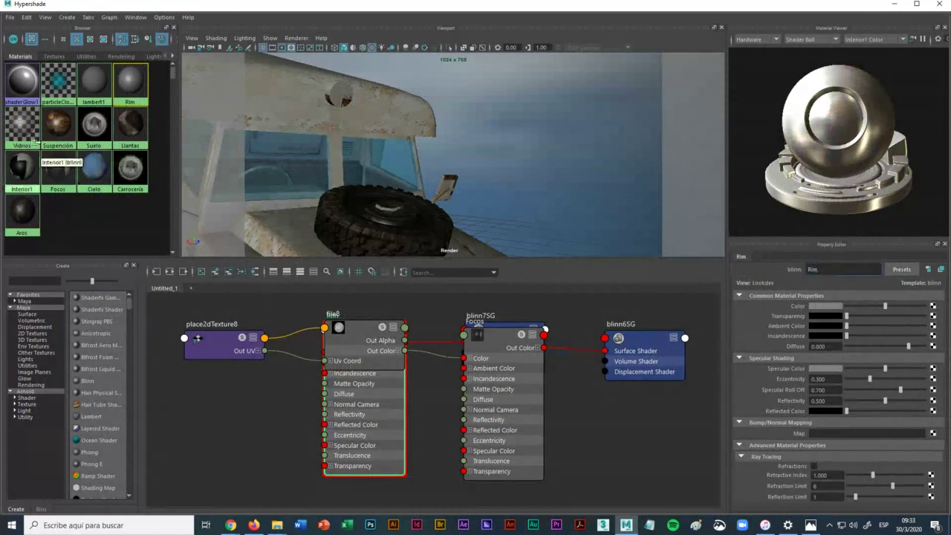
Step: Graph the network of the Rim material and connect a File texture to its Color attribute
{"action": "right_click", "coordinate": [130, 87]}
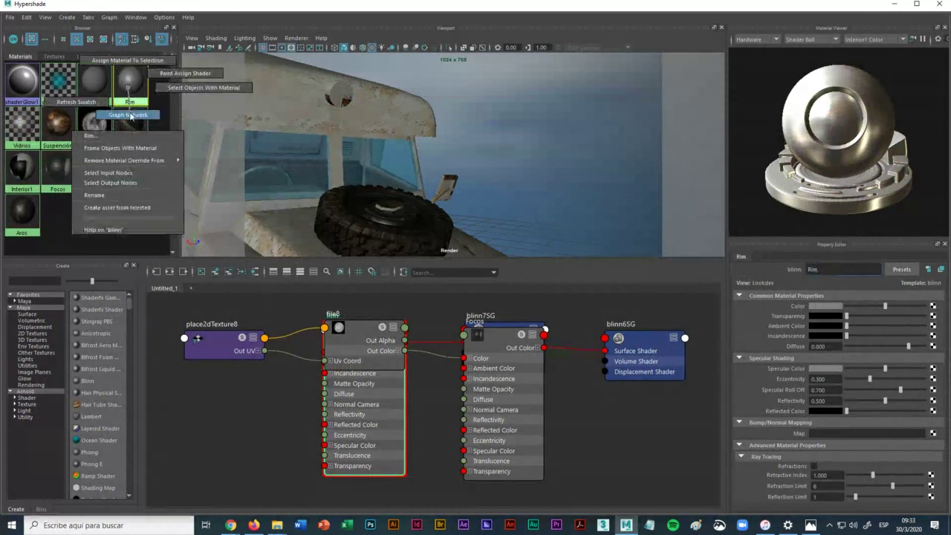
{"action": "left_click", "coordinate": [132, 112]}
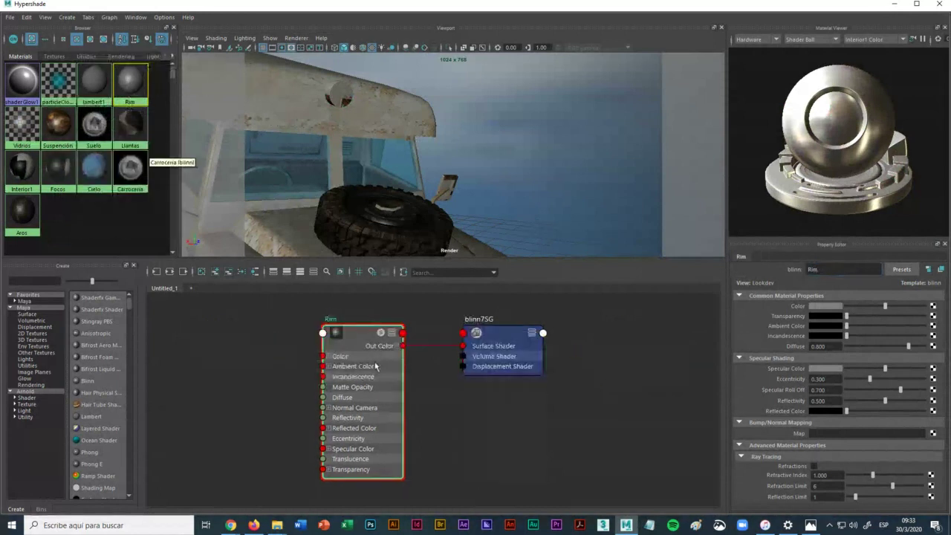
{"action": "left_click", "coordinate": [934, 307]}
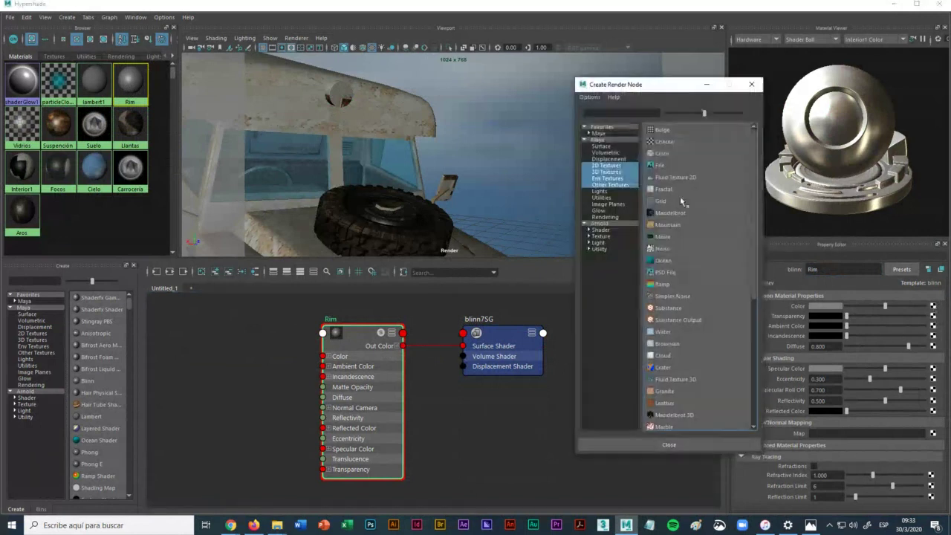
{"action": "left_click", "coordinate": [676, 165]}
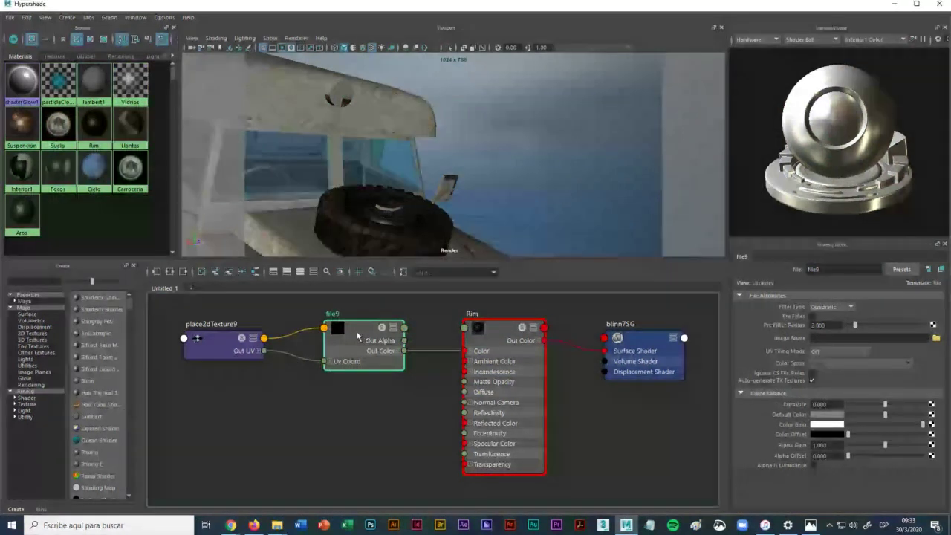
Step: Switch to File Explorer and open Suspension_Generic.tif from the sourceimages folder in the photo viewer
{"action": "left_click", "coordinate": [895, 4]}
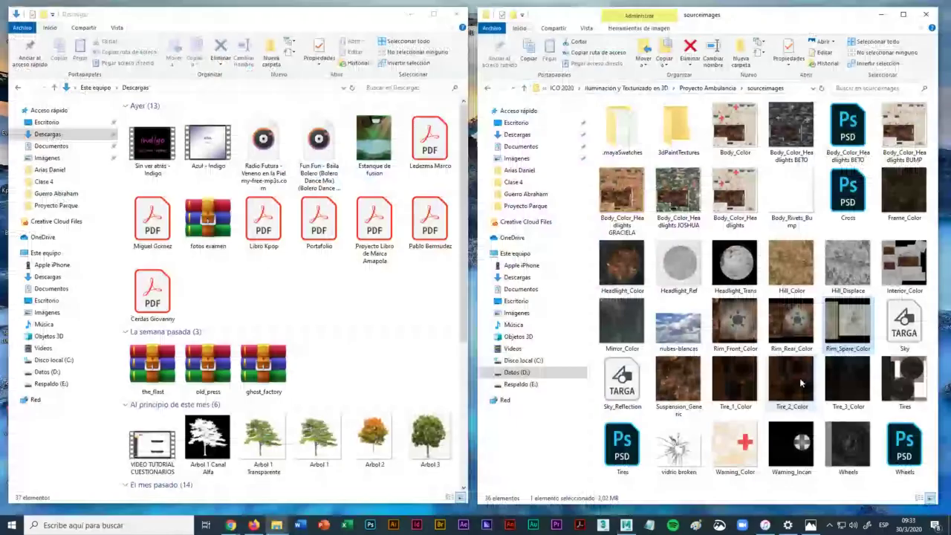
{"action": "left_click", "coordinate": [677, 394]}
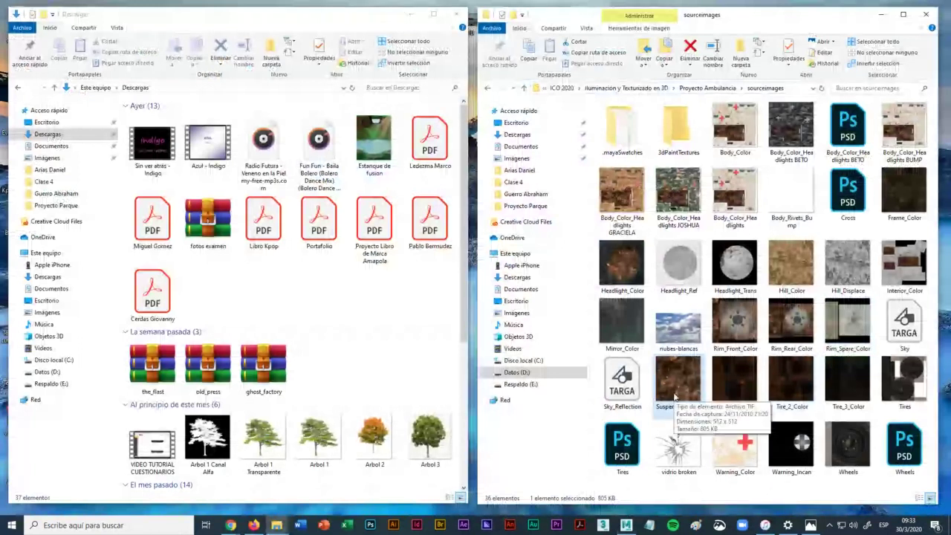
{"action": "double_click", "coordinate": [676, 395]}
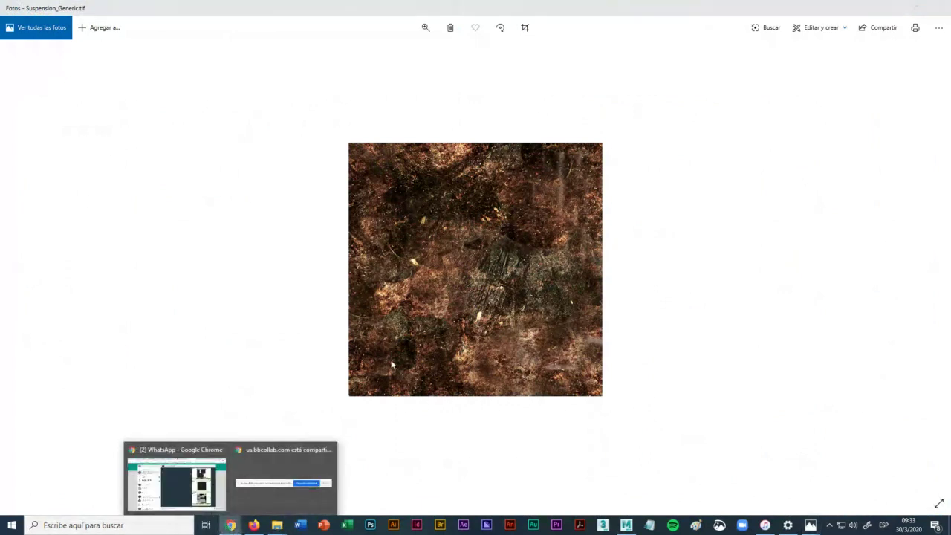
Step: Switch to WhatsApp Web and send the texture screenshot to the Iluminación y Texturizado group with the caption "Textura Suspención"
{"action": "left_click", "coordinate": [185, 456]}
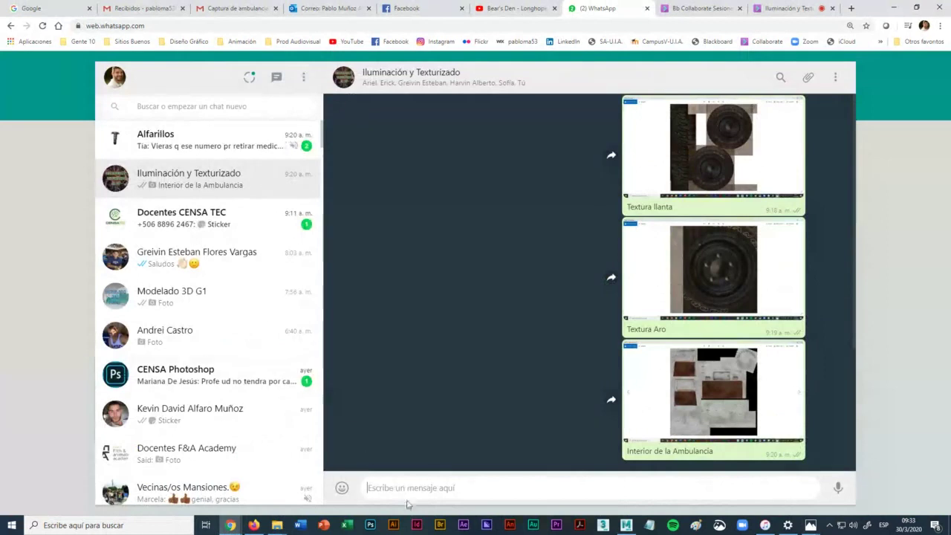
{"action": "key", "text": "ctrl+v"}
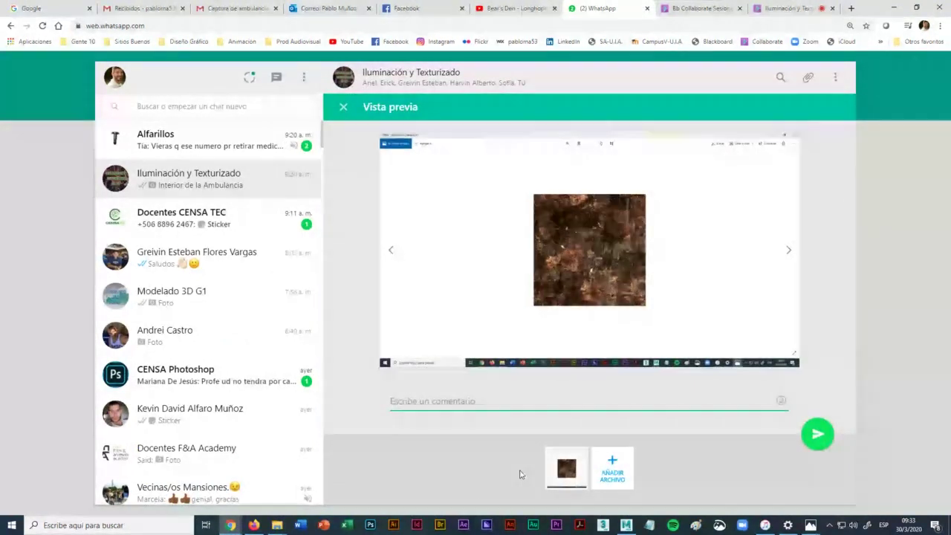
{"action": "type", "text": "Textura Suspención"}
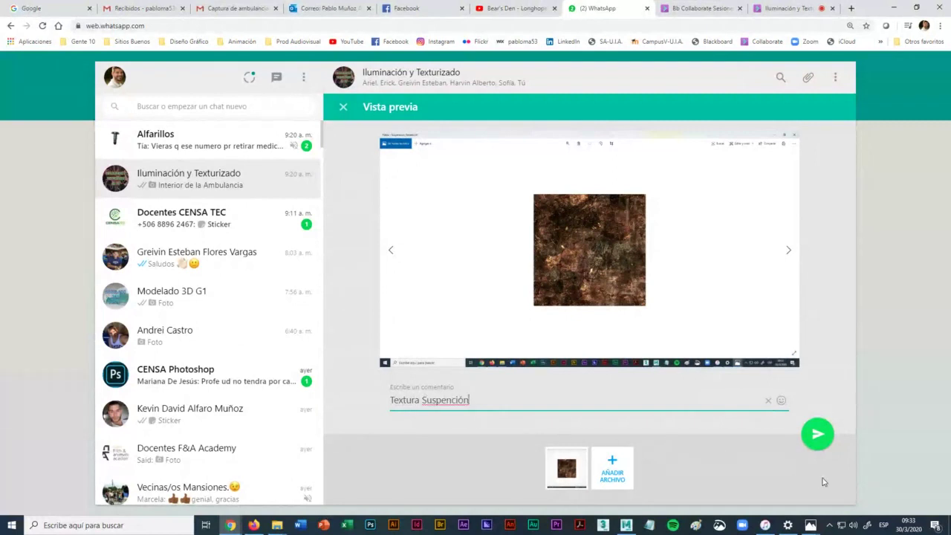
{"action": "left_click", "coordinate": [818, 434]}
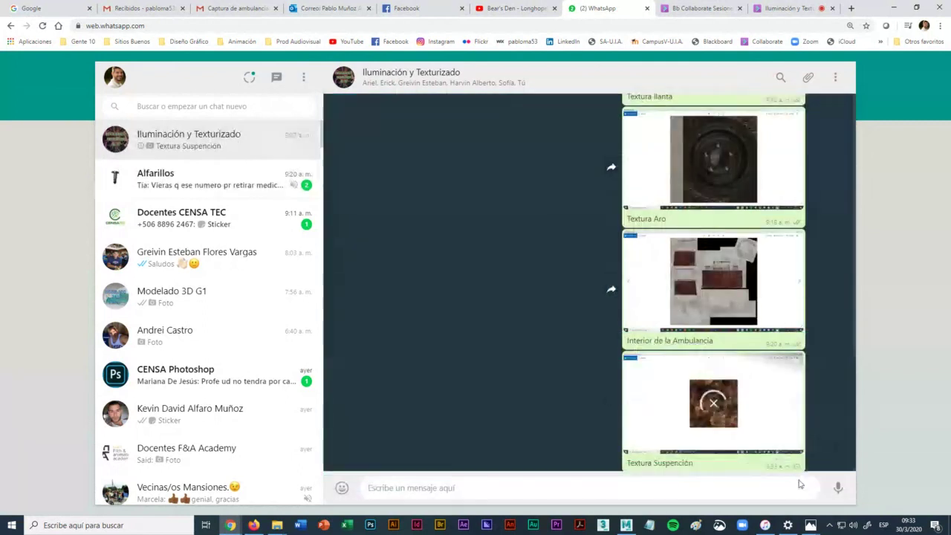
Step: Check the unread message in the Docentes CENSA TEC chat, go back to the Iluminación y Texturizado group and minimize the browser
{"action": "left_click", "coordinate": [253, 227]}
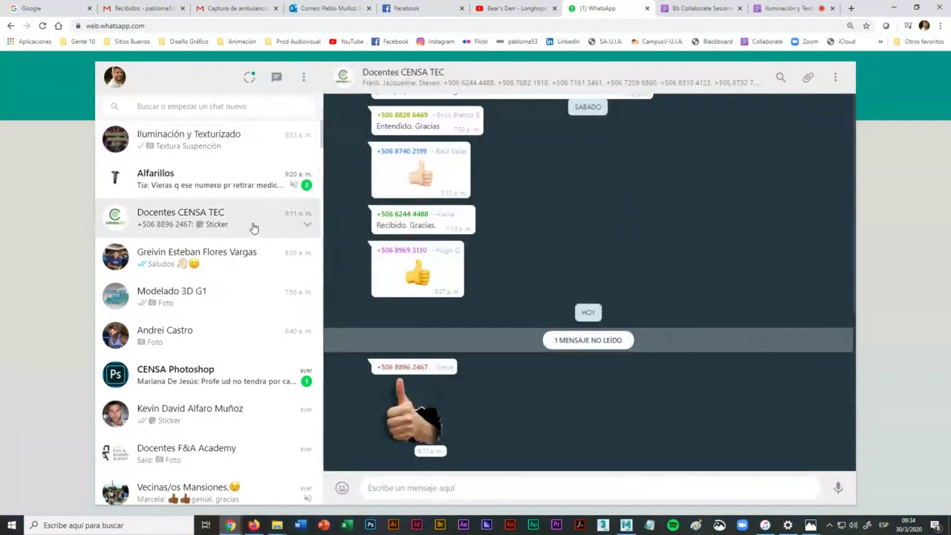
{"action": "left_click", "coordinate": [249, 145]}
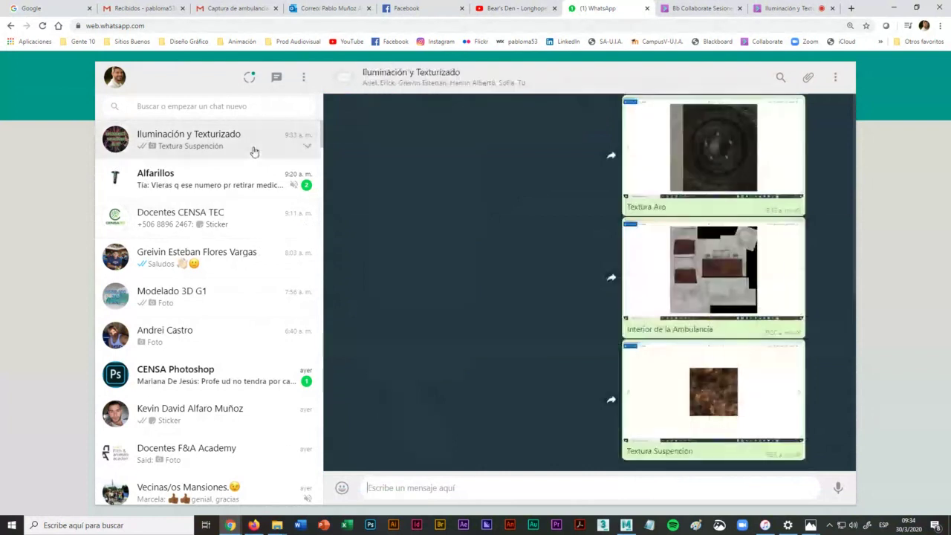
{"action": "left_click", "coordinate": [894, 8]}
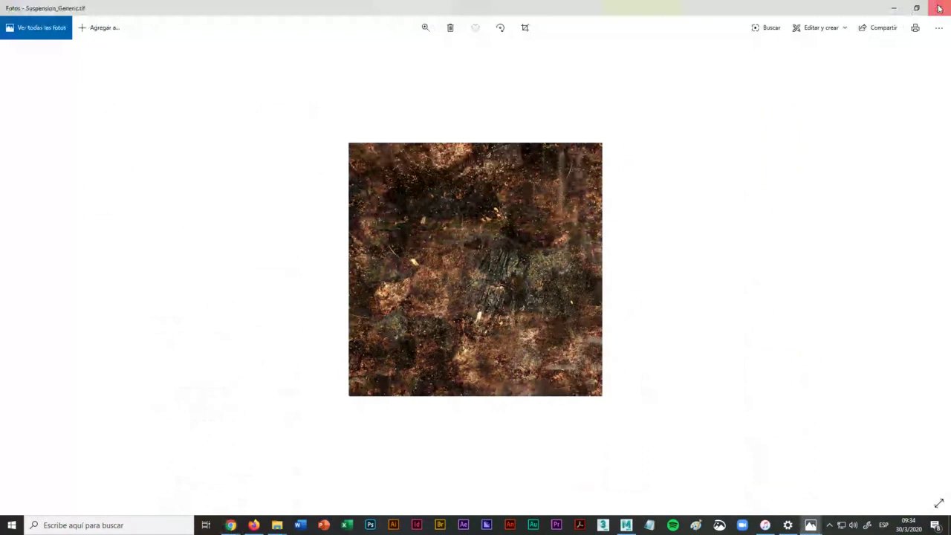
Step: Close the Suspension_Generic.tif preview, switch back to the Hypershade and select the File texture node of the Rim material
{"action": "left_click", "coordinate": [939, 8]}
{"action": "key", "text": "alt+Tab"}
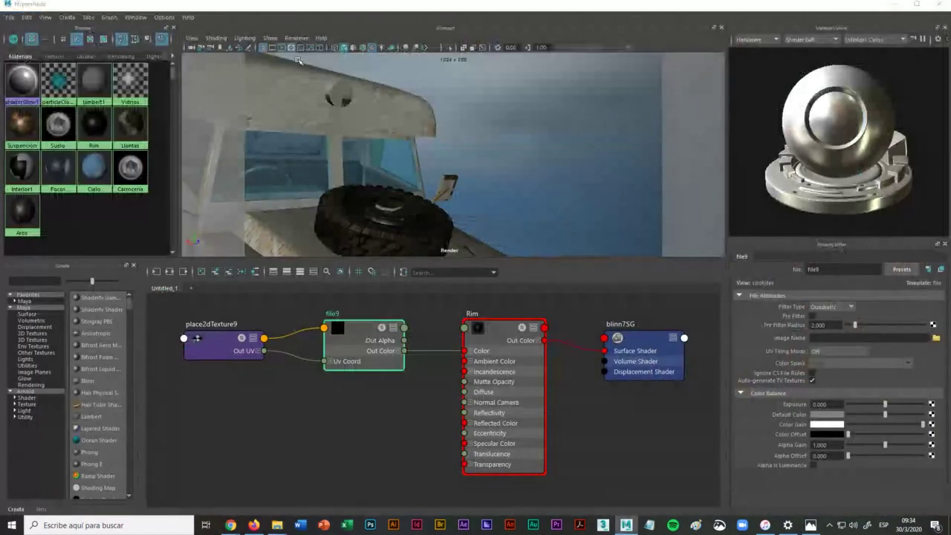
{"action": "left_click", "coordinate": [364, 322]}
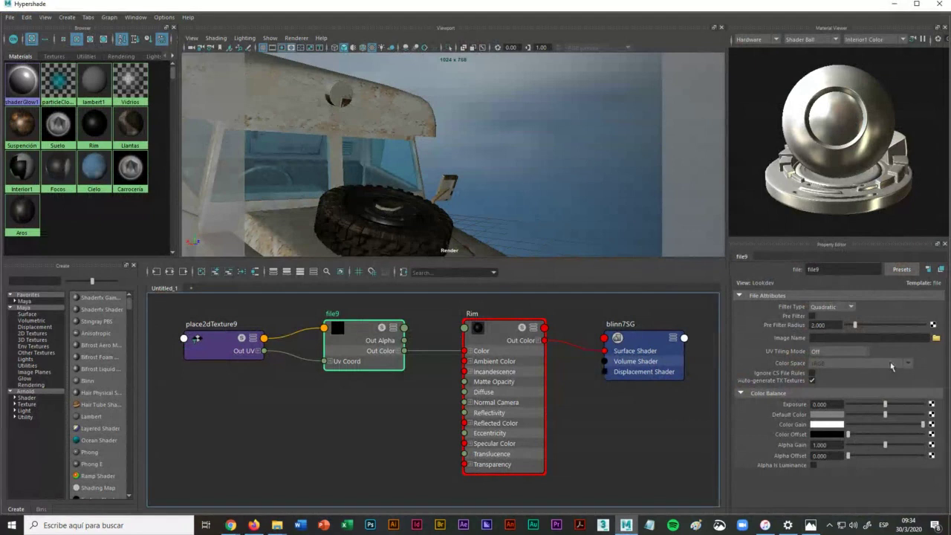
Step: Load Rim_Spare_Color.tif from the sourceimages folder into the file texture of the Rim material
{"action": "left_click", "coordinate": [936, 338]}
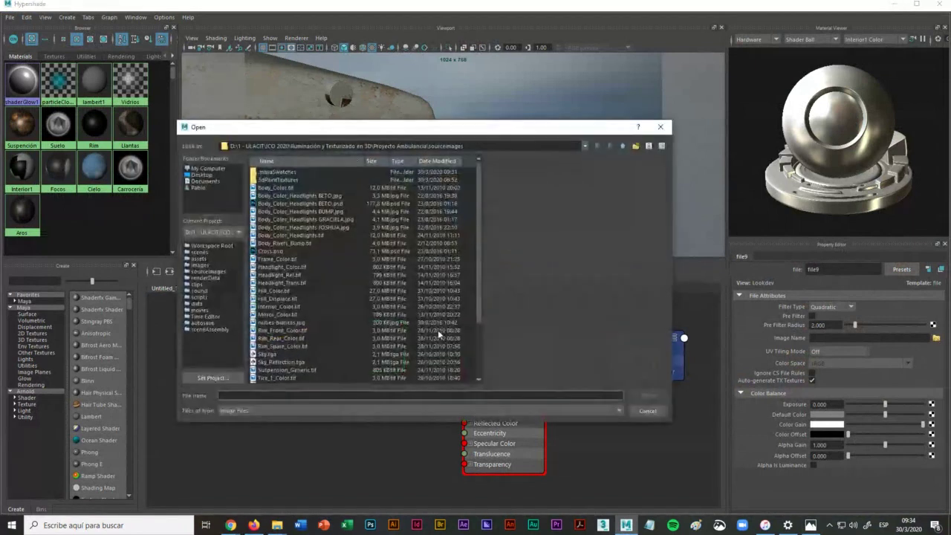
{"action": "left_click", "coordinate": [271, 331]}
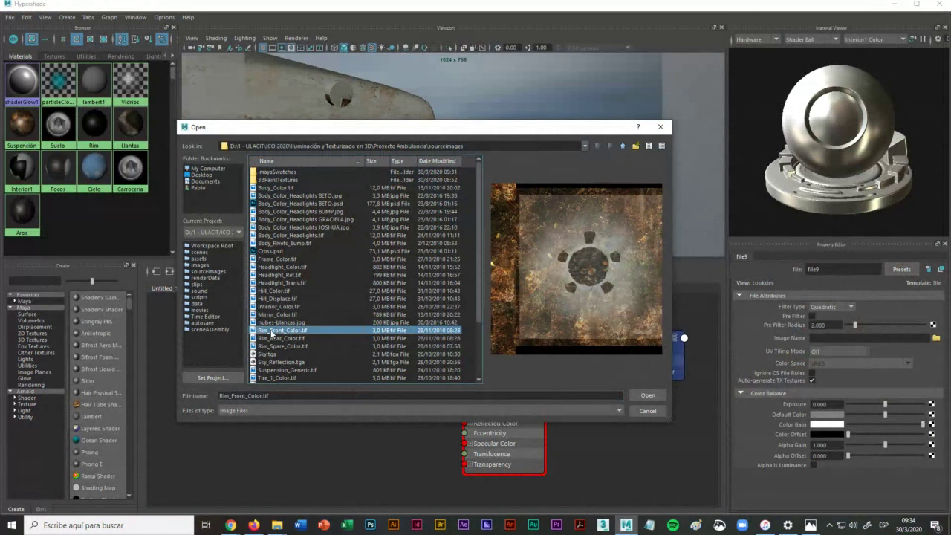
{"action": "left_click", "coordinate": [274, 346]}
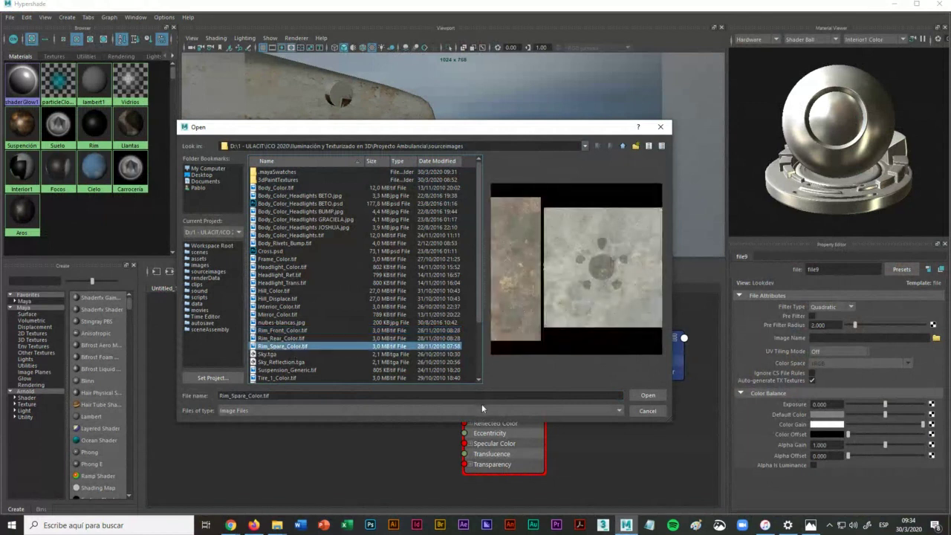
{"action": "left_click", "coordinate": [284, 339]}
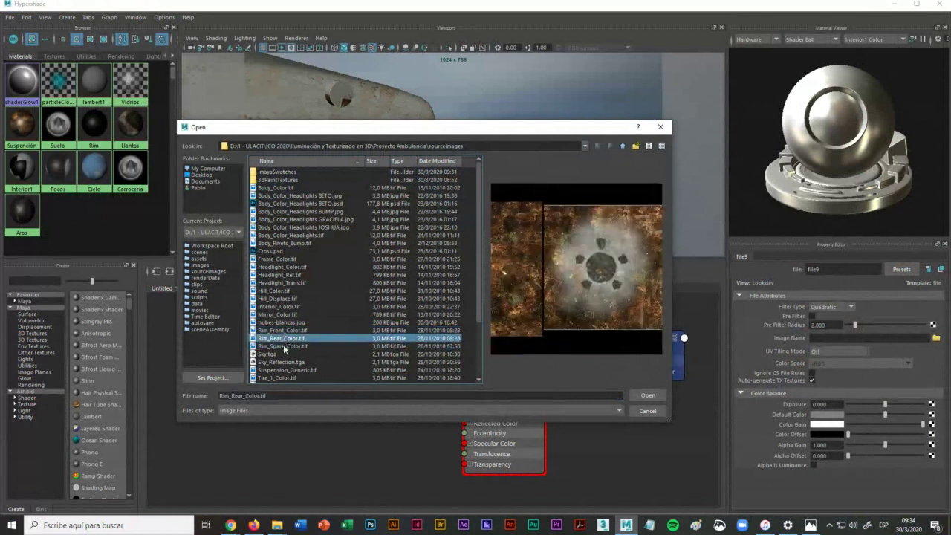
{"action": "left_click", "coordinate": [650, 398]}
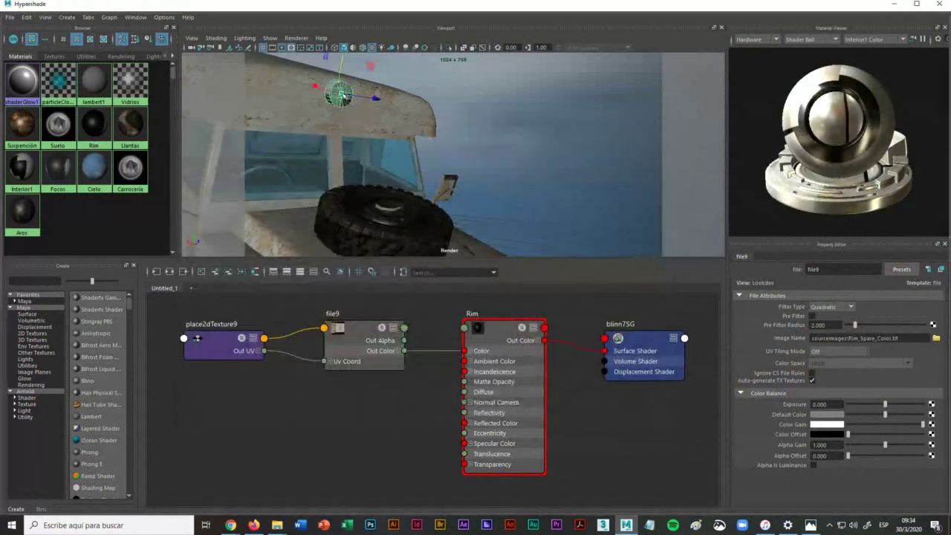
Step: Assign the rim texture's material to the round piece on the front of the ambulance roof
{"action": "right_click", "coordinate": [361, 338]}
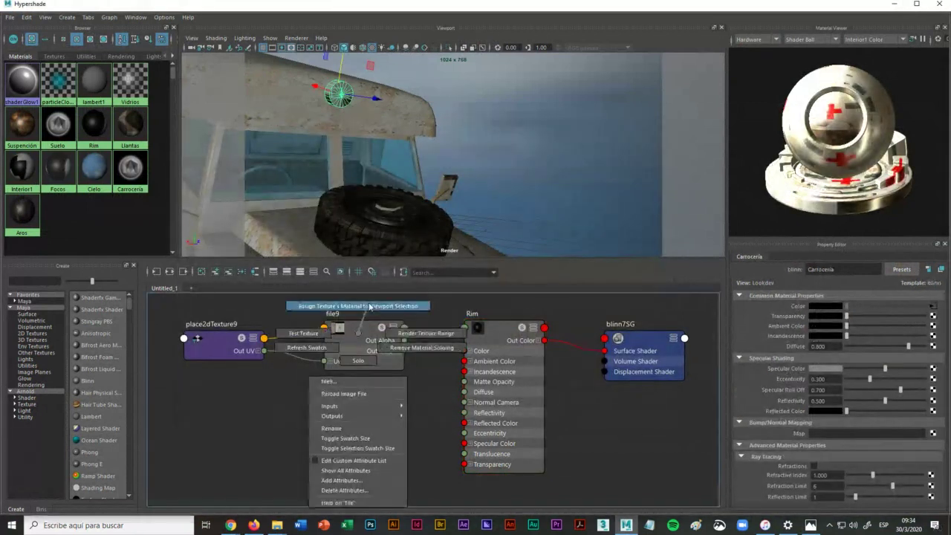
{"action": "left_click", "coordinate": [369, 306]}
{"action": "scroll", "coordinate": [369, 109], "scroll_direction": "up", "scroll_amount": 3}
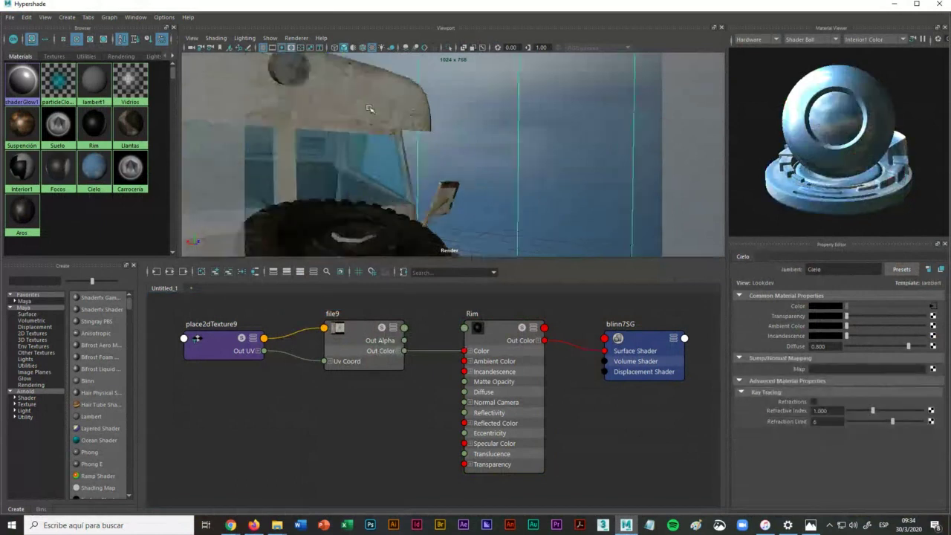
{"action": "scroll", "coordinate": [369, 110], "scroll_direction": "down", "scroll_amount": 5}
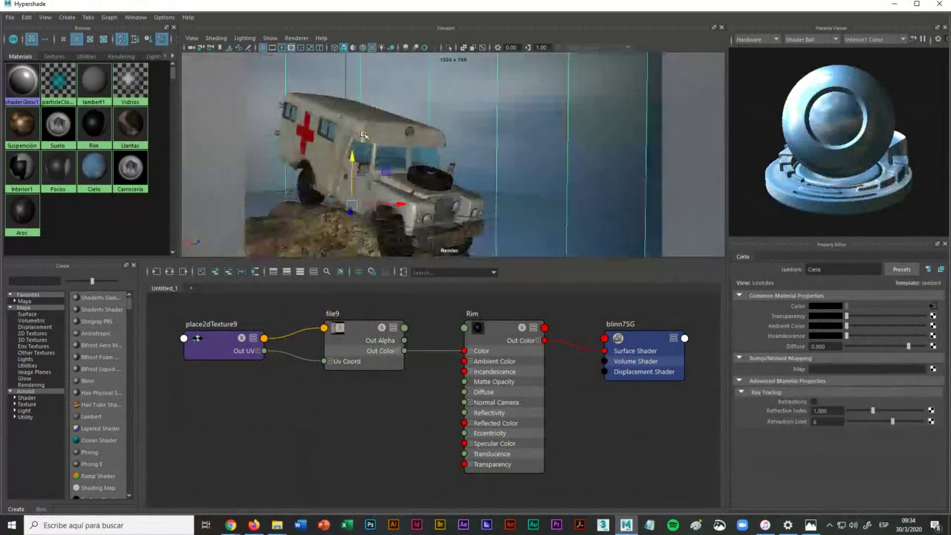
Step: Graph the Cielo material's network and replace its Sky_Reflection.tga image with nubes-blancas.jpg
{"action": "left_click_drag", "start_coordinate": [366, 125], "coordinate": [388, 125], "text": "alt"}
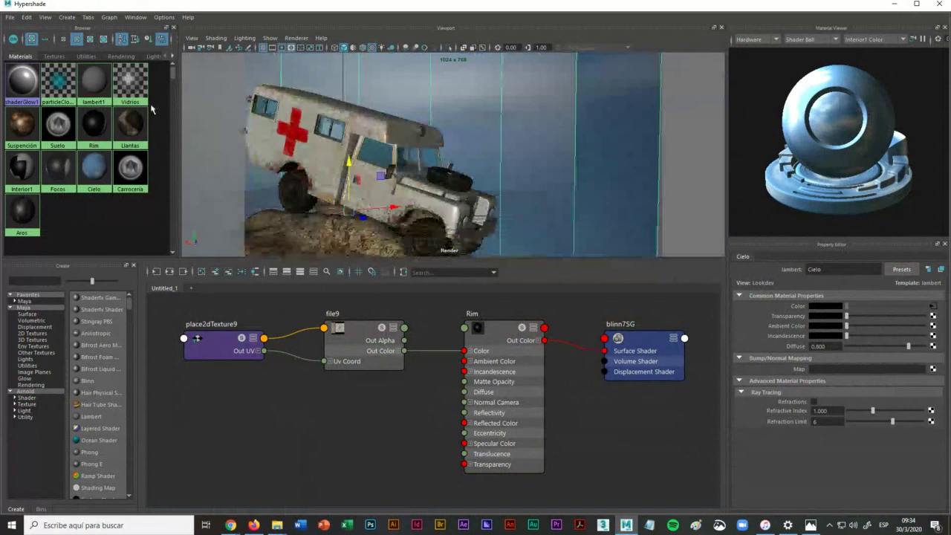
{"action": "right_click", "coordinate": [94, 173]}
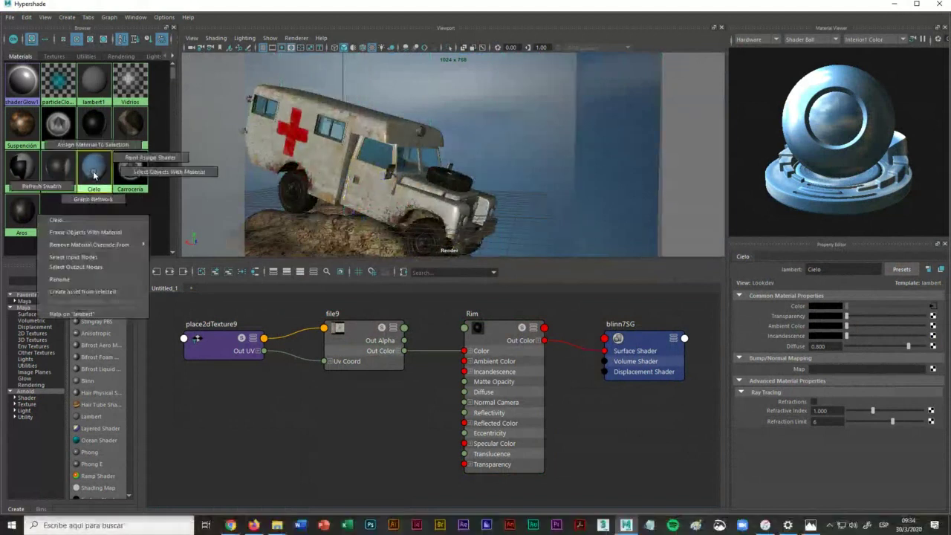
{"action": "left_click", "coordinate": [93, 199]}
{"action": "left_click", "coordinate": [352, 361]}
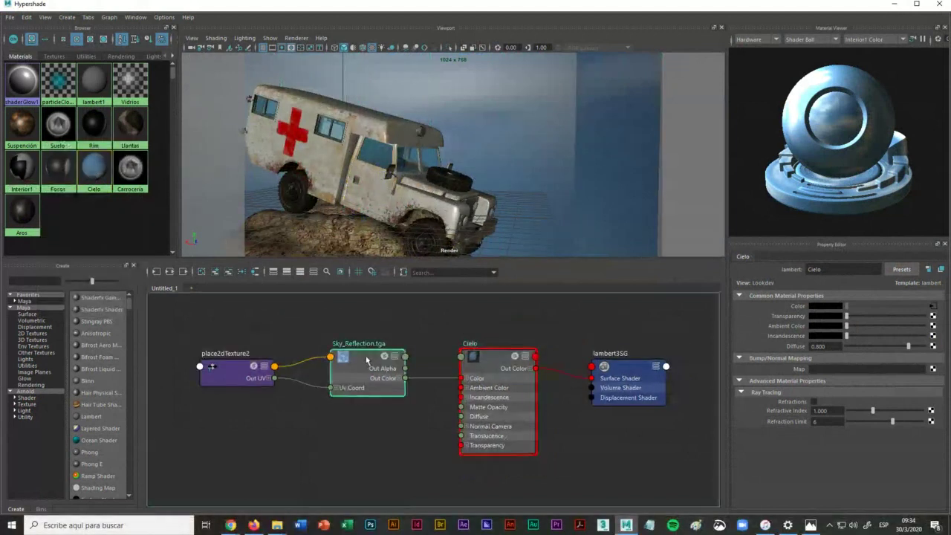
{"action": "left_click", "coordinate": [936, 338]}
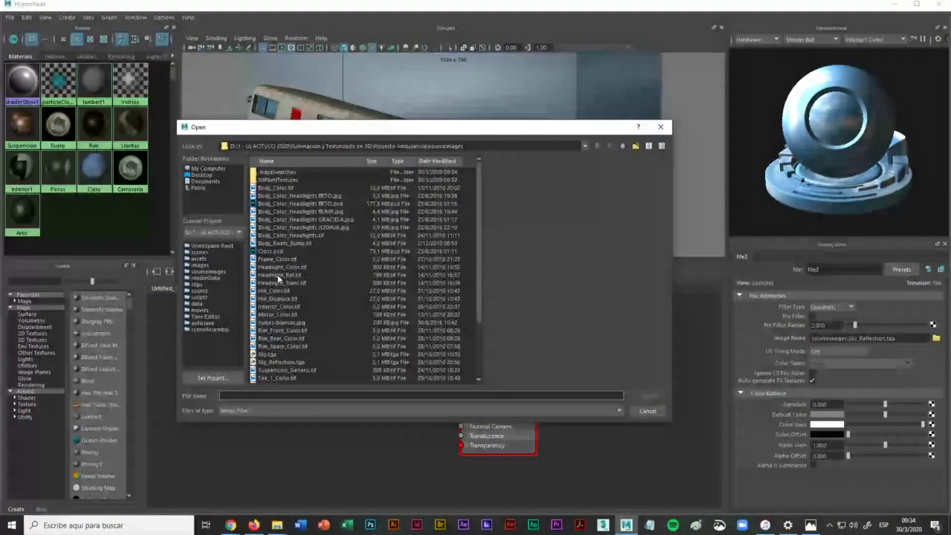
{"action": "scroll", "coordinate": [277, 274], "scroll_direction": "down", "scroll_amount": 2}
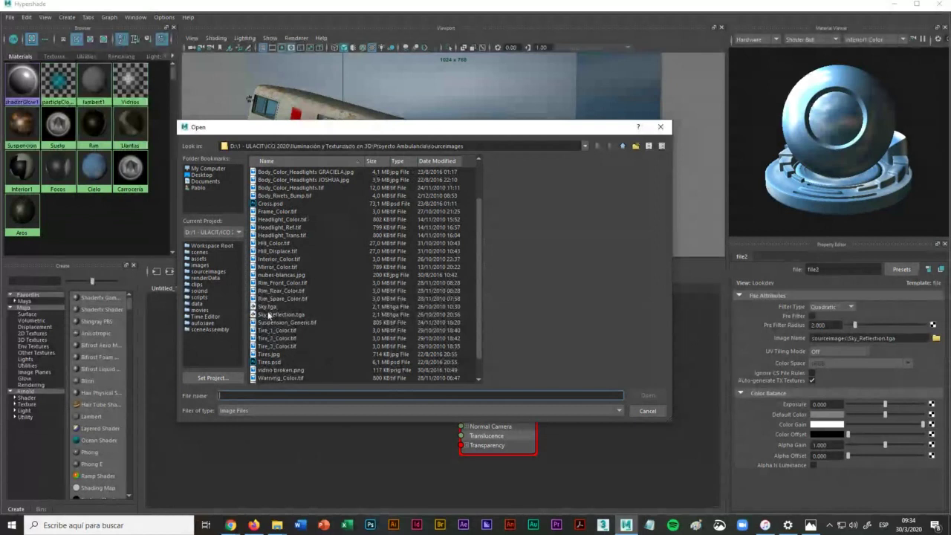
{"action": "left_click", "coordinate": [272, 277]}
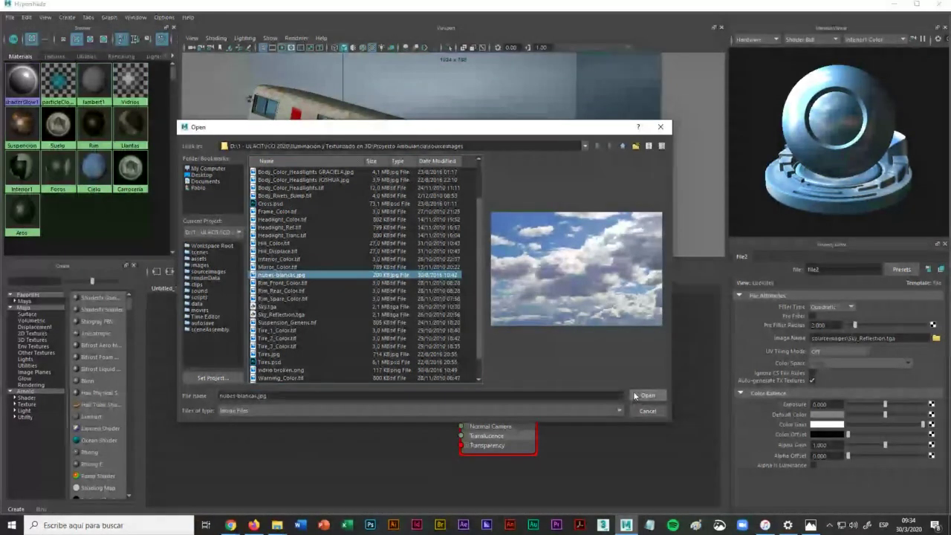
{"action": "left_click", "coordinate": [645, 396]}
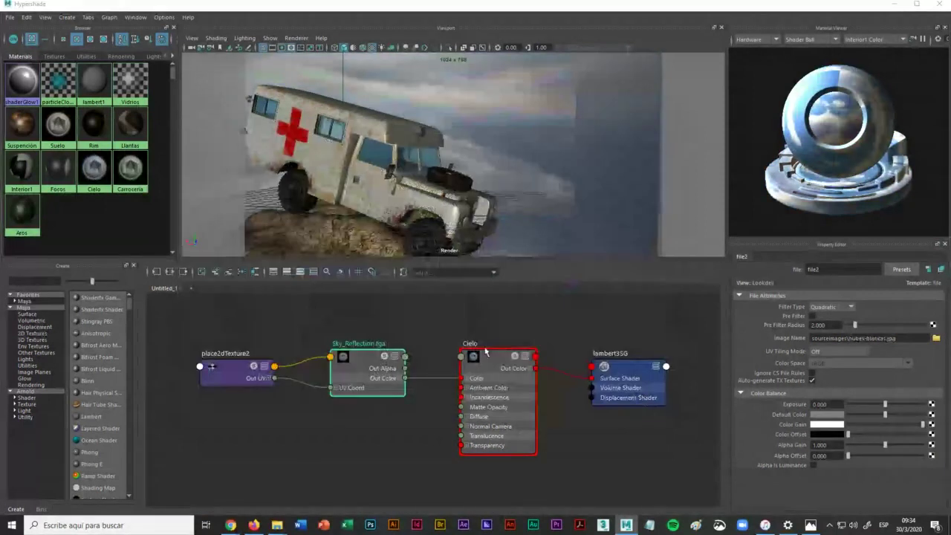
Step: Examine the cloud backdrop around the hill and the ambulance's side windows up close
{"action": "mouse_move", "coordinate": [376, 192]}
{"action": "left_mouse_down", "text": "alt"}
{"action": "mouse_move", "coordinate": [359, 158]}
{"action": "mouse_move", "coordinate": [374, 174]}
{"action": "left_mouse_up", "text": "alt"}
{"action": "scroll", "coordinate": [359, 160], "scroll_direction": "down", "scroll_amount": 10}
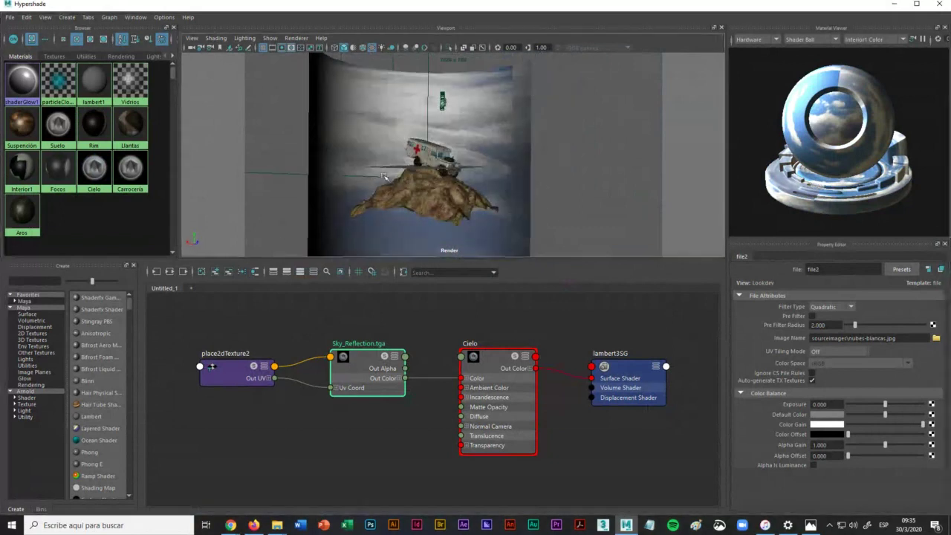
{"action": "left_click_drag", "start_coordinate": [393, 186], "coordinate": [530, 204], "text": "alt"}
{"action": "scroll", "coordinate": [386, 175], "scroll_direction": "up", "scroll_amount": 5}
{"action": "scroll", "coordinate": [385, 176], "scroll_direction": "up", "scroll_amount": 3}
{"action": "scroll", "coordinate": [405, 192], "scroll_direction": "up", "scroll_amount": 3}
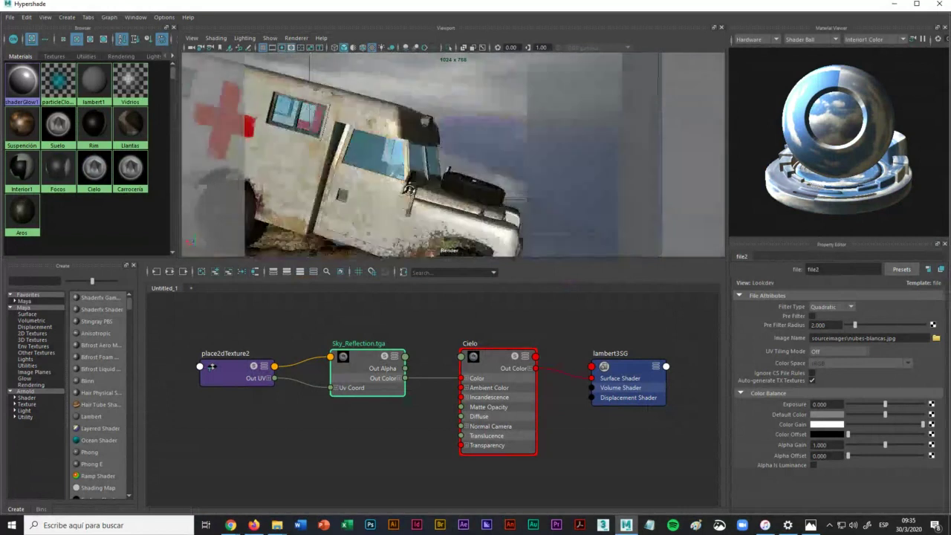
{"action": "scroll", "coordinate": [445, 195], "scroll_direction": "up", "scroll_amount": 3}
{"action": "scroll", "coordinate": [530, 204], "scroll_direction": "up", "scroll_amount": 3}
{"action": "scroll", "coordinate": [530, 204], "scroll_direction": "up", "scroll_amount": 3}
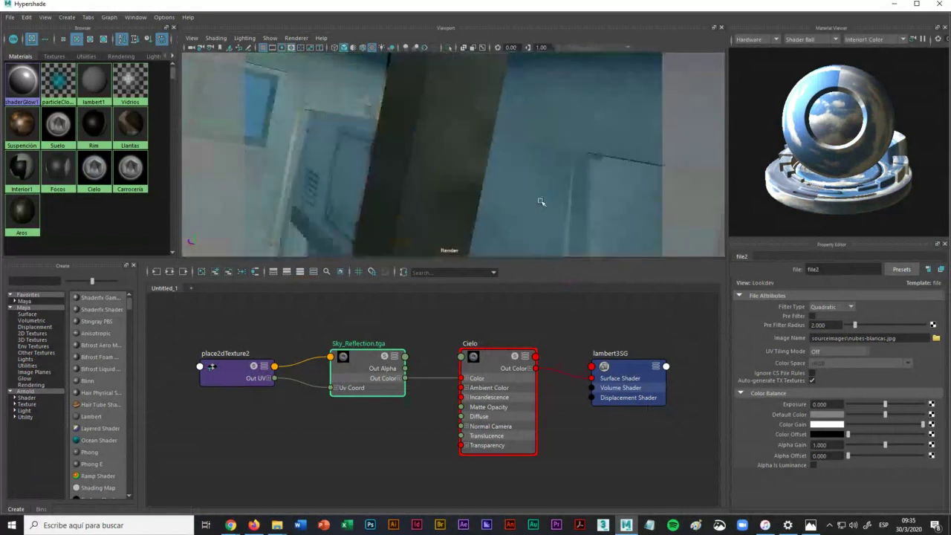
{"action": "scroll", "coordinate": [616, 210], "scroll_direction": "down", "scroll_amount": 3}
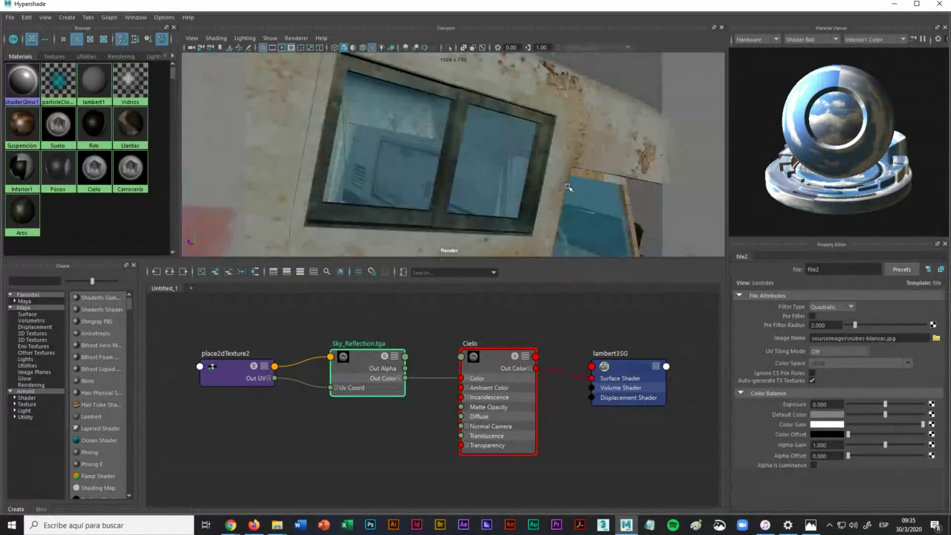
Step: Select the ambulance's side mirror beside the windshield and inspect it from several angles
{"action": "left_click_drag", "start_coordinate": [554, 178], "coordinate": [488, 168], "text": "alt"}
{"action": "left_click", "coordinate": [479, 205]}
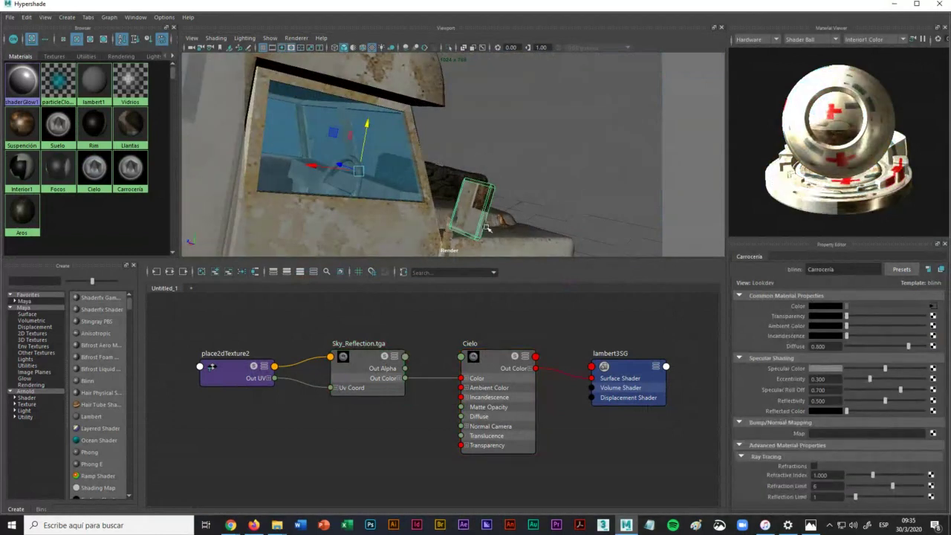
{"action": "mouse_move", "coordinate": [459, 215]}
{"action": "left_mouse_down", "text": "alt"}
{"action": "mouse_move", "coordinate": [424, 209]}
{"action": "mouse_move", "coordinate": [451, 207]}
{"action": "left_mouse_up", "text": "alt"}
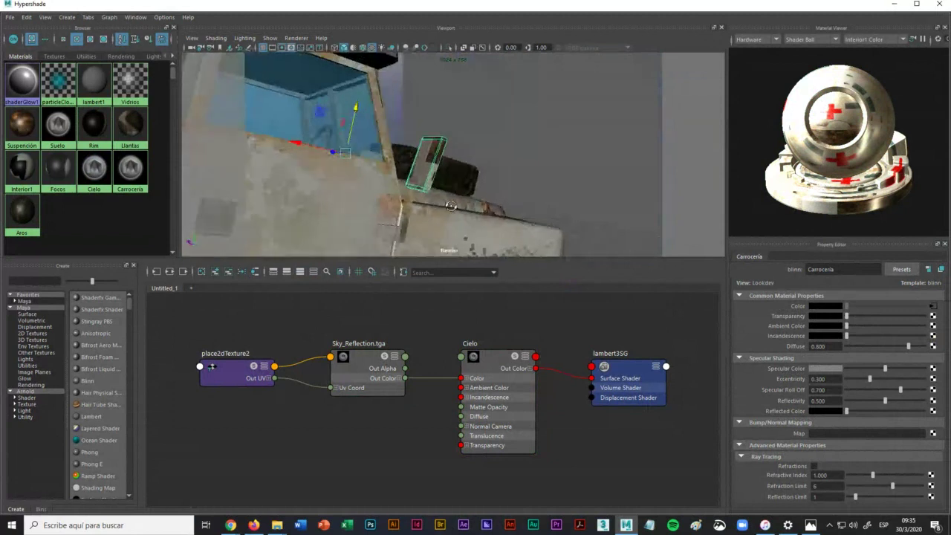
Step: Minimize the Hypershade and save the Proyecto Ambulancia scene
{"action": "left_click", "coordinate": [895, 5]}
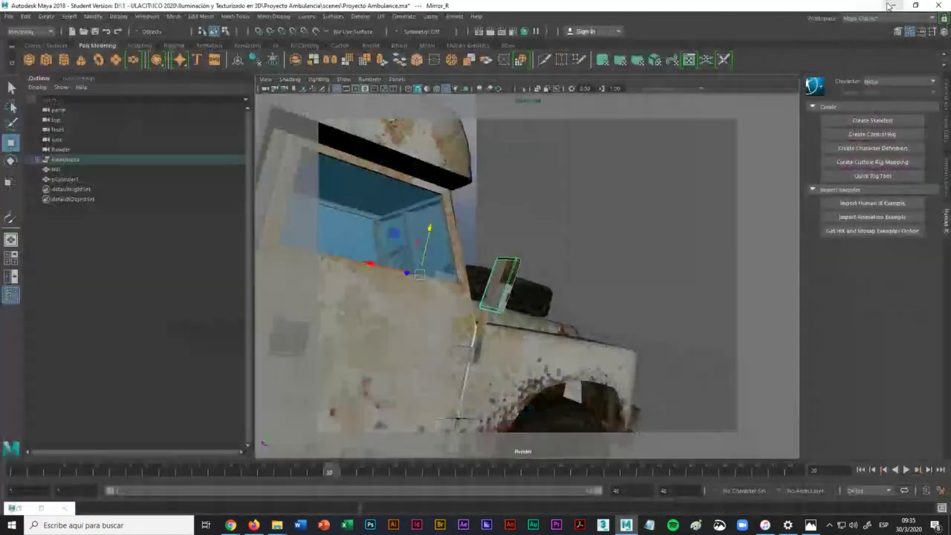
{"action": "left_click", "coordinate": [9, 16]}
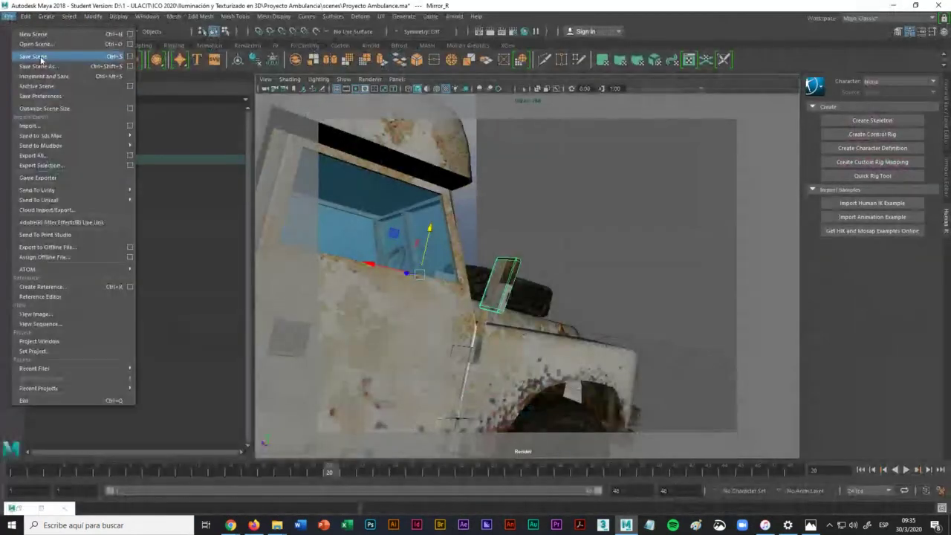
{"action": "left_click", "coordinate": [41, 61]}
{"action": "left_click", "coordinate": [454, 271]}
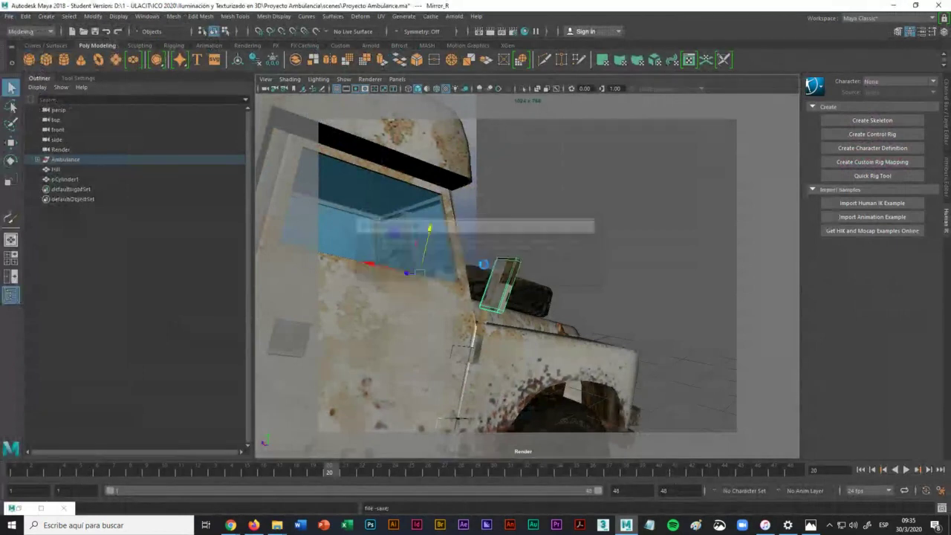
Step: Minimize Maya and look through the sourceimages folder in File Explorer for the vidrio broken and Mirror_Color textures
{"action": "left_click", "coordinate": [895, 5]}
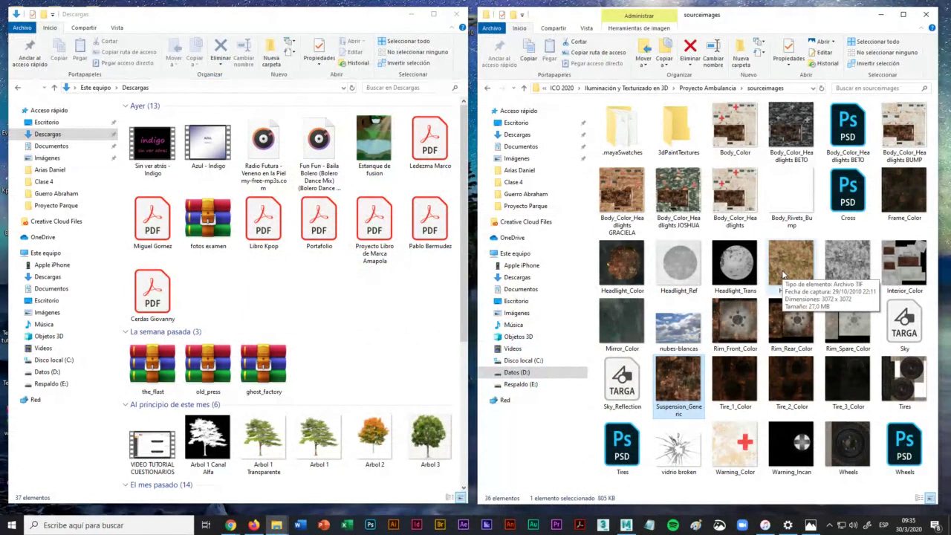
{"action": "left_click", "coordinate": [688, 458]}
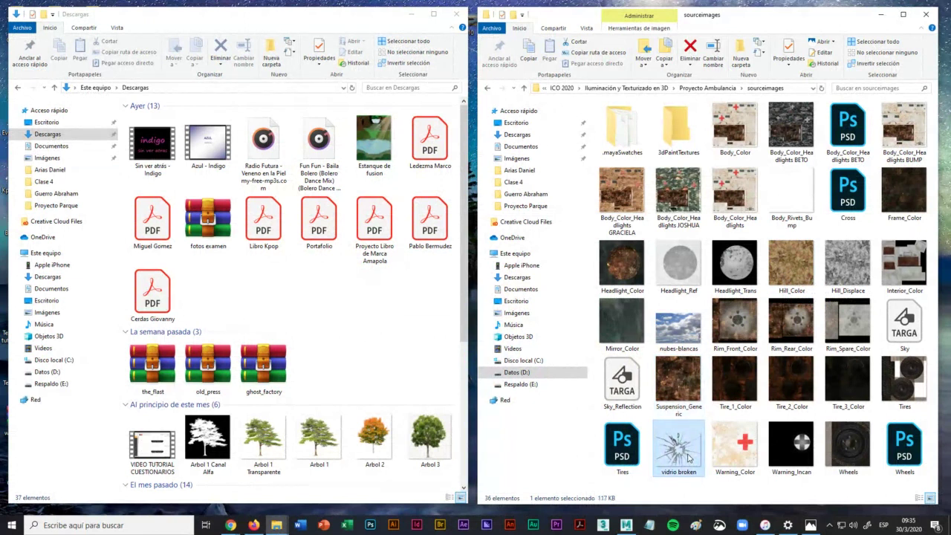
{"action": "left_click", "coordinate": [621, 320]}
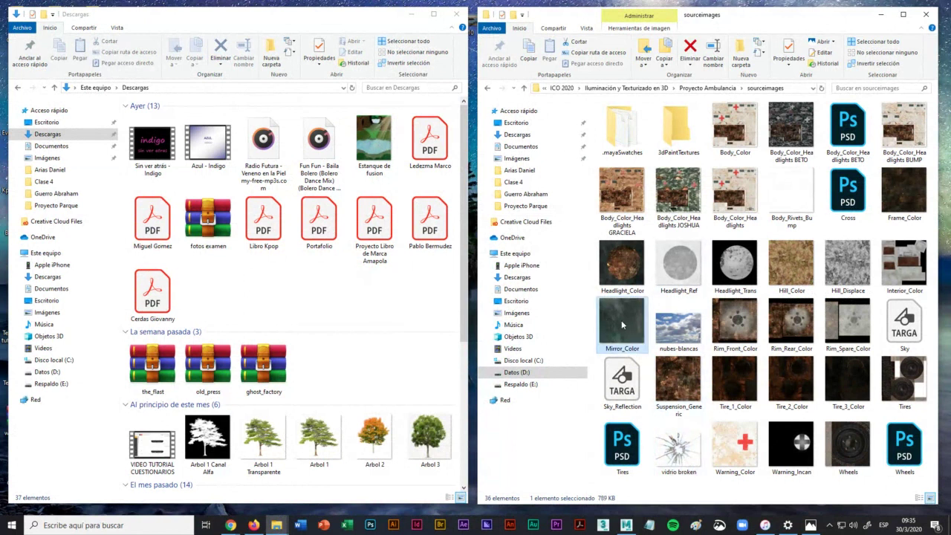
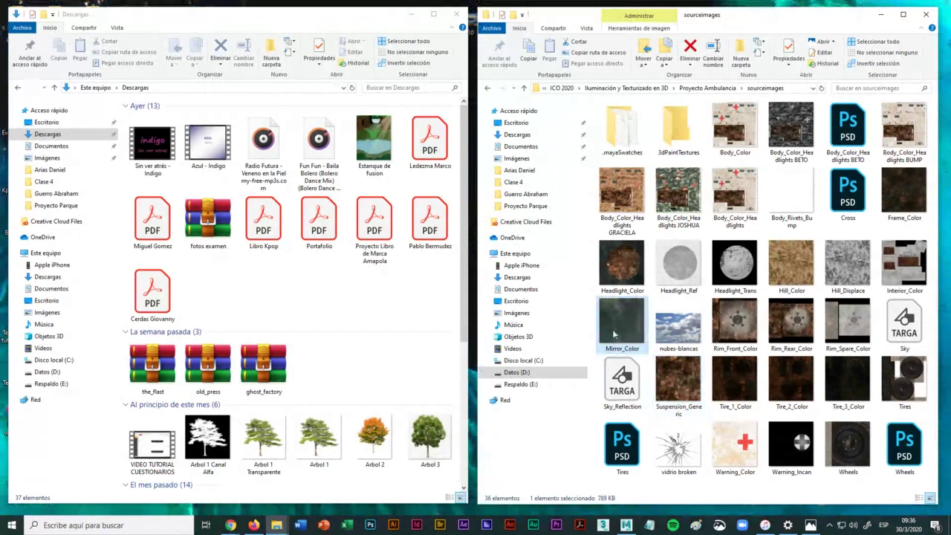
{"action": "left_click", "coordinate": [679, 495]}
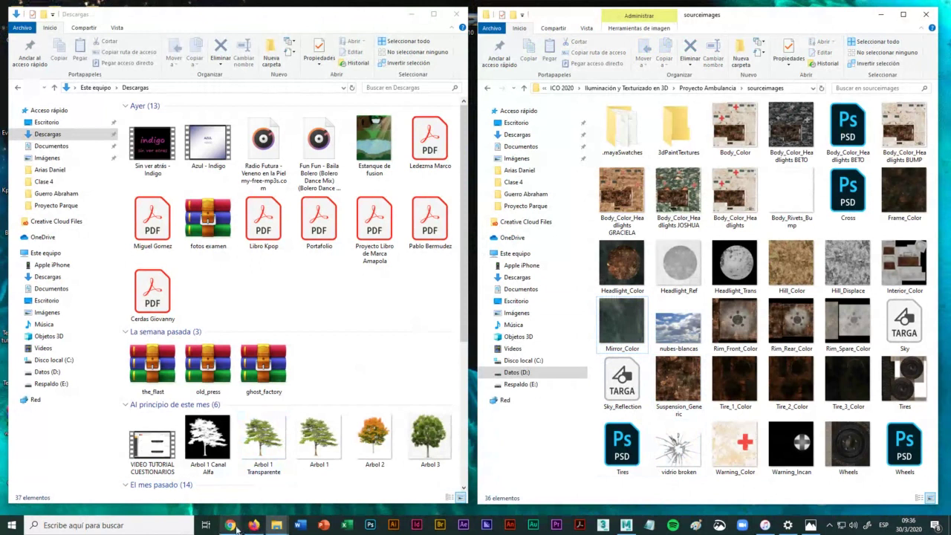
Step: Switch back to the Hypershade and create a Blinn material named Espejos
{"action": "left_click", "coordinate": [627, 525]}
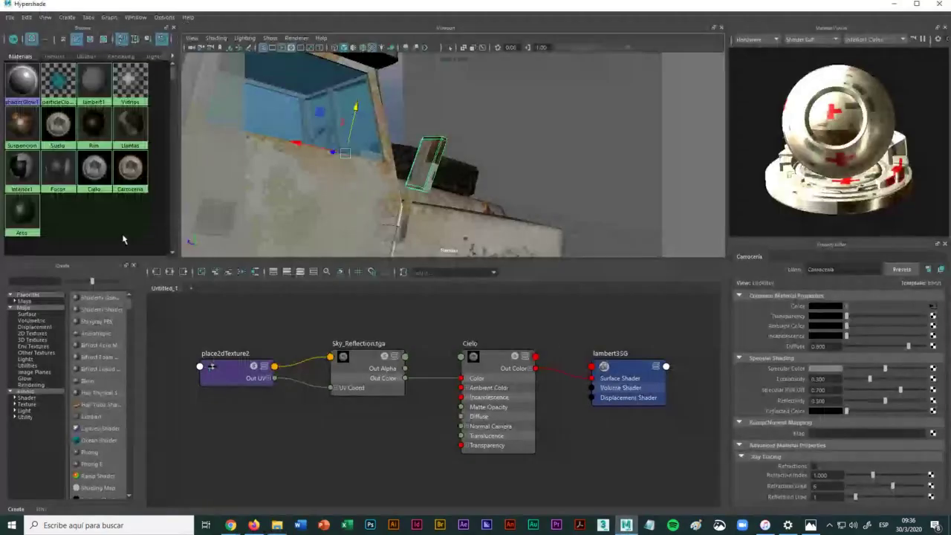
{"action": "left_click", "coordinate": [97, 384]}
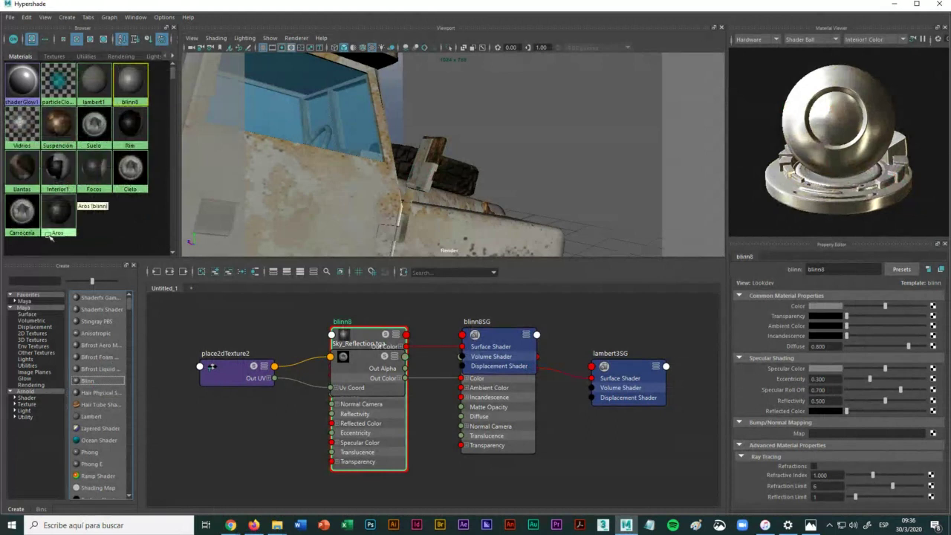
{"action": "double_click", "coordinate": [852, 269]}
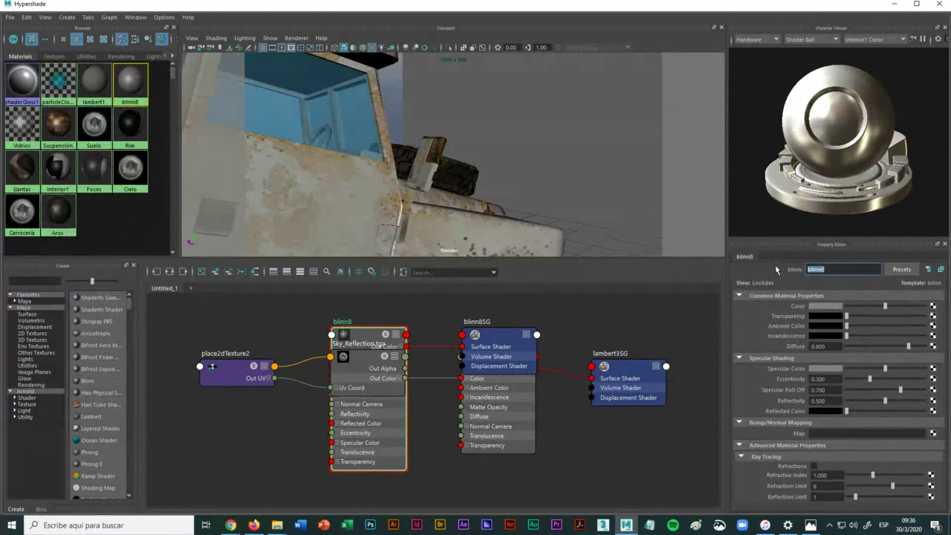
{"action": "type", "text": "I"}
{"action": "key", "text": "Return"}
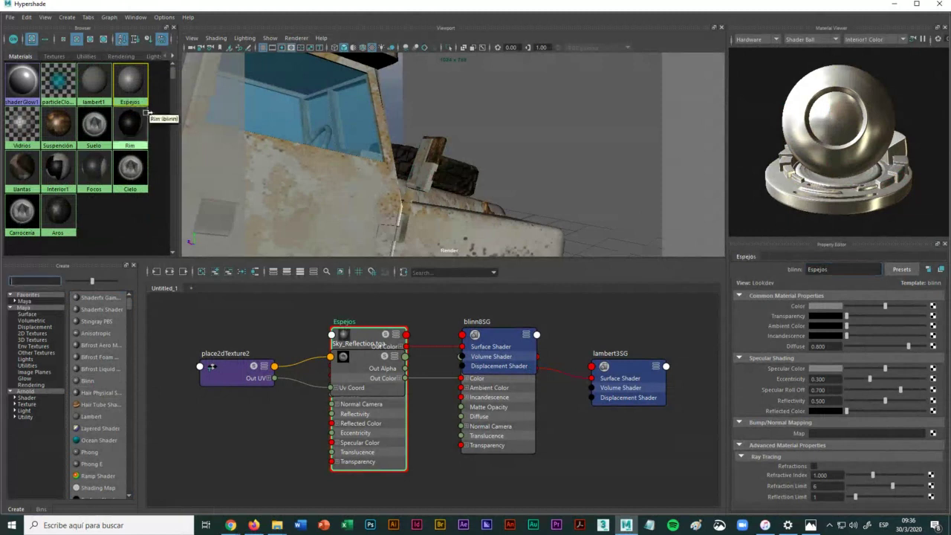
Step: Graph the Espejos material on its own and map its Color to a file texture using Mirror_Color.tif
{"action": "right_click", "coordinate": [135, 84]}
{"action": "left_click", "coordinate": [114, 60]}
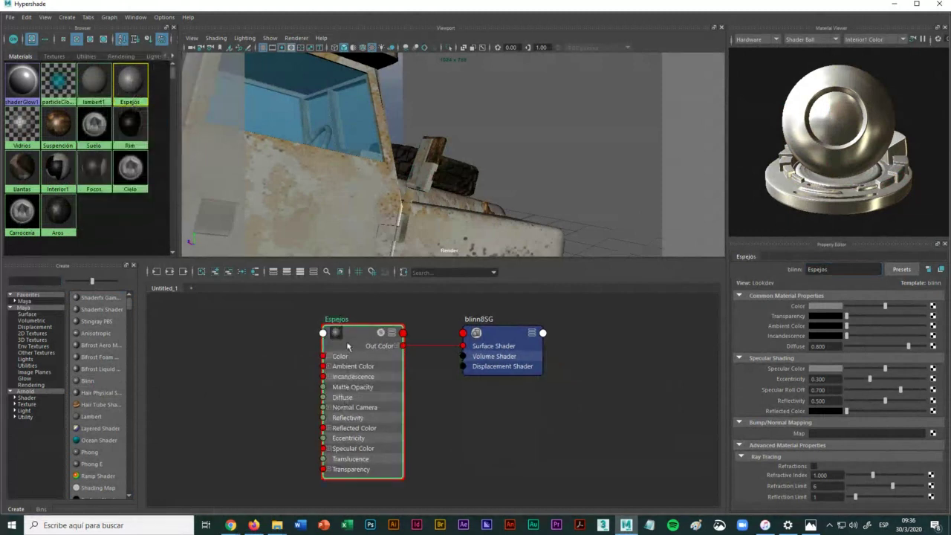
{"action": "left_click", "coordinate": [933, 306]}
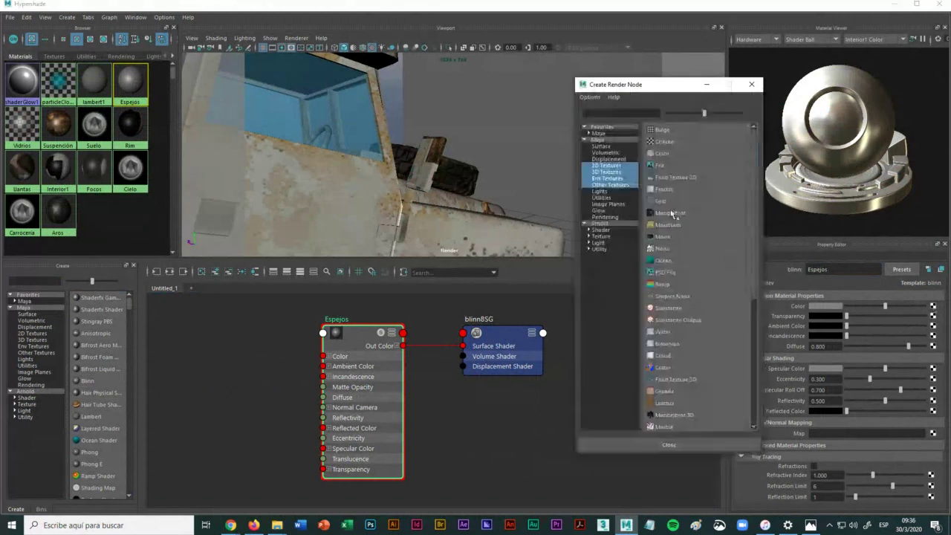
{"action": "left_click", "coordinate": [679, 167]}
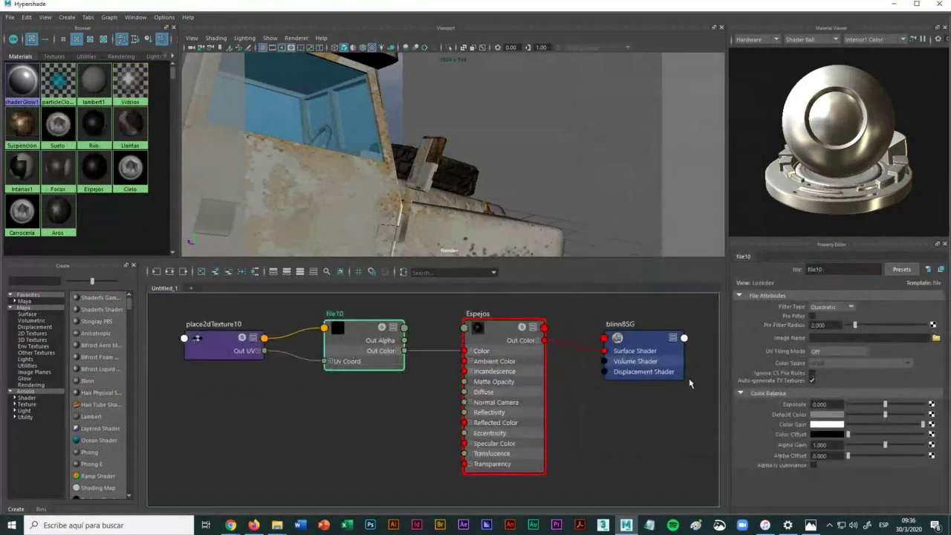
{"action": "left_click", "coordinate": [936, 338]}
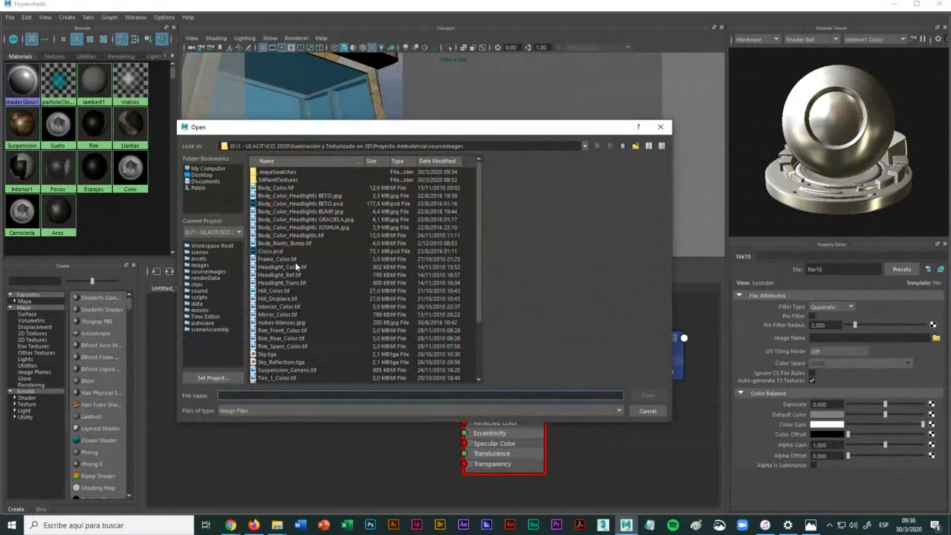
{"action": "scroll", "coordinate": [295, 262], "scroll_direction": "down", "scroll_amount": 3}
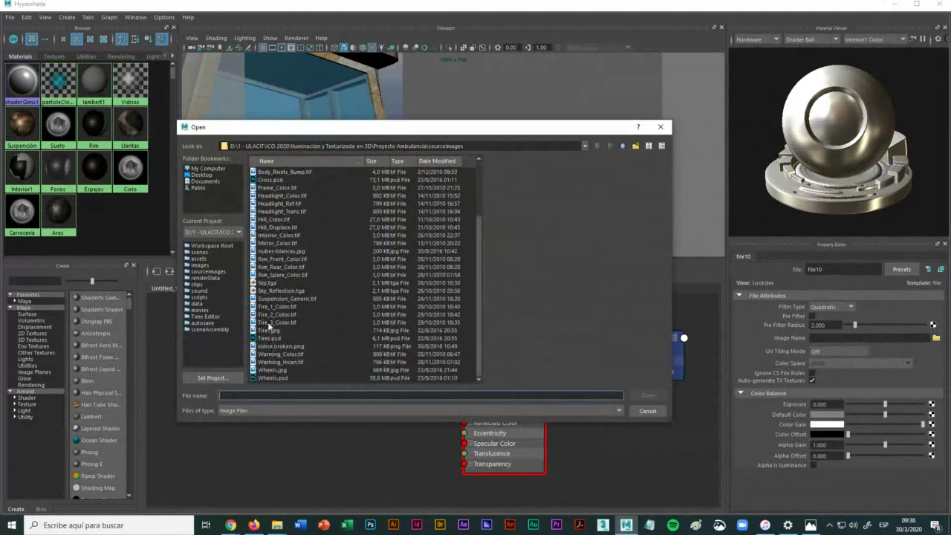
{"action": "left_click", "coordinate": [275, 243]}
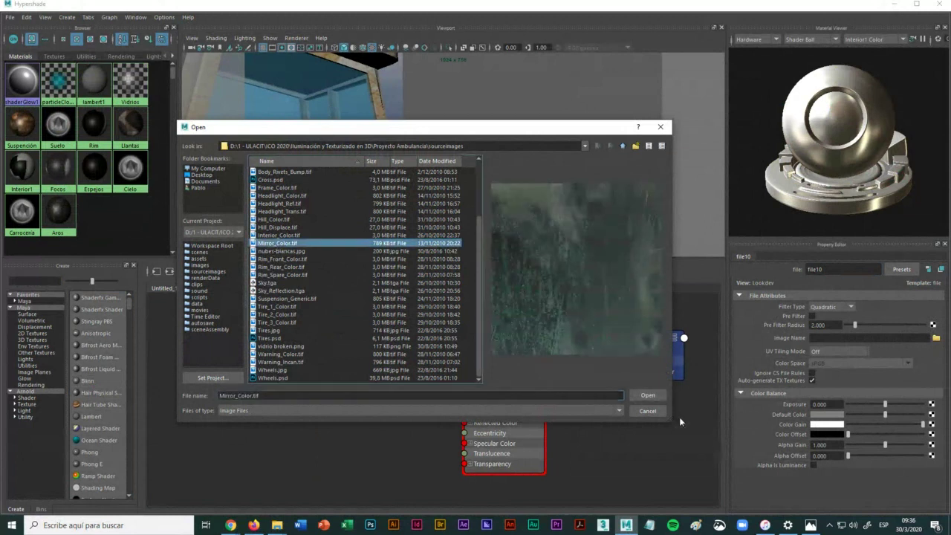
{"action": "left_click", "coordinate": [647, 395]}
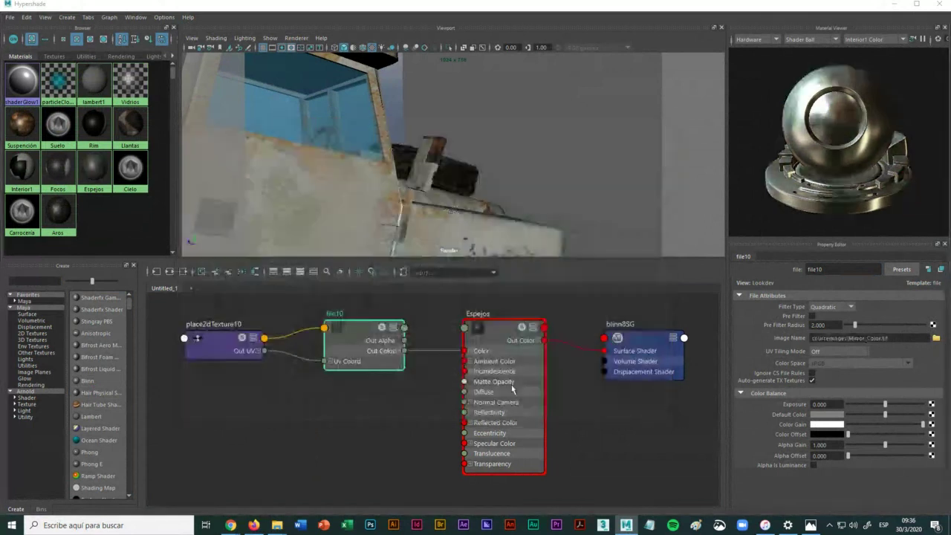
Step: Assign the Espejos material to the side mirror beside the cab door
{"action": "left_click", "coordinate": [425, 166]}
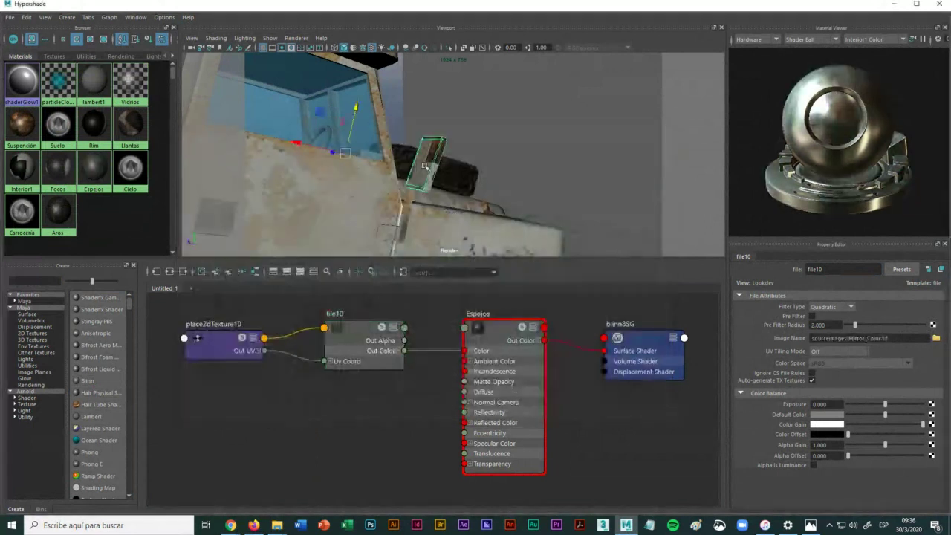
{"action": "left_click", "coordinate": [366, 316]}
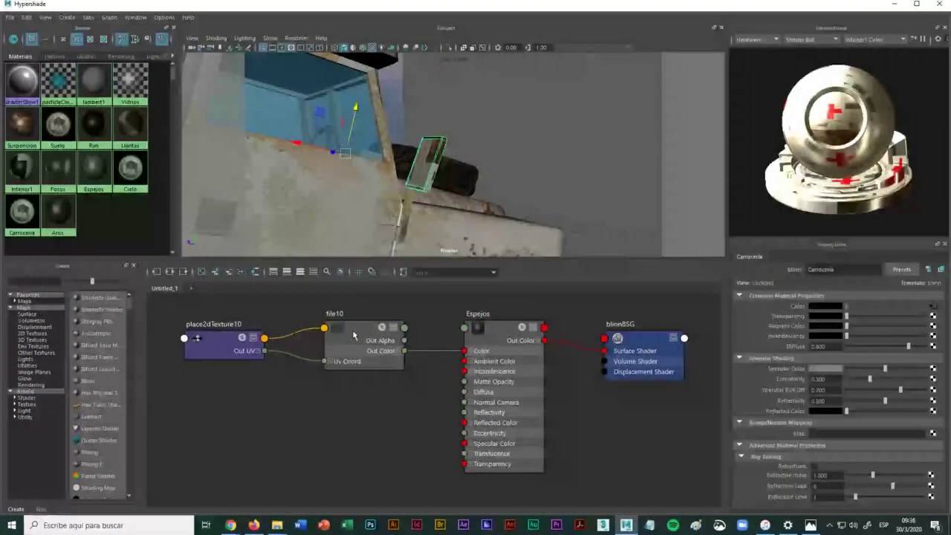
{"action": "left_click", "coordinate": [357, 174]}
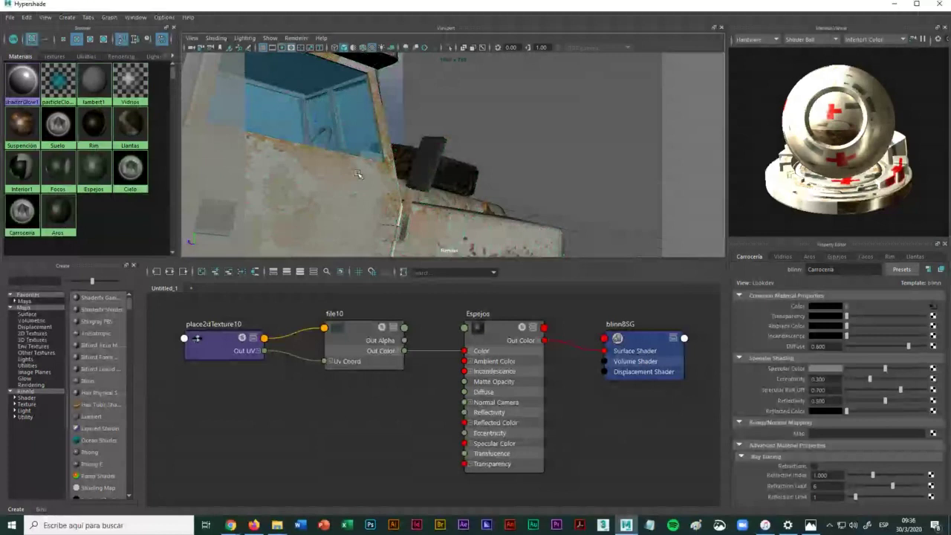
Step: Assign the Espejos material to the mirror on the opposite side of the ambulance and check both mirrors
{"action": "left_click_drag", "start_coordinate": [358, 174], "coordinate": [312, 165], "text": "alt"}
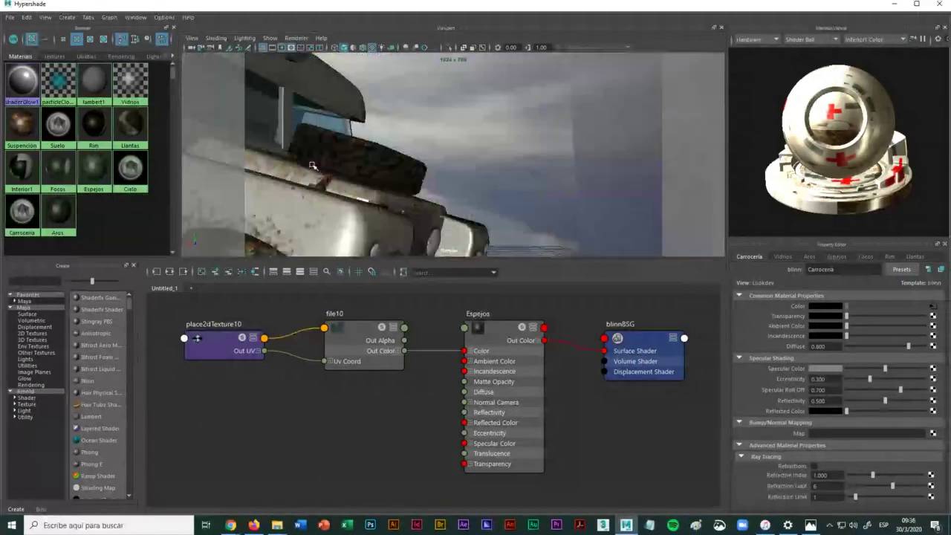
{"action": "left_click", "coordinate": [312, 164]}
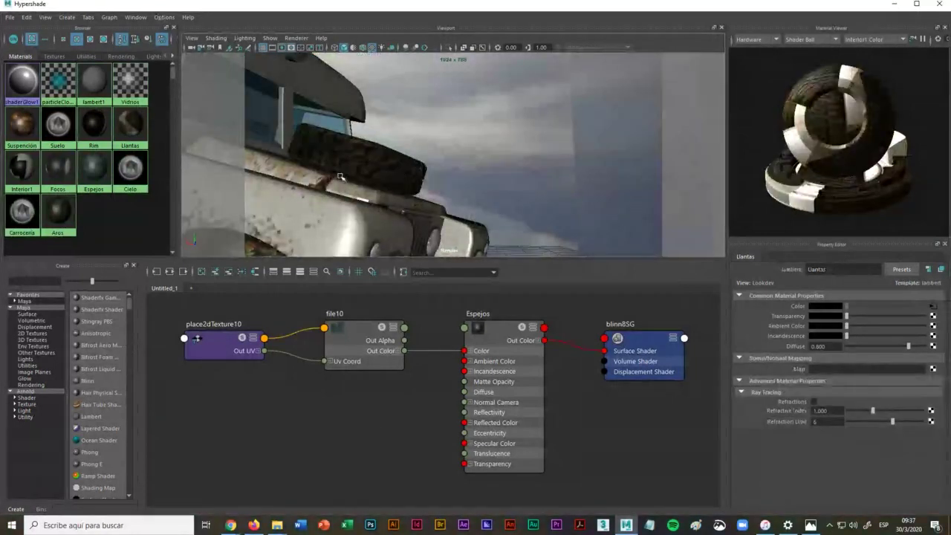
{"action": "left_click_drag", "start_coordinate": [339, 176], "coordinate": [466, 200], "text": "alt"}
{"action": "left_click_drag", "start_coordinate": [445, 200], "coordinate": [552, 154], "text": "alt"}
{"action": "left_click", "coordinate": [552, 154]}
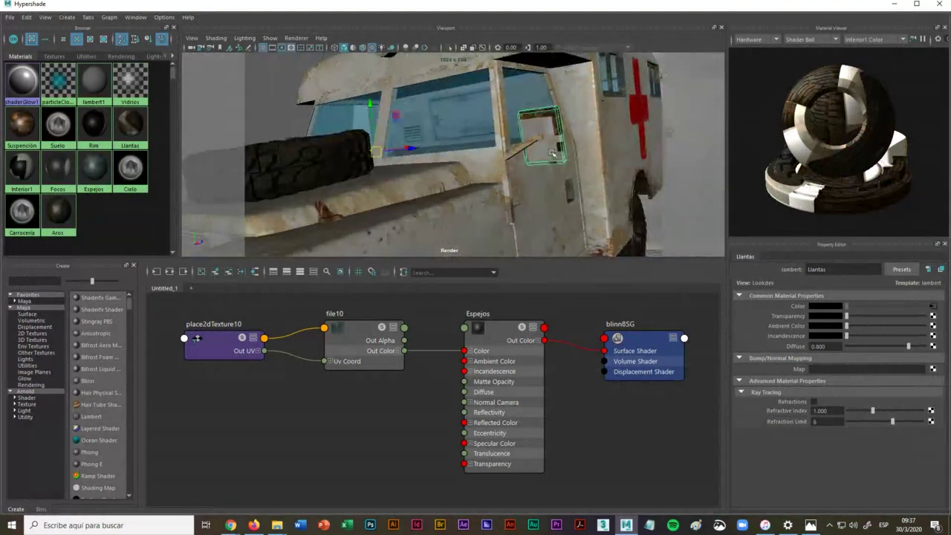
{"action": "right_click_drag", "start_coordinate": [355, 336], "coordinate": [371, 305]}
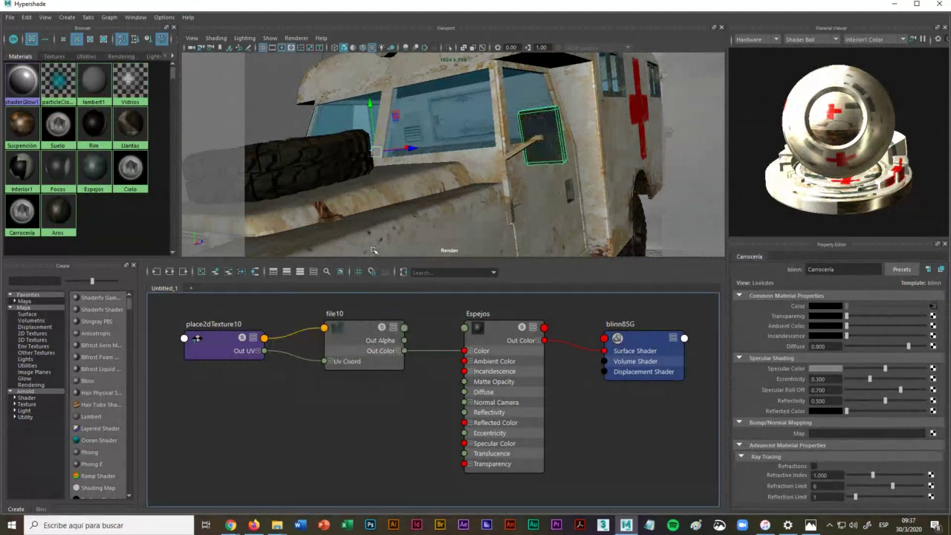
{"action": "left_click", "coordinate": [516, 229]}
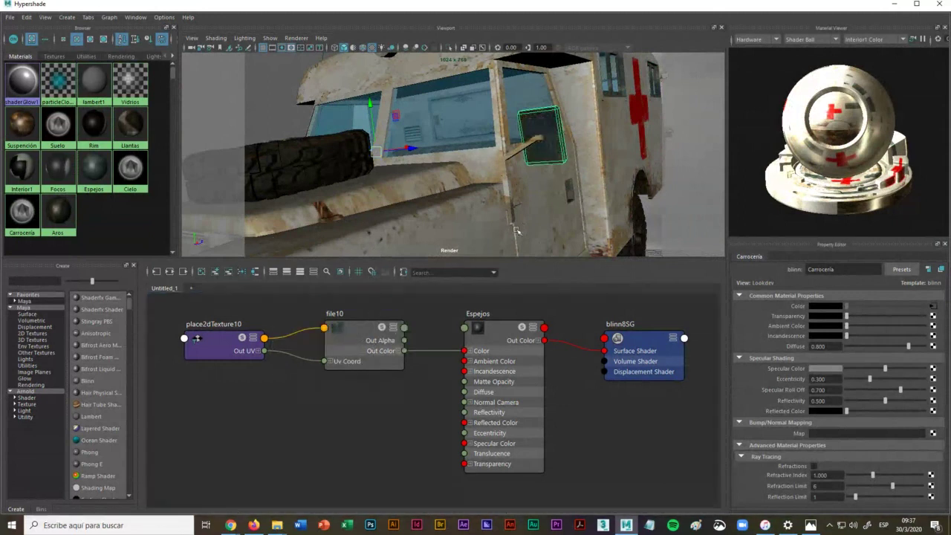
{"action": "left_click", "coordinate": [664, 177]}
{"action": "left_click_drag", "start_coordinate": [365, 213], "coordinate": [409, 200], "text": "alt"}
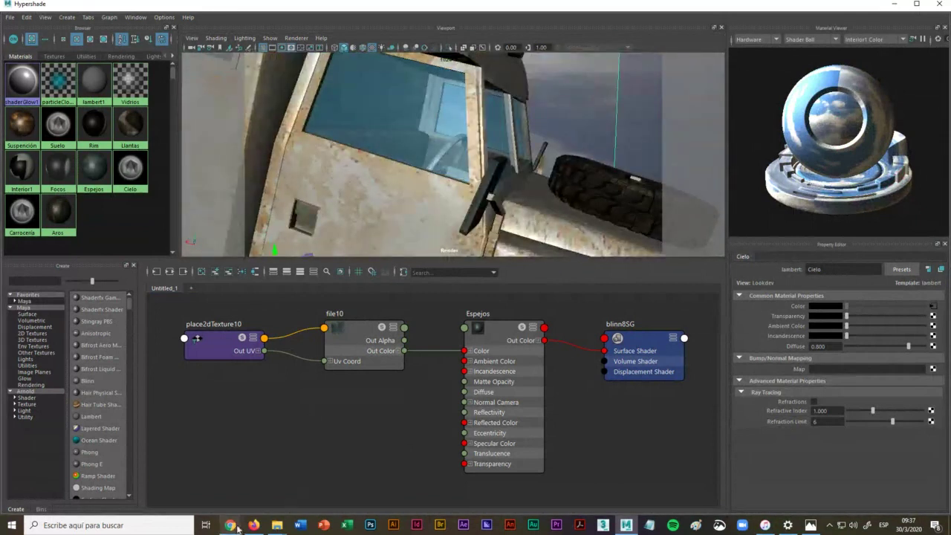
Step: Switch to Chrome and run a Google image search for "metal texture" in a new tab
{"action": "mouse_move", "coordinate": [230, 526]}
{"action": "left_click", "coordinate": [189, 455]}
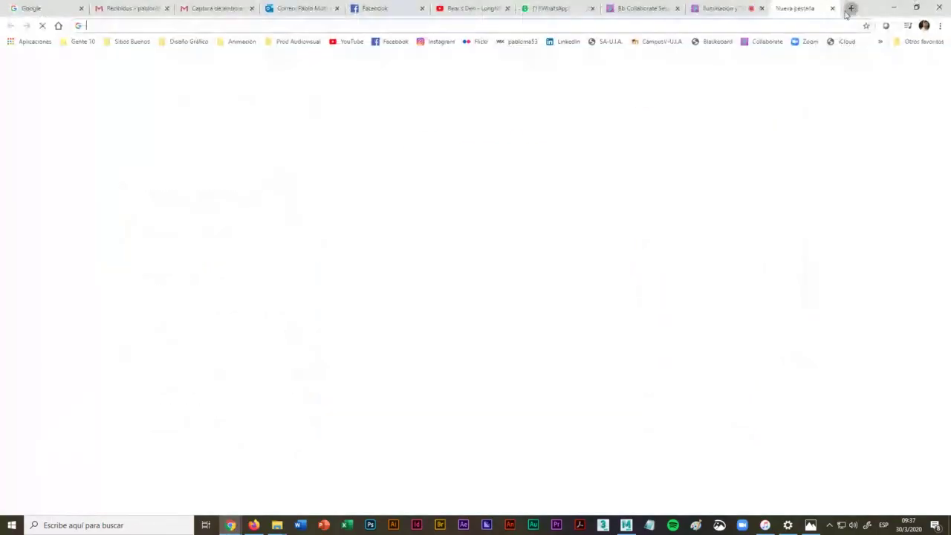
{"action": "left_click", "coordinate": [851, 7]}
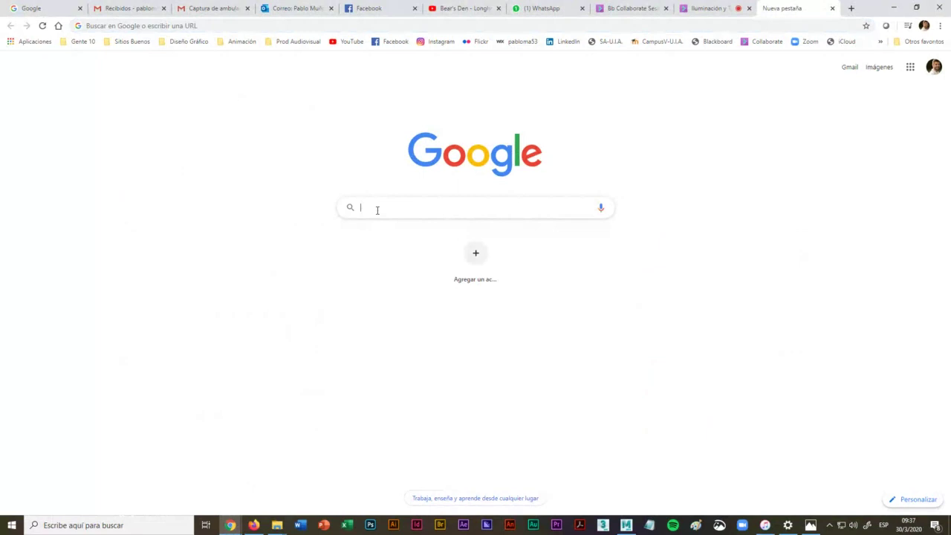
{"action": "type", "text": "met"}
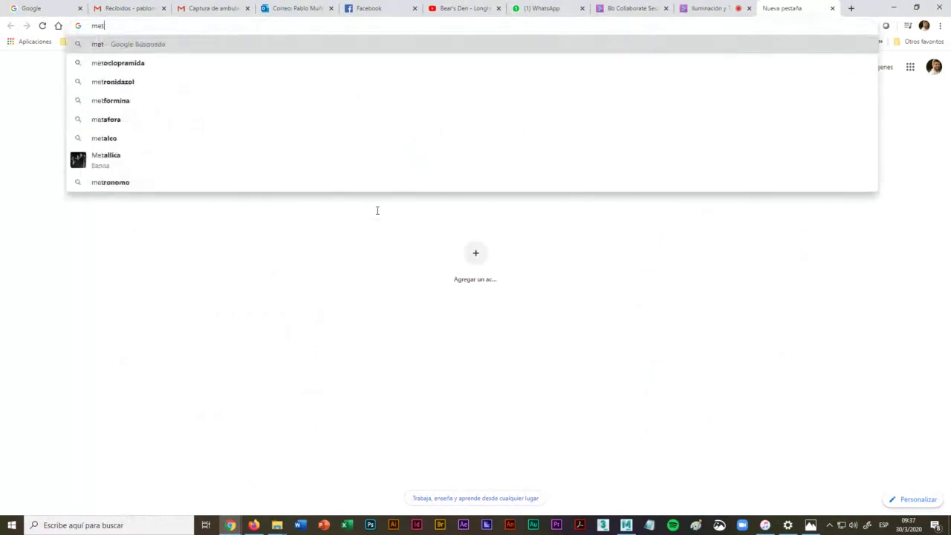
{"action": "type", "text": "al te"}
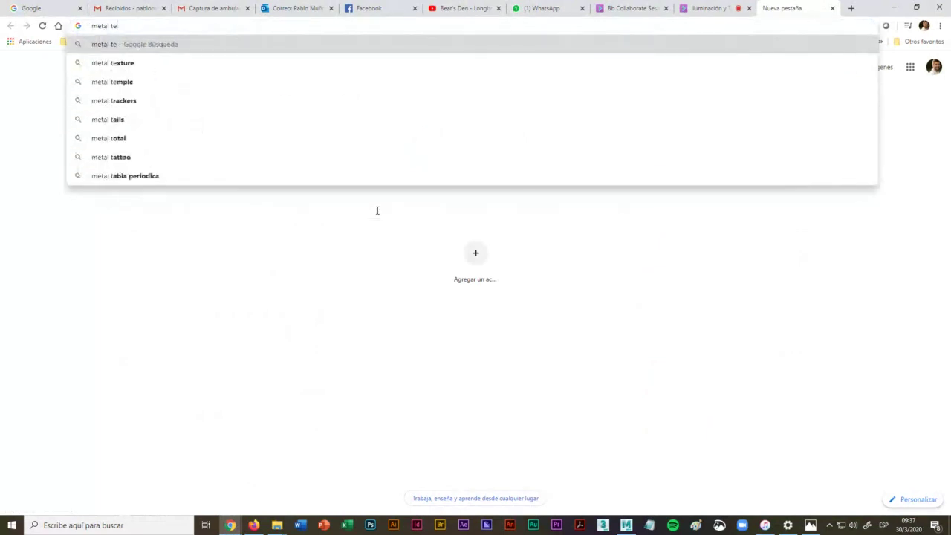
{"action": "type", "text": "xture"}
{"action": "key", "text": "Return"}
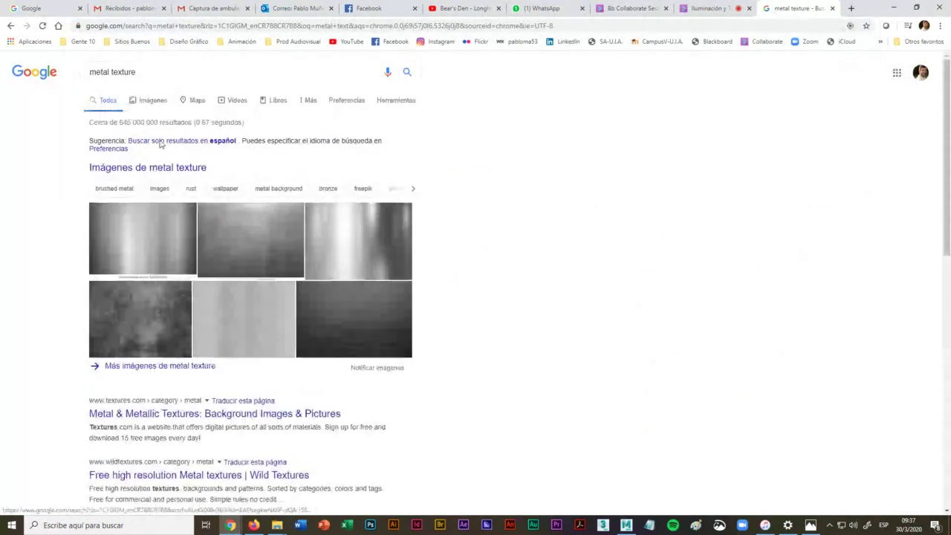
{"action": "left_click", "coordinate": [153, 101]}
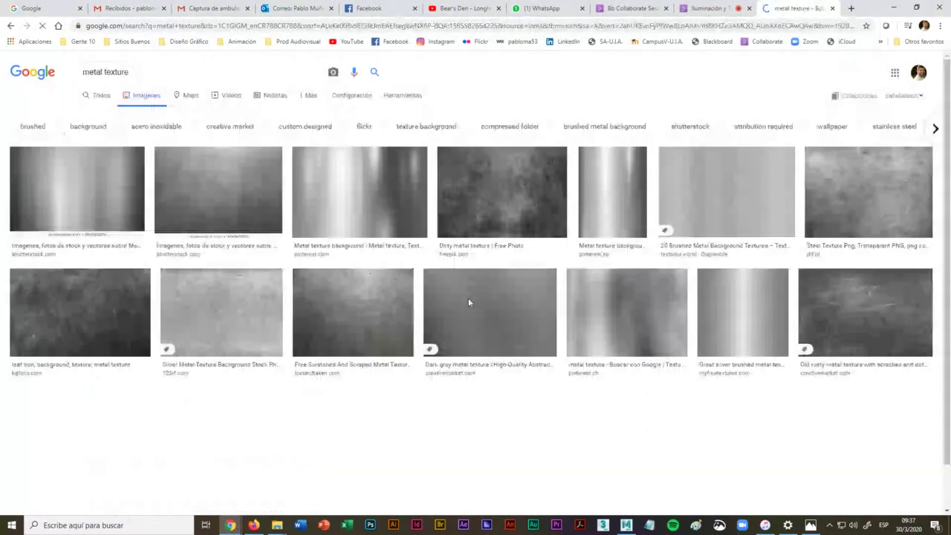
Step: Browse the metal texture images, previewing the scratched metal, diamond plate and old rusty metal examples and their related images
{"action": "scroll", "coordinate": [468, 302], "scroll_direction": "down", "scroll_amount": 2}
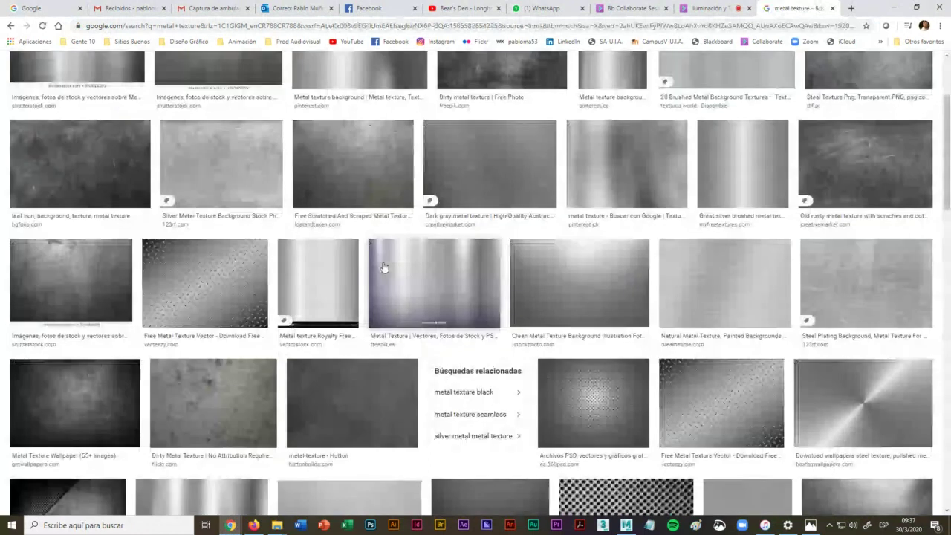
{"action": "left_click", "coordinate": [355, 167]}
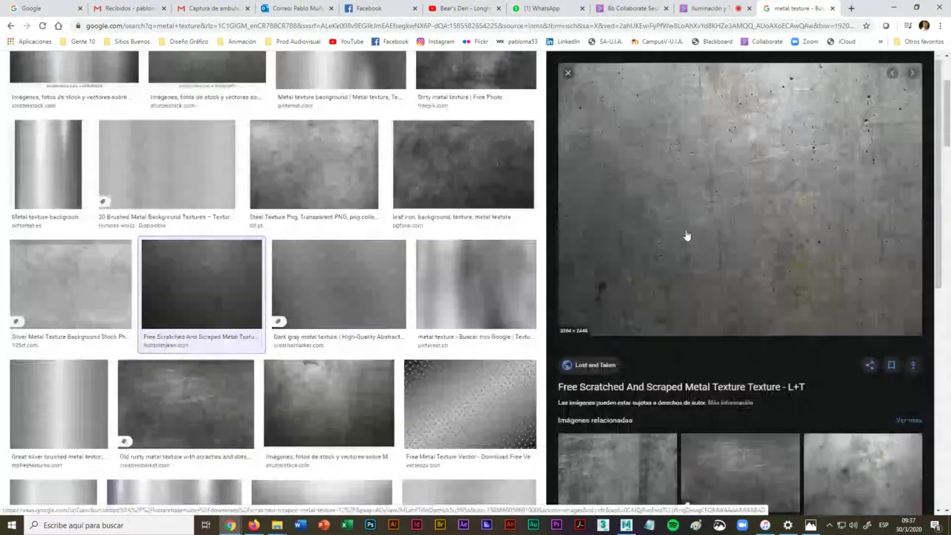
{"action": "scroll", "coordinate": [686, 235], "scroll_direction": "down", "scroll_amount": 3}
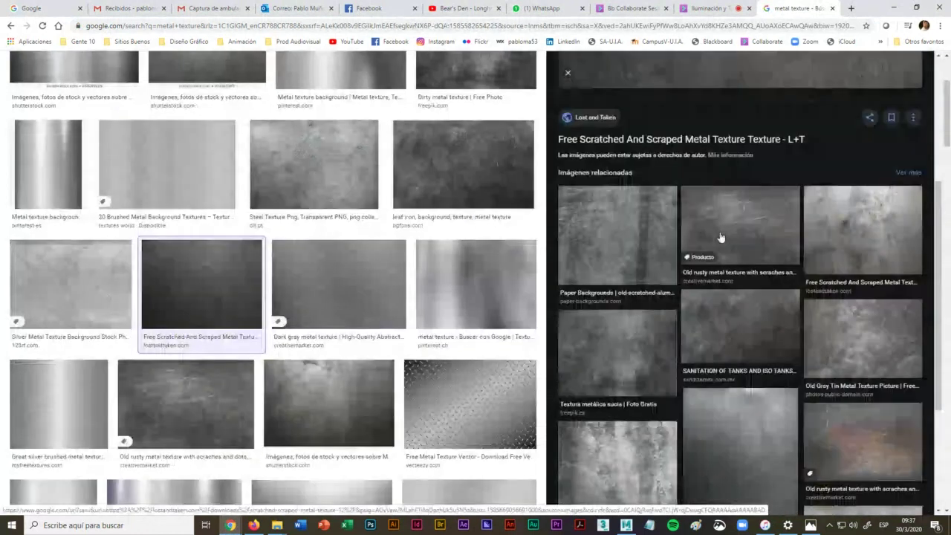
{"action": "scroll", "coordinate": [720, 237], "scroll_direction": "down", "scroll_amount": 2}
{"action": "scroll", "coordinate": [694, 360], "scroll_direction": "down", "scroll_amount": 1}
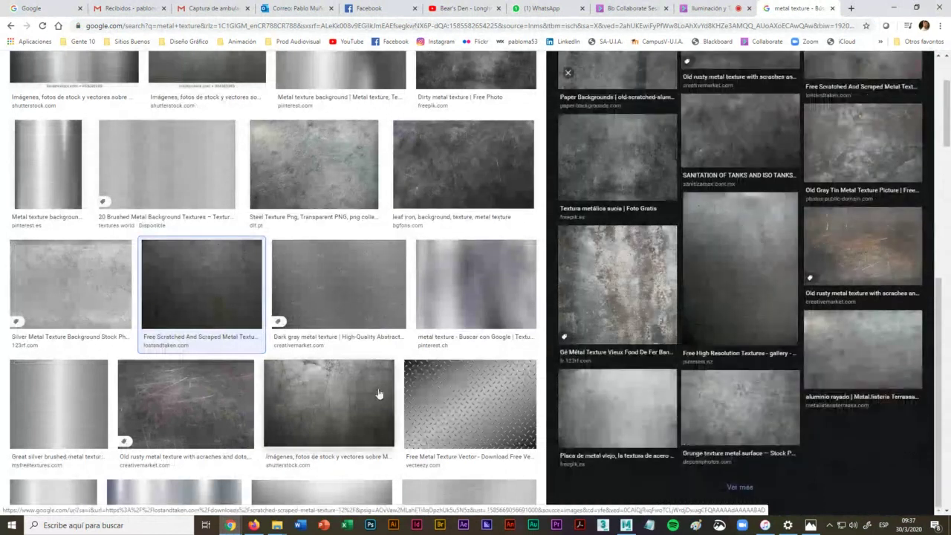
{"action": "left_click", "coordinate": [419, 401]}
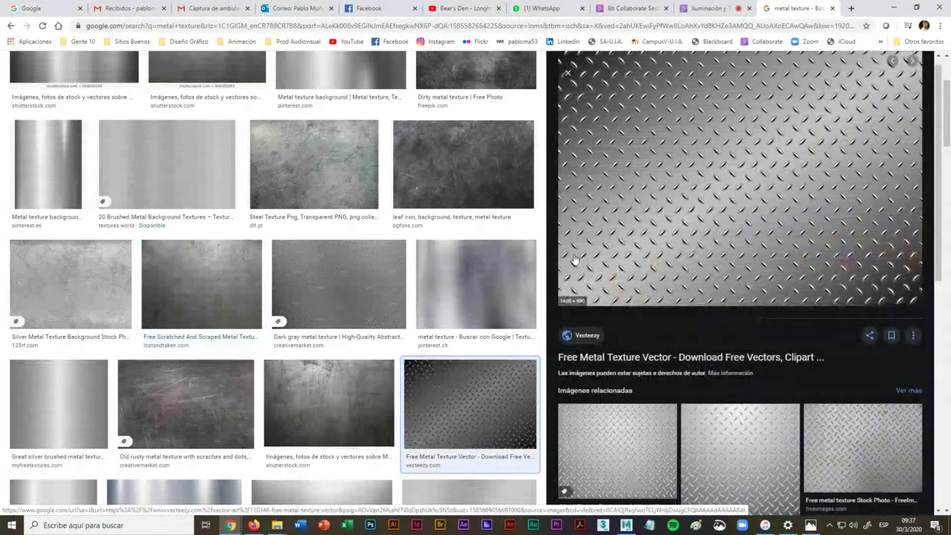
{"action": "left_click", "coordinate": [213, 418]}
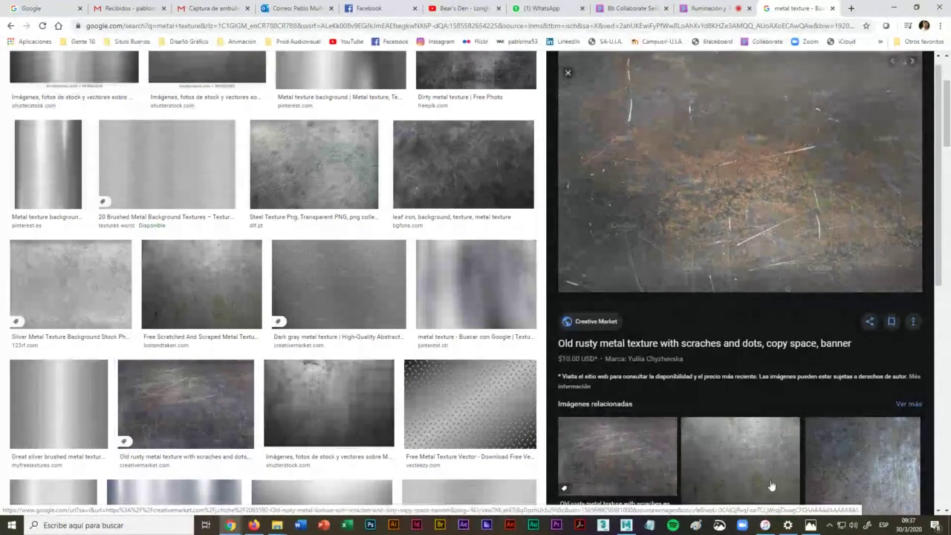
{"action": "left_click", "coordinate": [761, 467]}
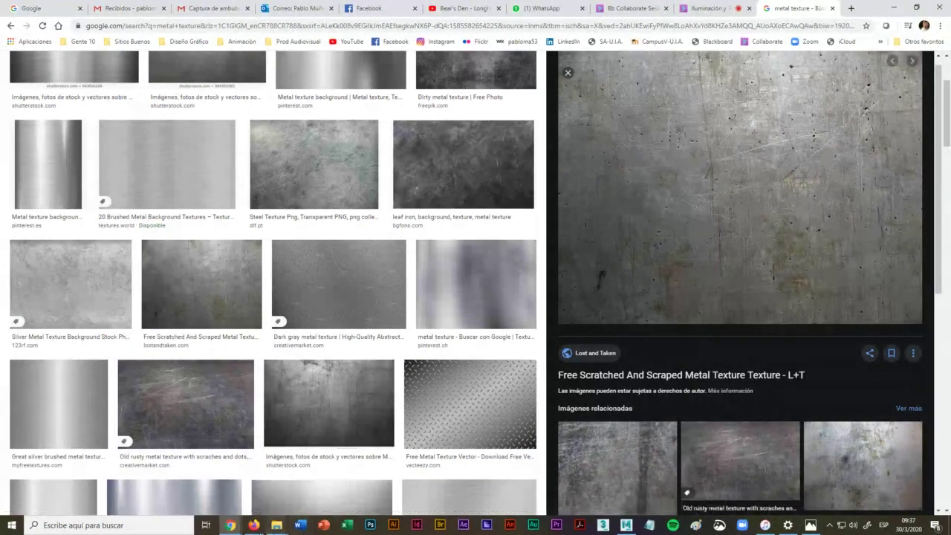
Step: Switch back to Maya, review the ambulance from the side and close the Hypershade
{"action": "left_click", "coordinate": [626, 526]}
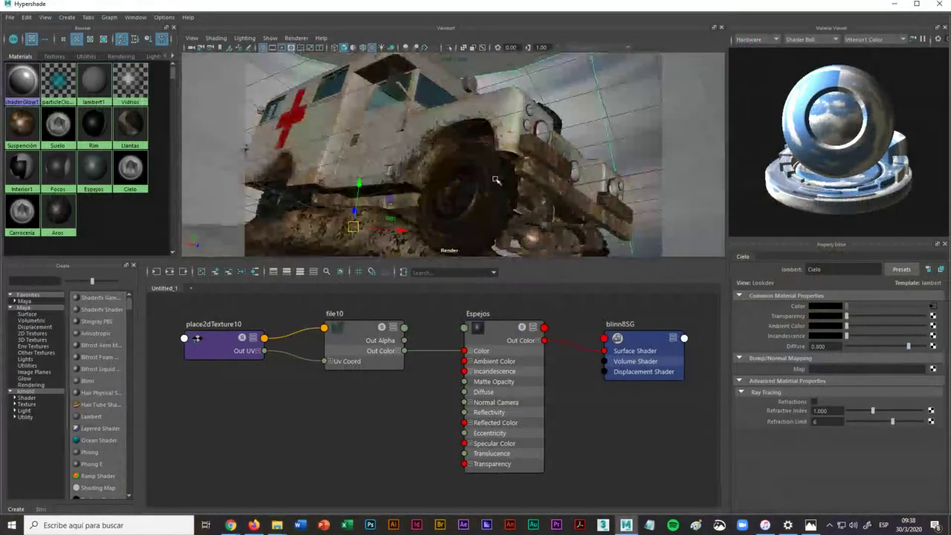
{"action": "left_click_drag", "start_coordinate": [375, 158], "coordinate": [370, 190], "text": "alt"}
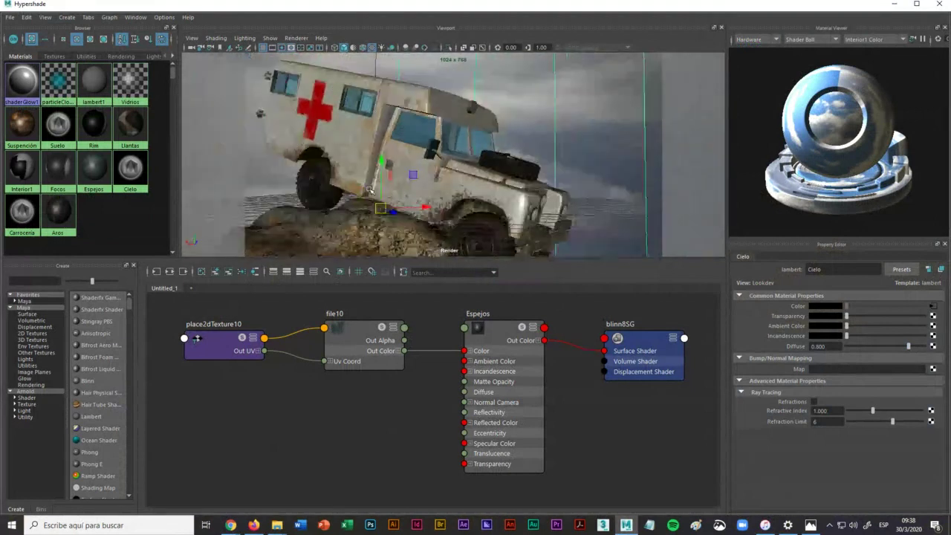
{"action": "left_click", "coordinate": [9, 18]}
{"action": "left_click", "coordinate": [944, 6]}
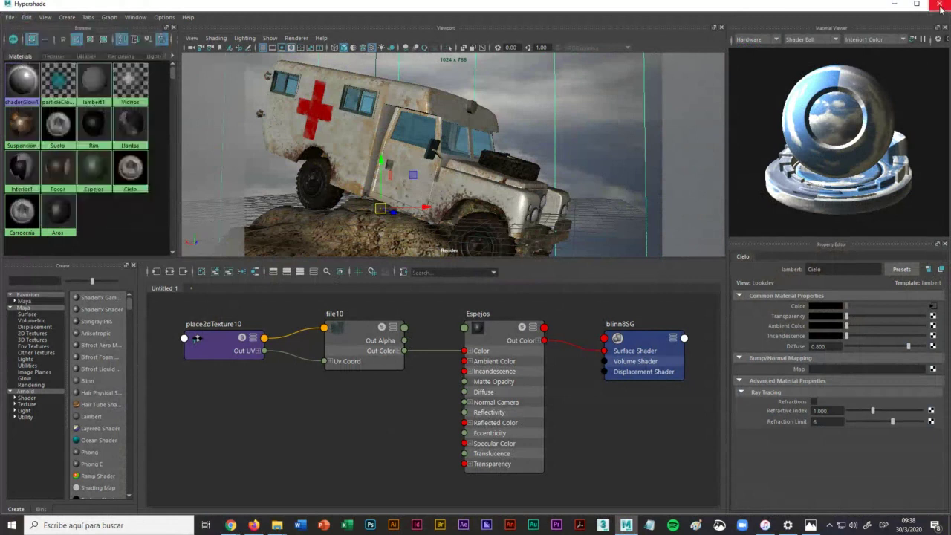
{"action": "left_click", "coordinate": [944, 6]}
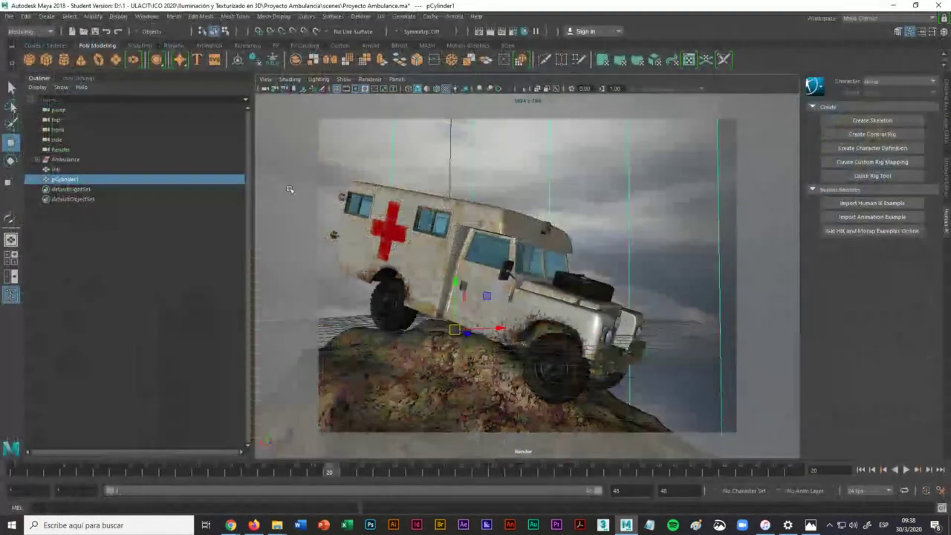
Step: Save the ambulance scene as a student version file
{"action": "left_click", "coordinate": [8, 17]}
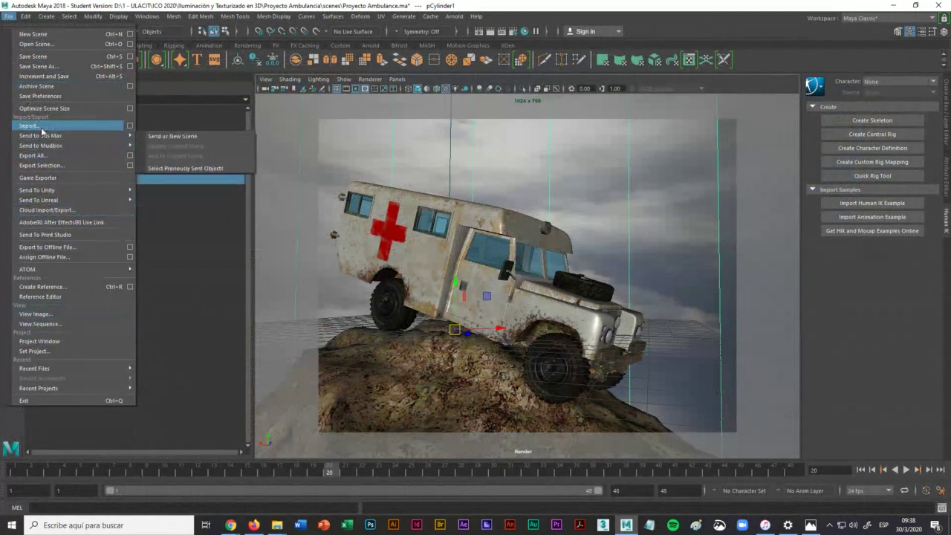
{"action": "left_click", "coordinate": [36, 56]}
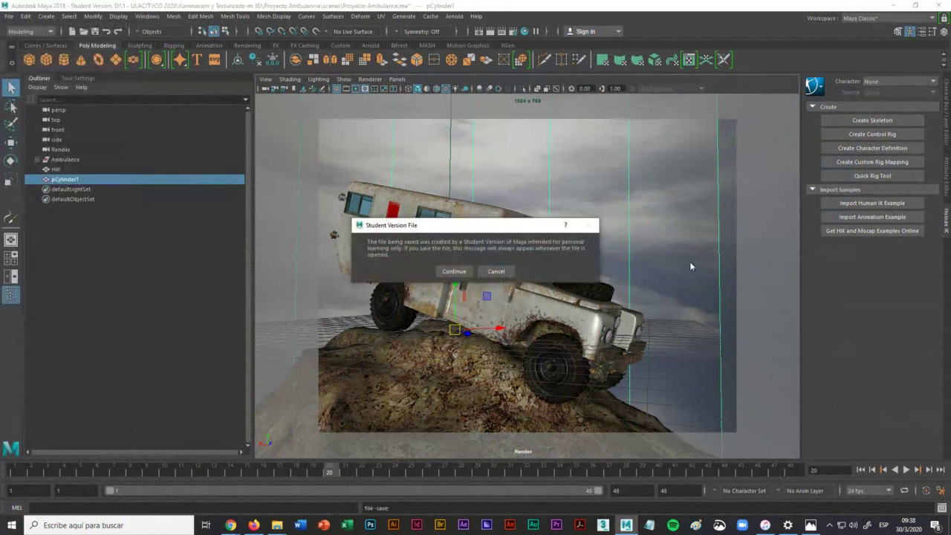
{"action": "left_click", "coordinate": [454, 271]}
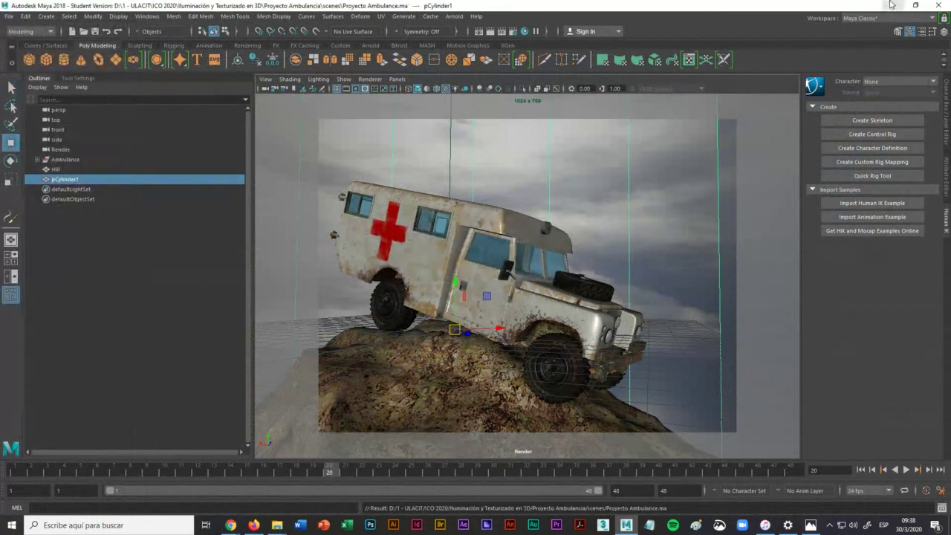
Step: Switch to Chrome and check the Collaborate session's chat and menu, plus the Iluminación y Texturizado WhatsApp group
{"action": "left_click", "coordinate": [891, 5]}
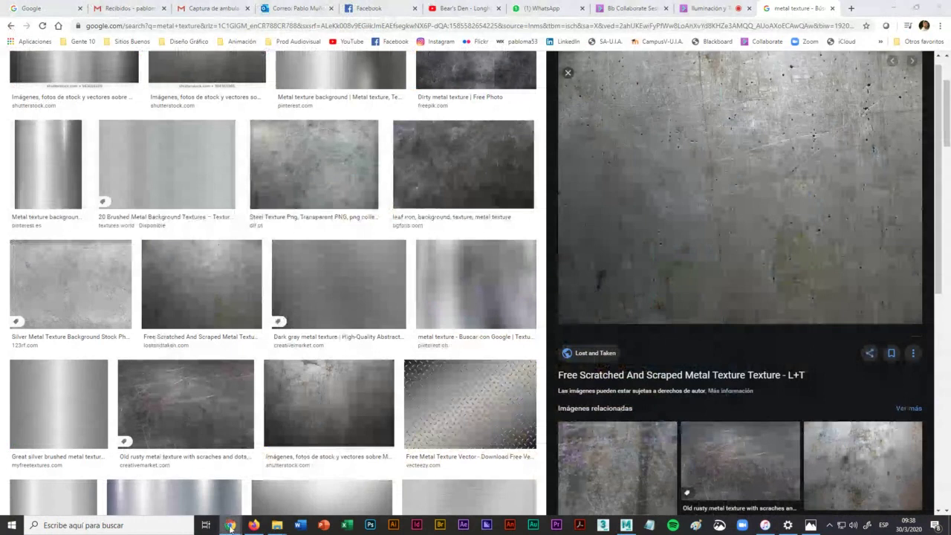
{"action": "mouse_move", "coordinate": [230, 525]}
{"action": "left_click", "coordinate": [710, 8]}
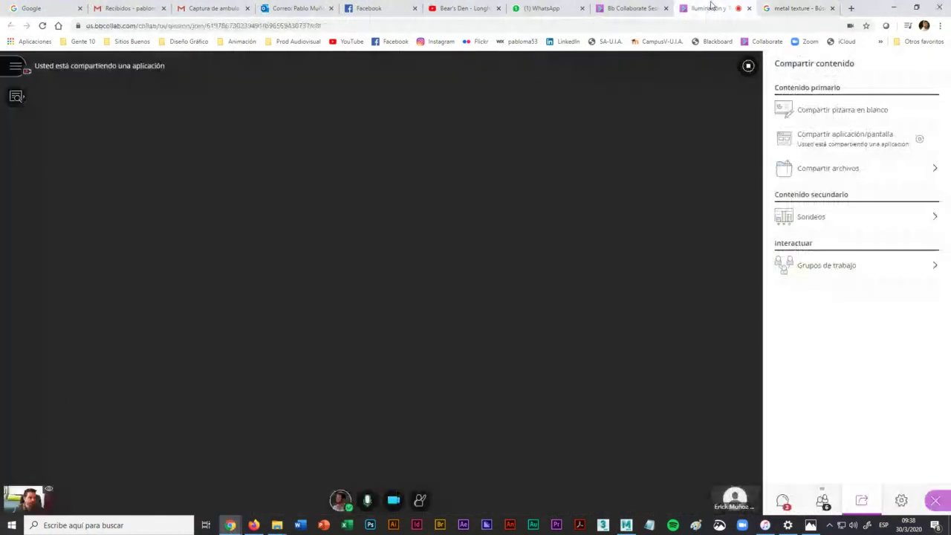
{"action": "left_click", "coordinate": [782, 500]}
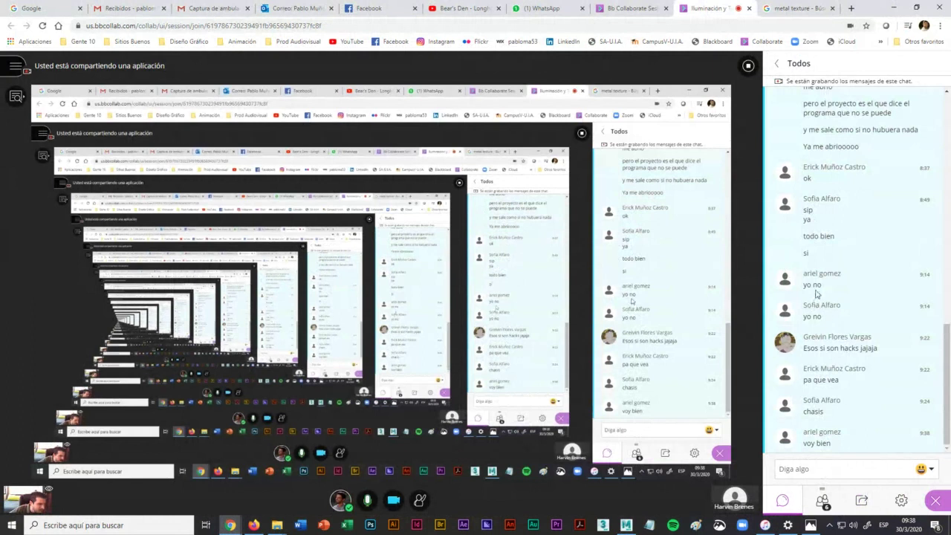
{"action": "left_click", "coordinate": [814, 470]}
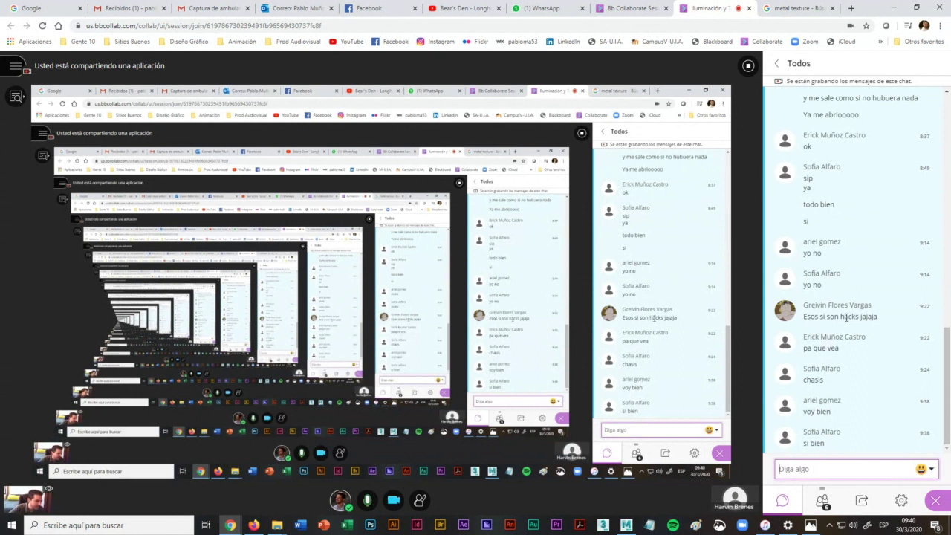
{"action": "left_click", "coordinate": [845, 317]}
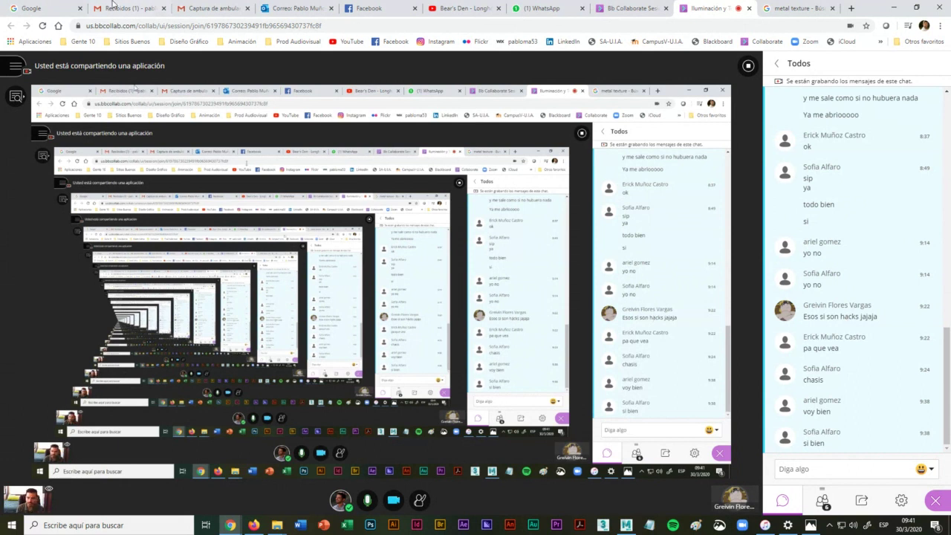
{"action": "left_click", "coordinate": [15, 68]}
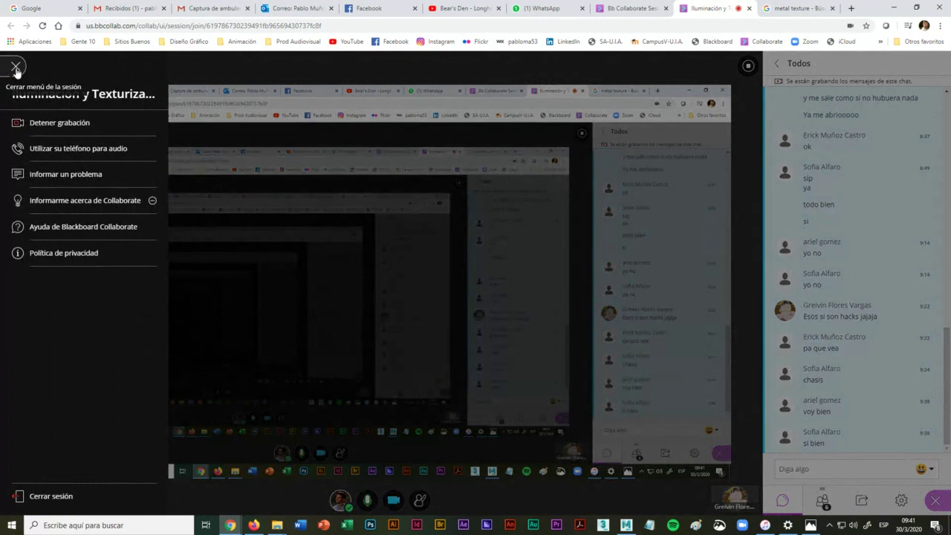
{"action": "left_click", "coordinate": [15, 69]}
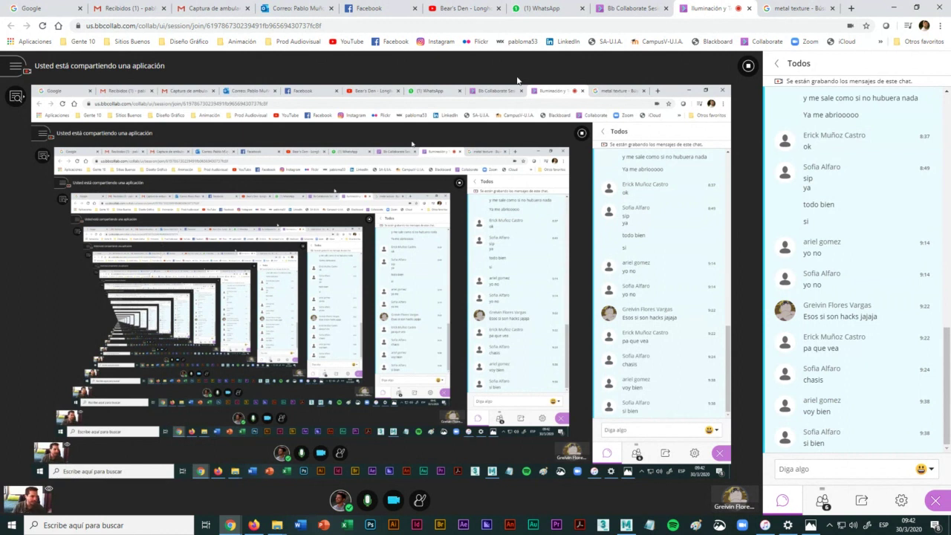
{"action": "left_click", "coordinate": [551, 9]}
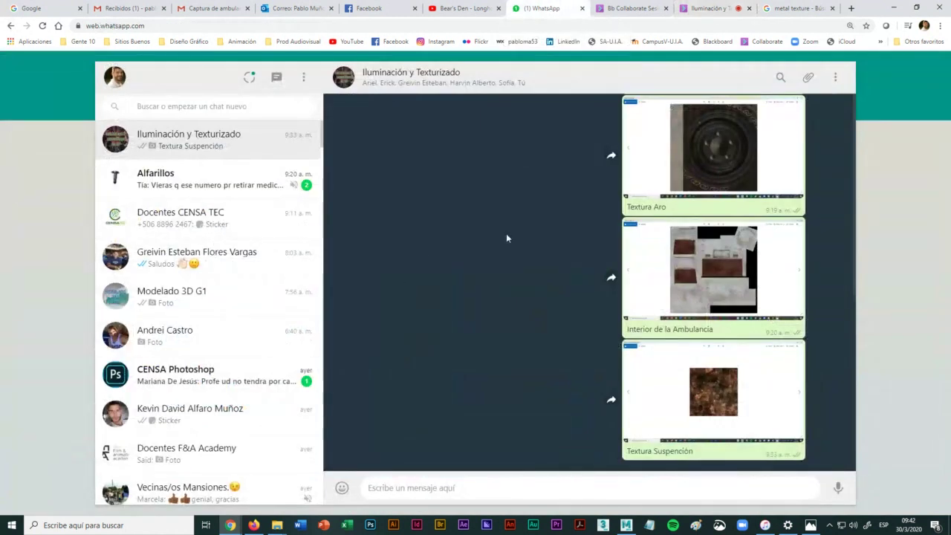
{"action": "left_click", "coordinate": [894, 9]}
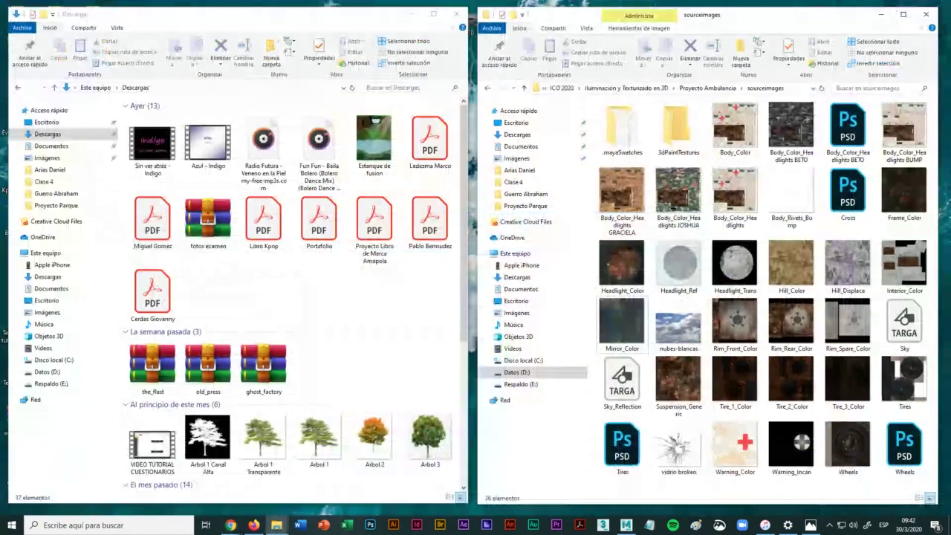
Step: Switch back to Maya, select the ambulance's Glass object and open the Hypershade
{"action": "left_click", "coordinate": [626, 526]}
{"action": "scroll", "coordinate": [527, 309], "scroll_direction": "up", "scroll_amount": 2}
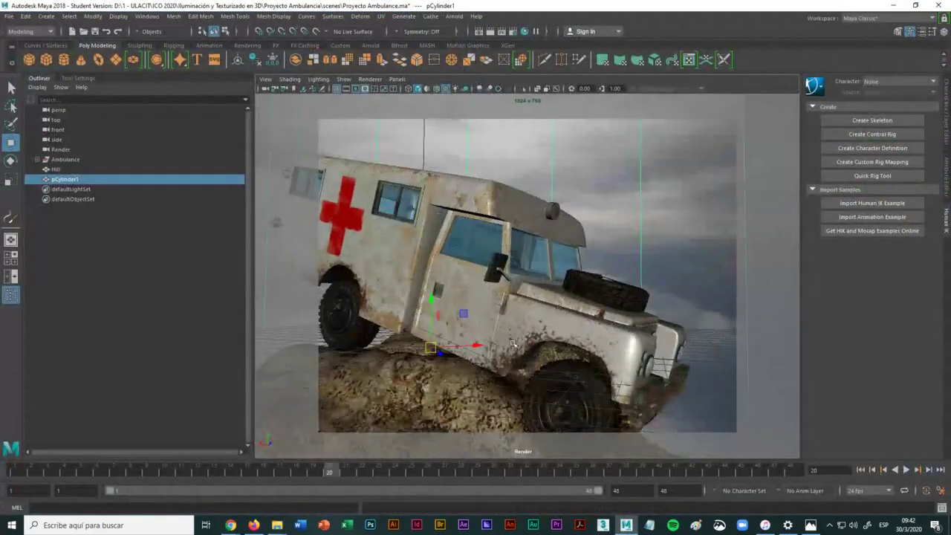
{"action": "scroll", "coordinate": [511, 340], "scroll_direction": "up", "scroll_amount": 3}
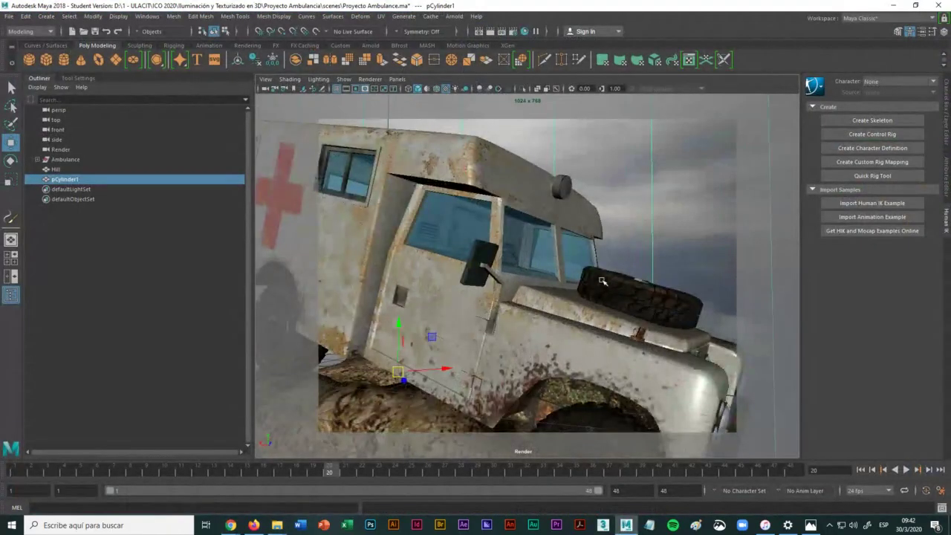
{"action": "scroll", "coordinate": [603, 280], "scroll_direction": "down", "scroll_amount": 3}
{"action": "left_click", "coordinate": [479, 243]}
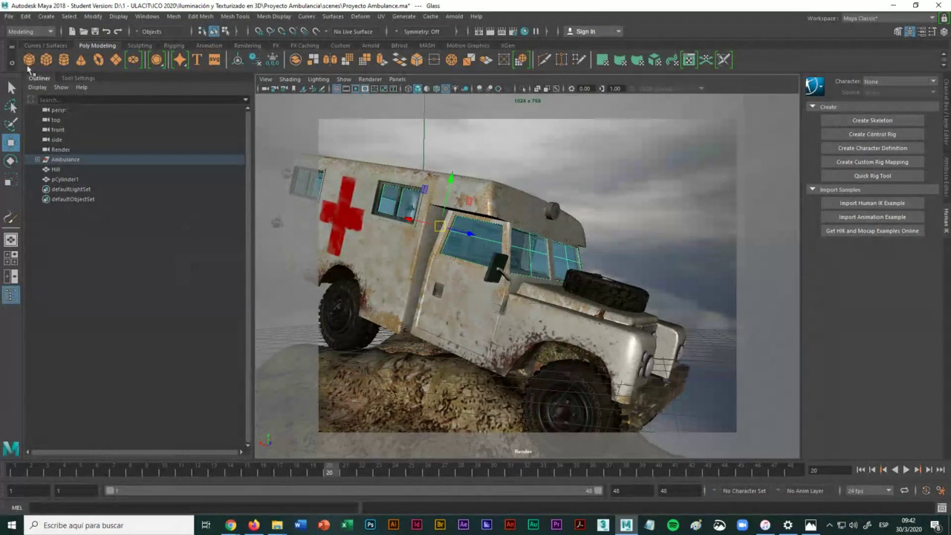
{"action": "left_click", "coordinate": [10, 17]}
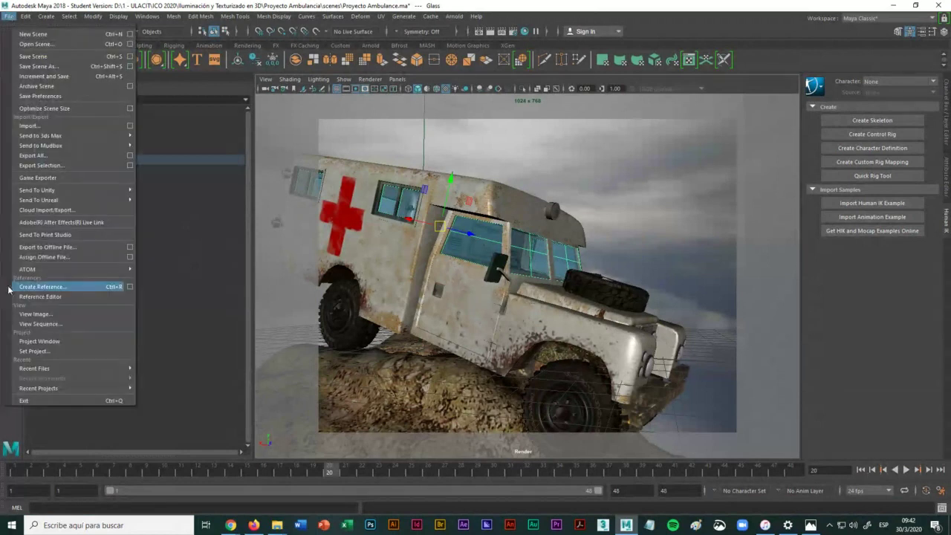
{"action": "mouse_move", "coordinate": [26, 16]}
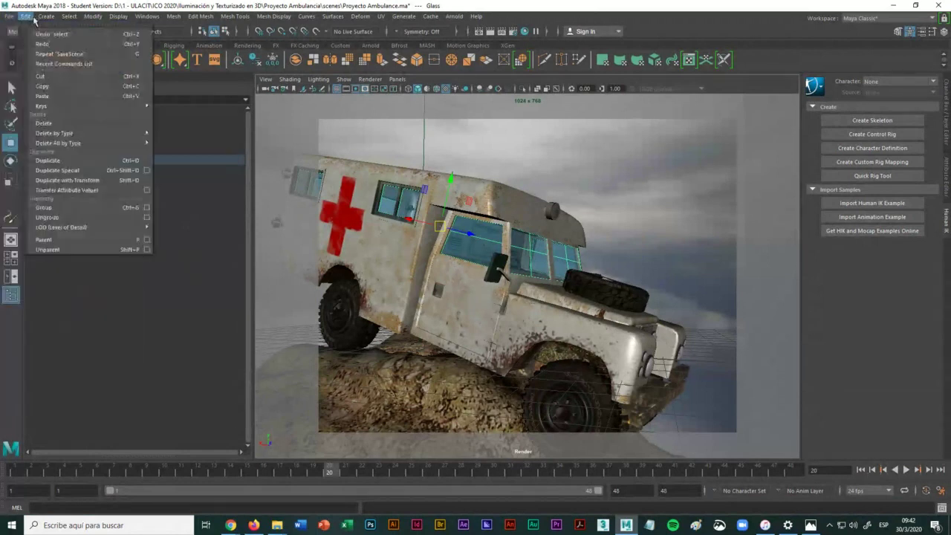
{"action": "left_click", "coordinate": [49, 217]}
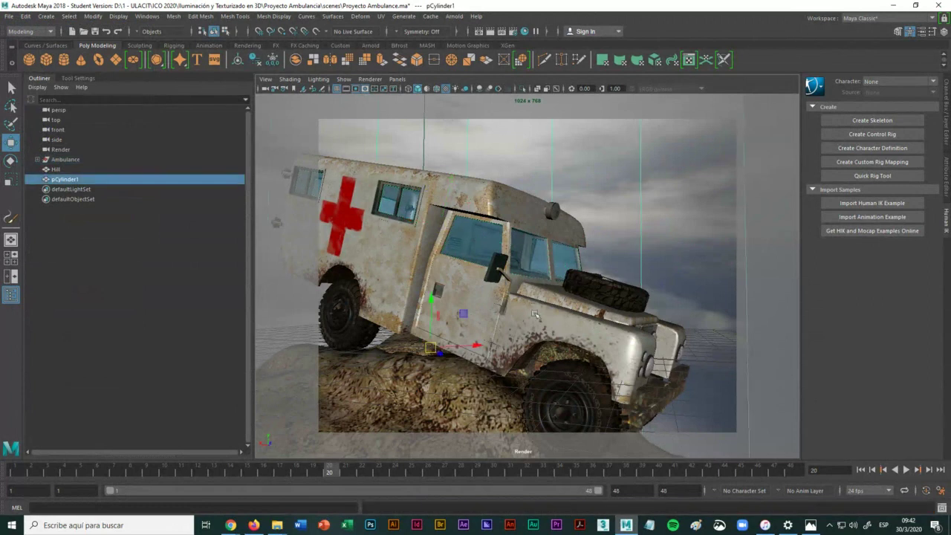
{"action": "left_click", "coordinate": [478, 247]}
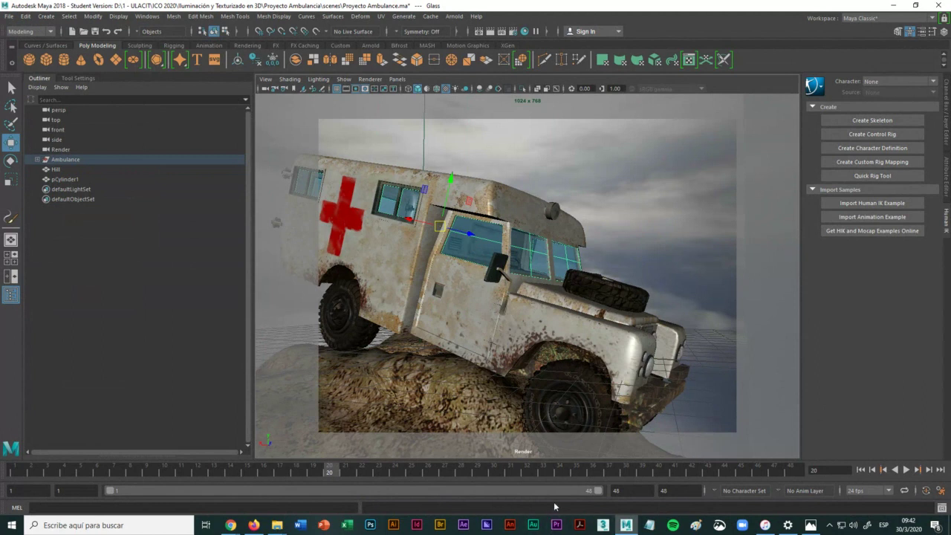
{"action": "left_click", "coordinate": [524, 33]}
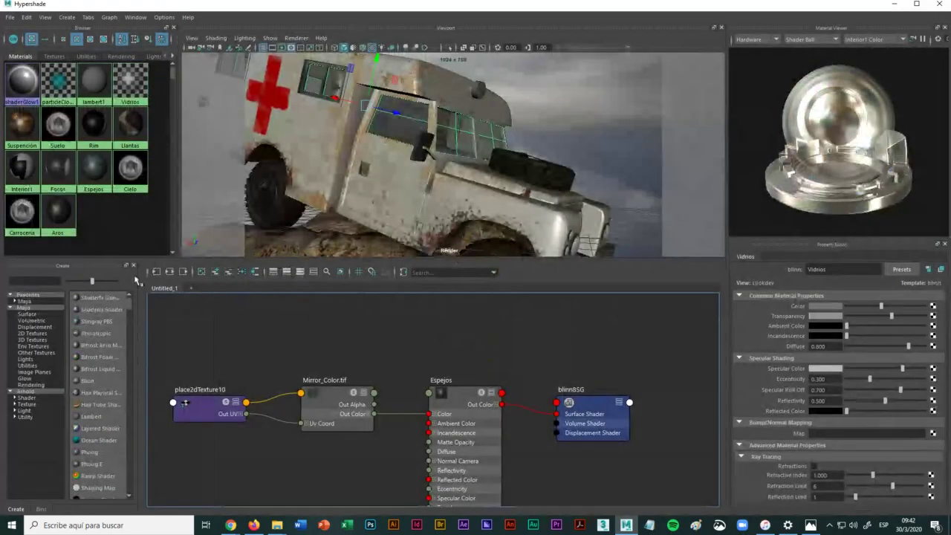
Step: Graph the Vidrios material's network and set its color to light cyan, with green and blue at 1.000
{"action": "left_click", "coordinate": [127, 80]}
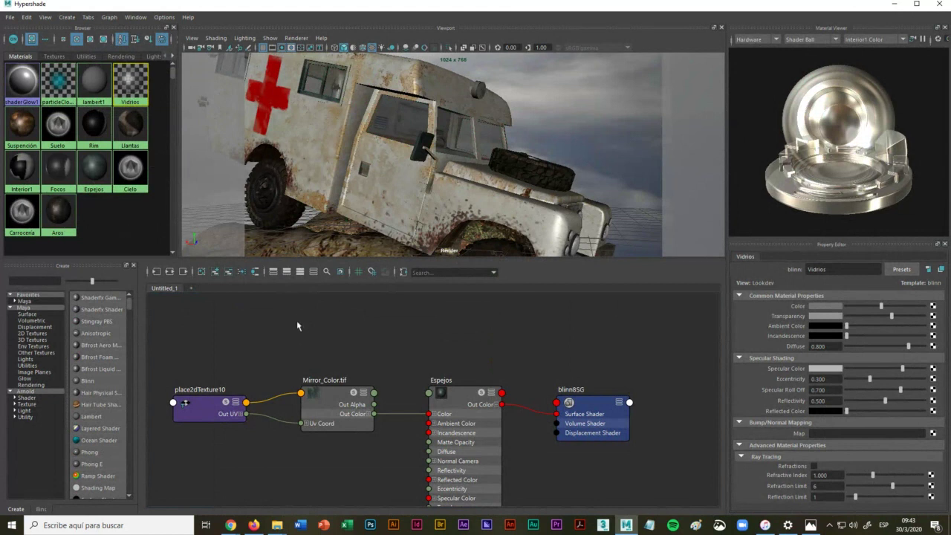
{"action": "right_click", "coordinate": [130, 88]}
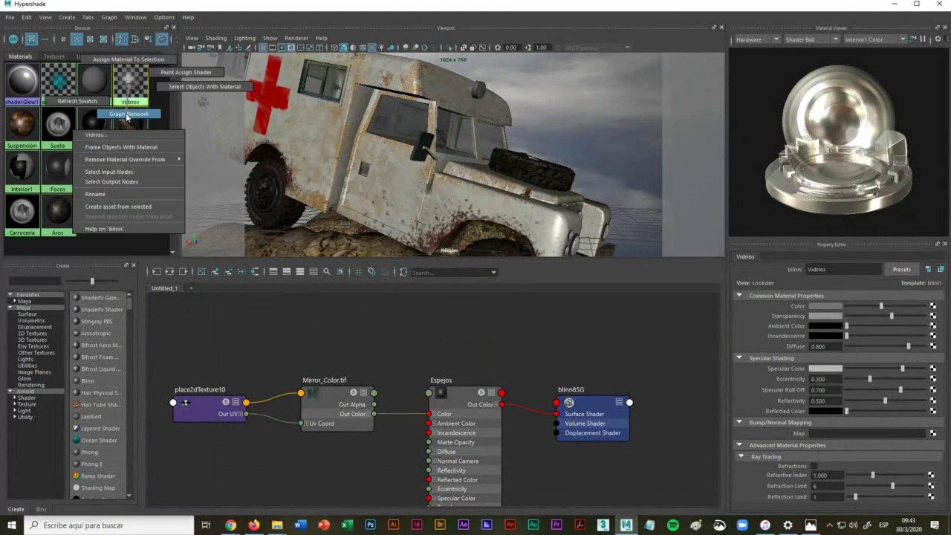
{"action": "left_click", "coordinate": [129, 114]}
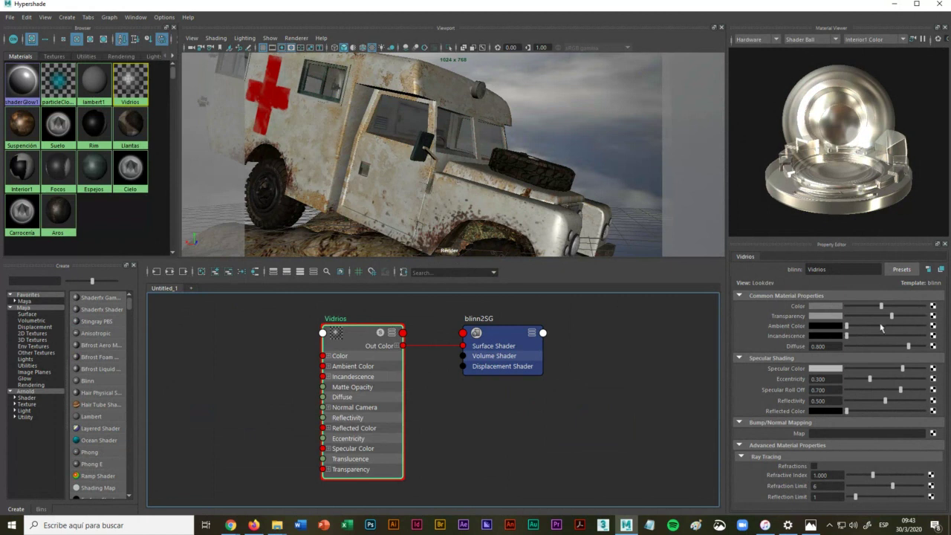
{"action": "left_click", "coordinate": [832, 307]}
{"action": "left_click", "coordinate": [827, 281]}
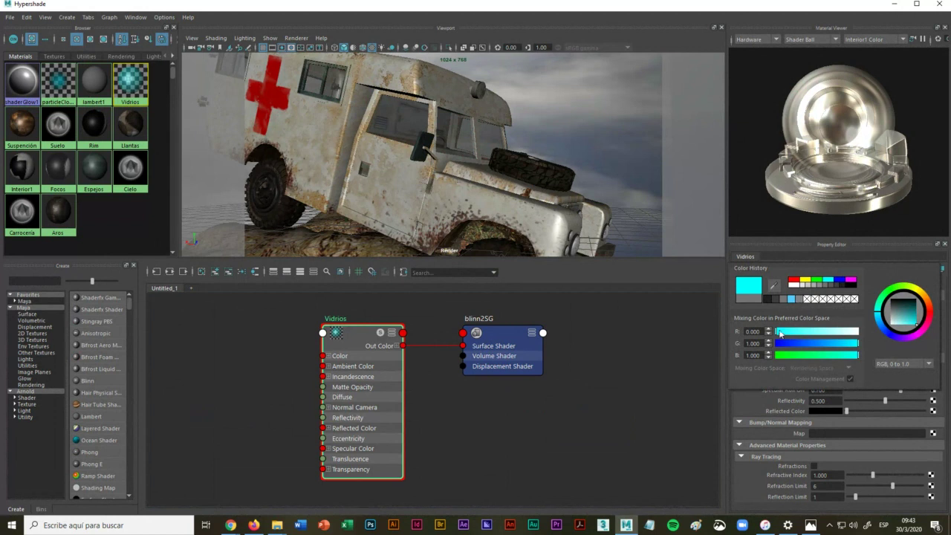
{"action": "left_click_drag", "start_coordinate": [779, 331], "coordinate": [809, 332]}
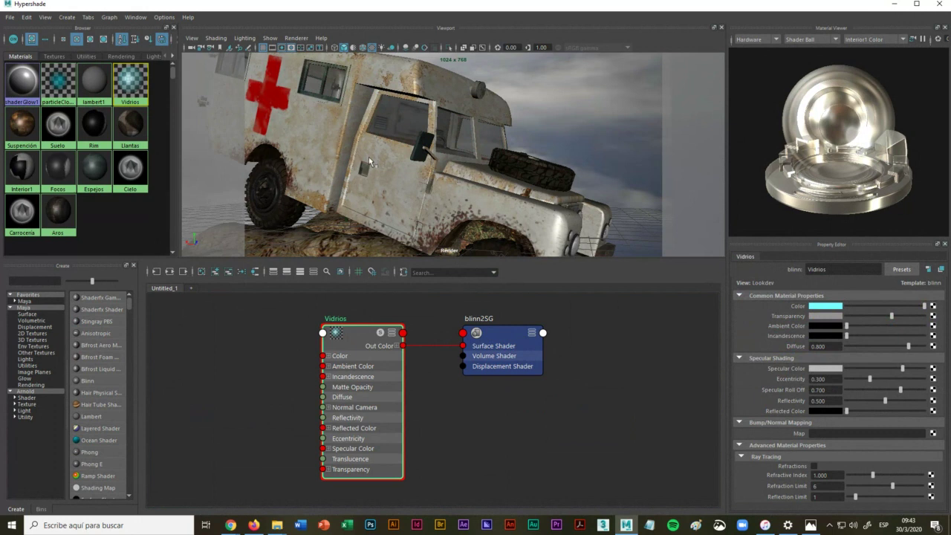
Step: Assign the Vidrios material to the ambulance's windows and check their tint with and without textured display
{"action": "left_click", "coordinate": [409, 122]}
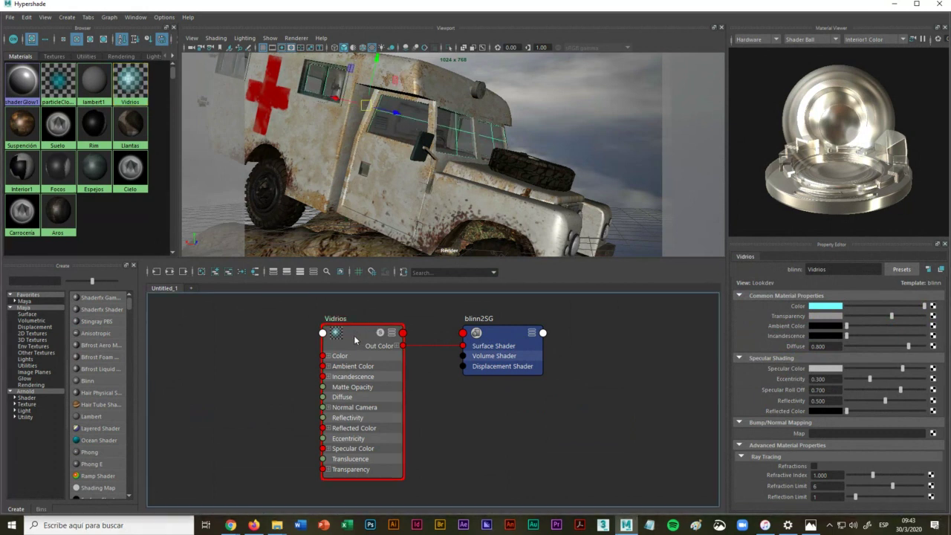
{"action": "right_click_drag", "start_coordinate": [356, 339], "coordinate": [376, 304]}
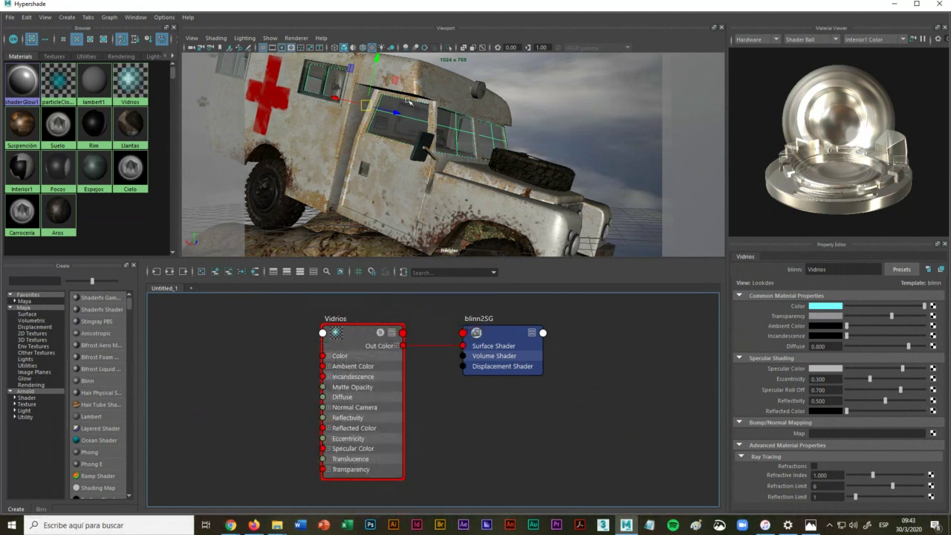
{"action": "left_click", "coordinate": [372, 47]}
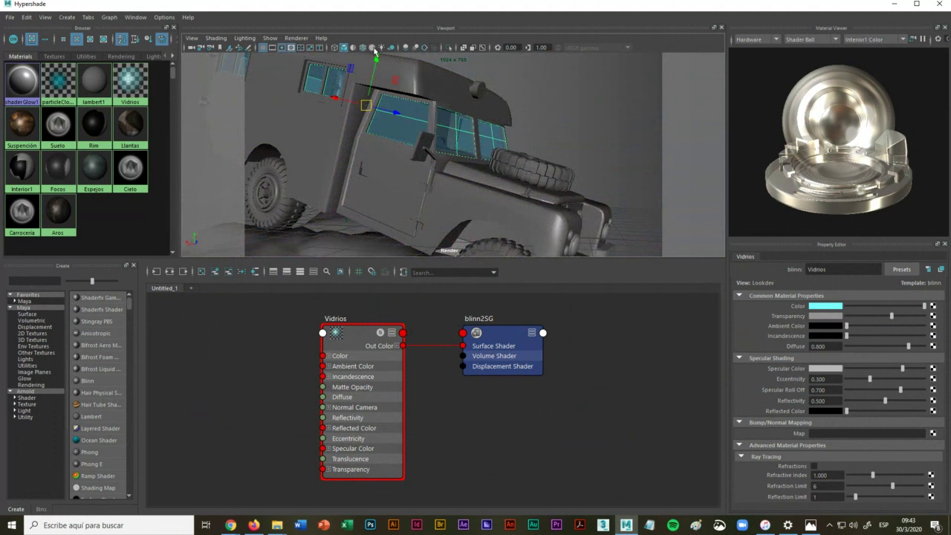
{"action": "left_click", "coordinate": [374, 47]}
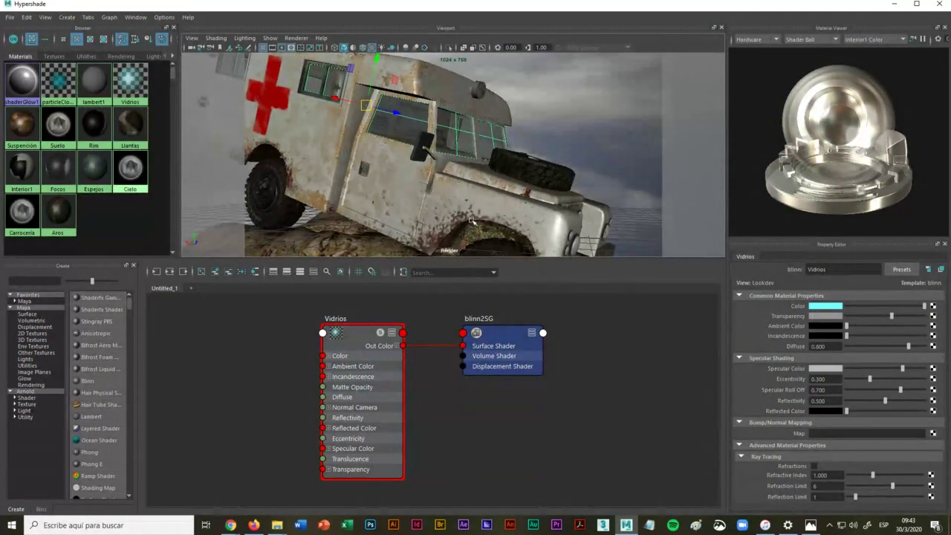
{"action": "left_click", "coordinate": [593, 142]}
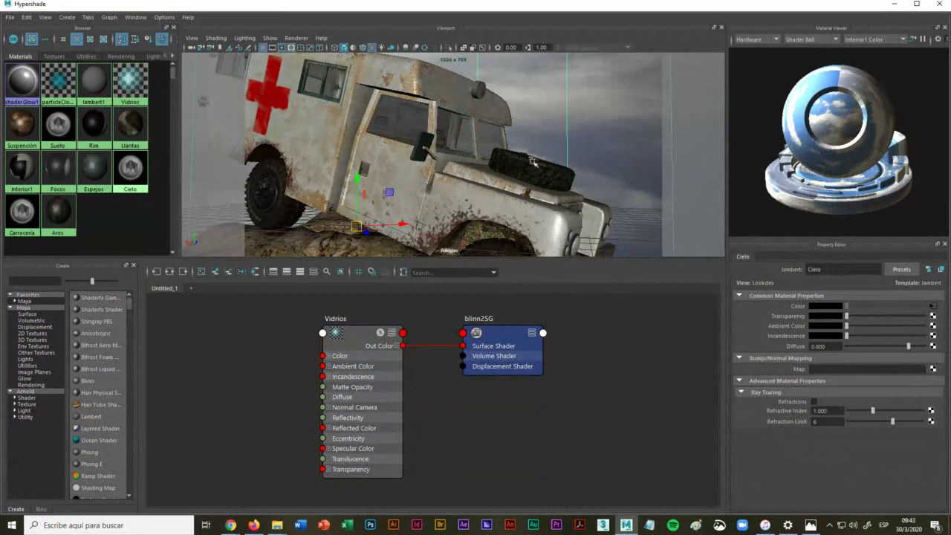
{"action": "left_click", "coordinate": [407, 116]}
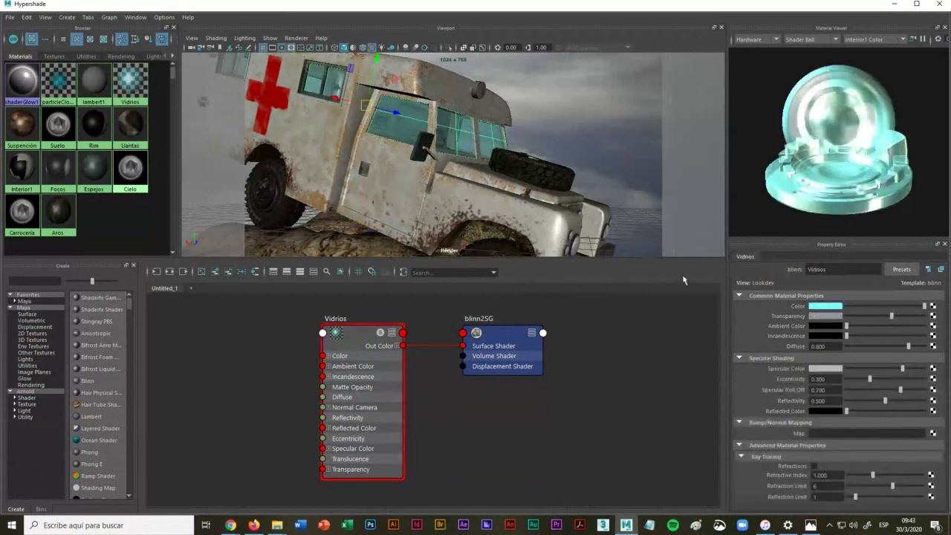
{"action": "left_click", "coordinate": [416, 125]}
{"action": "left_click", "coordinate": [375, 110]}
{"action": "left_click", "coordinate": [351, 335]}
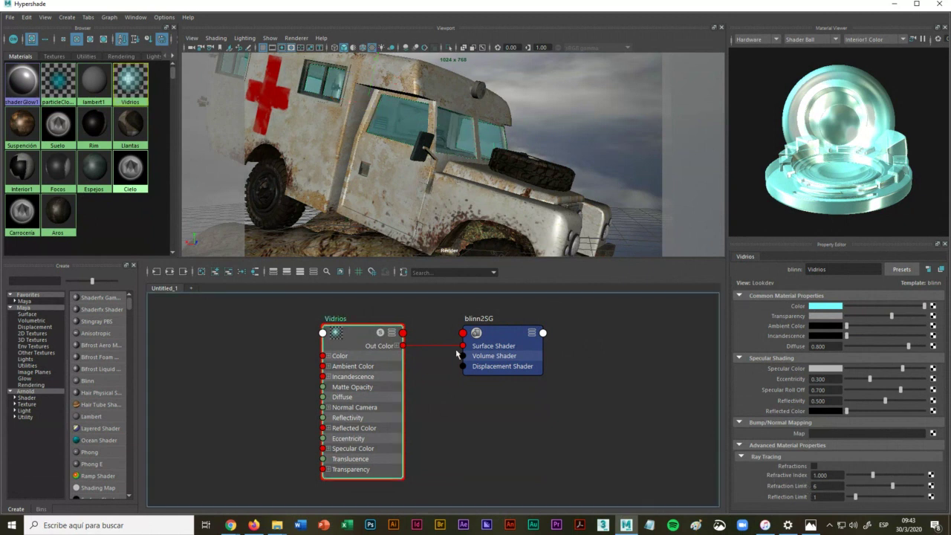
{"action": "left_click", "coordinate": [498, 338]}
{"action": "left_click", "coordinate": [353, 338]}
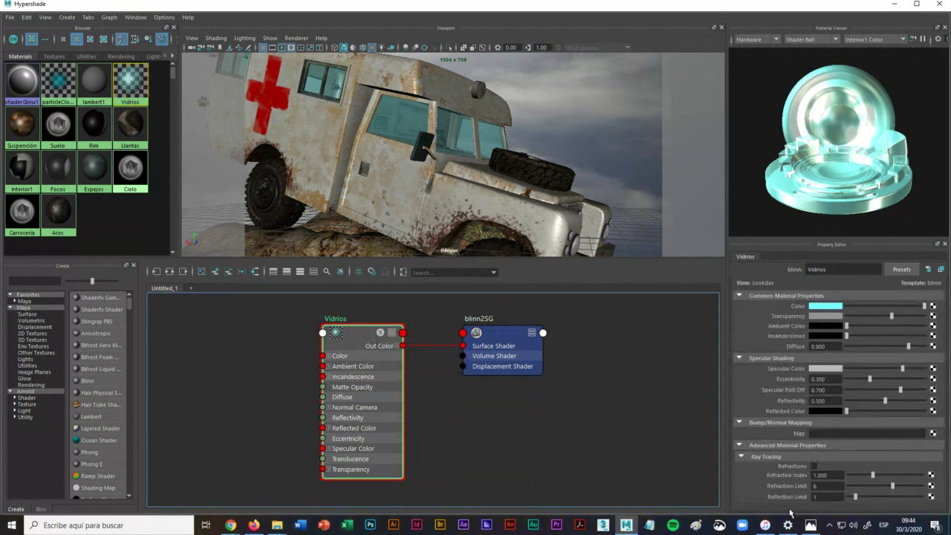
{"action": "left_click", "coordinate": [617, 416]}
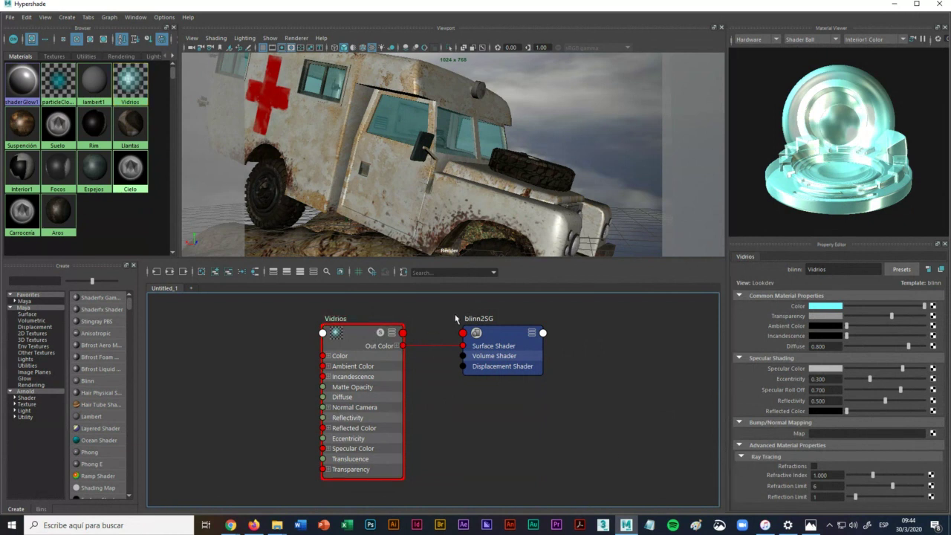
Step: Switch to the project's sourceimages folder and view the Body_Color_Headlights.tif texture, closing the image again
{"action": "left_click", "coordinate": [436, 222]}
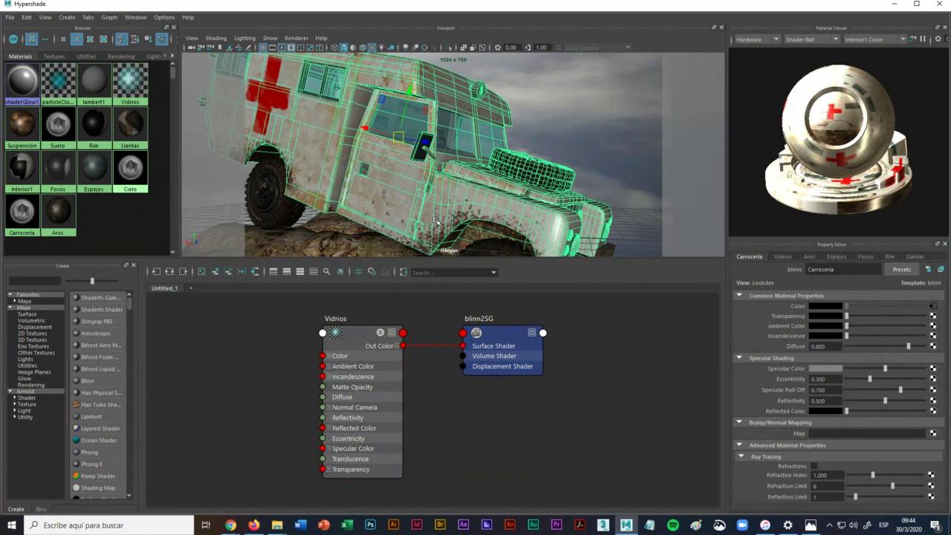
{"action": "left_click", "coordinate": [894, 4]}
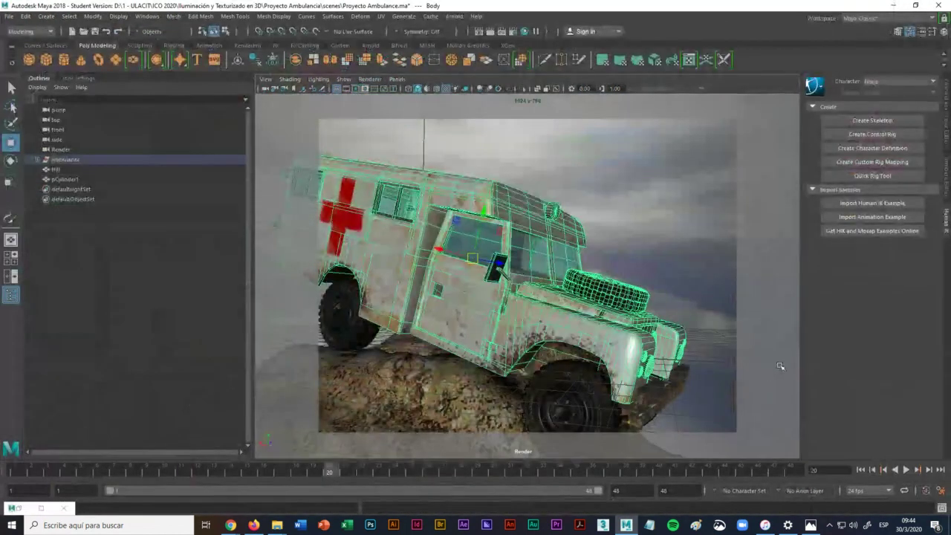
{"action": "left_click", "coordinate": [781, 365]}
{"action": "left_click", "coordinate": [894, 5]}
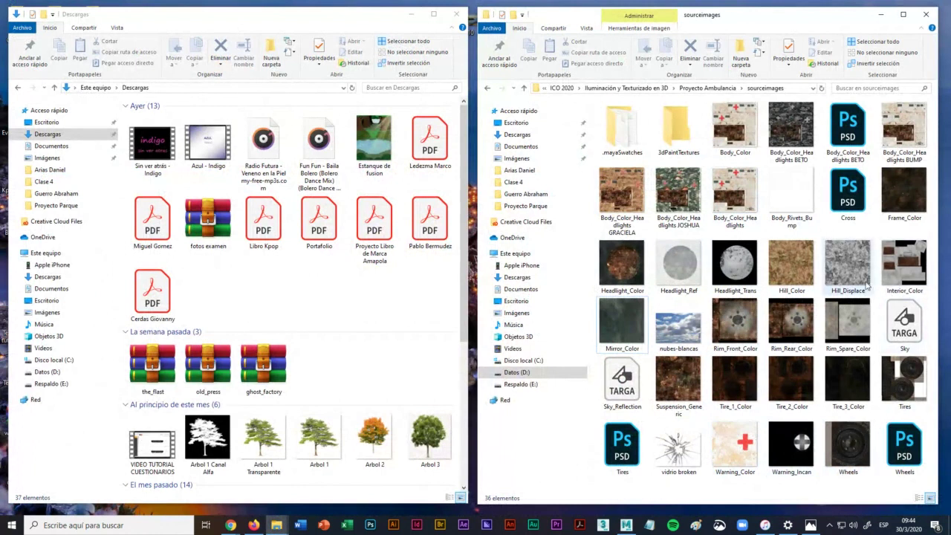
{"action": "double_click", "coordinate": [735, 195]}
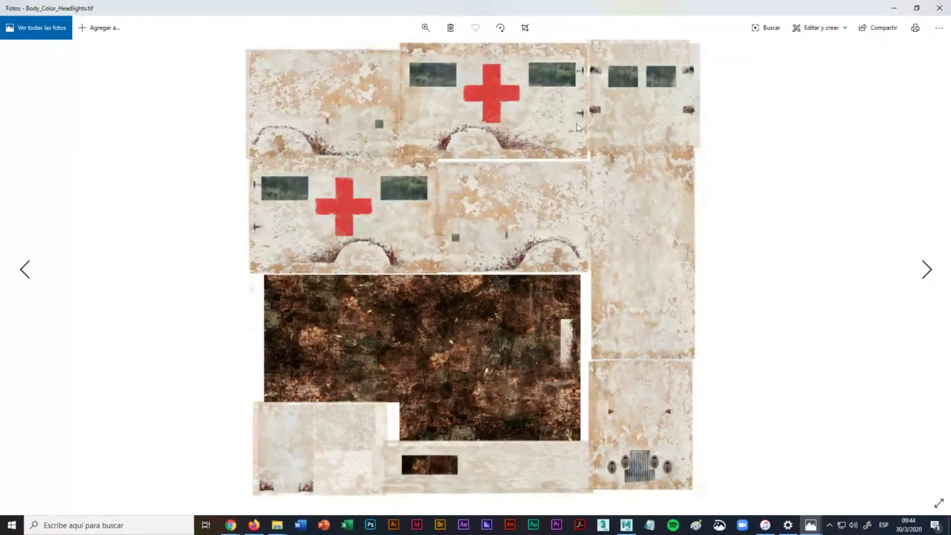
{"action": "left_click", "coordinate": [940, 9]}
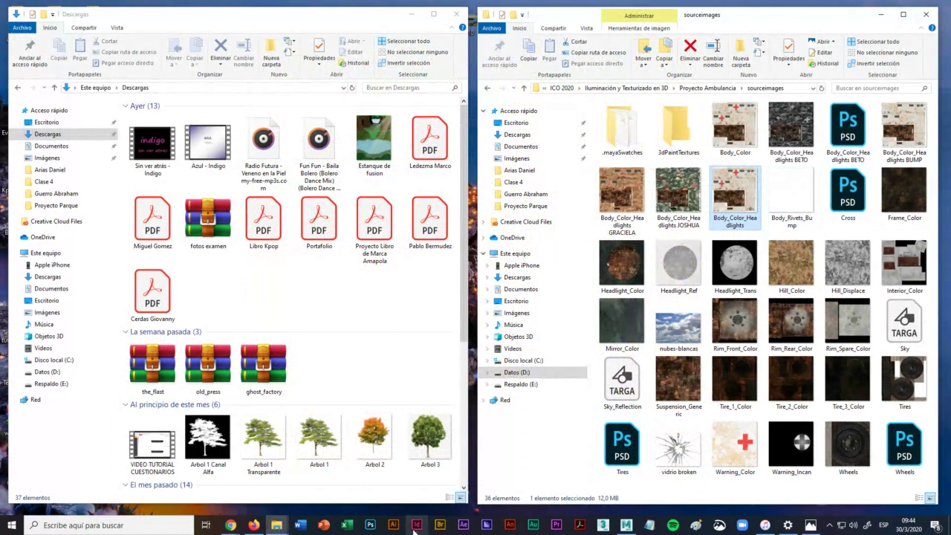
Step: Switch back to Maya's Hypershade, graph the Carrocería material's network and select the material's node to show its properties
{"action": "left_click", "coordinate": [626, 525]}
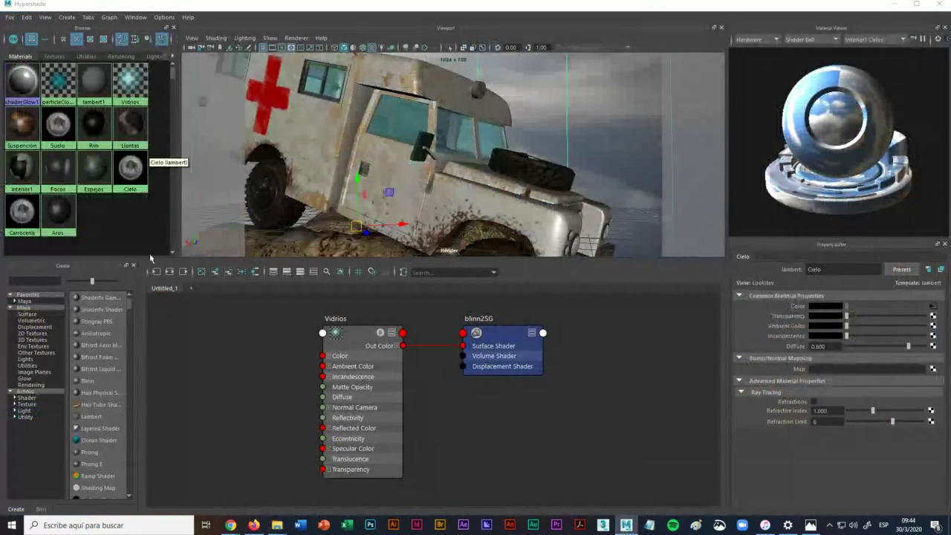
{"action": "left_click", "coordinate": [23, 212]}
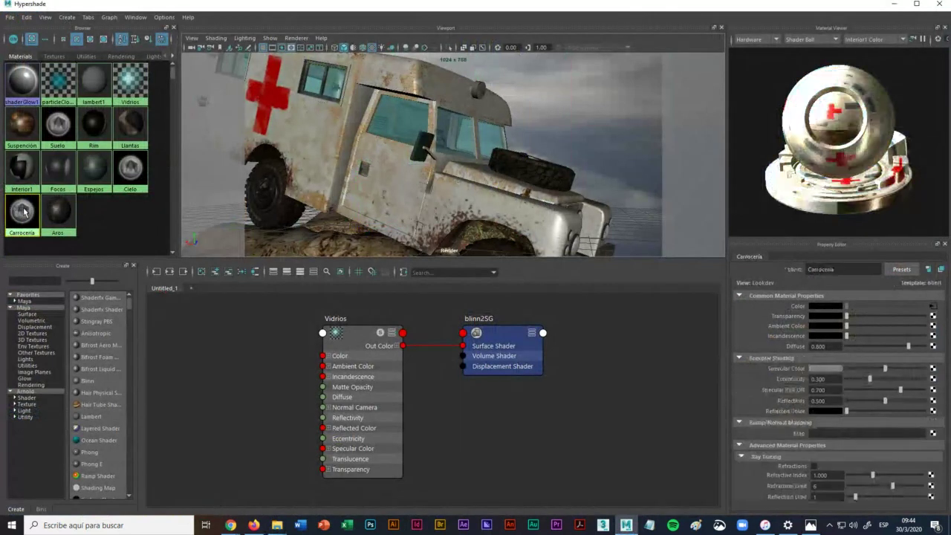
{"action": "right_click", "coordinate": [23, 212]}
{"action": "left_click", "coordinate": [30, 256]}
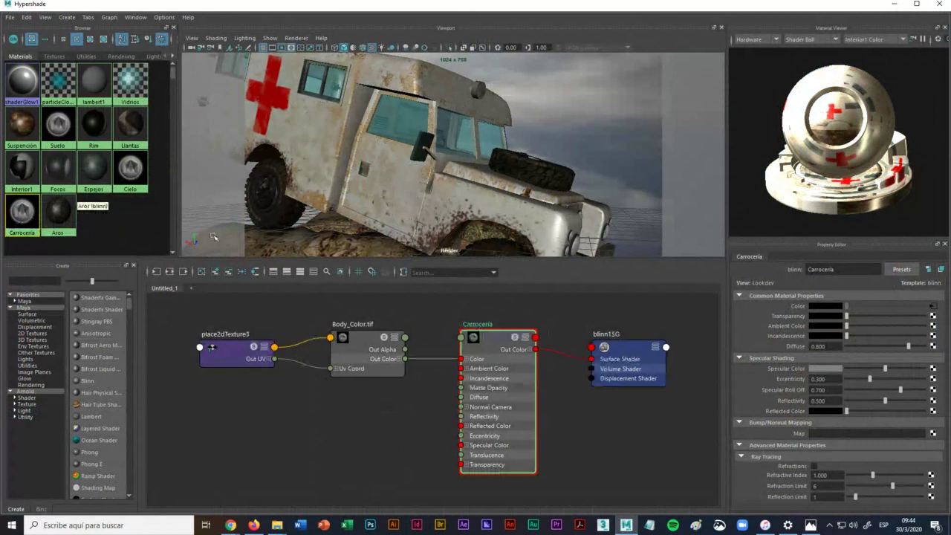
{"action": "left_click", "coordinate": [364, 347]}
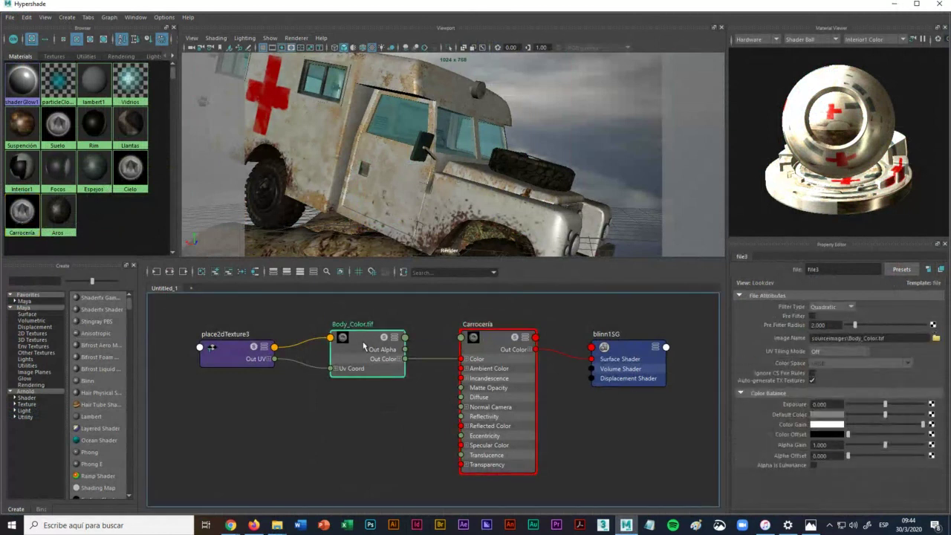
{"action": "left_click", "coordinate": [495, 342]}
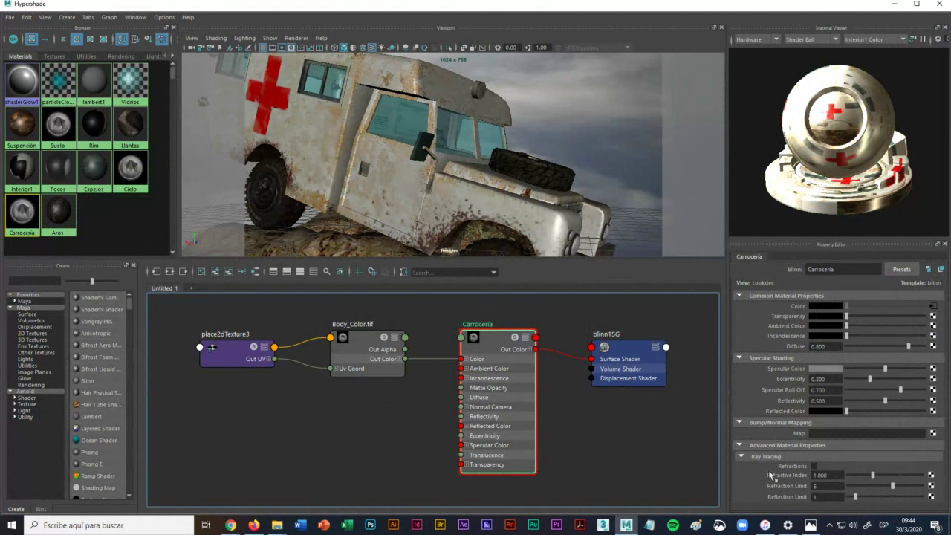
{"action": "mouse_move", "coordinate": [491, 342]}
{"action": "left_mouse_down"}
{"action": "mouse_move", "coordinate": [503, 333]}
{"action": "mouse_move", "coordinate": [483, 340]}
{"action": "left_mouse_up"}
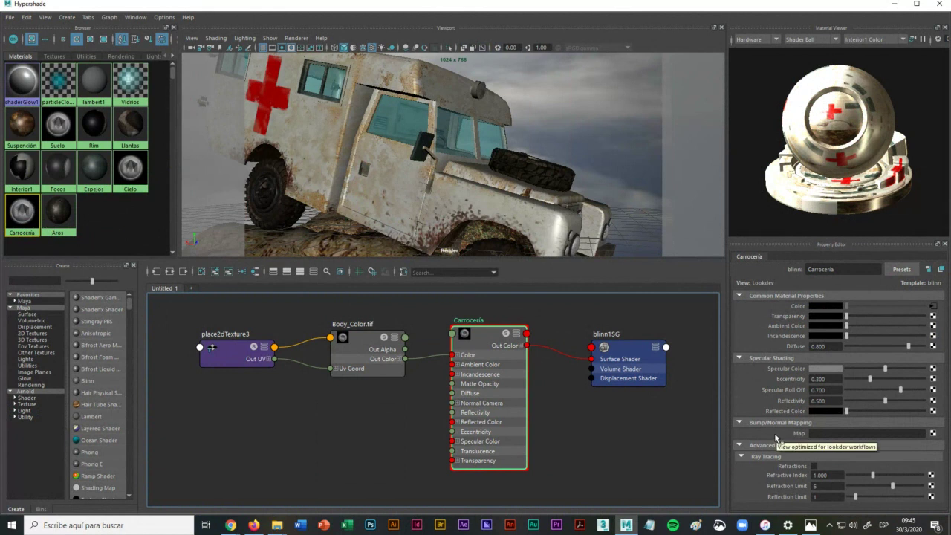
Step: Magnify the Bump/Normal Mapping section of the Carrocería properties and close the magnifier
{"action": "key", "text": "super+plus"}
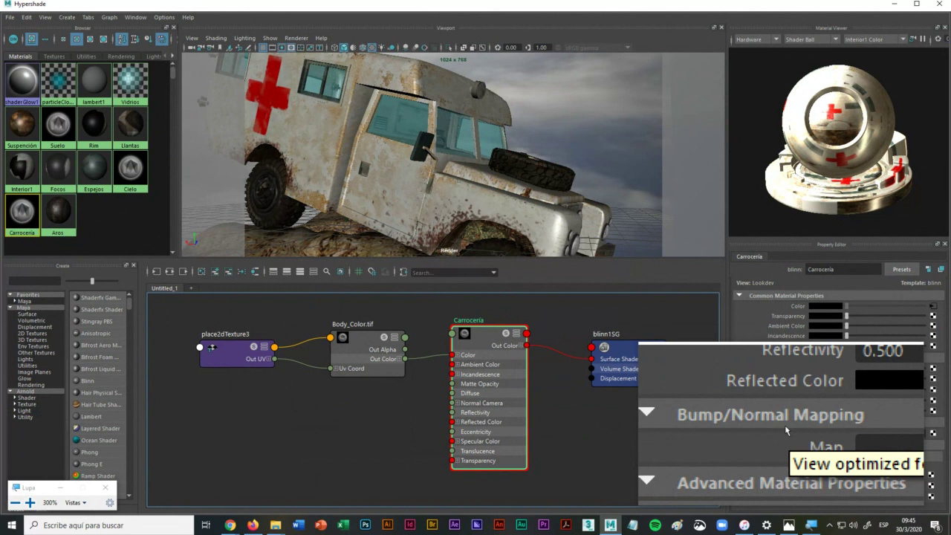
{"action": "key", "text": "super+minus"}
{"action": "key", "text": "super+minus"}
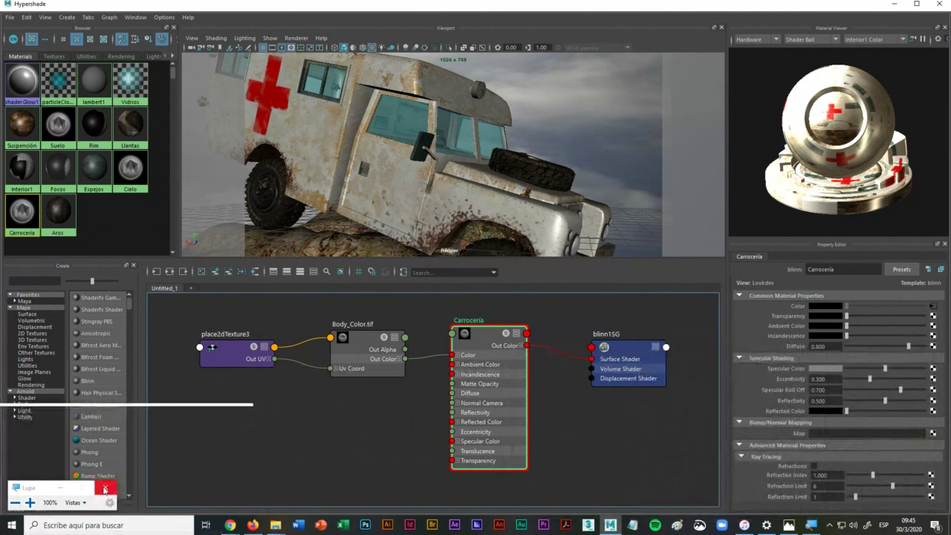
{"action": "left_click", "coordinate": [105, 489]}
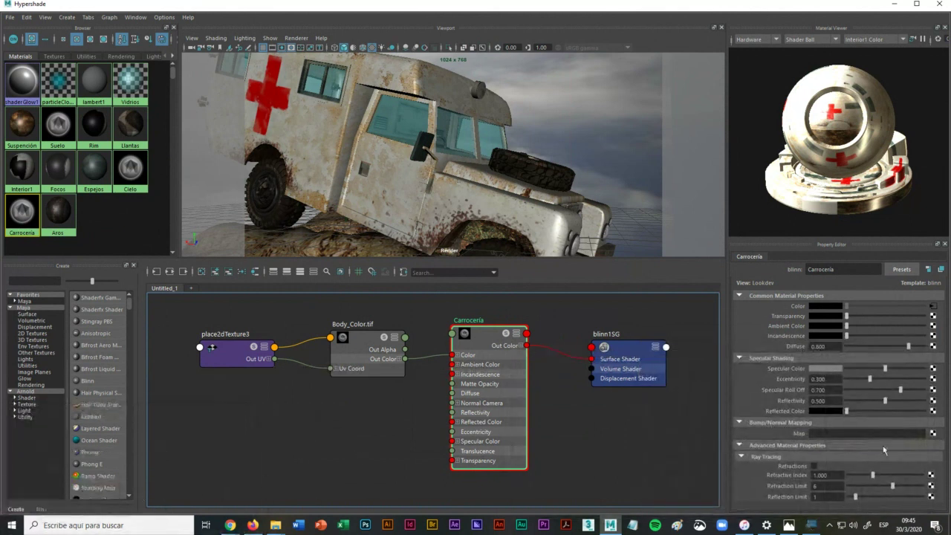
Step: Add a File texture to Carrocería's bump map and load Body_Color.tif from sourceimages into it
{"action": "left_click", "coordinate": [934, 436]}
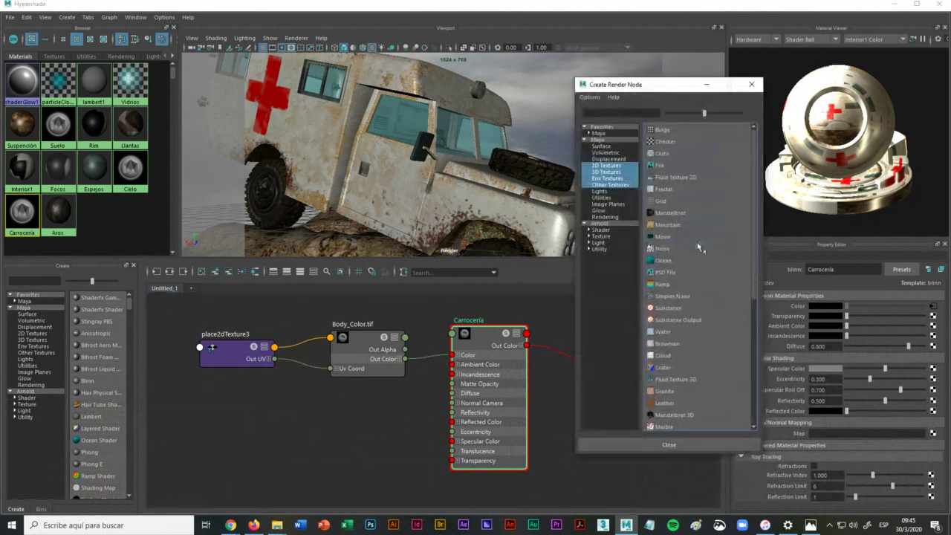
{"action": "left_click", "coordinate": [680, 167]}
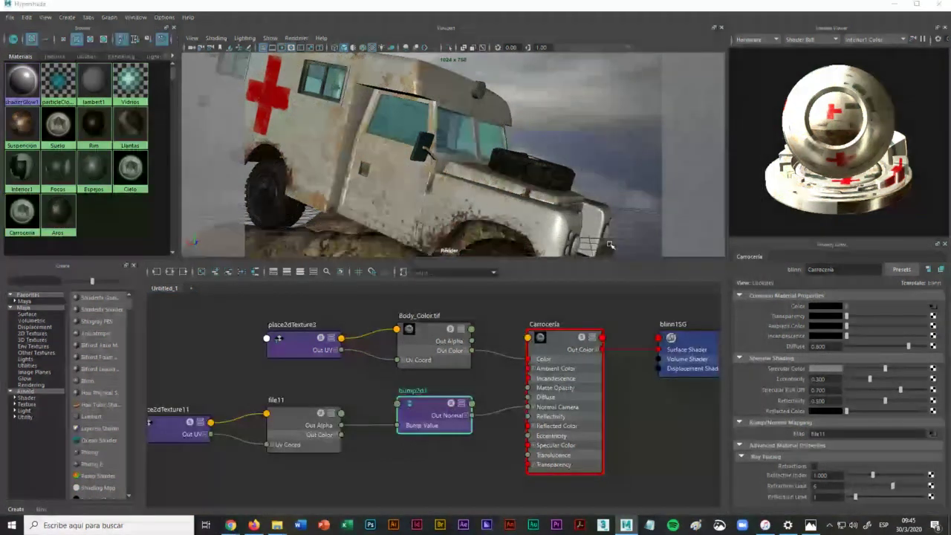
{"action": "left_click", "coordinate": [301, 416]}
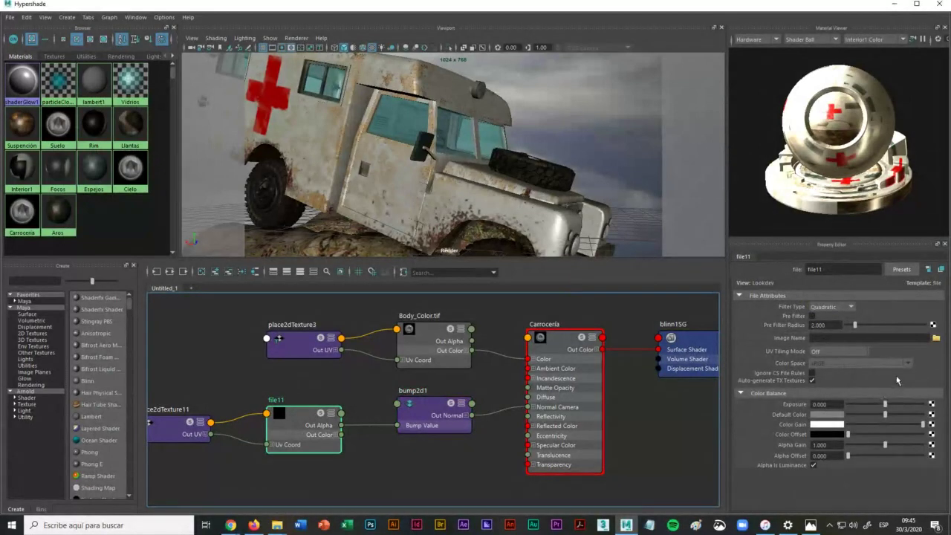
{"action": "left_click", "coordinate": [936, 339]}
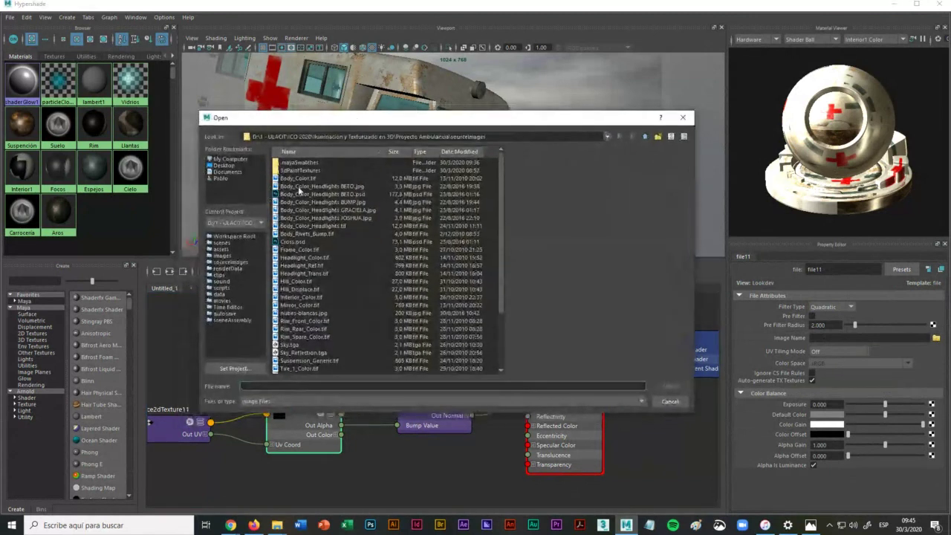
{"action": "left_click", "coordinate": [300, 179]}
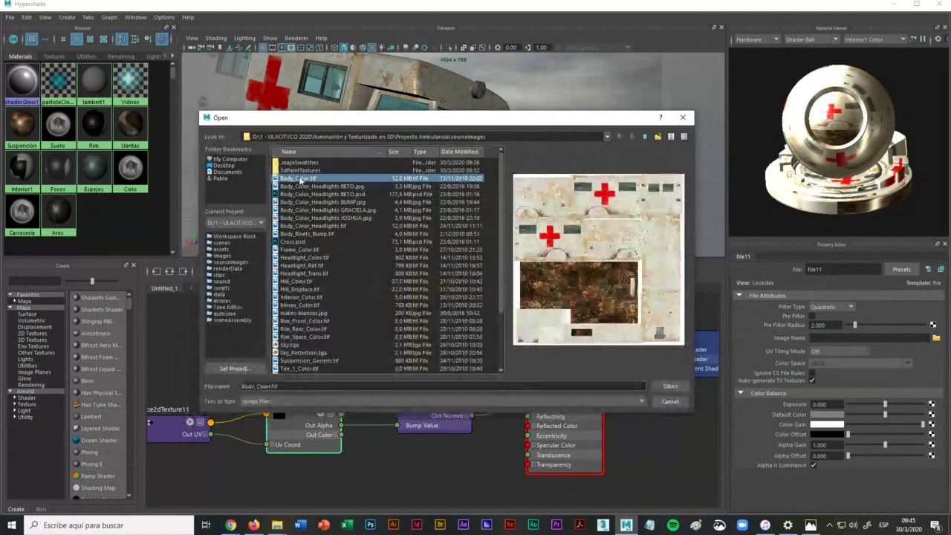
{"action": "left_click", "coordinate": [669, 386]}
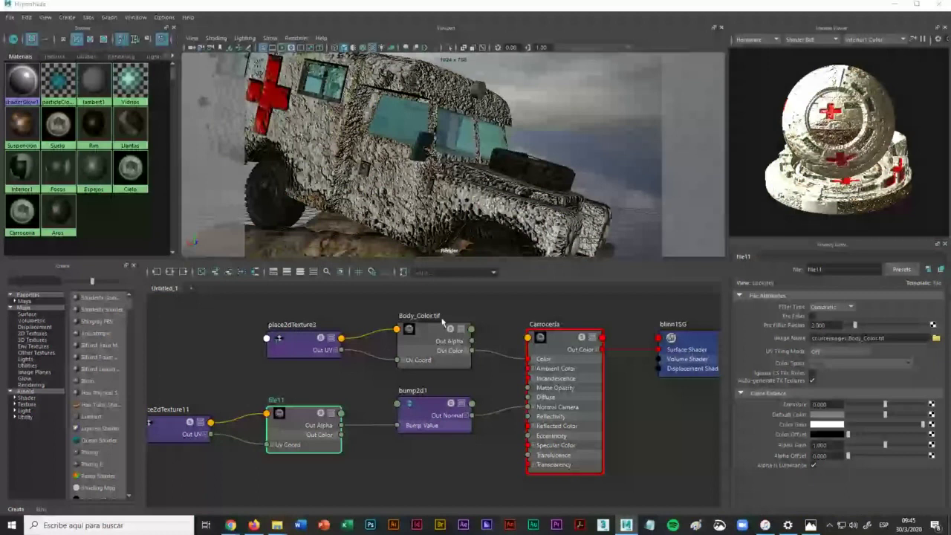
Step: Select Carrocería's bump node and shift it slightly toward its file texture node
{"action": "scroll", "coordinate": [408, 211], "scroll_direction": "down", "scroll_amount": 5}
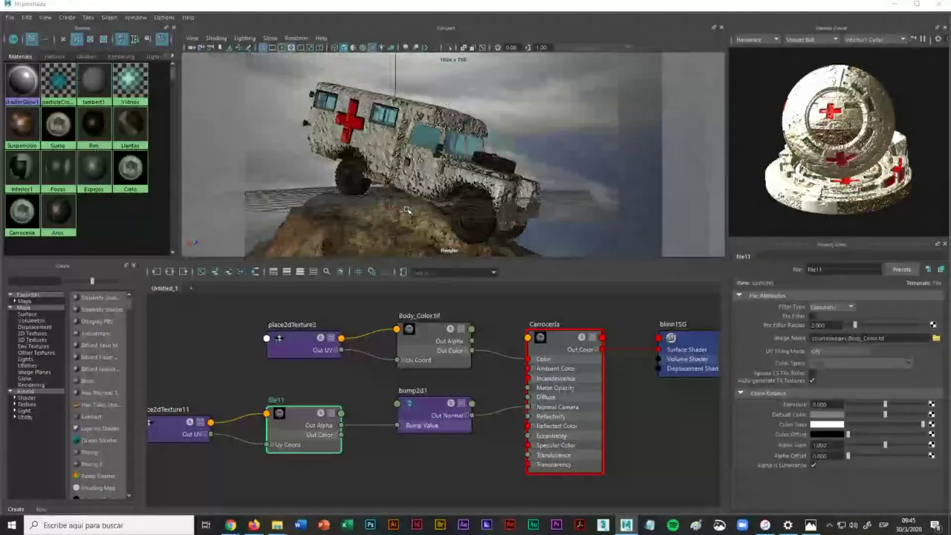
{"action": "left_click", "coordinate": [426, 405]}
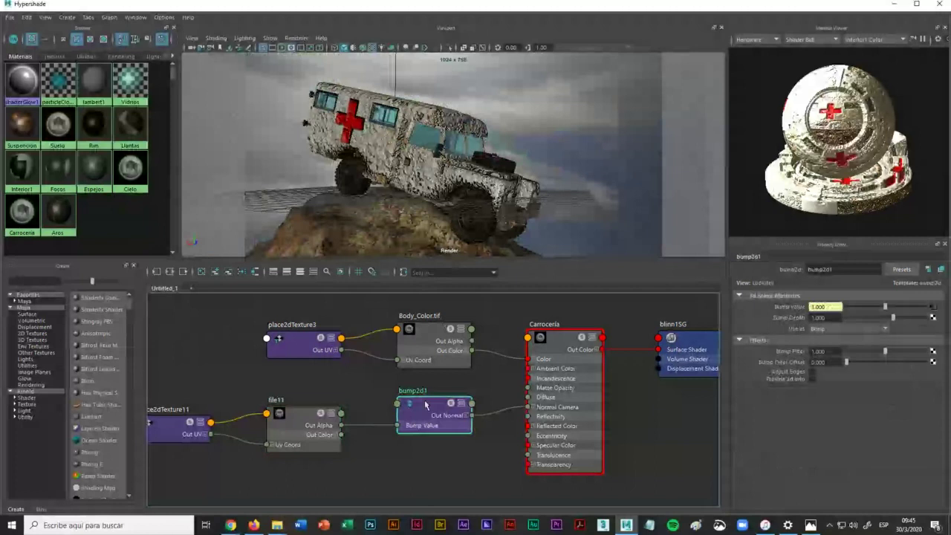
{"action": "left_click_drag", "start_coordinate": [426, 405], "coordinate": [406, 405]}
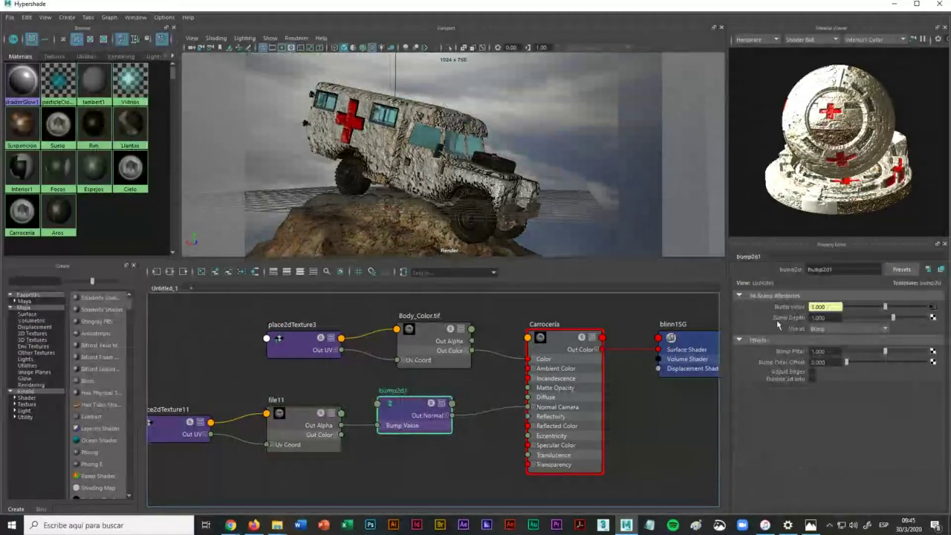
Step: Magnify the bump node's Bump Depth attribute up to 500% and close the magnifier
{"action": "key", "text": "super+plus"}
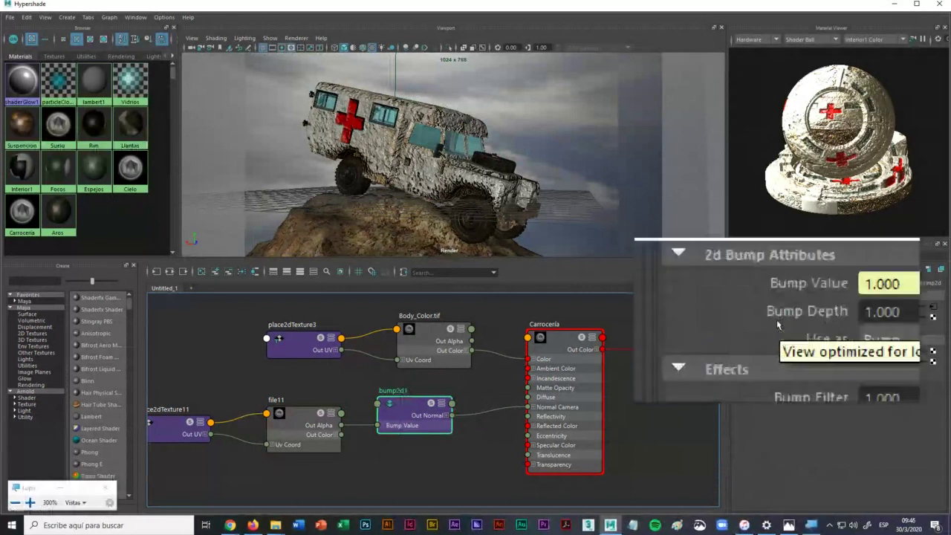
{"action": "key", "text": "super+plus"}
{"action": "key", "text": "super+plus"}
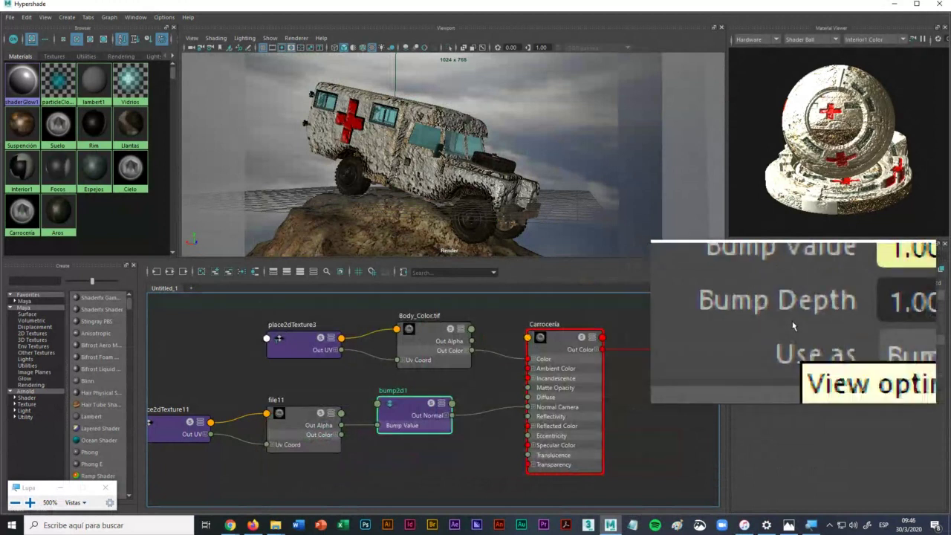
{"action": "key", "text": "super+minus"}
{"action": "key", "text": "super+minus"}
{"action": "key", "text": "super+minus"}
{"action": "key", "text": "super+minus"}
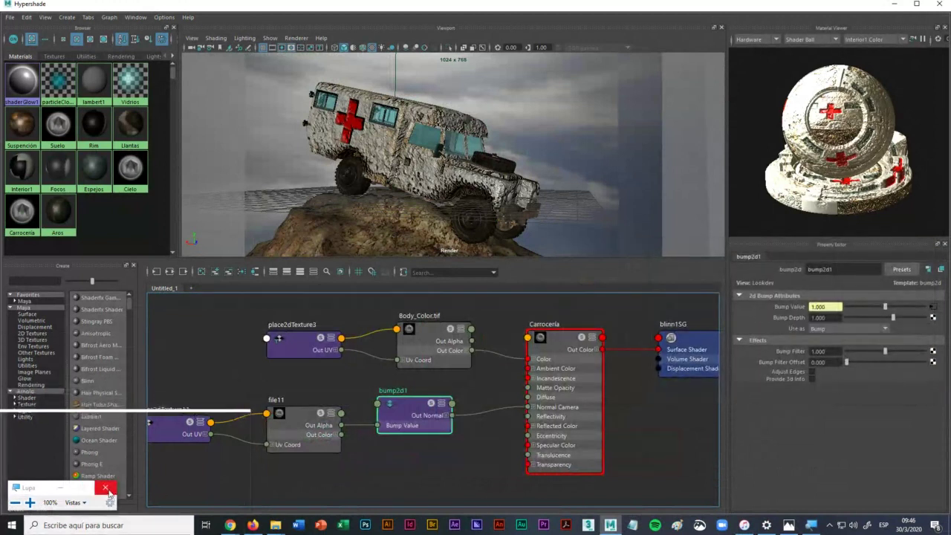
{"action": "key", "text": "super+Escape"}
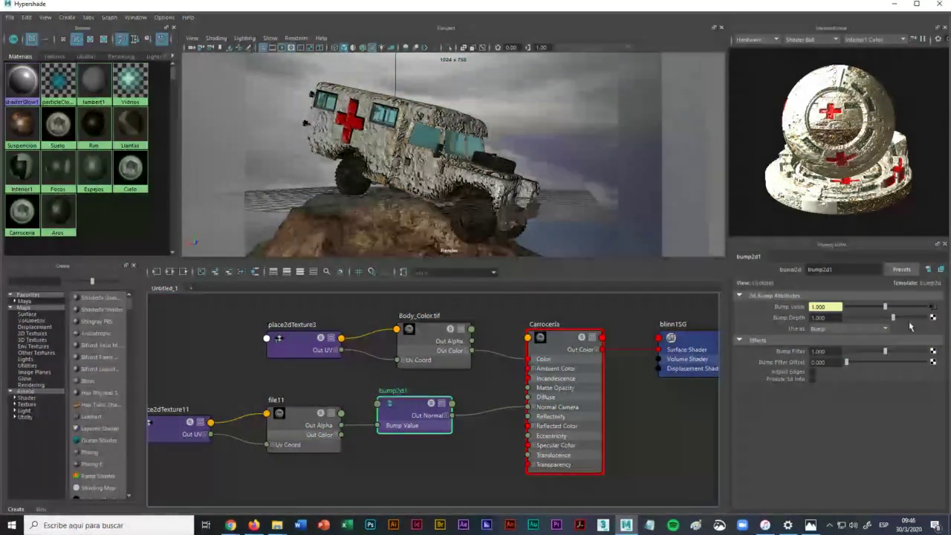
Step: Reduce the bodywork's Bump Depth to 0.097 and check the relief on the ambulance up close
{"action": "left_click_drag", "start_coordinate": [894, 318], "coordinate": [887, 318]}
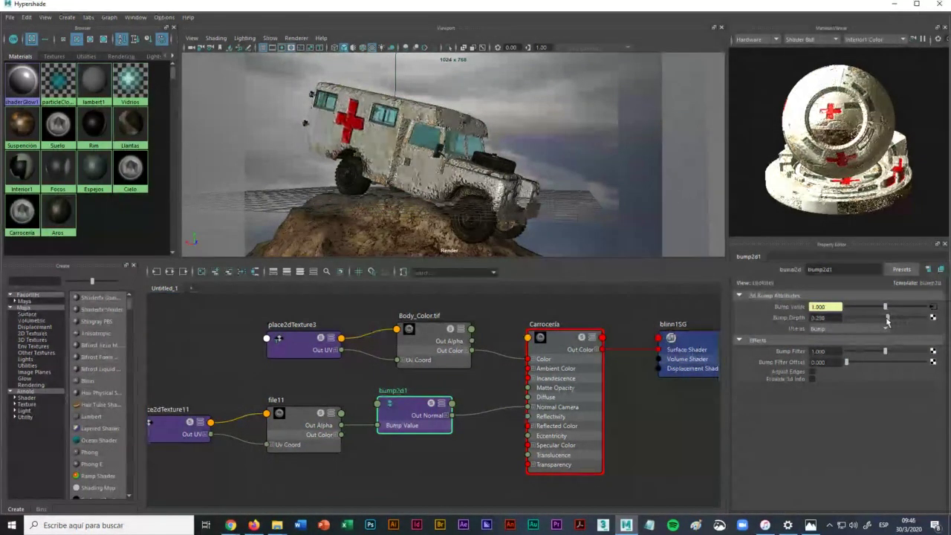
{"action": "scroll", "coordinate": [473, 158], "scroll_direction": "up", "scroll_amount": 2}
{"action": "scroll", "coordinate": [475, 169], "scroll_direction": "up", "scroll_amount": 2}
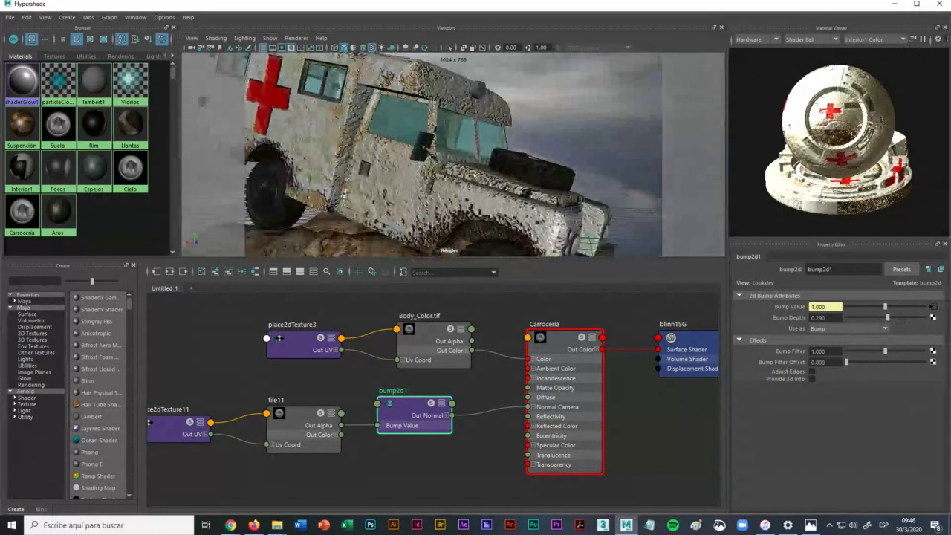
{"action": "left_click_drag", "start_coordinate": [475, 172], "coordinate": [636, 212], "text": "alt"}
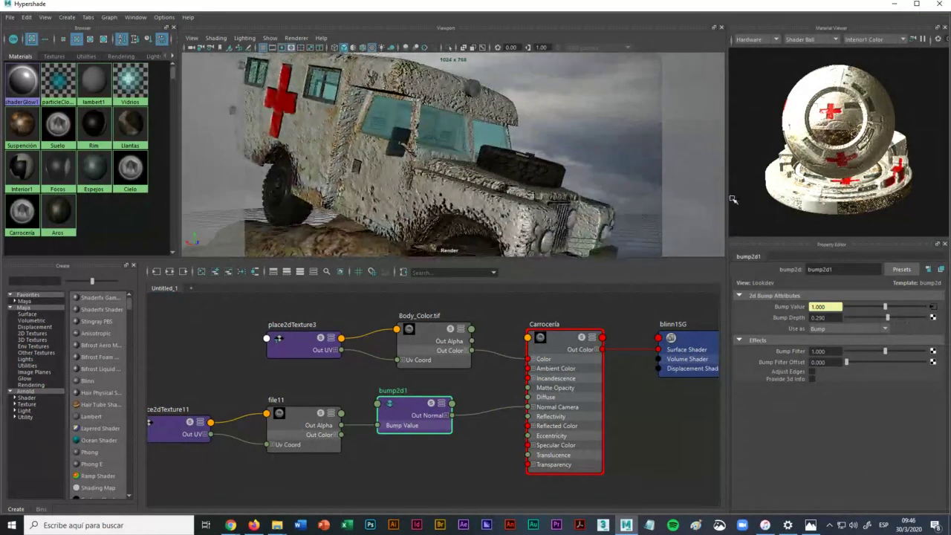
{"action": "left_click_drag", "start_coordinate": [887, 319], "coordinate": [887, 321]}
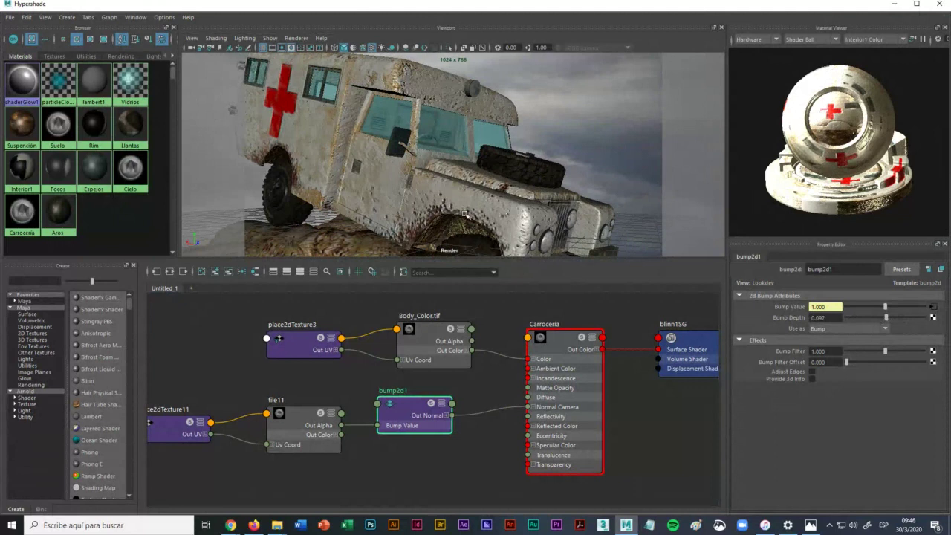
{"action": "scroll", "coordinate": [467, 216], "scroll_direction": "up", "scroll_amount": 3}
{"action": "scroll", "coordinate": [554, 238], "scroll_direction": "down", "scroll_amount": 3}
Step: Graph the Suelo material's network and add a File texture to its bump map
{"action": "left_click", "coordinate": [59, 126]}
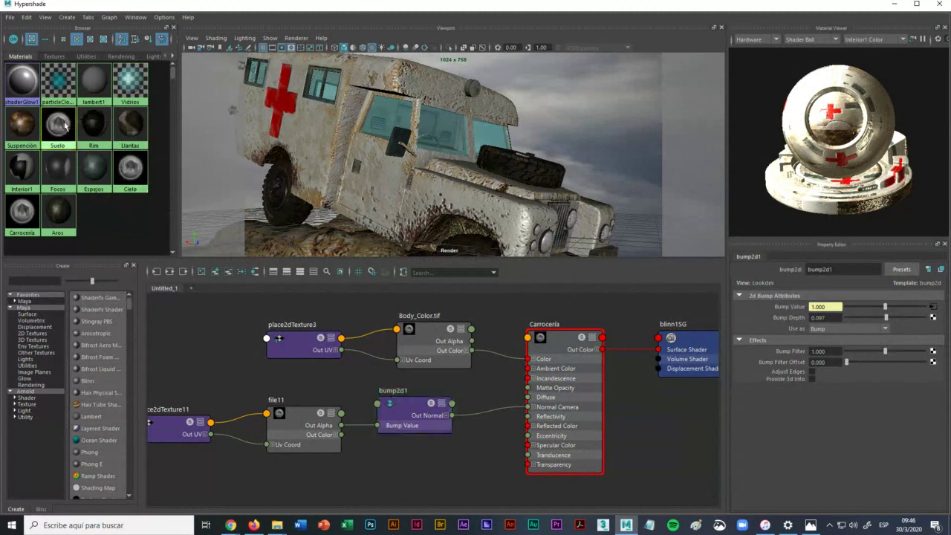
{"action": "right_click", "coordinate": [61, 129]}
{"action": "left_click", "coordinate": [88, 149]}
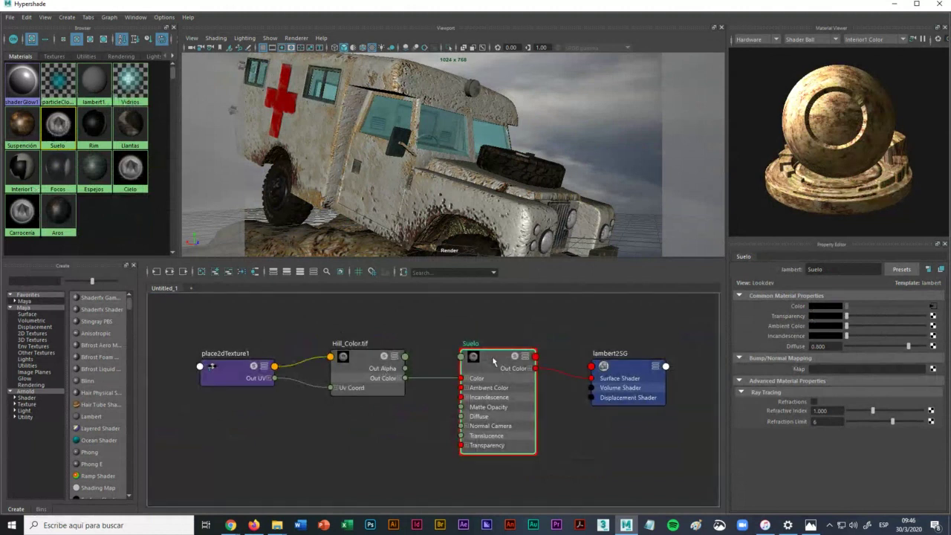
{"action": "left_click_drag", "start_coordinate": [493, 361], "coordinate": [478, 345]}
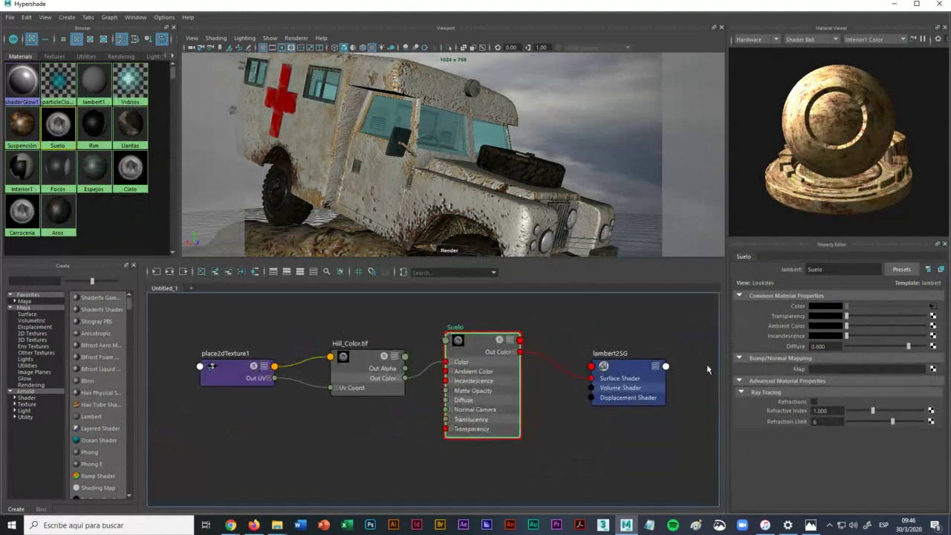
{"action": "left_click", "coordinate": [933, 370]}
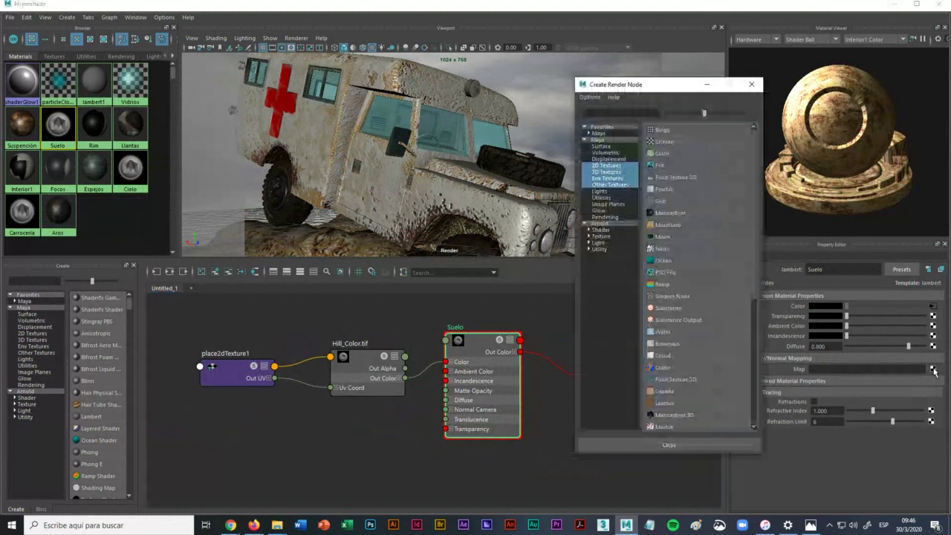
{"action": "left_click", "coordinate": [678, 164]}
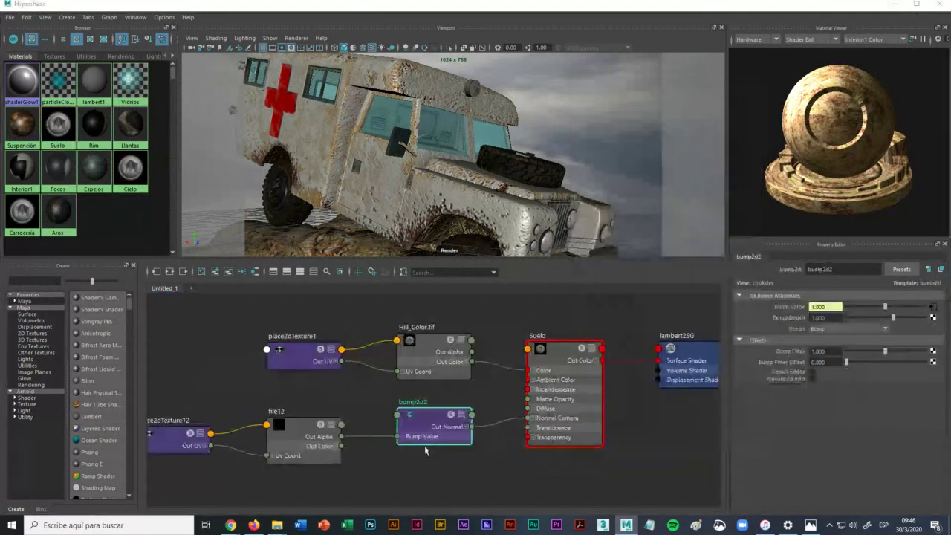
Step: Load Hill_Color.tif from sourceimages into the file texture feeding Suelo's bump map
{"action": "left_click", "coordinate": [303, 426]}
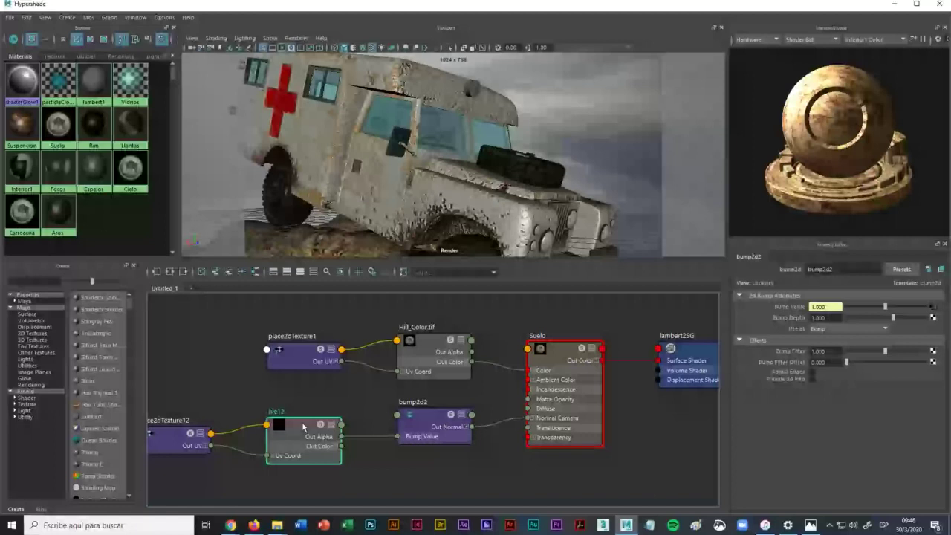
{"action": "double_click", "coordinate": [303, 426]}
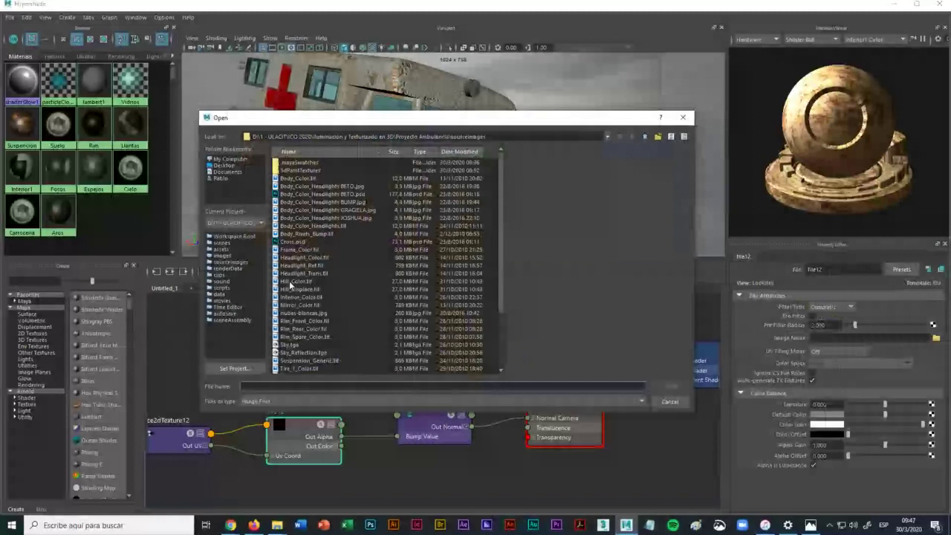
{"action": "left_click", "coordinate": [293, 283]}
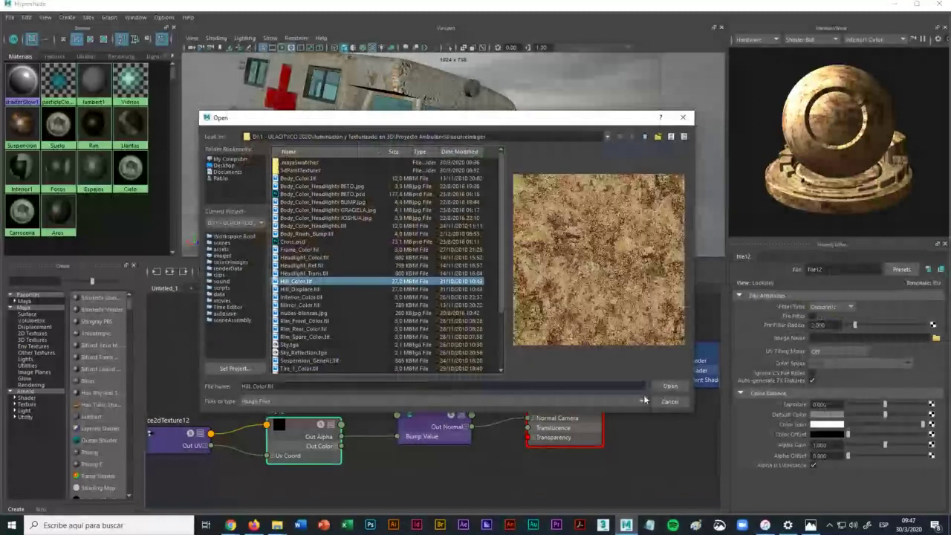
{"action": "left_click", "coordinate": [299, 289]}
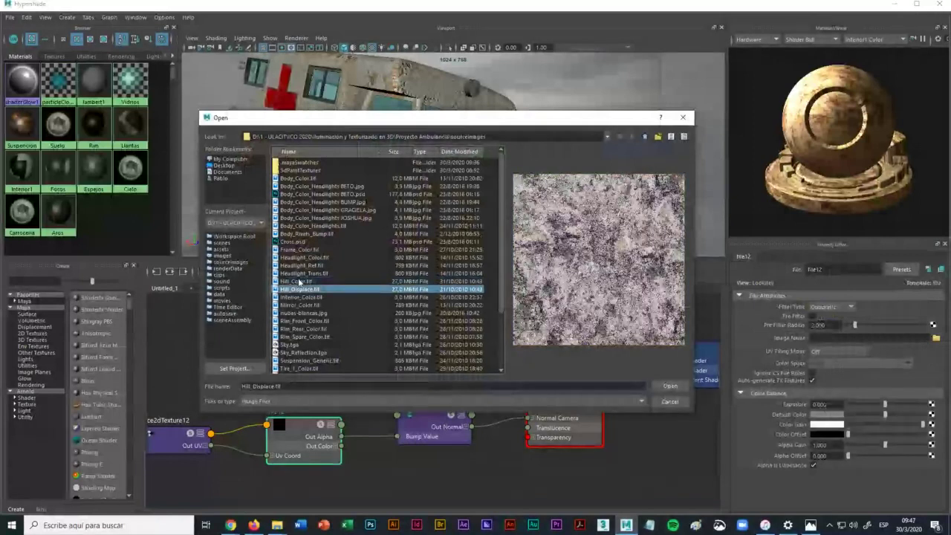
{"action": "left_click", "coordinate": [299, 282]}
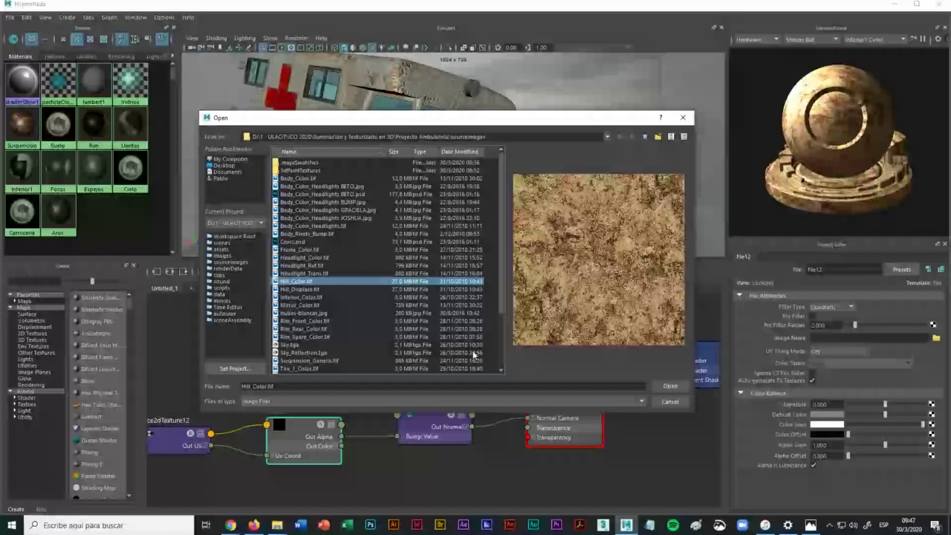
{"action": "key", "text": "Return"}
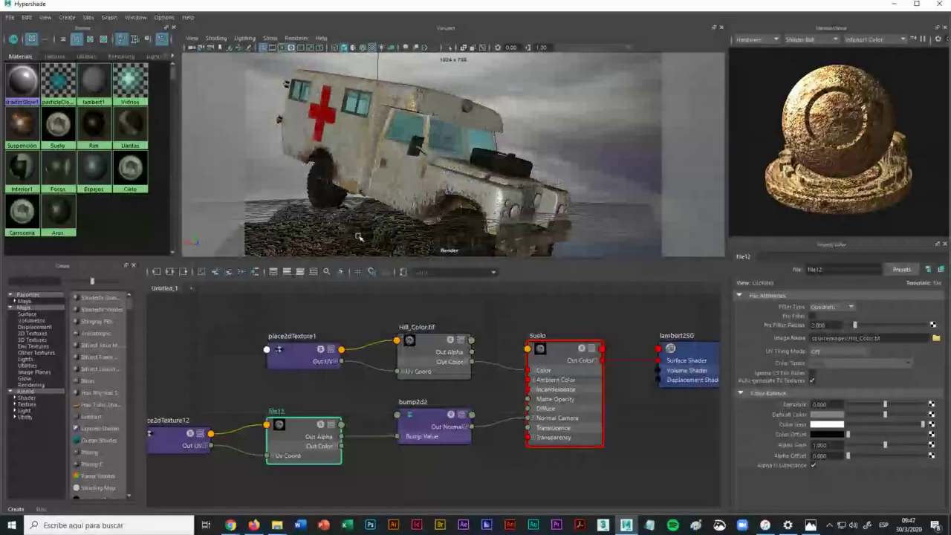
Step: Slightly reduce the Bump Depth on Suelo's bump node and save the scene
{"action": "left_click", "coordinate": [425, 419]}
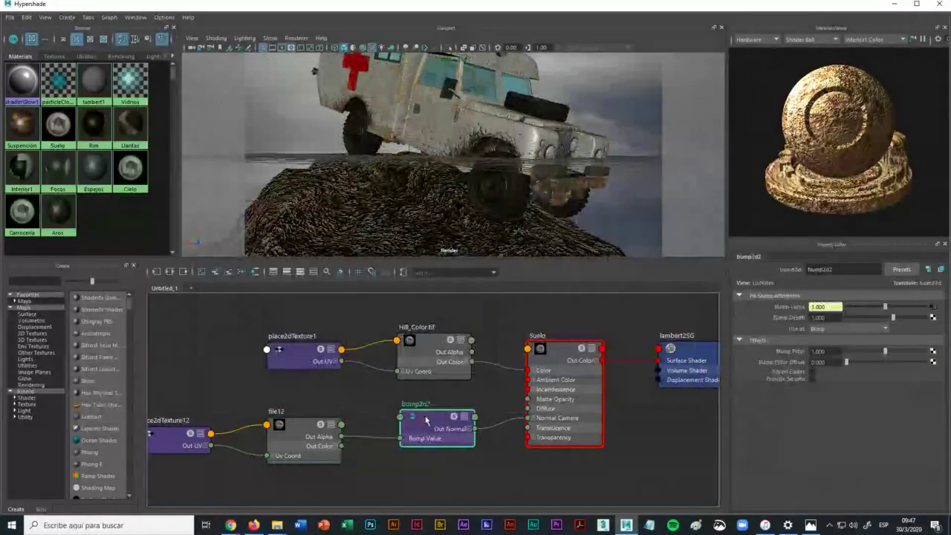
{"action": "left_click_drag", "start_coordinate": [425, 419], "coordinate": [417, 415]}
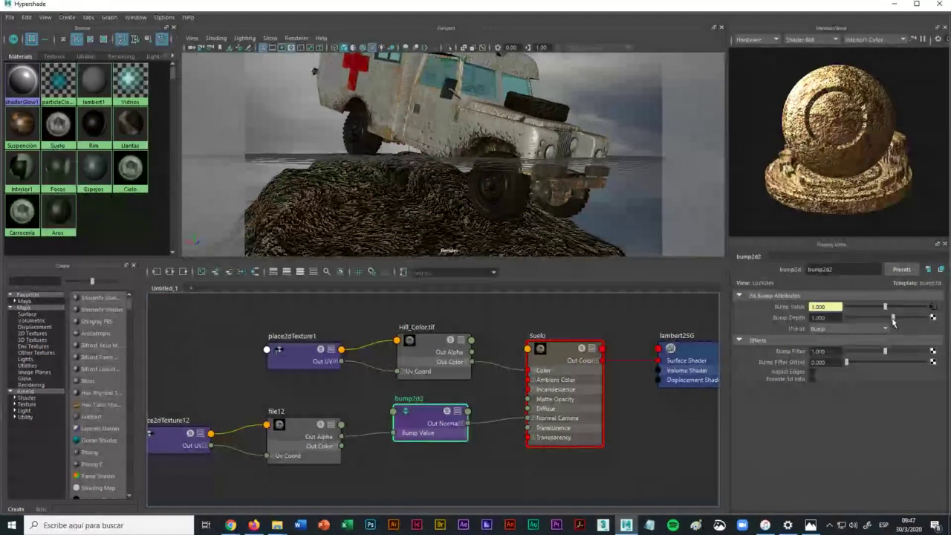
{"action": "left_click_drag", "start_coordinate": [893, 321], "coordinate": [884, 321]}
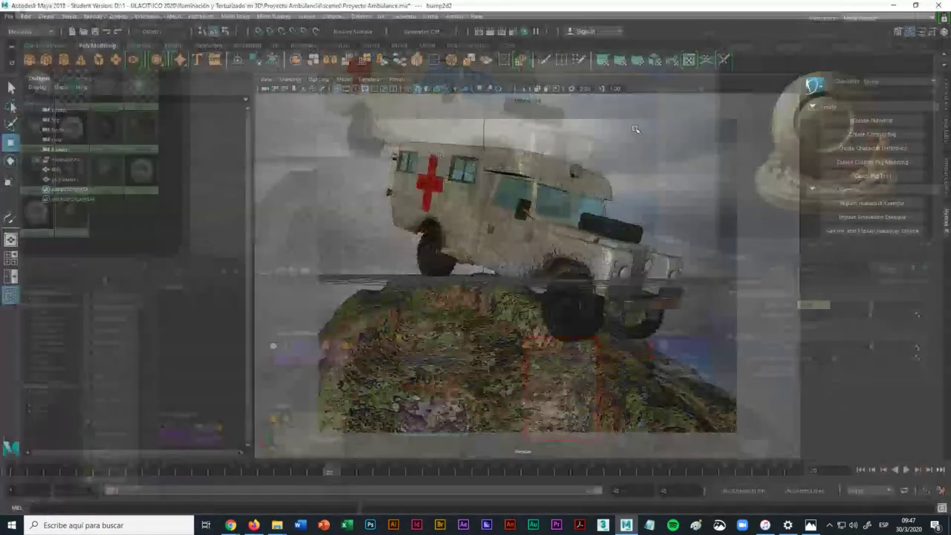
{"action": "left_click", "coordinate": [6, 17]}
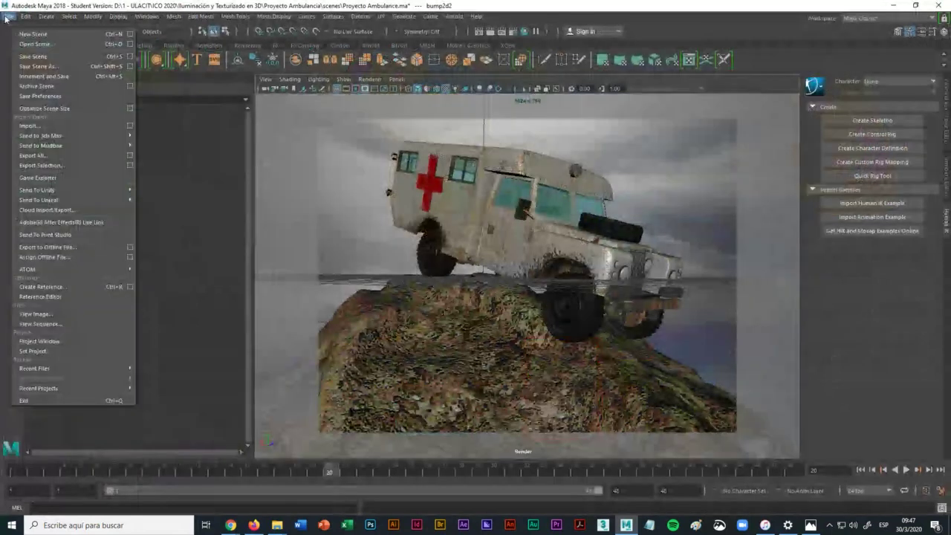
{"action": "left_click", "coordinate": [33, 57]}
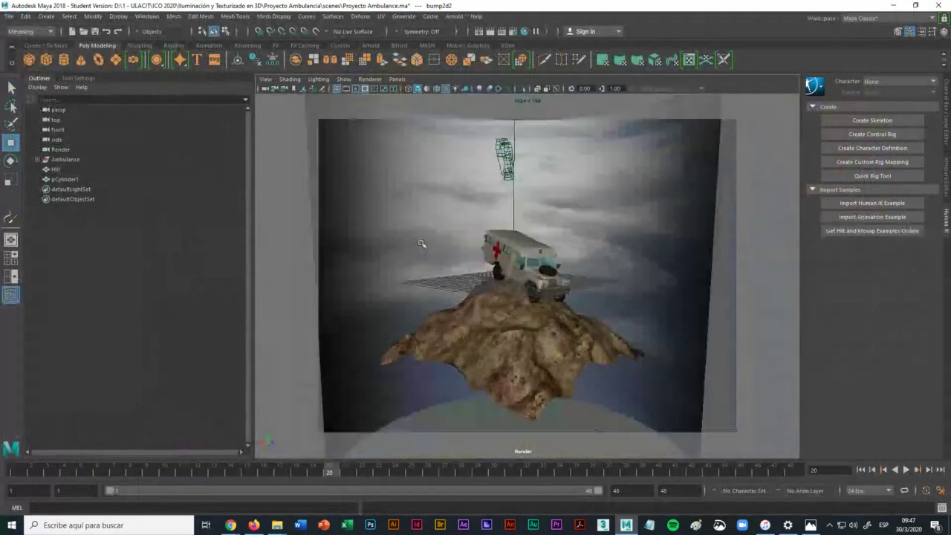
Step: Try a Cylindrical UV projection on the sky cylinder and undo the last changes
{"action": "left_click", "coordinate": [439, 241]}
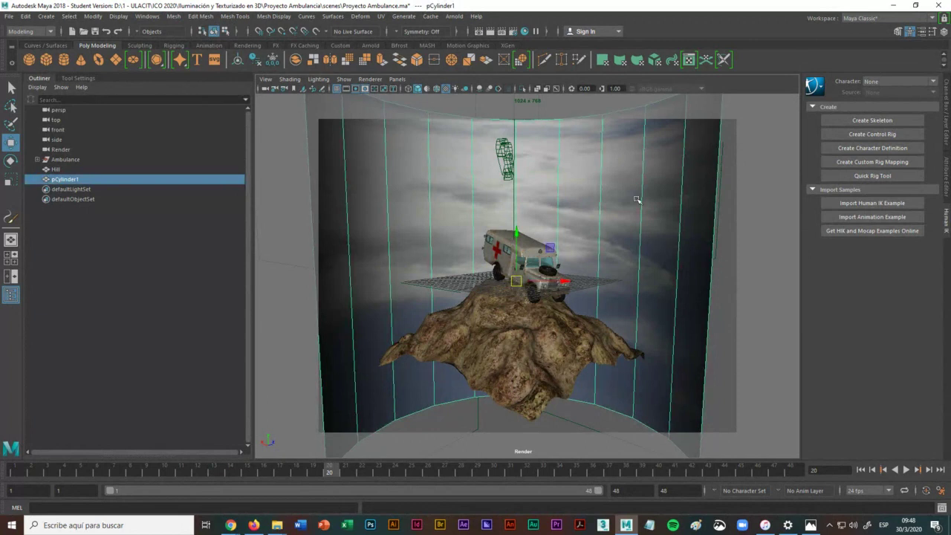
{"action": "left_click", "coordinate": [383, 17]}
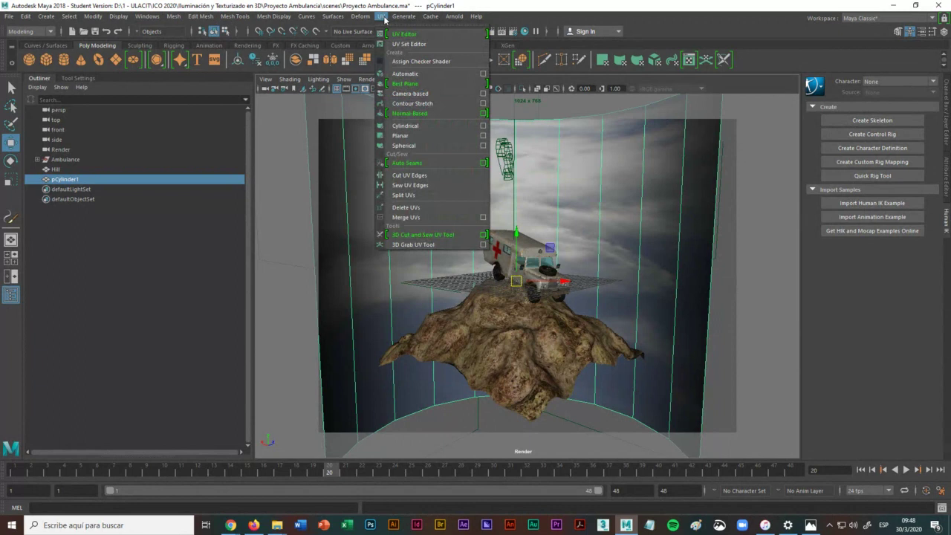
{"action": "left_click", "coordinate": [416, 126]}
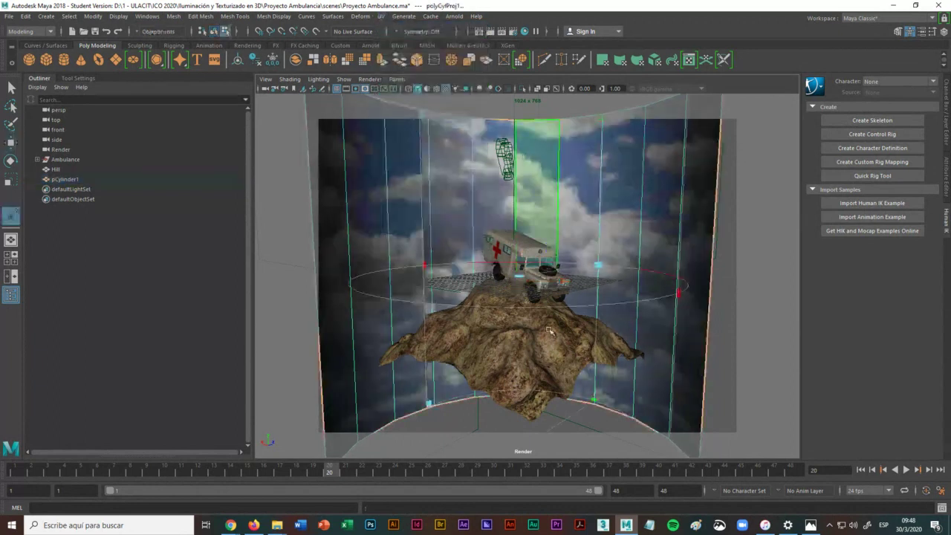
{"action": "left_click_drag", "start_coordinate": [510, 325], "coordinate": [479, 321]}
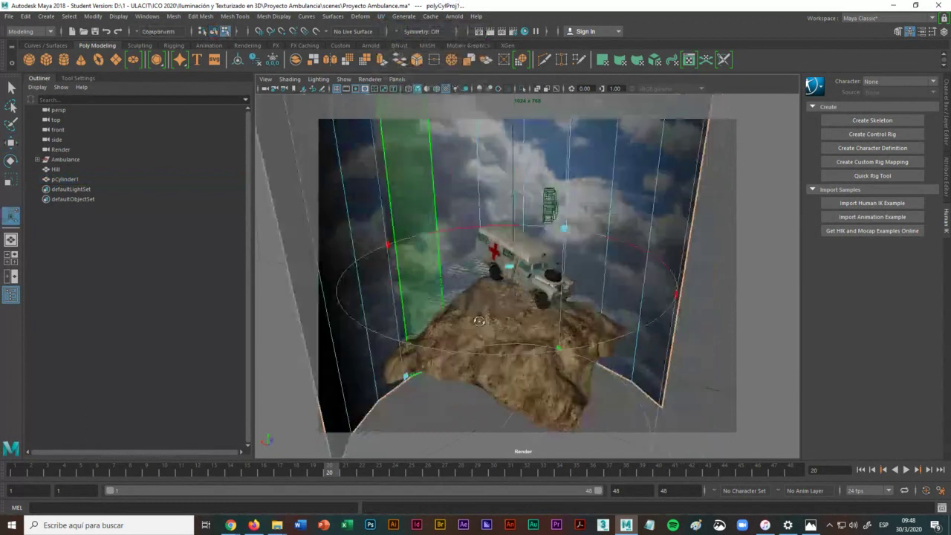
{"action": "key", "text": "ctrl+z"}
{"action": "key", "text": "ctrl+z"}
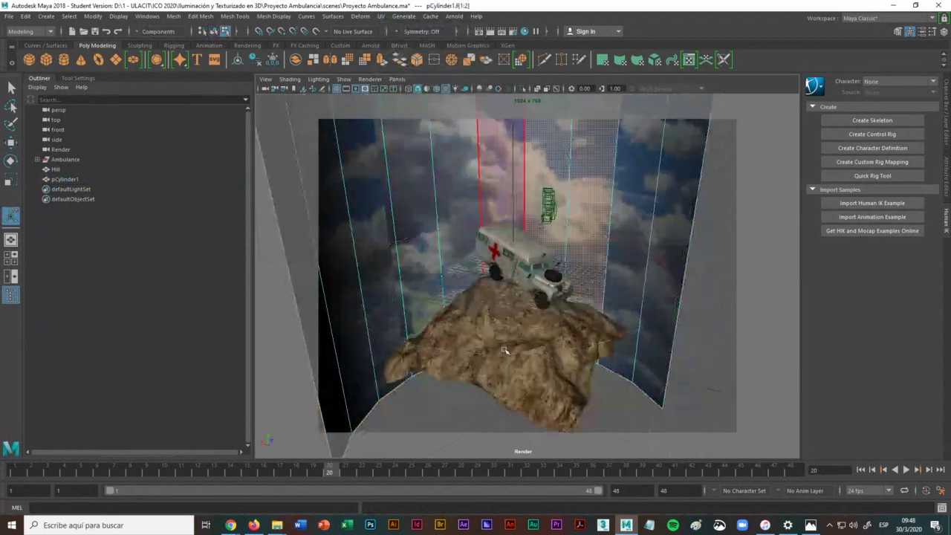
Step: Reselect the whole sky cylinder in object mode and apply a Cylindrical UV projection to it
{"action": "left_click_drag", "start_coordinate": [504, 350], "coordinate": [513, 320], "text": "alt"}
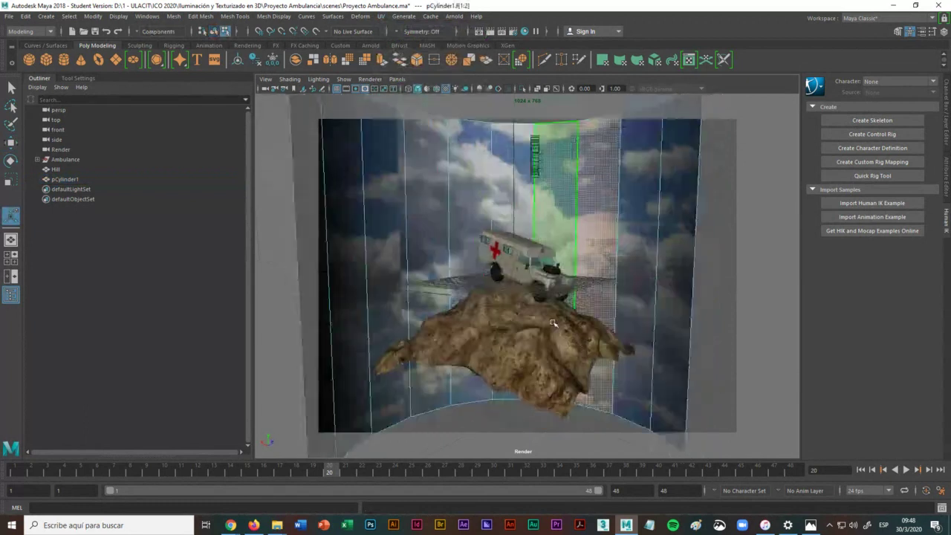
{"action": "left_click", "coordinate": [763, 263]}
{"action": "right_click_drag", "start_coordinate": [645, 241], "coordinate": [691, 226]}
{"action": "left_click", "coordinate": [605, 217]}
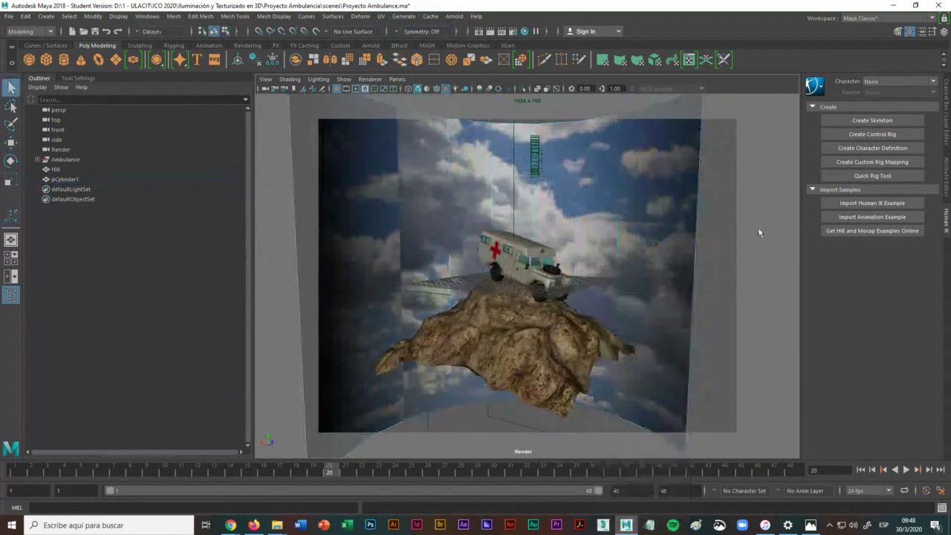
{"action": "left_click", "coordinate": [605, 218]}
{"action": "left_click_drag", "start_coordinate": [526, 223], "coordinate": [529, 227], "text": "alt"}
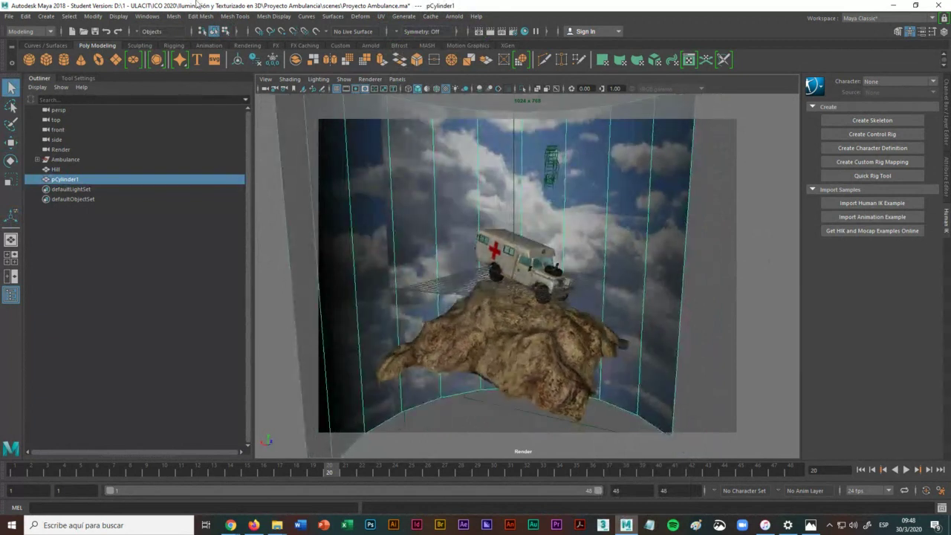
{"action": "left_click", "coordinate": [768, 236]}
{"action": "left_click", "coordinate": [647, 218]}
{"action": "left_click", "coordinate": [381, 17]}
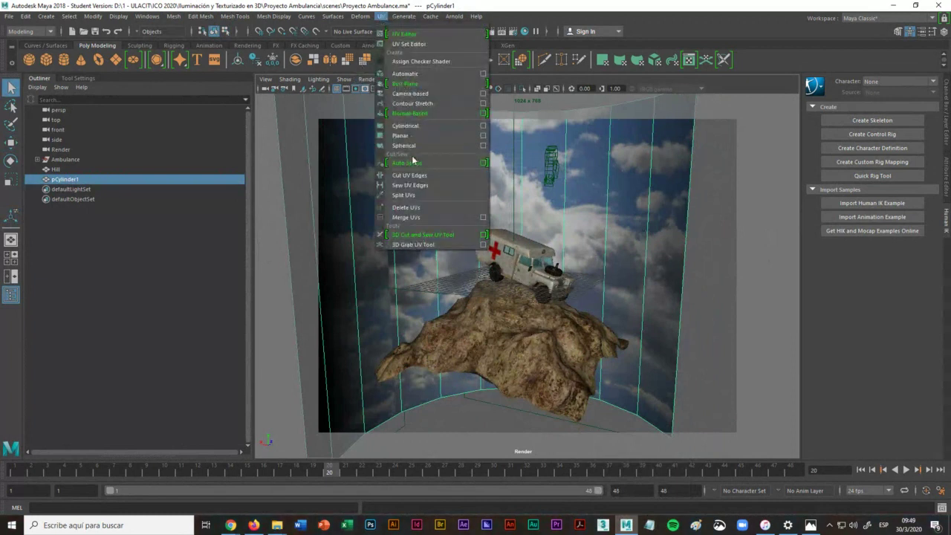
{"action": "left_click", "coordinate": [422, 126]}
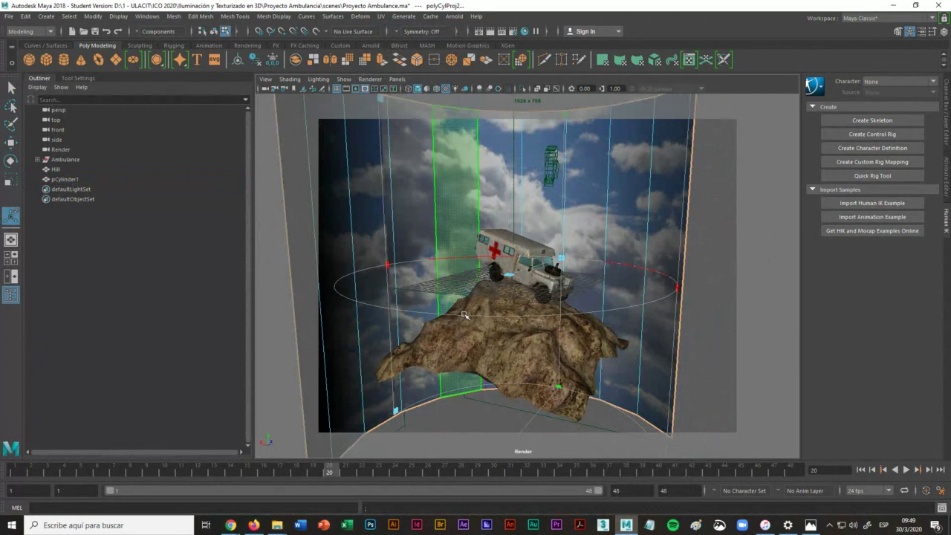
Step: Widen the projection's sweep around the sky cylinder, stretch its height upward and return to object mode
{"action": "left_click_drag", "start_coordinate": [464, 315], "coordinate": [514, 268], "text": "alt"}
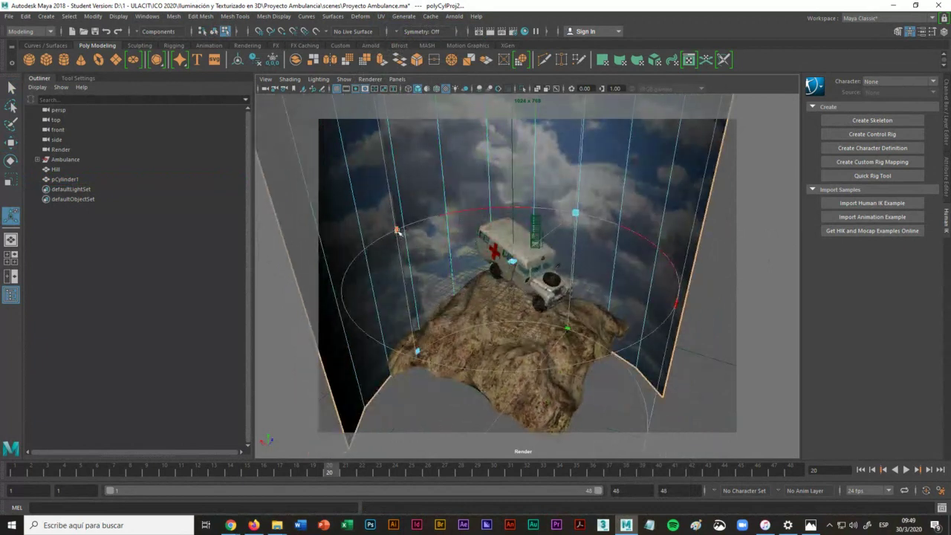
{"action": "mouse_move", "coordinate": [397, 231]}
{"action": "left_mouse_down"}
{"action": "mouse_move", "coordinate": [331, 265]}
{"action": "mouse_move", "coordinate": [369, 286]}
{"action": "mouse_move", "coordinate": [361, 270]}
{"action": "mouse_move", "coordinate": [364, 287]}
{"action": "mouse_move", "coordinate": [573, 201]}
{"action": "mouse_move", "coordinate": [579, 187]}
{"action": "mouse_move", "coordinate": [484, 169]}
{"action": "left_mouse_up"}
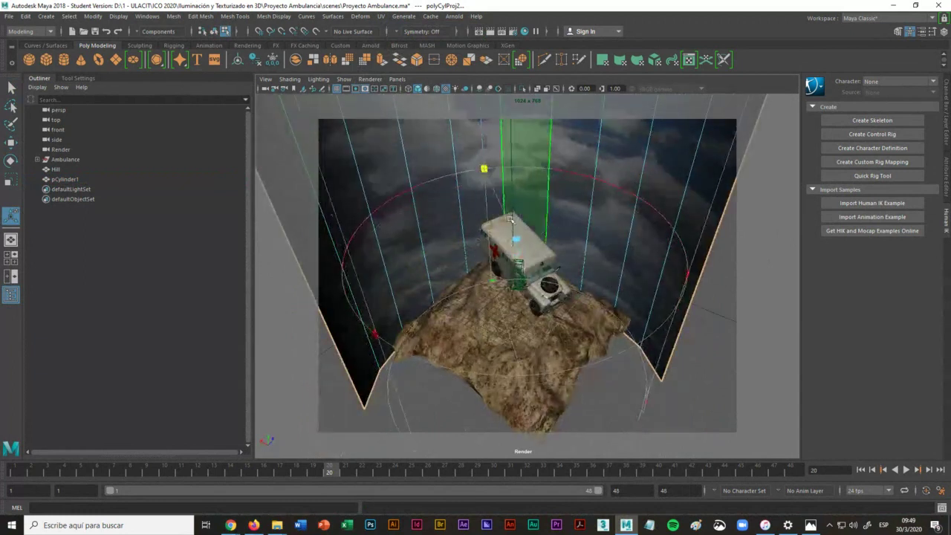
{"action": "left_click_drag", "start_coordinate": [511, 218], "coordinate": [616, 270], "text": "alt"}
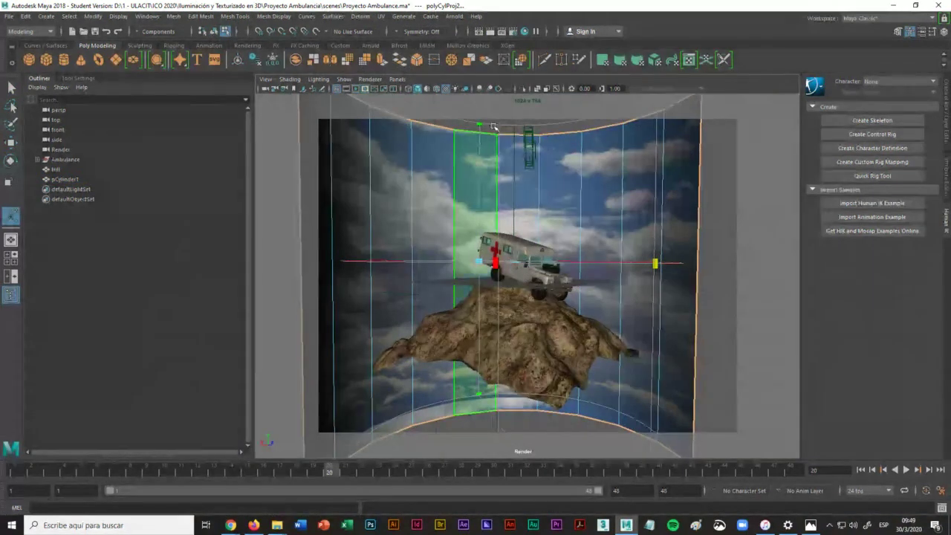
{"action": "left_click_drag", "start_coordinate": [494, 127], "coordinate": [484, 94]}
{"action": "left_click_drag", "start_coordinate": [510, 181], "coordinate": [515, 215], "text": "alt"}
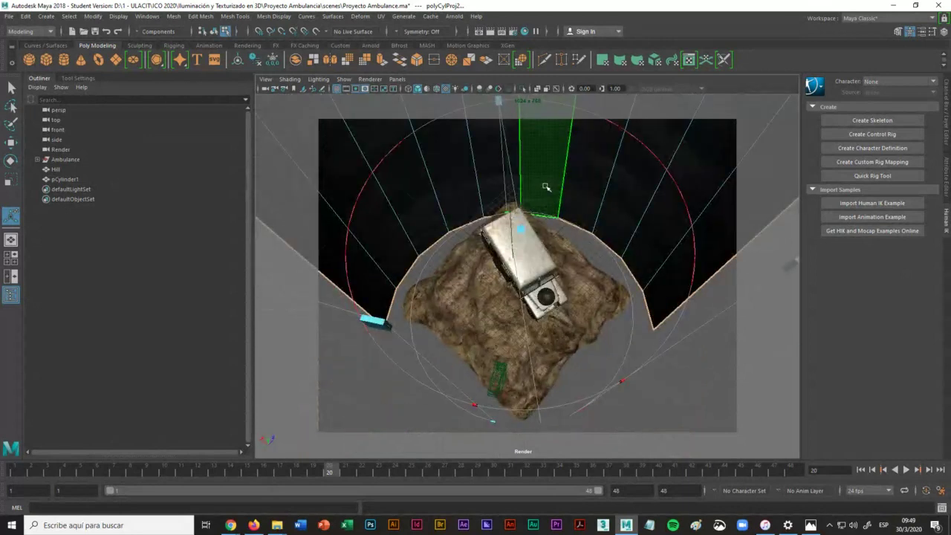
{"action": "left_click_drag", "start_coordinate": [547, 187], "coordinate": [583, 199], "text": "alt"}
{"action": "right_click", "coordinate": [587, 202]}
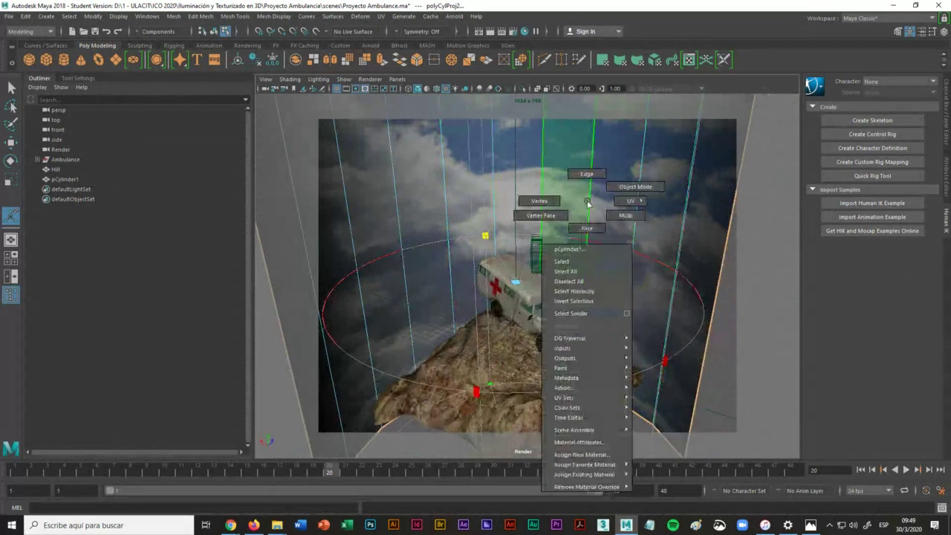
{"action": "left_click", "coordinate": [635, 186]}
{"action": "left_click", "coordinate": [677, 281]}
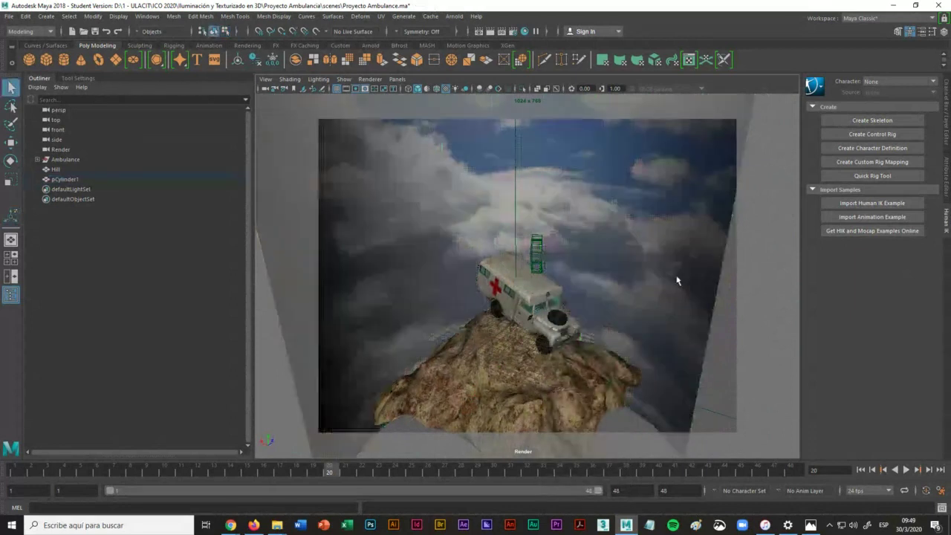
Step: Frame the ambulance on the hill against the sky and render the current view
{"action": "left_click_drag", "start_coordinate": [677, 281], "coordinate": [601, 263], "text": "alt"}
{"action": "scroll", "coordinate": [656, 250], "scroll_direction": "up", "scroll_amount": 3}
{"action": "scroll", "coordinate": [601, 264], "scroll_direction": "up", "scroll_amount": 2}
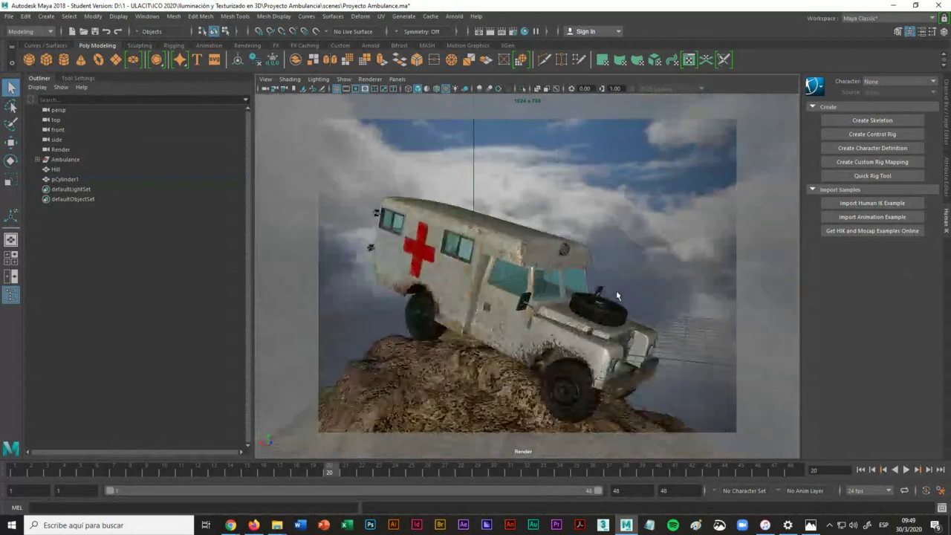
{"action": "scroll", "coordinate": [616, 295], "scroll_direction": "down", "scroll_amount": 2}
{"action": "left_click_drag", "start_coordinate": [616, 295], "coordinate": [647, 290], "text": "alt"}
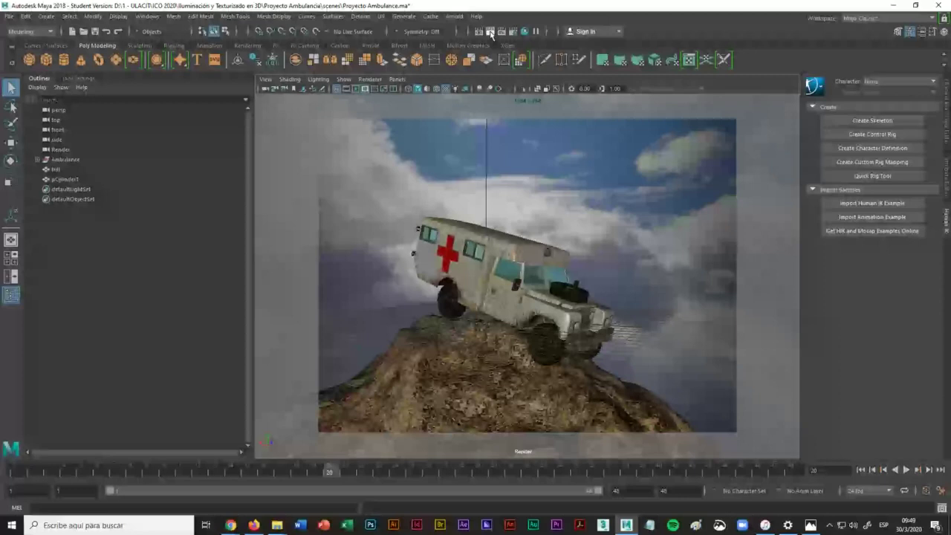
{"action": "left_click", "coordinate": [491, 33]}
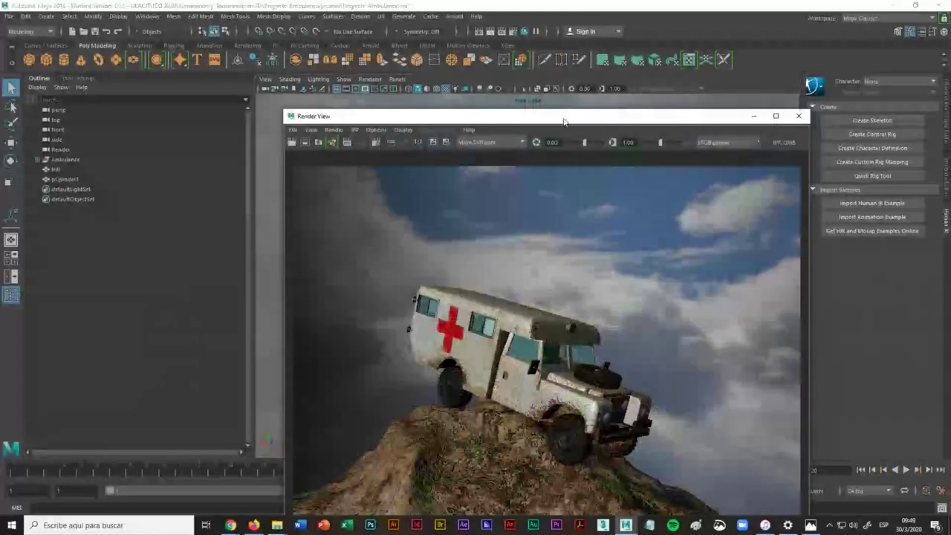
Step: Switch the renderer to Maya Hardware 2.0 and redo the render of the ambulance scene
{"action": "left_click_drag", "start_coordinate": [563, 121], "coordinate": [459, 48]}
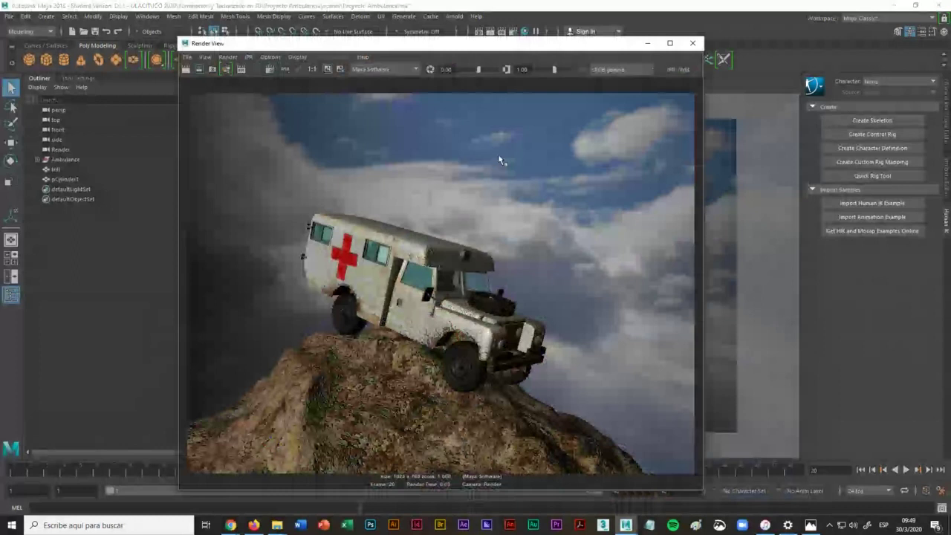
{"action": "left_click", "coordinate": [417, 69]}
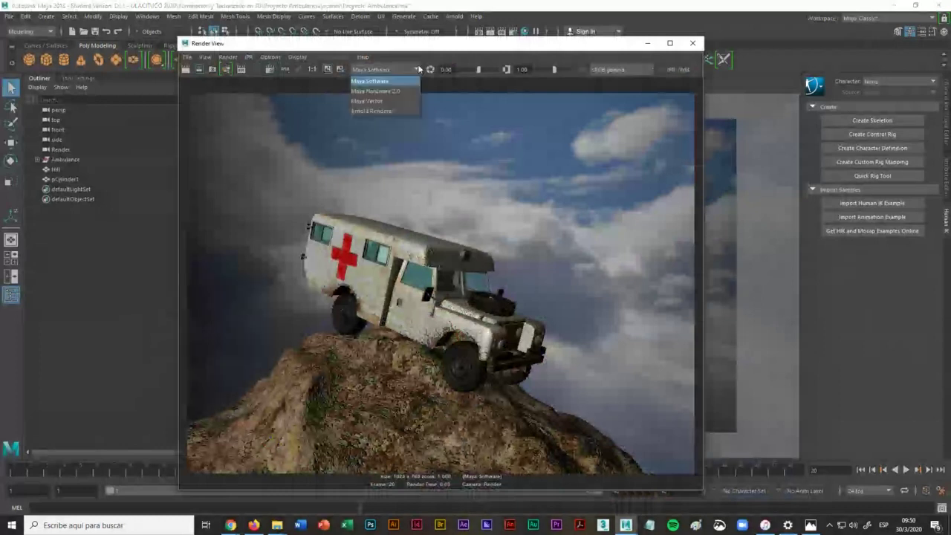
{"action": "left_click", "coordinate": [375, 91]}
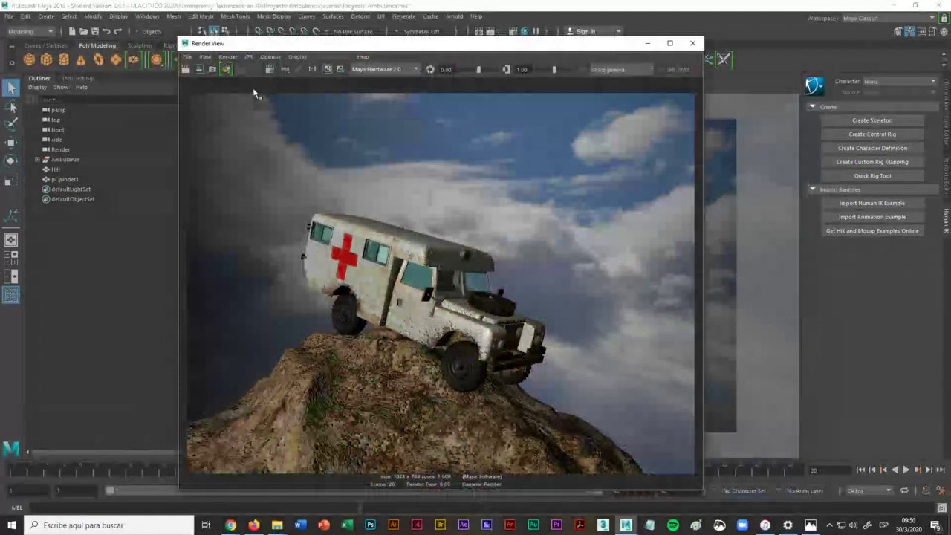
{"action": "left_click", "coordinate": [186, 69]}
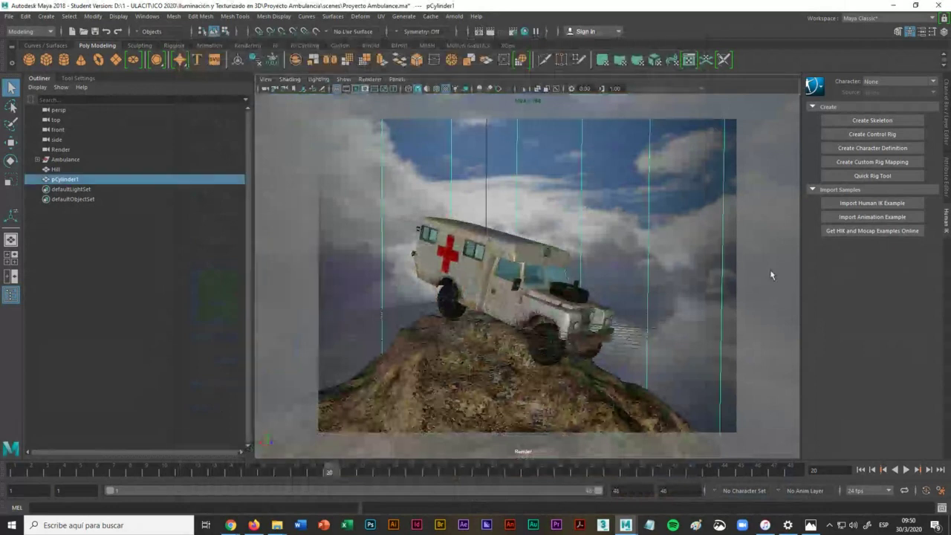
Step: Save the ambulance scene under its existing file name
{"action": "left_click", "coordinate": [9, 16]}
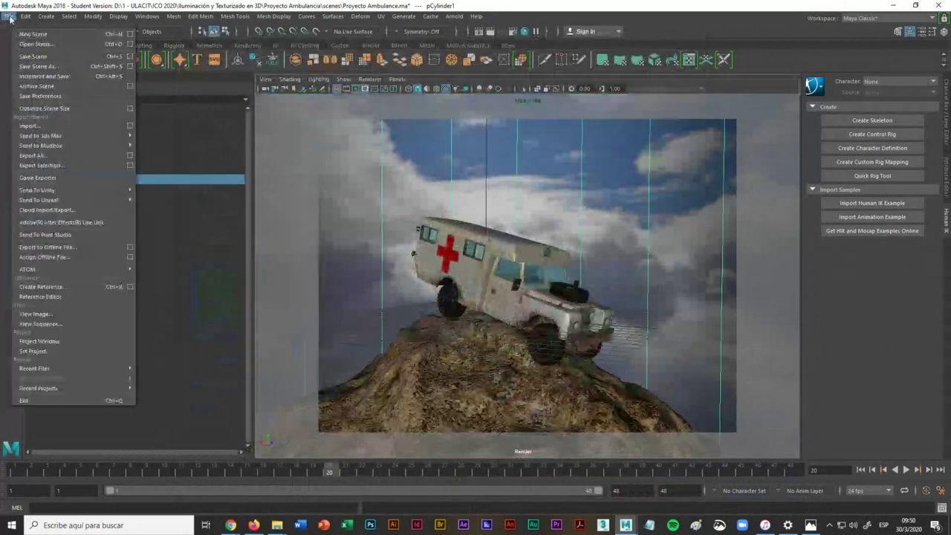
{"action": "left_click", "coordinate": [40, 55]}
{"action": "left_click", "coordinate": [454, 270]}
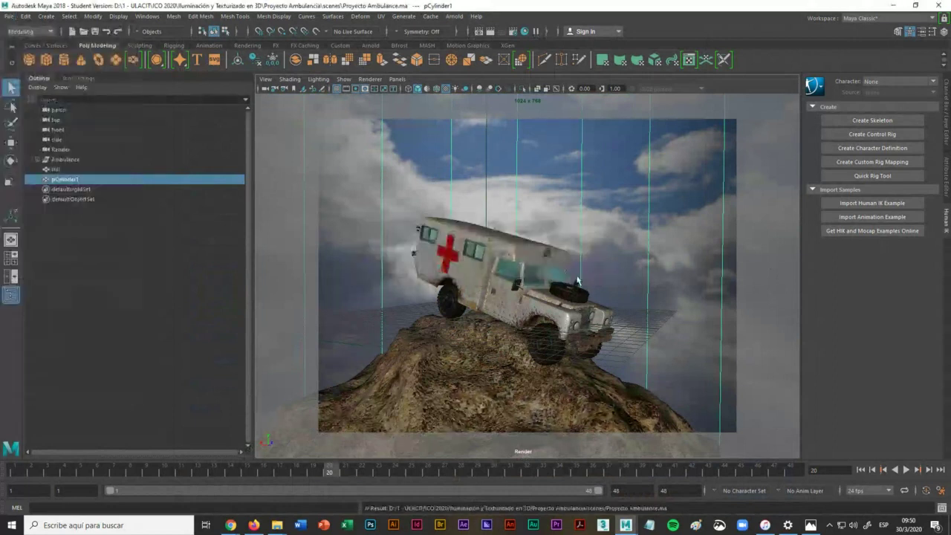
Step: Group the ambulance's rear tire and rim, grouped under Parent with a Center pivot and preserved position
{"action": "scroll", "coordinate": [600, 277], "scroll_direction": "up", "scroll_amount": 2}
{"action": "scroll", "coordinate": [589, 275], "scroll_direction": "up", "scroll_amount": 6}
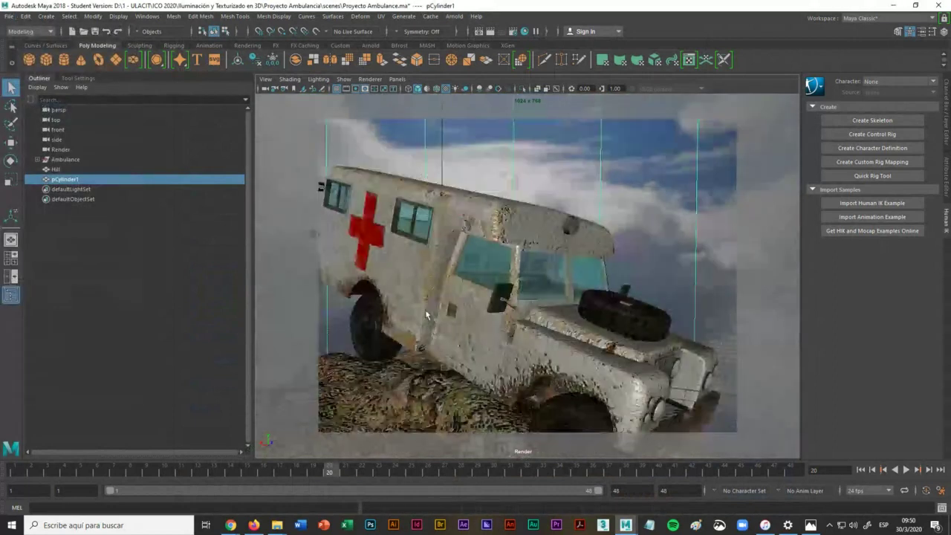
{"action": "left_click", "coordinate": [383, 354]}
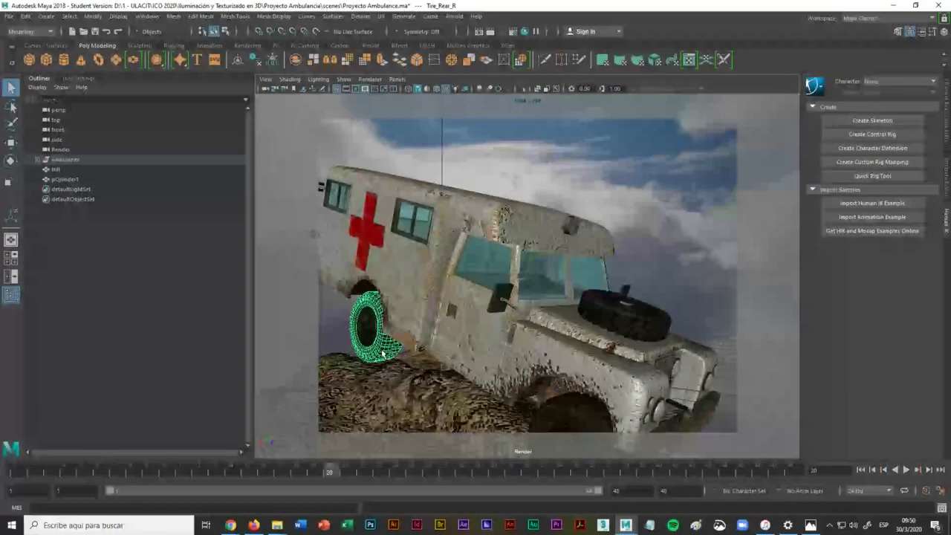
{"action": "key", "text": "Down"}
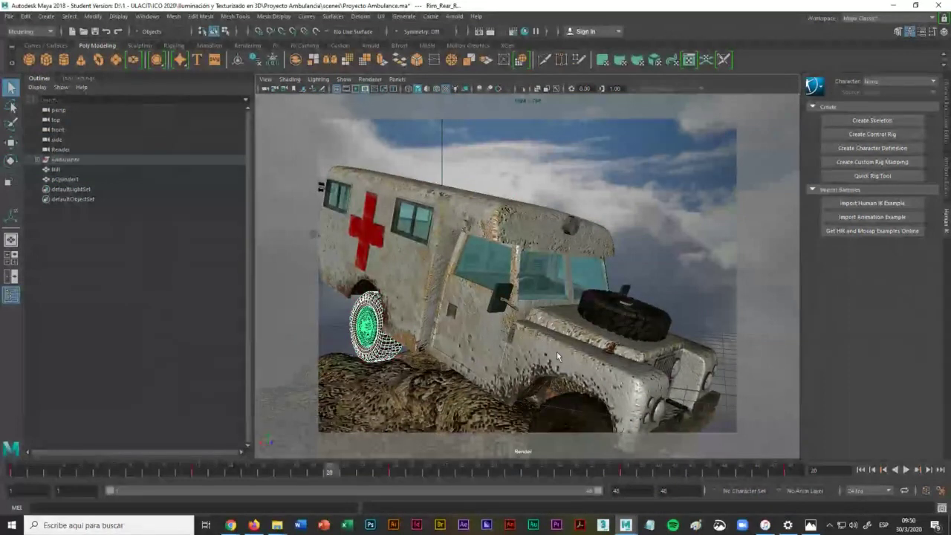
{"action": "left_click", "coordinate": [25, 16]}
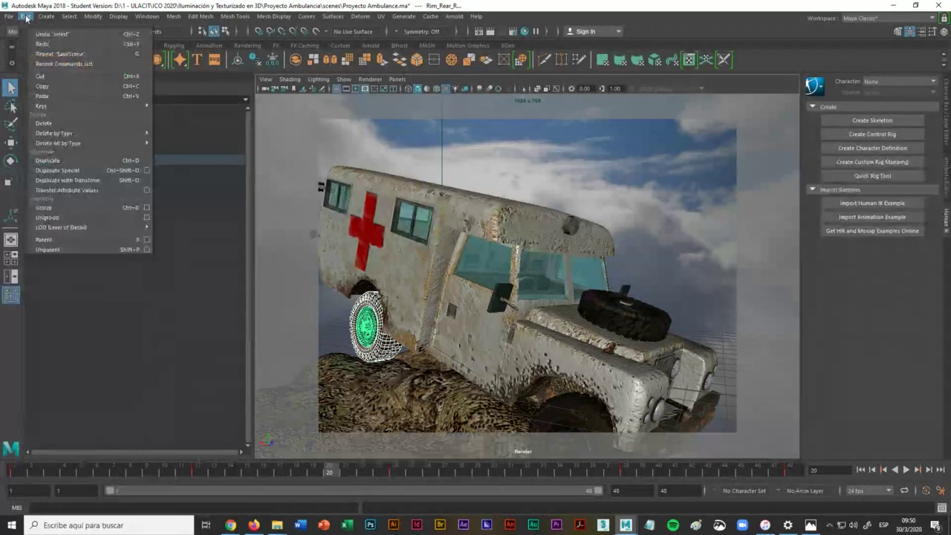
{"action": "left_click", "coordinate": [146, 208]}
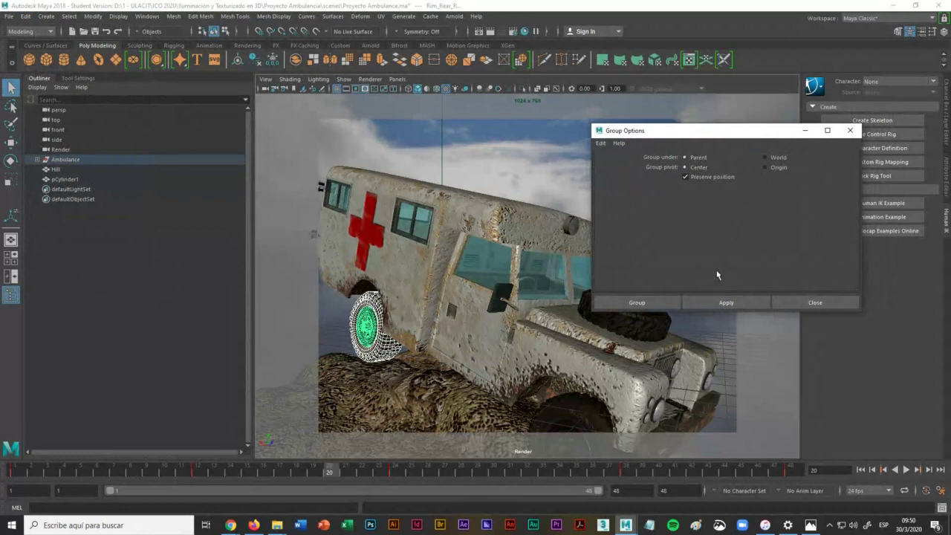
{"action": "left_click", "coordinate": [647, 303]}
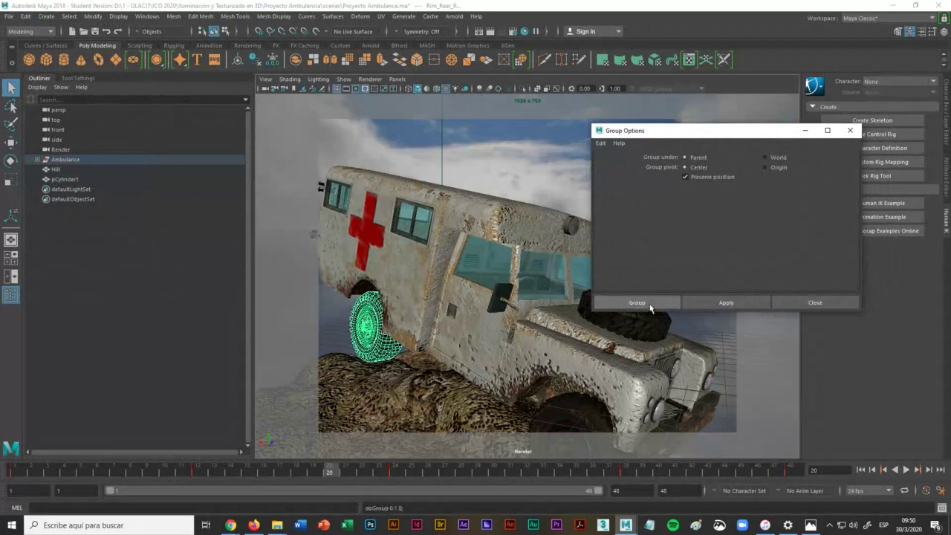
{"action": "left_click", "coordinate": [438, 349]}
Step: Try moving the rear tire out from under the ambulance body and undo the move
{"action": "left_click", "coordinate": [368, 329]}
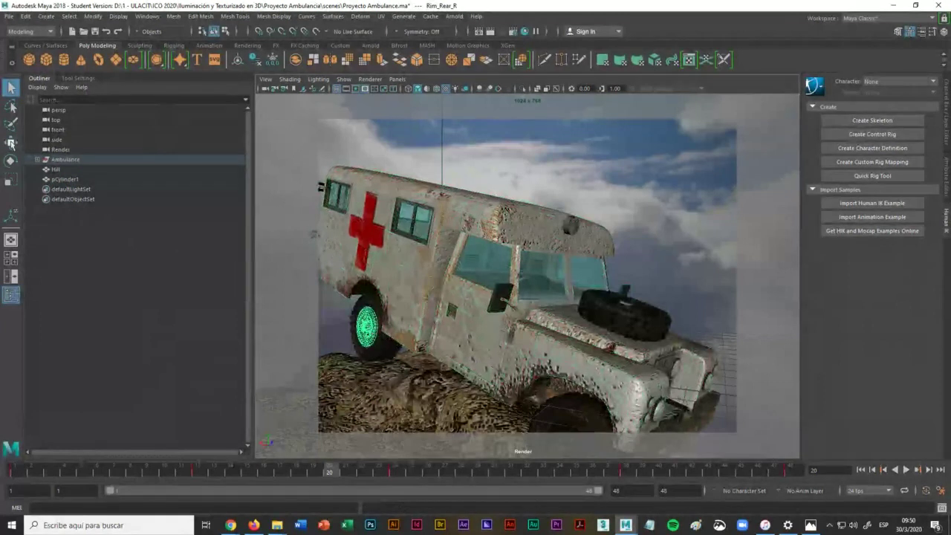
{"action": "left_click", "coordinate": [10, 142]}
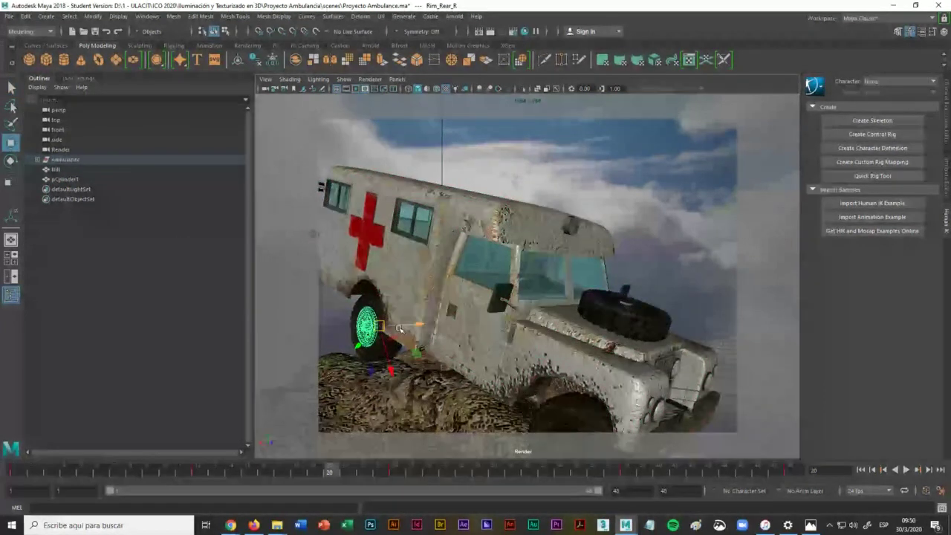
{"action": "key", "text": "Up"}
{"action": "left_click_drag", "start_coordinate": [399, 327], "coordinate": [364, 324]}
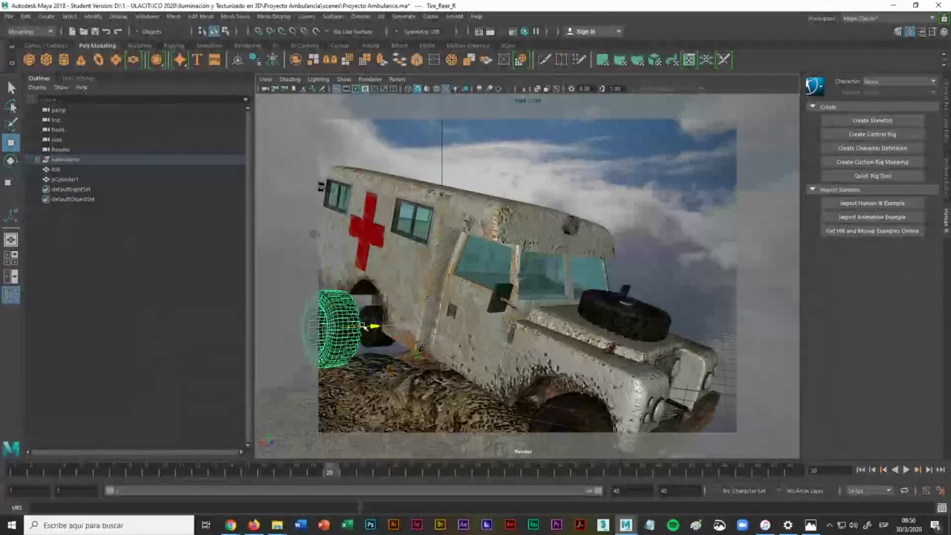
{"action": "key", "text": "ctrl+z"}
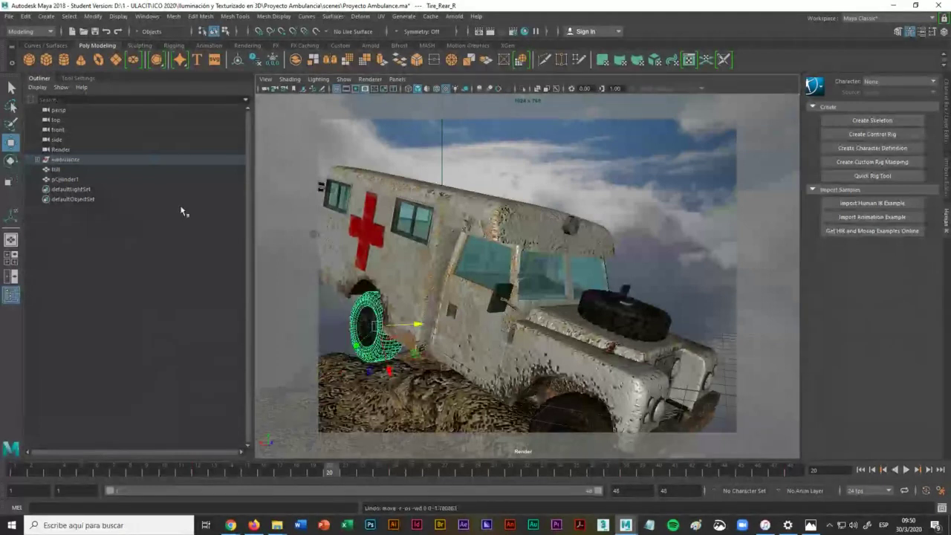
Step: Expand the Ambulance and Body hierarchies and select their parts one by one to see what each name refers to
{"action": "left_click", "coordinate": [37, 159]}
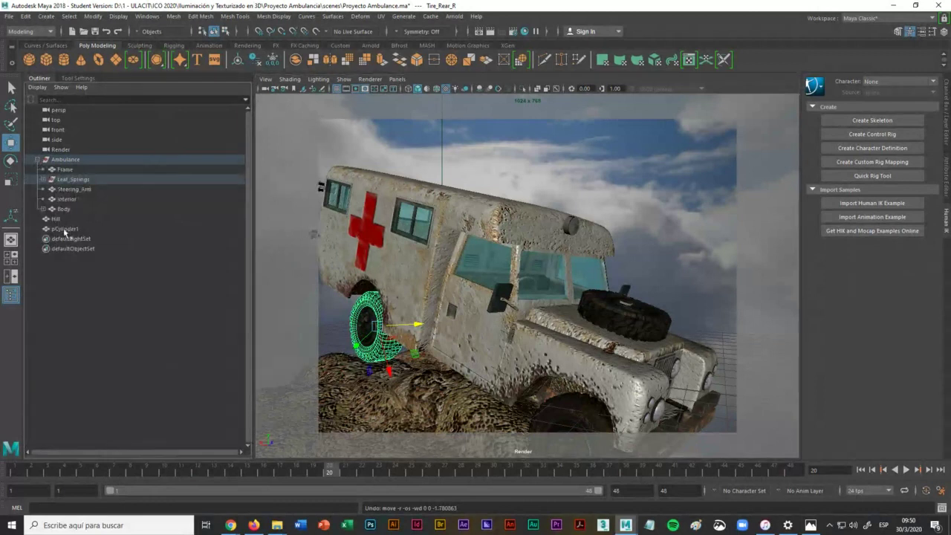
{"action": "left_click", "coordinate": [43, 210]}
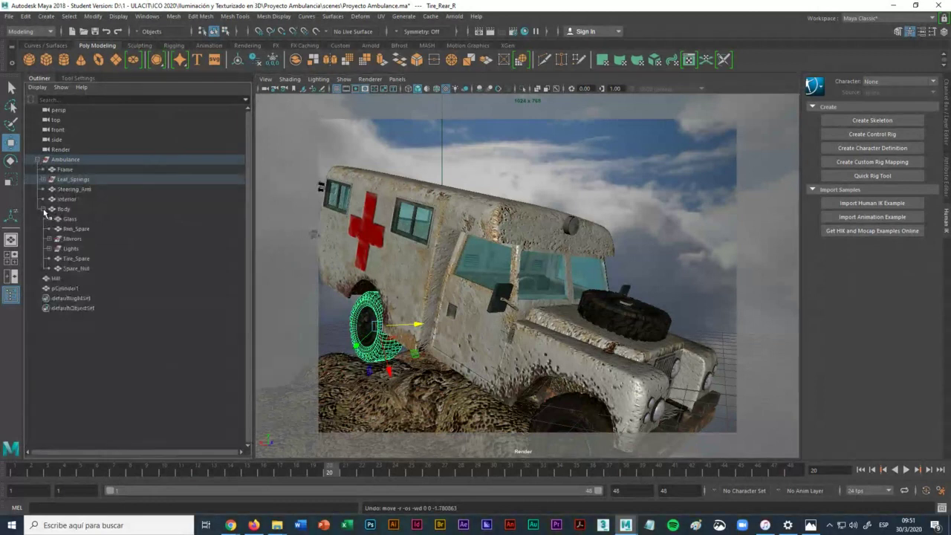
{"action": "left_click", "coordinate": [112, 248]}
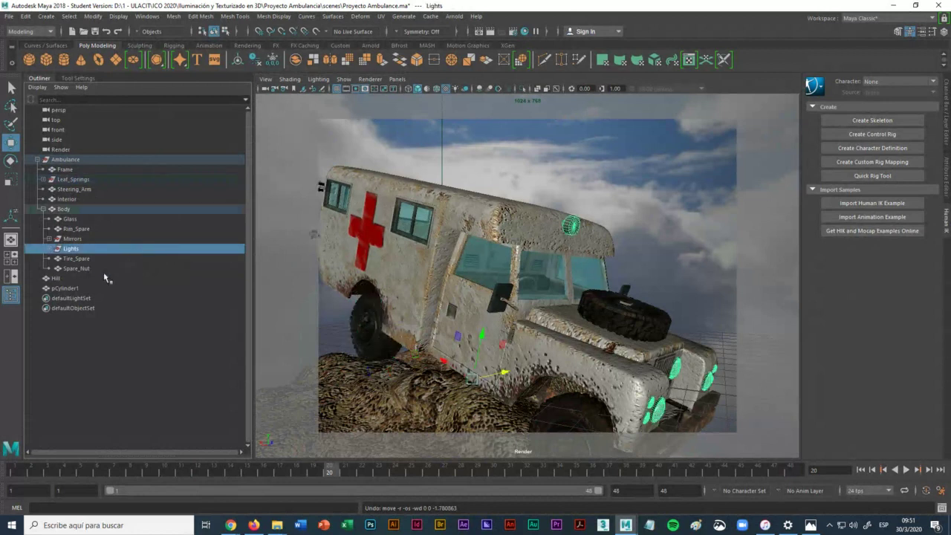
{"action": "left_click", "coordinate": [78, 268]}
{"action": "left_click", "coordinate": [78, 259]}
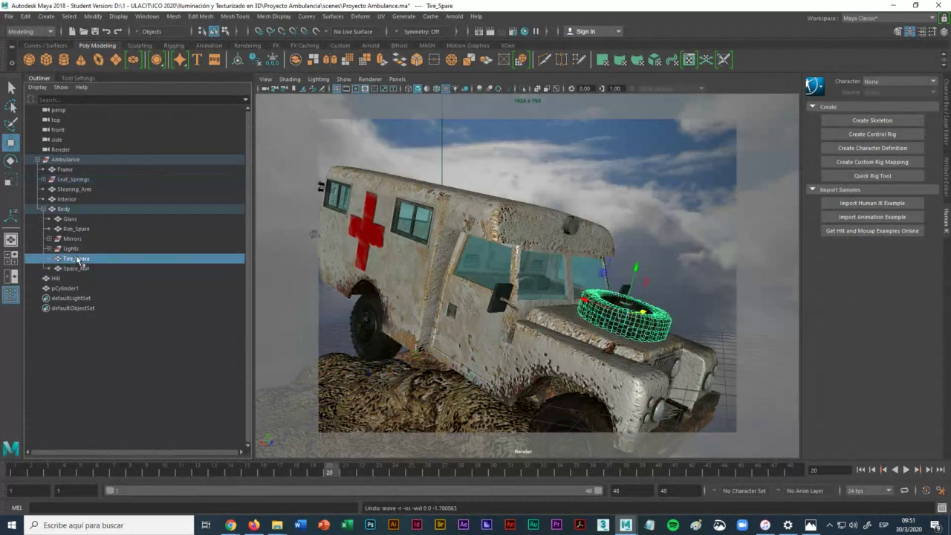
{"action": "left_click", "coordinate": [74, 250]}
{"action": "left_click", "coordinate": [73, 239]}
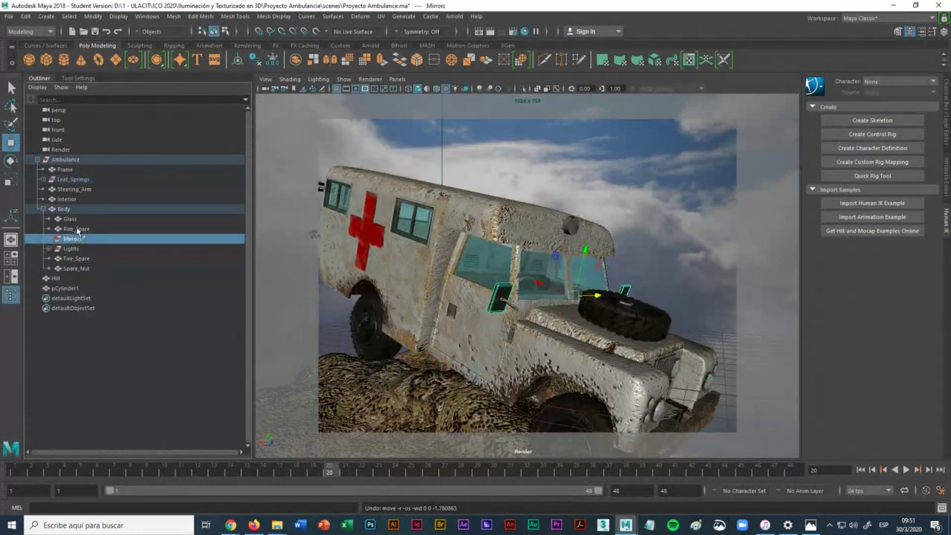
{"action": "left_click", "coordinate": [74, 228]}
{"action": "left_click", "coordinate": [70, 218]}
{"action": "left_click", "coordinate": [65, 199]}
{"action": "left_click", "coordinate": [68, 190]}
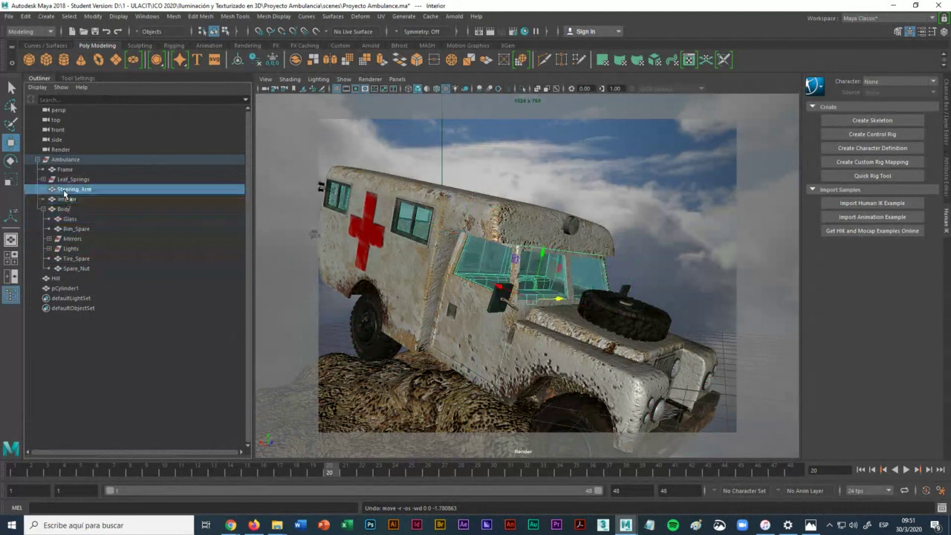
Step: Try moving the whole Leaf_Springs group with its wheels away from the ambulance and undo the move
{"action": "left_click", "coordinate": [62, 180]}
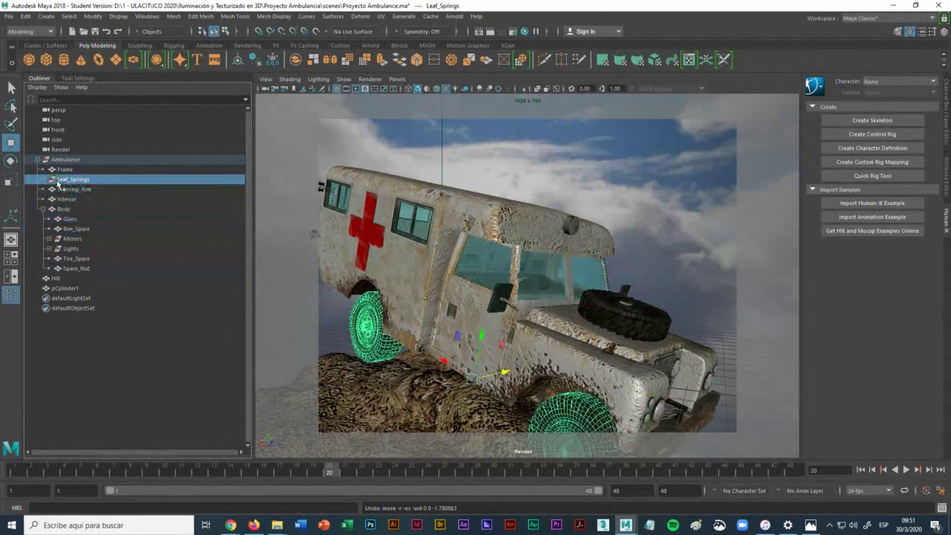
{"action": "middle_click_drag", "start_coordinate": [411, 402], "coordinate": [404, 394]}
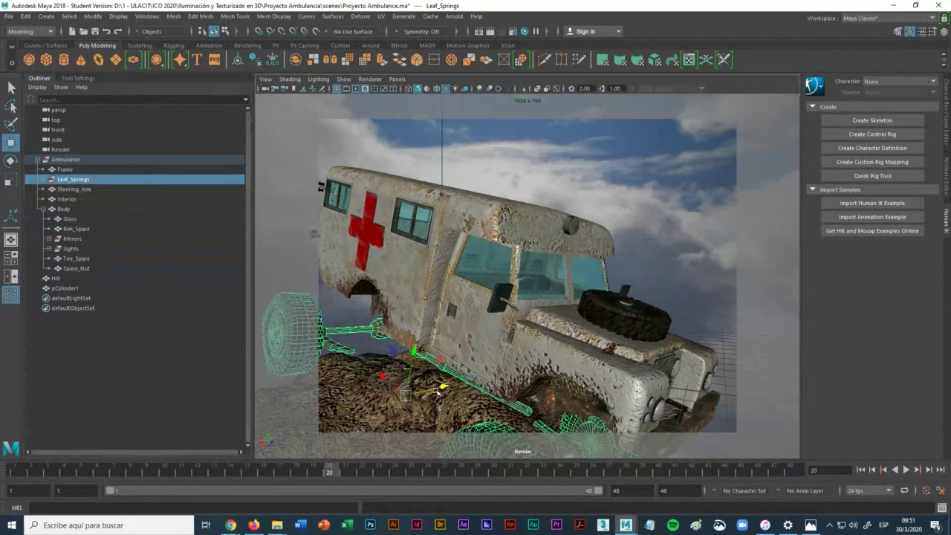
{"action": "key", "text": "ctrl+z"}
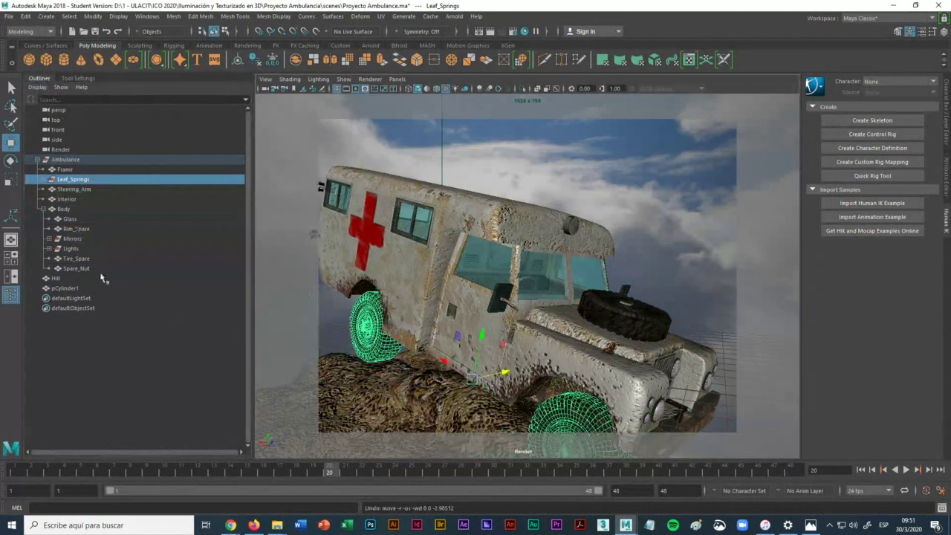
Step: Check defaultLightSet and the spare nut, spare tire and lights of the Body by selecting each in turn
{"action": "left_click", "coordinate": [135, 299]}
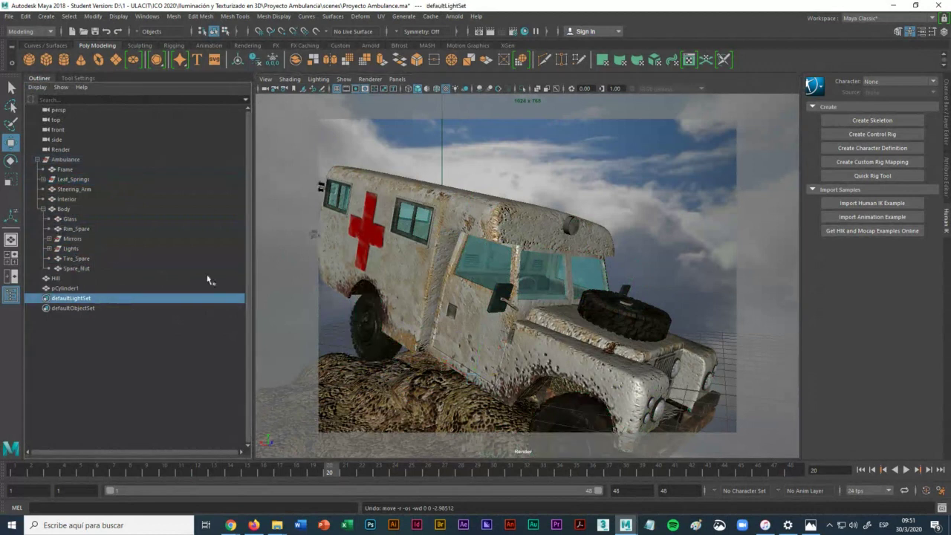
{"action": "left_click", "coordinate": [71, 270]}
{"action": "left_click", "coordinate": [75, 260]}
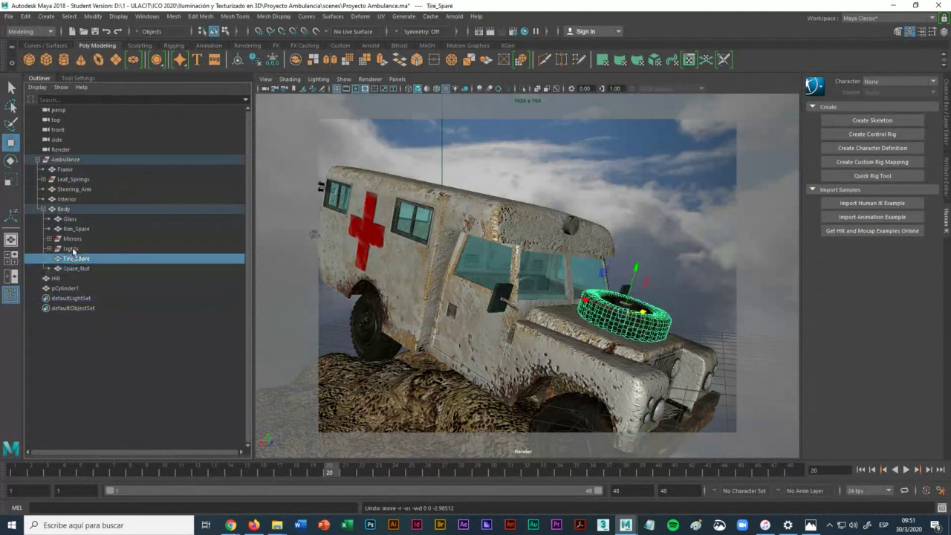
{"action": "left_click", "coordinate": [72, 249]}
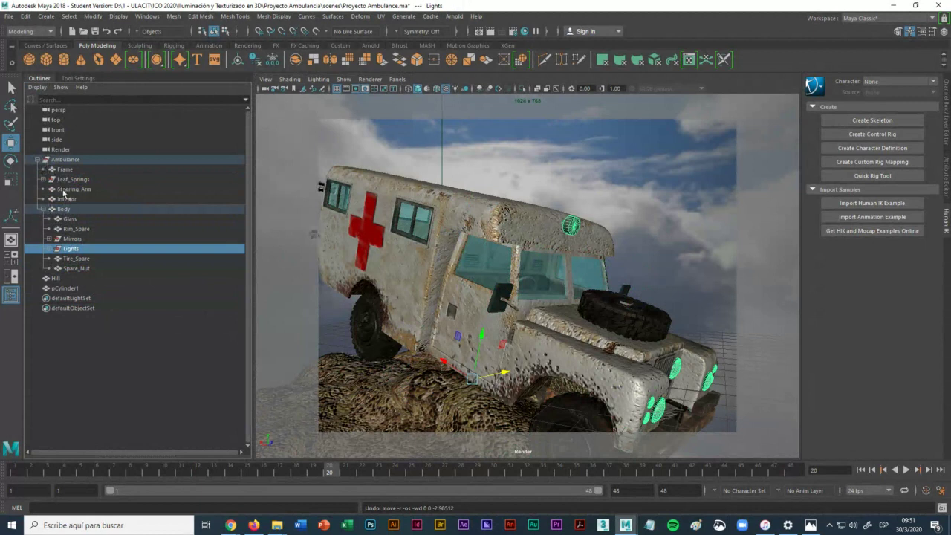
Step: Expand the Leaf_Springs group, try moving Springs_Rear with its wheels sideways and undo the move
{"action": "left_click", "coordinate": [42, 179]}
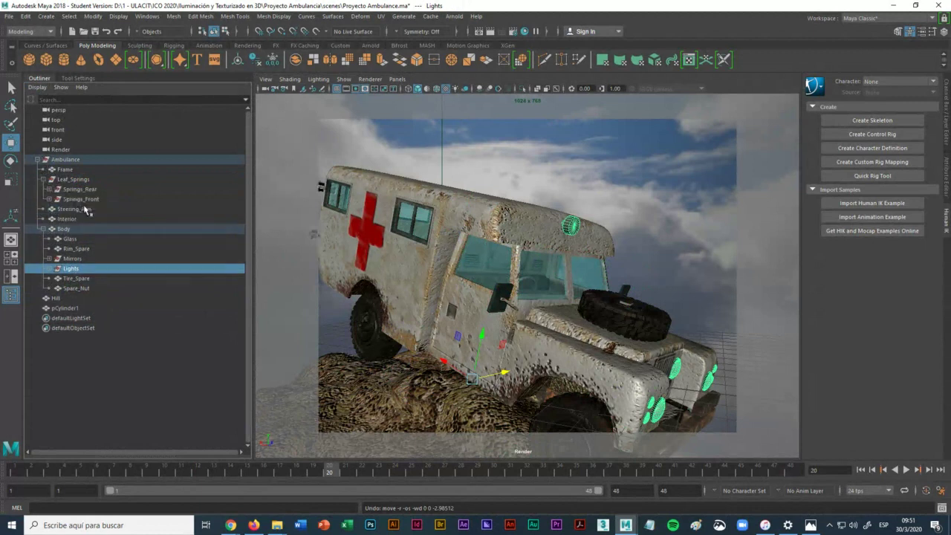
{"action": "left_click", "coordinate": [80, 190]}
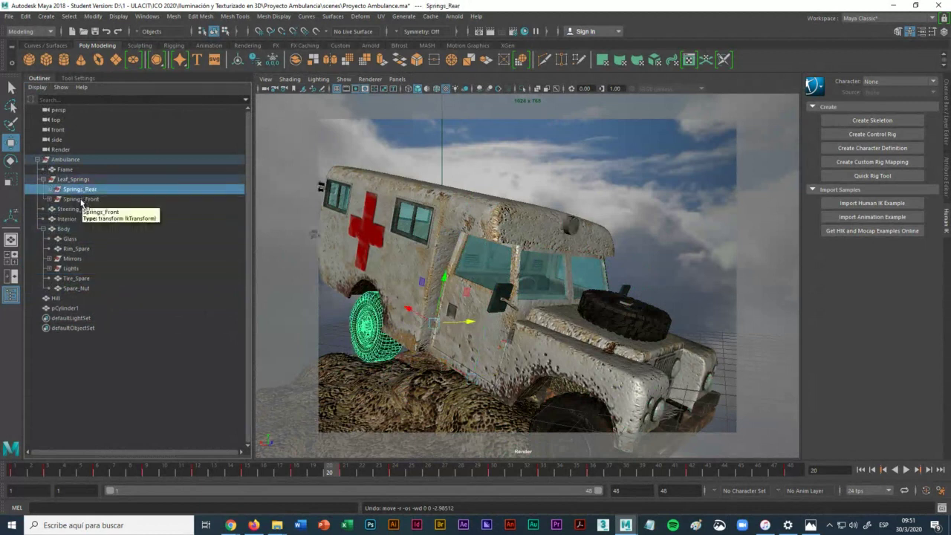
{"action": "left_click_drag", "start_coordinate": [465, 324], "coordinate": [433, 326]}
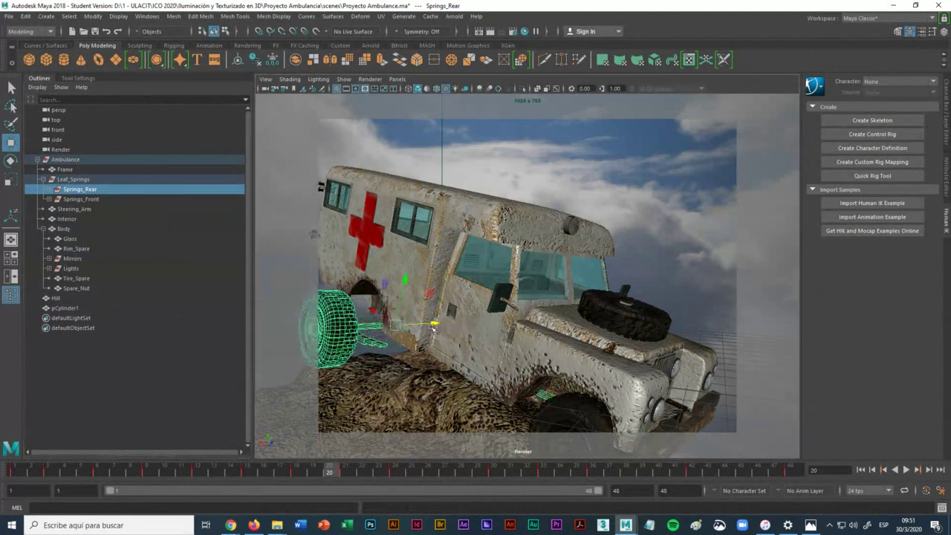
{"action": "key", "text": "ctrl+z"}
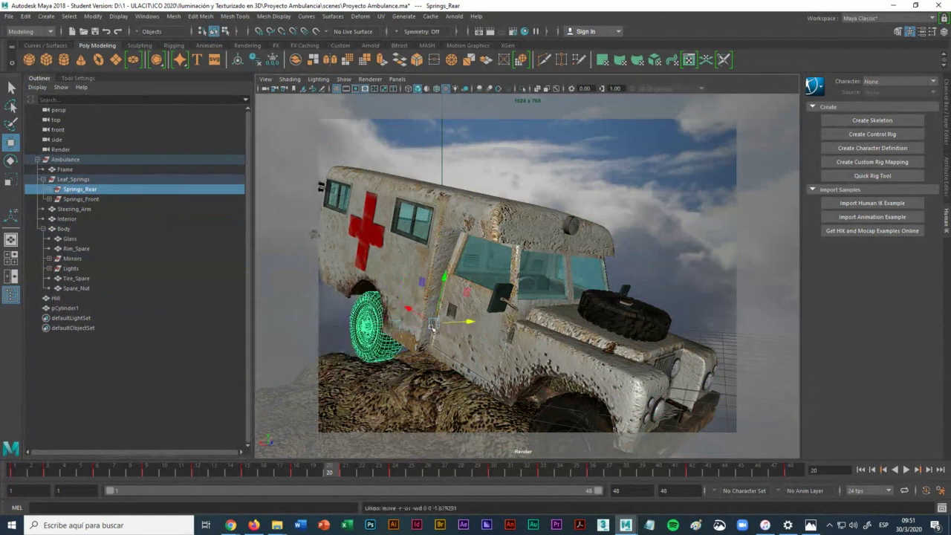
Step: Clear the selection, collapse the Ambulance hierarchy and select the sky cylinder pCylinder1
{"action": "left_click", "coordinate": [162, 361]}
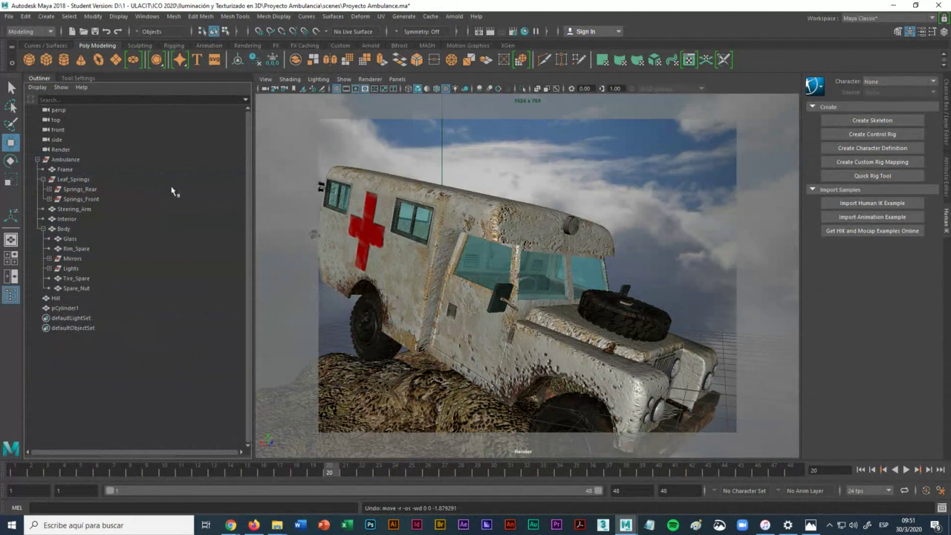
{"action": "left_click", "coordinate": [38, 160]}
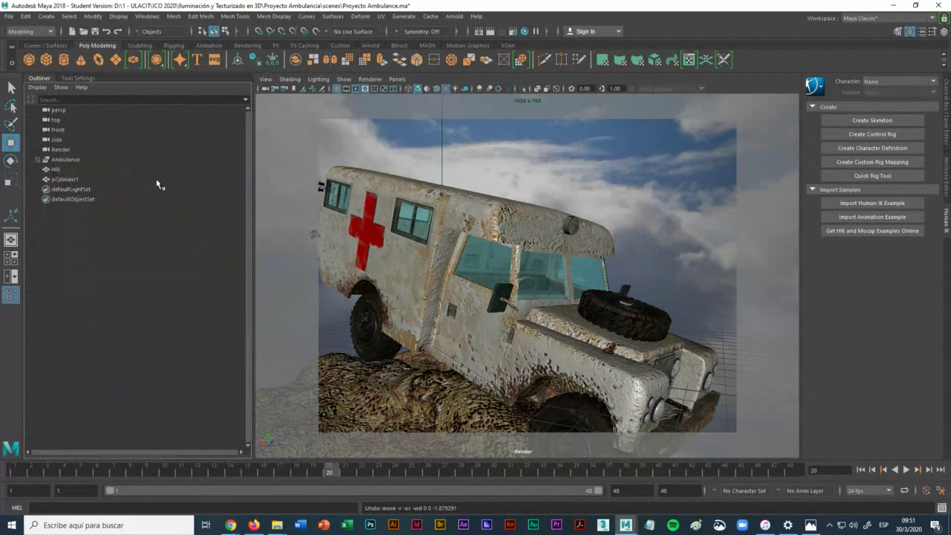
{"action": "left_click", "coordinate": [159, 181]}
{"action": "scroll", "coordinate": [524, 367], "scroll_direction": "down", "scroll_amount": 2}
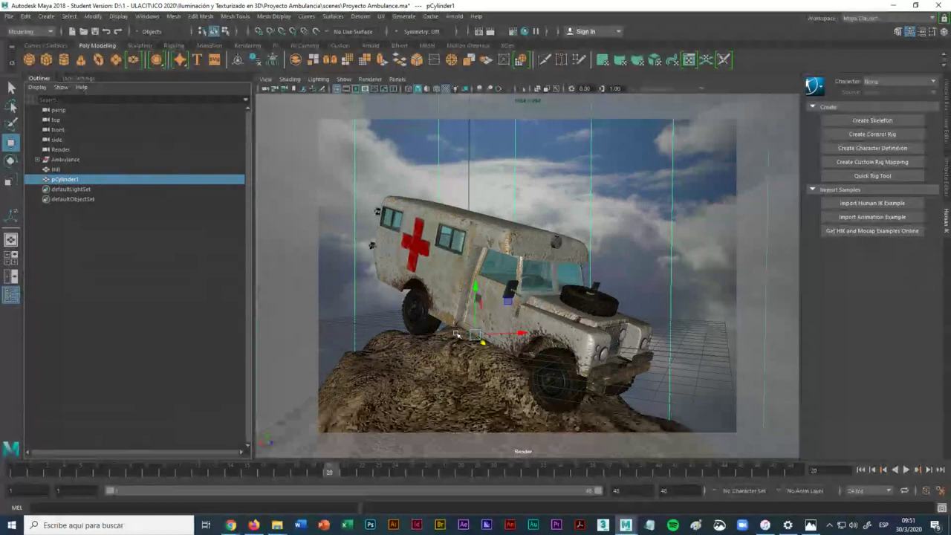
Step: Save the ambulance scene under its existing name, accepting the Student Version notice
{"action": "left_click", "coordinate": [26, 17]}
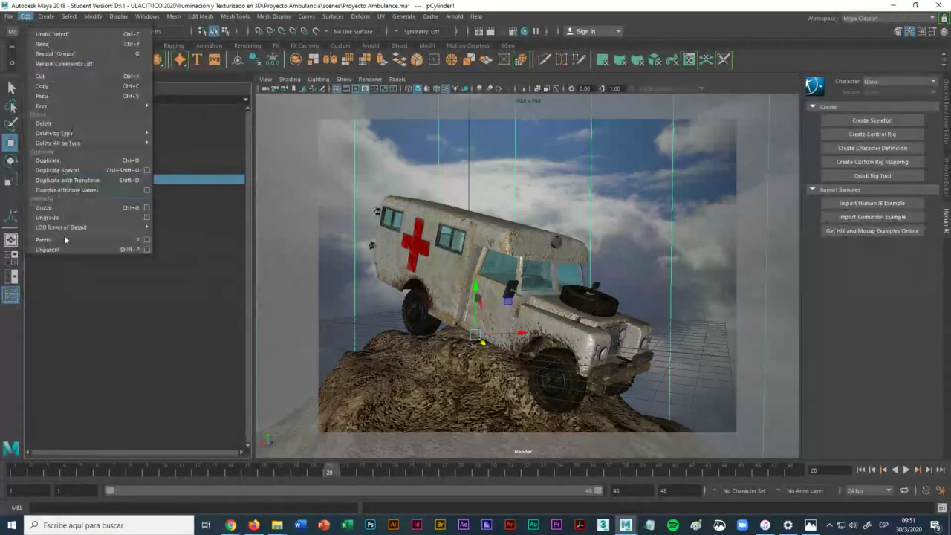
{"action": "left_click", "coordinate": [64, 249]}
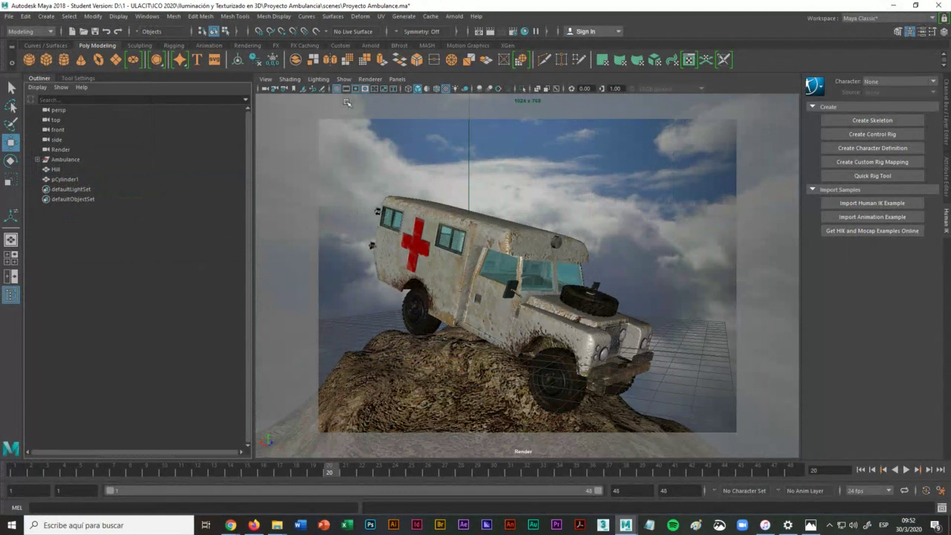
{"action": "left_click", "coordinate": [8, 16]}
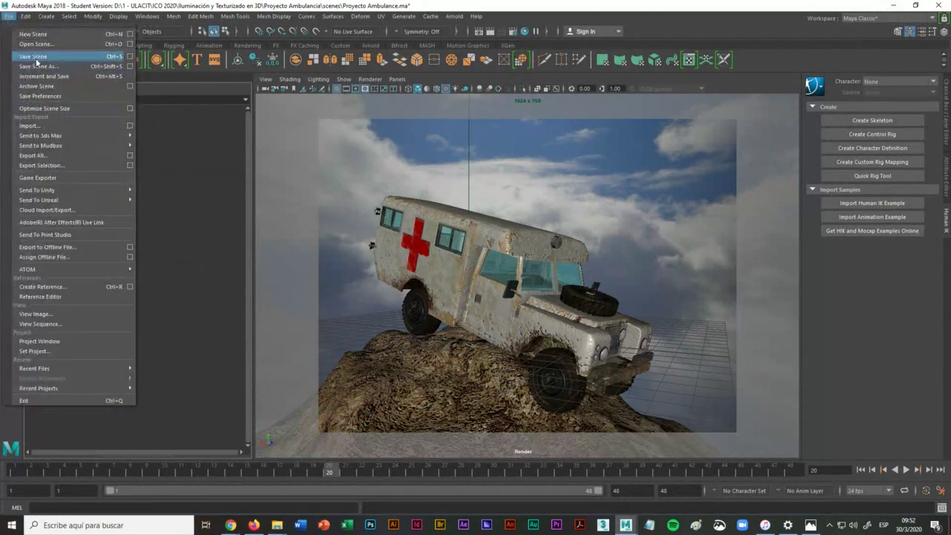
{"action": "left_click", "coordinate": [34, 57]}
{"action": "left_click", "coordinate": [450, 271]}
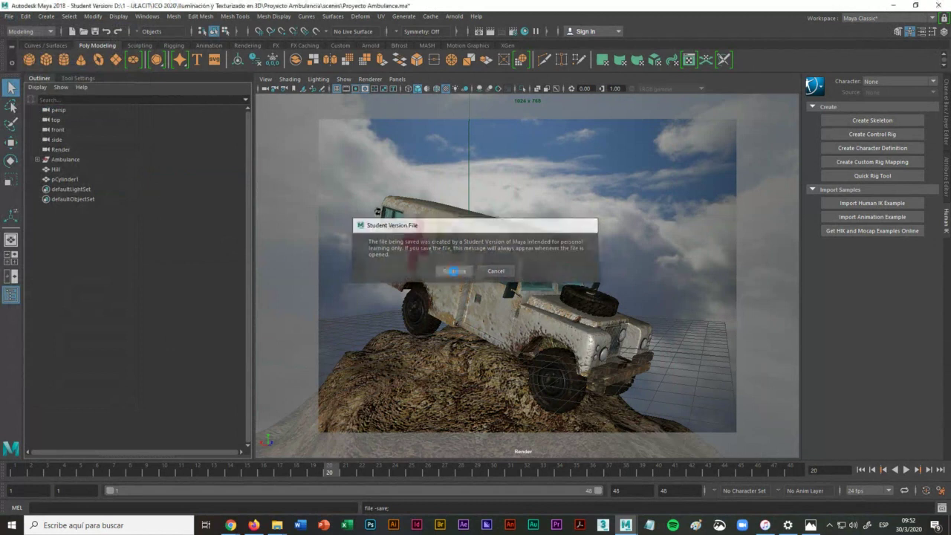
{"action": "key", "text": "w"}
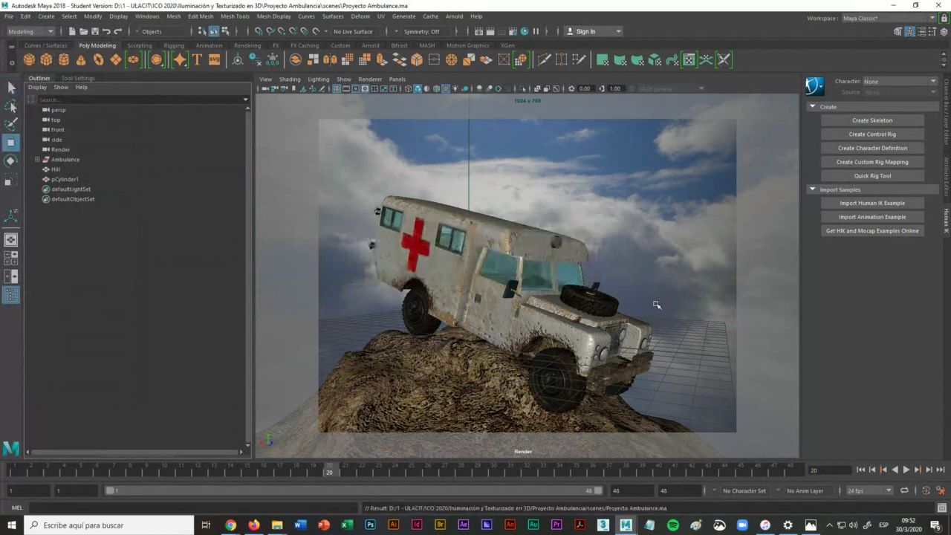
Step: Switch to the Blackboard Collaborate session in Chrome, lower the attendee's raised hand, and check the attendee list and chat
{"action": "left_click", "coordinate": [892, 4]}
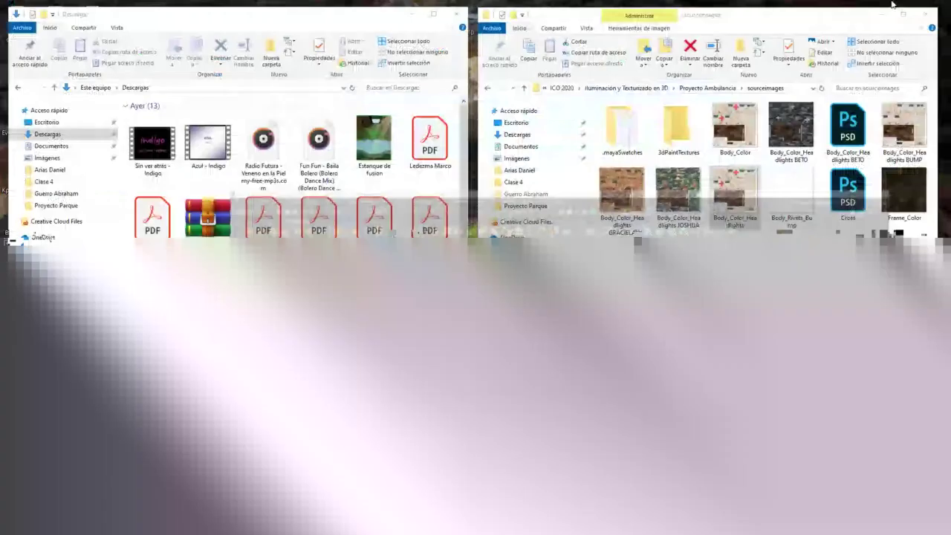
{"action": "mouse_move", "coordinate": [171, 451]}
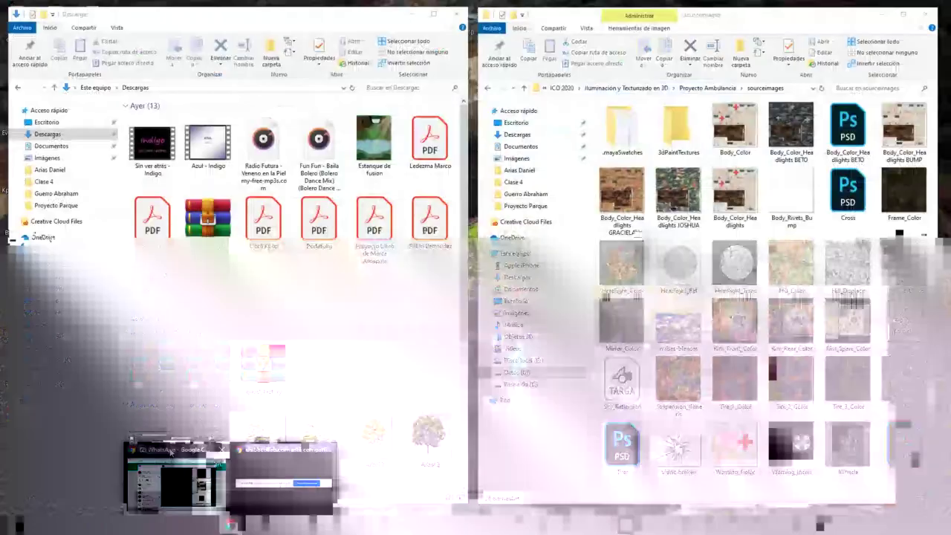
{"action": "left_click", "coordinate": [170, 453]}
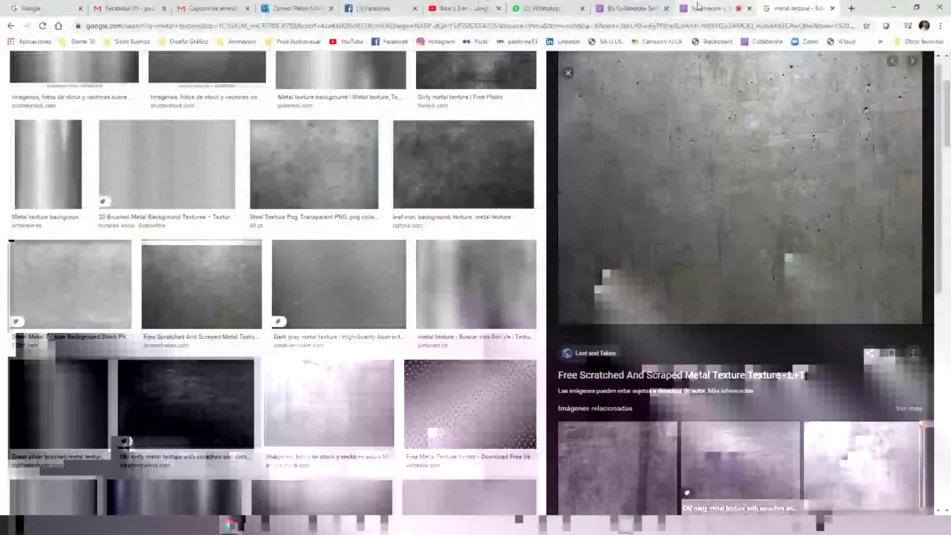
{"action": "left_click", "coordinate": [697, 7]}
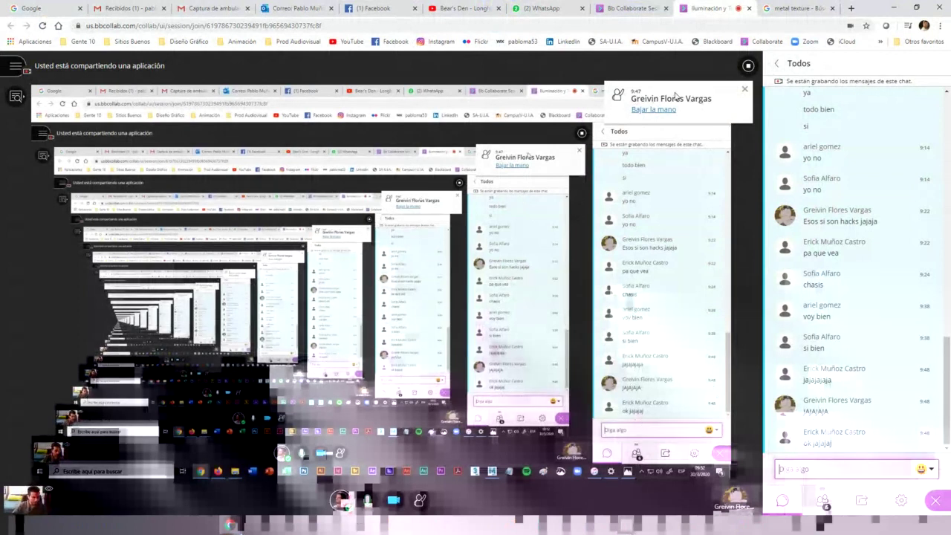
{"action": "left_click", "coordinate": [655, 111]}
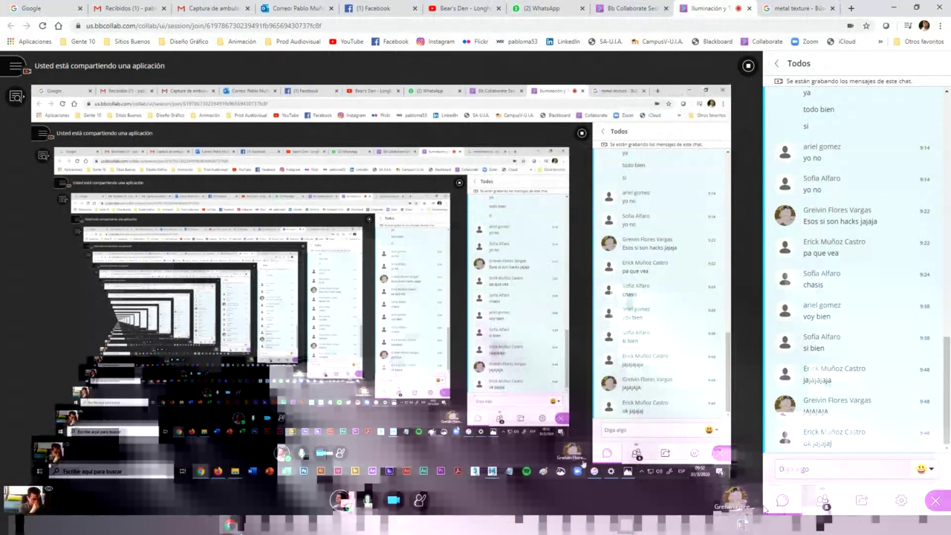
{"action": "left_click", "coordinate": [822, 503]}
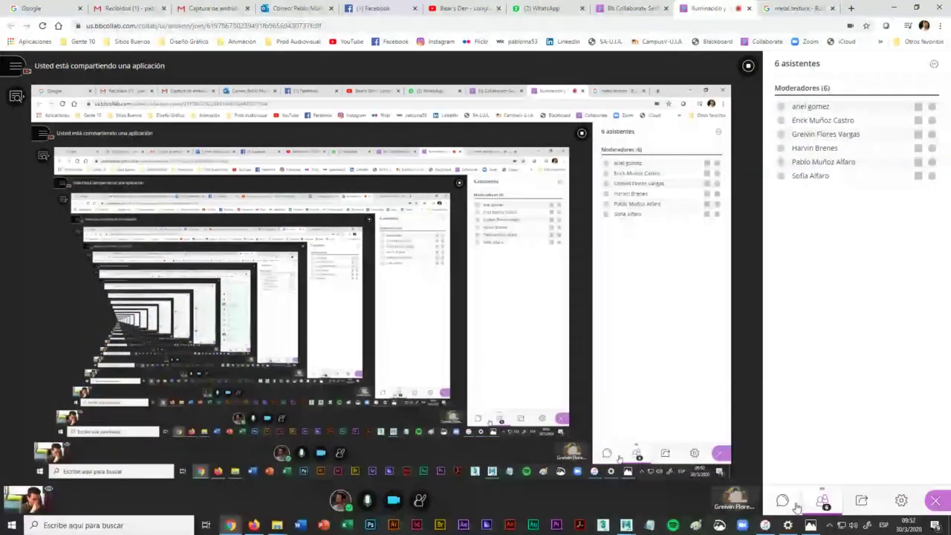
{"action": "left_click", "coordinate": [781, 502]}
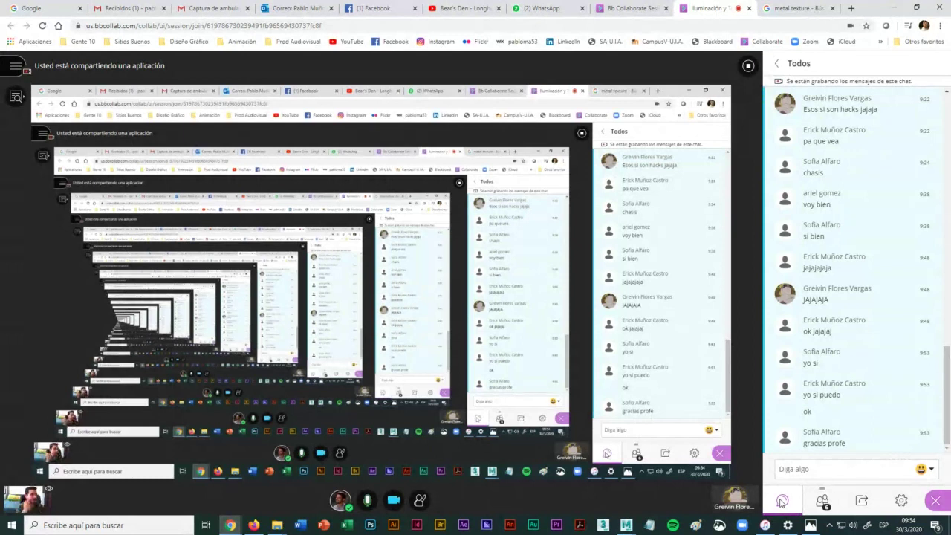
Step: Return to the Autodesk Maya window and start a new empty scene
{"action": "left_click", "coordinate": [895, 7]}
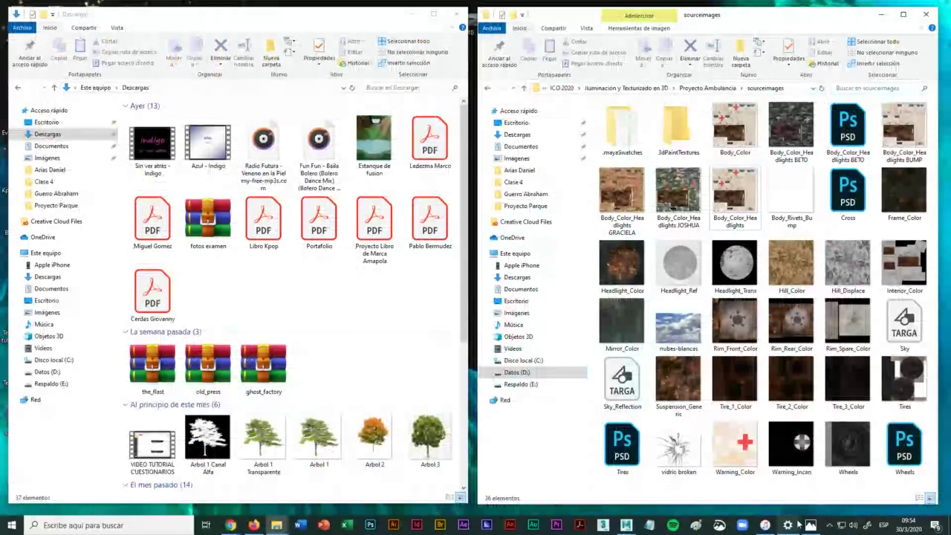
{"action": "mouse_move", "coordinate": [254, 525]}
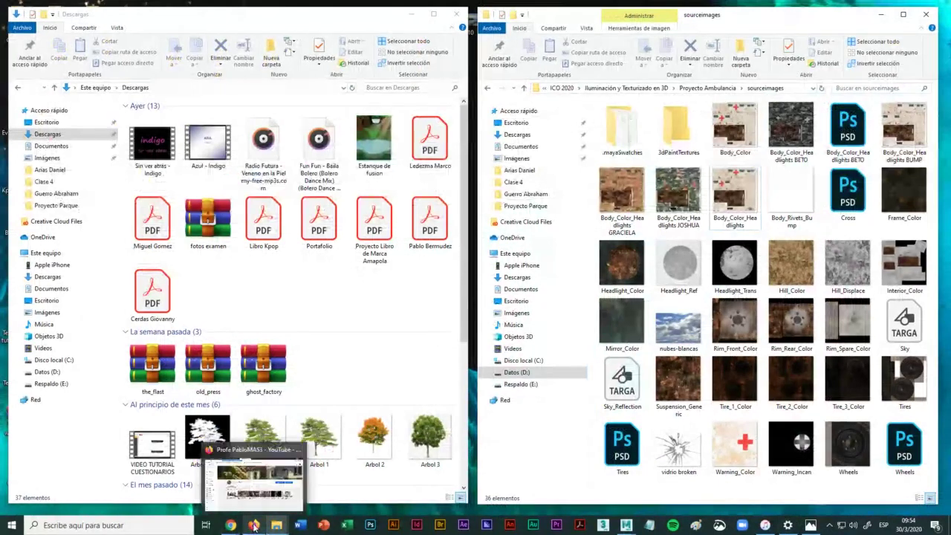
{"action": "mouse_move", "coordinate": [625, 525]}
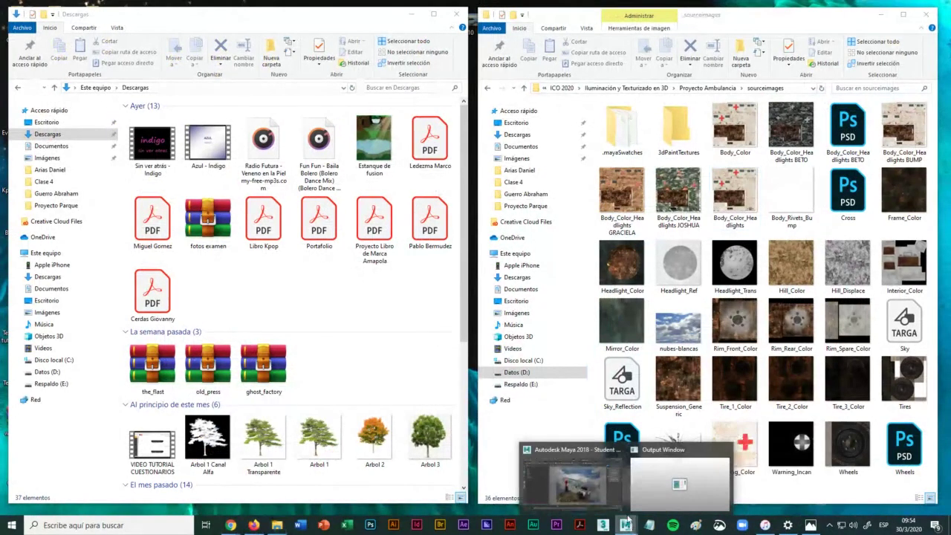
{"action": "left_click", "coordinate": [583, 449]}
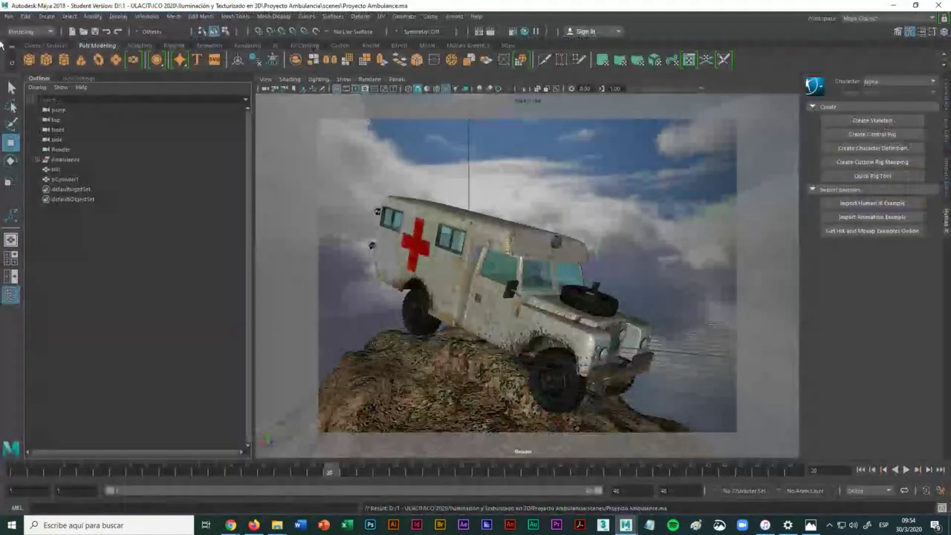
{"action": "left_click", "coordinate": [9, 17]}
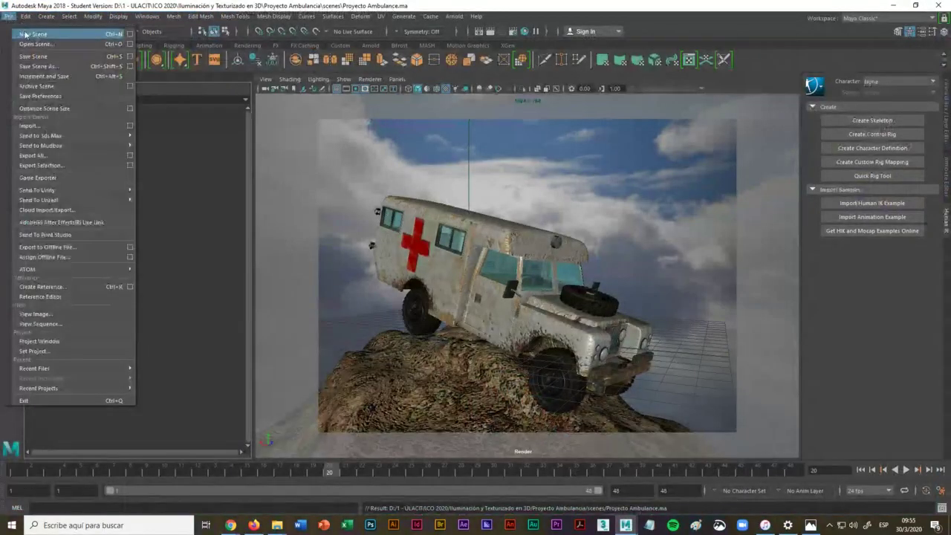
{"action": "left_click", "coordinate": [23, 34]}
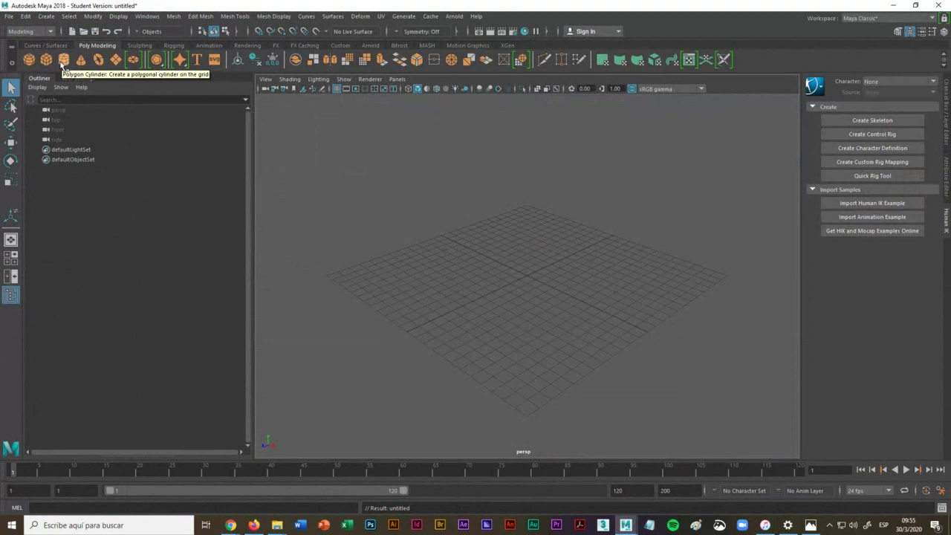
Step: Draw a polygon plane covering the whole grid, move it to about -0.2 in X and -1.5 in Z, and keep it selected
{"action": "left_click", "coordinate": [116, 60]}
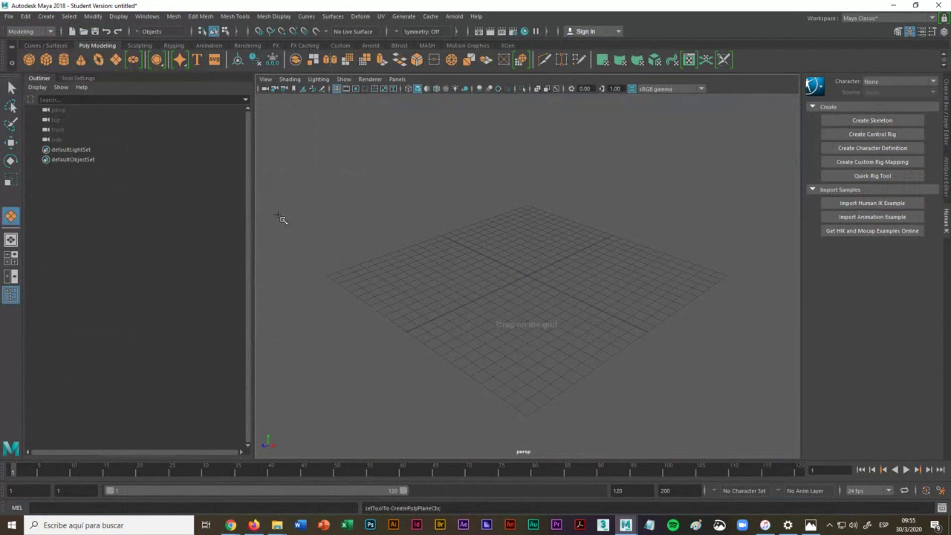
{"action": "left_click_drag", "start_coordinate": [298, 288], "coordinate": [830, 276]}
{"action": "left_click", "coordinate": [10, 142]}
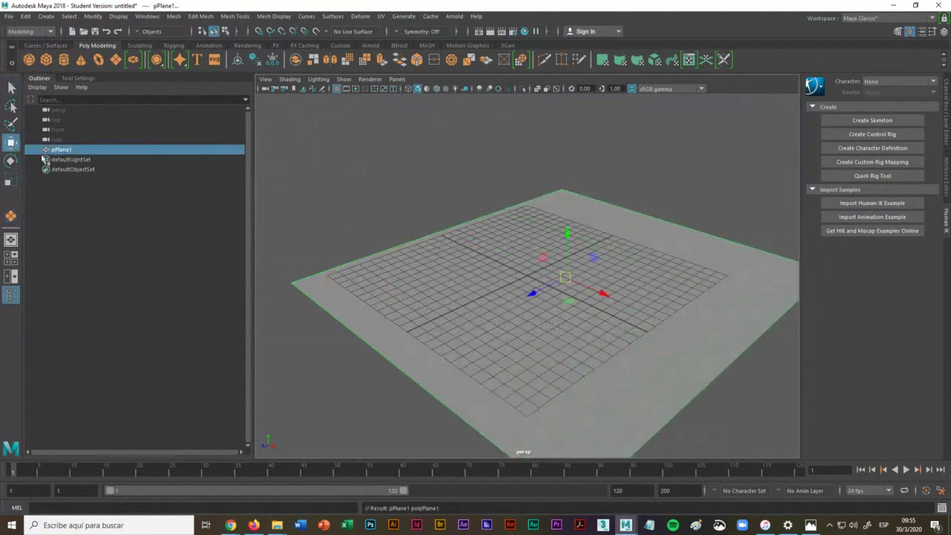
{"action": "left_click_drag", "start_coordinate": [604, 296], "coordinate": [499, 283]}
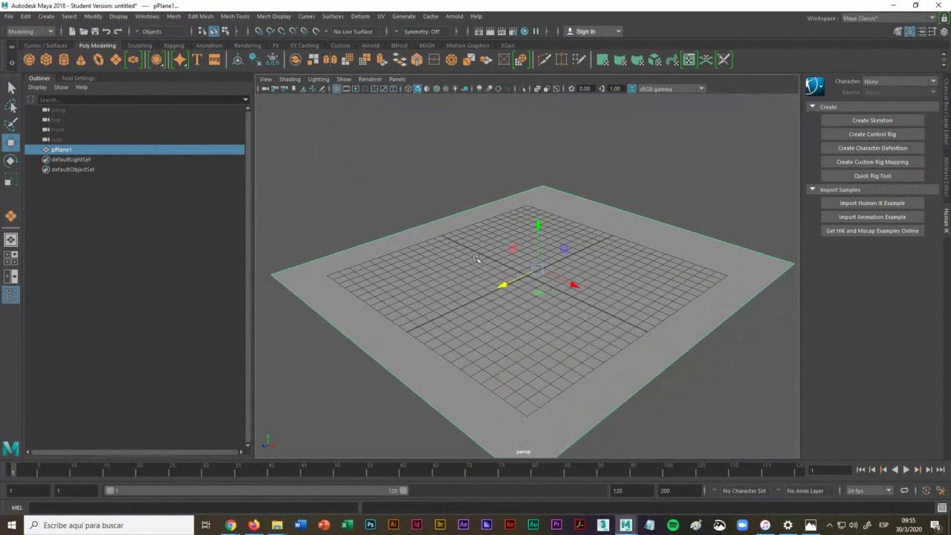
{"action": "left_click", "coordinate": [466, 165]}
{"action": "left_click", "coordinate": [469, 240]}
Step: Make the plane paintable and load the cornThin Paint Effects brush from the Plants example folder
{"action": "left_click", "coordinate": [404, 16]}
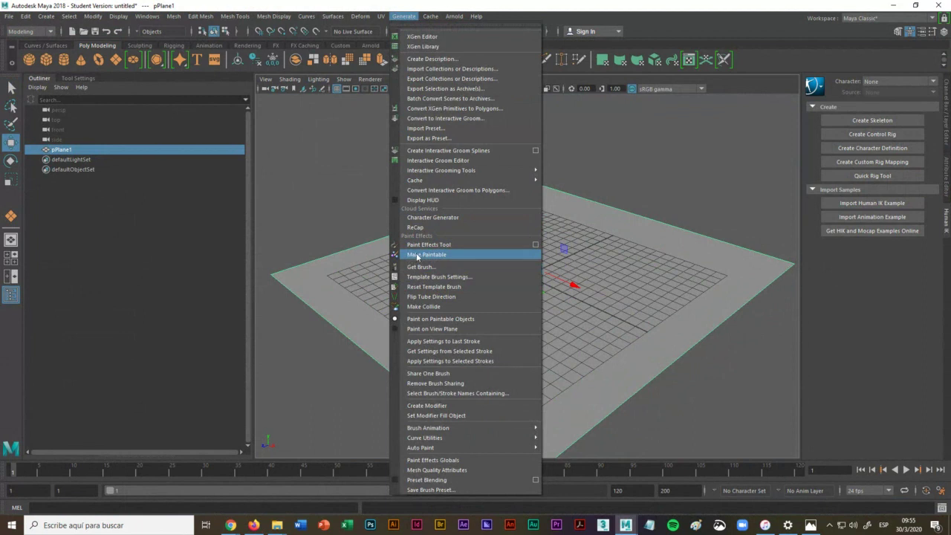
{"action": "left_click", "coordinate": [418, 256]}
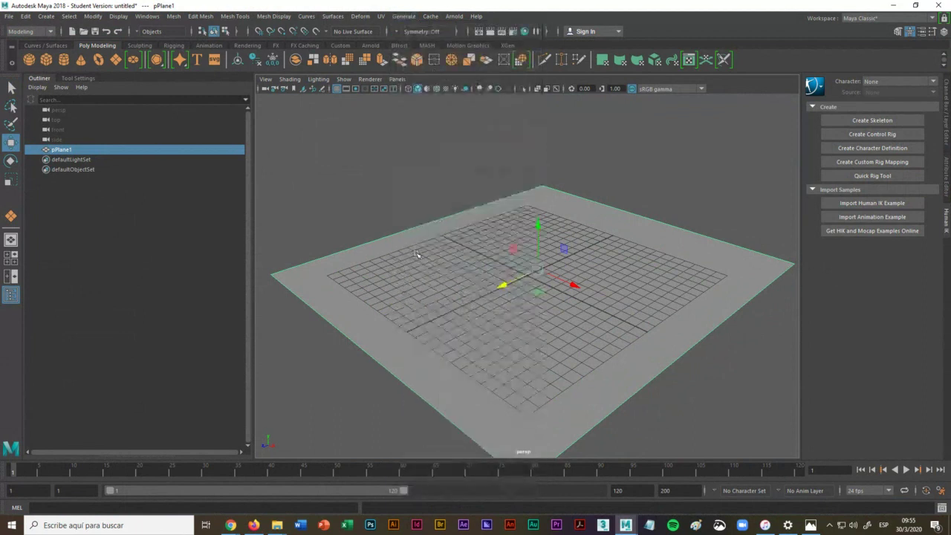
{"action": "left_click", "coordinate": [405, 15]}
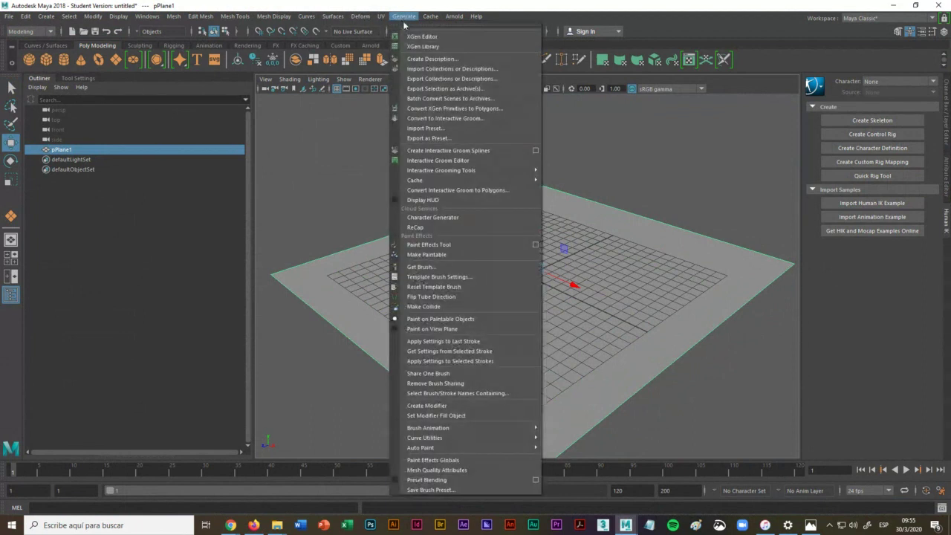
{"action": "left_click", "coordinate": [424, 267]}
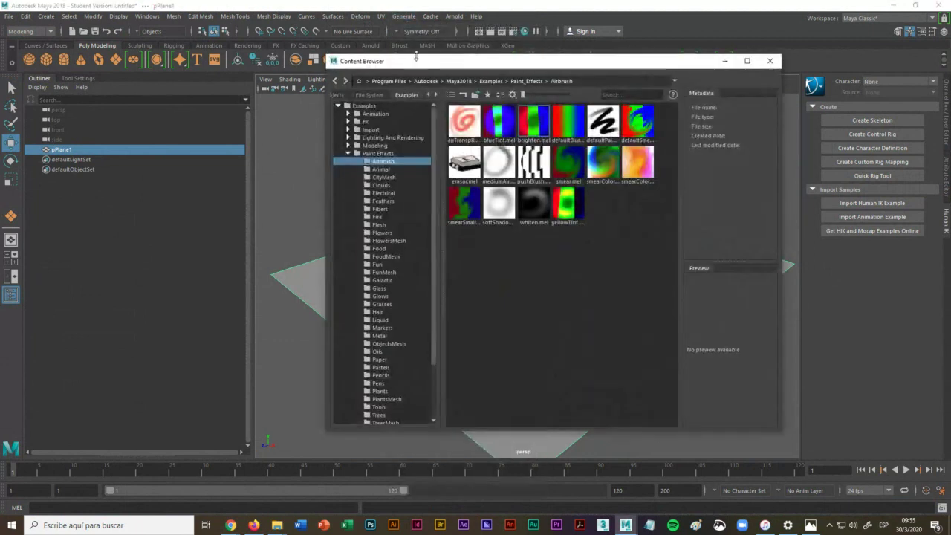
{"action": "mouse_move", "coordinate": [411, 66]}
{"action": "left_mouse_down"}
{"action": "mouse_move", "coordinate": [429, 76]}
{"action": "mouse_move", "coordinate": [563, 87]}
{"action": "mouse_move", "coordinate": [628, 75]}
{"action": "mouse_move", "coordinate": [572, 106]}
{"action": "left_mouse_up"}
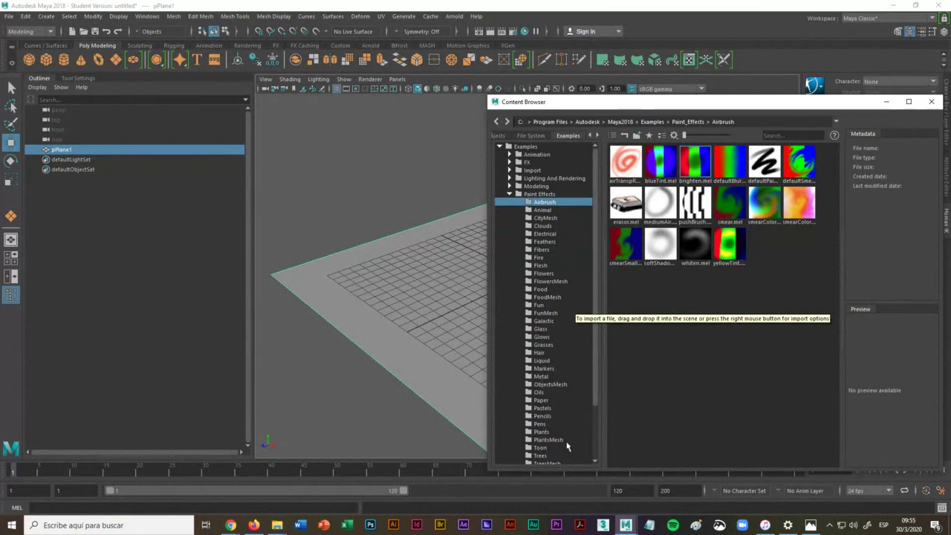
{"action": "left_click", "coordinate": [540, 433]}
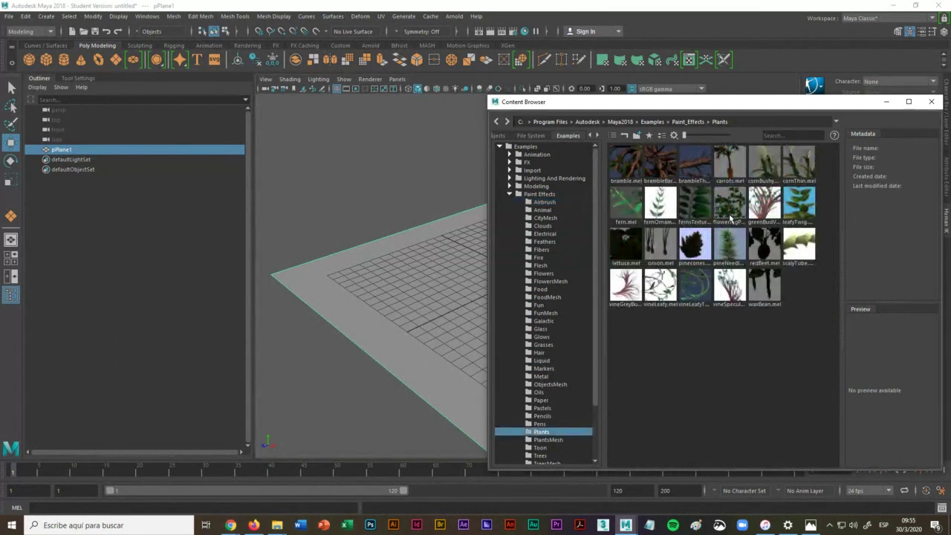
{"action": "left_click", "coordinate": [803, 170]}
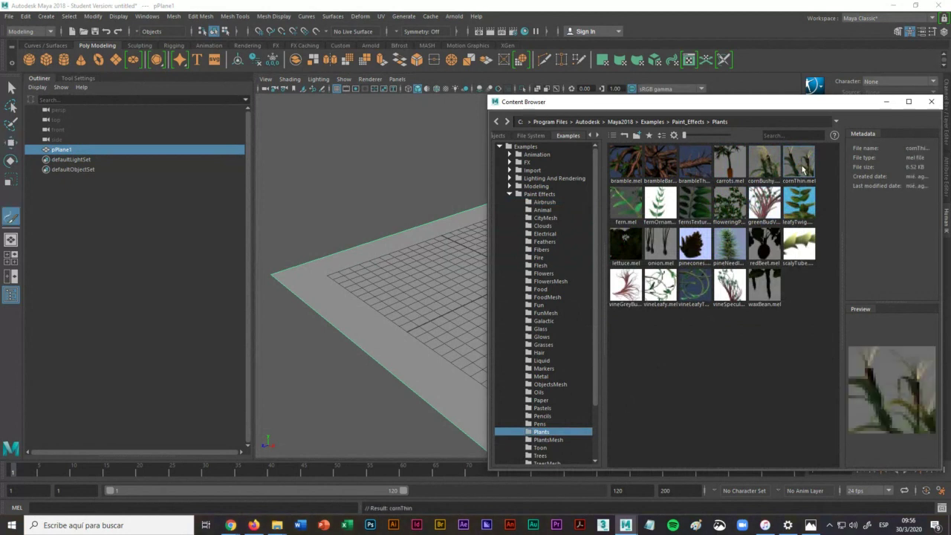
{"action": "left_click", "coordinate": [886, 103]}
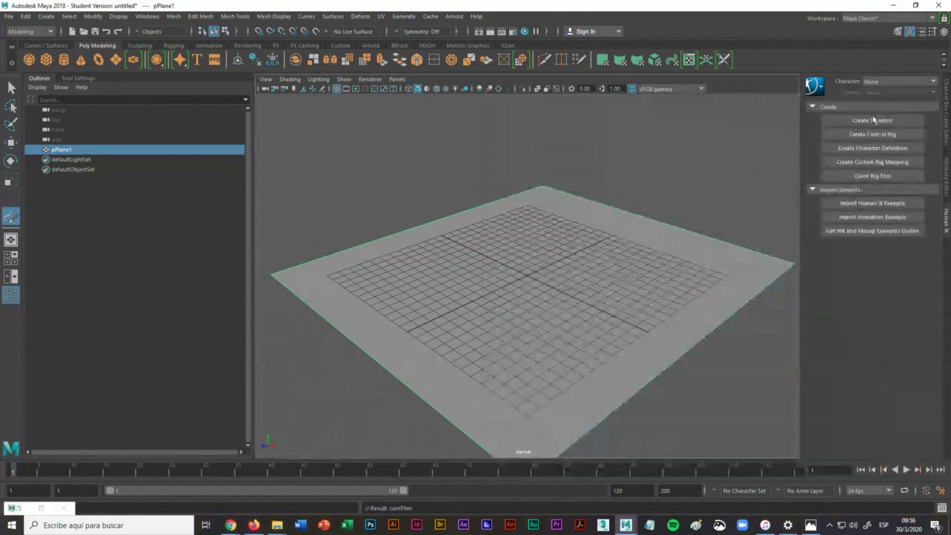
Step: Paint three roughly parallel rows of corn plants diagonally across the plane, then leave the brush
{"action": "mouse_move", "coordinate": [439, 323]}
{"action": "left_mouse_down"}
{"action": "mouse_move", "coordinate": [571, 266]}
{"action": "mouse_move", "coordinate": [644, 251]}
{"action": "mouse_move", "coordinate": [669, 257]}
{"action": "mouse_move", "coordinate": [617, 324]}
{"action": "mouse_move", "coordinate": [526, 381]}
{"action": "mouse_move", "coordinate": [504, 382]}
{"action": "mouse_move", "coordinate": [498, 349]}
{"action": "left_mouse_up"}
{"action": "mouse_move", "coordinate": [381, 274]}
{"action": "left_mouse_down"}
{"action": "mouse_move", "coordinate": [426, 236]}
{"action": "mouse_move", "coordinate": [561, 208]}
{"action": "left_mouse_up"}
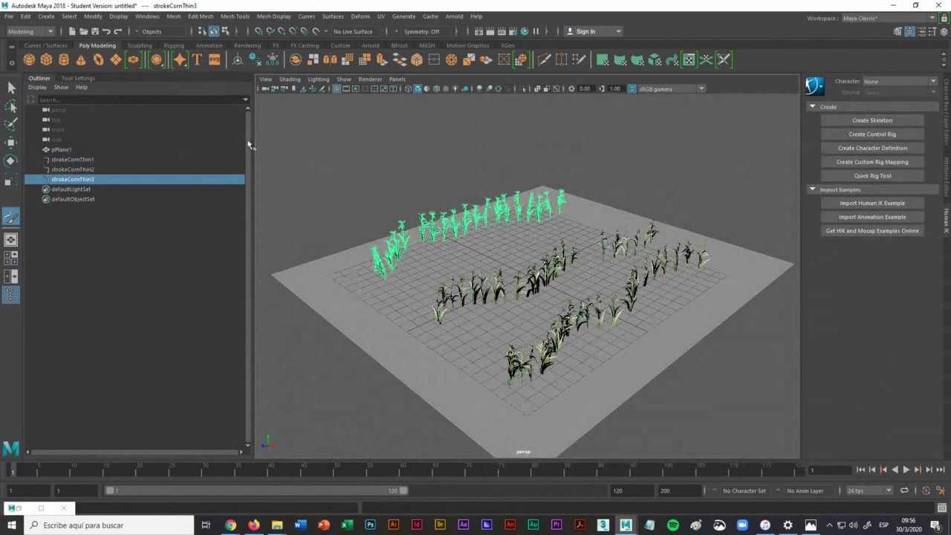
{"action": "key", "text": "q"}
Step: Assign a new Lambert material to the plane and open the material's attributes
{"action": "left_click", "coordinate": [357, 318]}
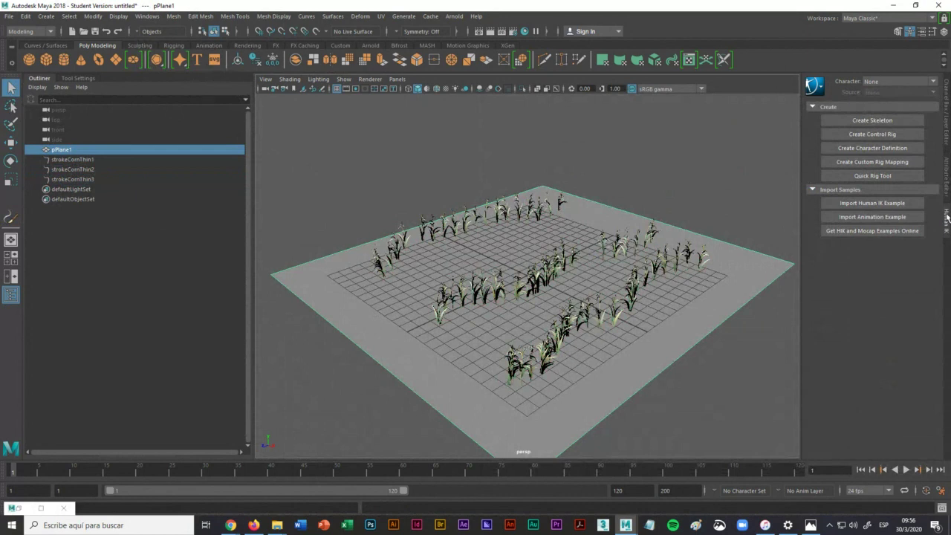
{"action": "left_click", "coordinate": [948, 111]}
{"action": "left_click", "coordinate": [720, 183]}
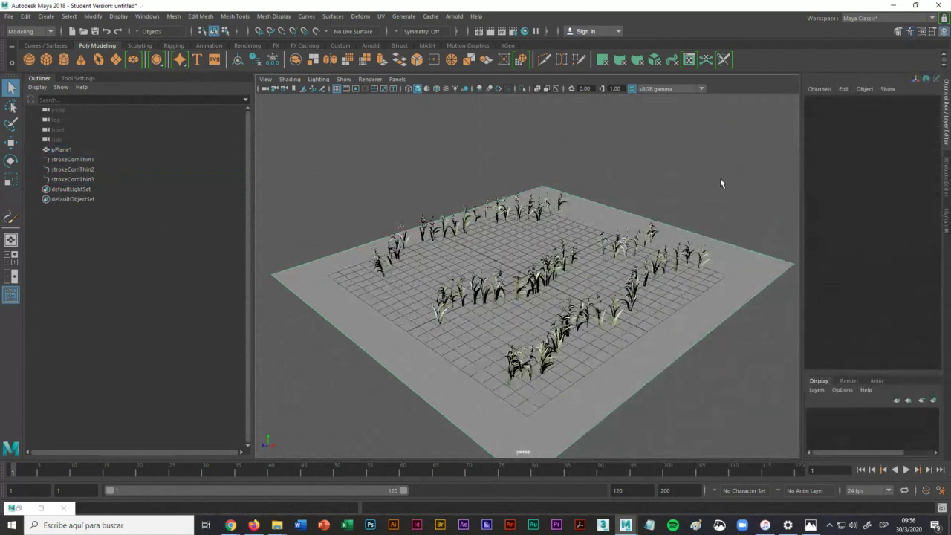
{"action": "left_click", "coordinate": [676, 245]}
{"action": "right_click_drag", "start_coordinate": [678, 330], "coordinate": [672, 494]}
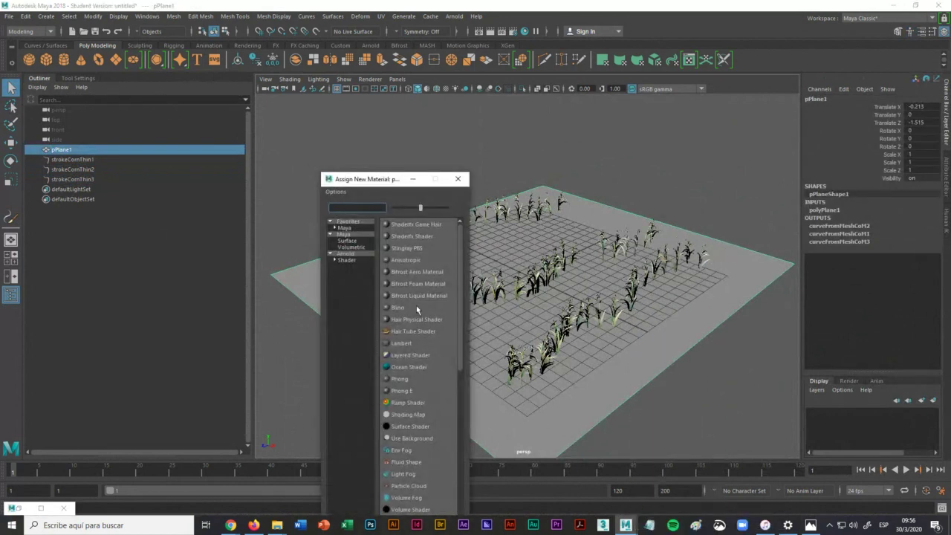
{"action": "left_click", "coordinate": [405, 342]}
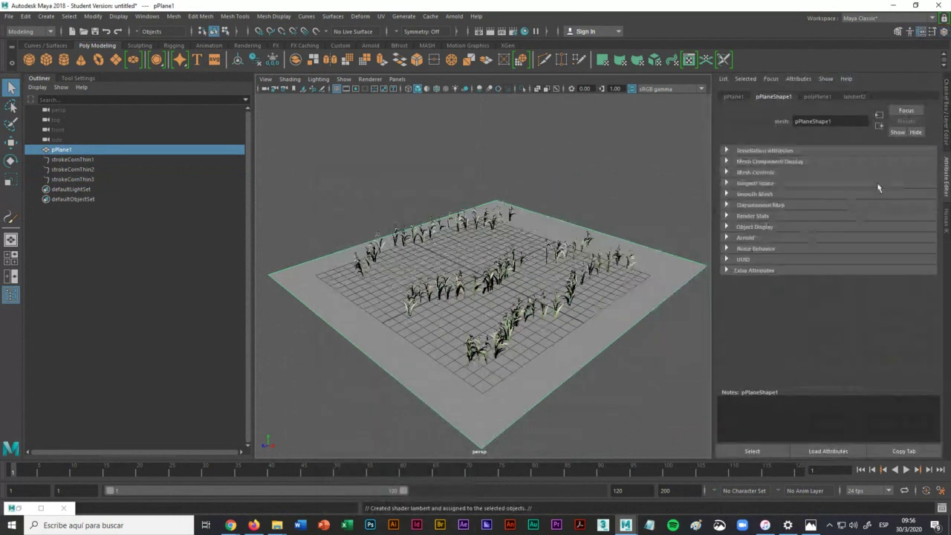
{"action": "left_click", "coordinate": [856, 96]}
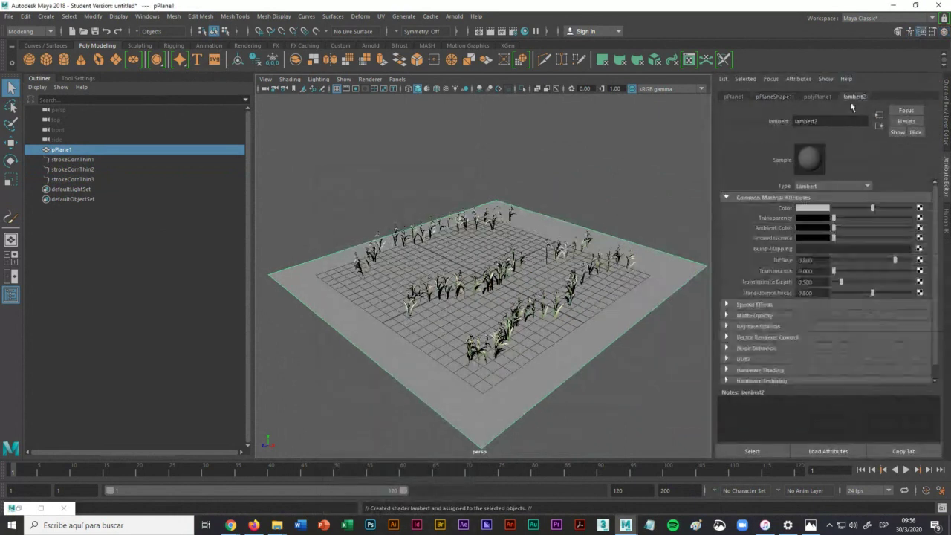
Step: Map the image file Hill_Color.tif from sourceimages to the plane material's colour and turn on textured display in the viewport
{"action": "left_click", "coordinate": [920, 208]}
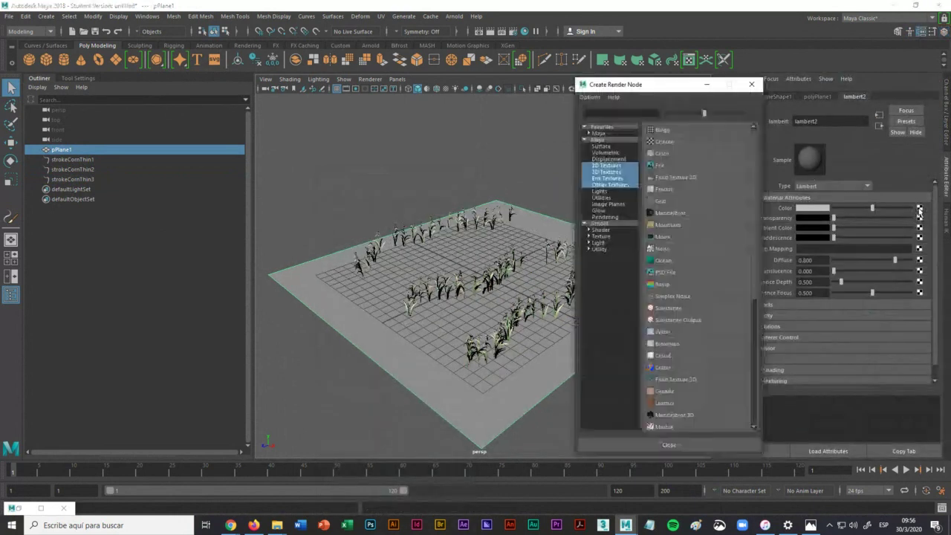
{"action": "left_click", "coordinate": [678, 162]}
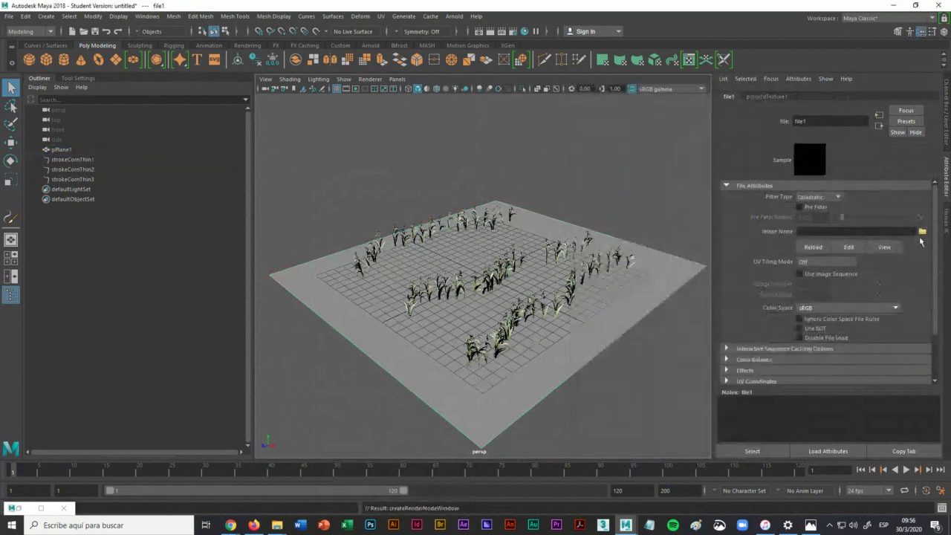
{"action": "left_click", "coordinate": [922, 232]}
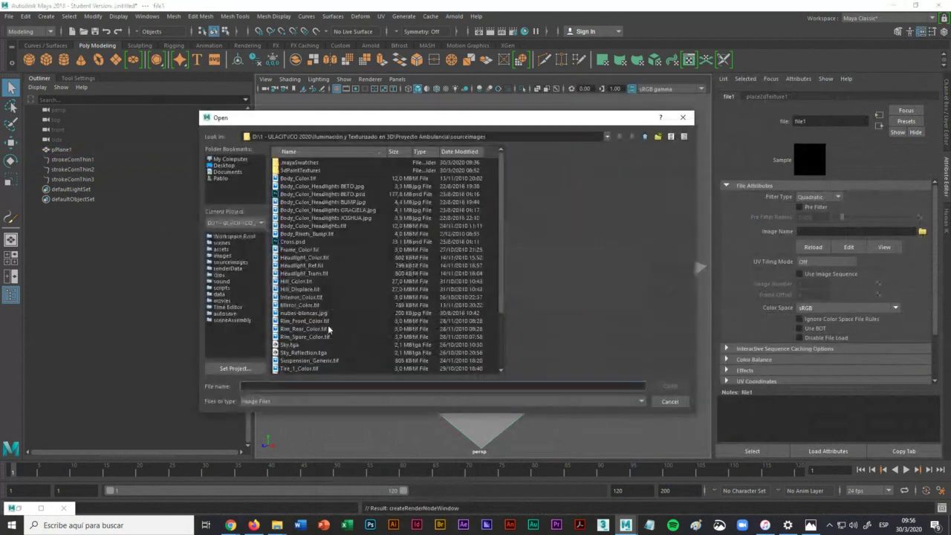
{"action": "left_click", "coordinate": [299, 282]}
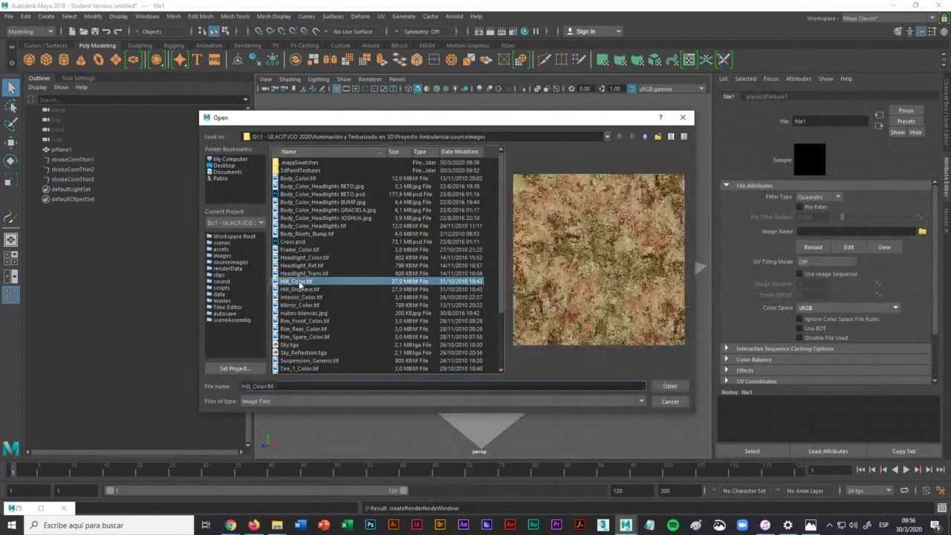
{"action": "left_click", "coordinate": [669, 386]}
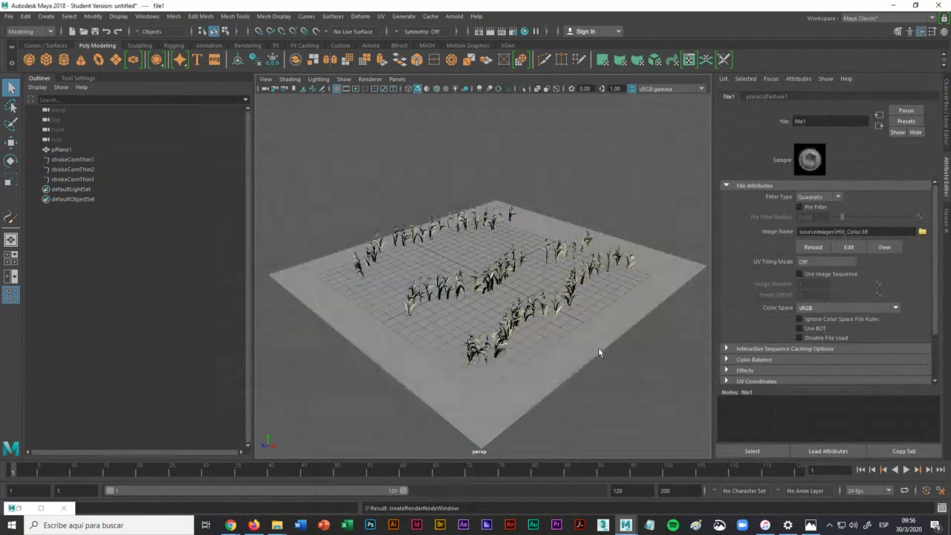
{"action": "left_click", "coordinate": [446, 89]}
Step: Render a low close-up of the corn rows on the textured ground with the Maya Software renderer, and close the render
{"action": "left_click_drag", "start_coordinate": [557, 310], "coordinate": [507, 269], "text": "alt"}
{"action": "scroll", "coordinate": [543, 303], "scroll_direction": "up", "scroll_amount": 3}
{"action": "scroll", "coordinate": [507, 268], "scroll_direction": "up", "scroll_amount": 3}
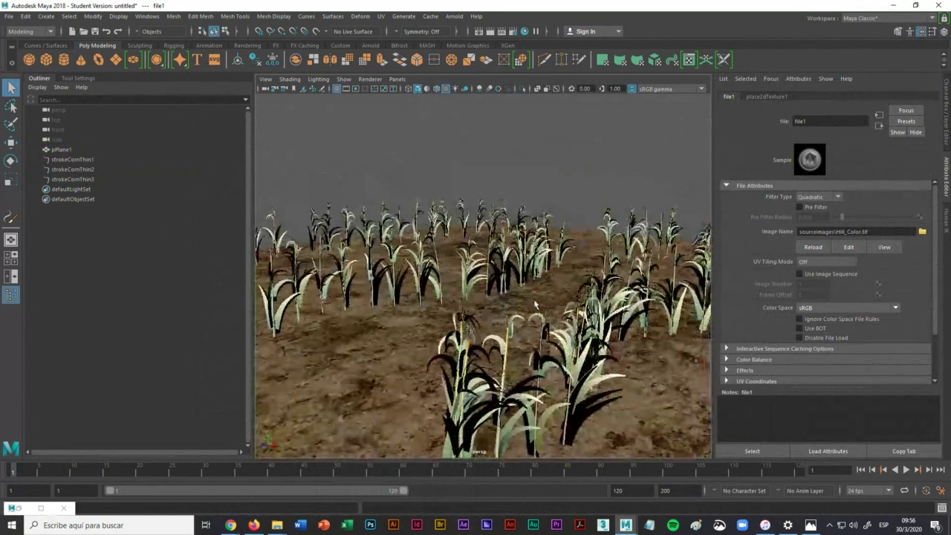
{"action": "right_click_drag", "start_coordinate": [524, 318], "coordinate": [525, 355], "text": "alt"}
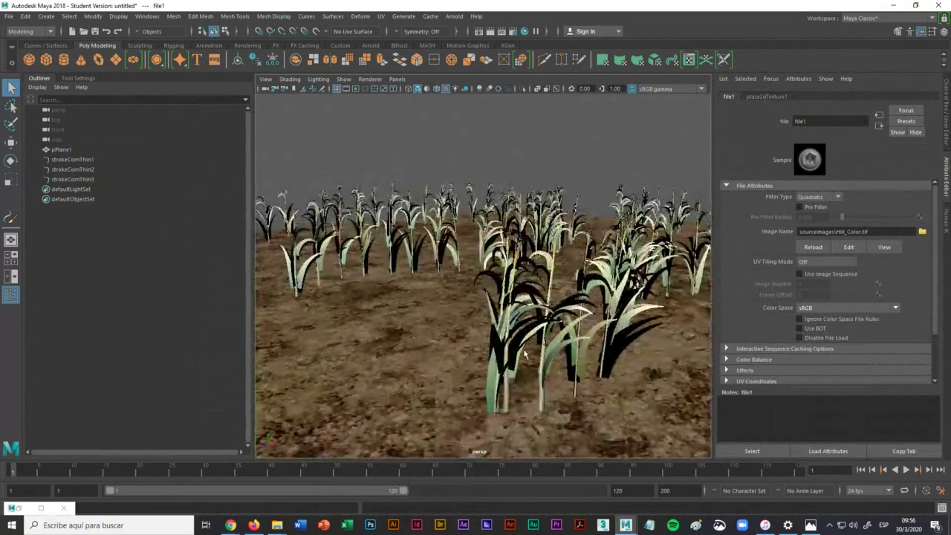
{"action": "left_click_drag", "start_coordinate": [525, 356], "coordinate": [527, 355], "text": "alt"}
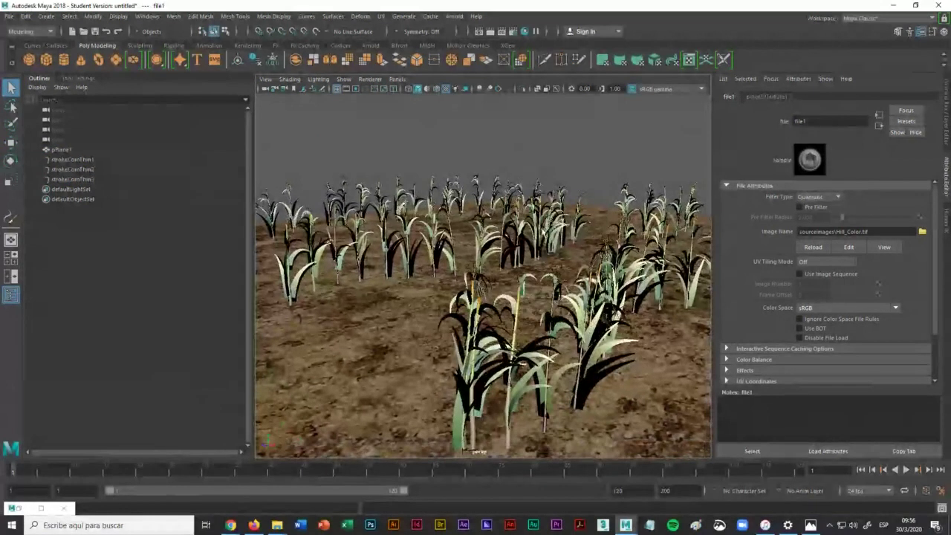
{"action": "left_click", "coordinate": [490, 32]}
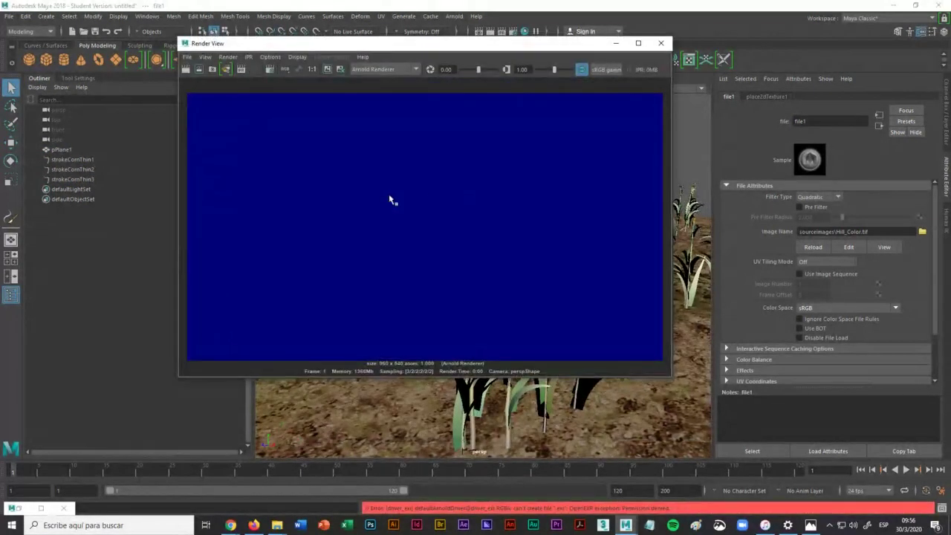
{"action": "left_click", "coordinate": [405, 69]}
{"action": "left_click", "coordinate": [393, 83]}
{"action": "left_click", "coordinate": [187, 69]}
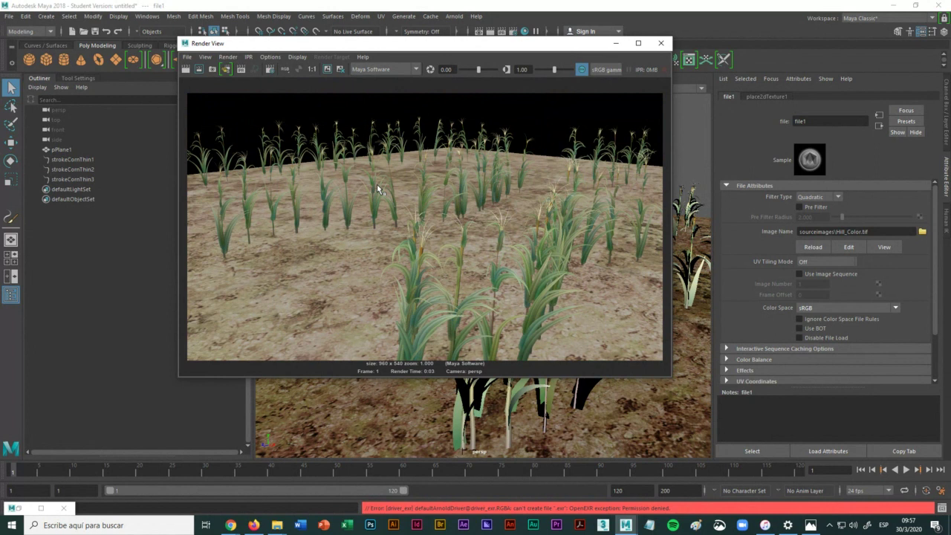
{"action": "left_click", "coordinate": [660, 42]}
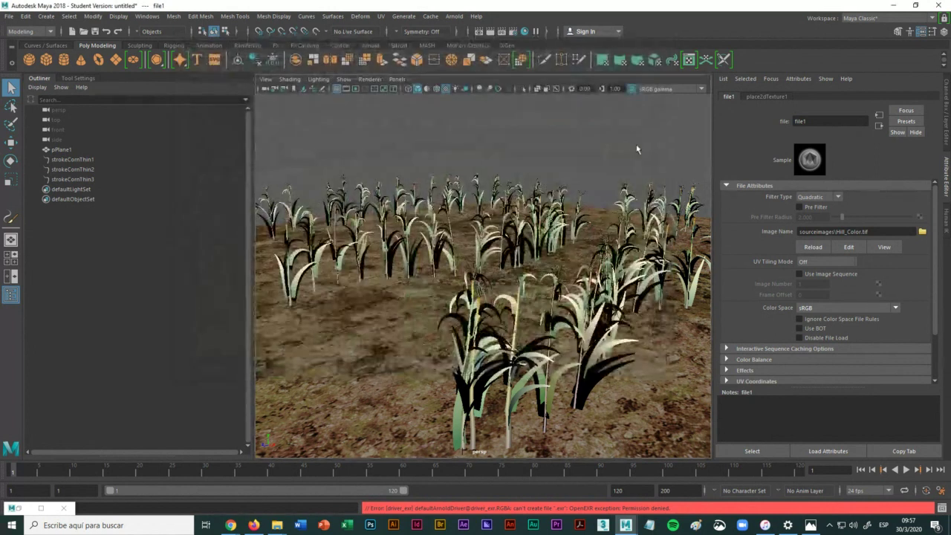
Step: Minimize Maya, switch to the Collaborate class session in Chrome, and stop sharing the application
{"action": "left_click", "coordinate": [894, 6]}
{"action": "mouse_move", "coordinate": [230, 522]}
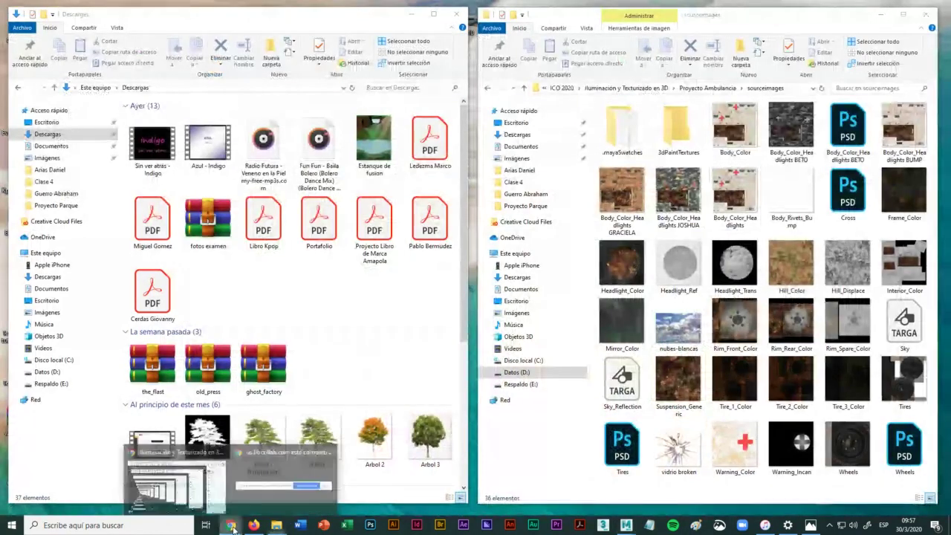
{"action": "left_click", "coordinate": [193, 457]}
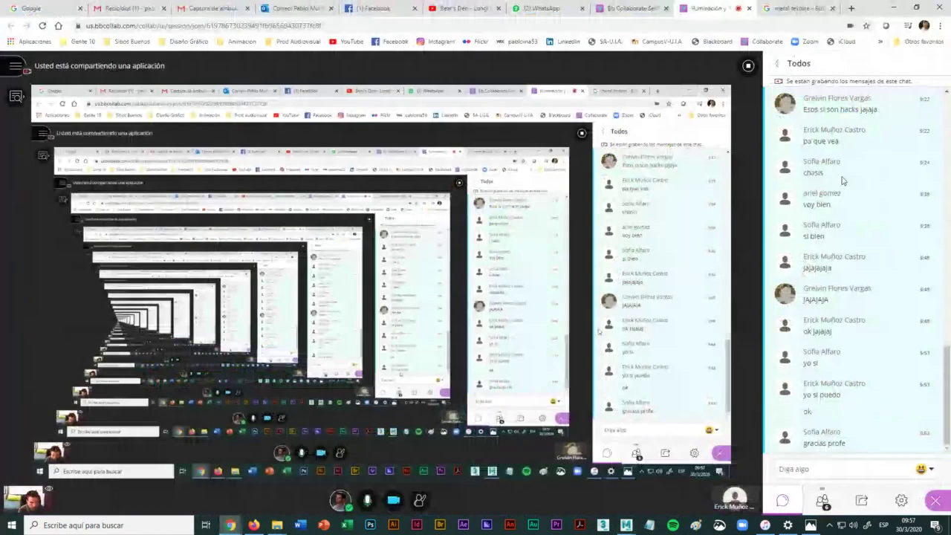
{"action": "left_click", "coordinate": [747, 67]}
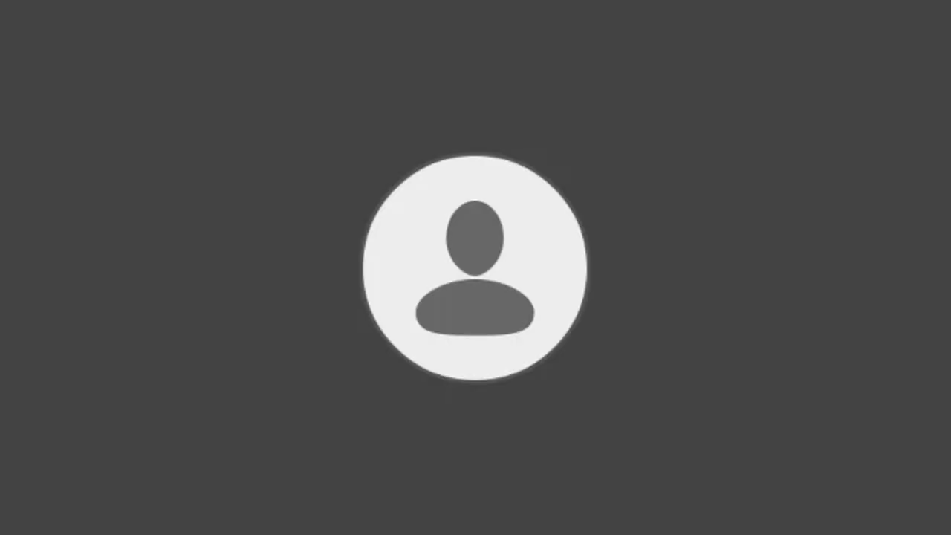